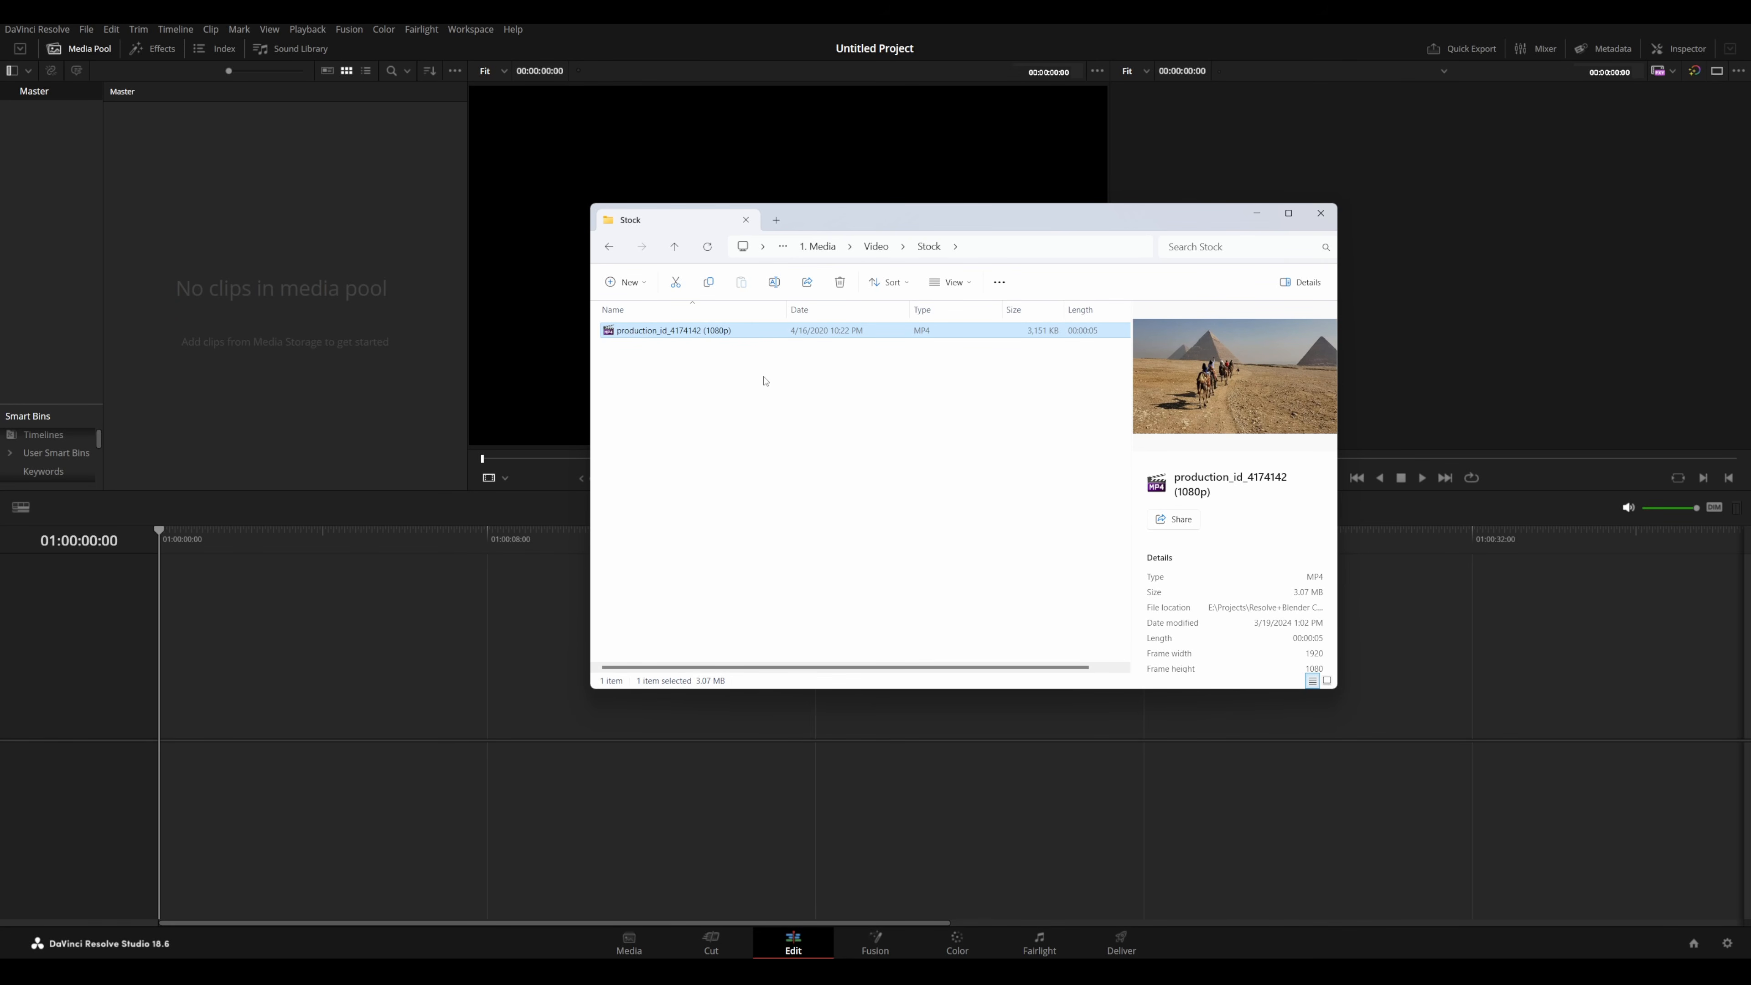
{"action": "key", "text": "ctrl+space"}
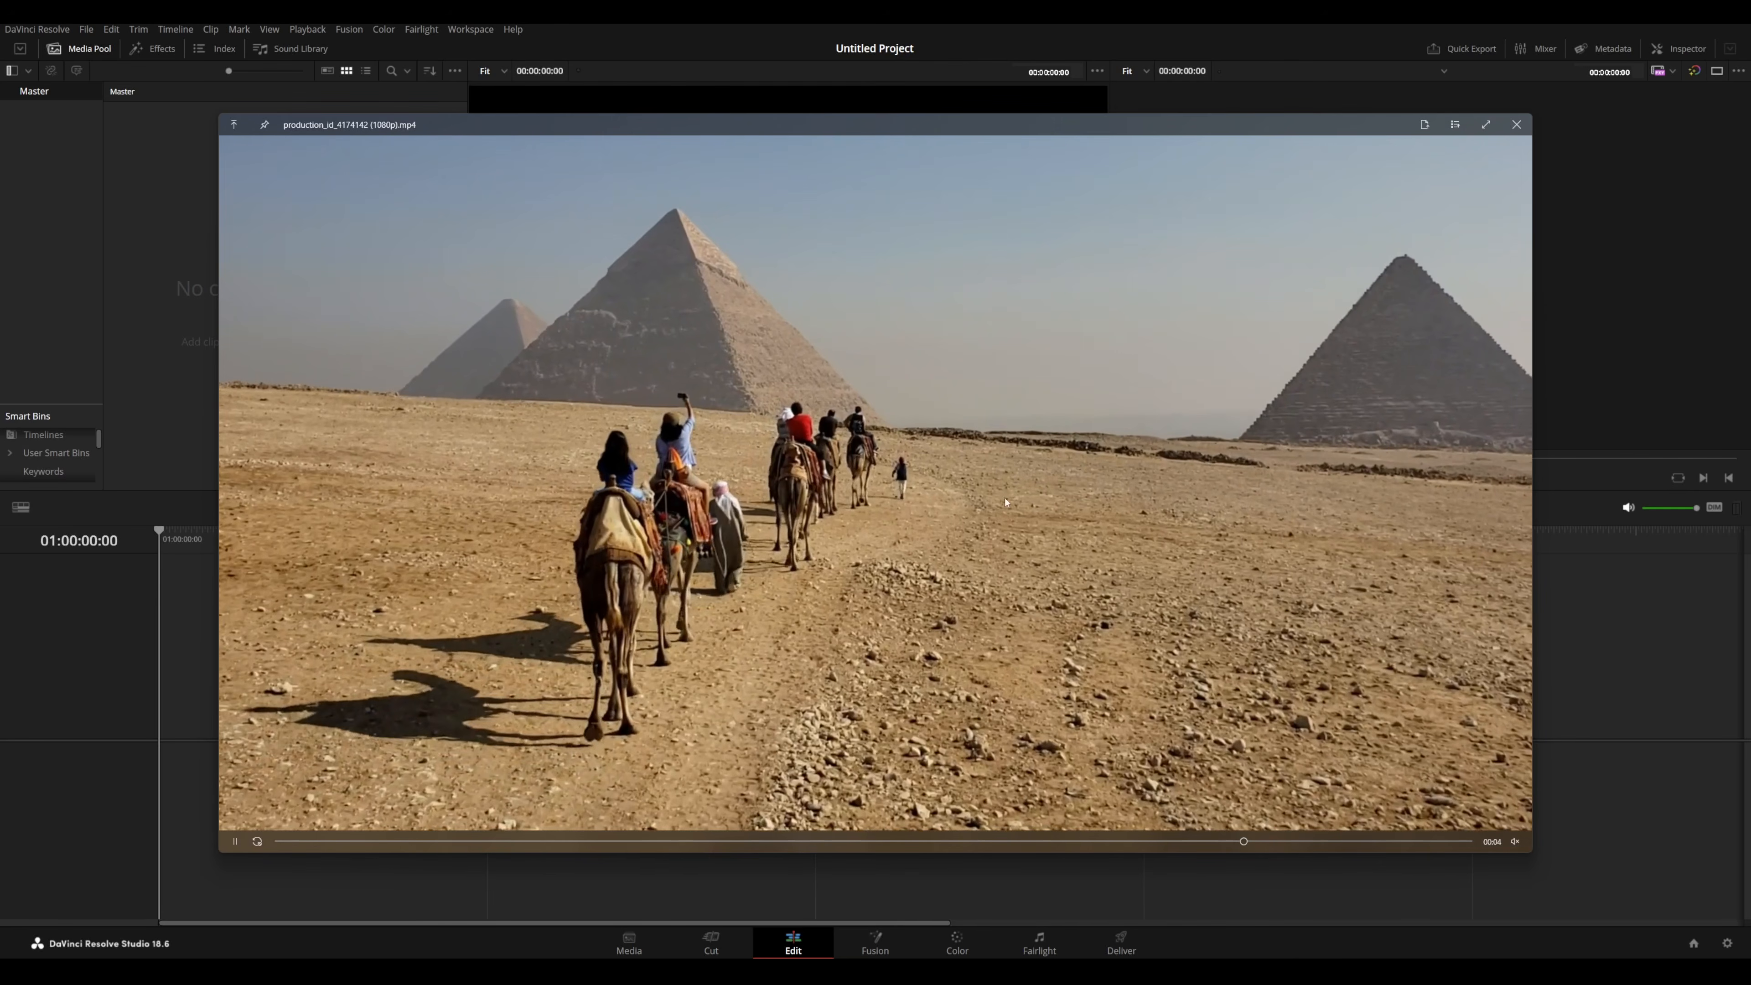
{"action": "key", "text": "Escape"}
{"action": "left_click_drag", "start_coordinate": [674, 330], "coordinate": [264, 273]}
{"action": "left_click", "coordinate": [994, 554]}
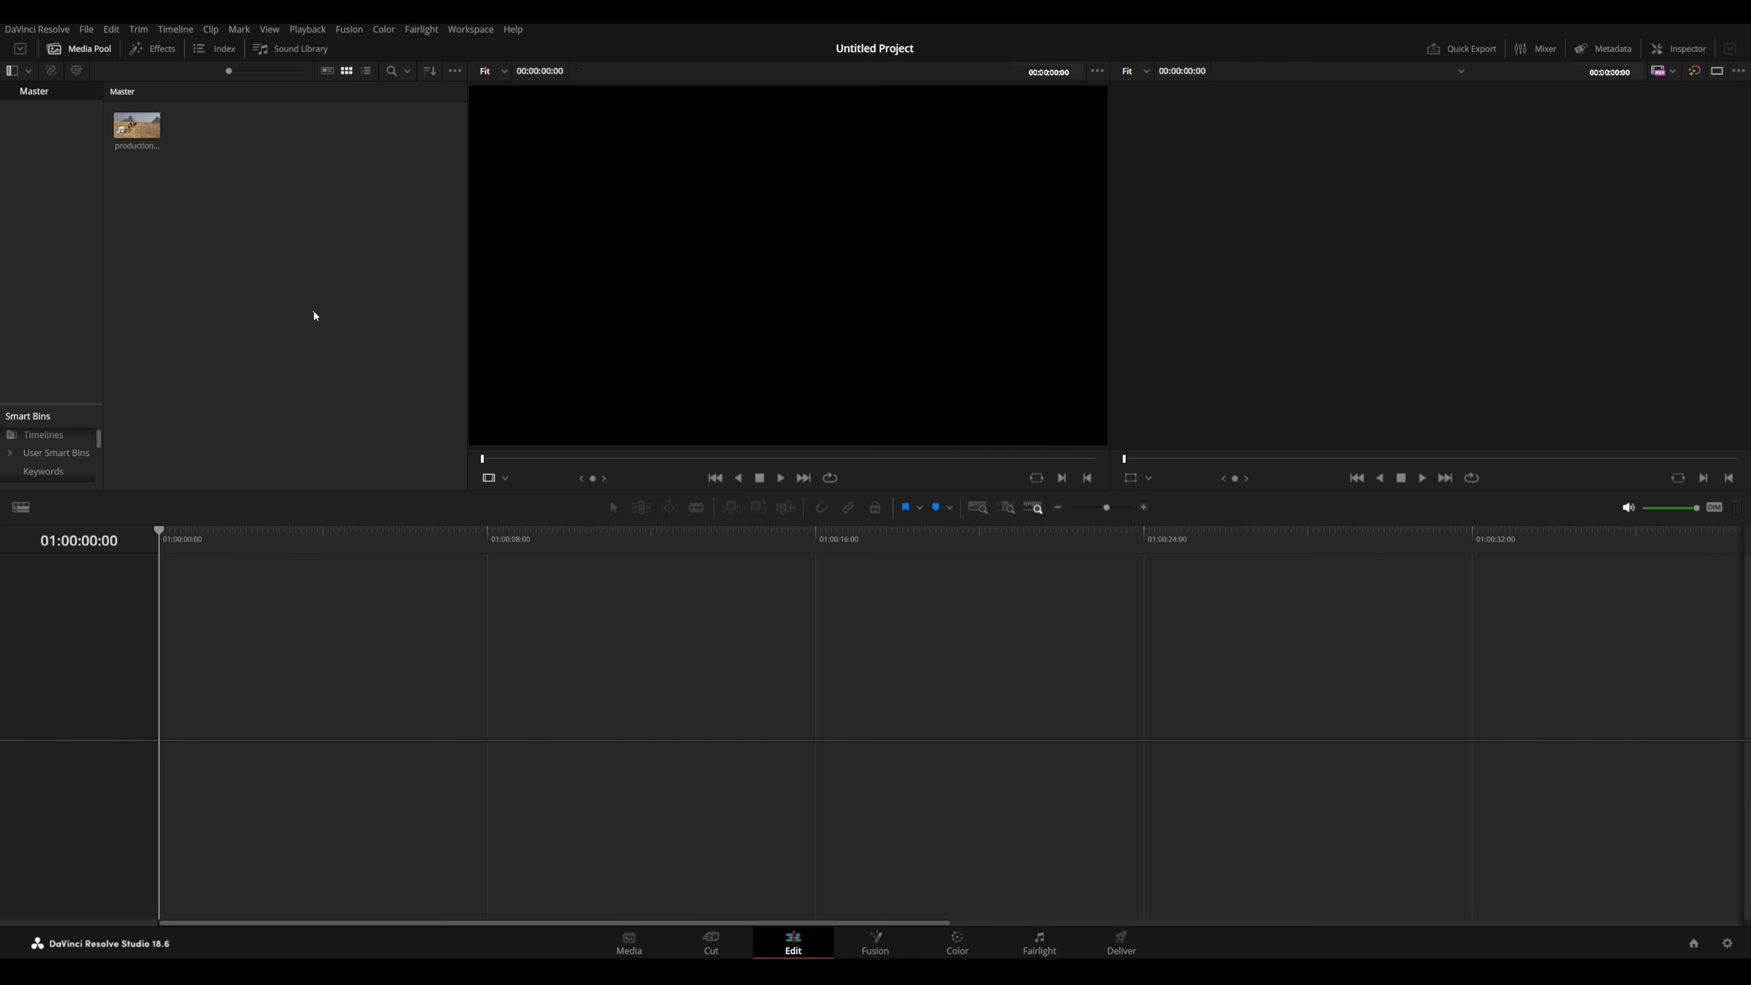
- Create a timeline from the imported clip and scrub through its opening section
{"action": "left_click_drag", "start_coordinate": [137, 125], "coordinate": [194, 721]}
{"action": "scroll", "coordinate": [503, 624], "scroll_direction": "up", "scroll_amount": 3}
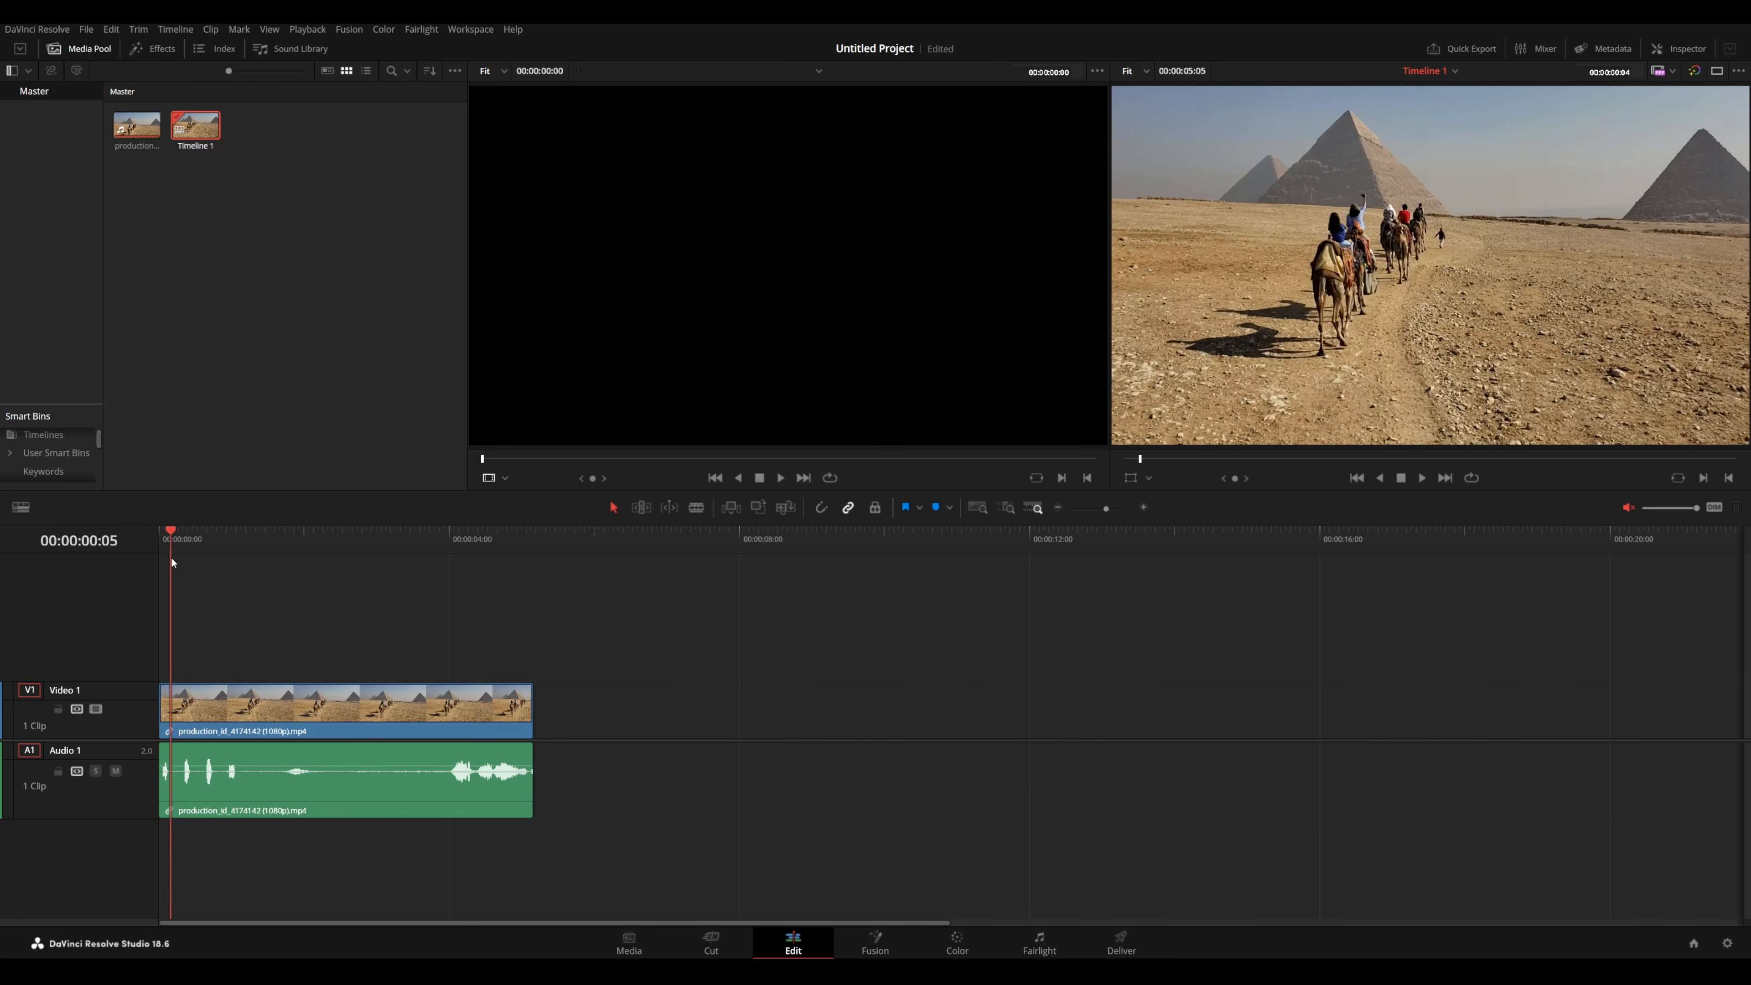
{"action": "left_click_drag", "start_coordinate": [235, 579], "coordinate": [275, 638]}
- Enlarge the media pool thumbnails and set up a Media Management transcode of the selected clip into the Video/Stock folder
{"action": "left_click_drag", "start_coordinate": [228, 70], "coordinate": [270, 70]}
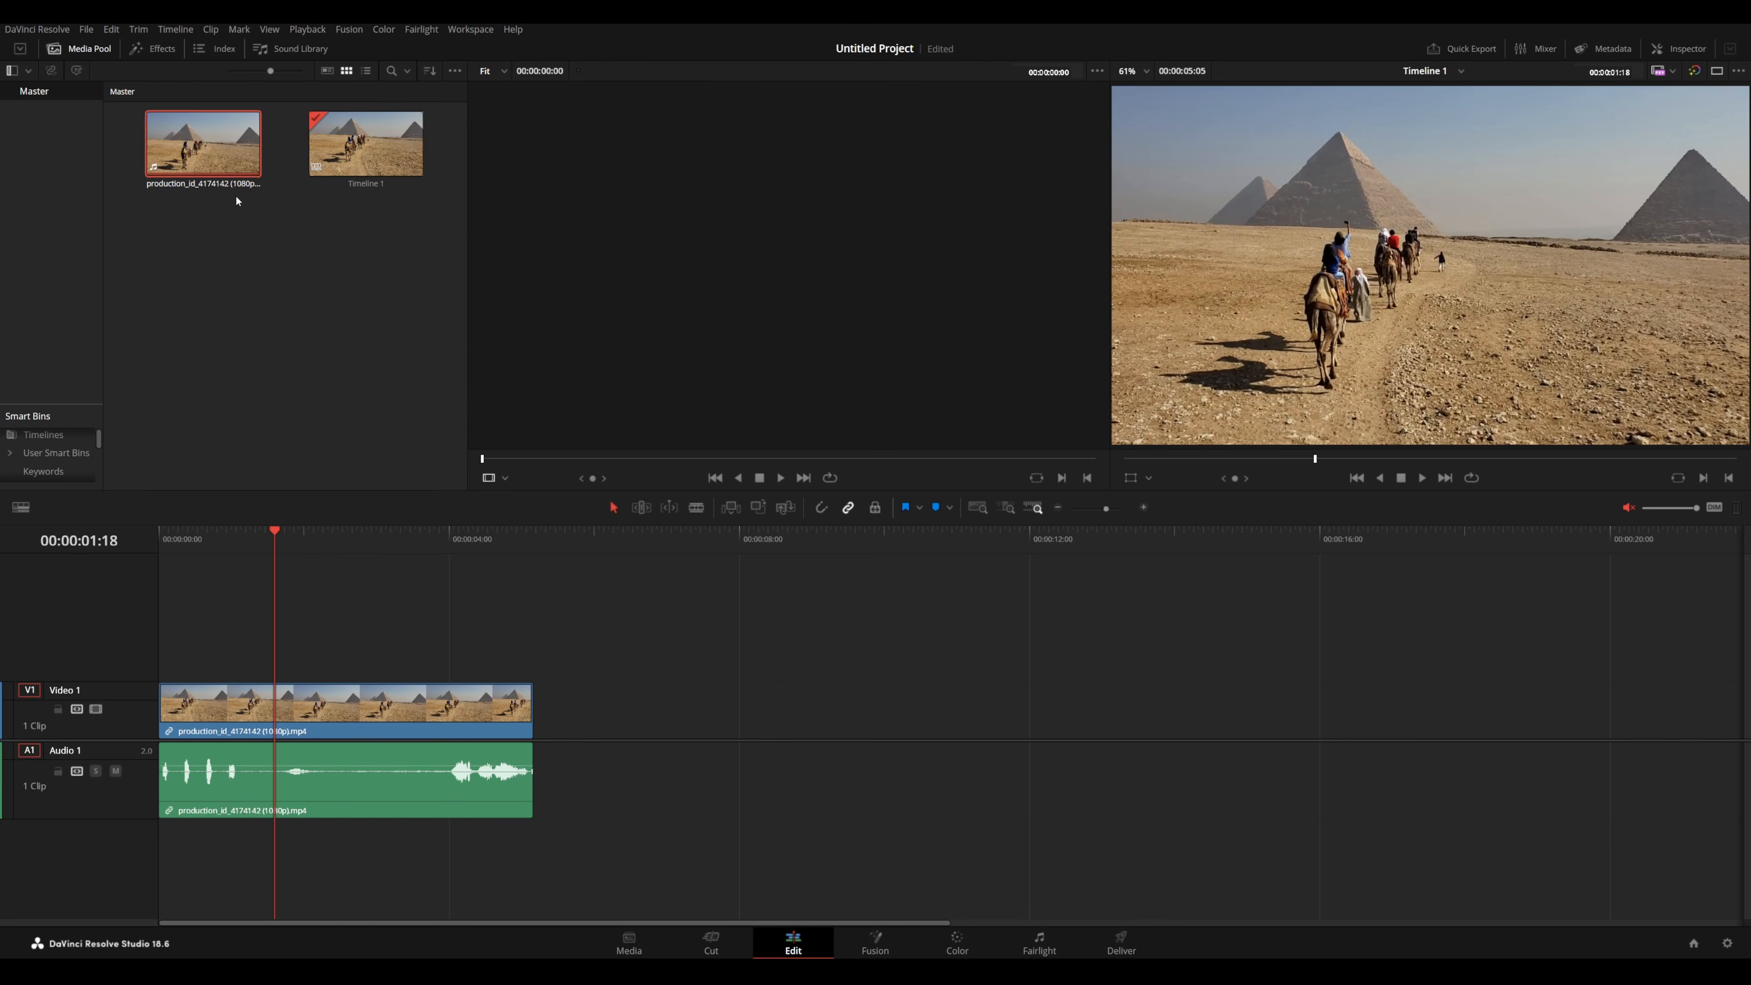
{"action": "left_click", "coordinate": [85, 30]}
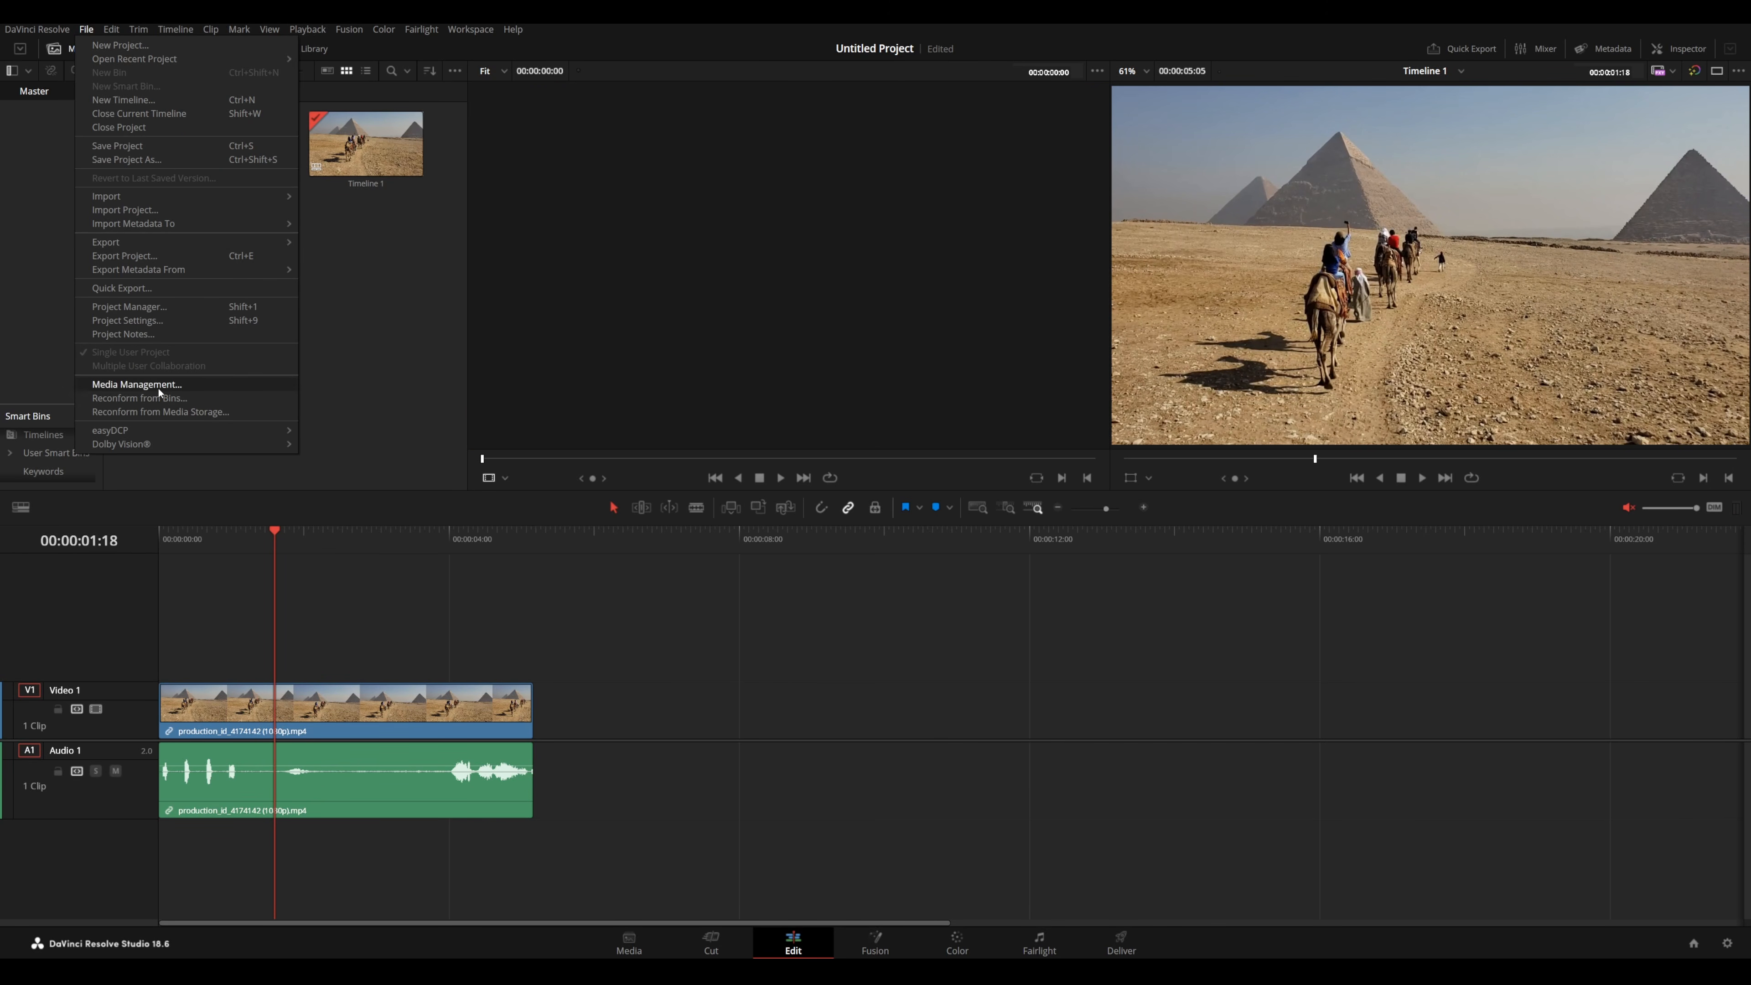
{"action": "left_click", "coordinate": [137, 384]}
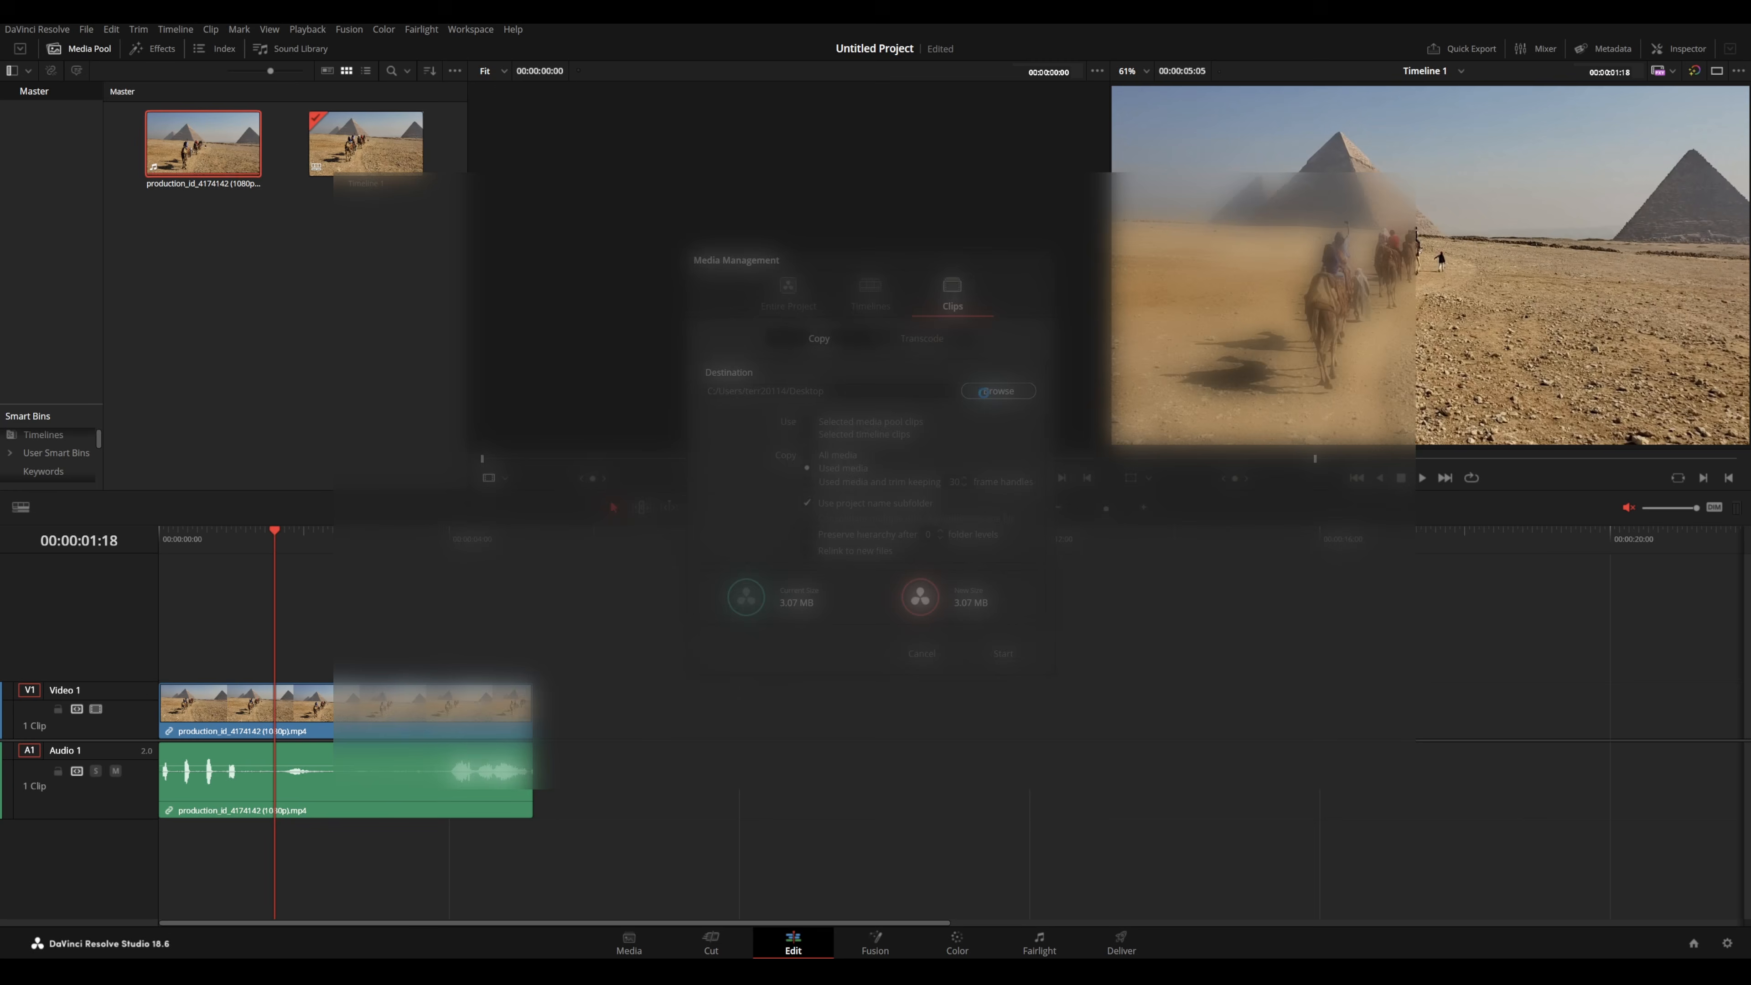
{"action": "left_click", "coordinate": [984, 391]}
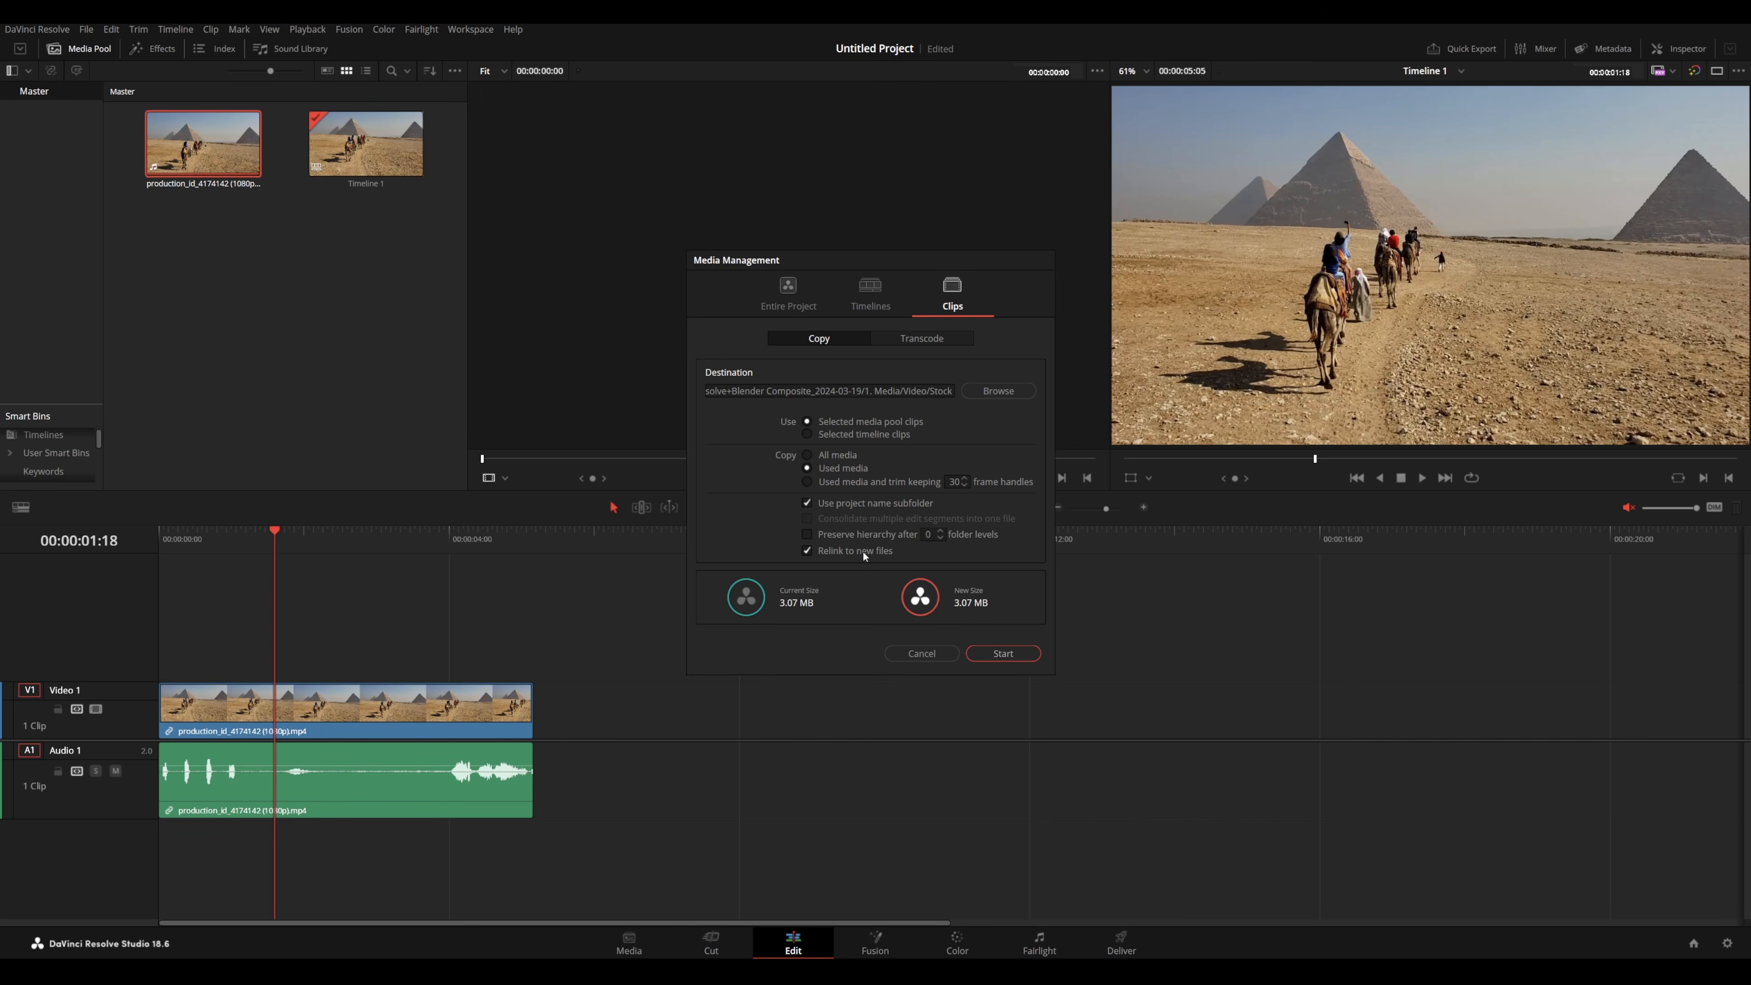
{"action": "left_click", "coordinate": [904, 339]}
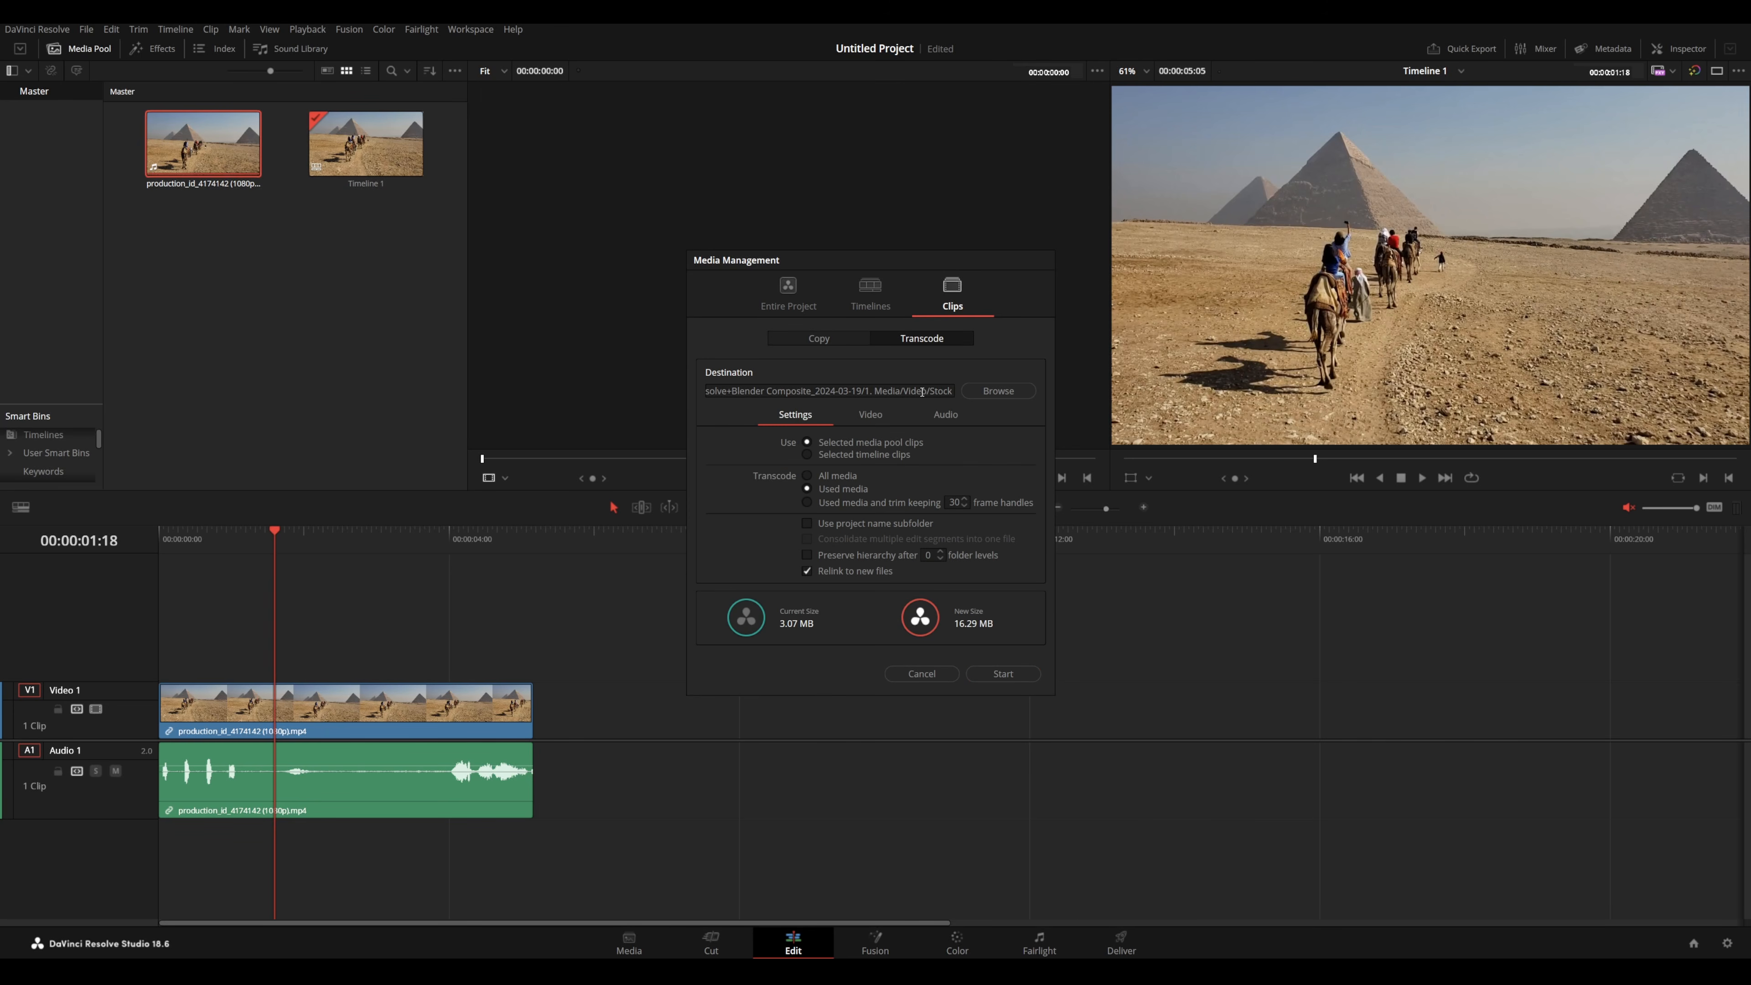
- Set the transcode codec to DNxHR with type DNxHR HQ and start transcoding the clip
{"action": "left_click", "coordinate": [872, 414]}
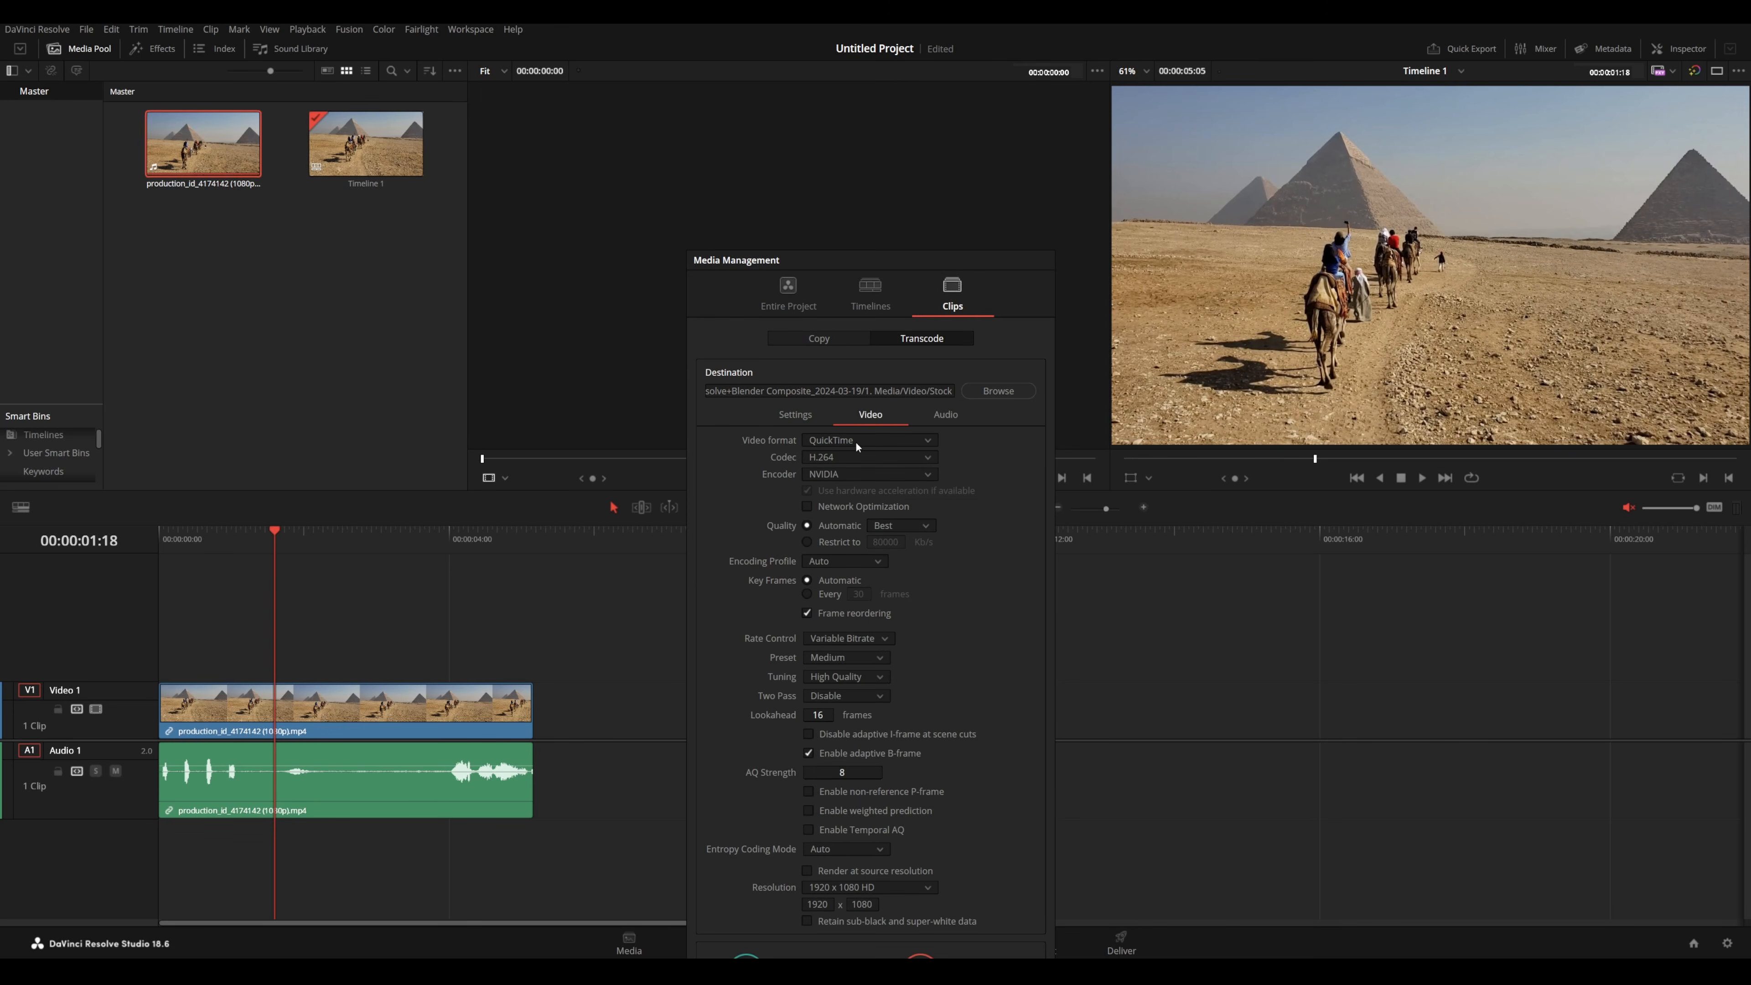
{"action": "left_click", "coordinate": [847, 457]}
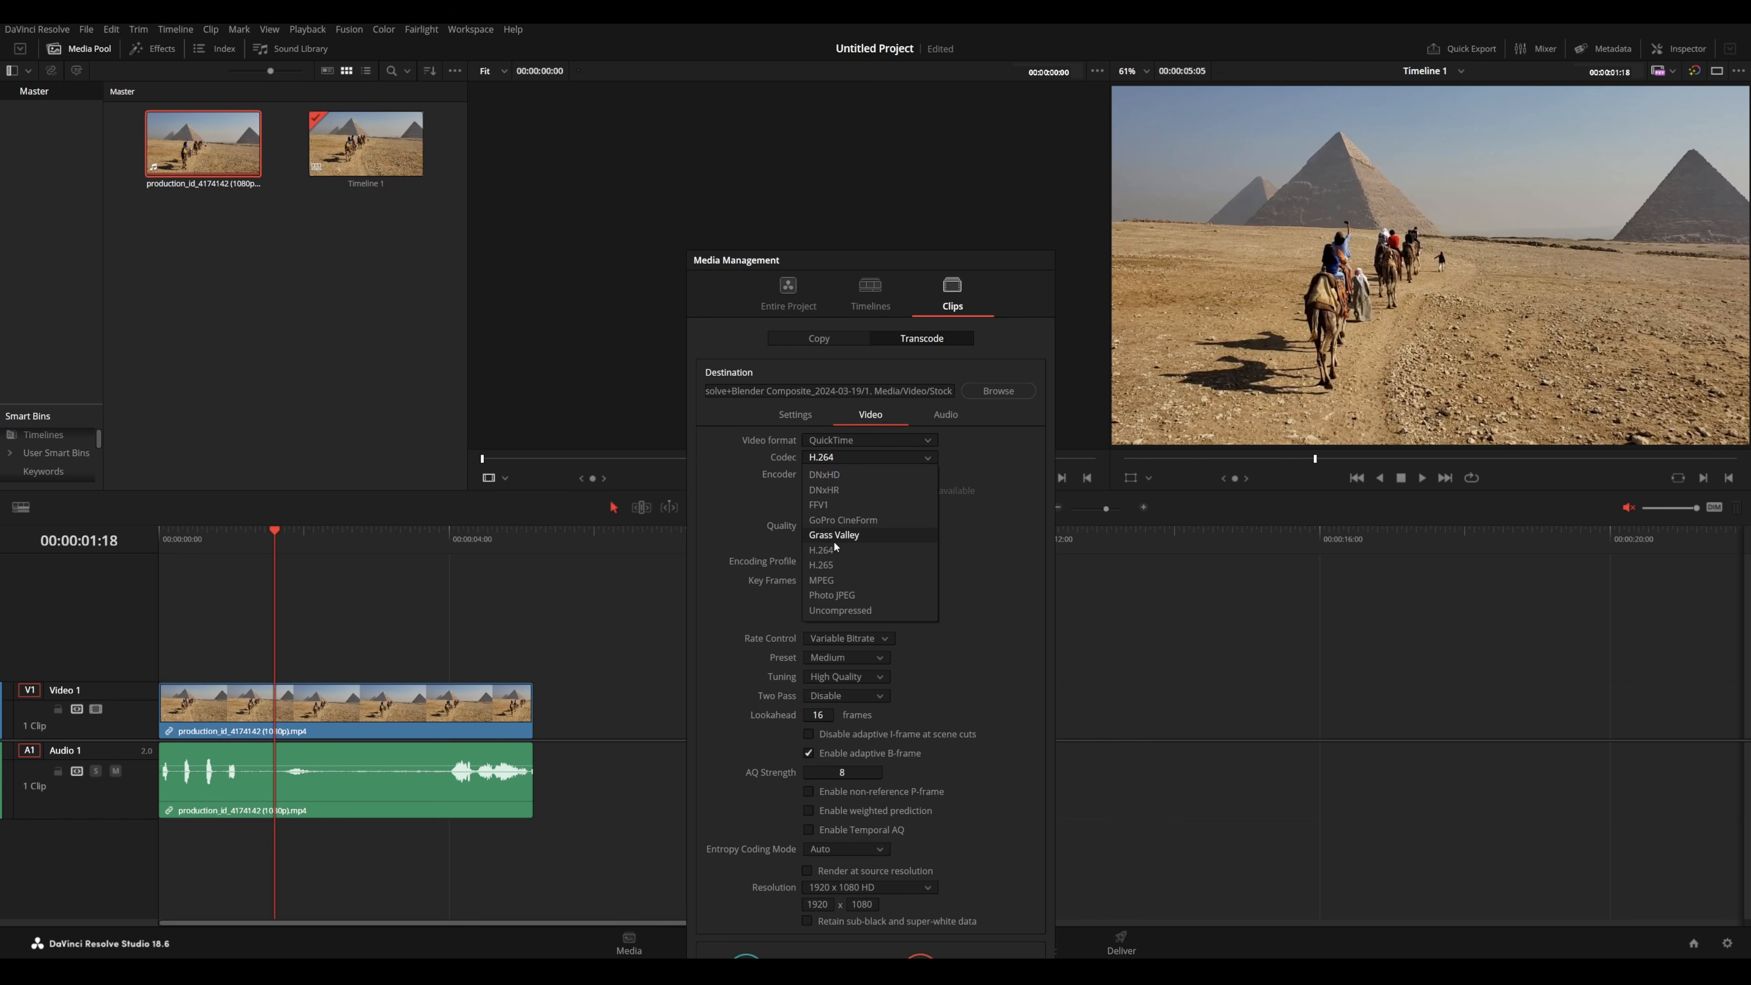
{"action": "left_click", "coordinate": [838, 489]}
{"action": "left_click", "coordinate": [869, 474]}
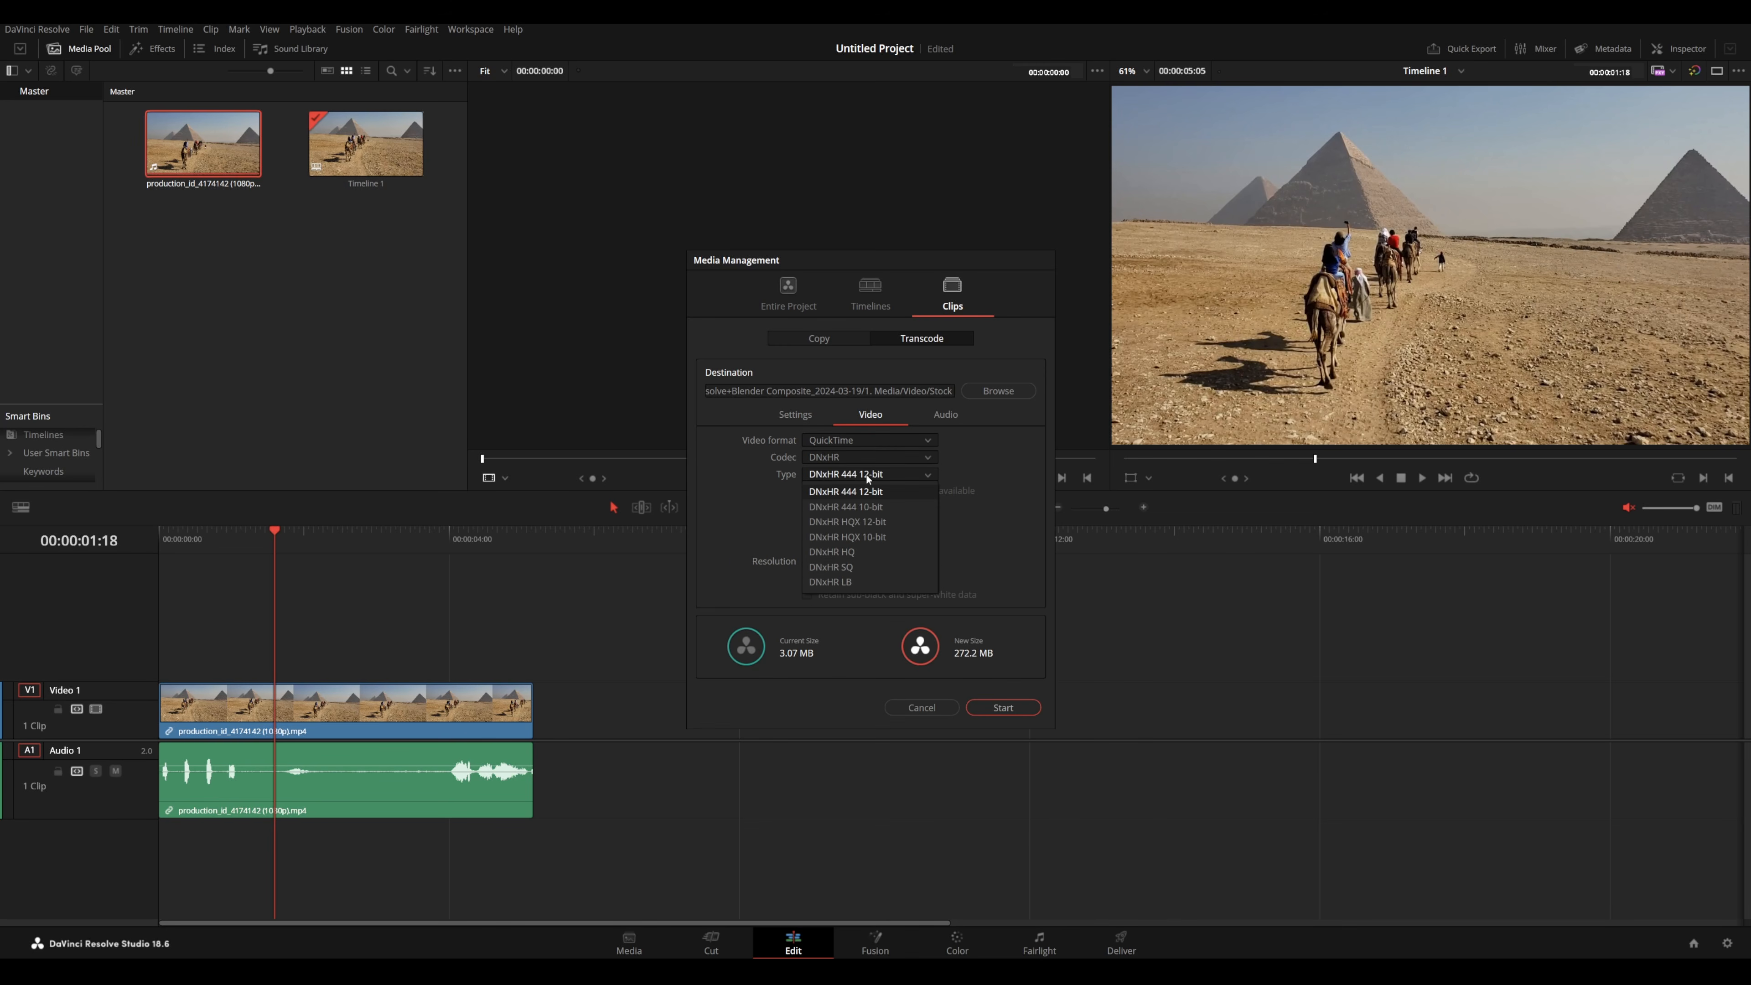
{"action": "left_click", "coordinate": [848, 552]}
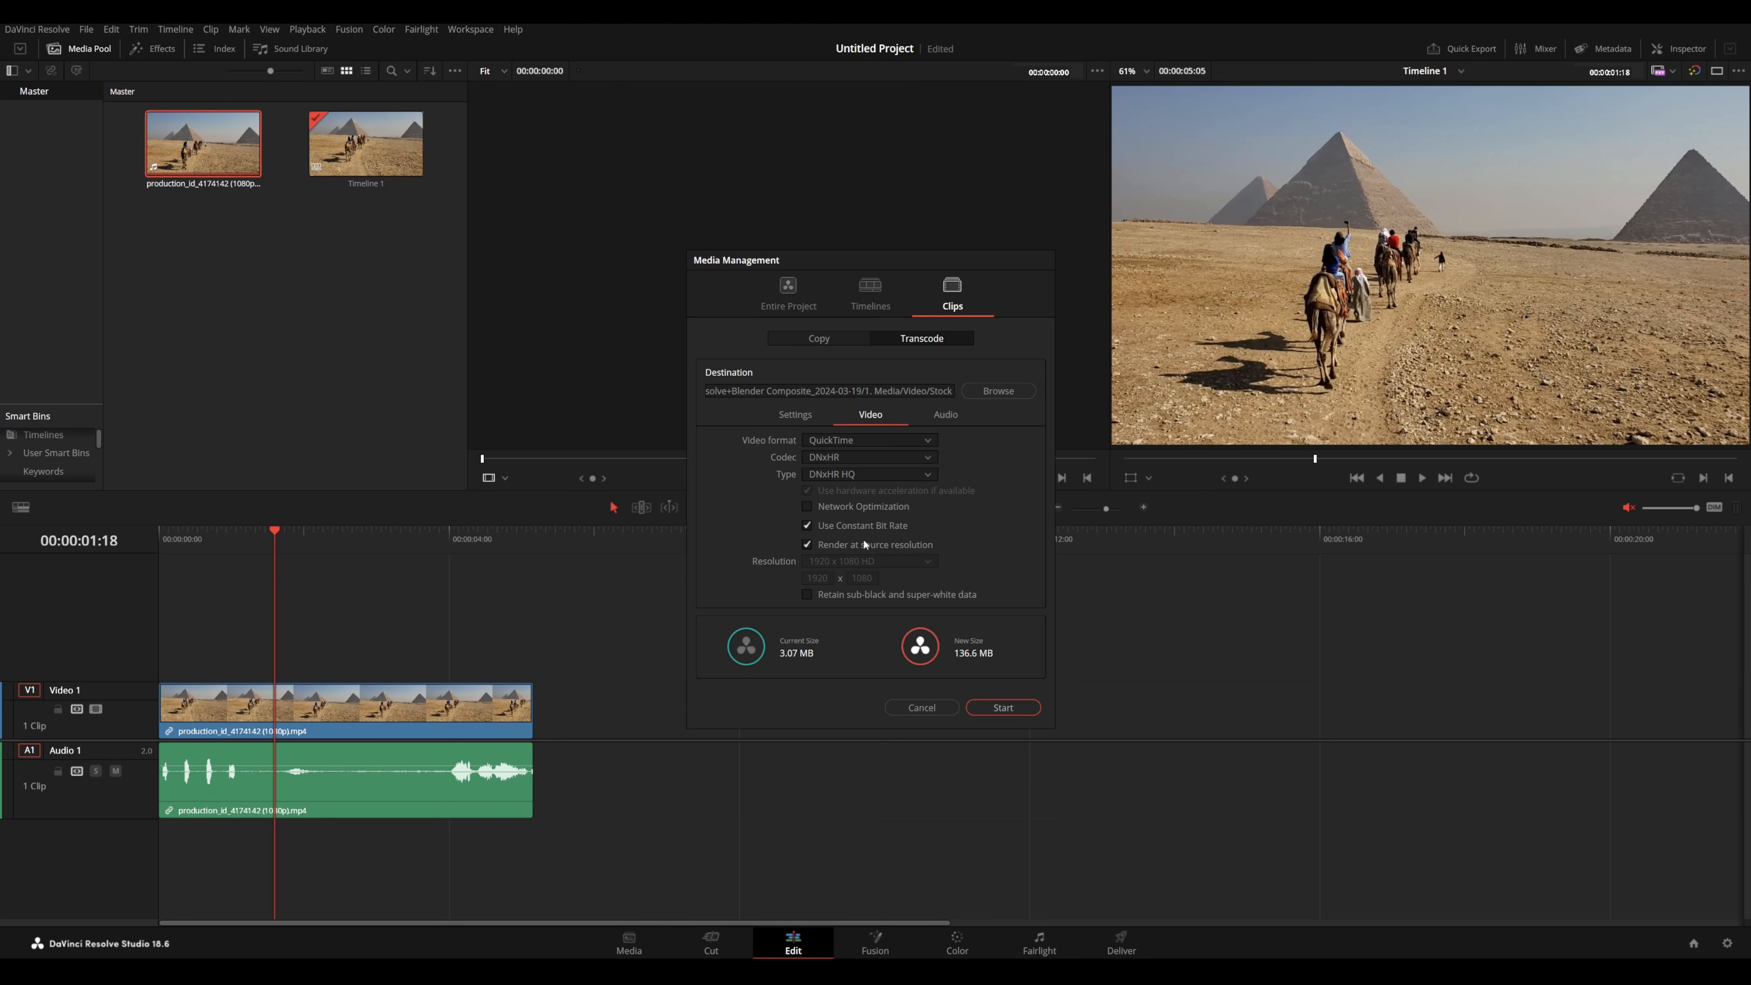
{"action": "left_click", "coordinate": [1005, 708]}
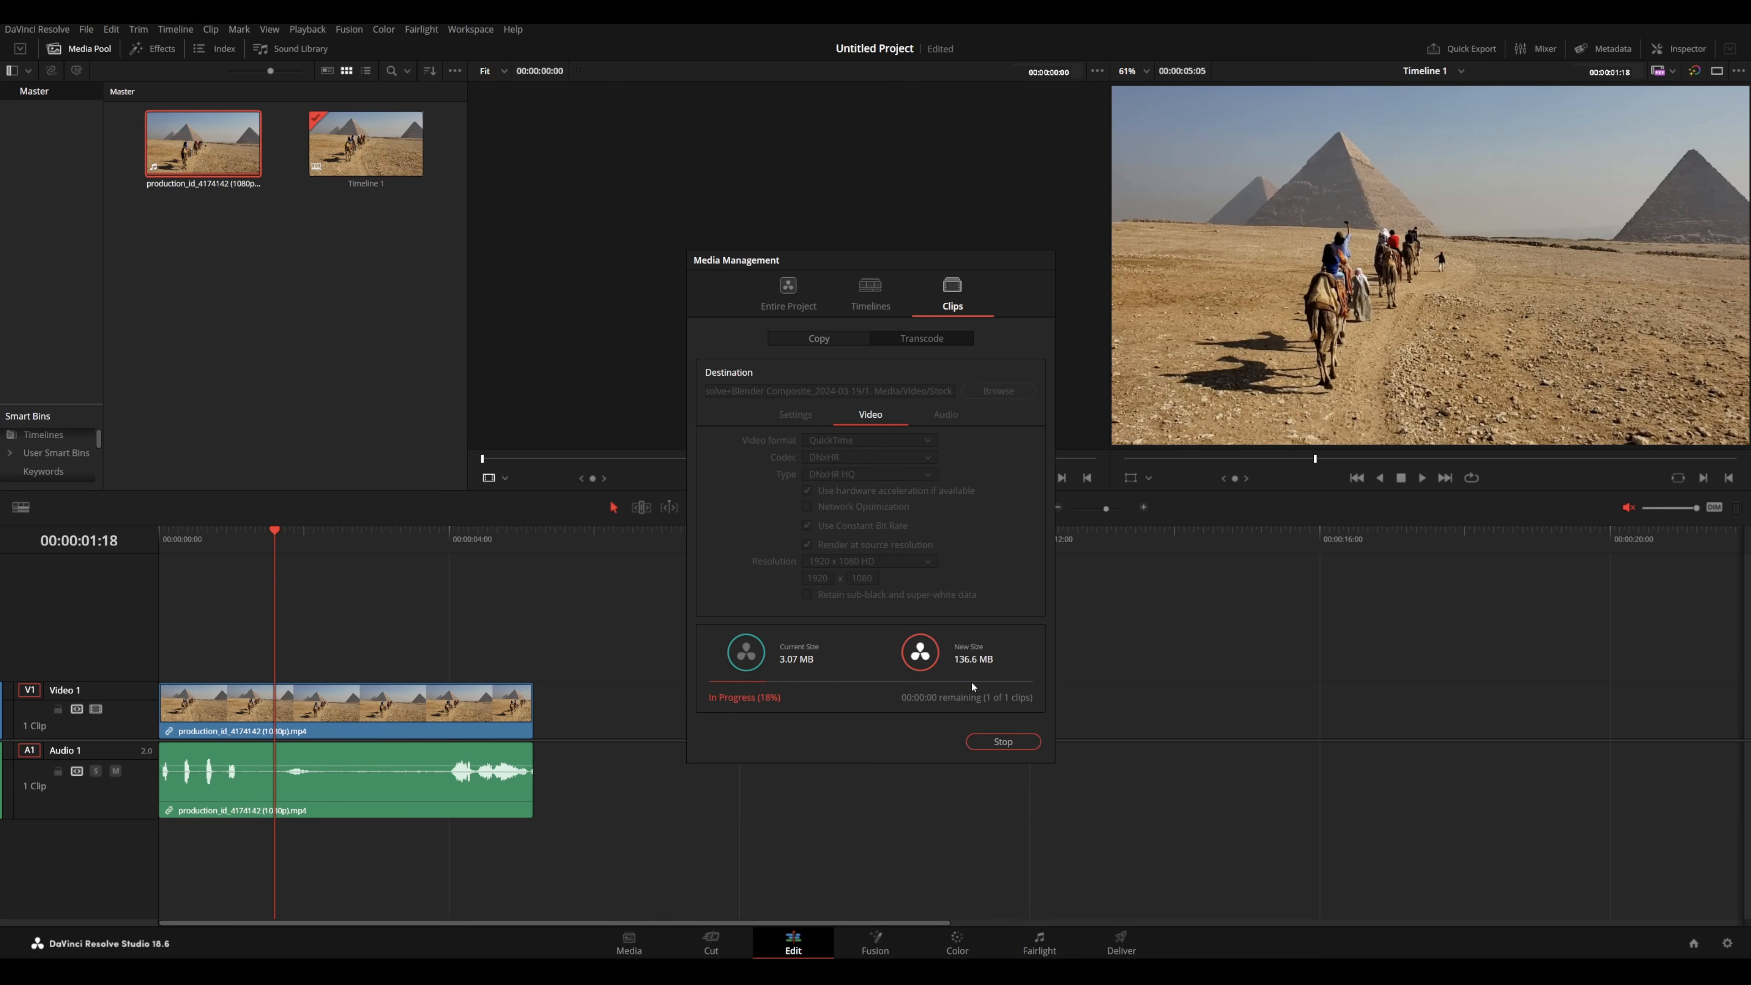
- Open the timeline clip in Fusion and add a Camera Tracker node after MediaIn1
{"action": "left_click_drag", "start_coordinate": [210, 536], "coordinate": [323, 607]}
{"action": "key", "text": "shift+5"}
{"action": "key", "text": "shift+space"}
{"action": "type", "text": "camera"}
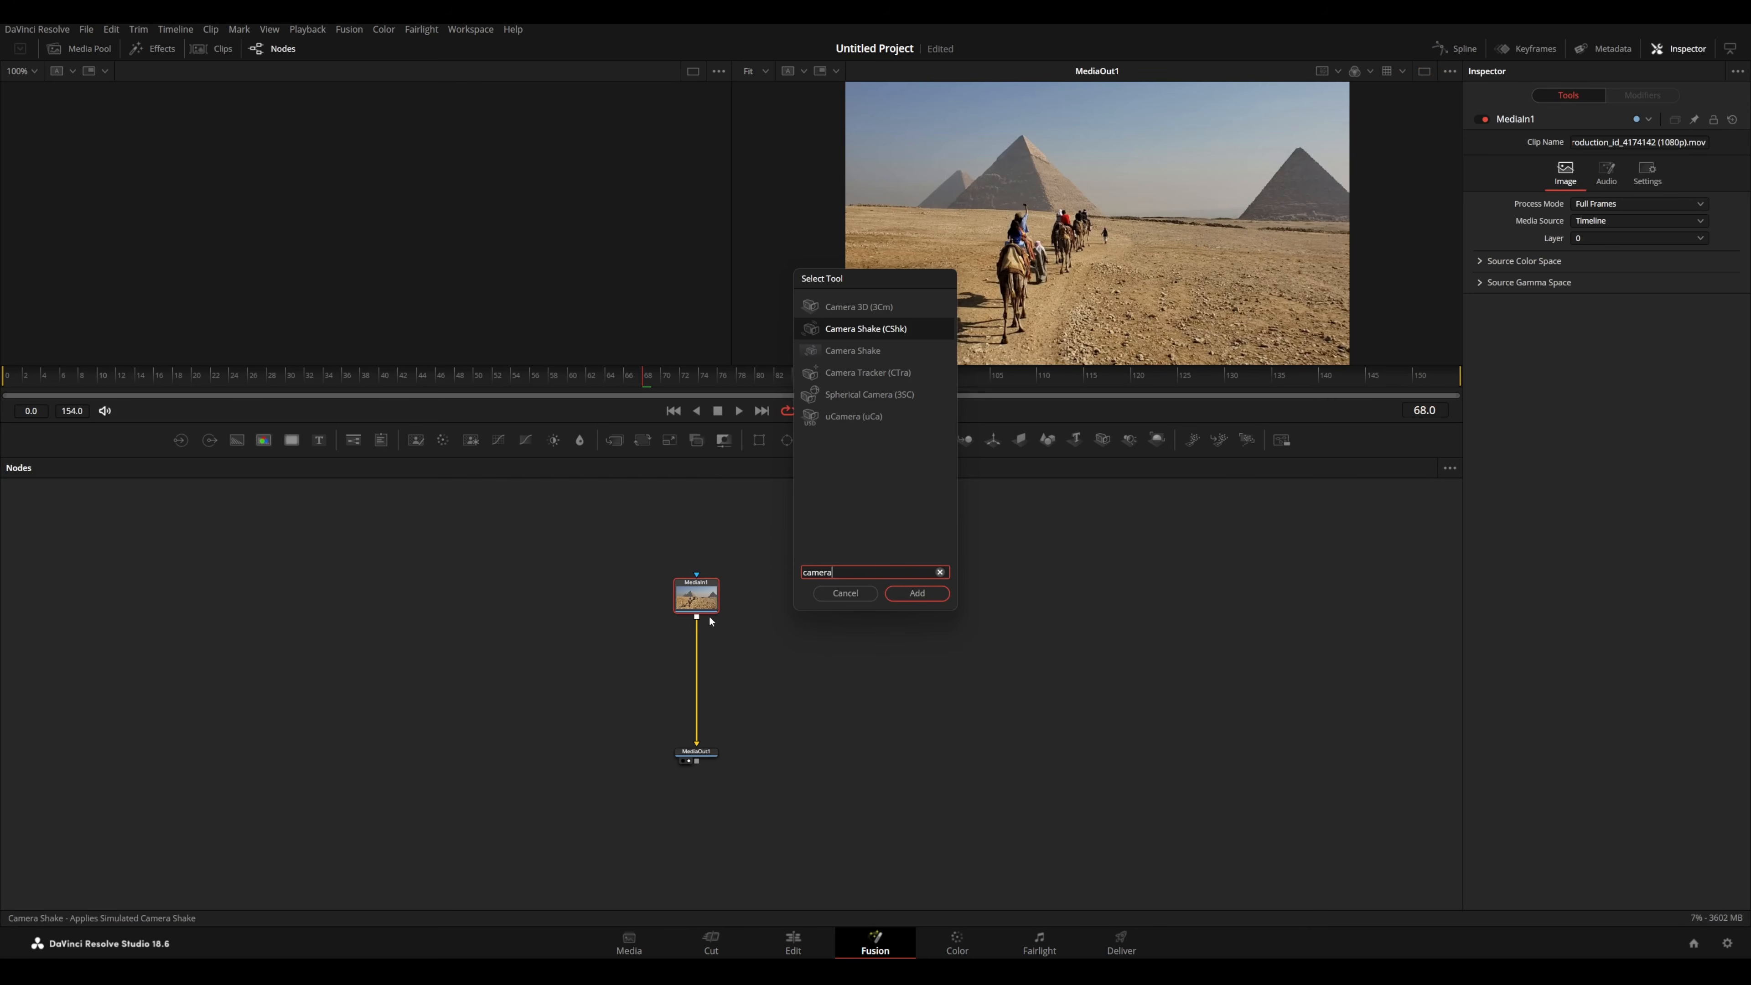
{"action": "key", "text": "Down"}
{"action": "key", "text": "Down"}
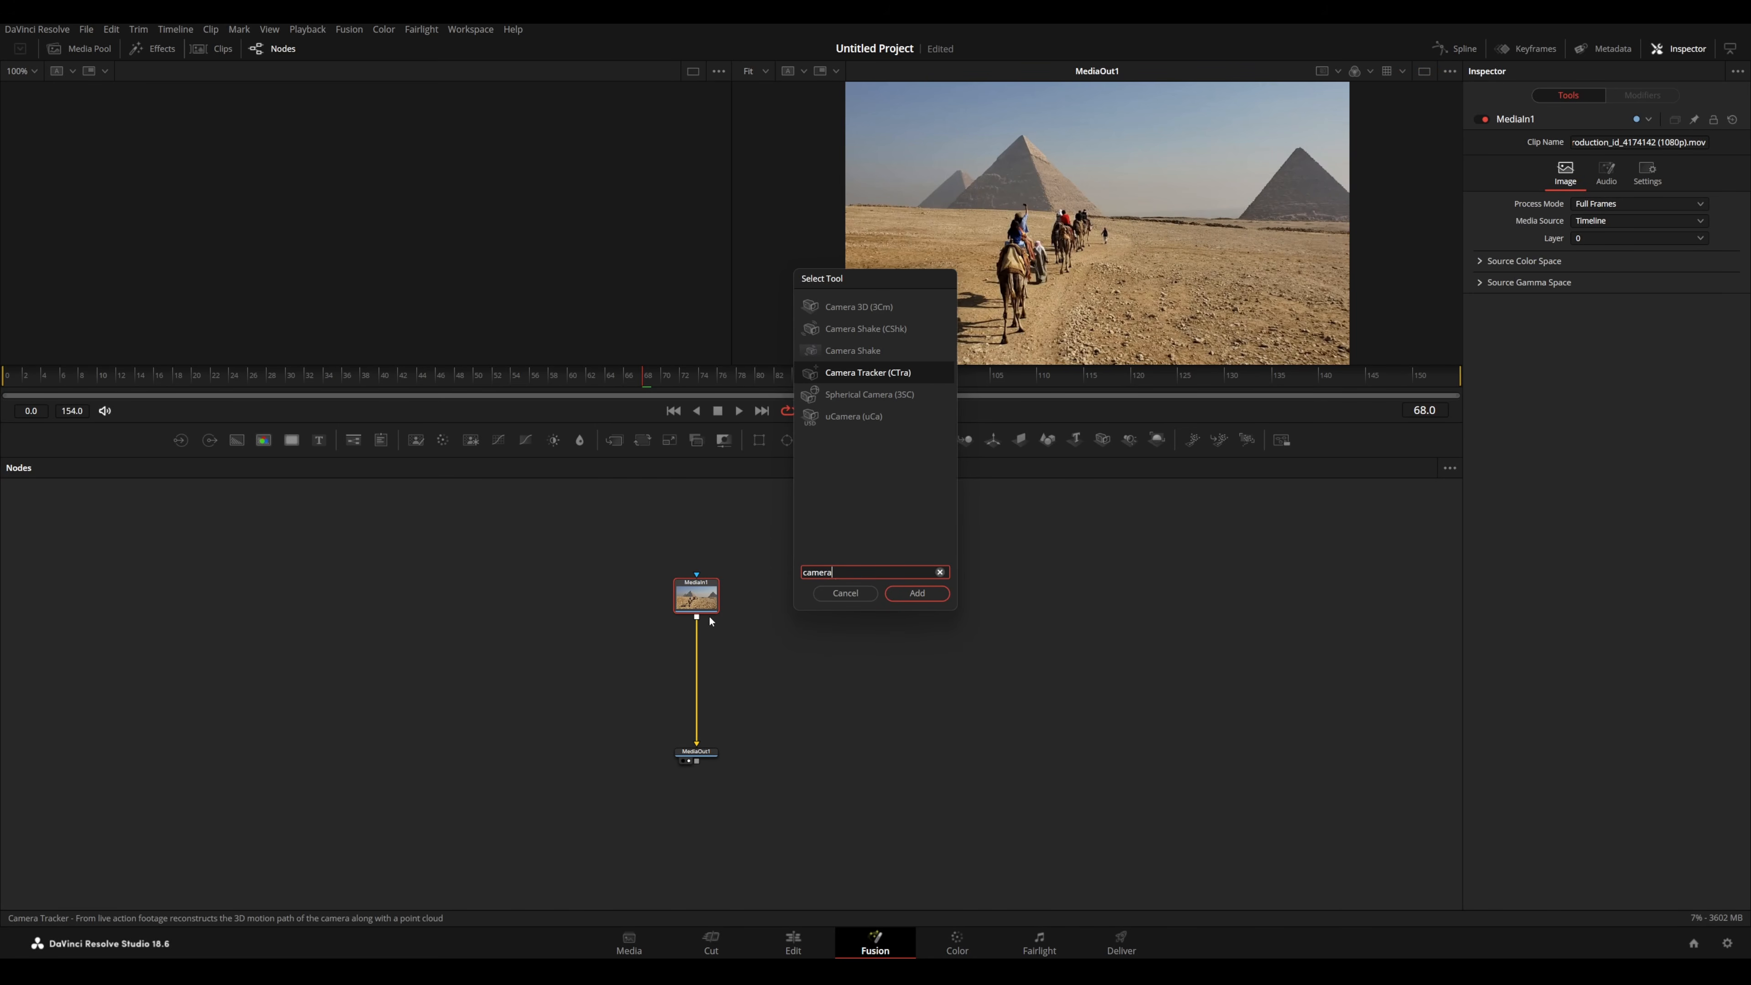
{"action": "key", "text": "Return"}
- Show the camera tracker node's output in the viewer and enlarge the viewer area
{"action": "scroll", "coordinate": [710, 620], "scroll_direction": "up", "scroll_amount": 5}
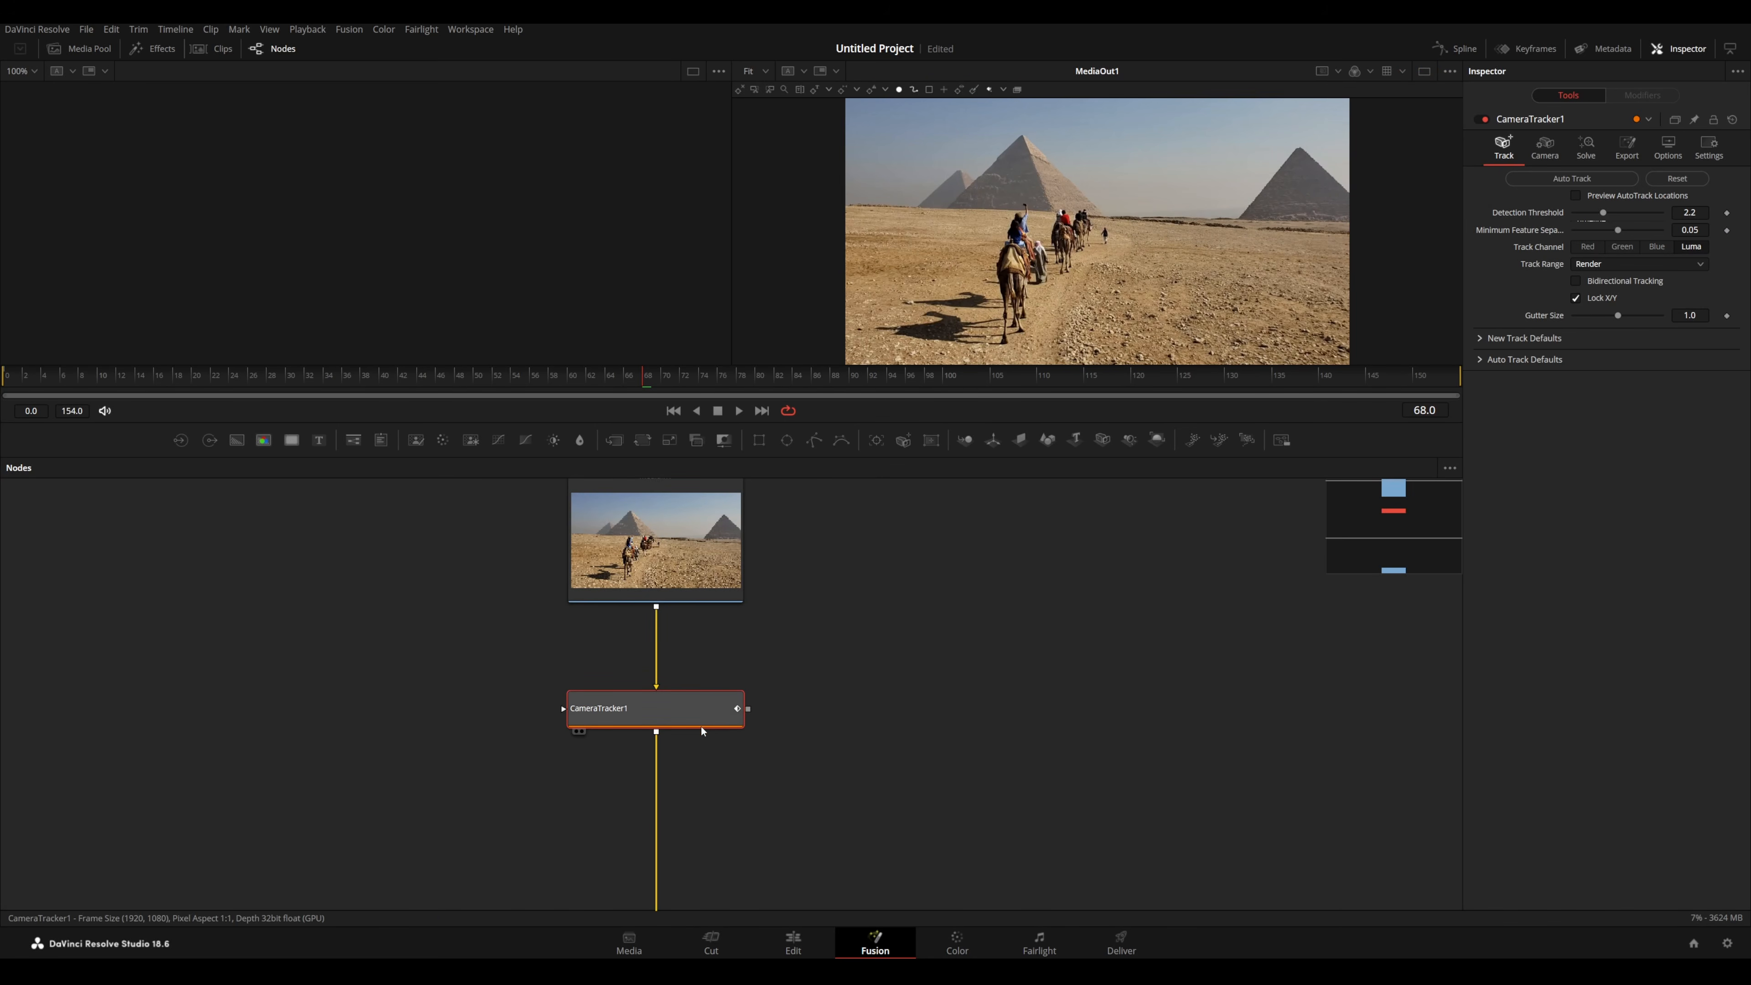
{"action": "left_click_drag", "start_coordinate": [700, 717], "coordinate": [1110, 253]}
{"action": "left_click_drag", "start_coordinate": [758, 454], "coordinate": [758, 543]}
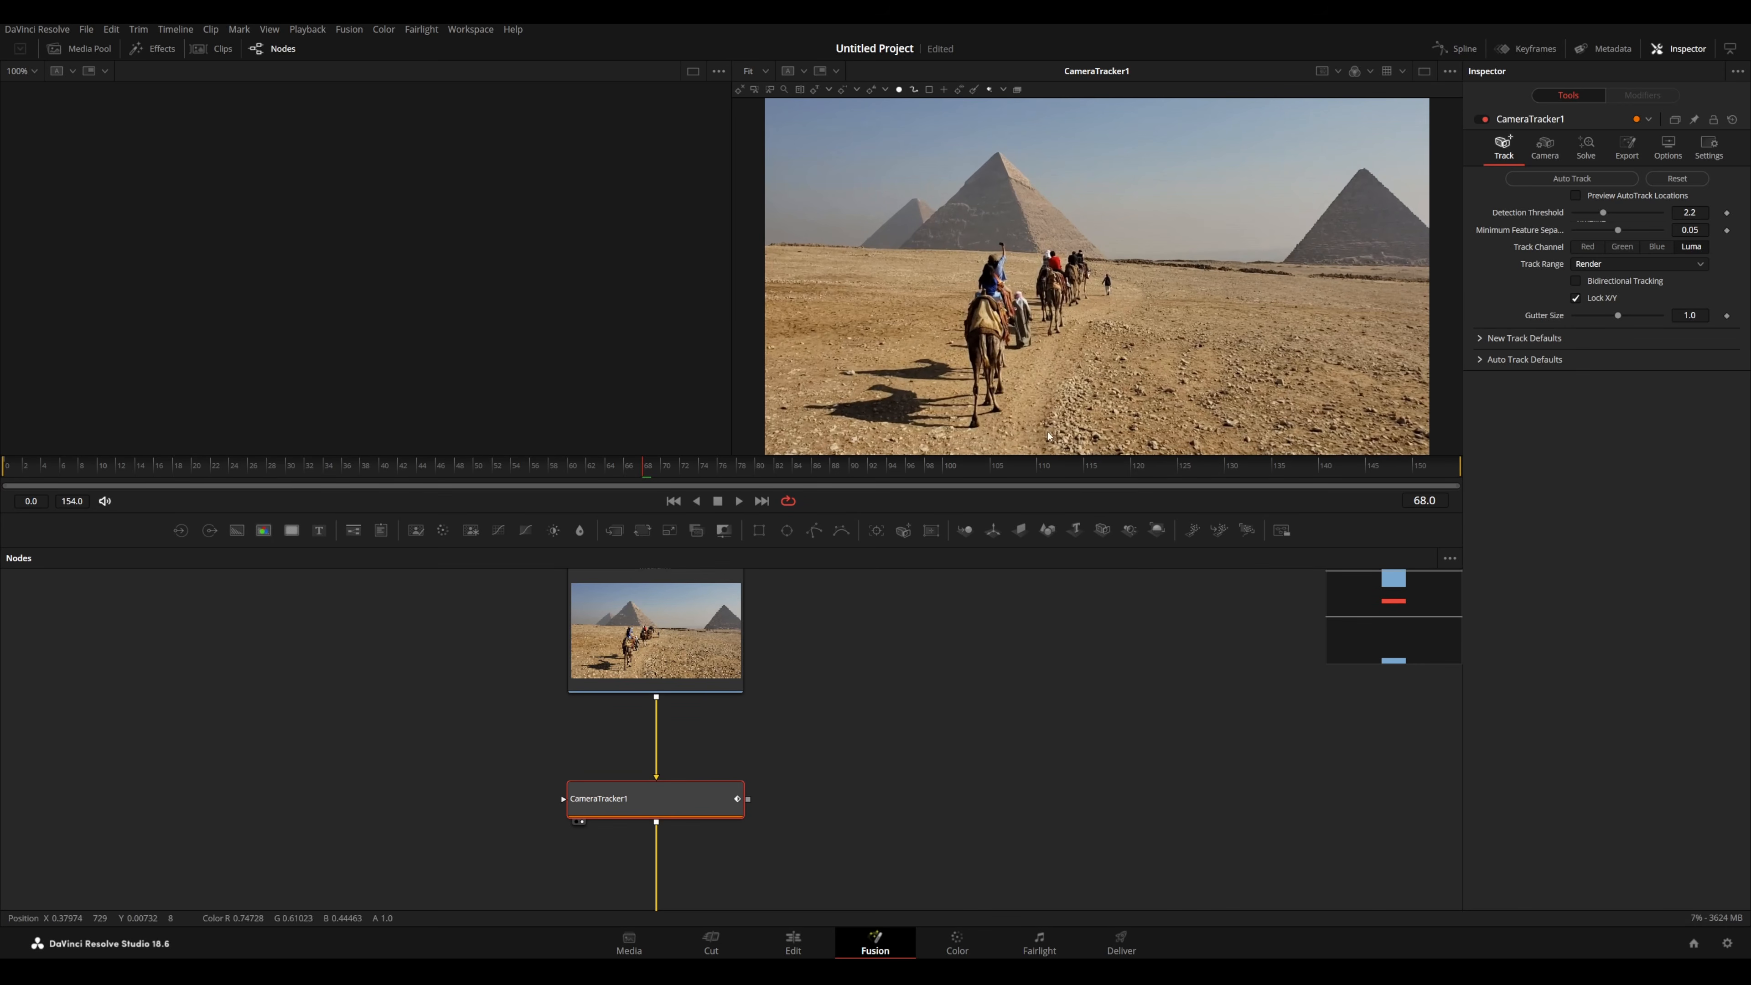
- Preview the auto-track locations, set detection threshold 1.961 and minimum feature separation 0.0142, and enable bidirectional tracking
{"action": "left_click", "coordinate": [1576, 196]}
{"action": "mouse_move", "coordinate": [1618, 230]}
{"action": "left_mouse_down"}
{"action": "mouse_move", "coordinate": [1588, 236]}
{"action": "mouse_move", "coordinate": [1585, 218]}
{"action": "left_mouse_up"}
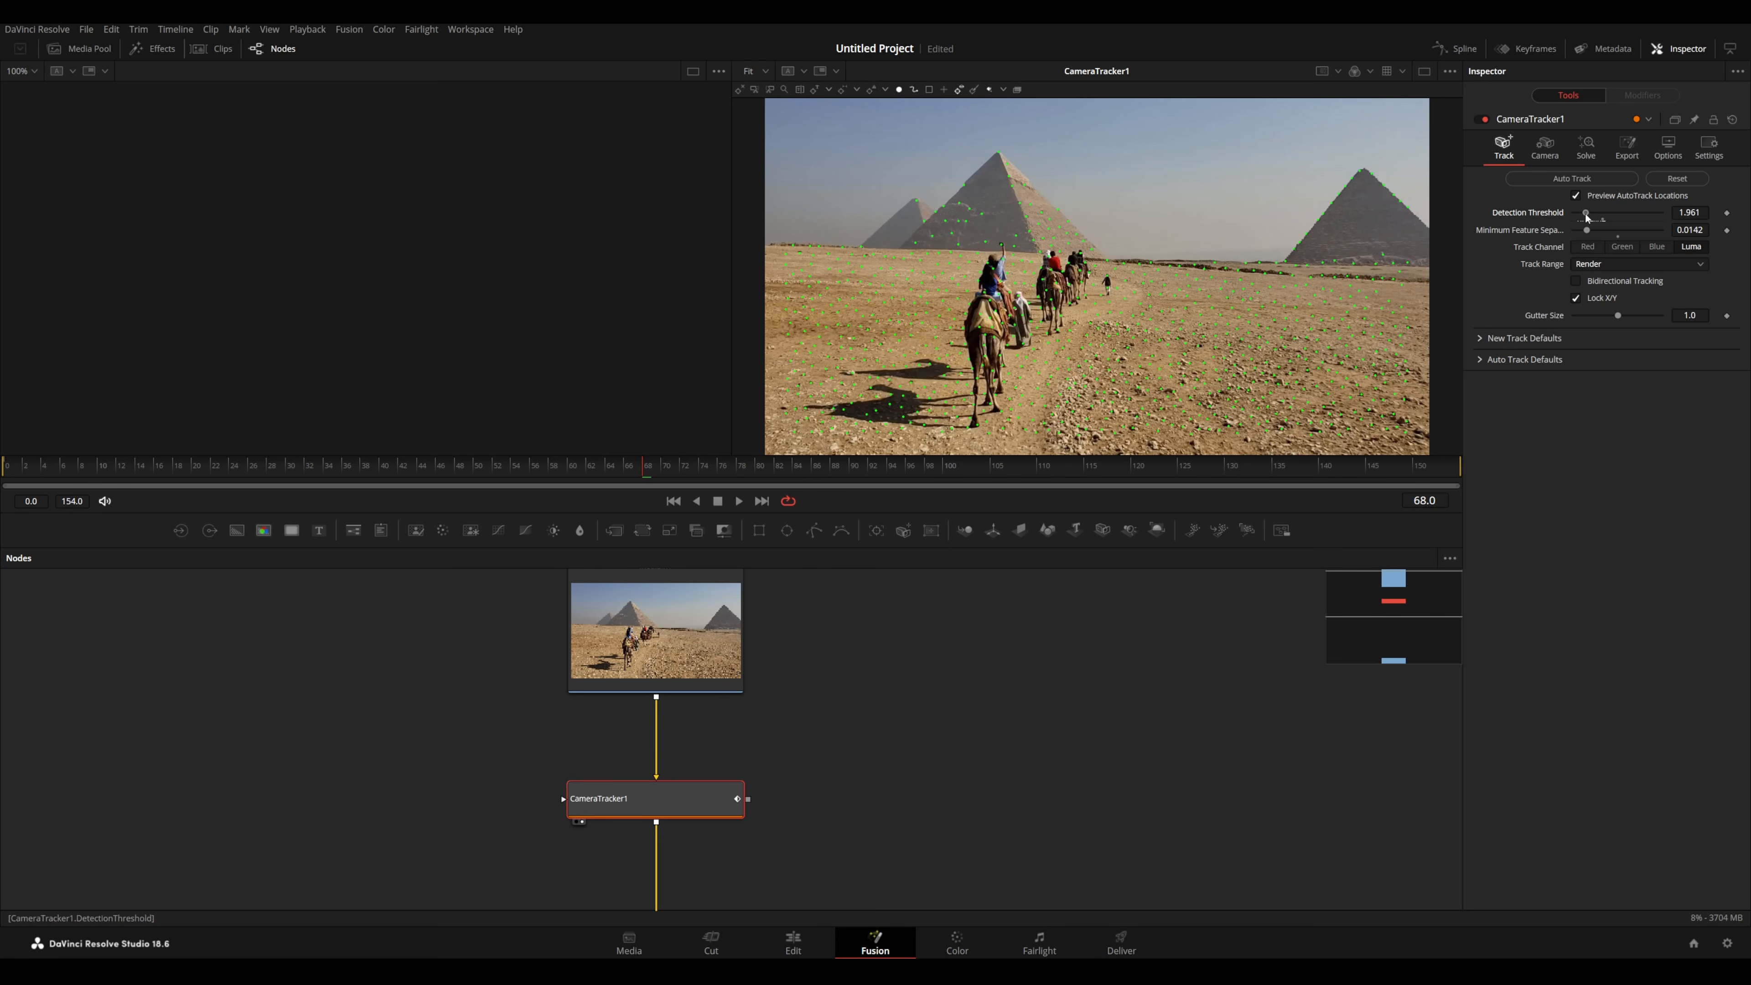
{"action": "left_click", "coordinate": [1646, 283]}
{"action": "left_click_drag", "start_coordinate": [1586, 230], "coordinate": [1589, 235]}
{"action": "left_click_drag", "start_coordinate": [1588, 235], "coordinate": [1585, 233]}
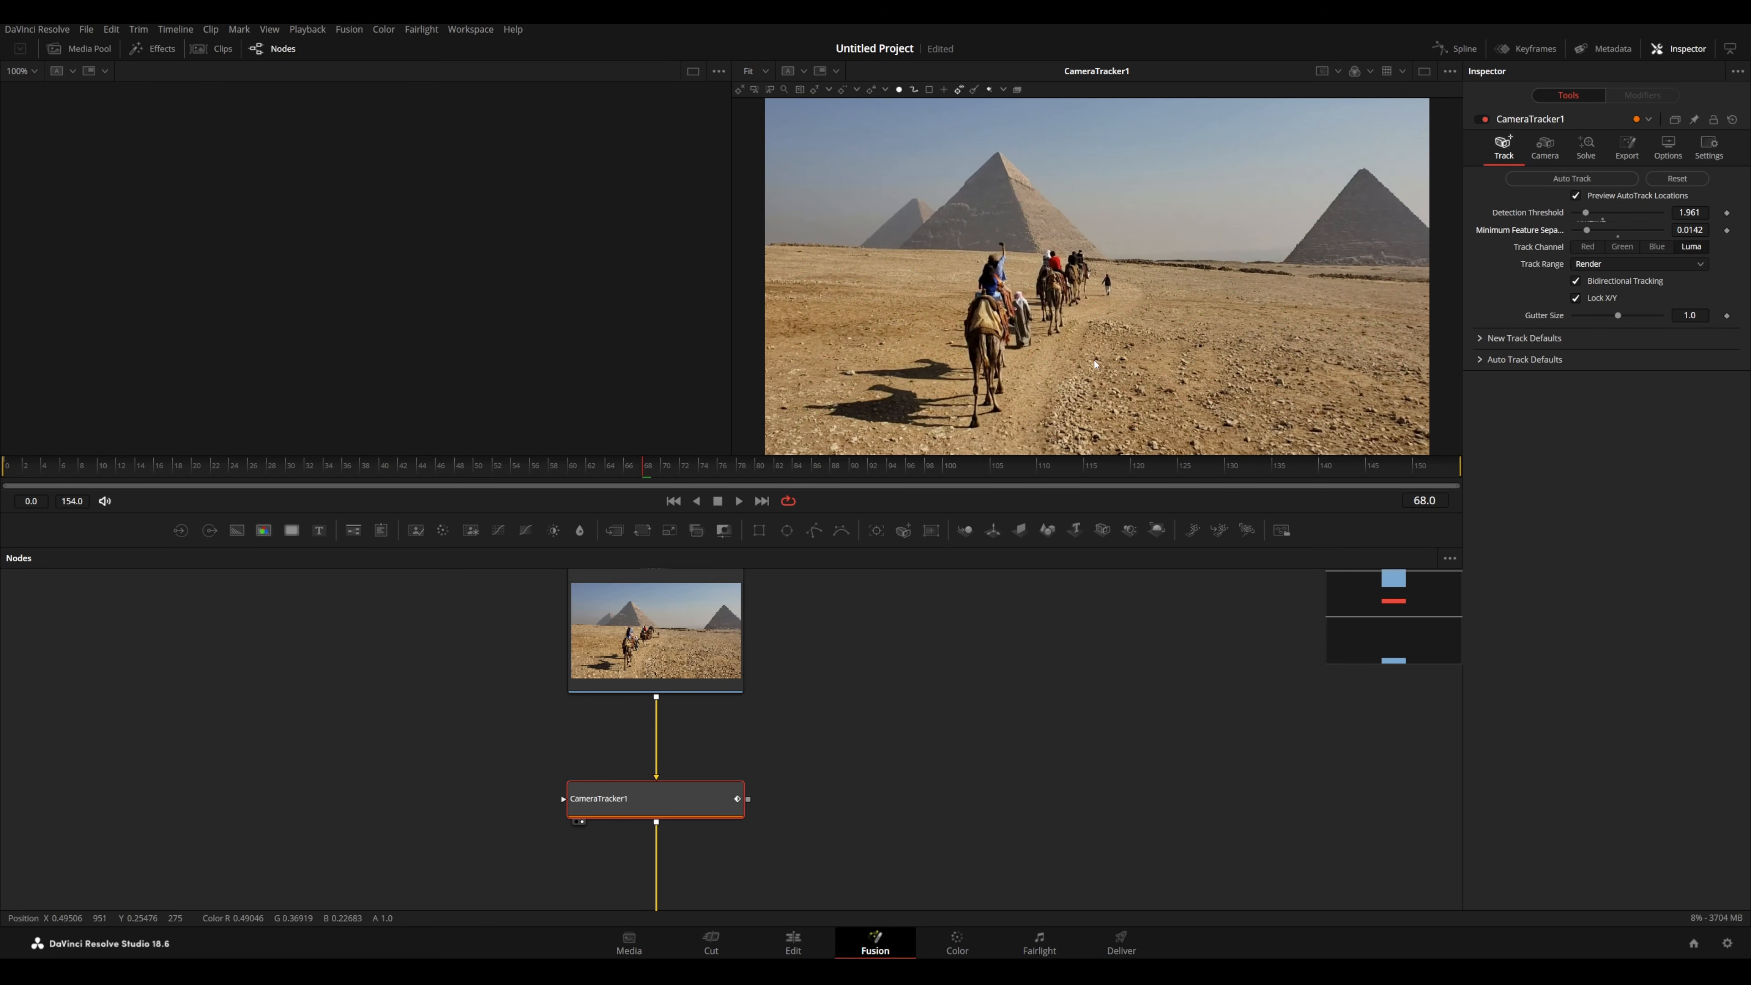
- Add a Polygon mask node above MediaIn1 in the node graph
{"action": "scroll", "coordinate": [1091, 372], "scroll_direction": "down", "scroll_amount": 1}
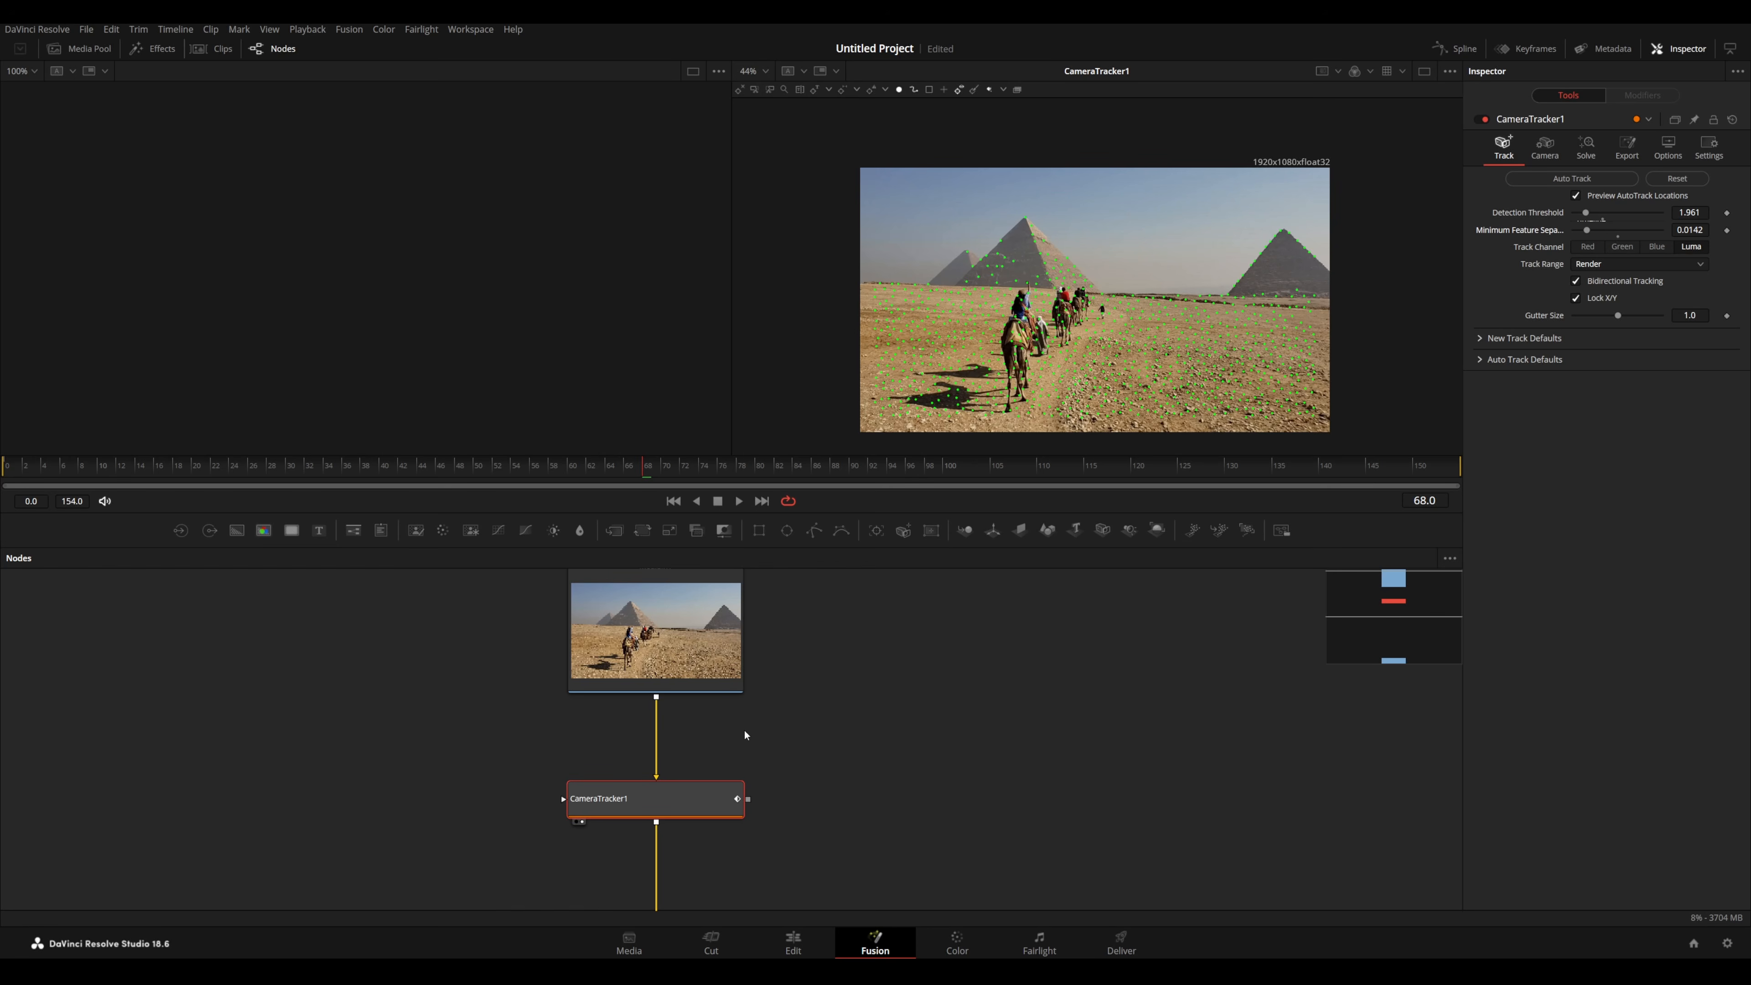
{"action": "scroll", "coordinate": [784, 642], "scroll_direction": "down", "scroll_amount": 3}
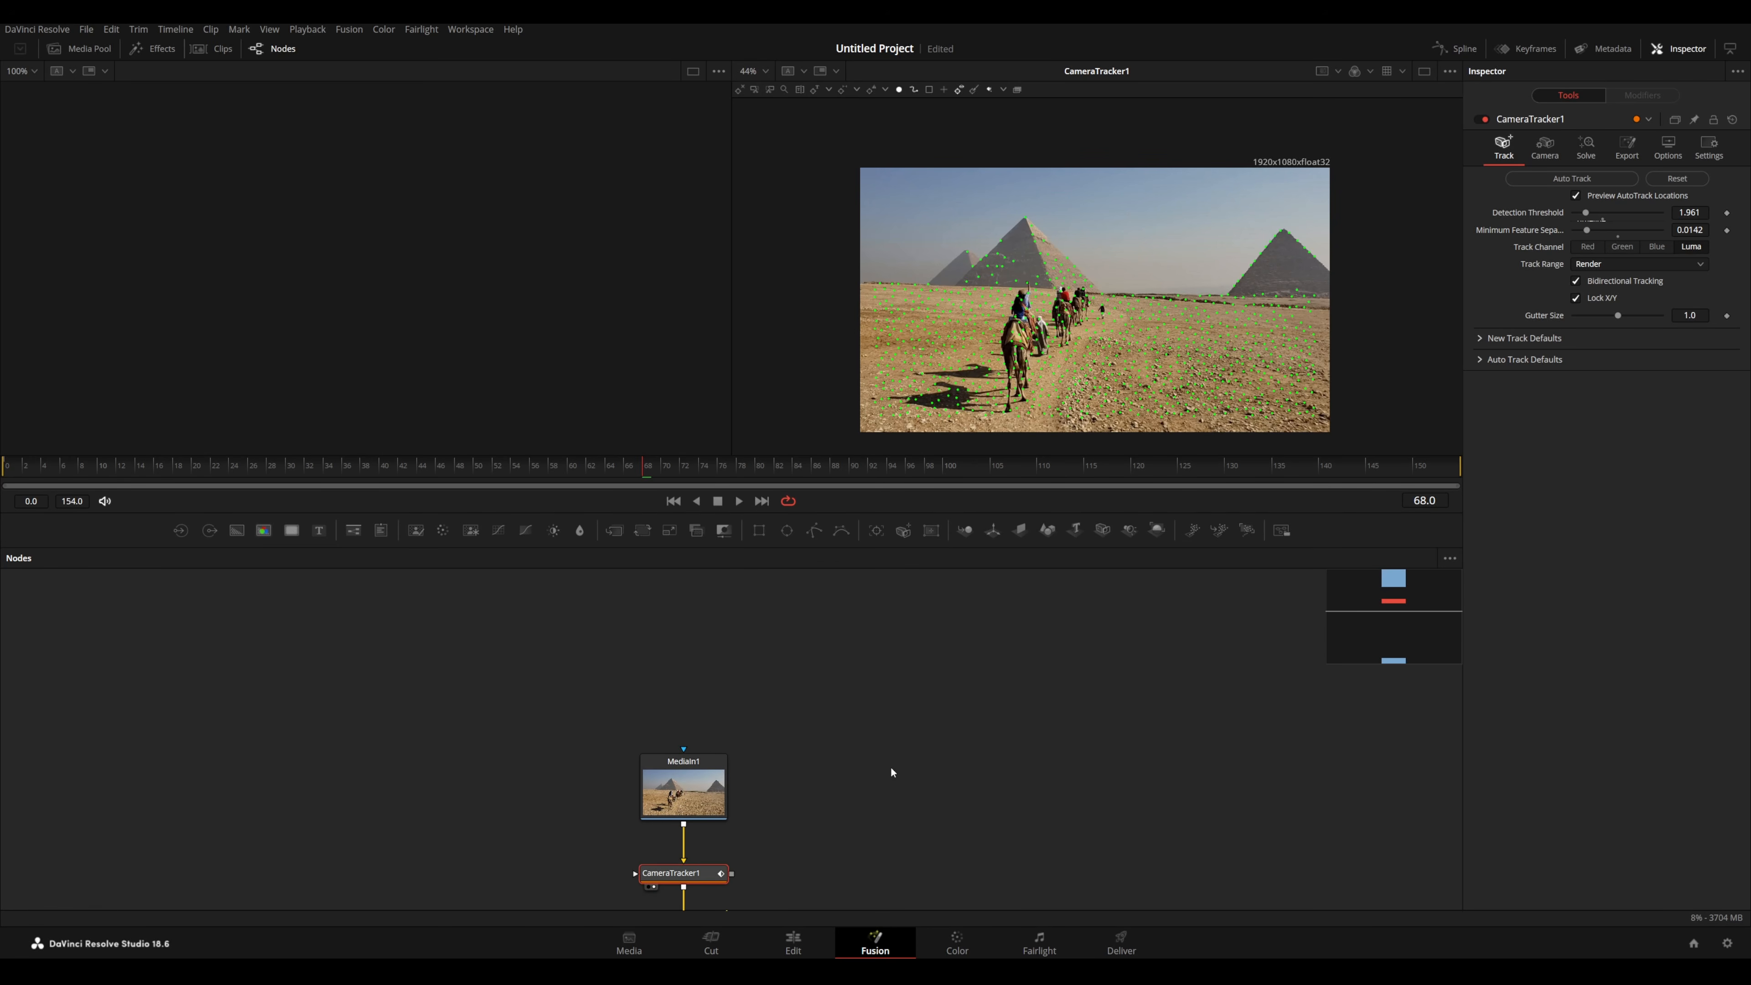
{"action": "left_click_drag", "start_coordinate": [814, 530], "coordinate": [716, 666]}
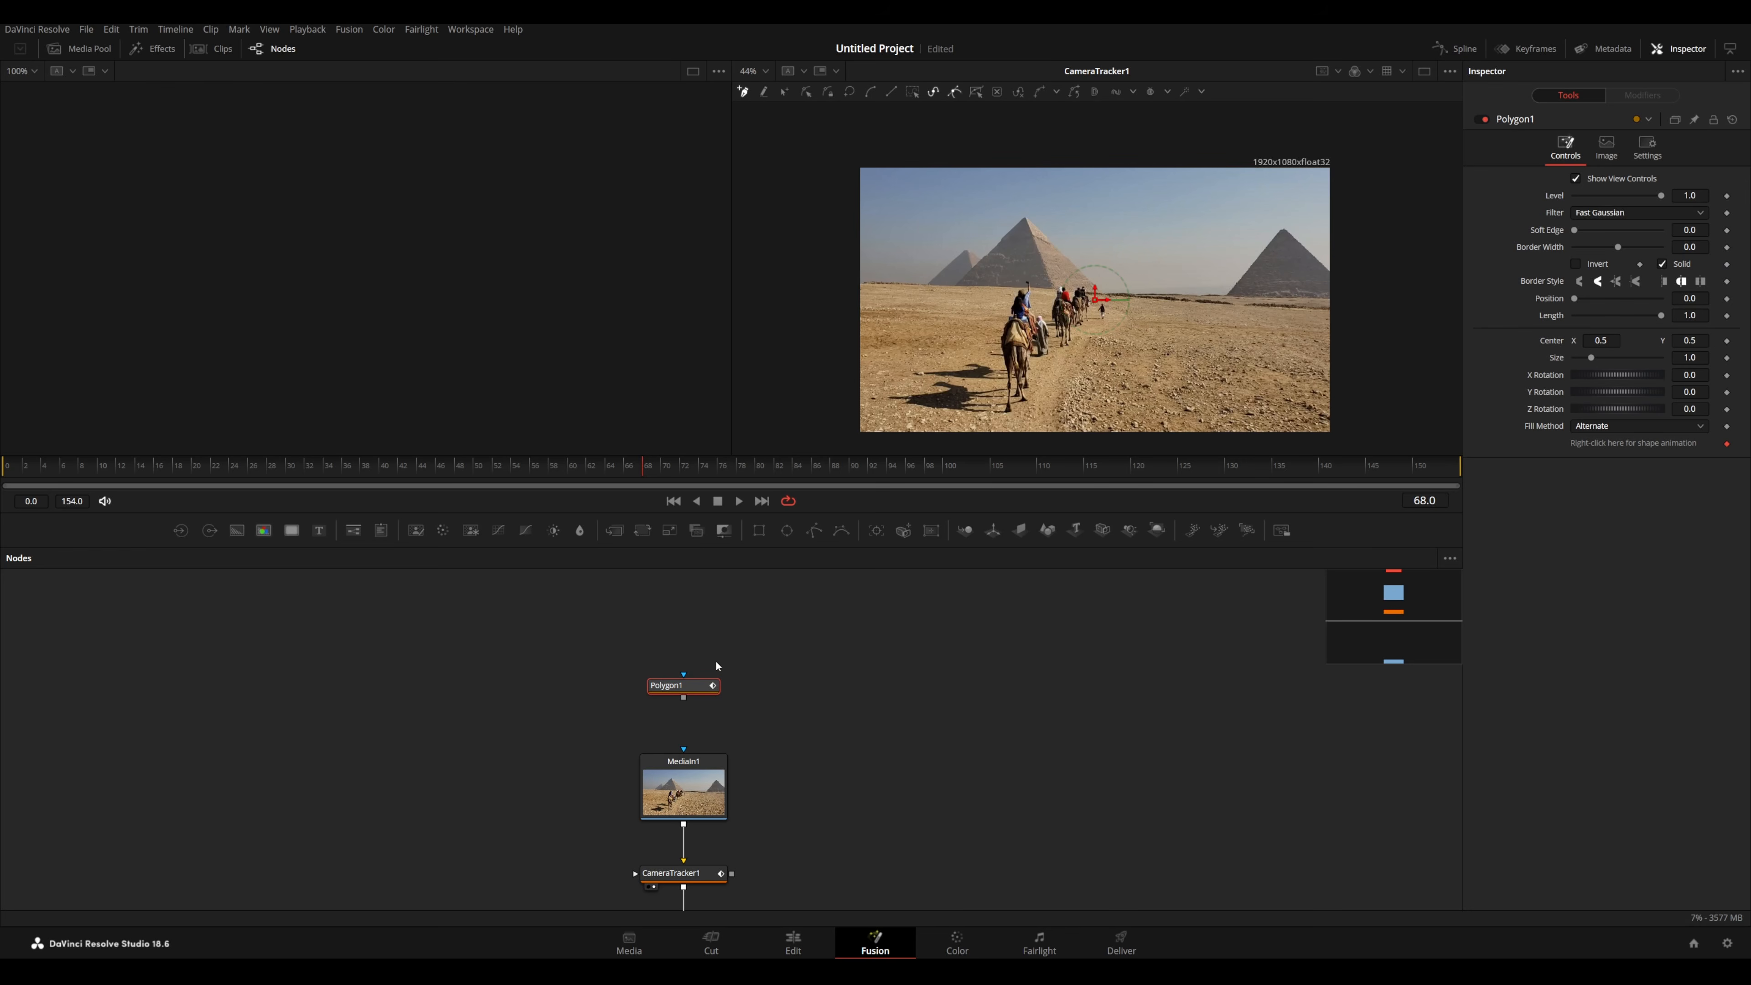
- Draw a closed polygon mask around the camel riders and their shadows at frame 68
{"action": "scroll", "coordinate": [1000, 400], "scroll_direction": "up", "scroll_amount": 4}
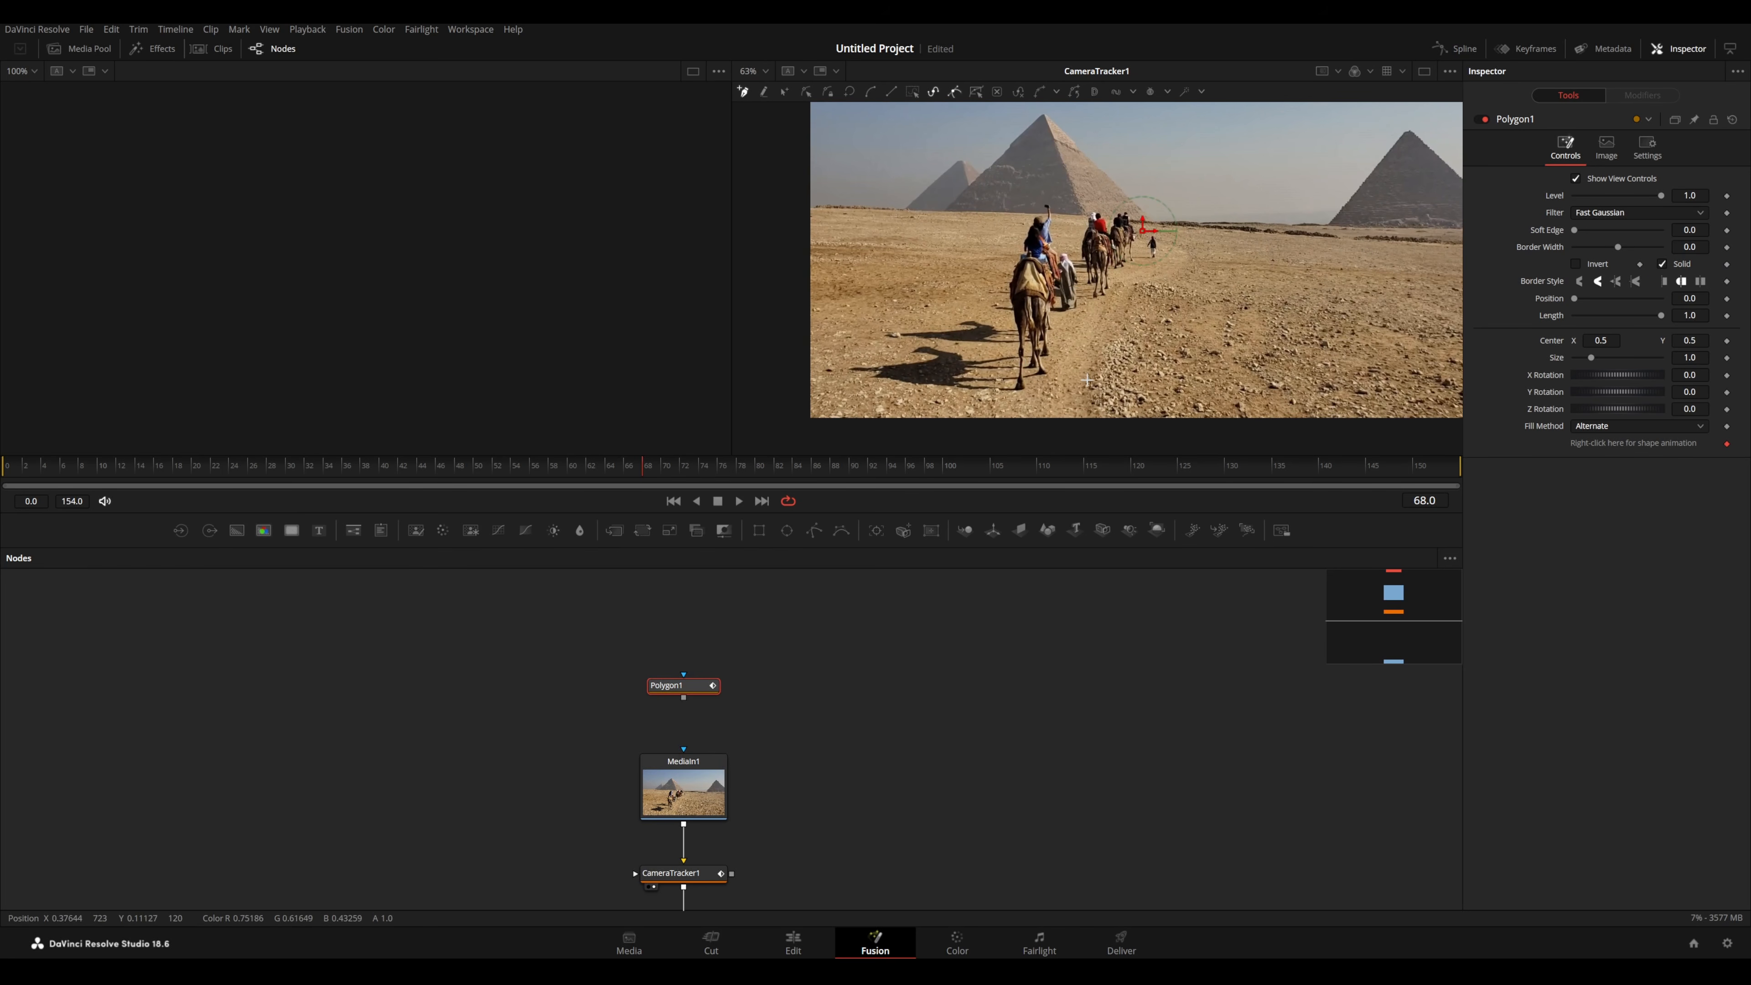
{"action": "left_click", "coordinate": [848, 385]}
{"action": "left_click", "coordinate": [859, 328]}
{"action": "left_click_drag", "start_coordinate": [998, 257], "coordinate": [1059, 195]}
{"action": "left_click", "coordinate": [1128, 205]}
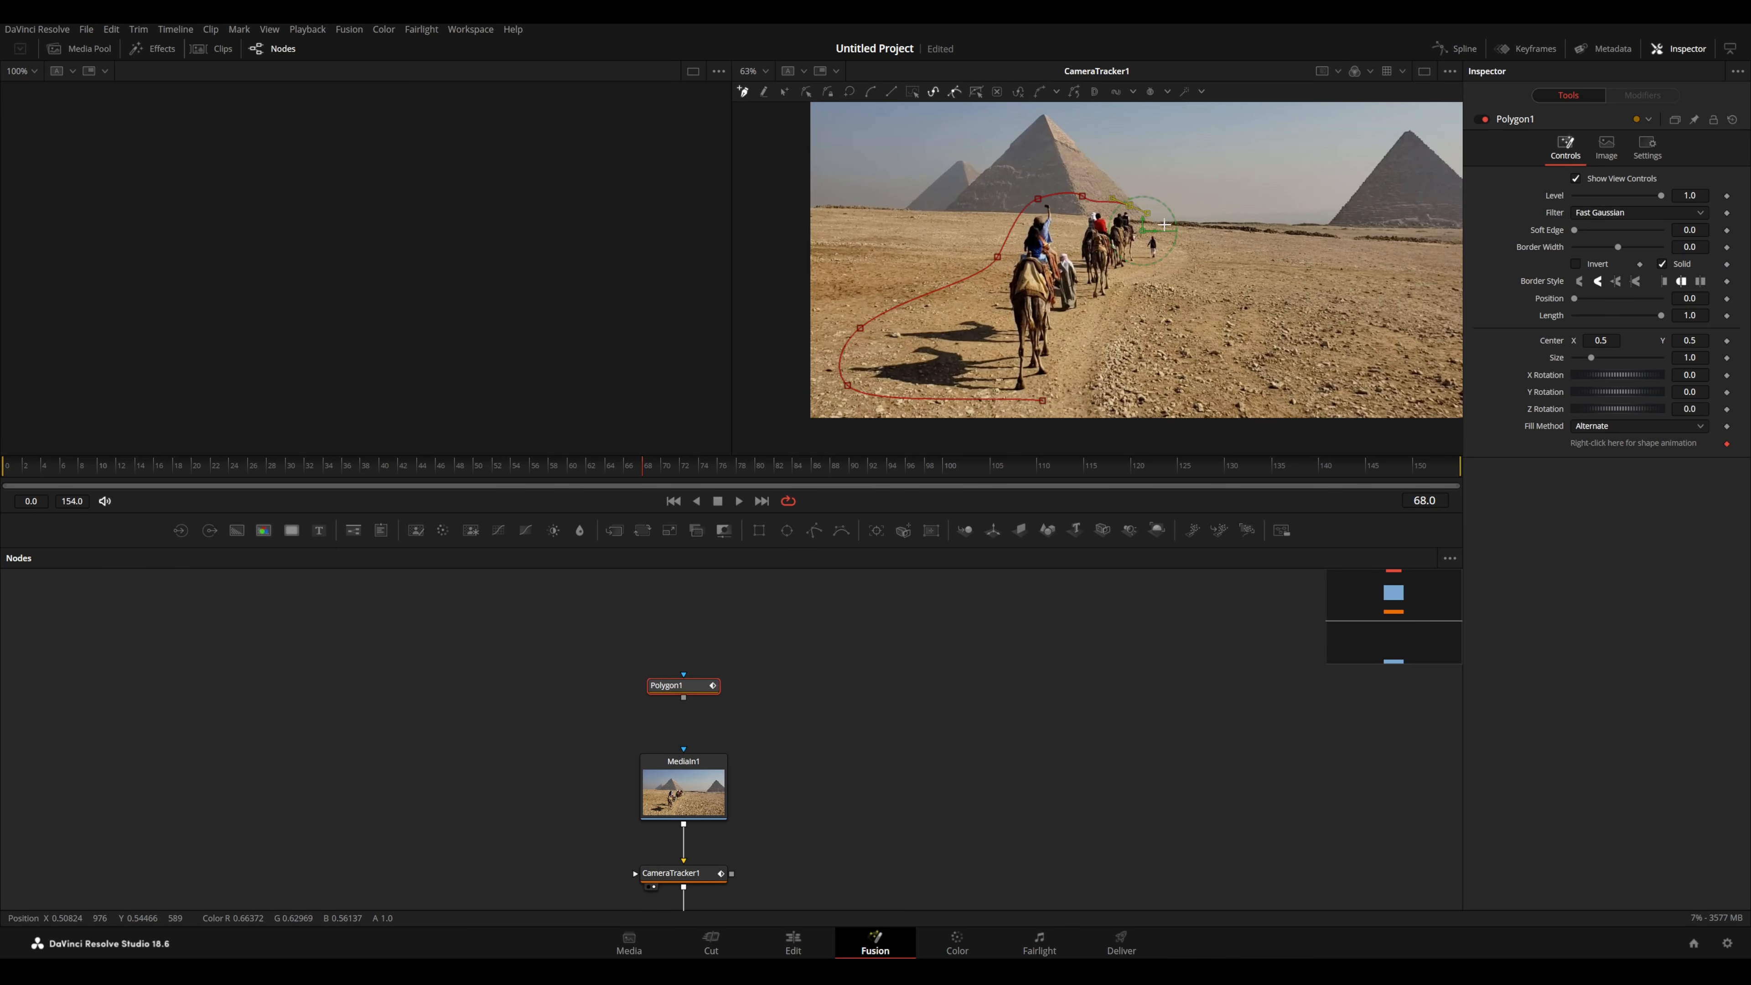
{"action": "left_click", "coordinate": [1172, 241]}
{"action": "left_click", "coordinate": [1153, 283]}
{"action": "left_click_drag", "start_coordinate": [1098, 318], "coordinate": [1079, 379]}
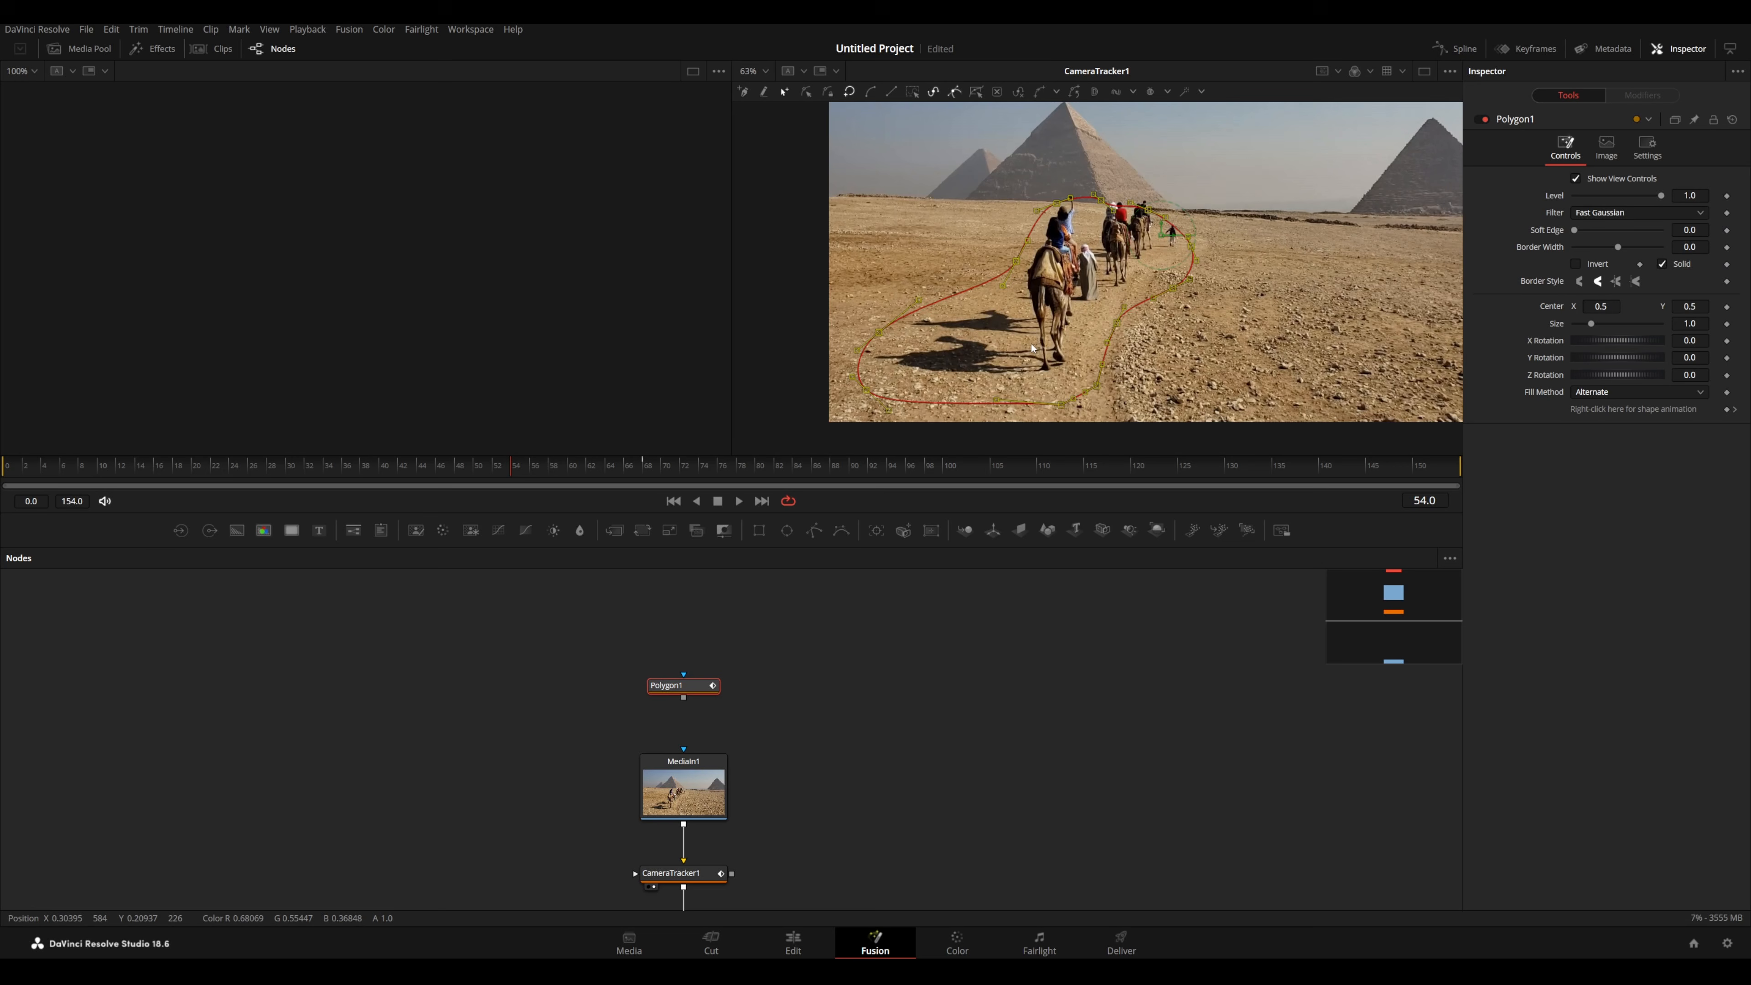
- Keyframe the polygon mask's position through the clip so it keeps enclosing the moving camel riders and shadows
{"action": "left_click_drag", "start_coordinate": [1031, 348], "coordinate": [1041, 328]}
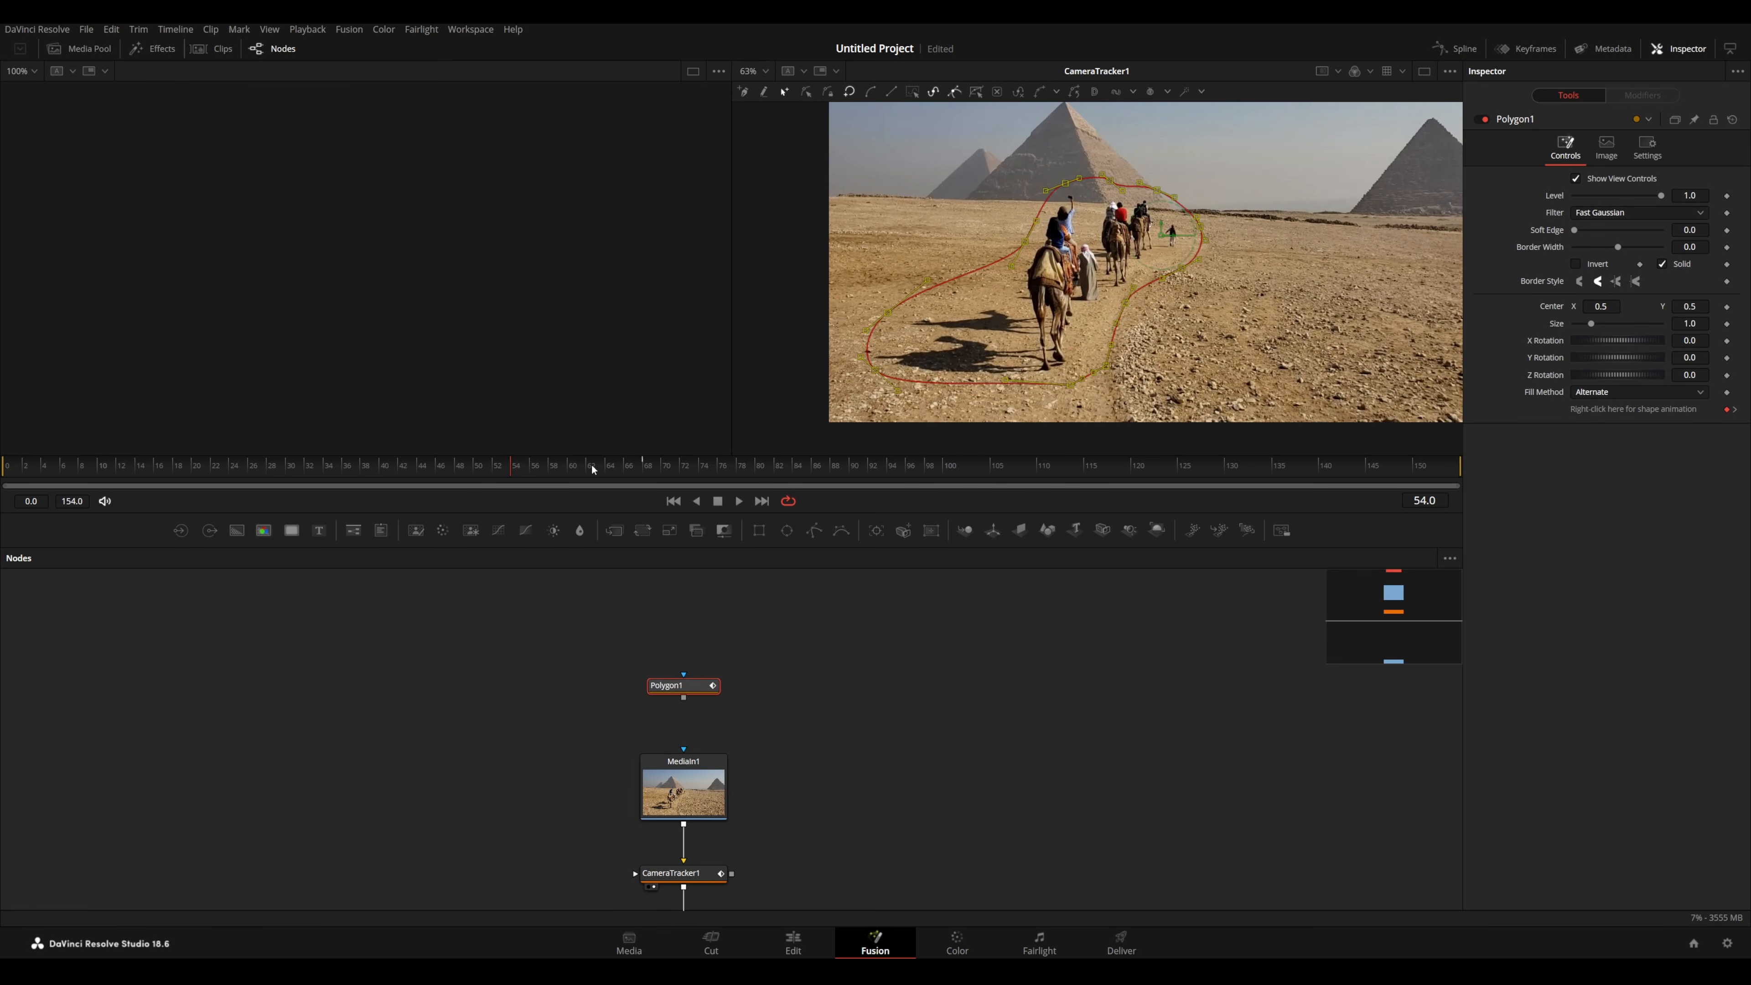
{"action": "key", "text": "j"}
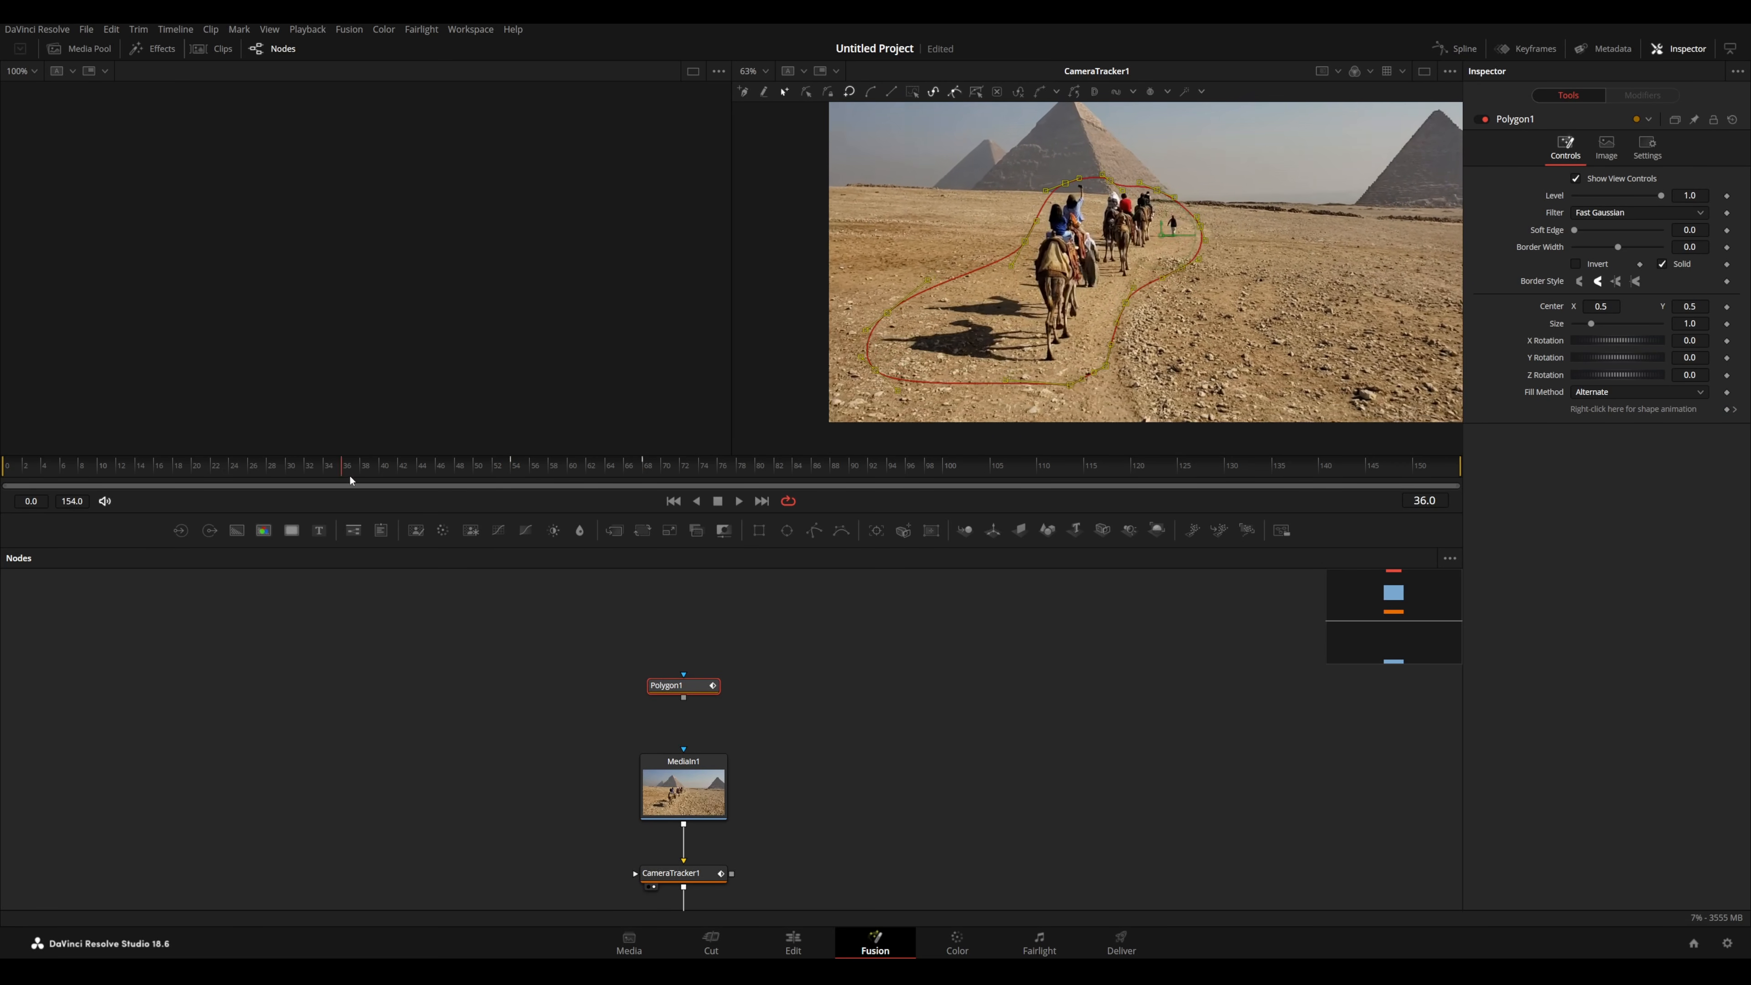
{"action": "left_click_drag", "start_coordinate": [350, 481], "coordinate": [998, 481]}
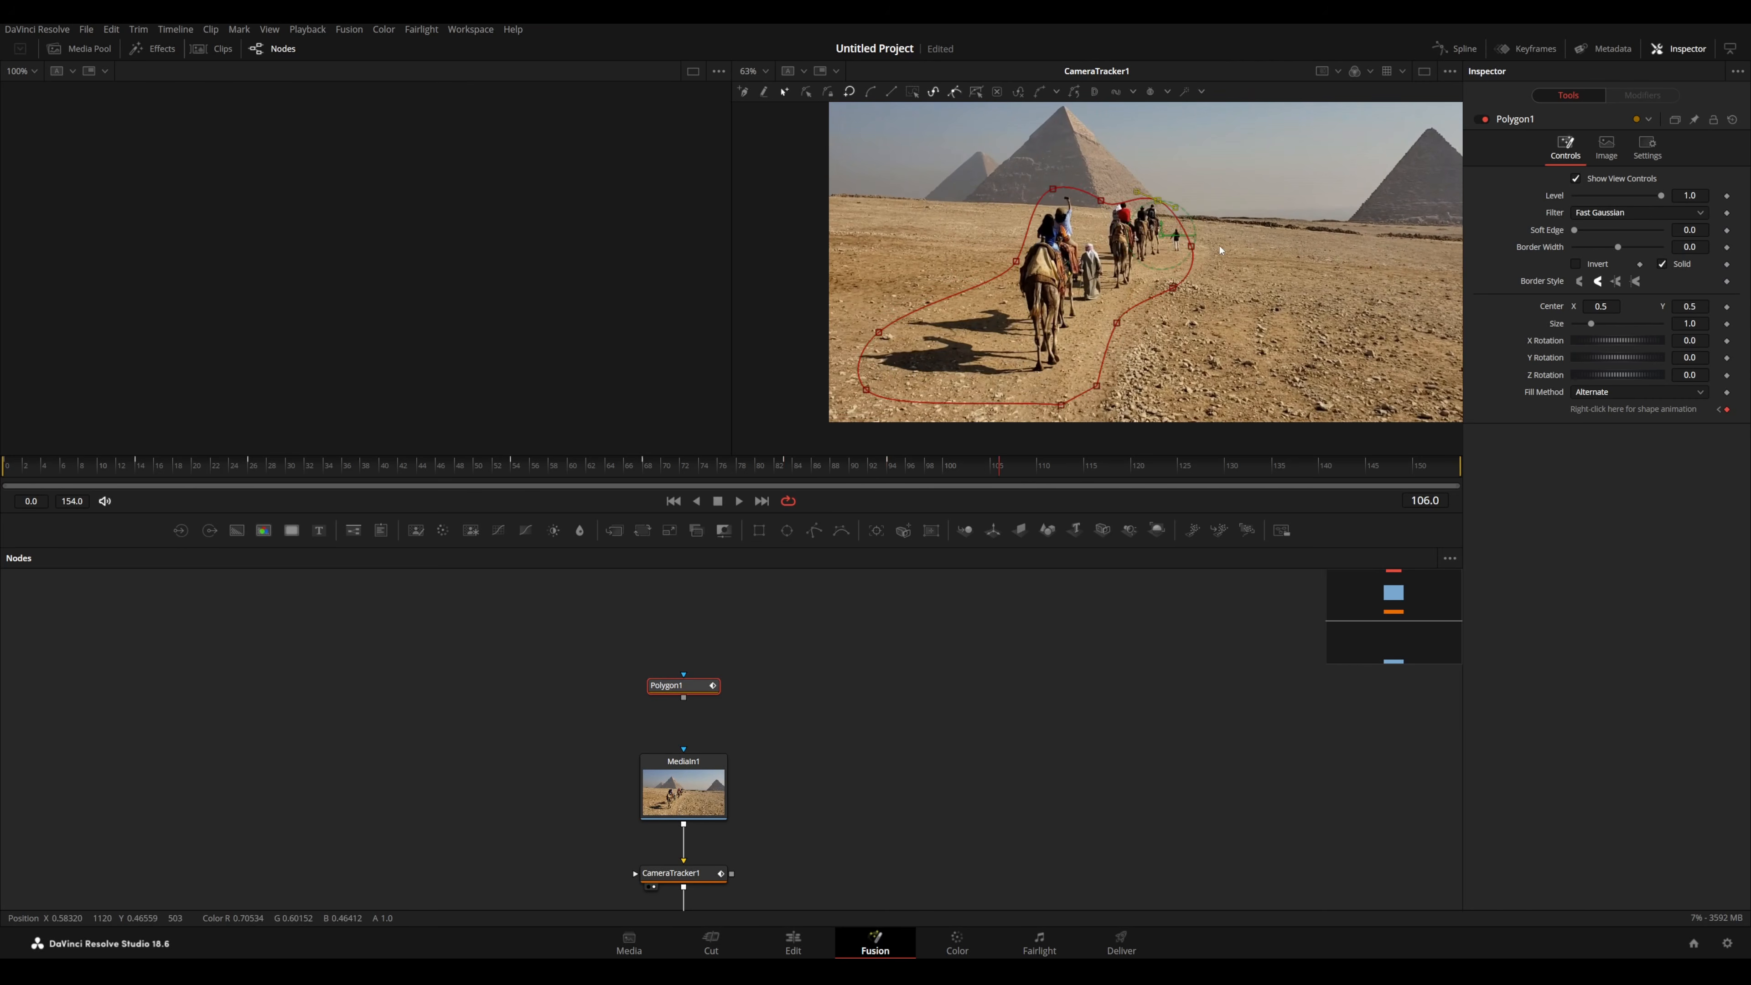
{"action": "key", "text": "space"}
{"action": "scroll", "coordinate": [1220, 250], "scroll_direction": "up", "scroll_amount": 3}
{"action": "scroll", "coordinate": [1137, 276], "scroll_direction": "down", "scroll_amount": 4}
{"action": "scroll", "coordinate": [1078, 303], "scroll_direction": "up", "scroll_amount": 4}
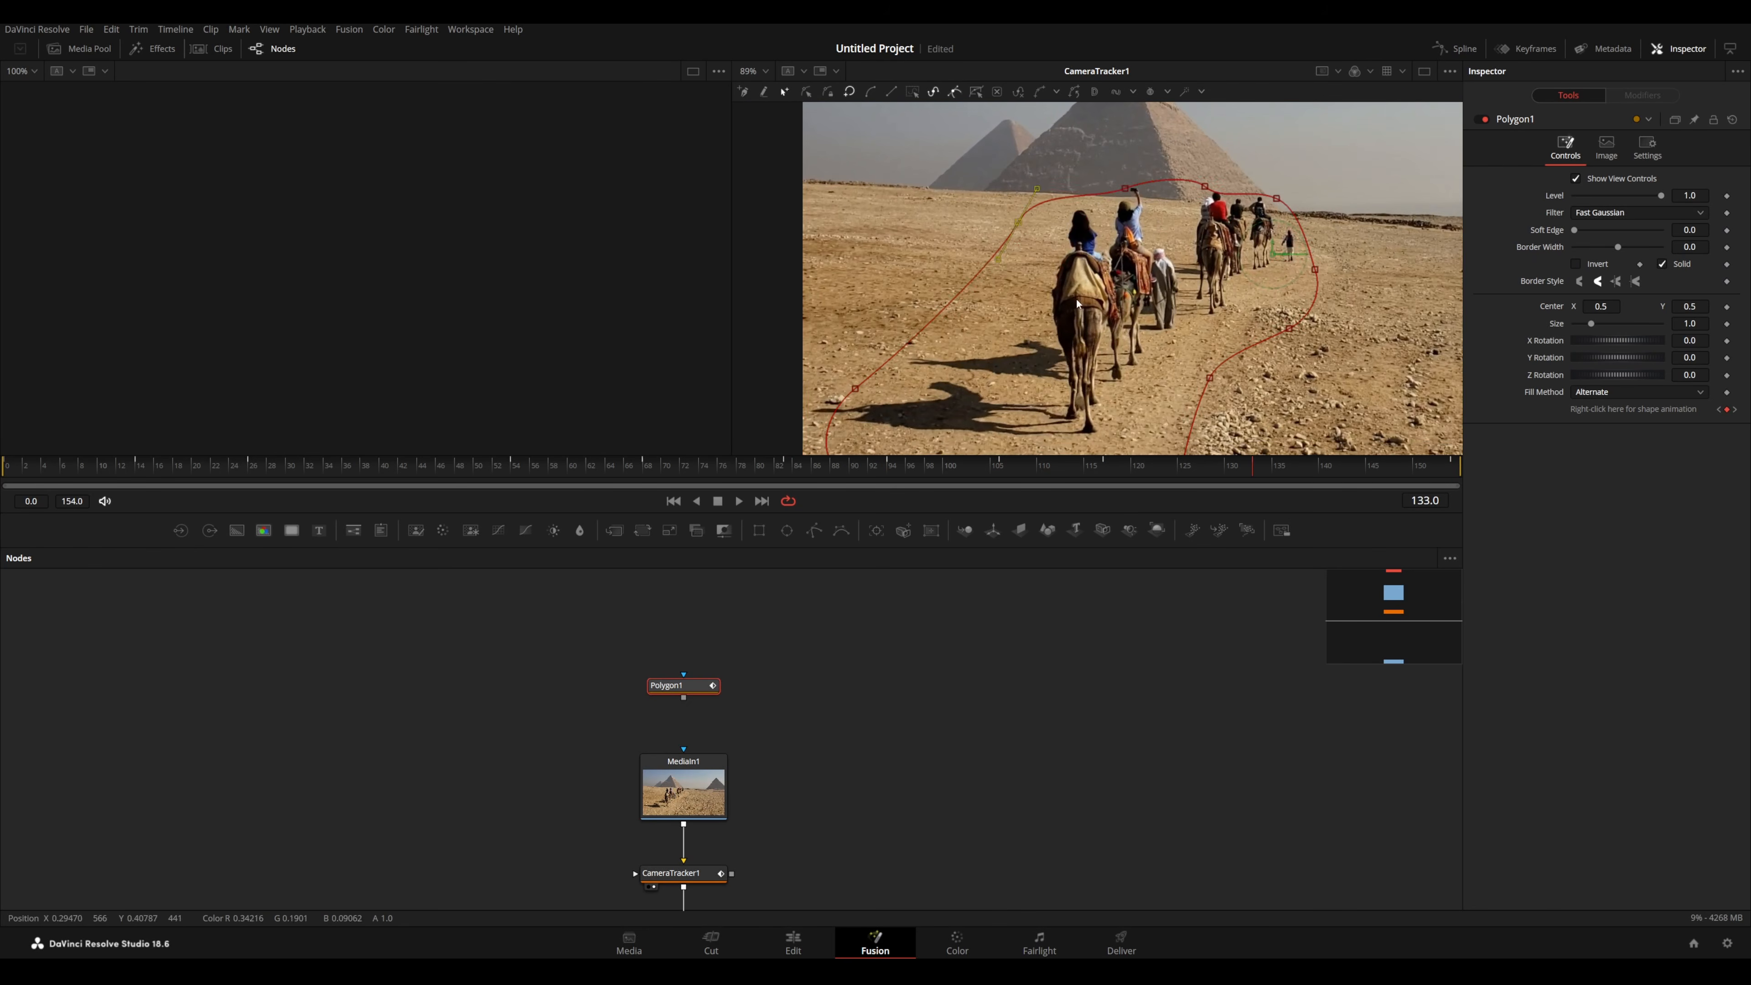
{"action": "scroll", "coordinate": [1117, 318], "scroll_direction": "down", "scroll_amount": 5}
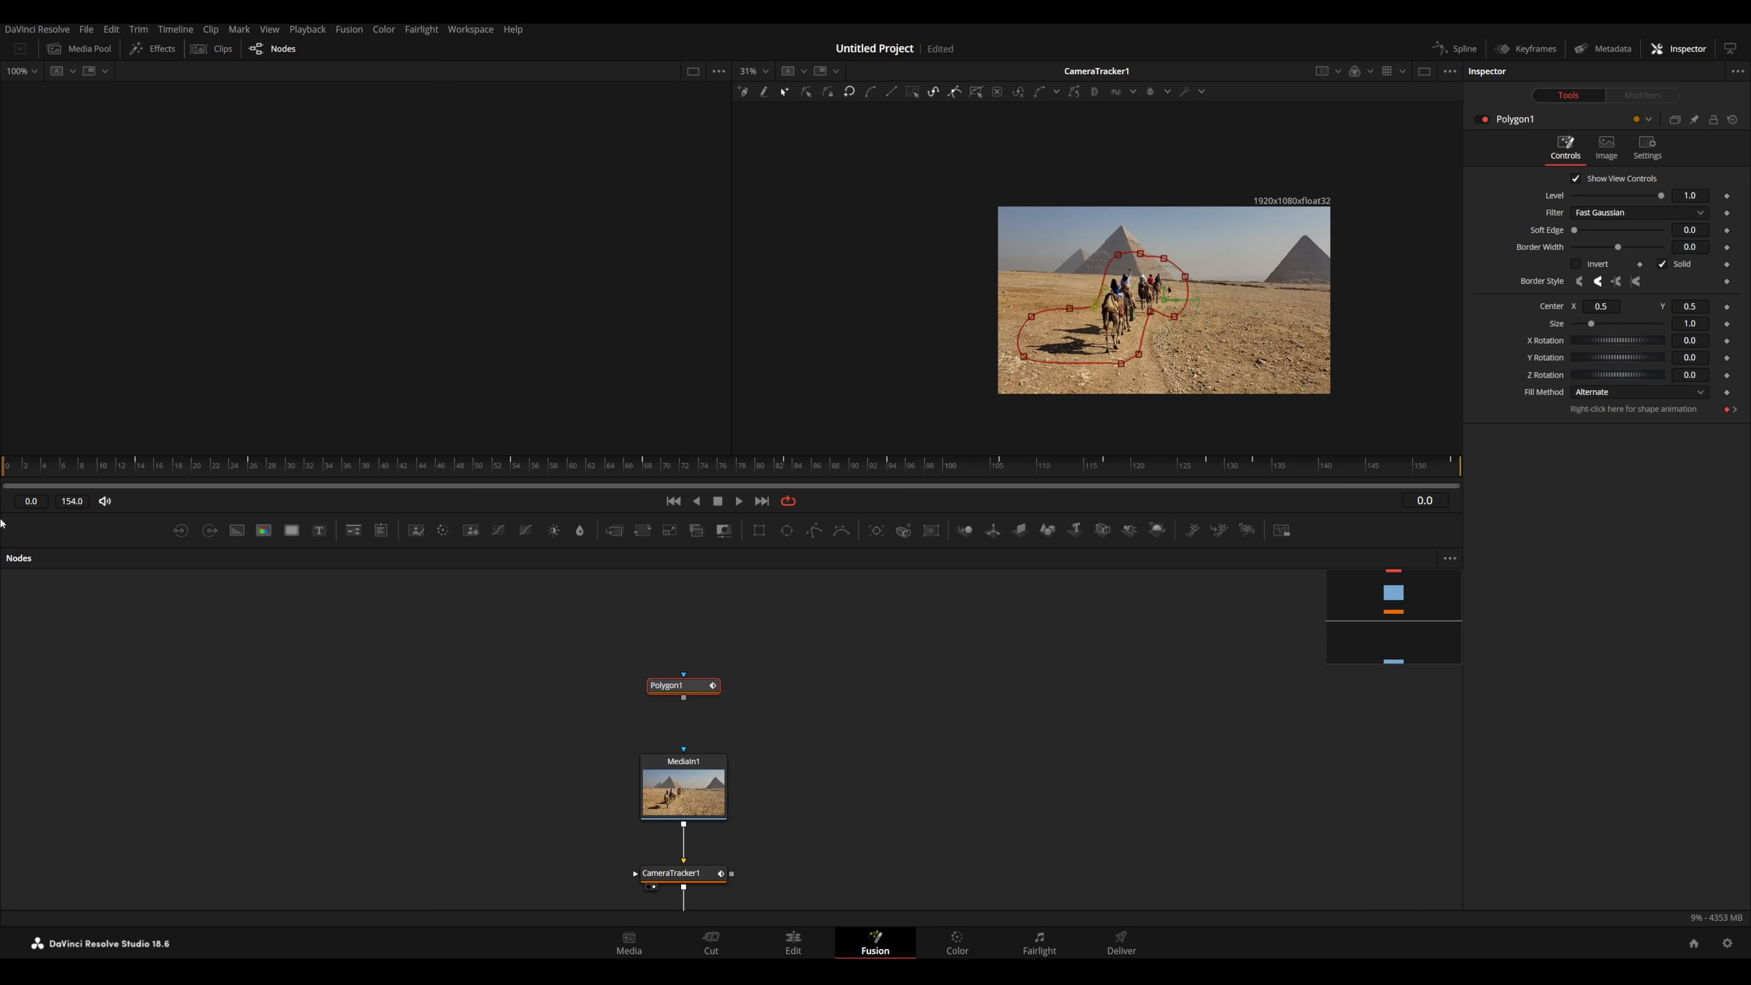
- Inspect the dark object at the bottom edge of the footage near frame 15 and add a second Polygon node below the first
{"action": "left_click", "coordinate": [99, 471]}
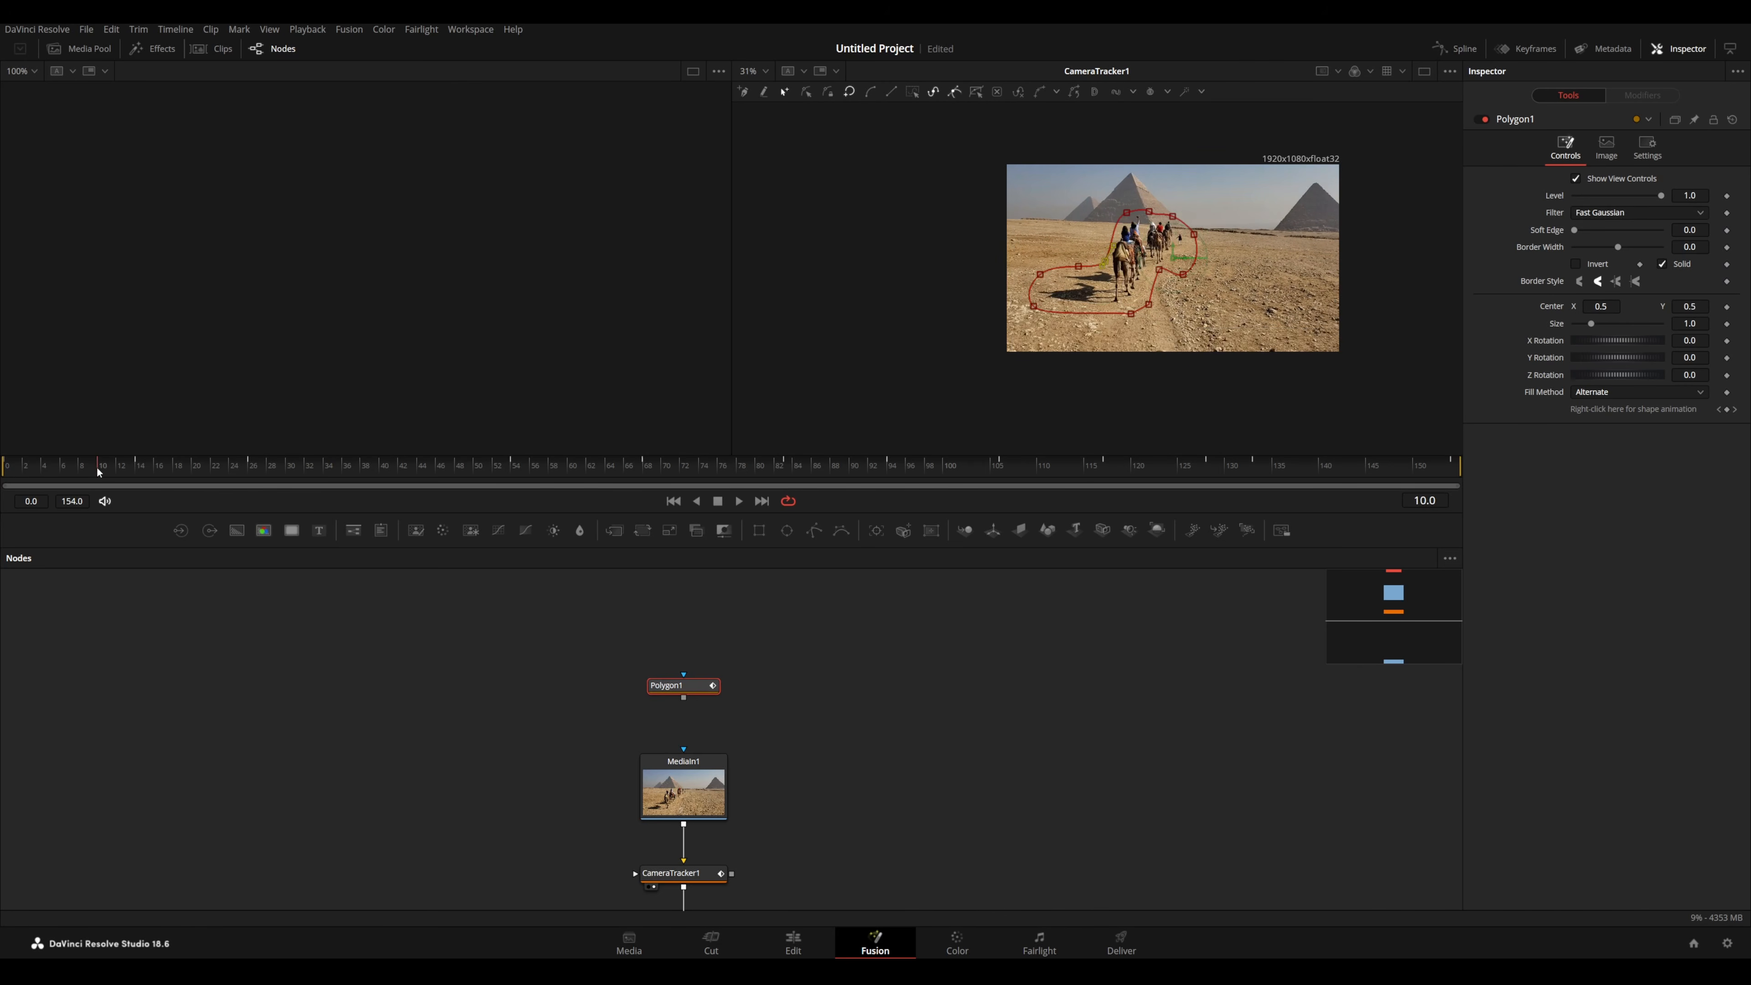
{"action": "left_click_drag", "start_coordinate": [97, 469], "coordinate": [90, 519]}
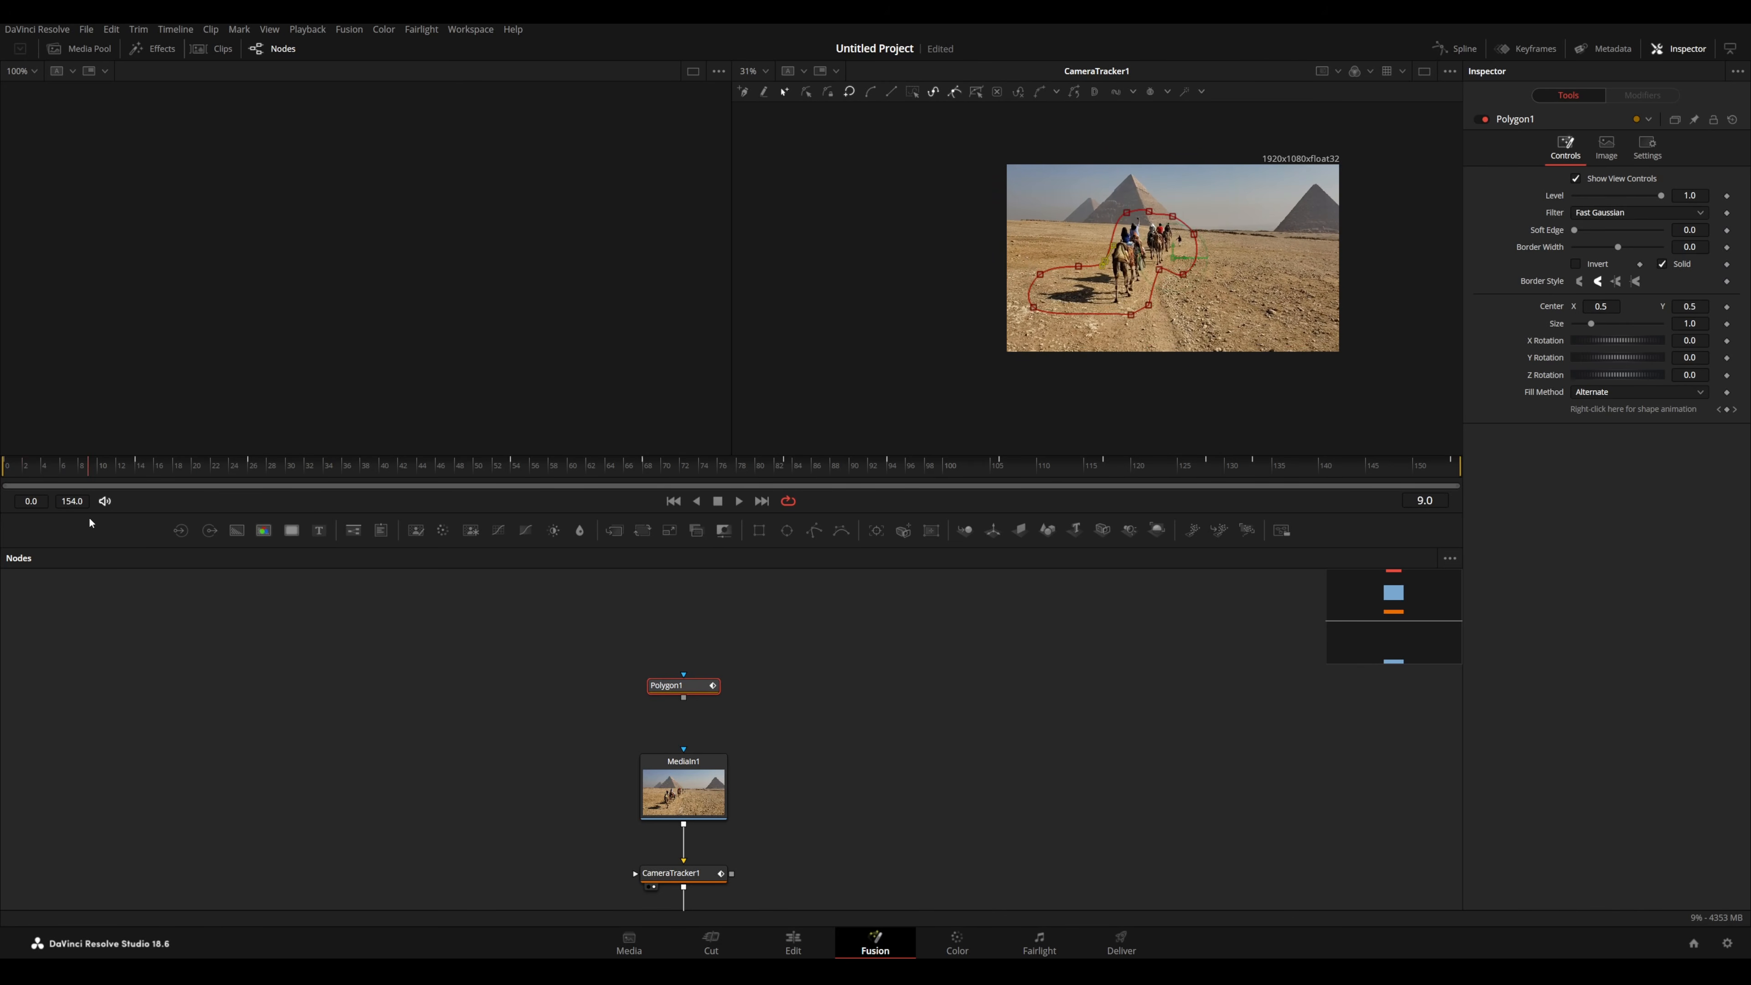
{"action": "scroll", "coordinate": [1080, 370], "scroll_direction": "up", "scroll_amount": 5}
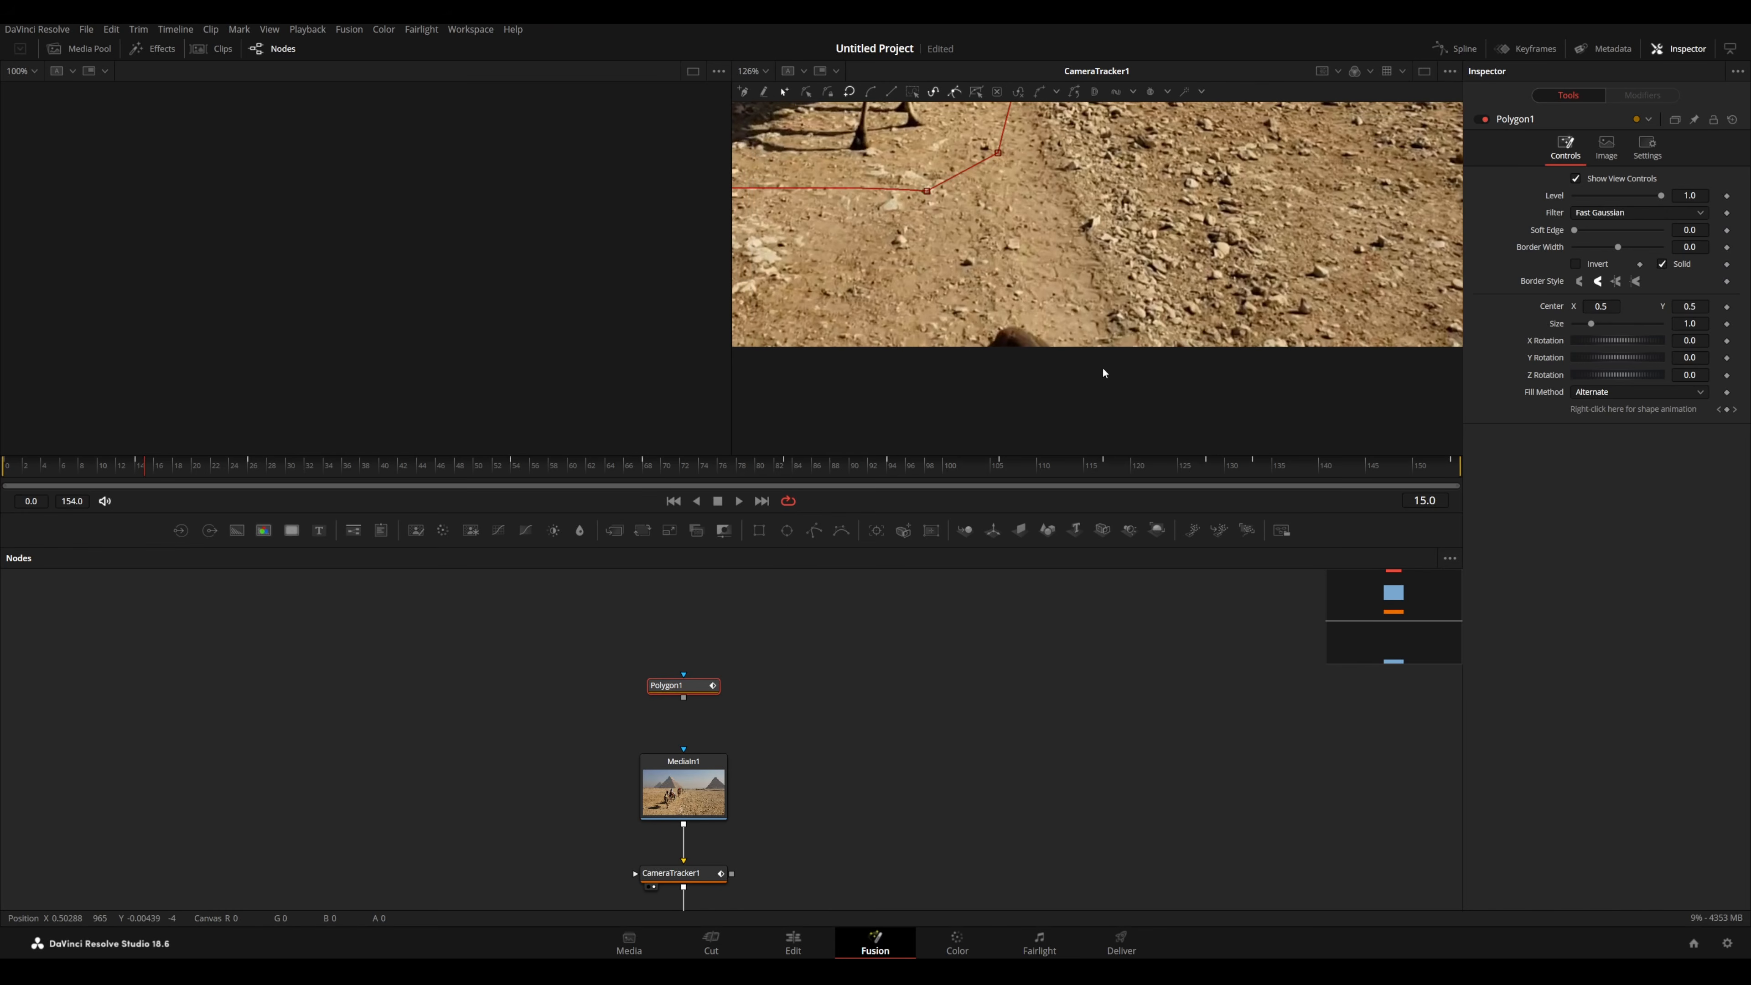
{"action": "scroll", "coordinate": [1002, 346], "scroll_direction": "down", "scroll_amount": 2}
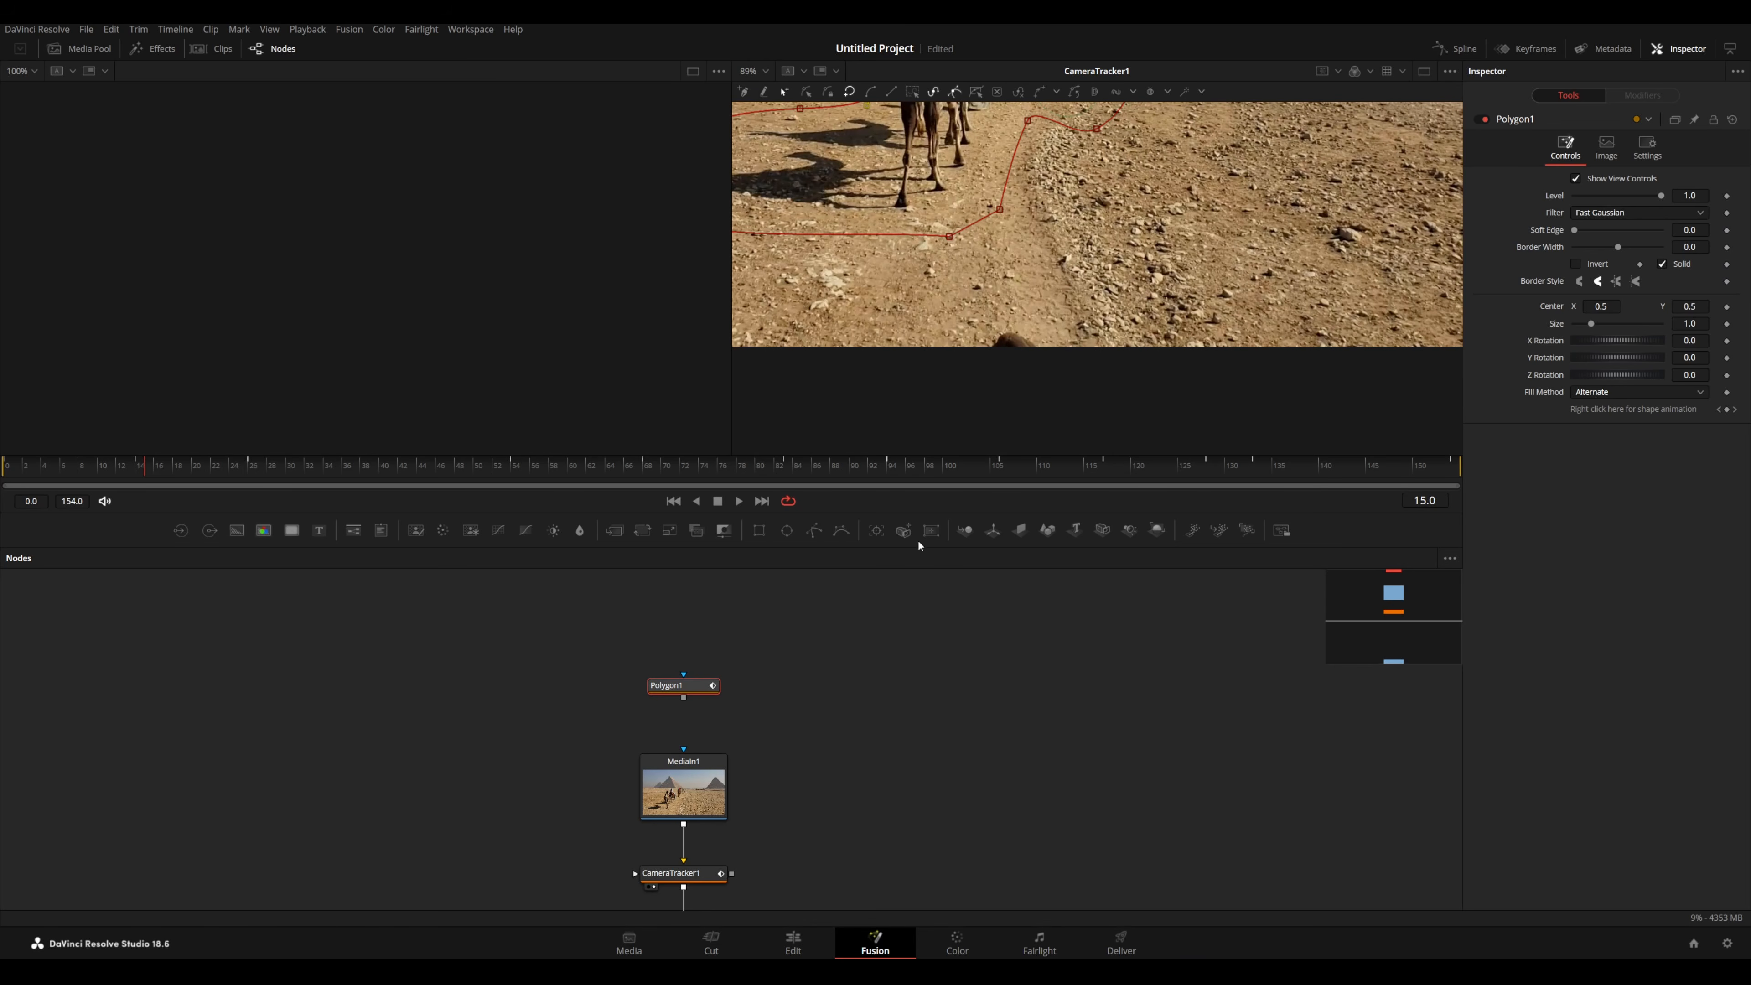
{"action": "left_click_drag", "start_coordinate": [717, 679], "coordinate": [714, 617]}
{"action": "left_click_drag", "start_coordinate": [814, 530], "coordinate": [698, 666]}
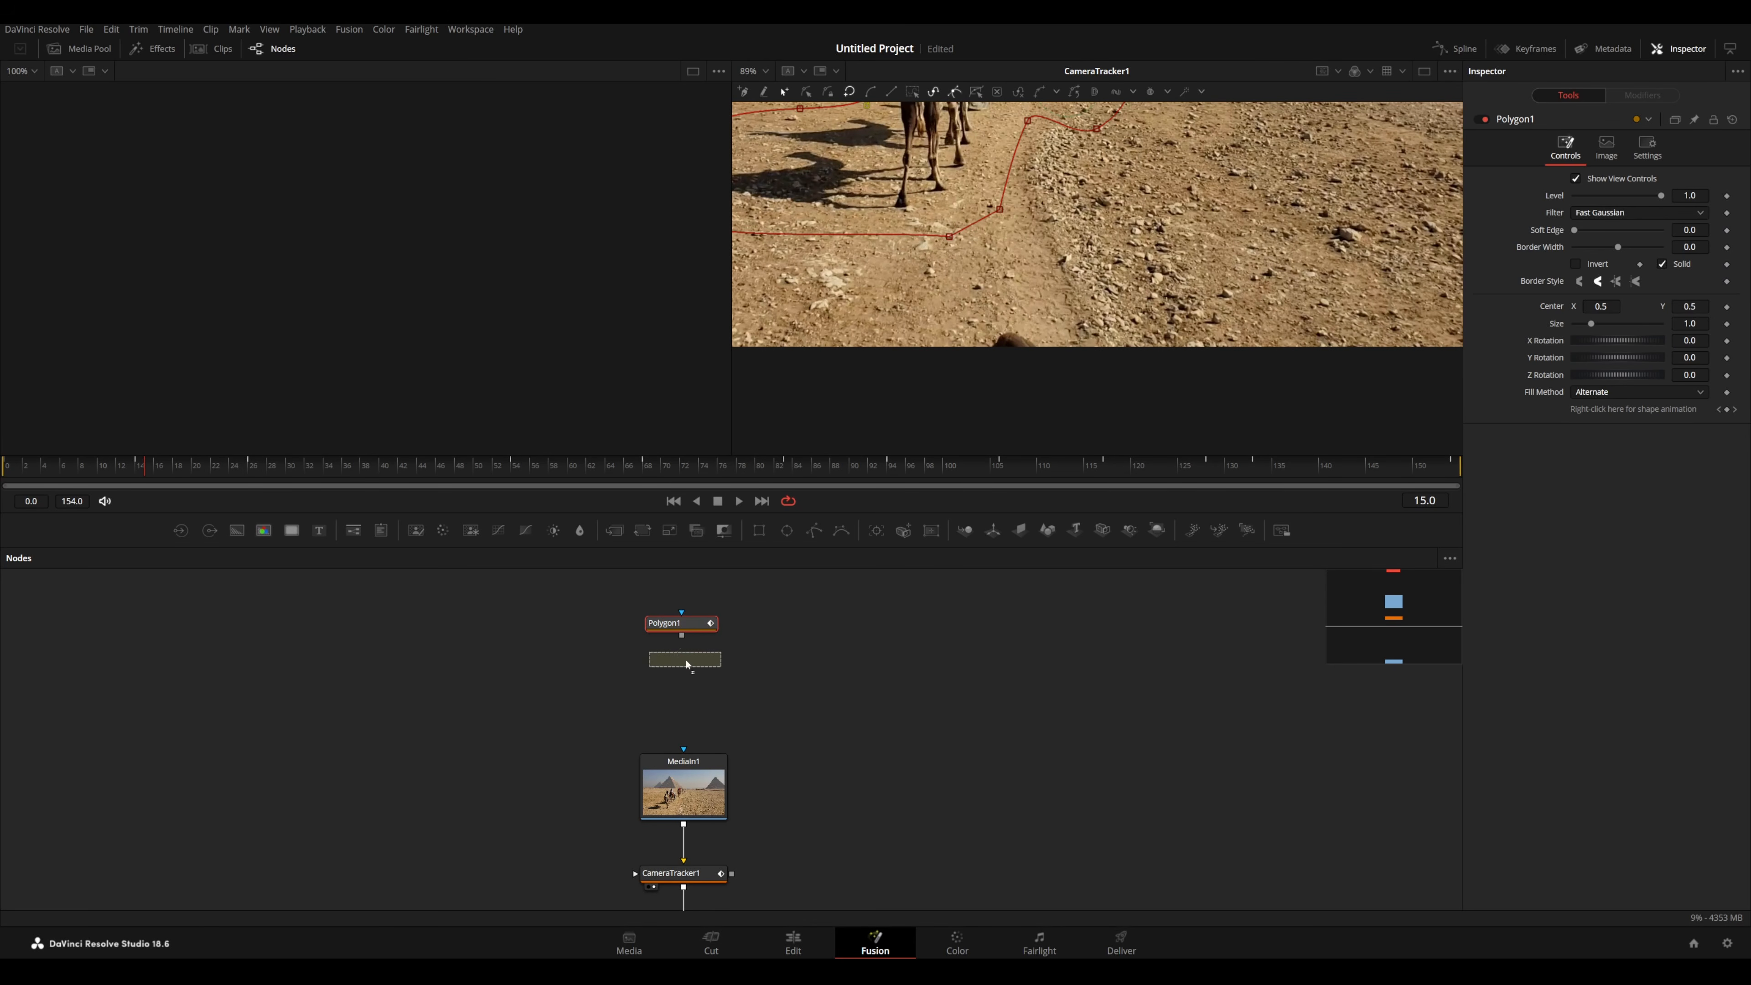
- Draw a closed Polygon2 mask around the dark object at the footage's bottom edge at frame 15 and keyframe it to follow the object
{"action": "left_click_drag", "start_coordinate": [1076, 347], "coordinate": [1074, 374]}
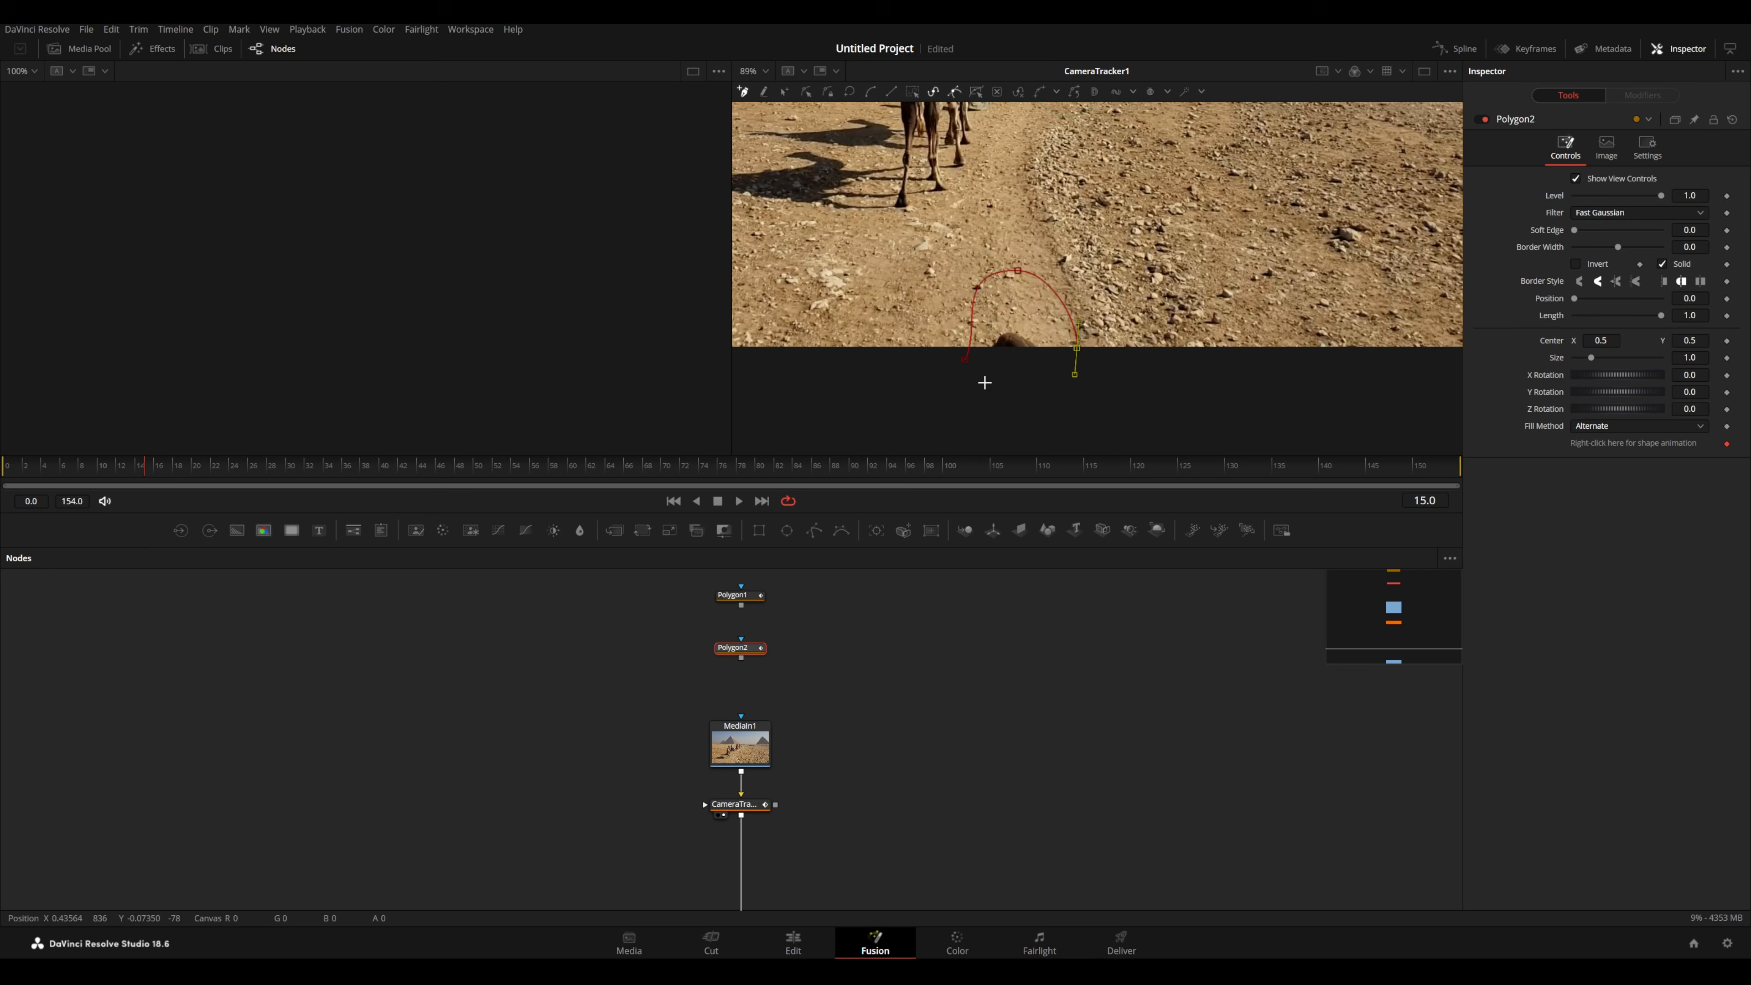
{"action": "left_click", "coordinate": [964, 359]}
{"action": "left_click_drag", "start_coordinate": [1013, 324], "coordinate": [1006, 359]}
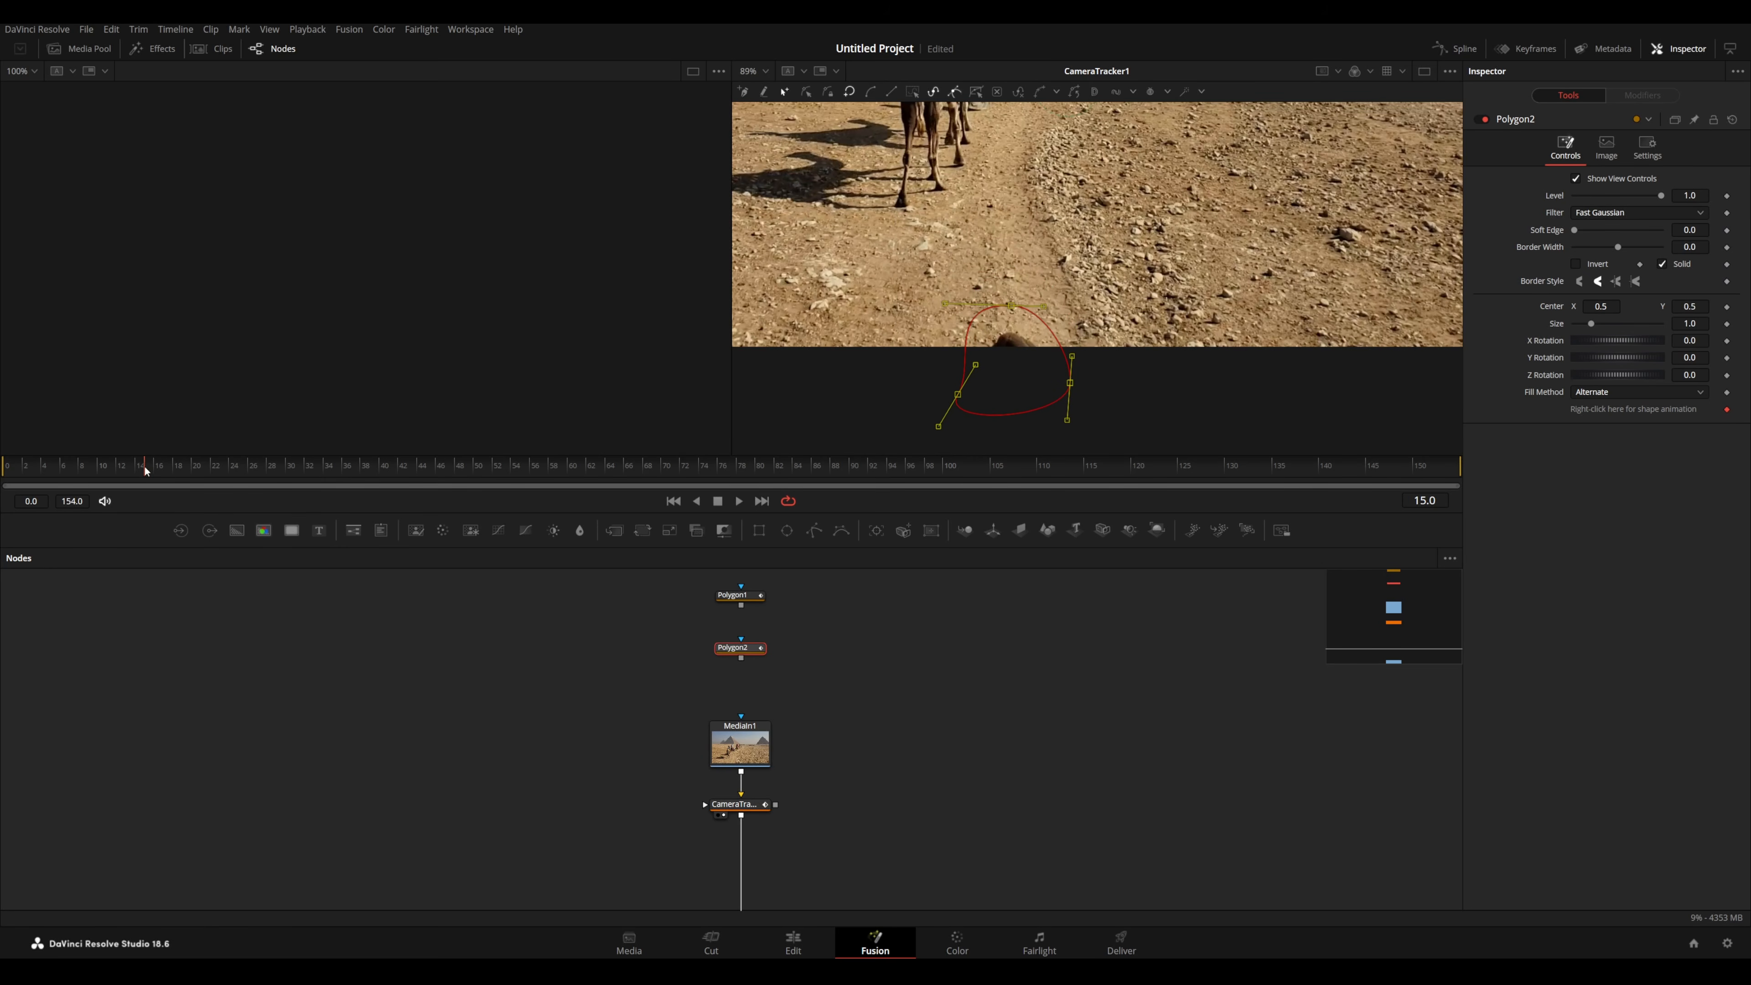
{"action": "left_click_drag", "start_coordinate": [146, 471], "coordinate": [107, 471]}
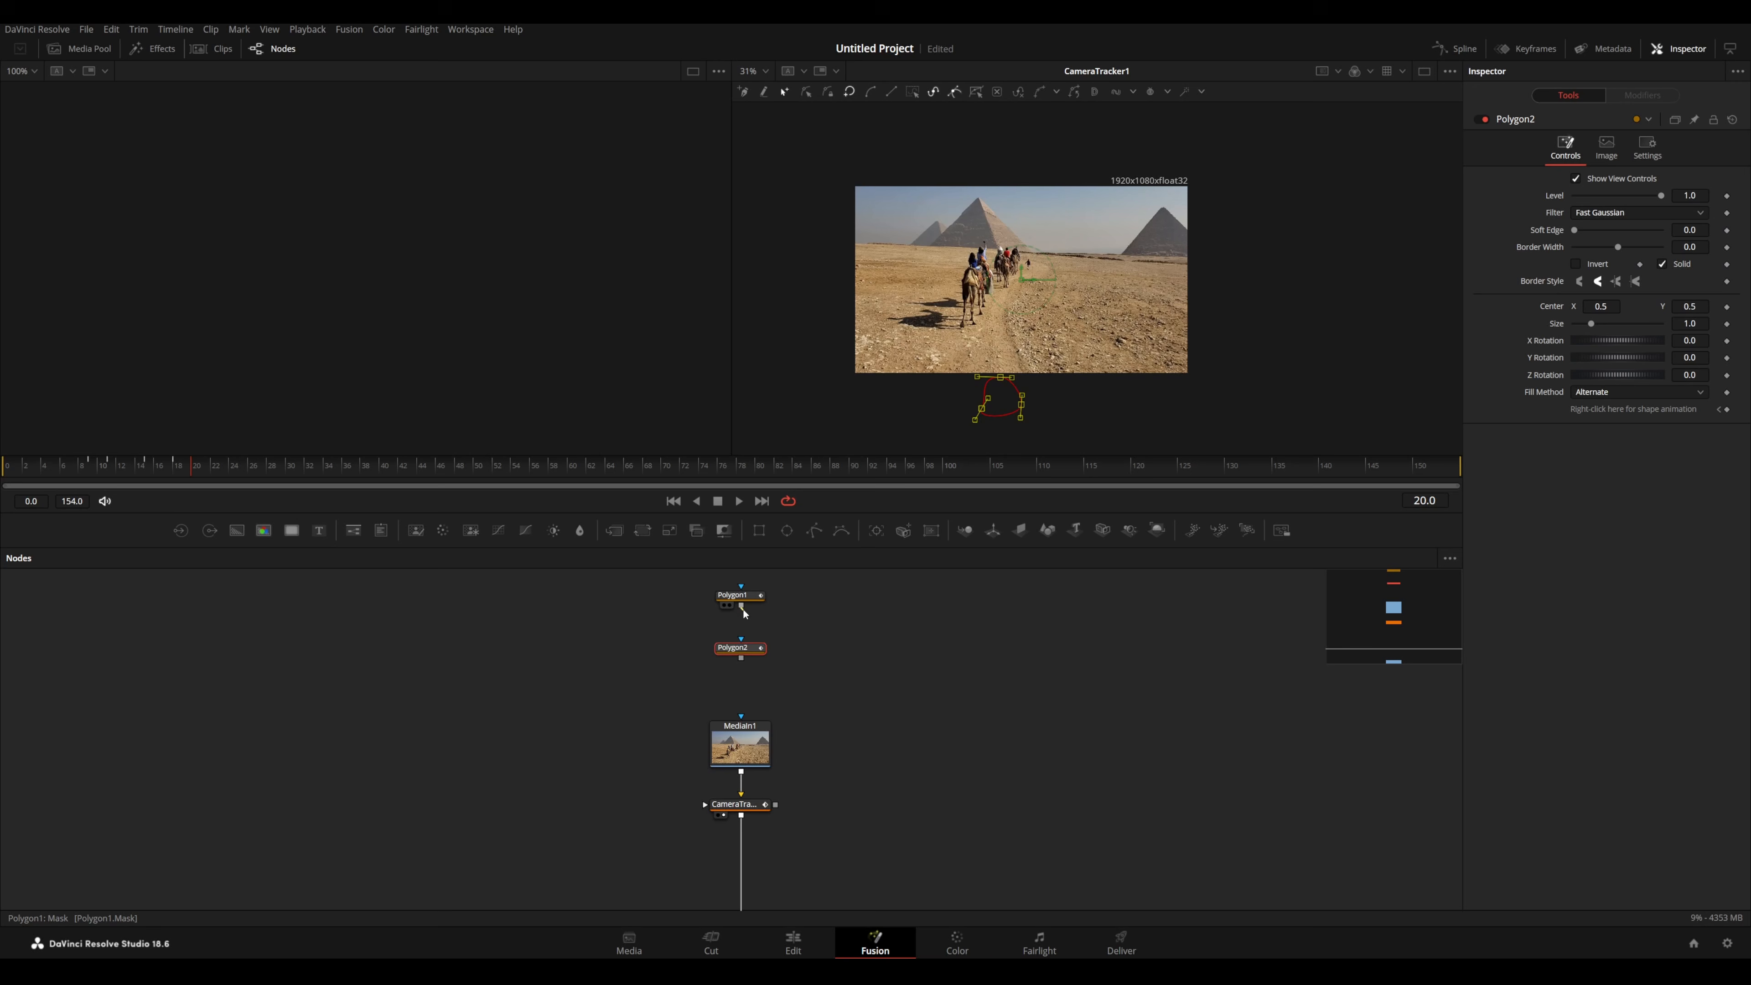
- Feed Polygon1 into Polygon2, display Polygon2 in the empty viewer, and connect it to CameraTracker1 as the Track Mask
{"action": "left_click_drag", "start_coordinate": [740, 605], "coordinate": [748, 654]}
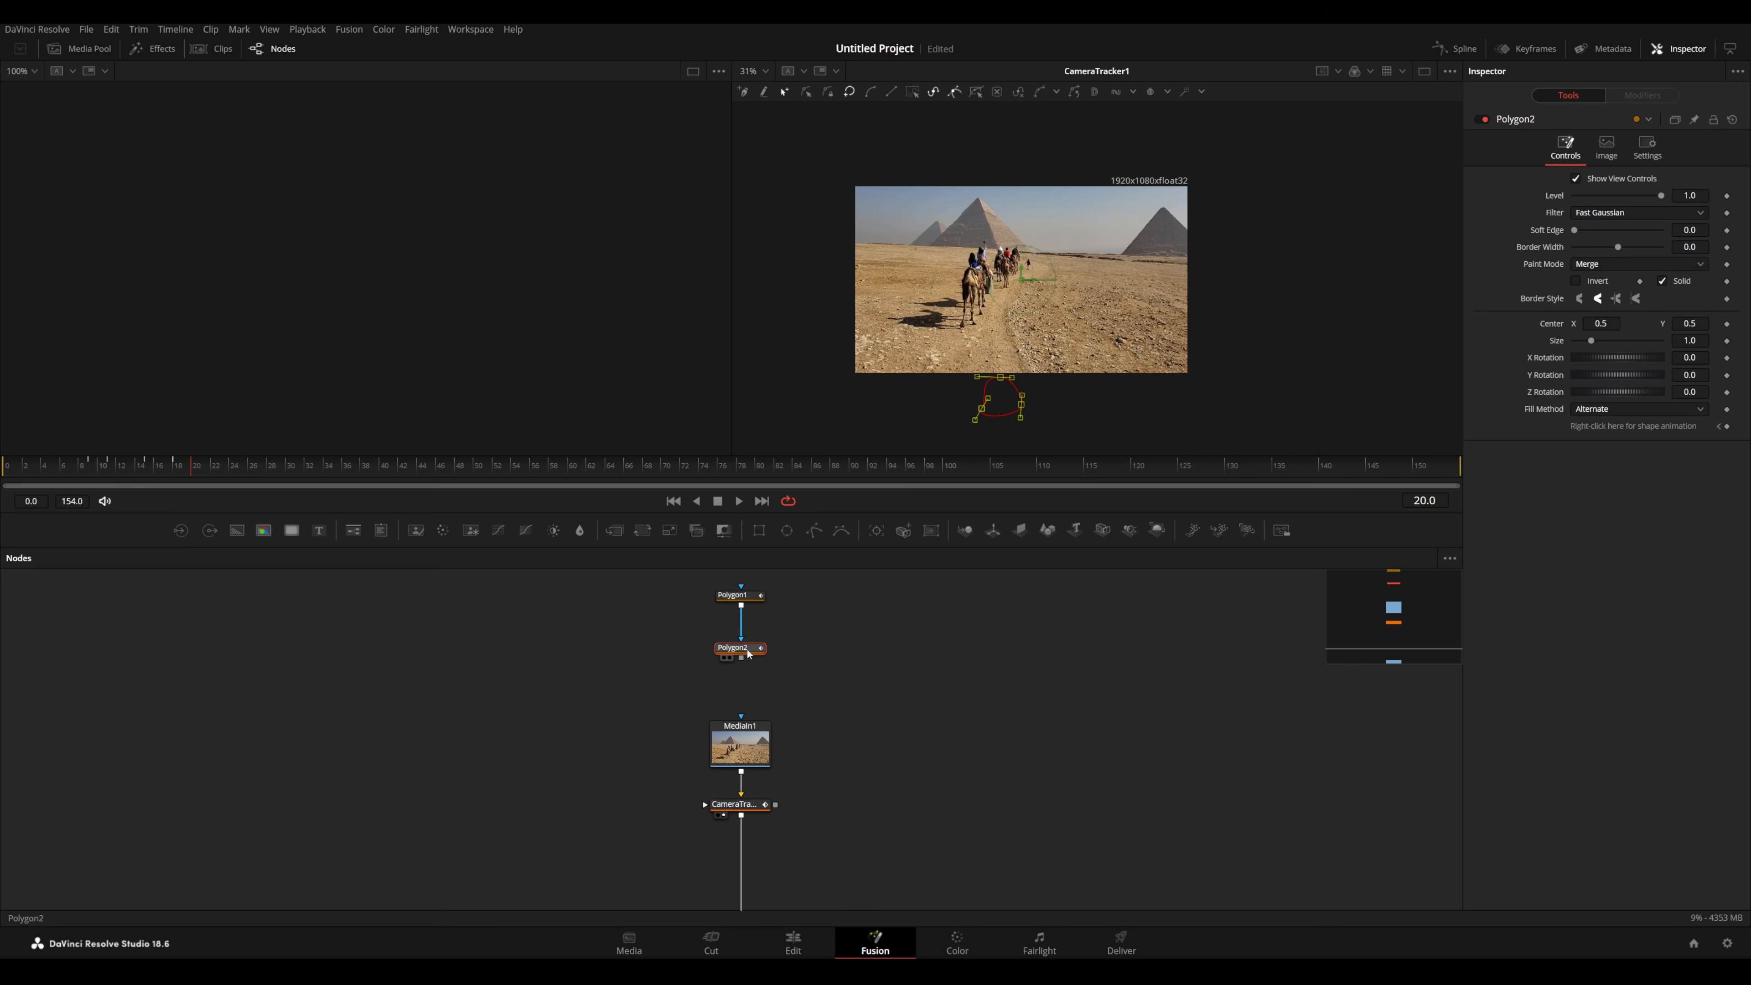
{"action": "key", "text": "1"}
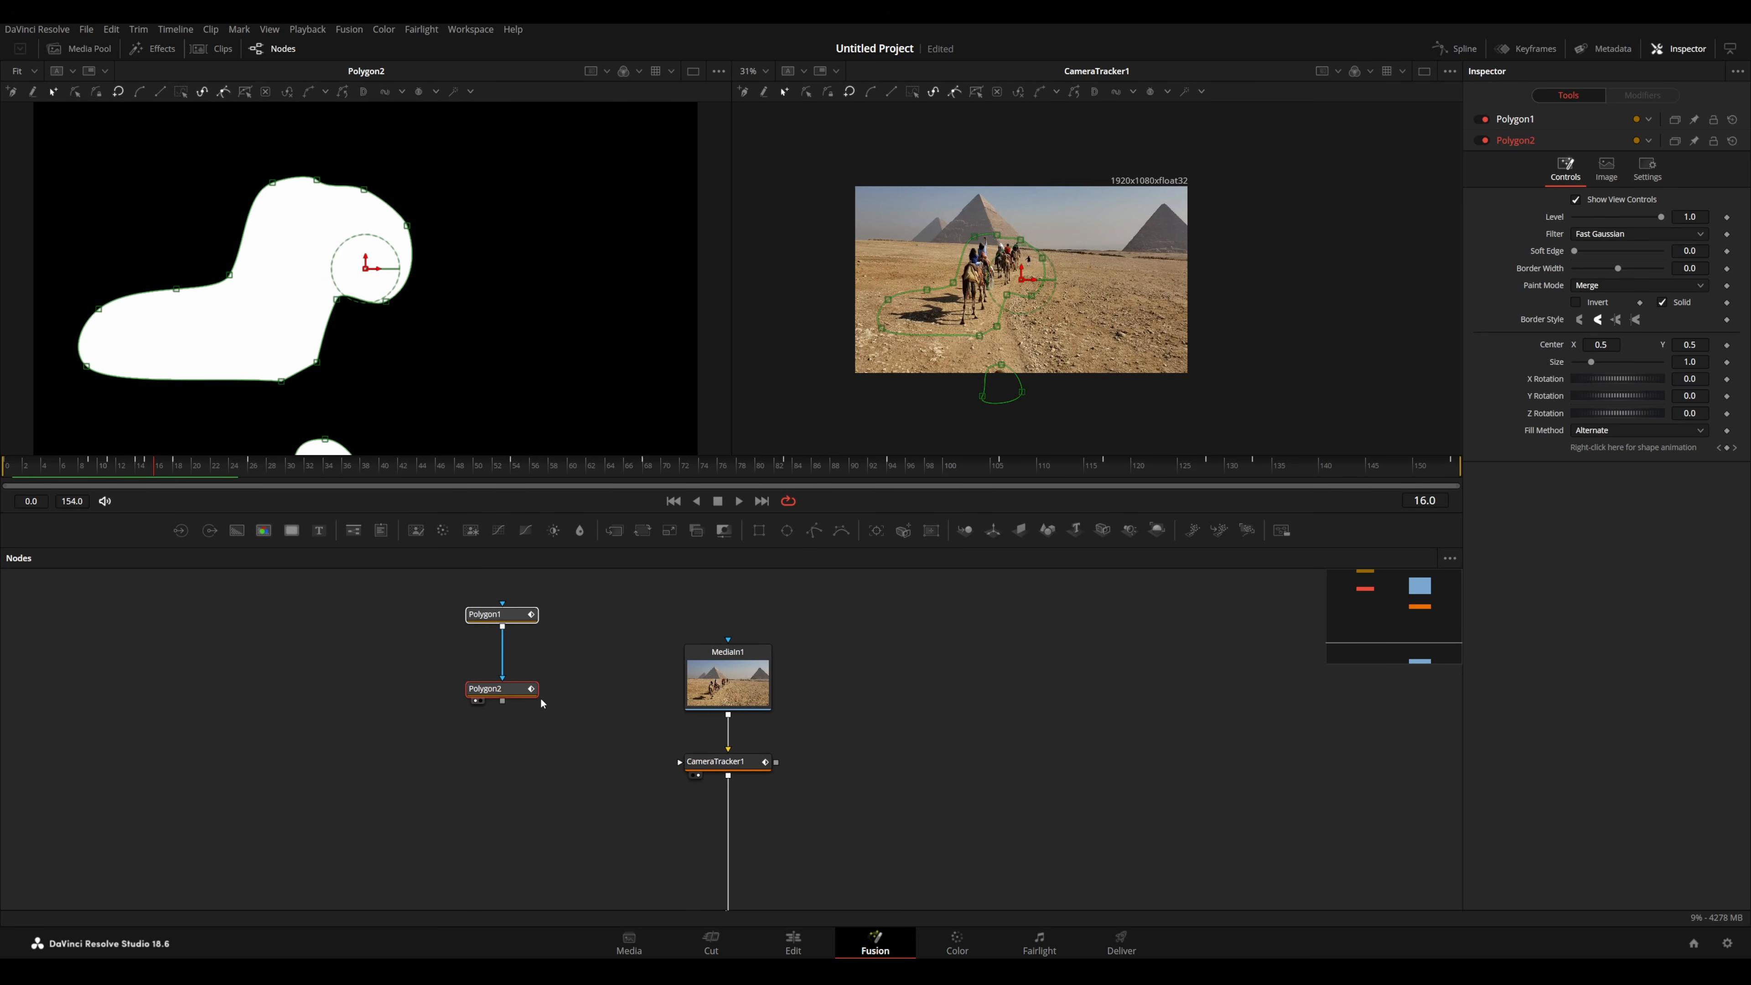
{"action": "left_click_drag", "start_coordinate": [502, 702], "coordinate": [717, 767]}
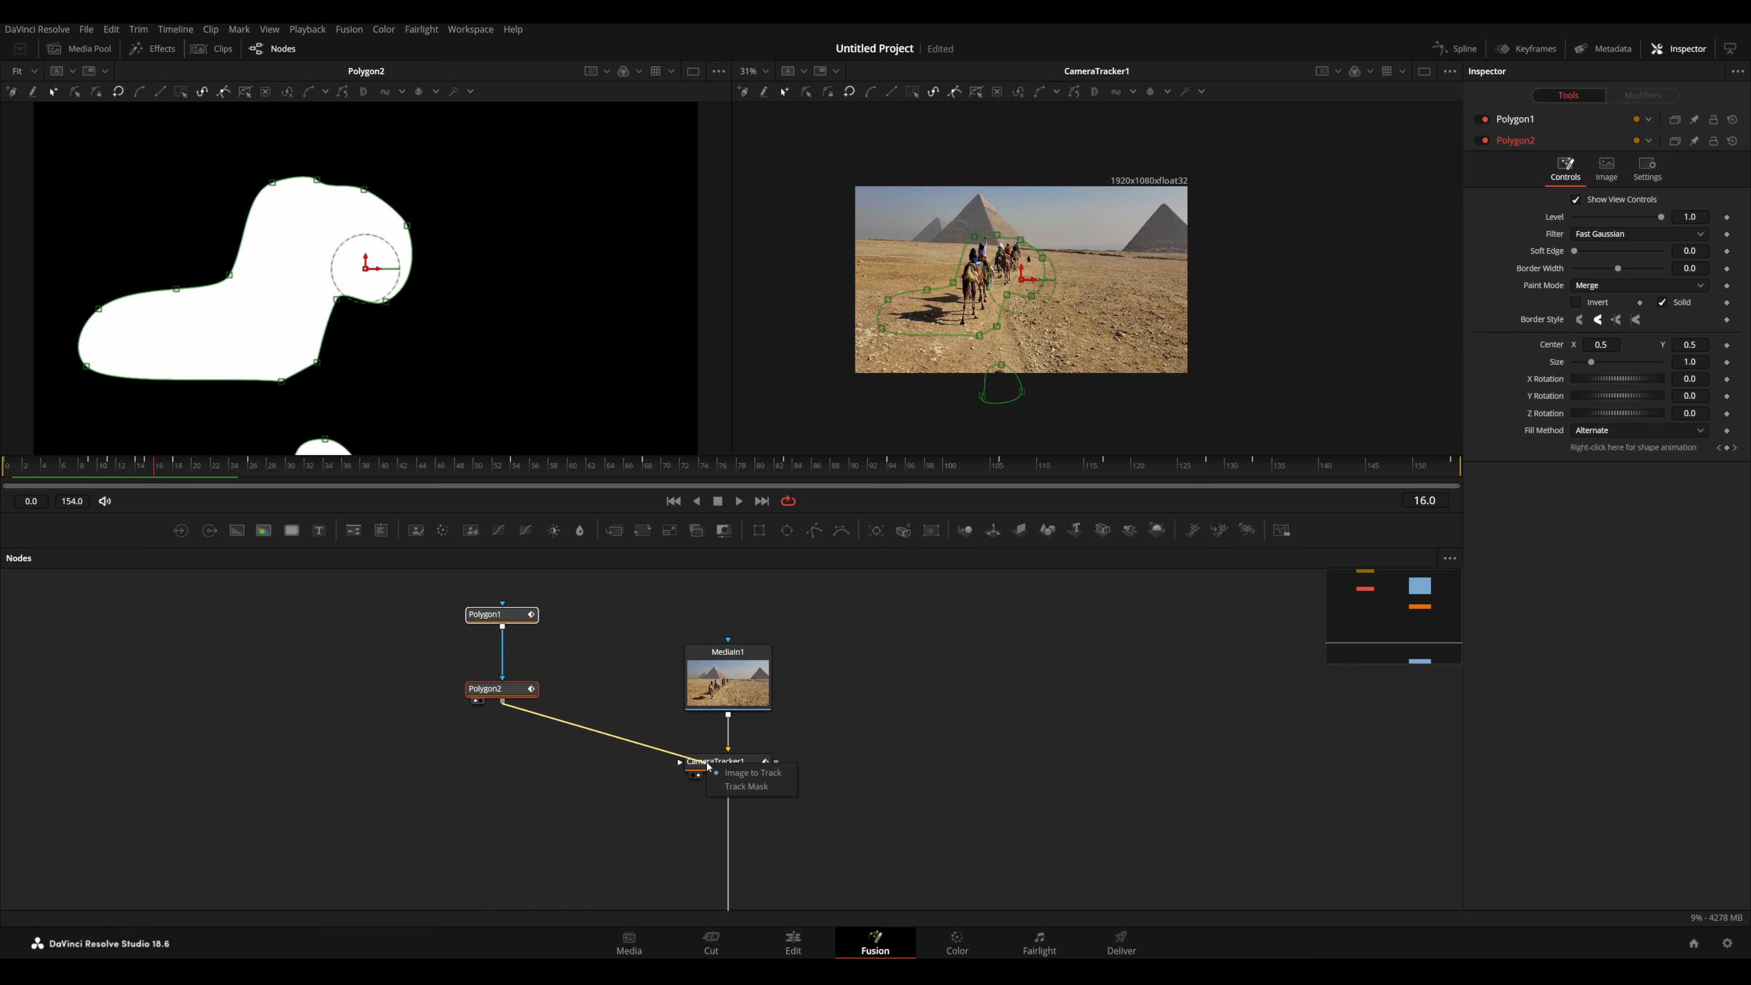
{"action": "left_click", "coordinate": [746, 787]}
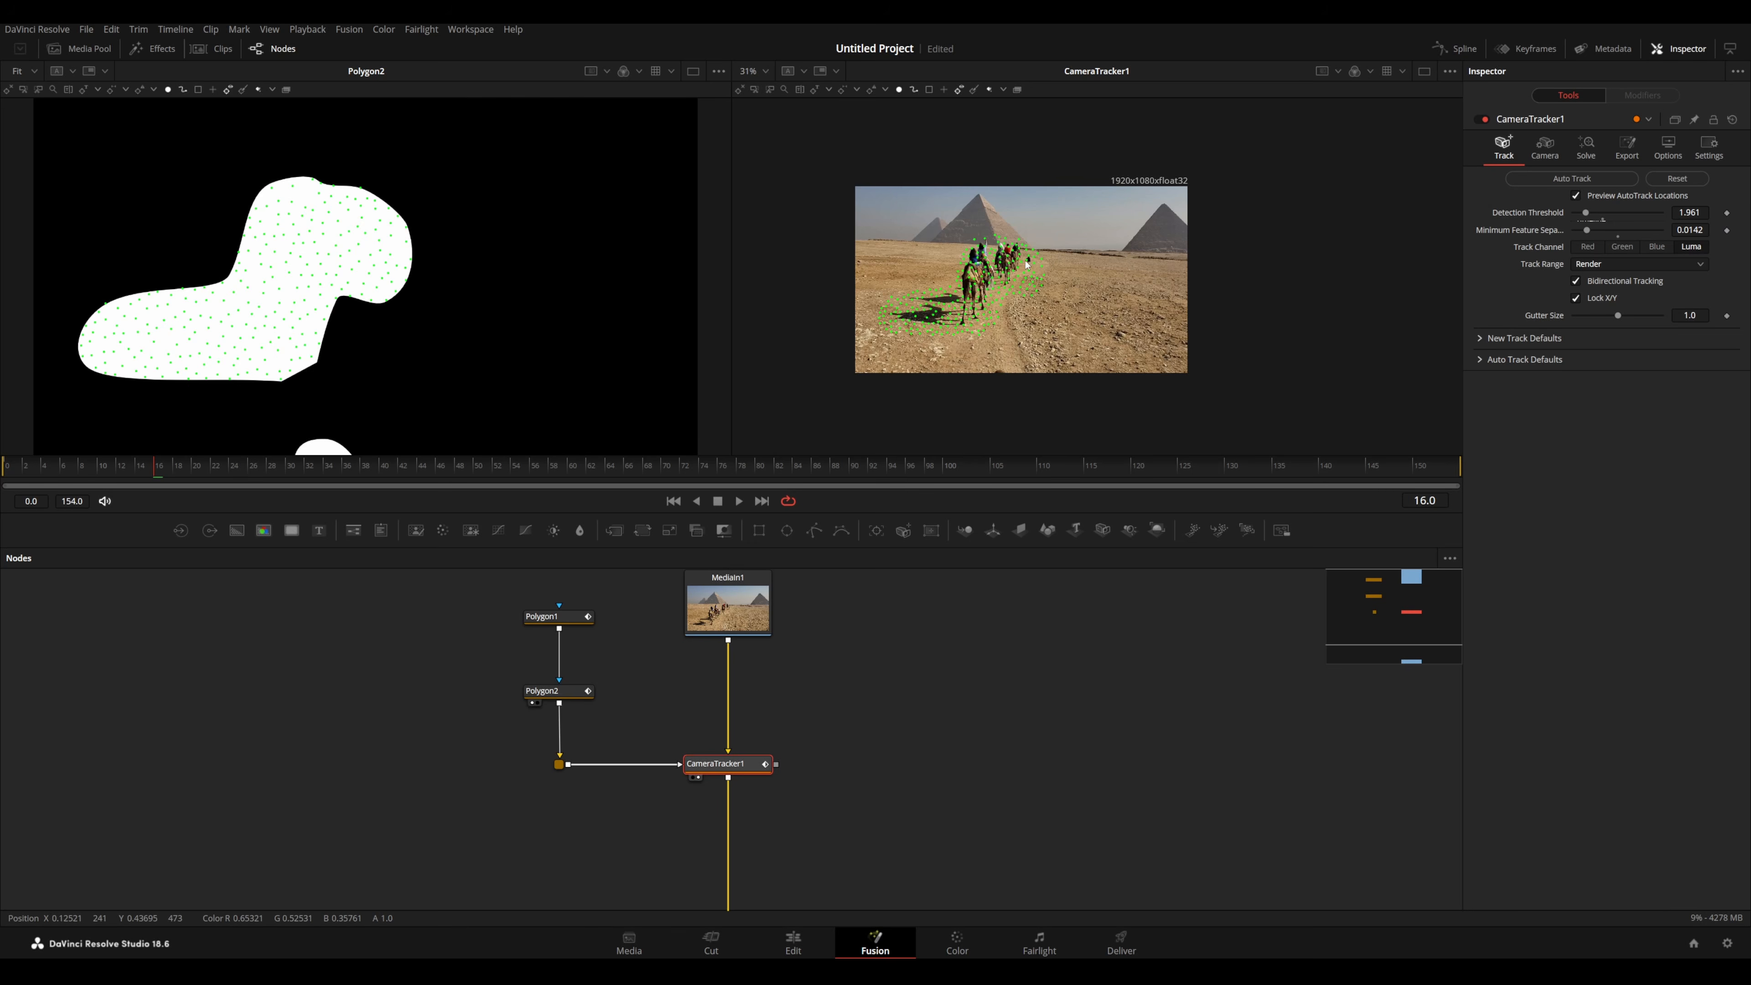
{"action": "scroll", "coordinate": [998, 265], "scroll_direction": "up", "scroll_amount": 4}
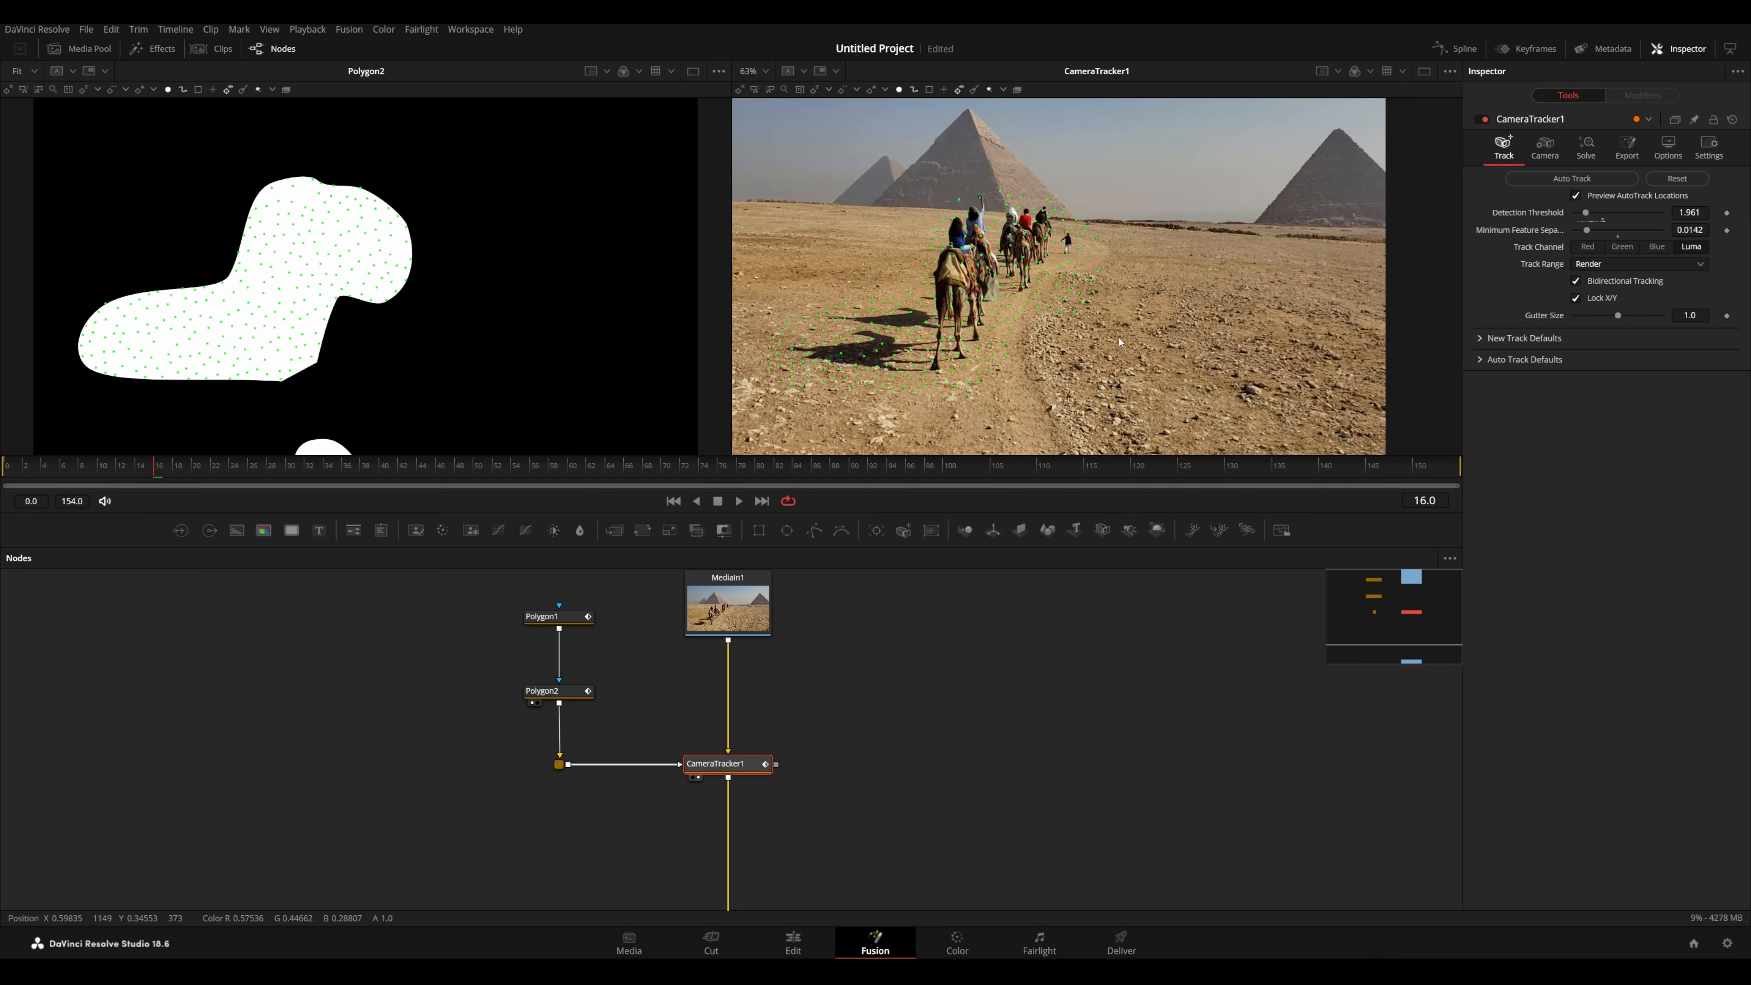
- Invert the Polygon1 mask and set Polygon2's Paint Mode to Subtract so both moving areas are excluded from tracking
{"action": "left_click", "coordinate": [529, 657]}
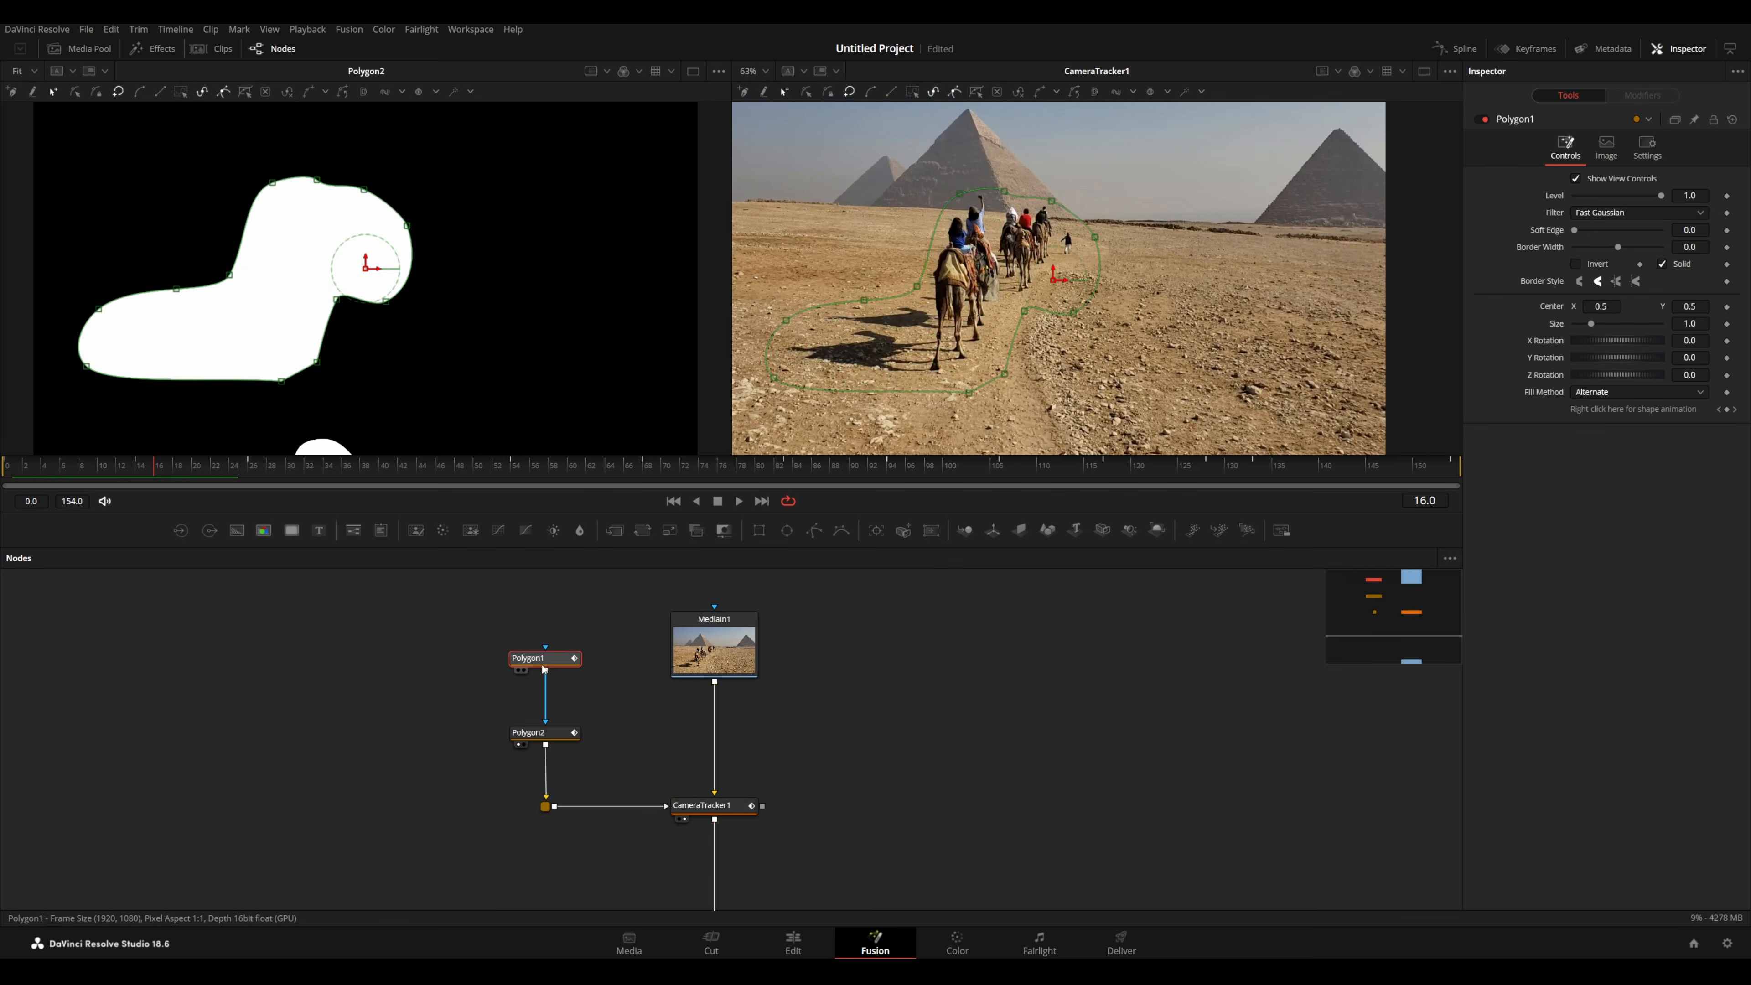
{"action": "left_click", "coordinate": [1577, 264]}
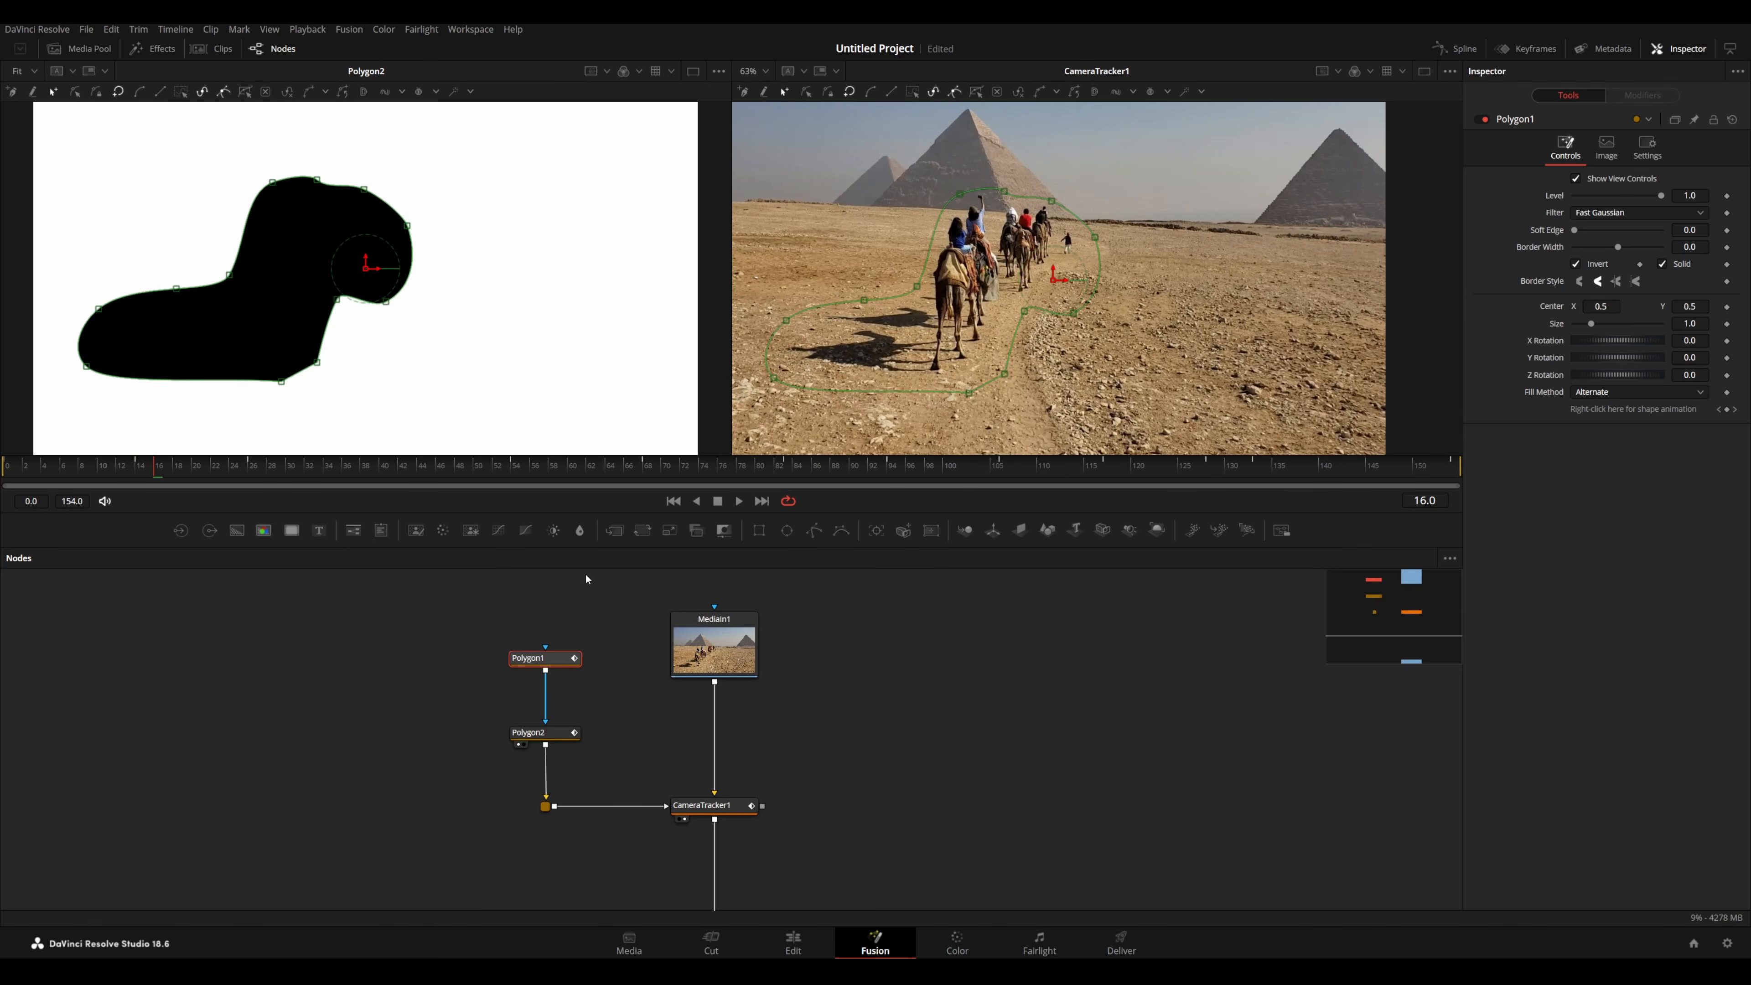
{"action": "left_click", "coordinate": [564, 739]}
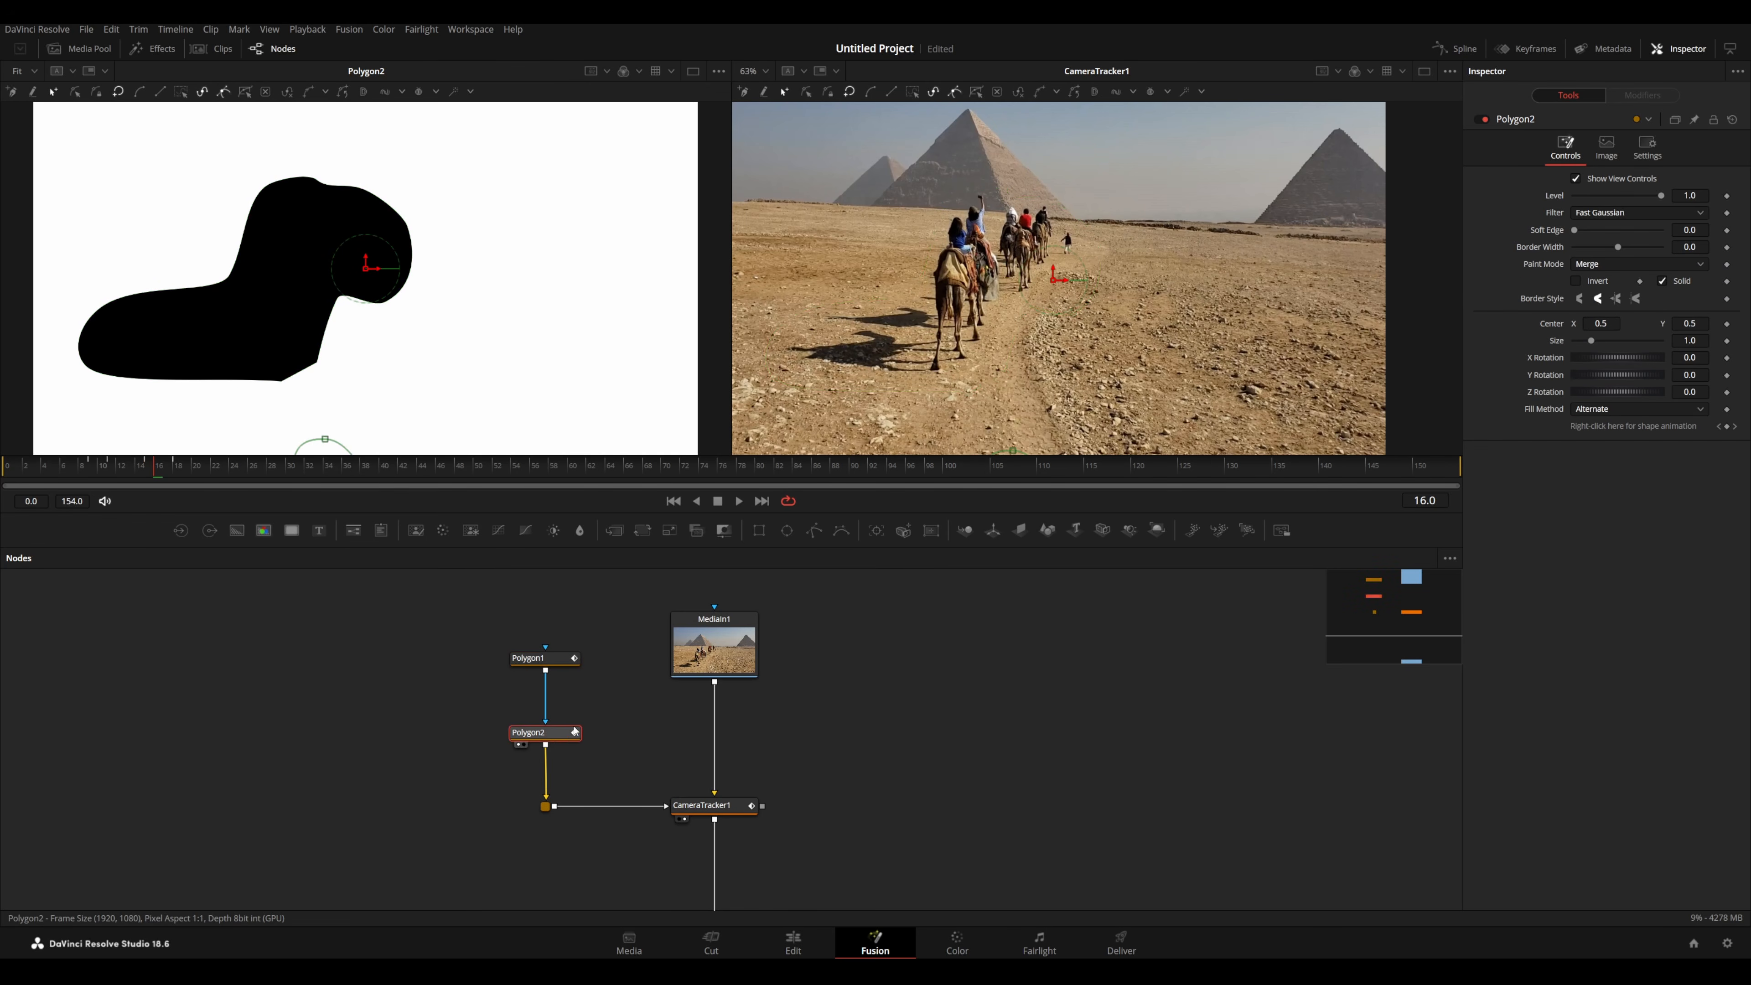
{"action": "left_click", "coordinate": [1599, 264]}
{"action": "left_click", "coordinate": [1583, 316]}
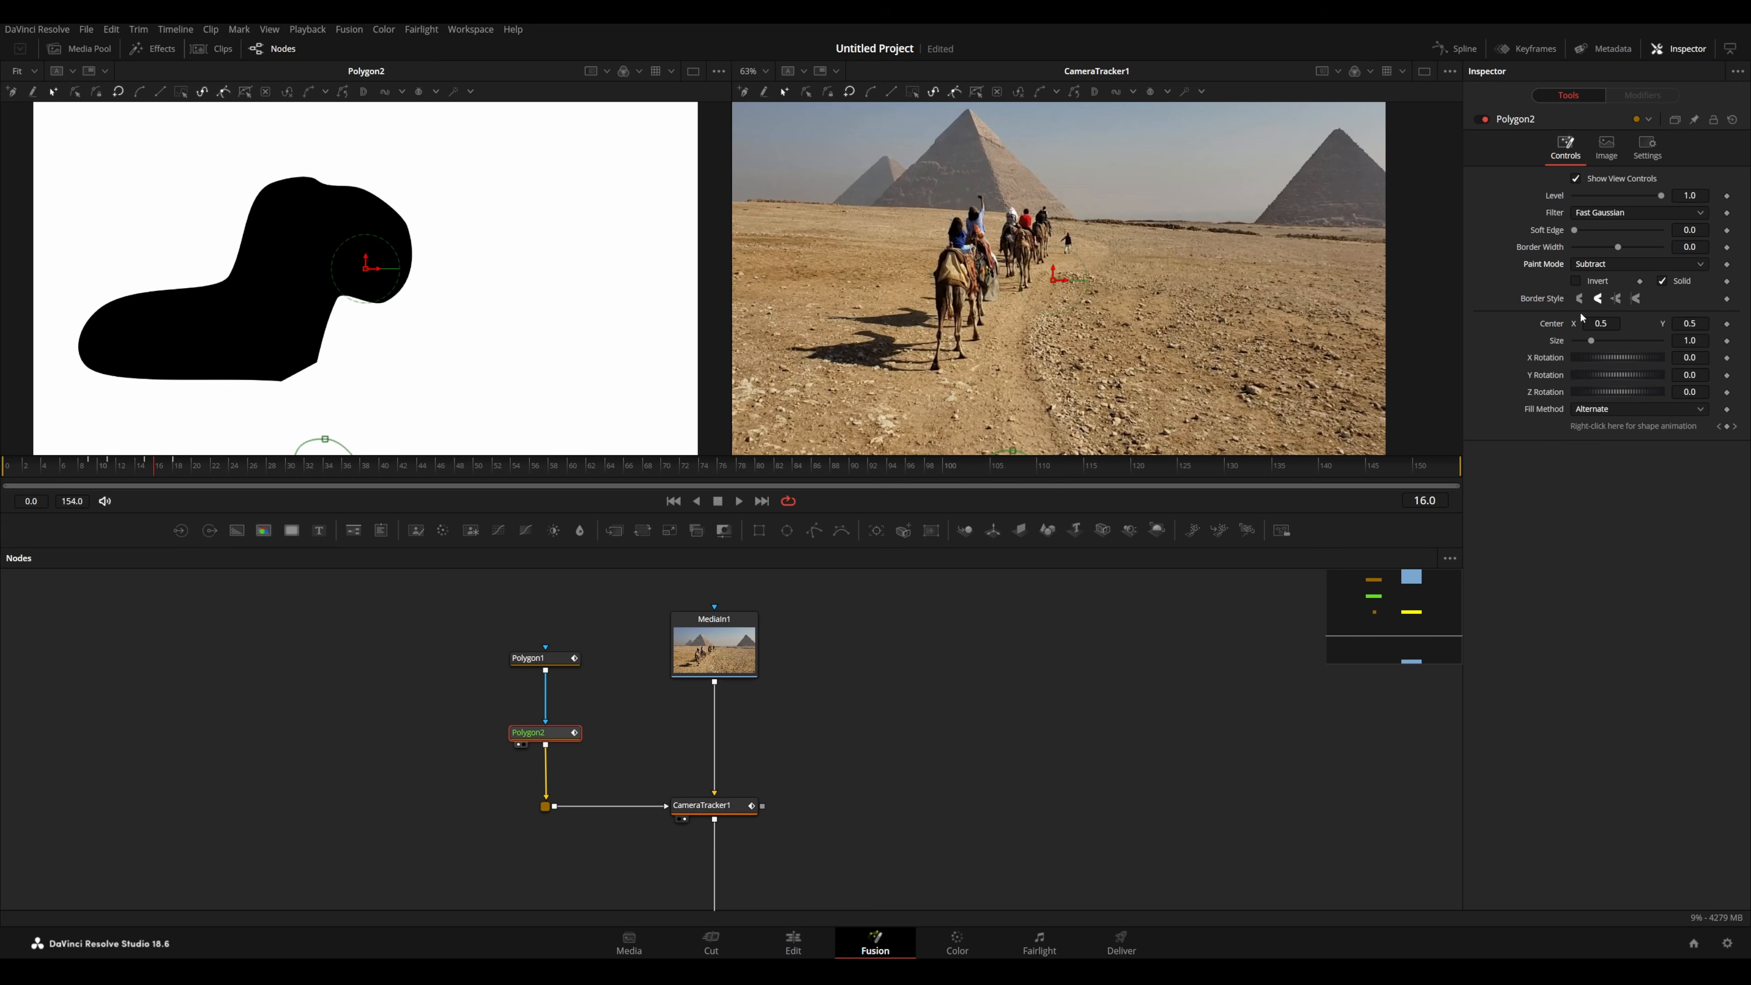
{"action": "left_click", "coordinate": [182, 480]}
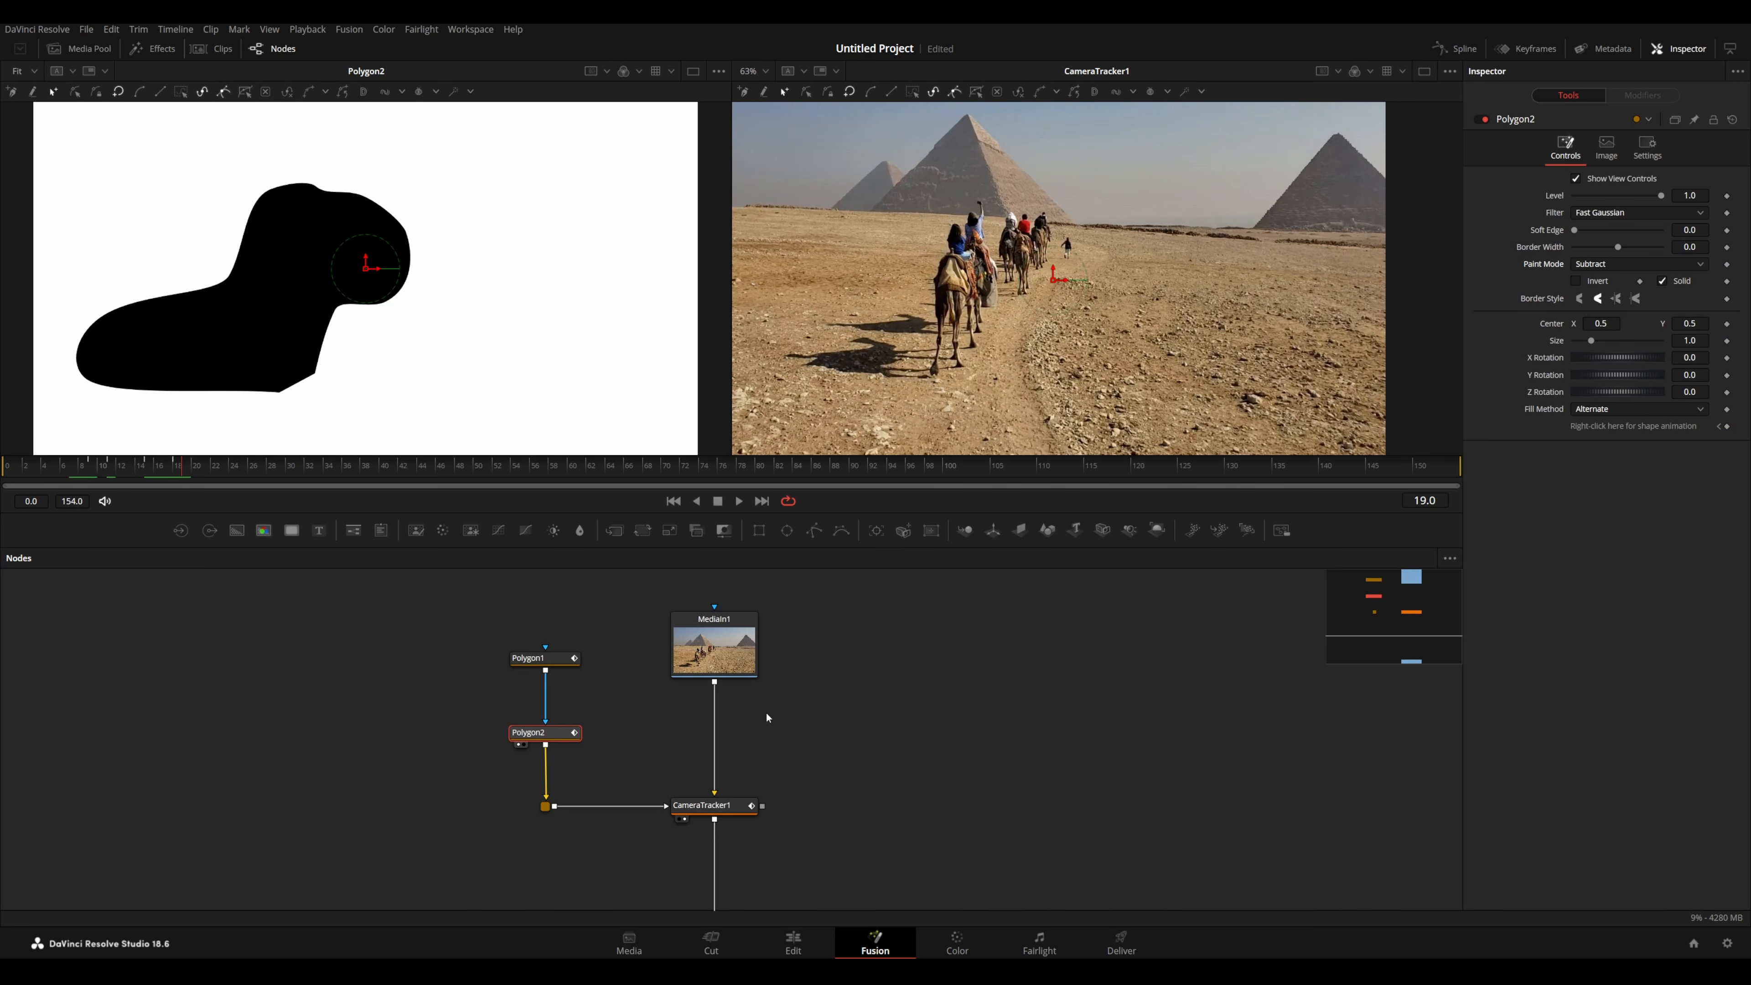
- Check the masked track locations on CameraTracker1, run Auto Track over the clip, and solve the camera
{"action": "left_click", "coordinate": [707, 806]}
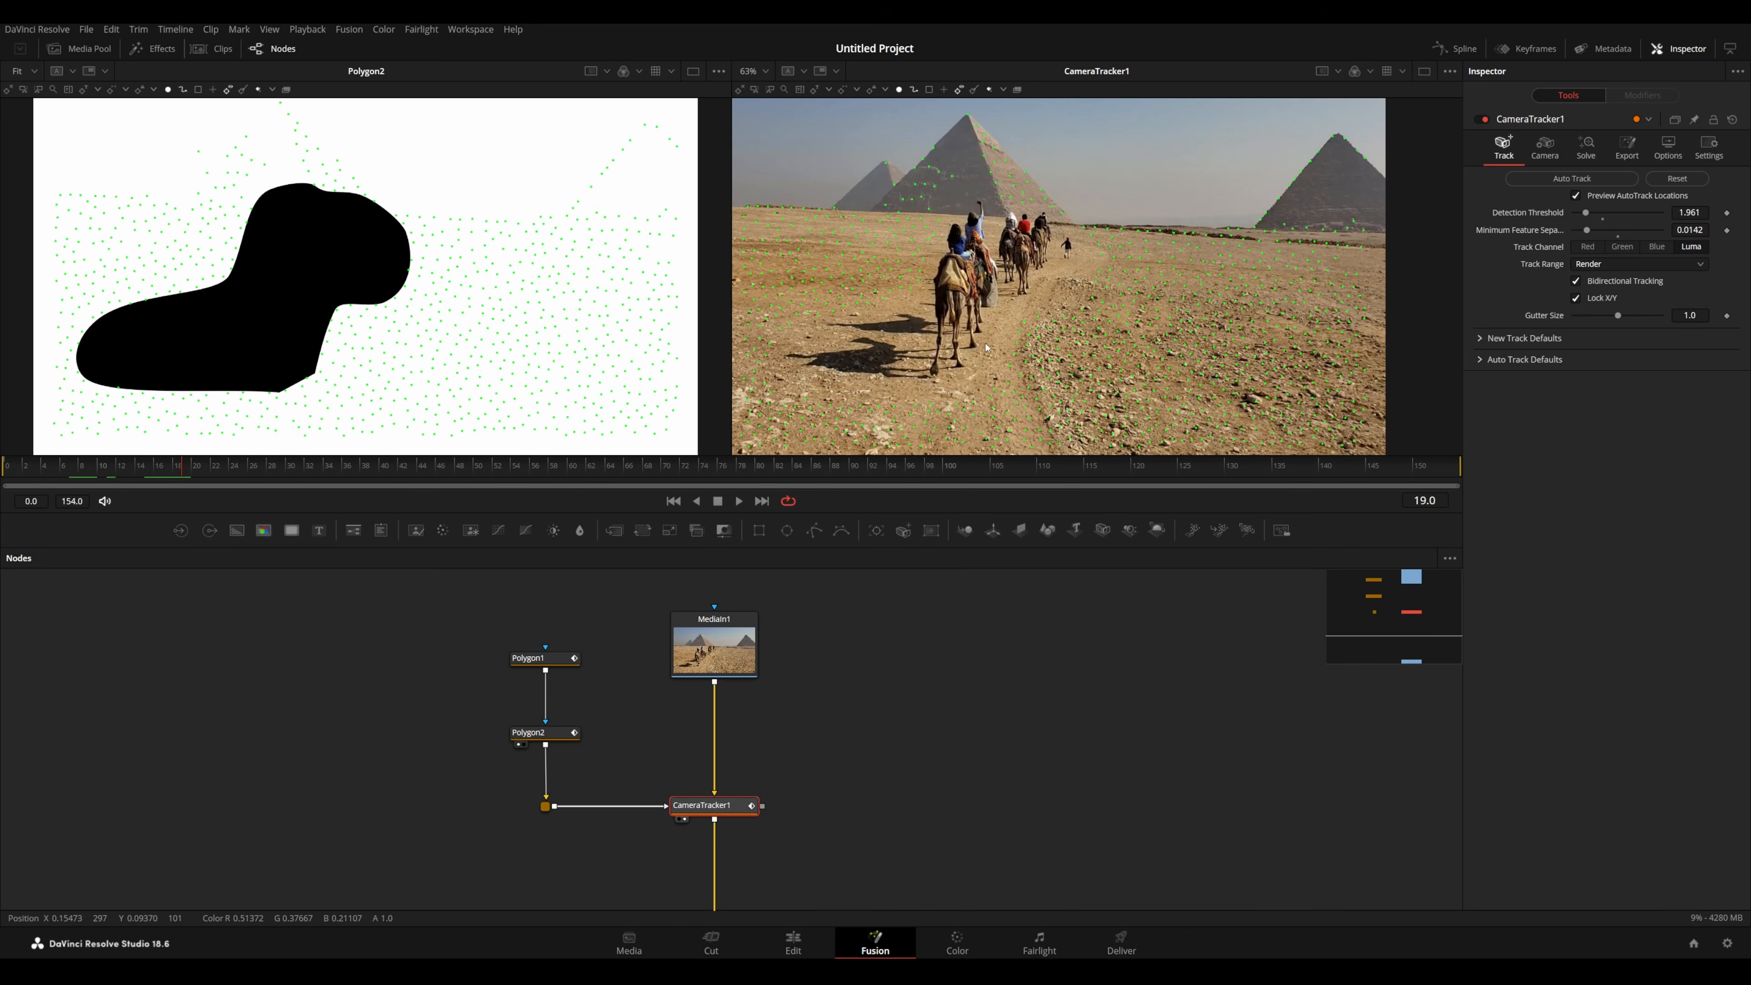
{"action": "scroll", "coordinate": [985, 348], "scroll_direction": "down", "scroll_amount": 3}
{"action": "mouse_move", "coordinate": [688, 472]}
{"action": "left_mouse_down"}
{"action": "mouse_move", "coordinate": [786, 473]}
{"action": "mouse_move", "coordinate": [582, 470]}
{"action": "mouse_move", "coordinate": [685, 462]}
{"action": "left_mouse_up"}
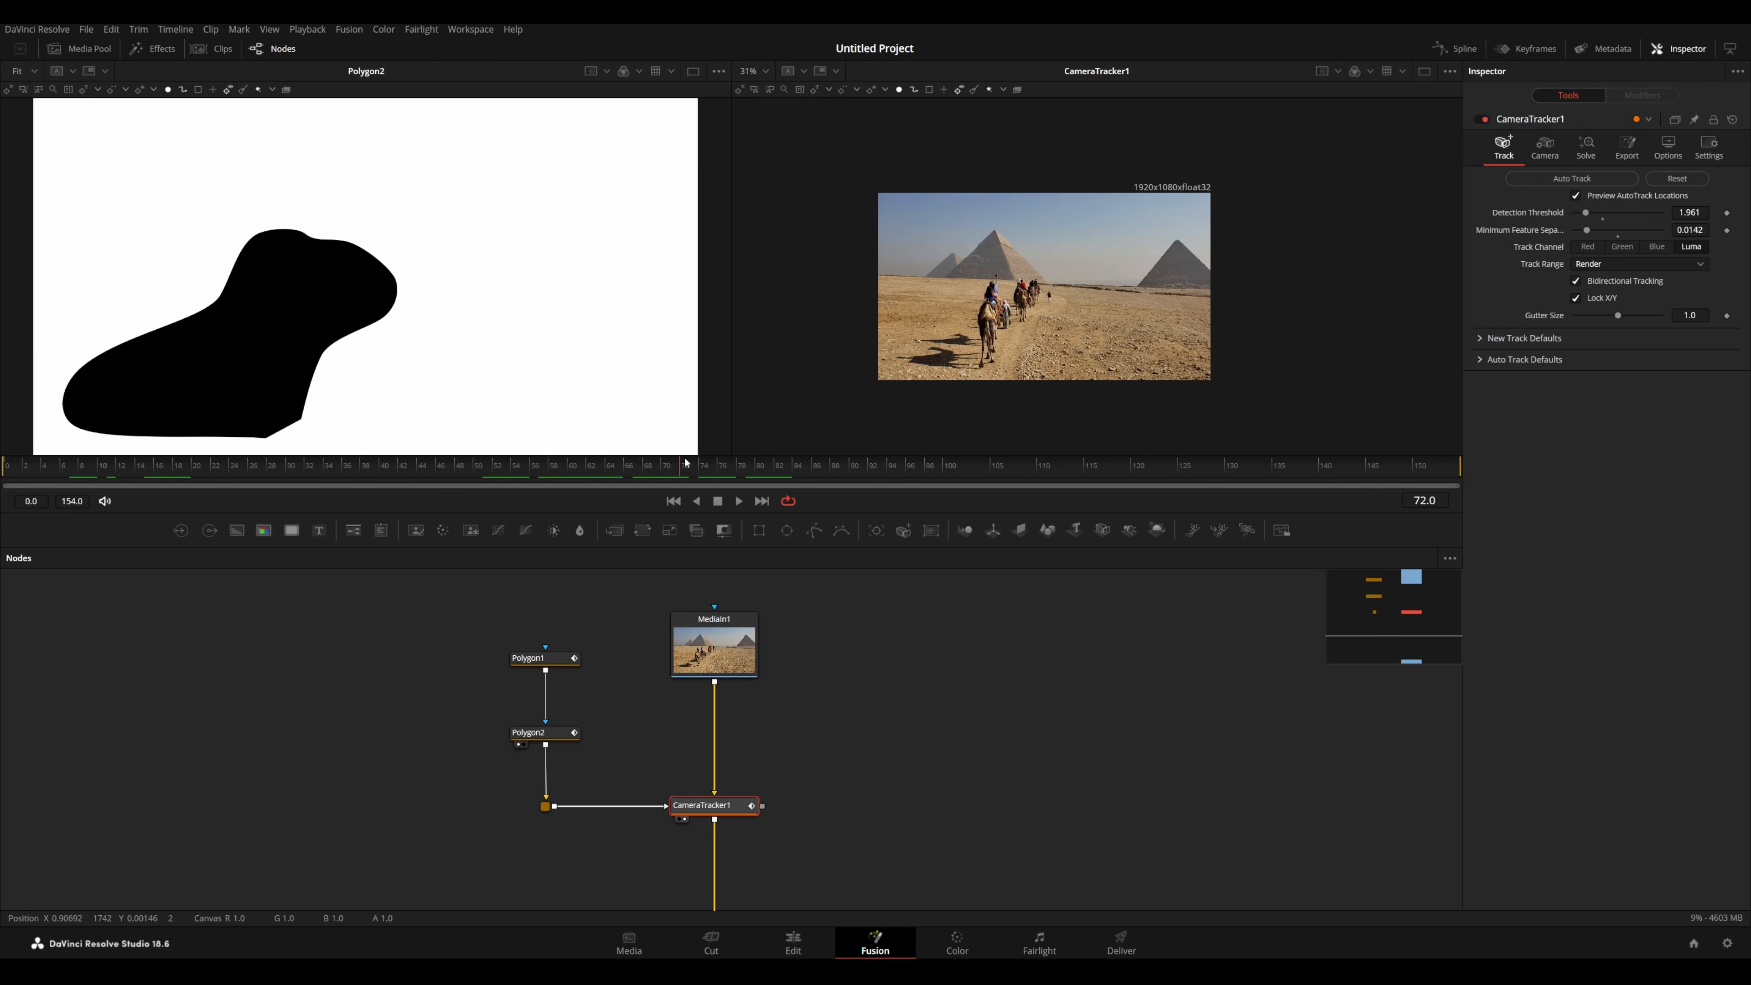
{"action": "left_click", "coordinate": [1572, 178]}
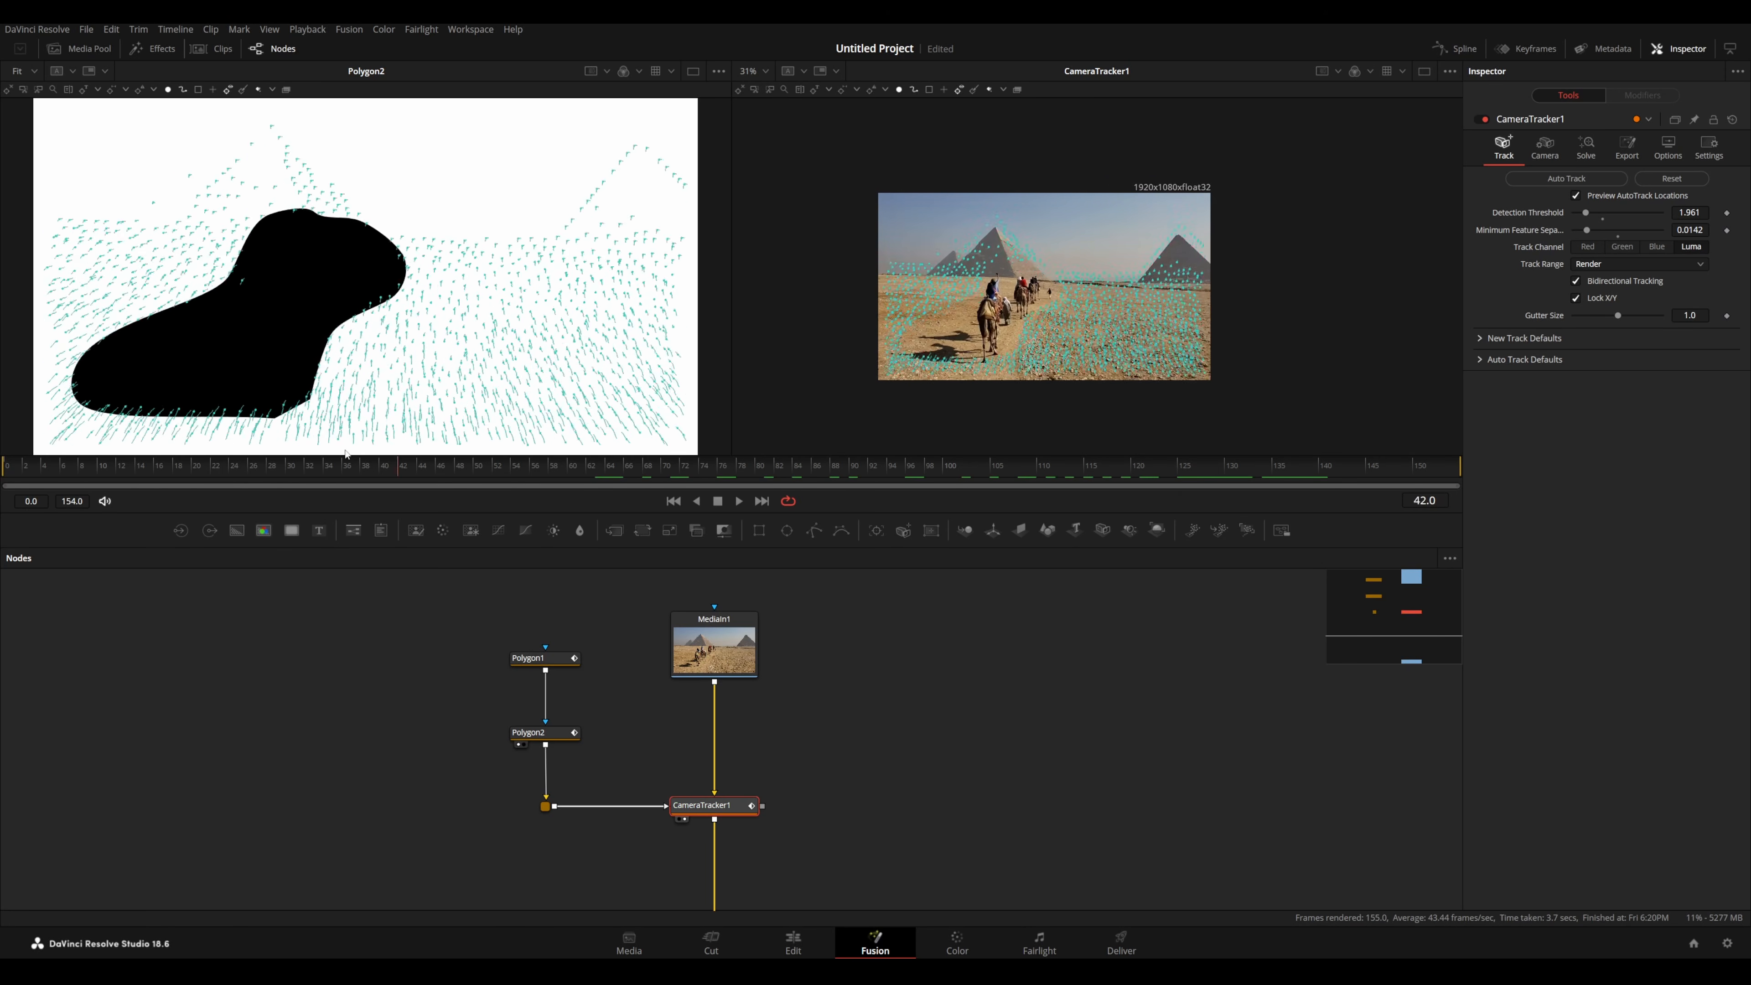
{"action": "left_click", "coordinate": [1585, 146]}
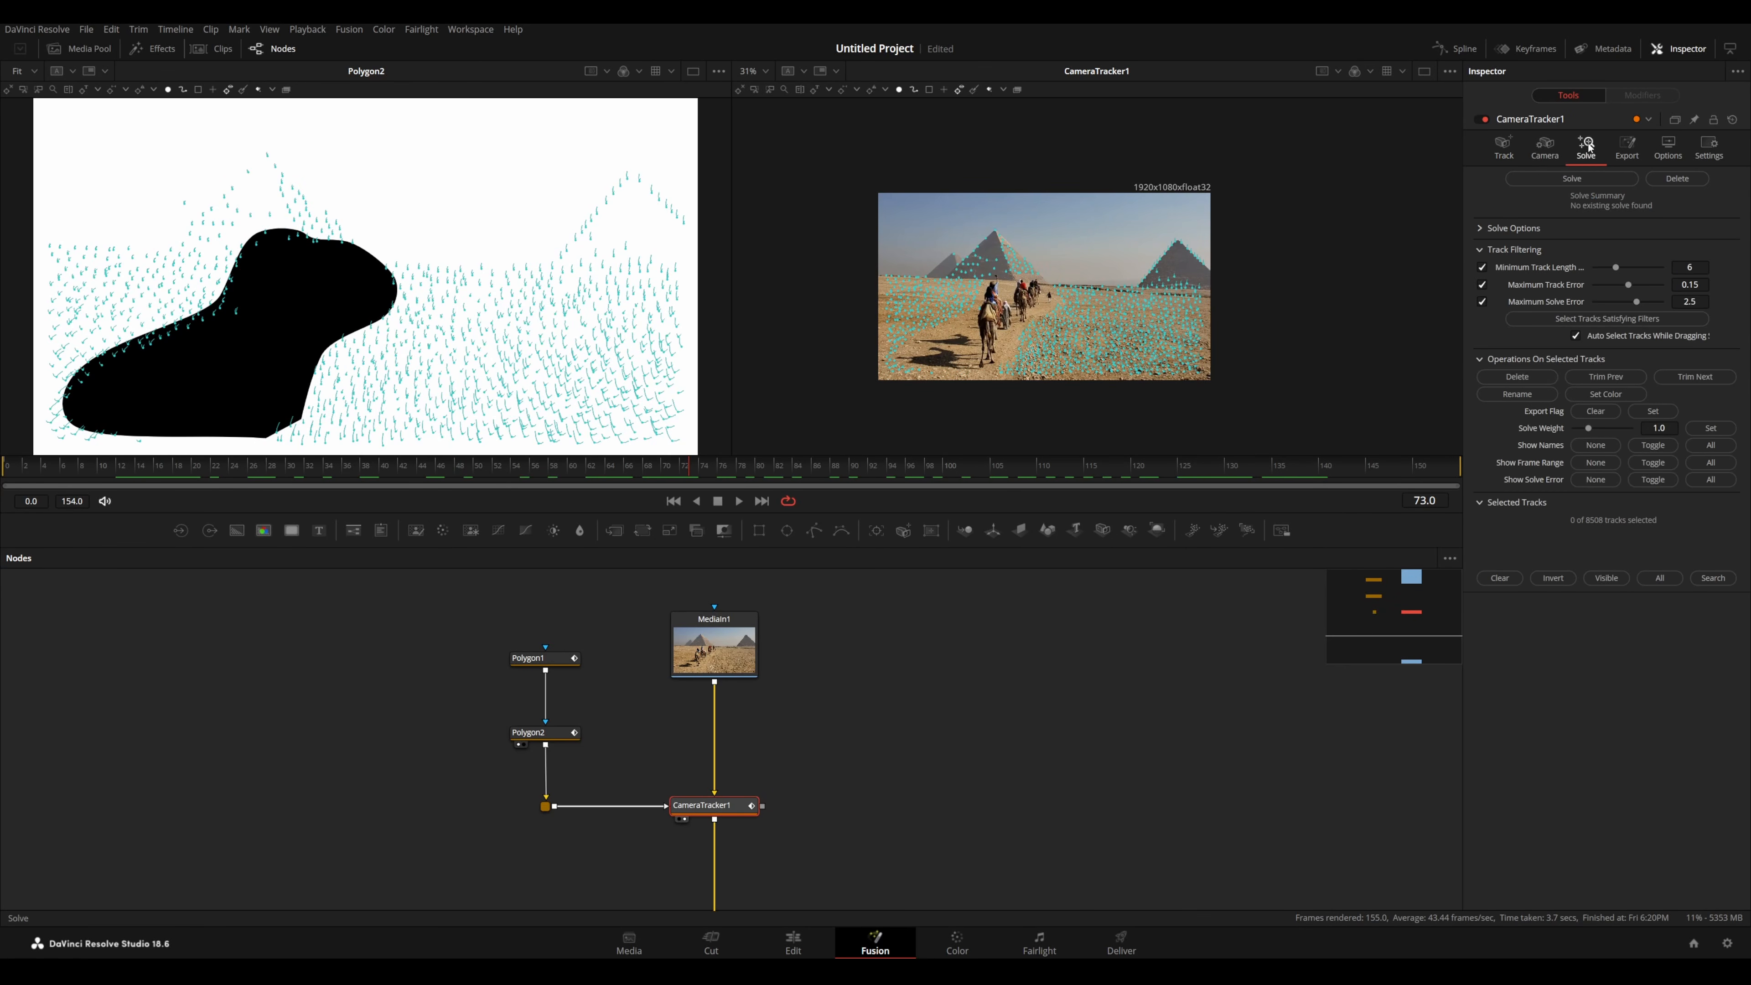
{"action": "left_click", "coordinate": [1570, 178]}
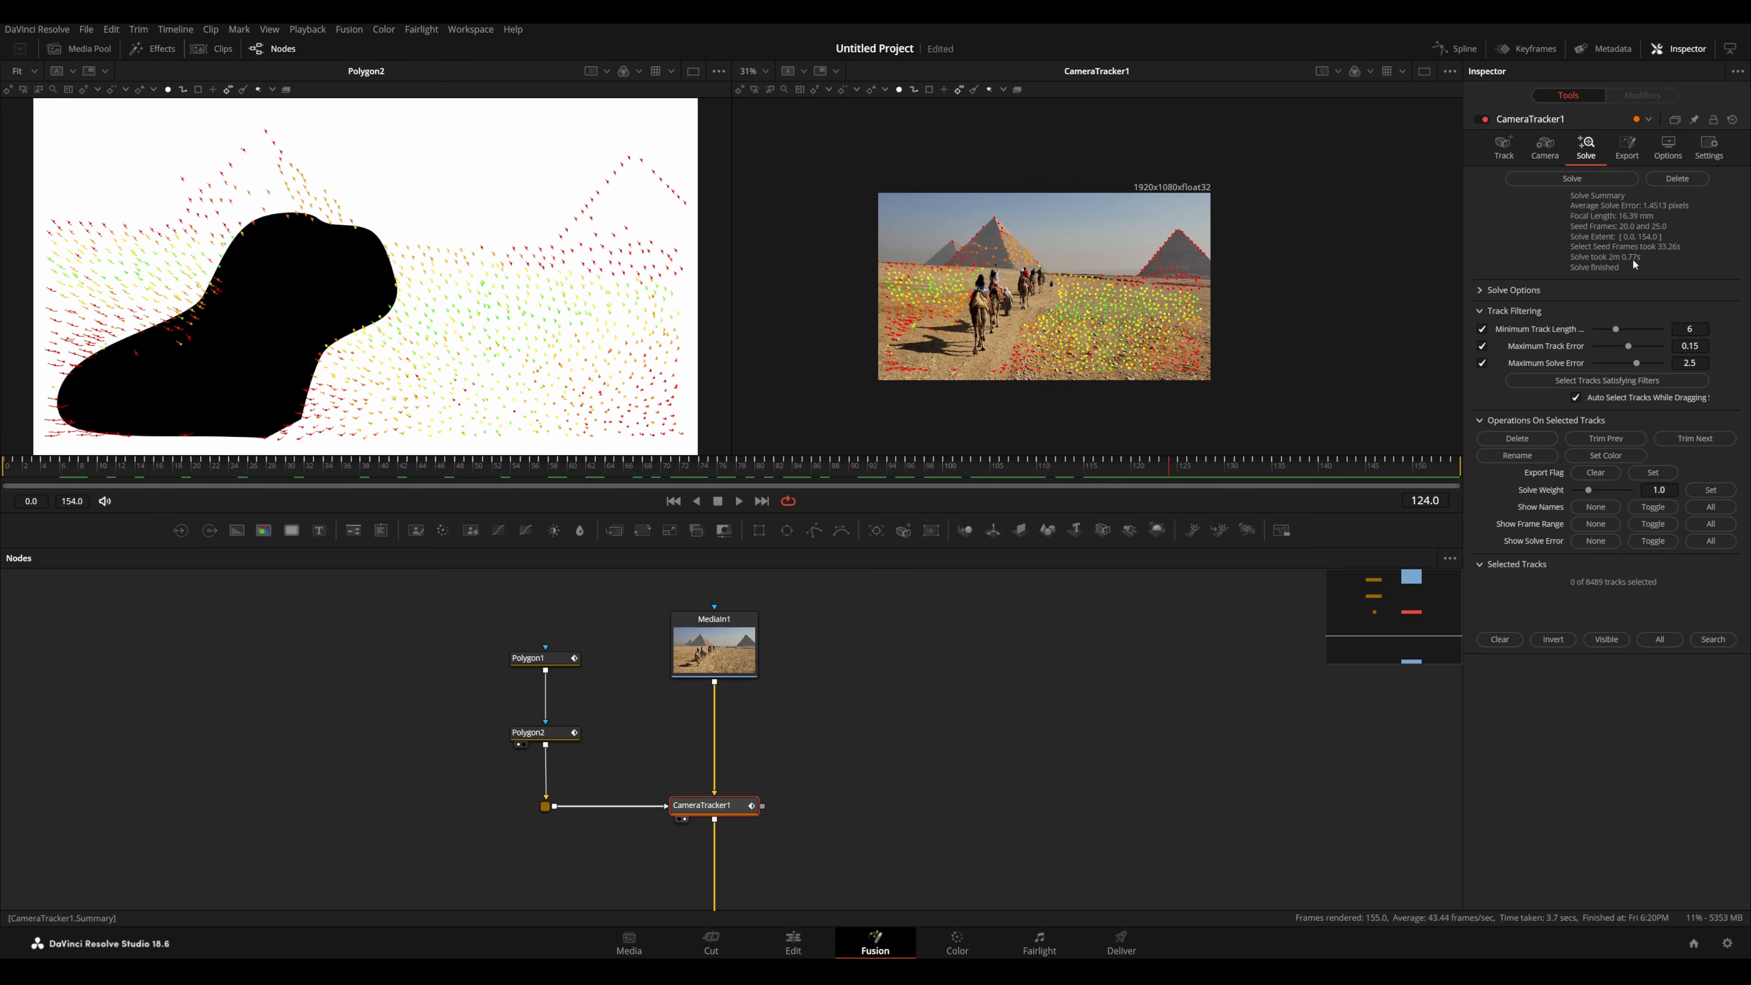
- Delete the tracks selected by a Maximum Solve Error of 1.0 and solve the camera again
{"action": "left_click_drag", "start_coordinate": [1636, 363], "coordinate": [1613, 367]}
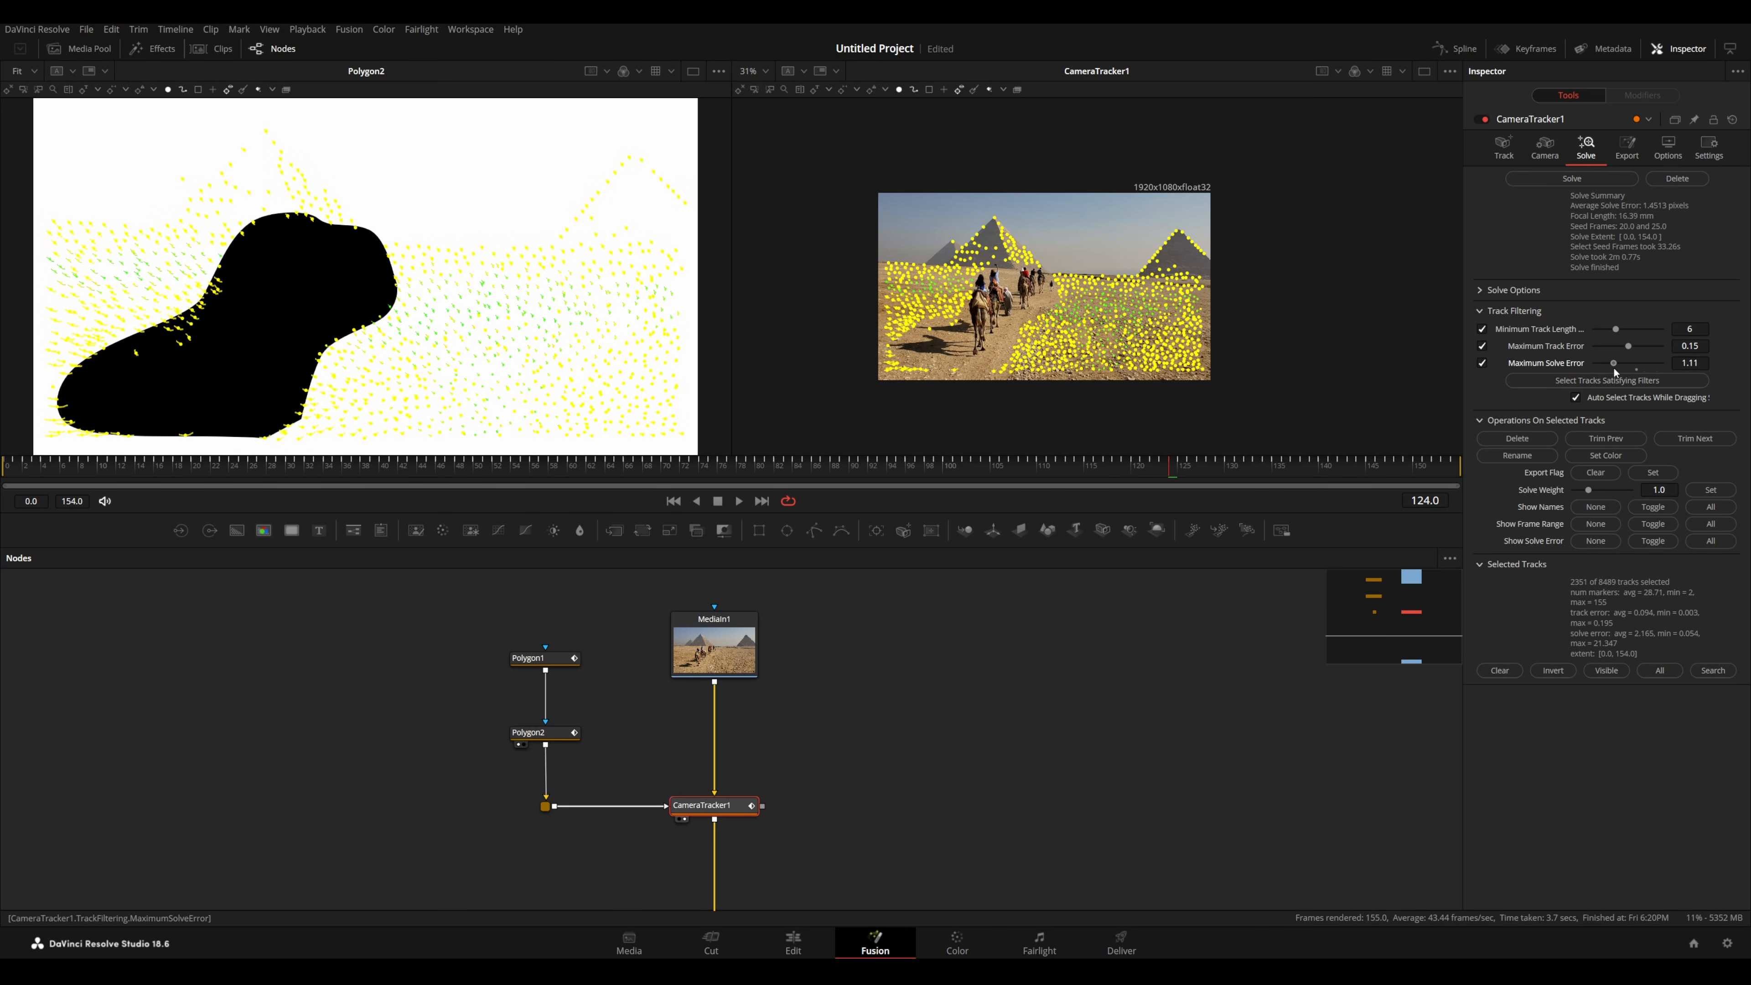
{"action": "left_click", "coordinate": [1703, 384]}
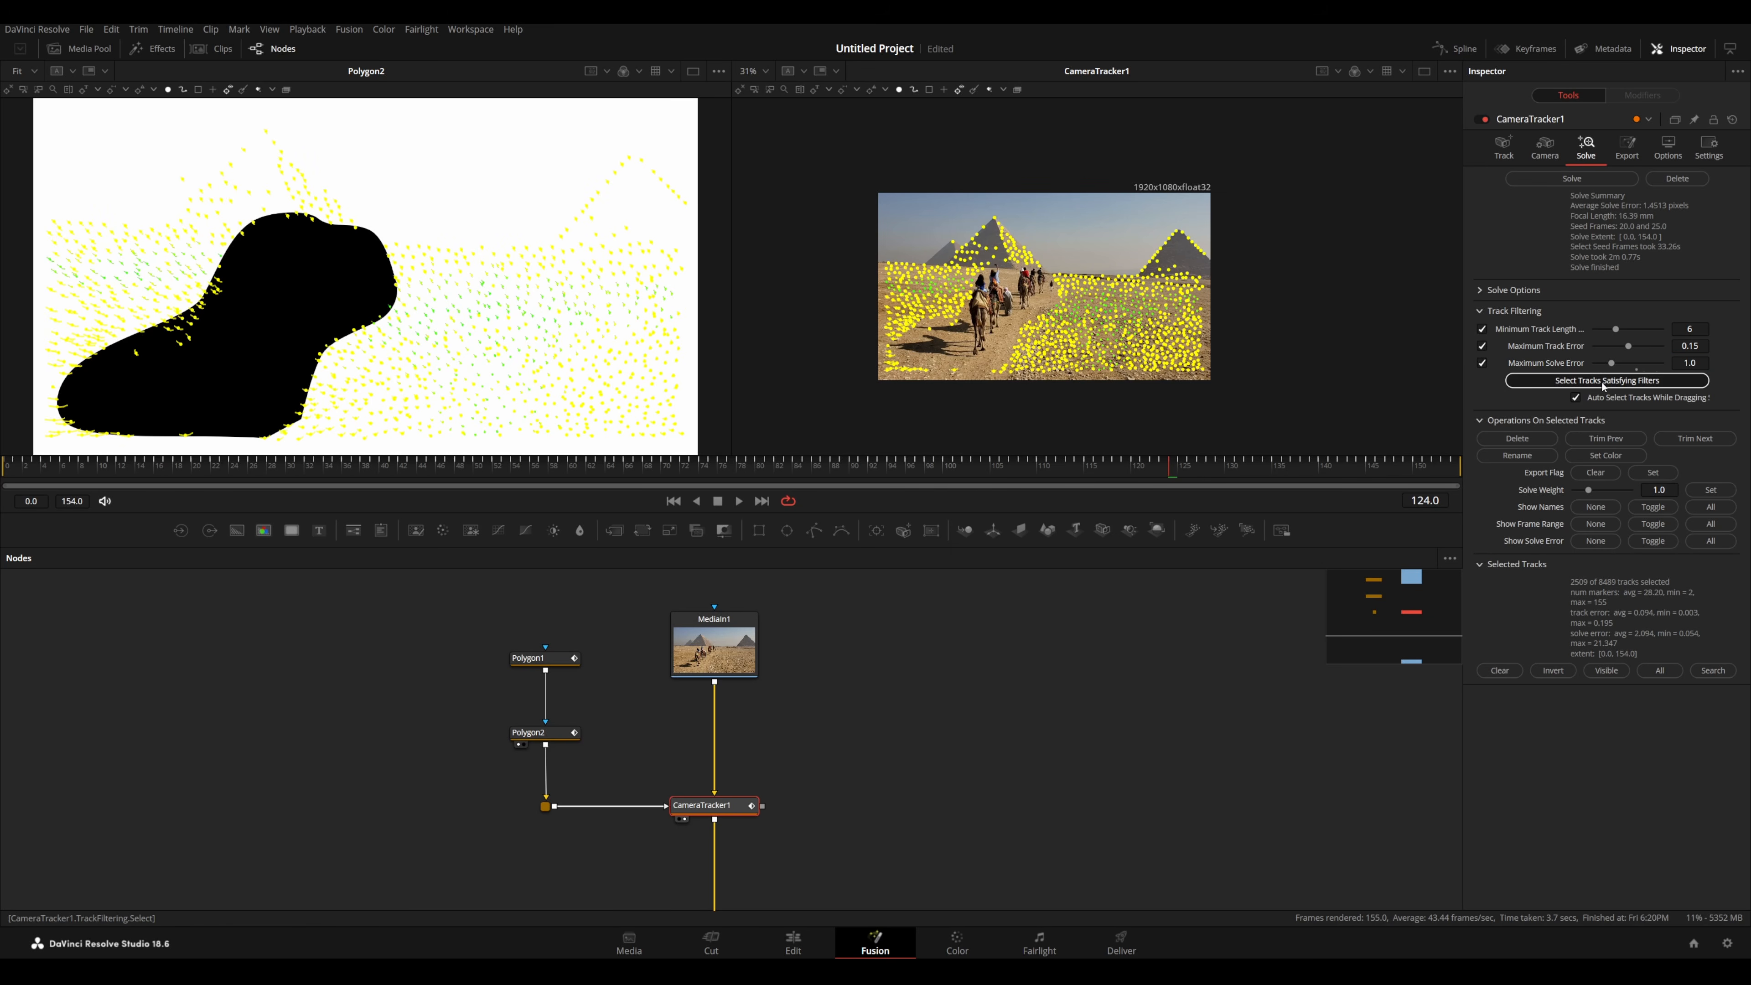
{"action": "left_click", "coordinate": [1533, 441]}
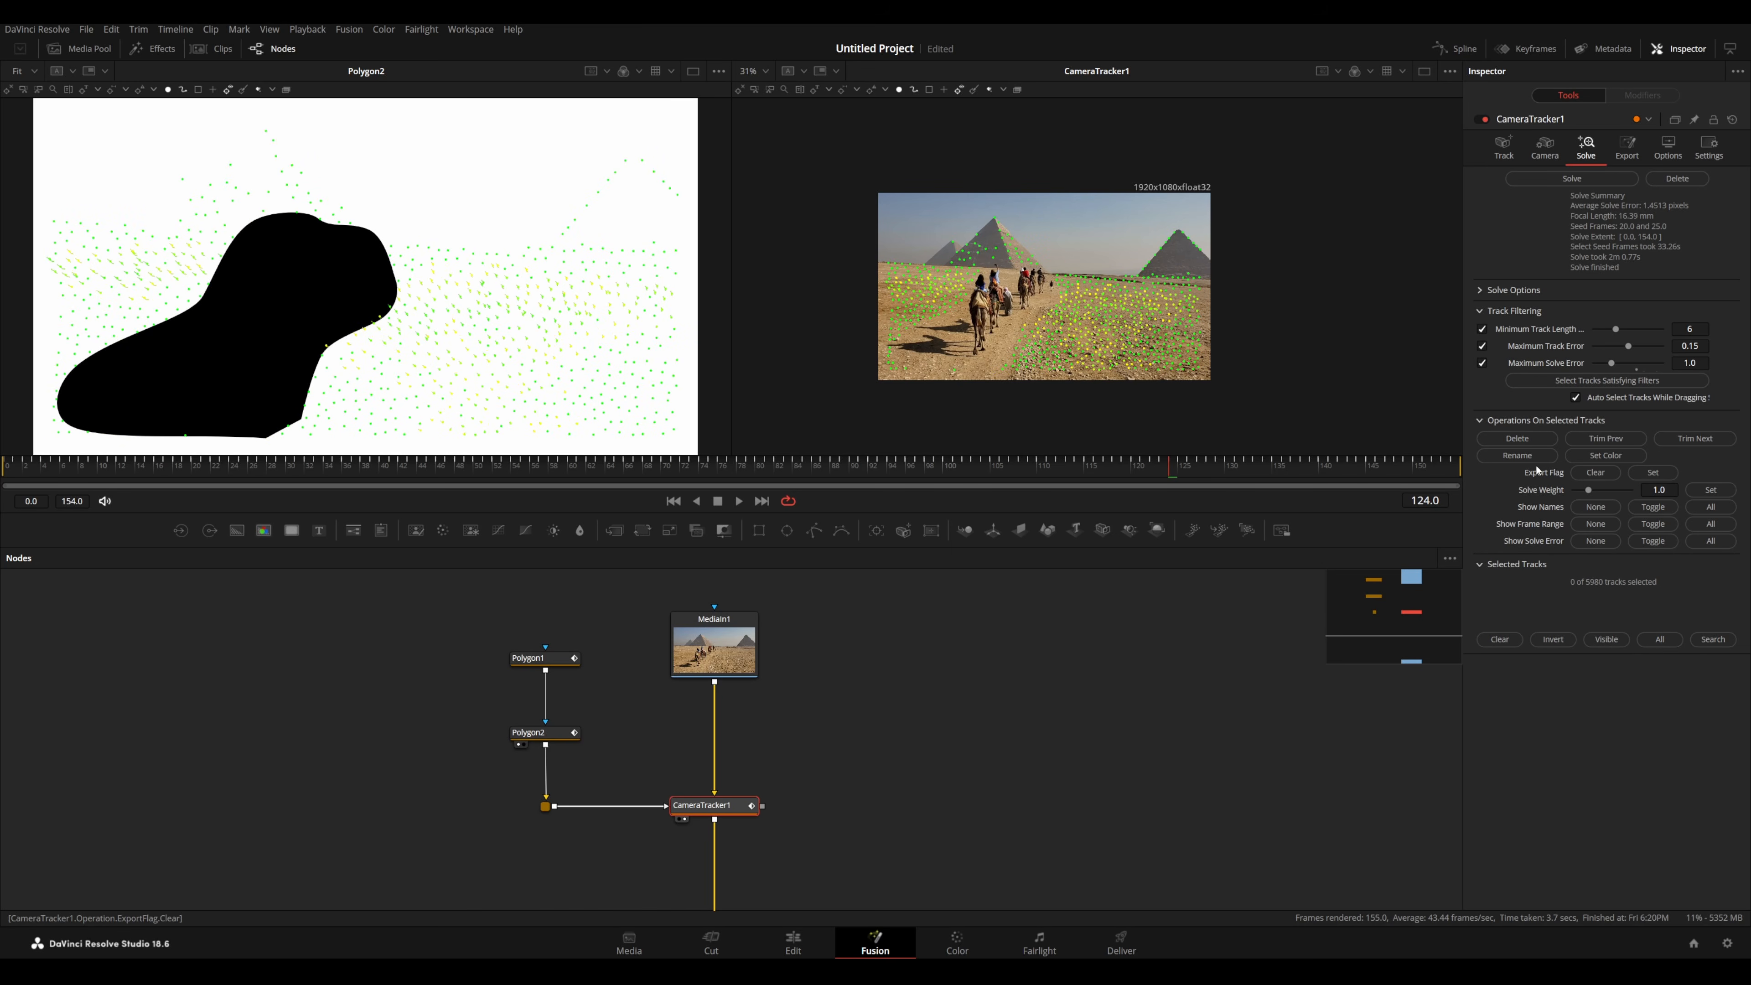
{"action": "left_click", "coordinate": [1582, 182]}
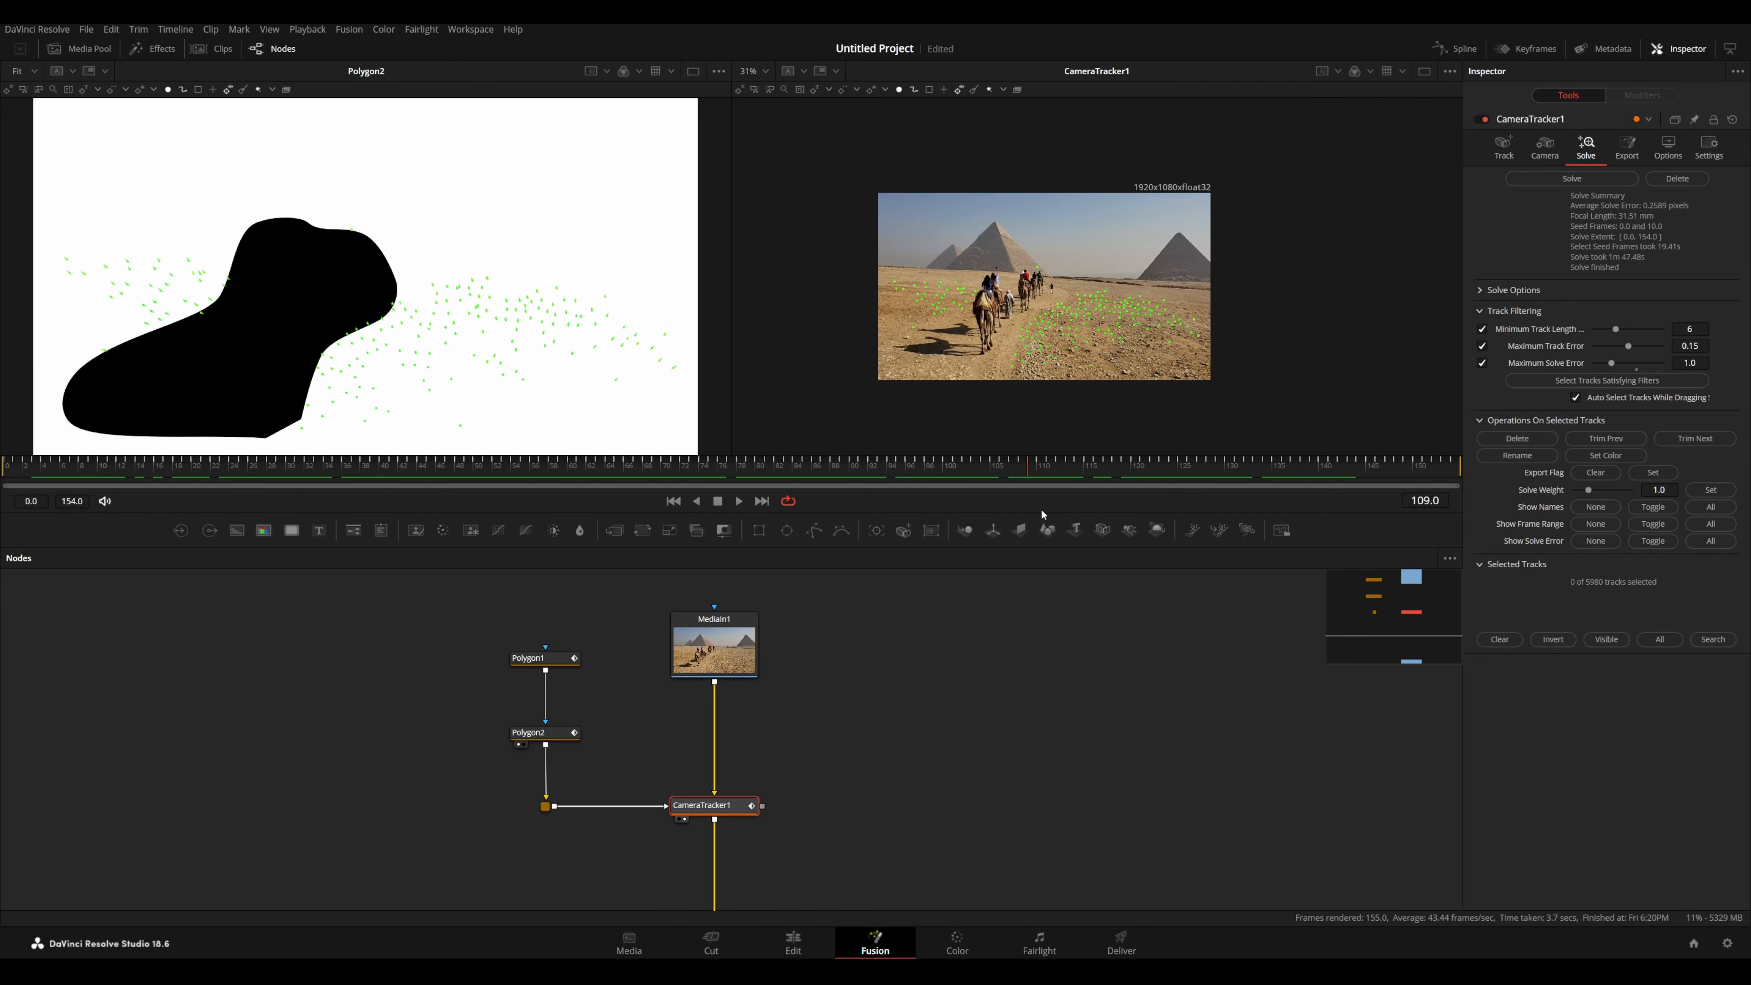
- Switch the 3D Scene Transform to Unaligned and set its orientation from the selected sand tracks as the XZ ground plane
{"action": "left_click", "coordinate": [1628, 151]}
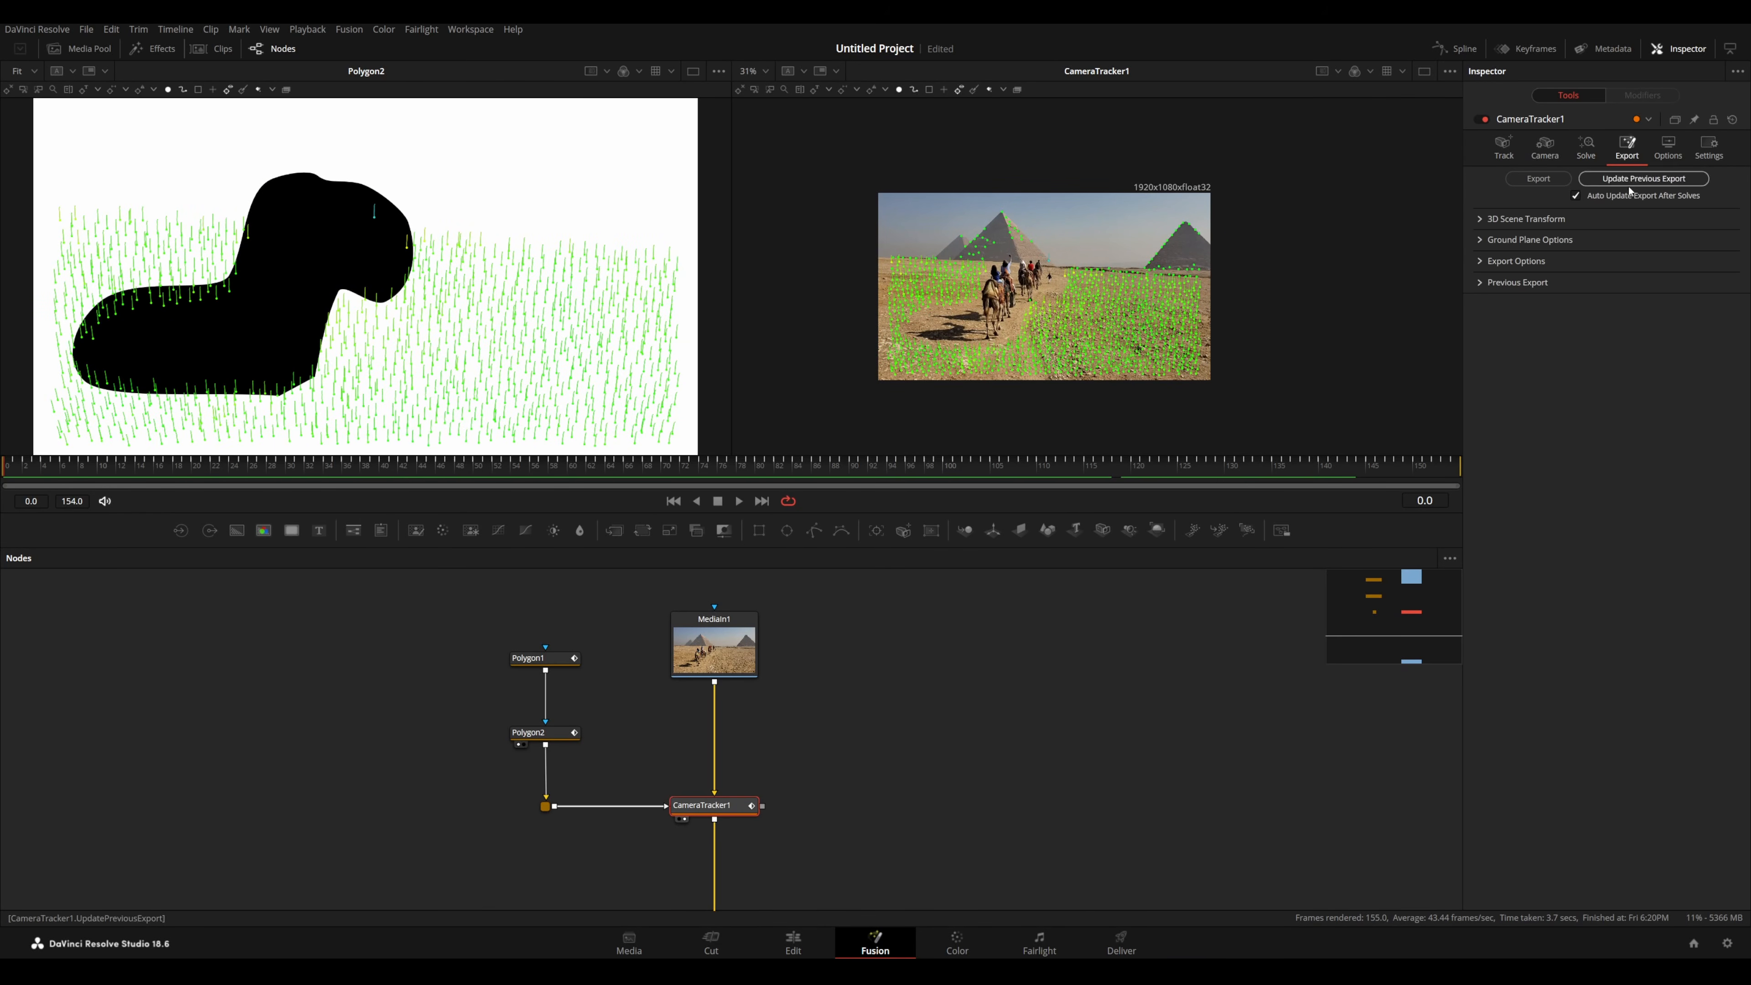
{"action": "left_click", "coordinate": [1481, 221]}
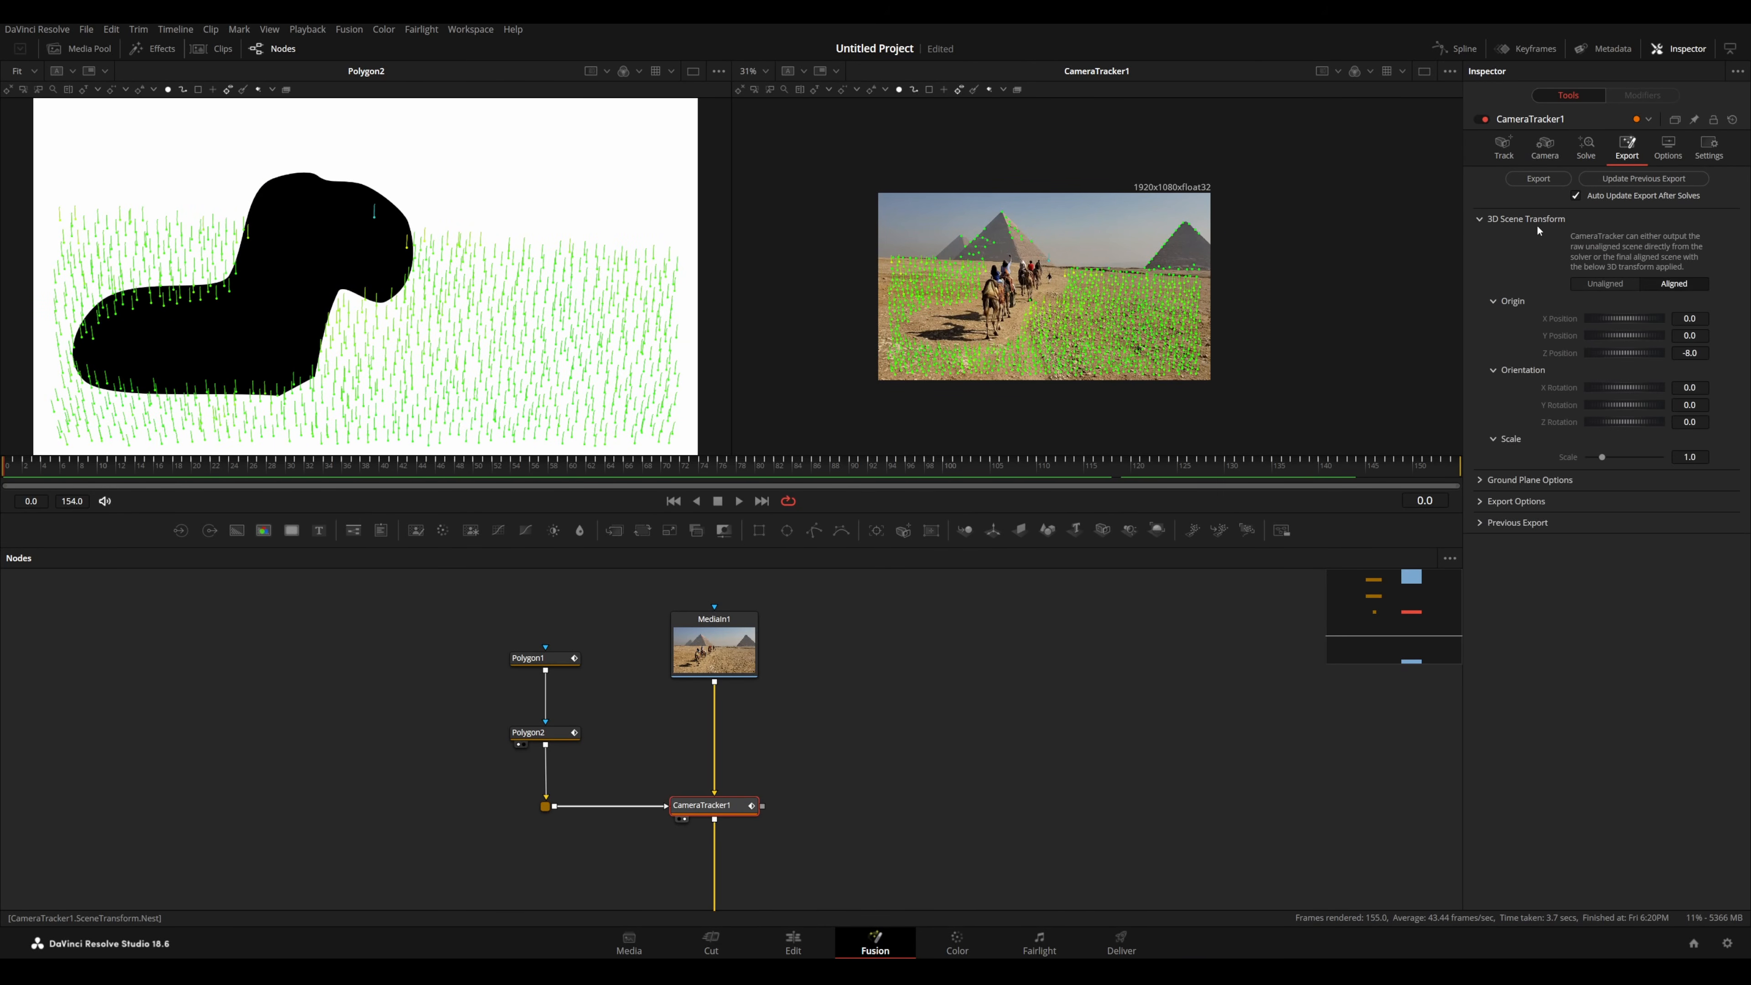
{"action": "left_click", "coordinate": [1616, 286]}
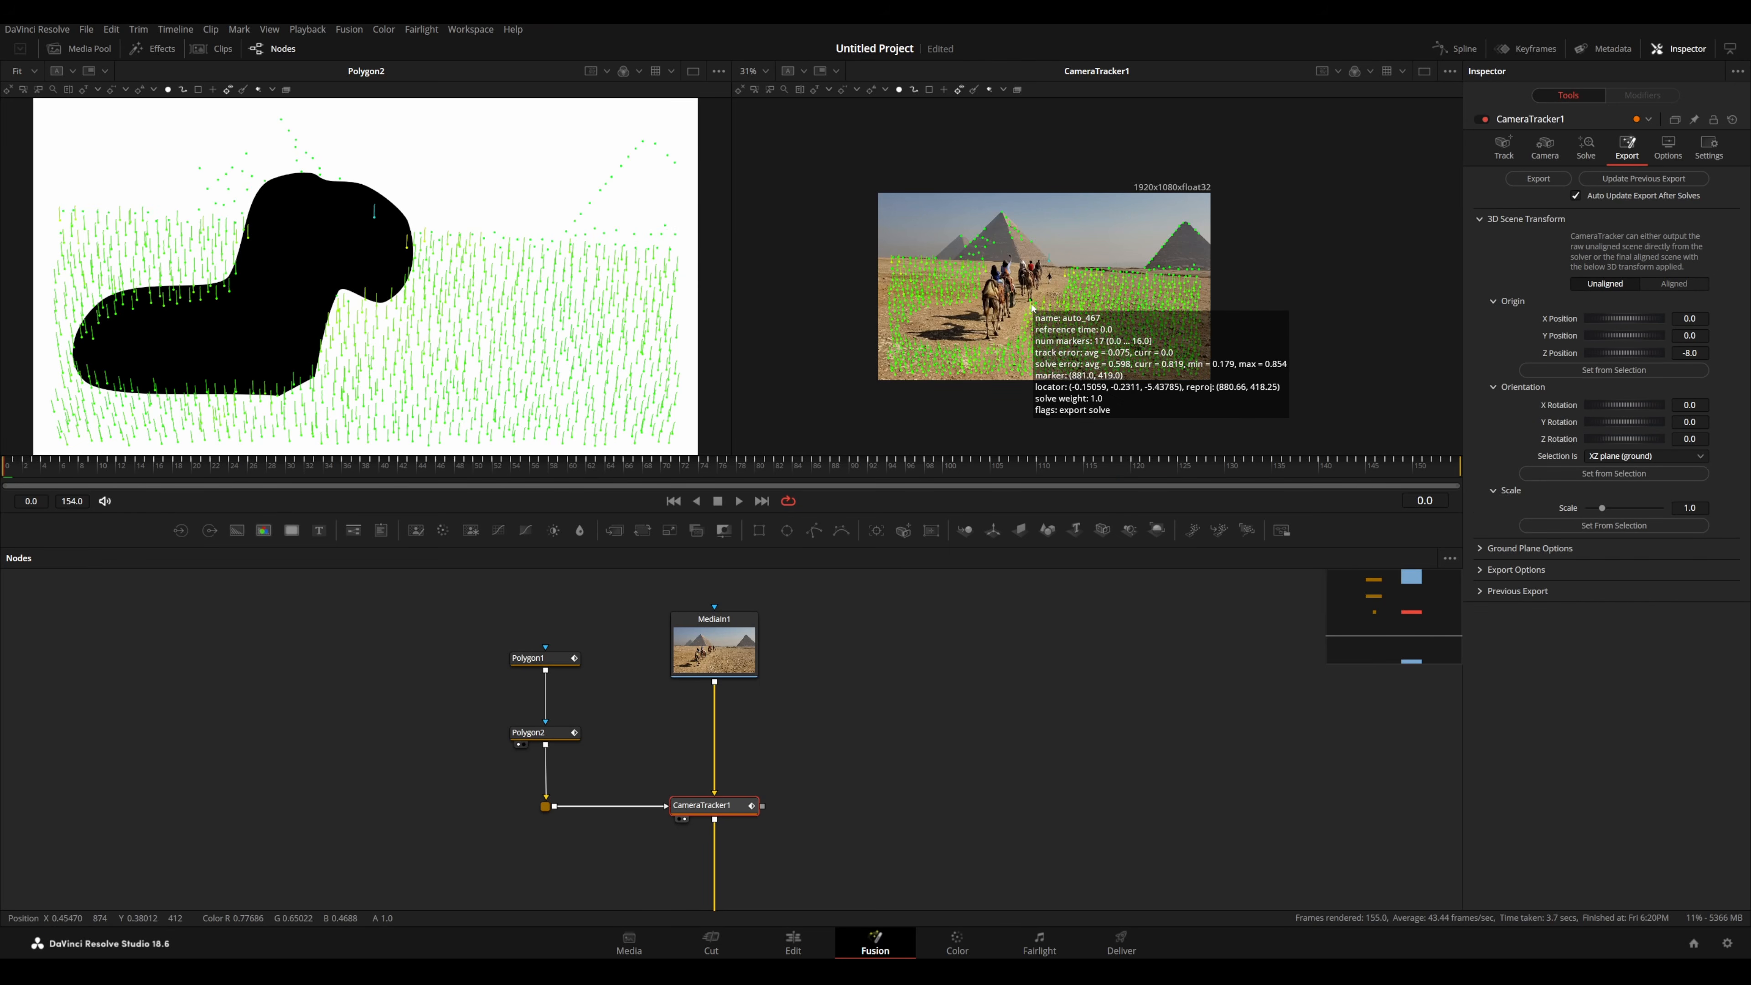
{"action": "left_click_drag", "start_coordinate": [1027, 293], "coordinate": [1200, 362]}
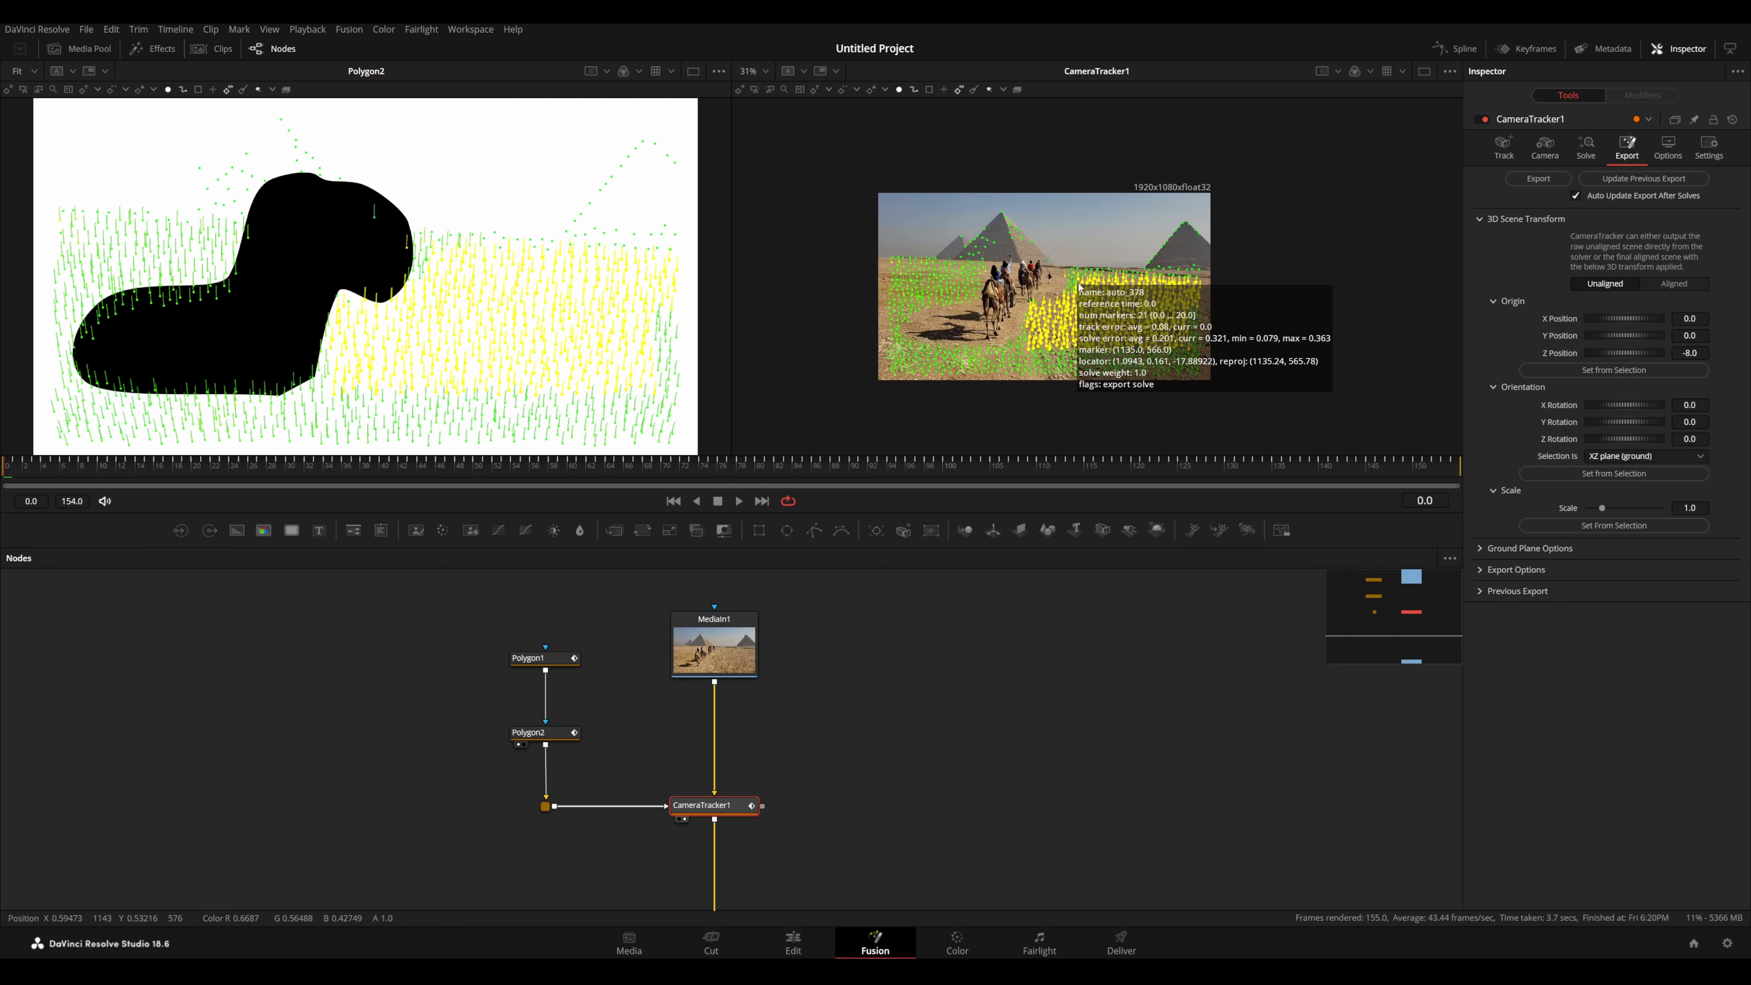
{"action": "mouse_move", "coordinate": [986, 278]}
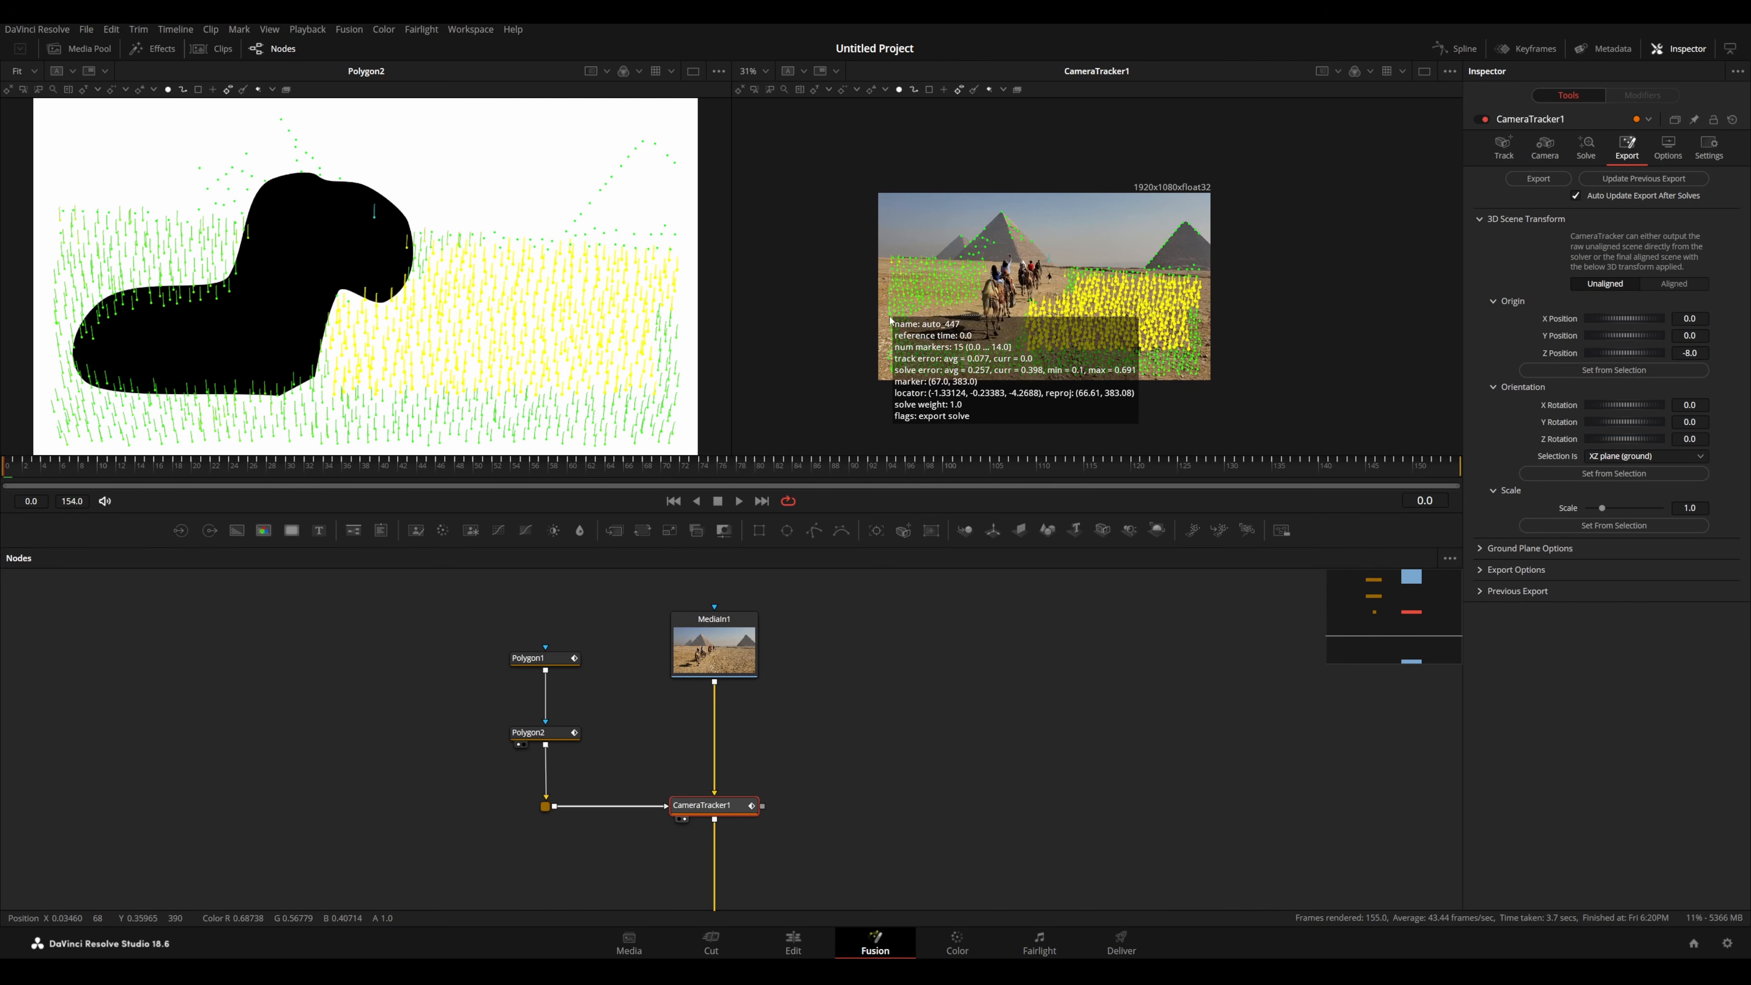
{"action": "left_click_drag", "start_coordinate": [887, 307], "coordinate": [988, 252]}
{"action": "left_click_drag", "start_coordinate": [874, 355], "coordinate": [1144, 402]}
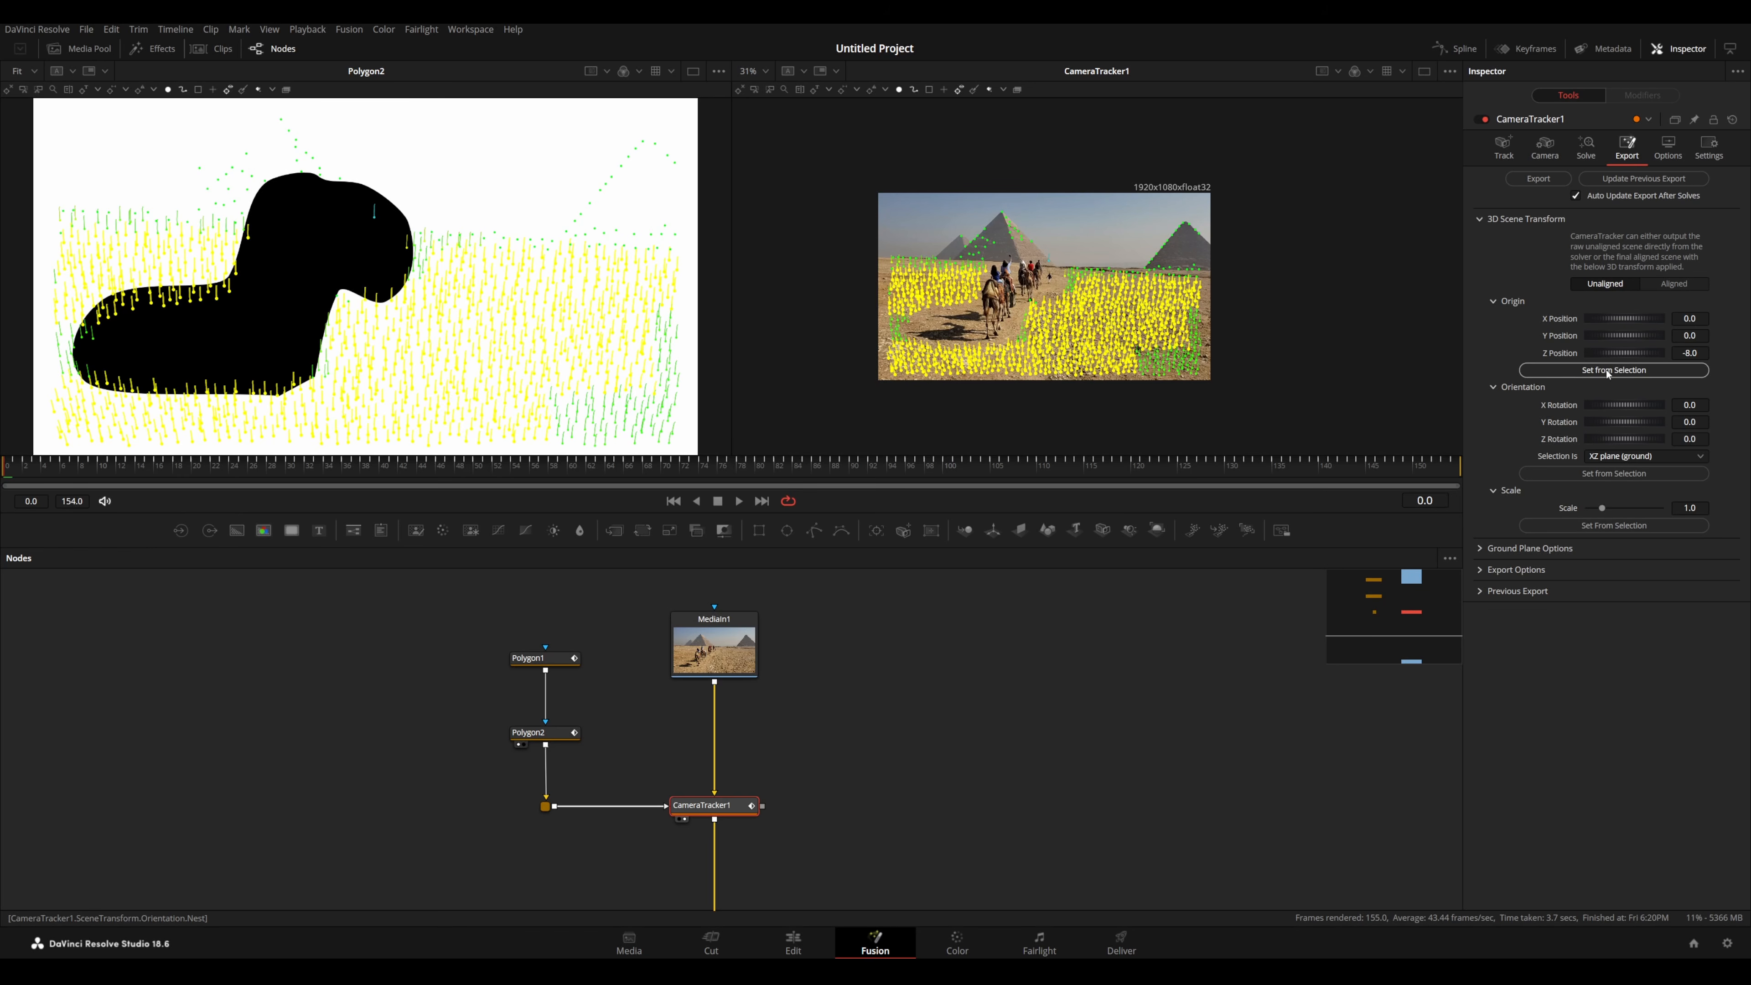
{"action": "left_click", "coordinate": [1606, 477]}
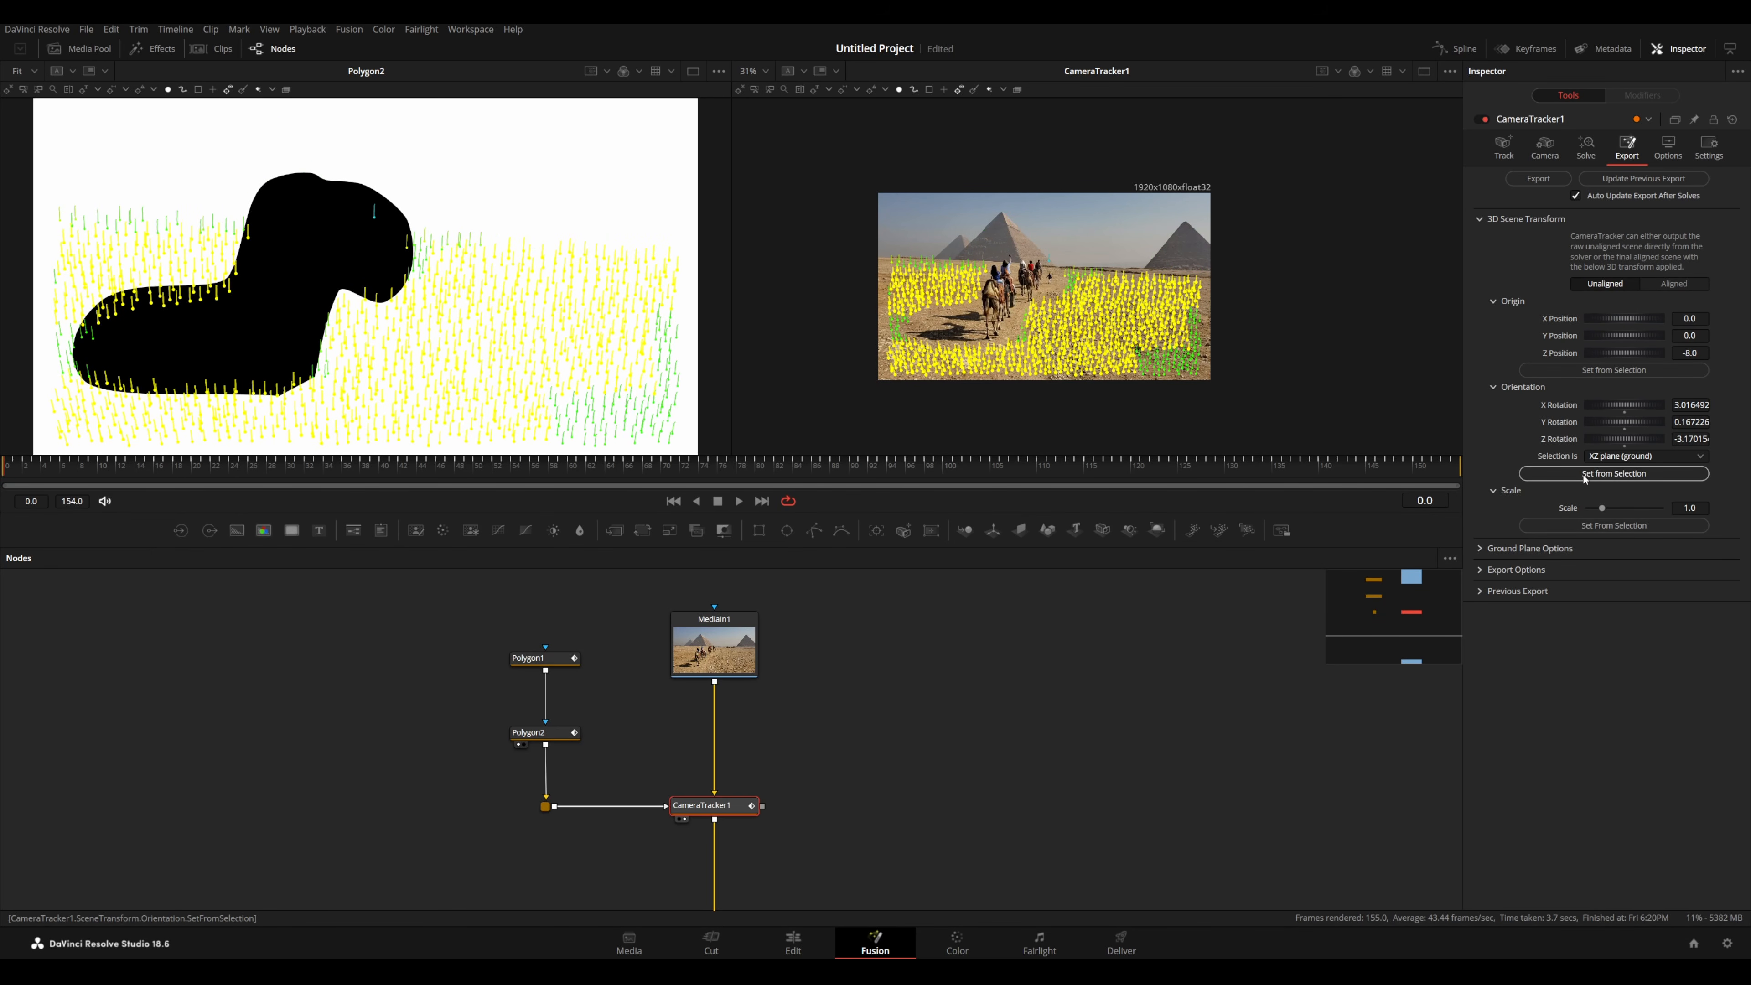
- Set the scene origin from a small group of ground tracks just to the right of the camel riders
{"action": "left_click", "coordinate": [1053, 296]}
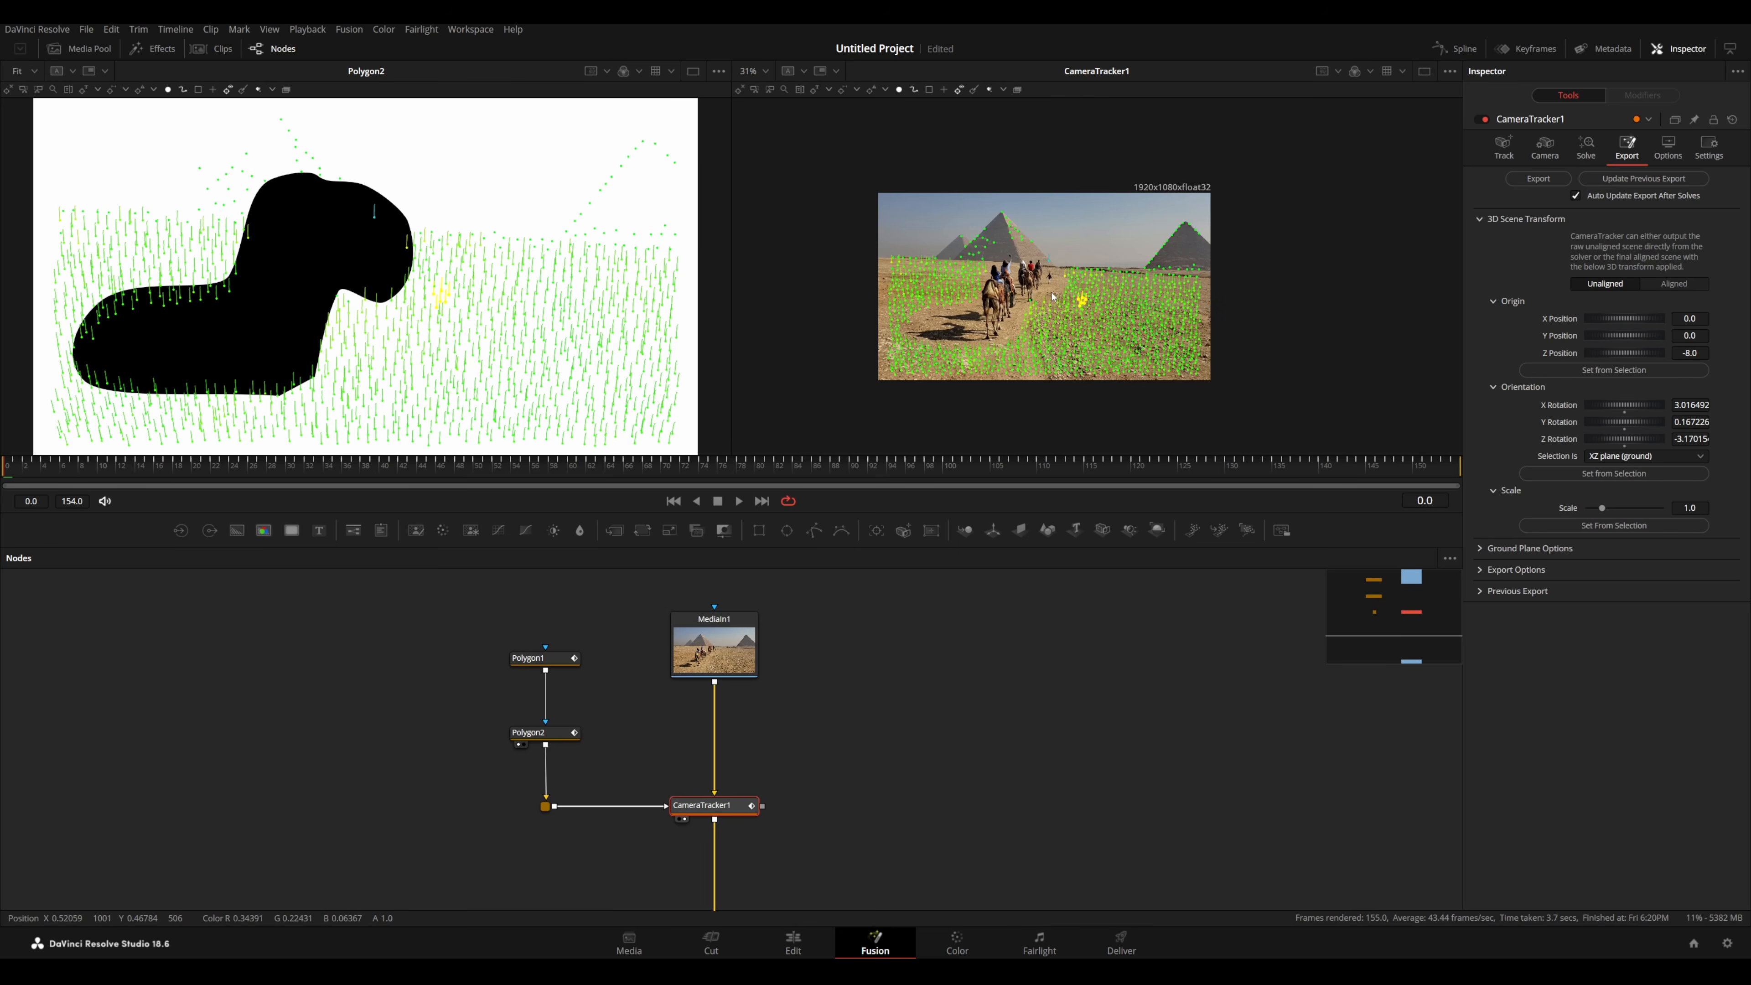
{"action": "left_click_drag", "start_coordinate": [1044, 284], "coordinate": [1089, 309]}
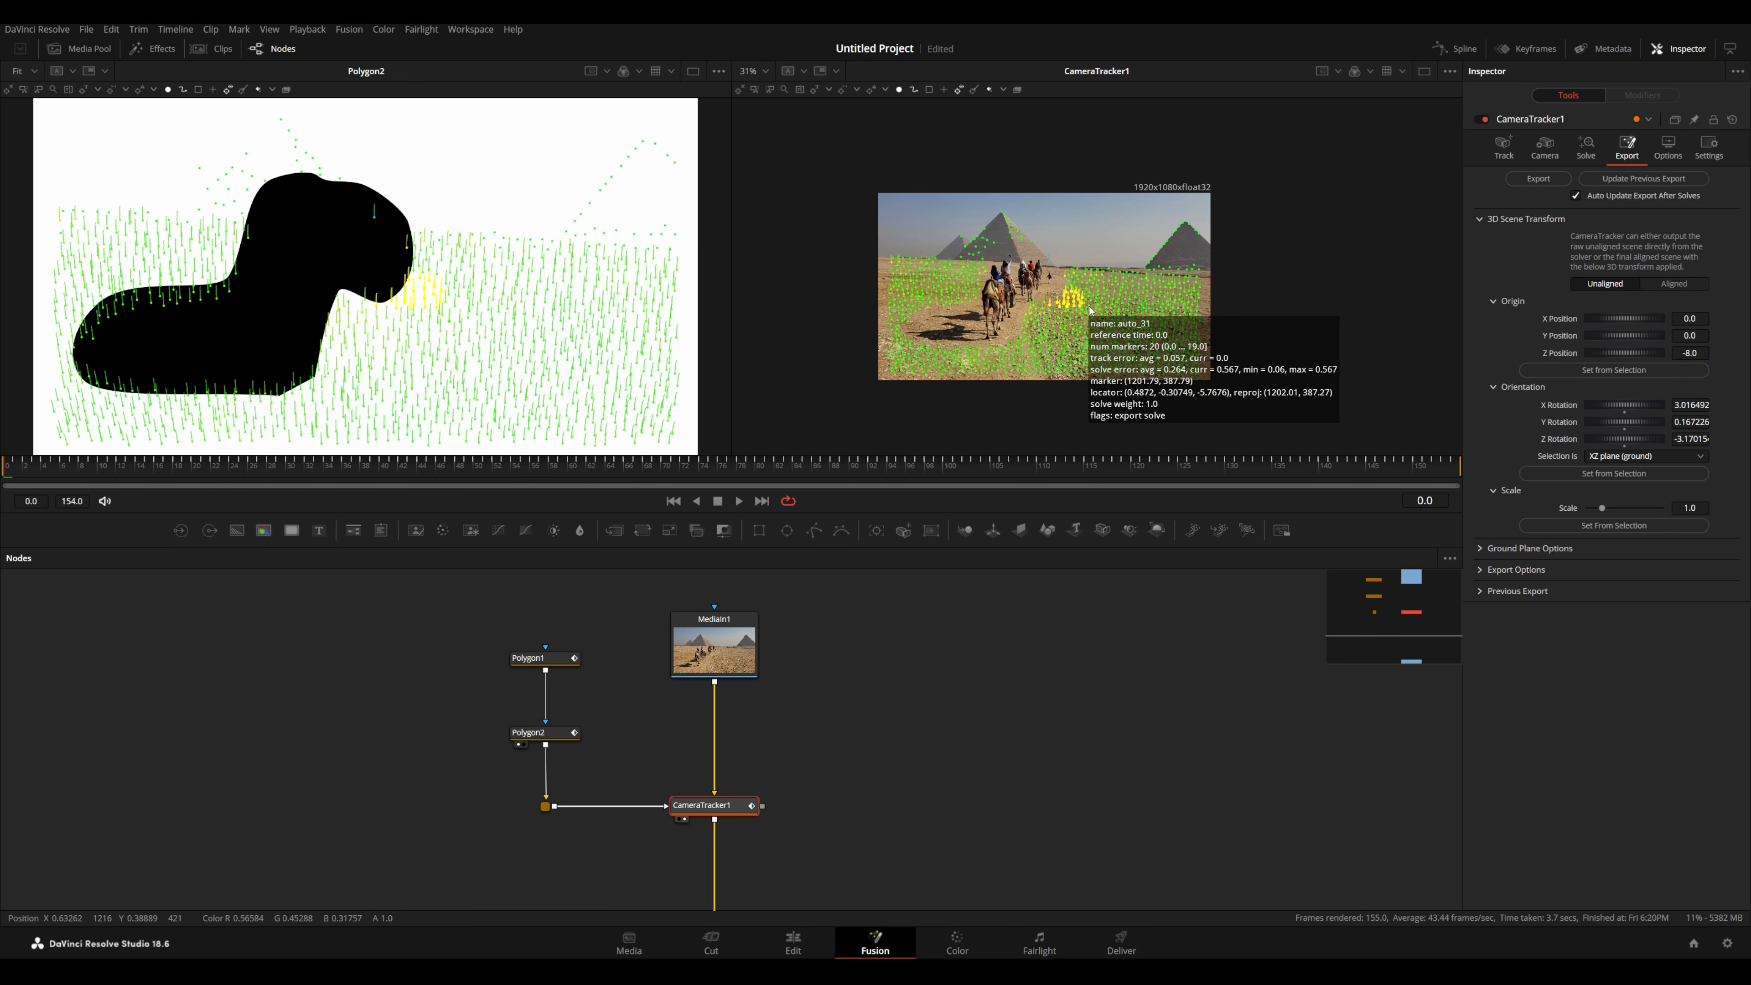
{"action": "left_click", "coordinate": [1570, 373]}
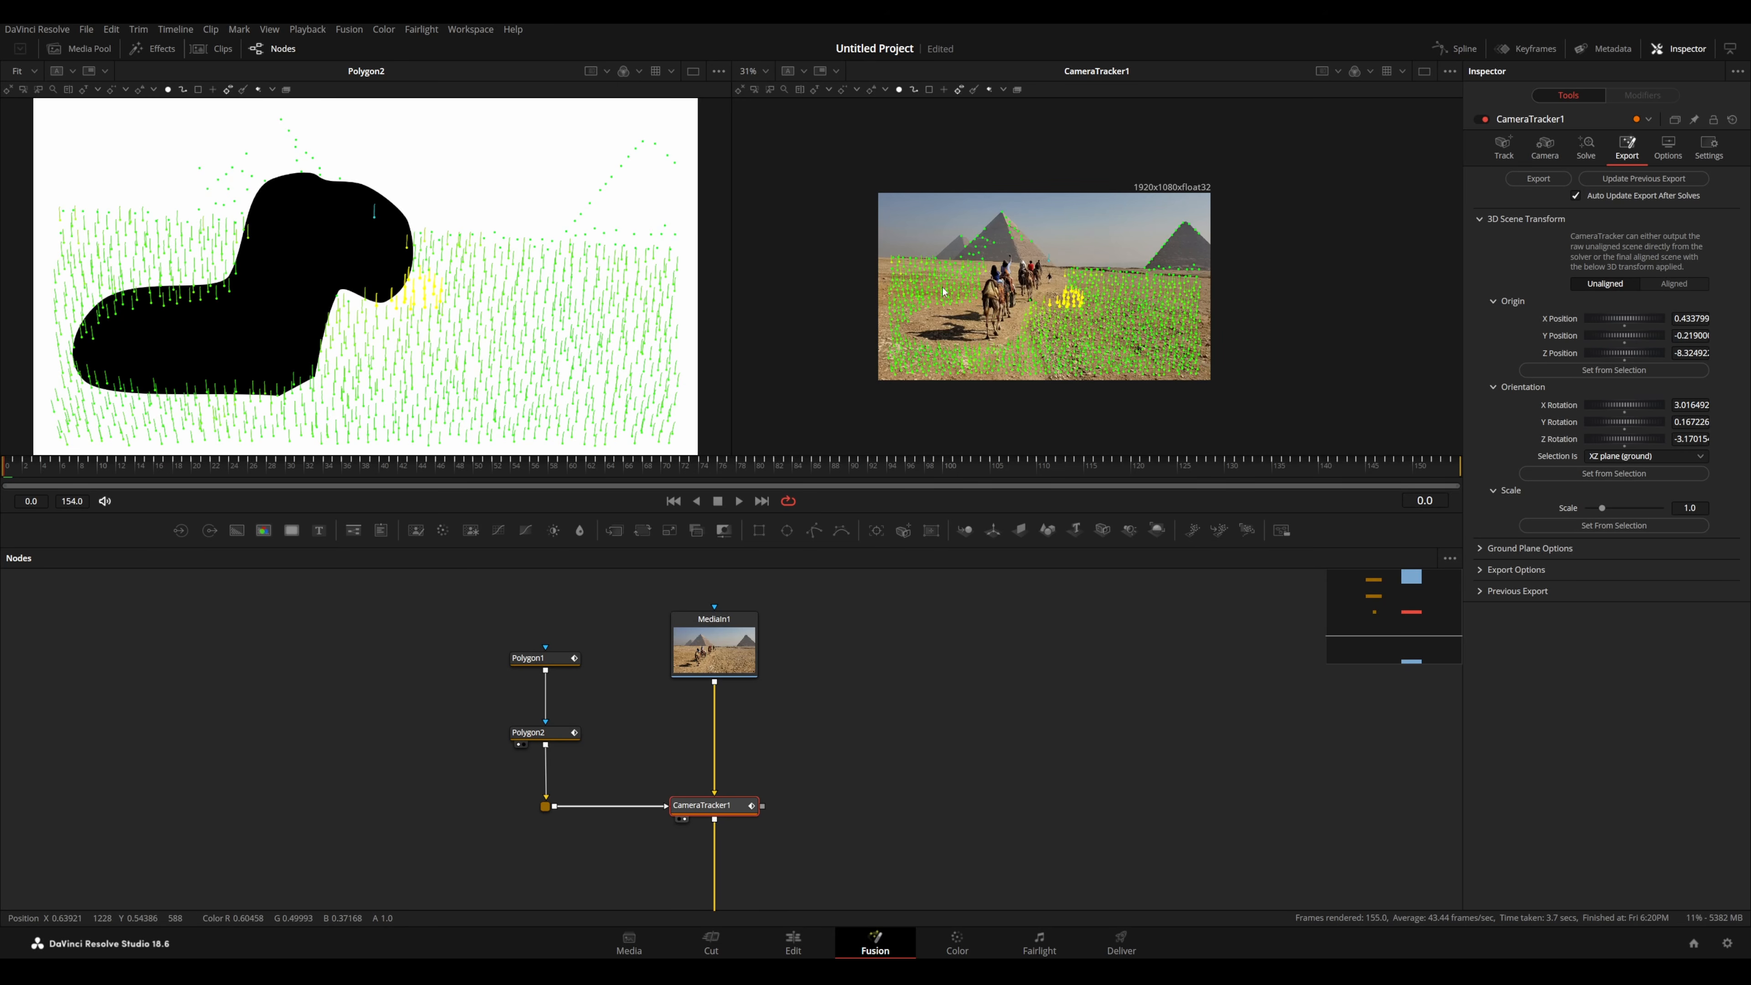
- Set the 3D Scene Transform to Aligned and export the solved camera scene as nodes
{"action": "left_click", "coordinate": [1682, 288]}
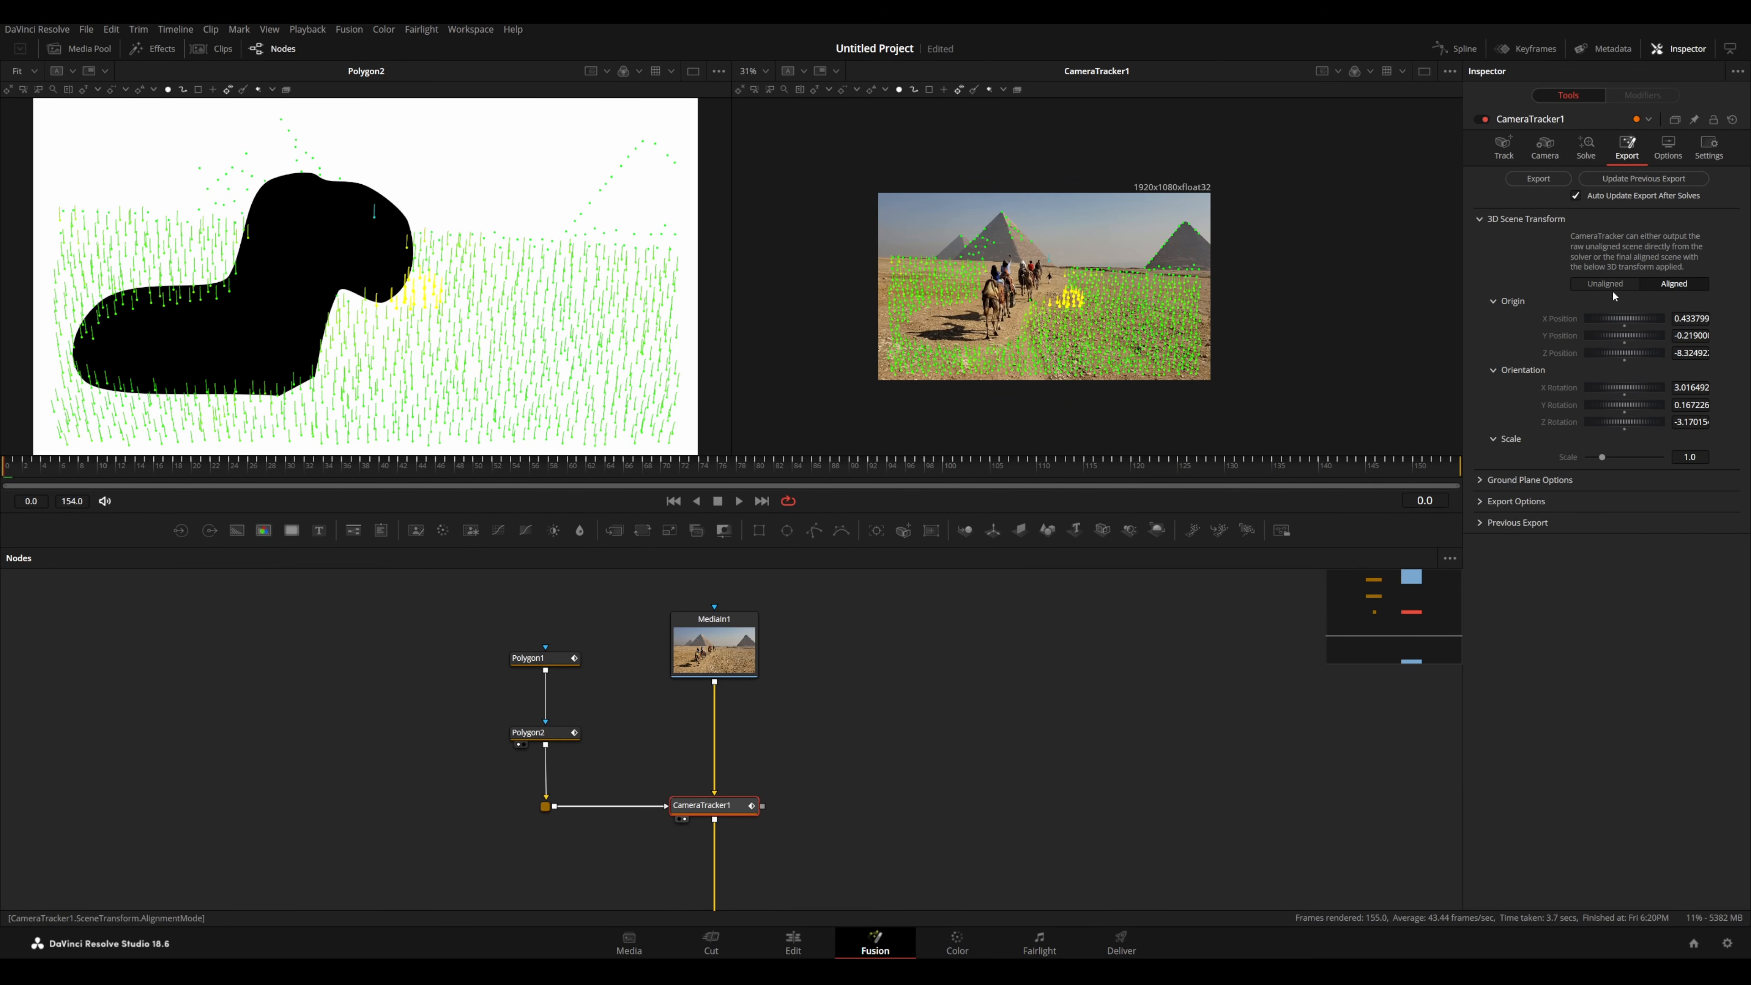
{"action": "left_click", "coordinate": [1547, 181]}
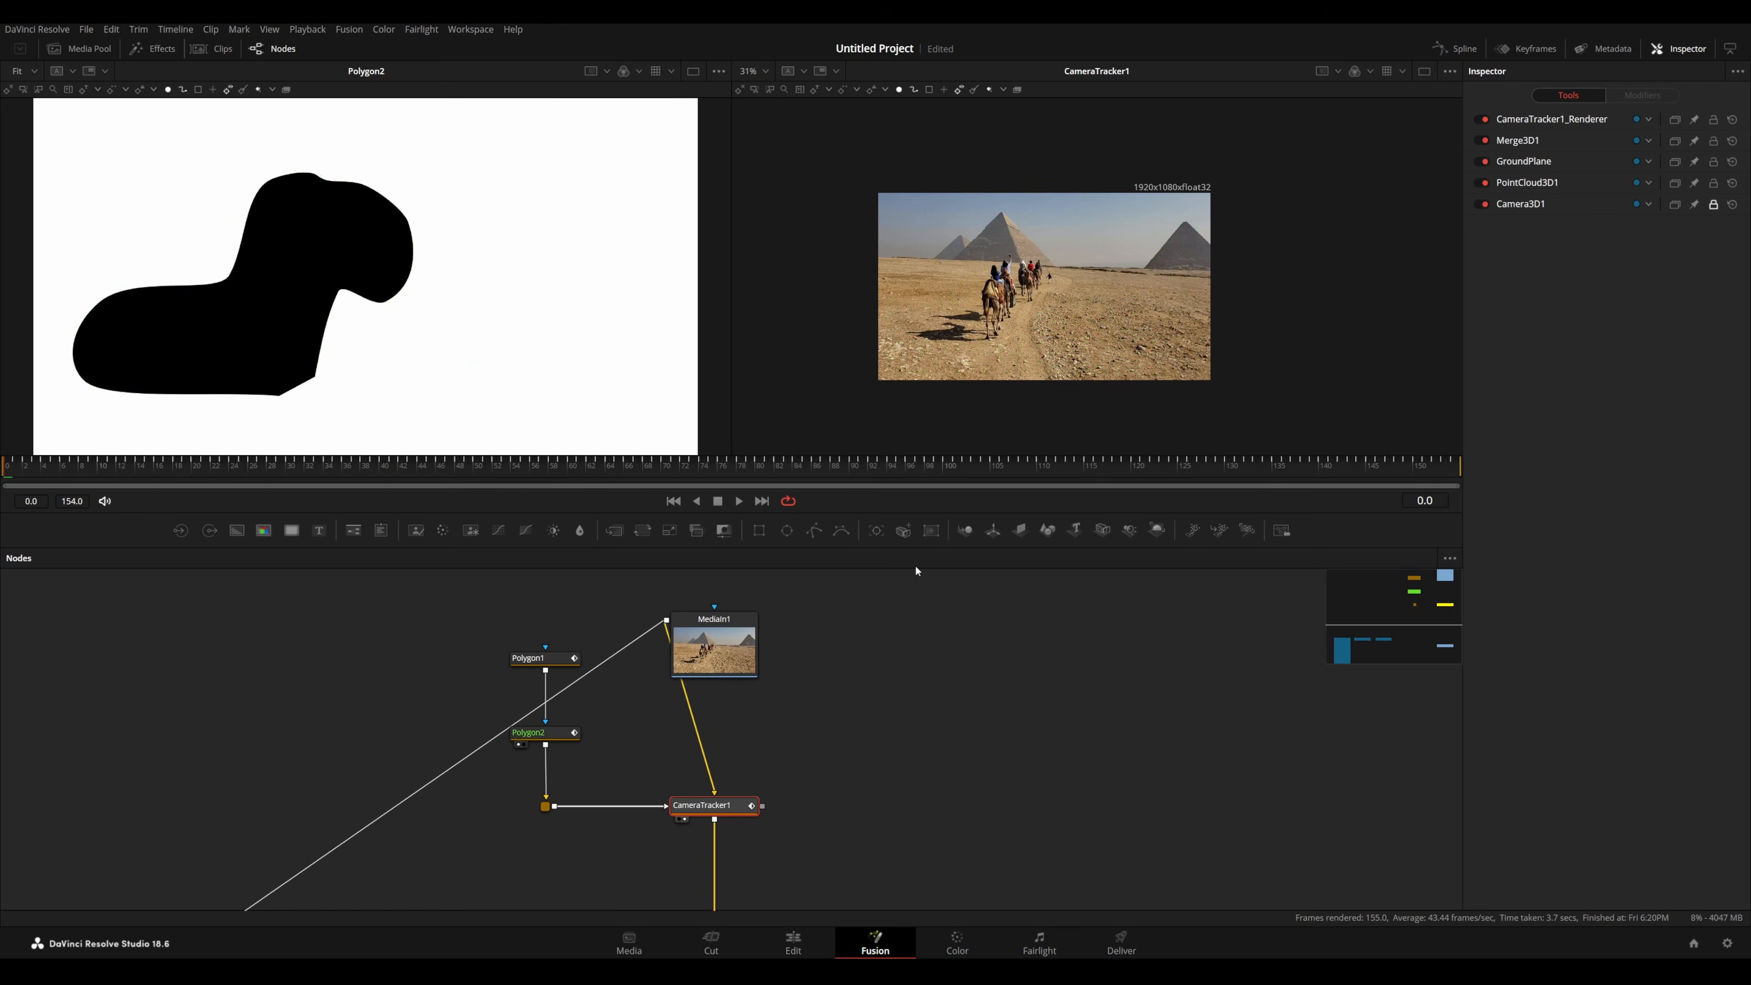
{"action": "scroll", "coordinate": [673, 719], "scroll_direction": "down", "scroll_amount": 2}
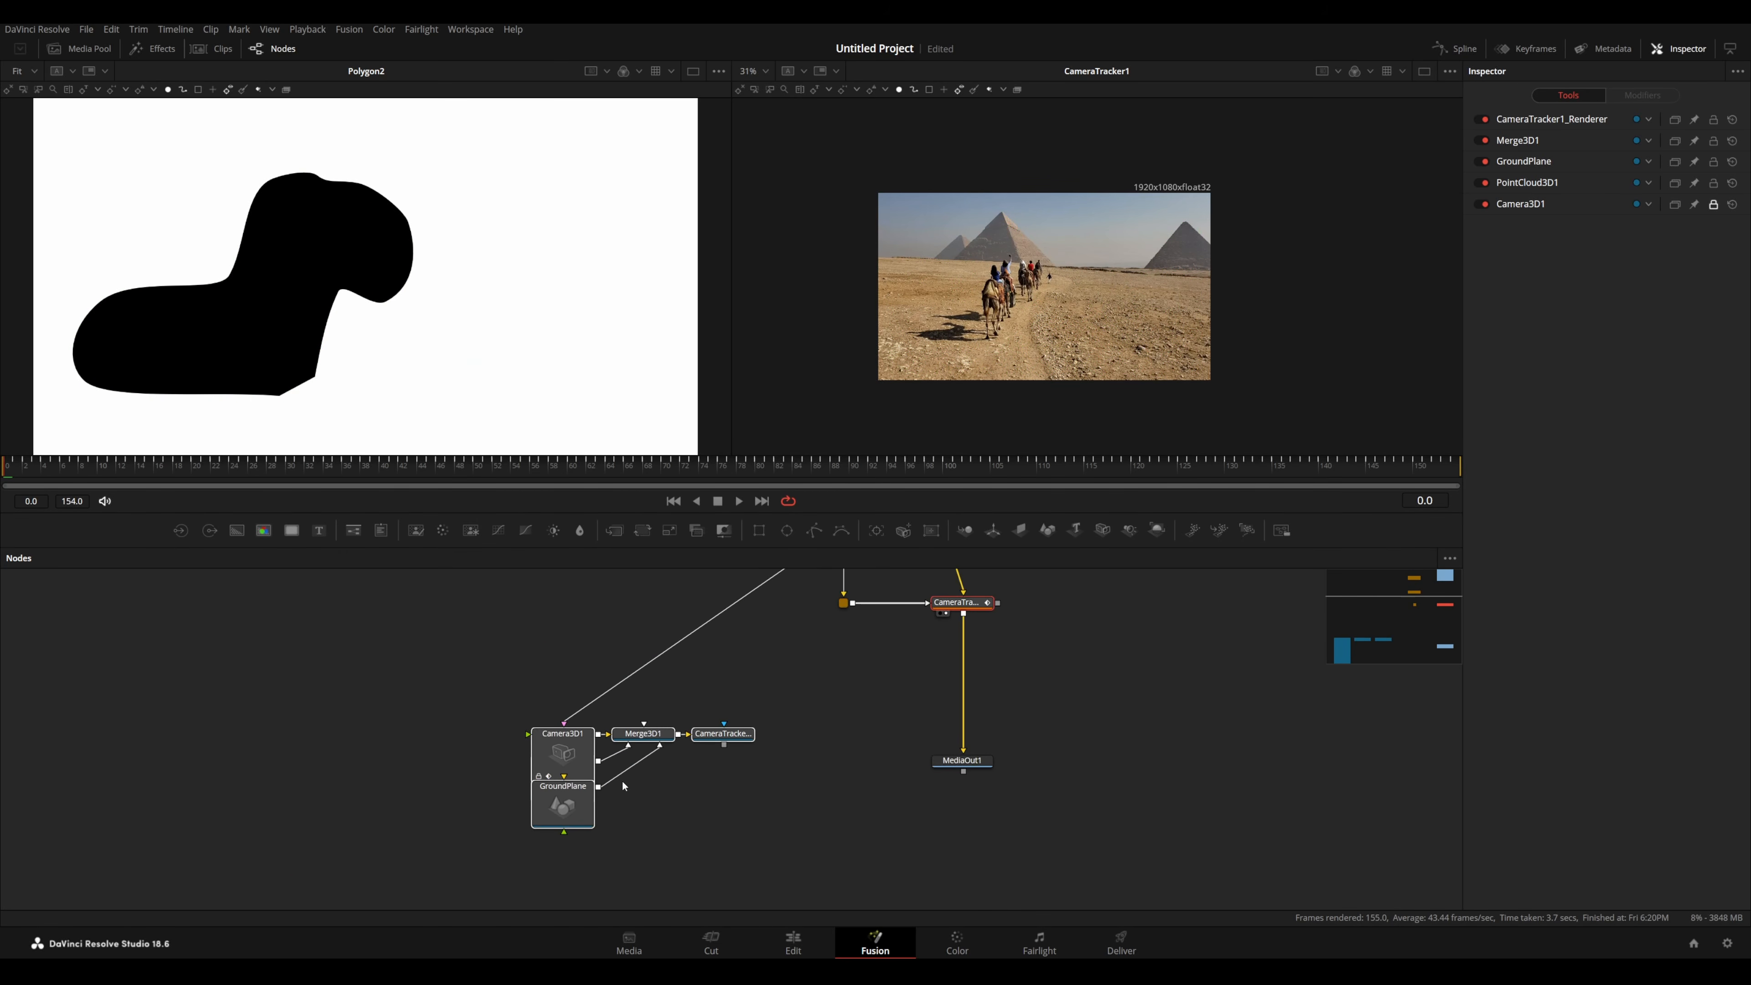
- Rearrange the exported nodes so PointCloud3D1, GroundPlane and Camera3D1 sit above Merge3D1, with the renderer below it
{"action": "left_click_drag", "start_coordinate": [563, 753], "coordinate": [483, 633]}
{"action": "left_click_drag", "start_coordinate": [572, 819], "coordinate": [492, 714]}
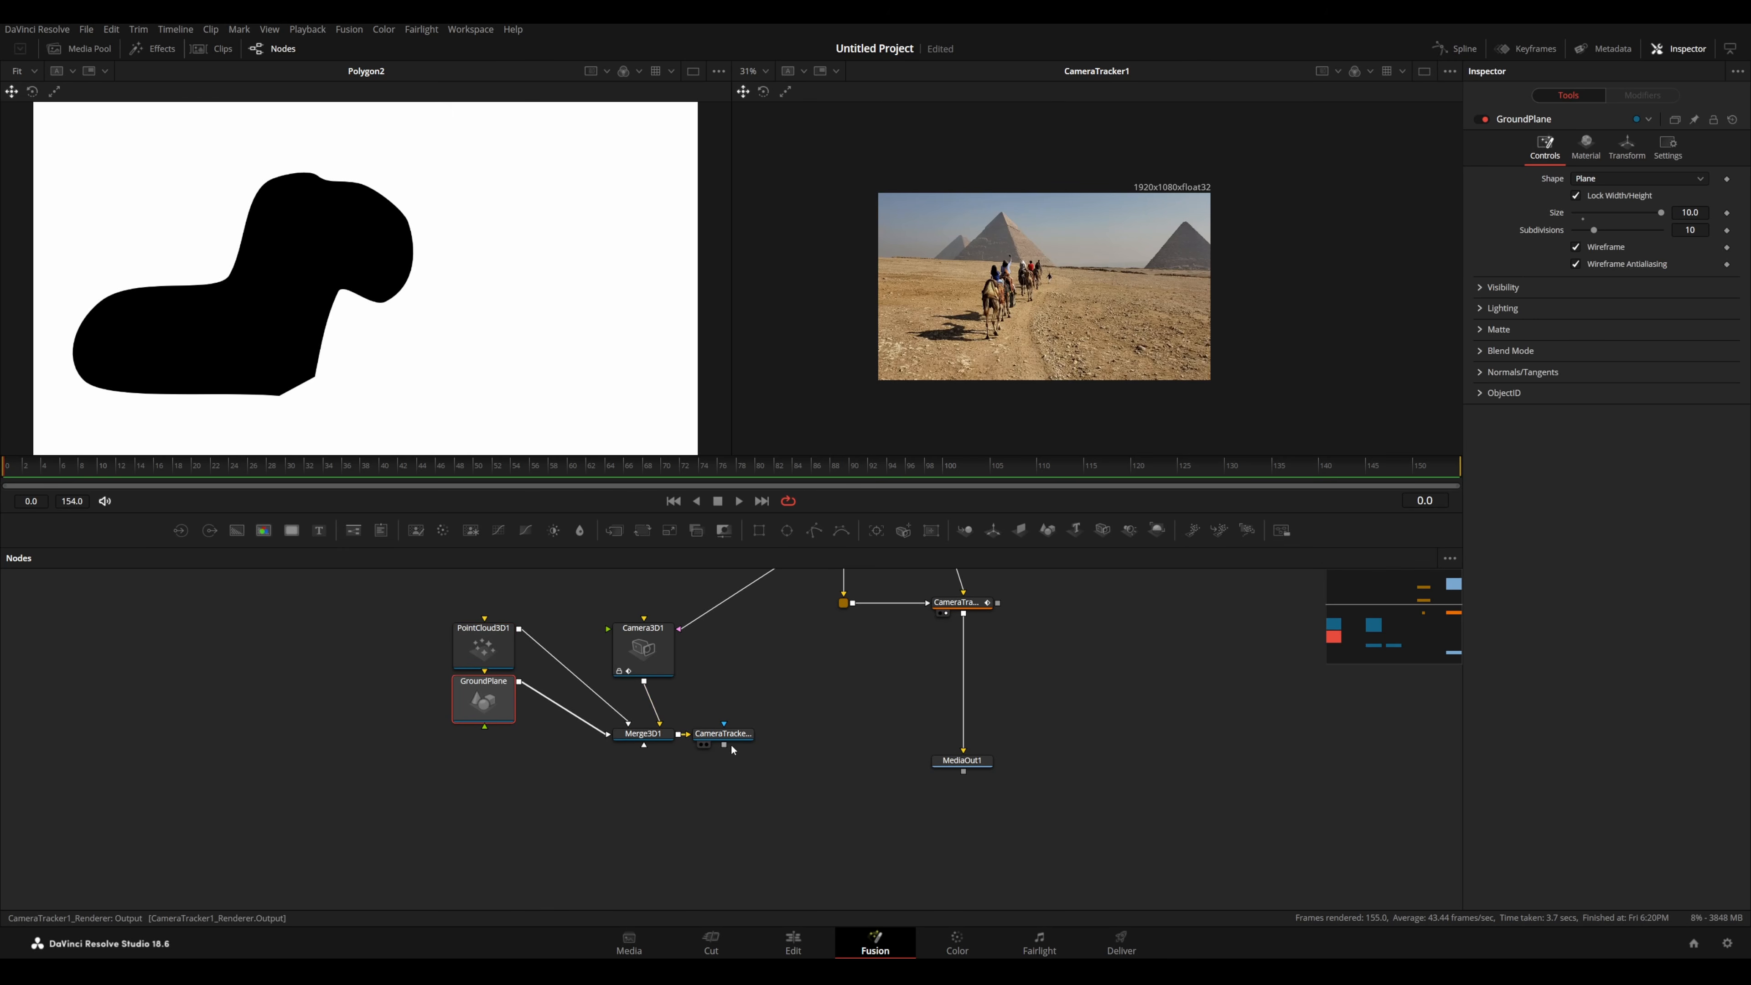
{"action": "left_click", "coordinate": [642, 733]}
{"action": "left_click_drag", "start_coordinate": [739, 734], "coordinate": [655, 786]}
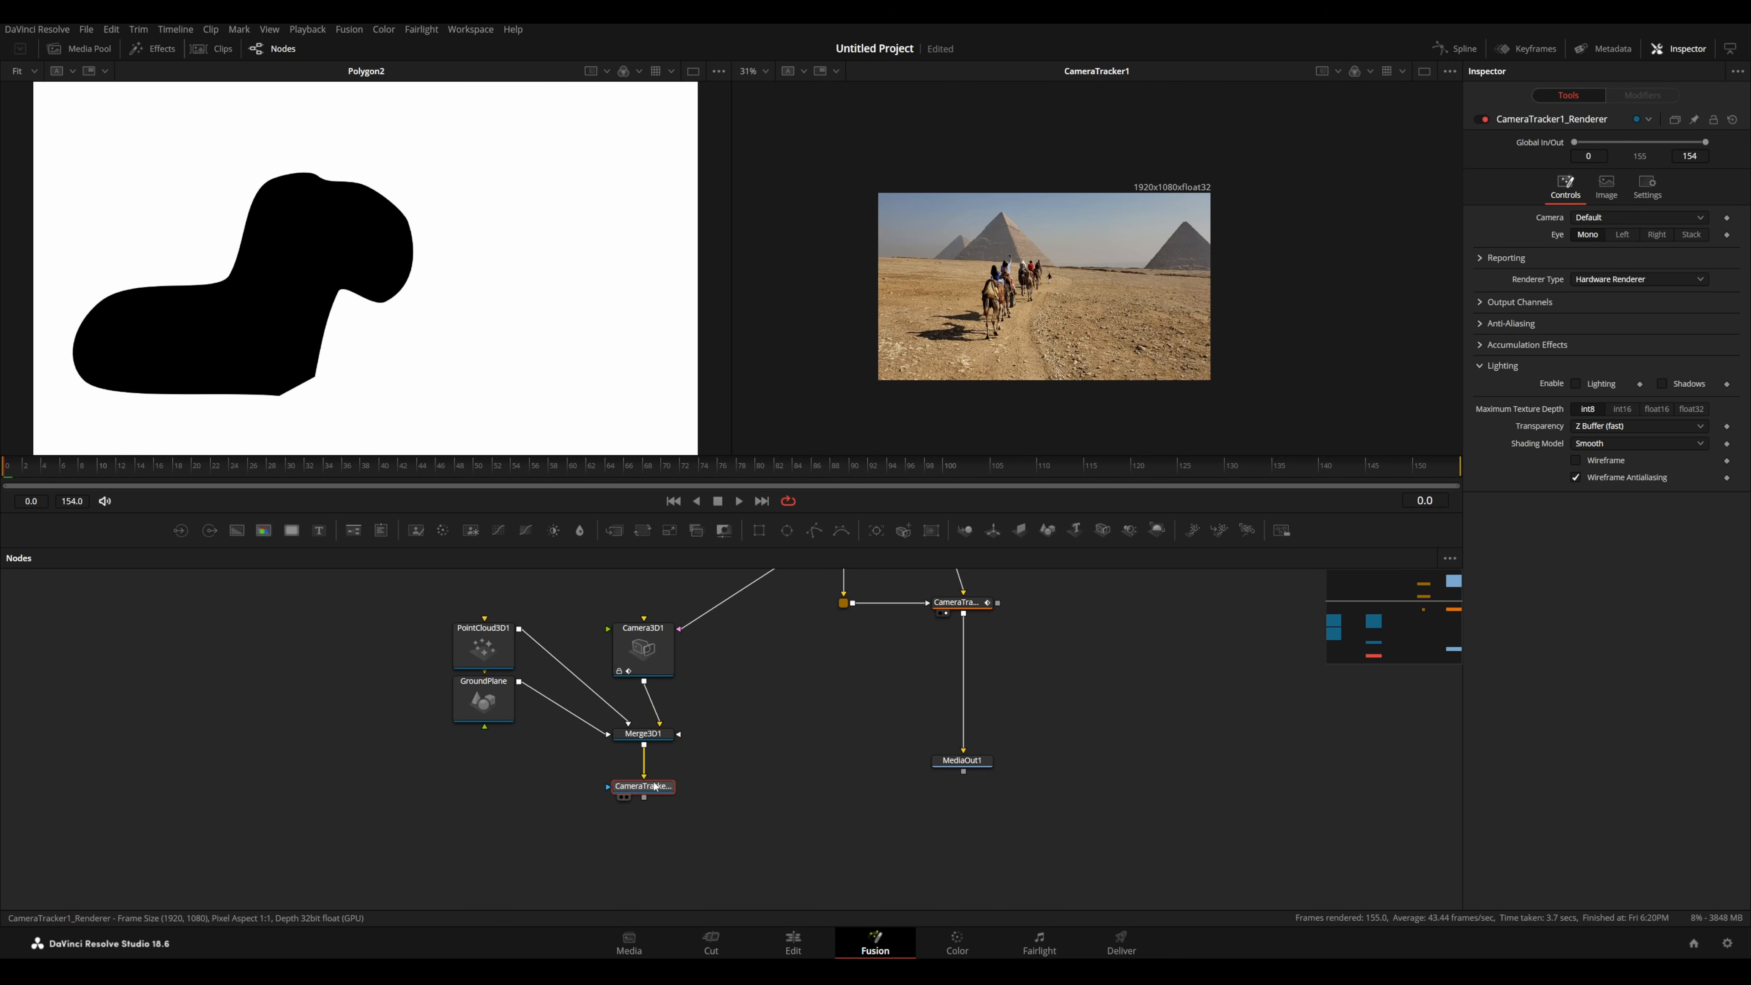
- Display Merge3D1 in the first viewer and examine the solved camera path and point cloud across the timeline
{"action": "left_click", "coordinate": [655, 733]}
{"action": "key", "text": "1"}
{"action": "scroll", "coordinate": [508, 372], "scroll_direction": "up", "scroll_amount": 3}
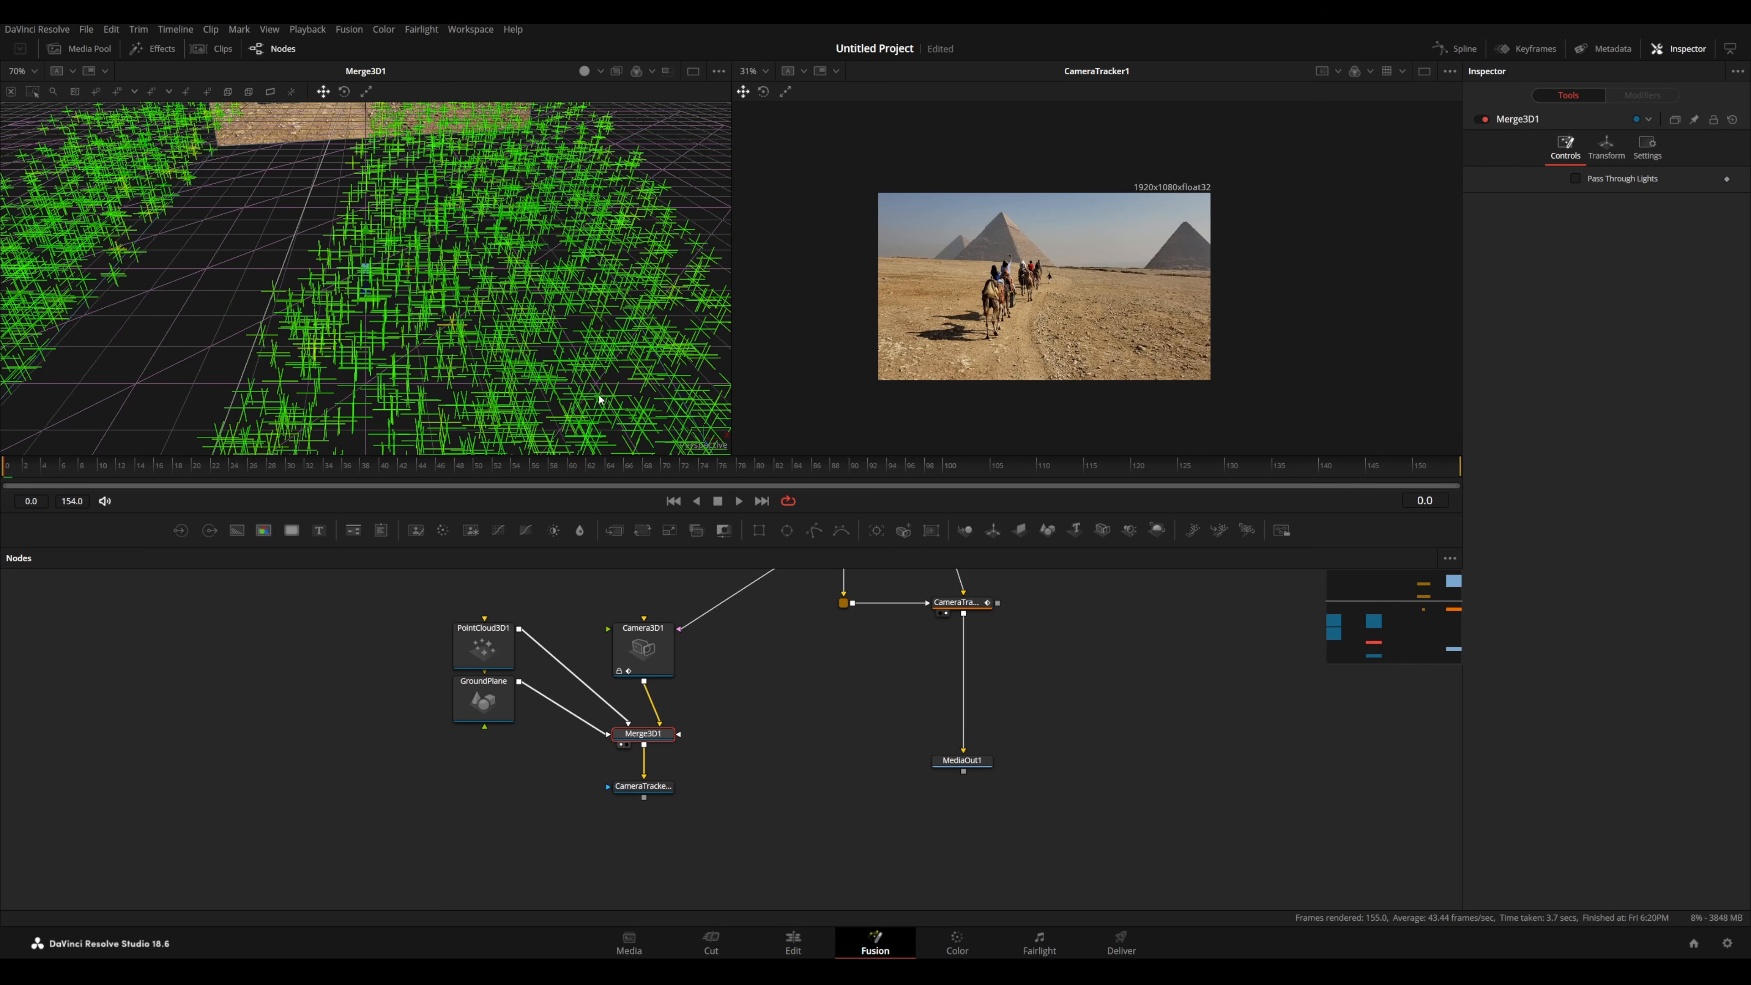
{"action": "scroll", "coordinate": [607, 345], "scroll_direction": "down", "scroll_amount": 5}
{"action": "left_click_drag", "start_coordinate": [607, 344], "coordinate": [441, 317]}
{"action": "scroll", "coordinate": [465, 279], "scroll_direction": "down", "scroll_amount": 2}
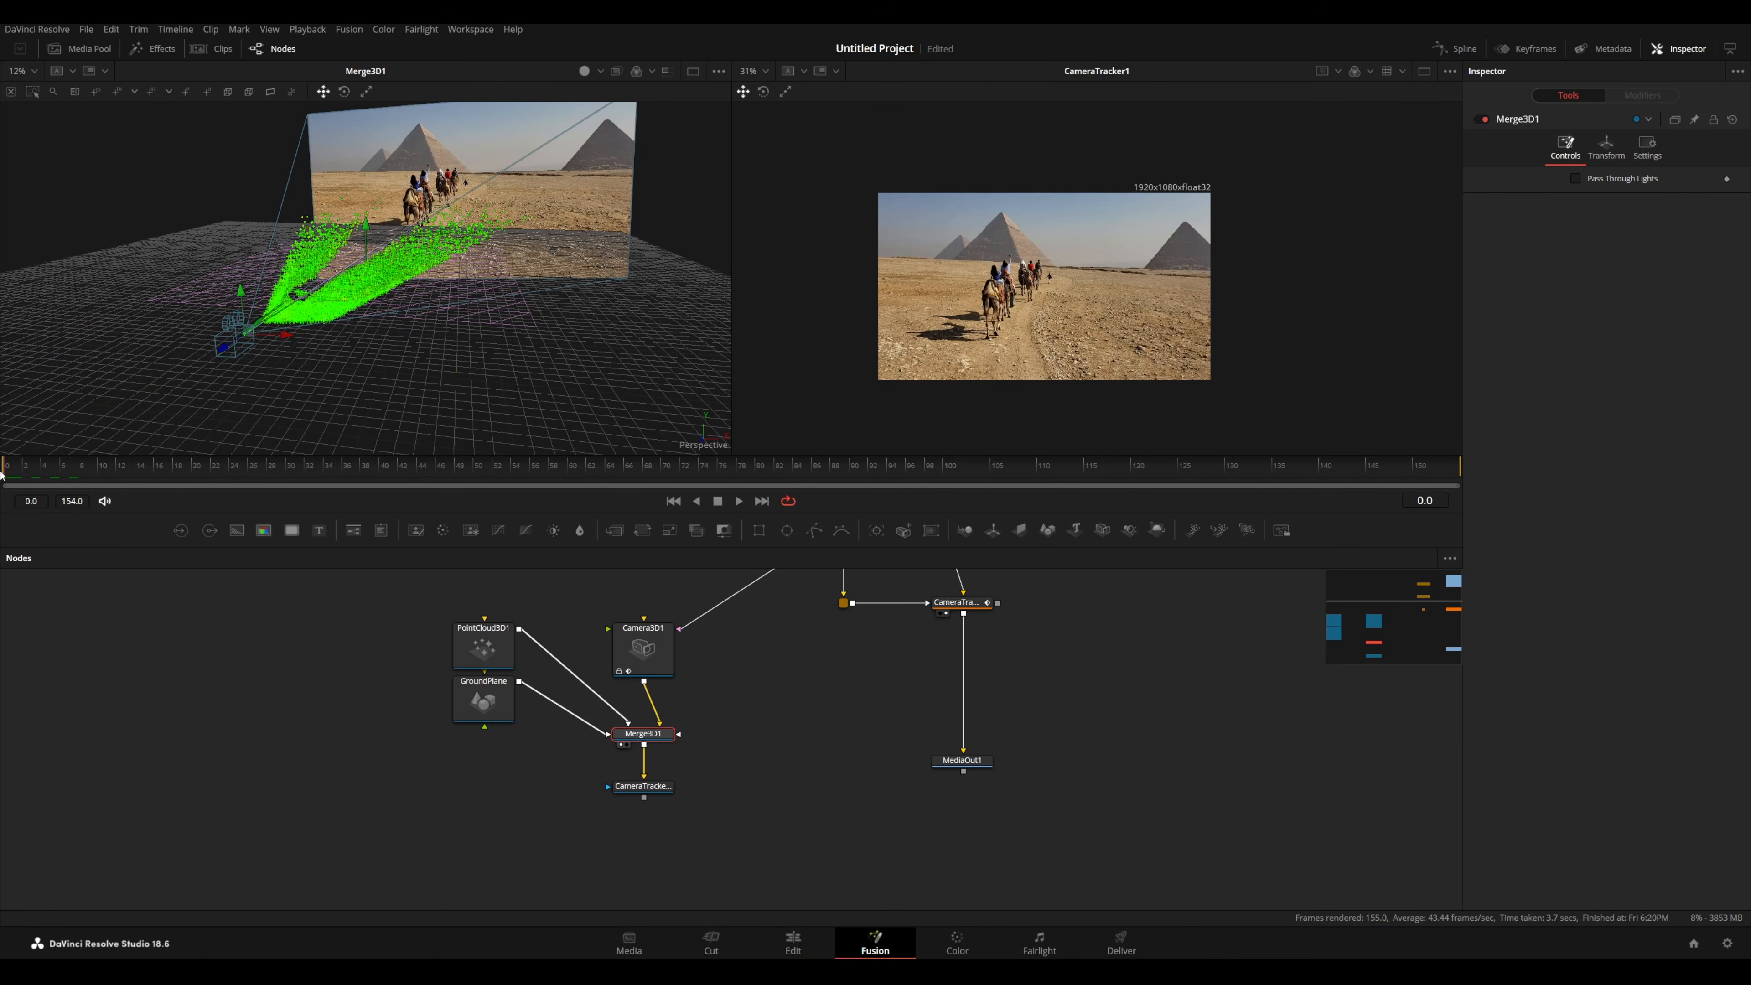
{"action": "left_click_drag", "start_coordinate": [3, 471], "coordinate": [612, 476]}
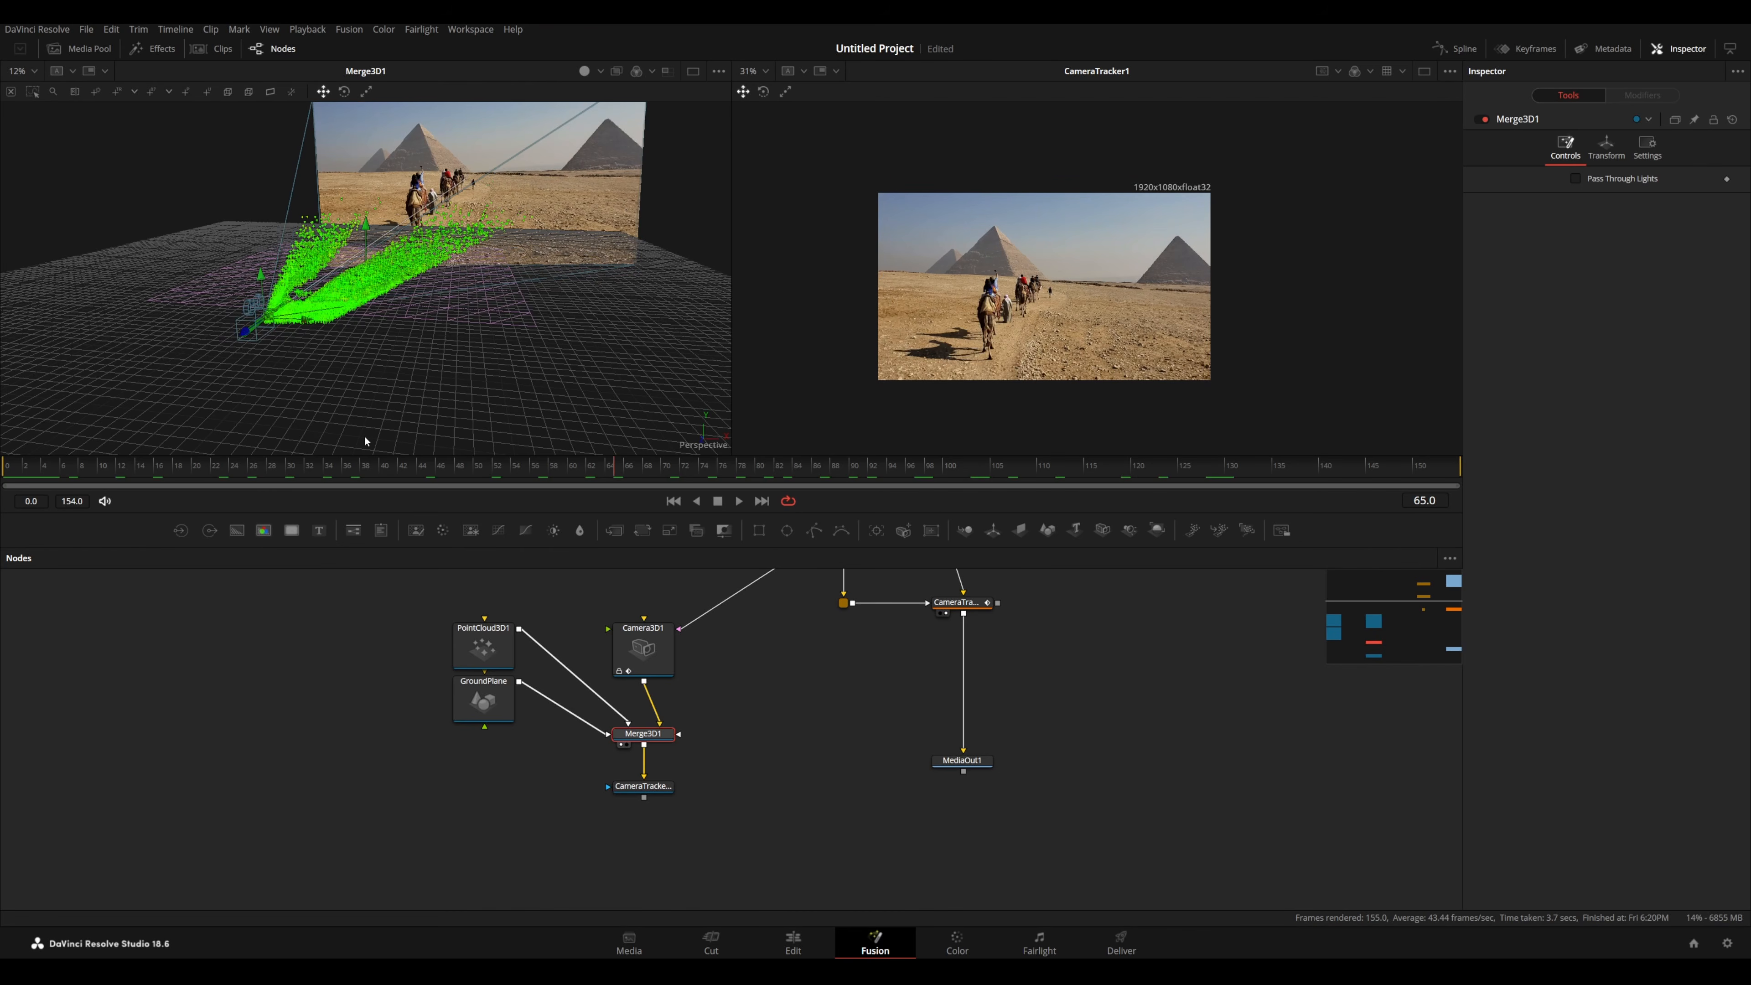
{"action": "left_click_drag", "start_coordinate": [485, 278], "coordinate": [648, 448]}
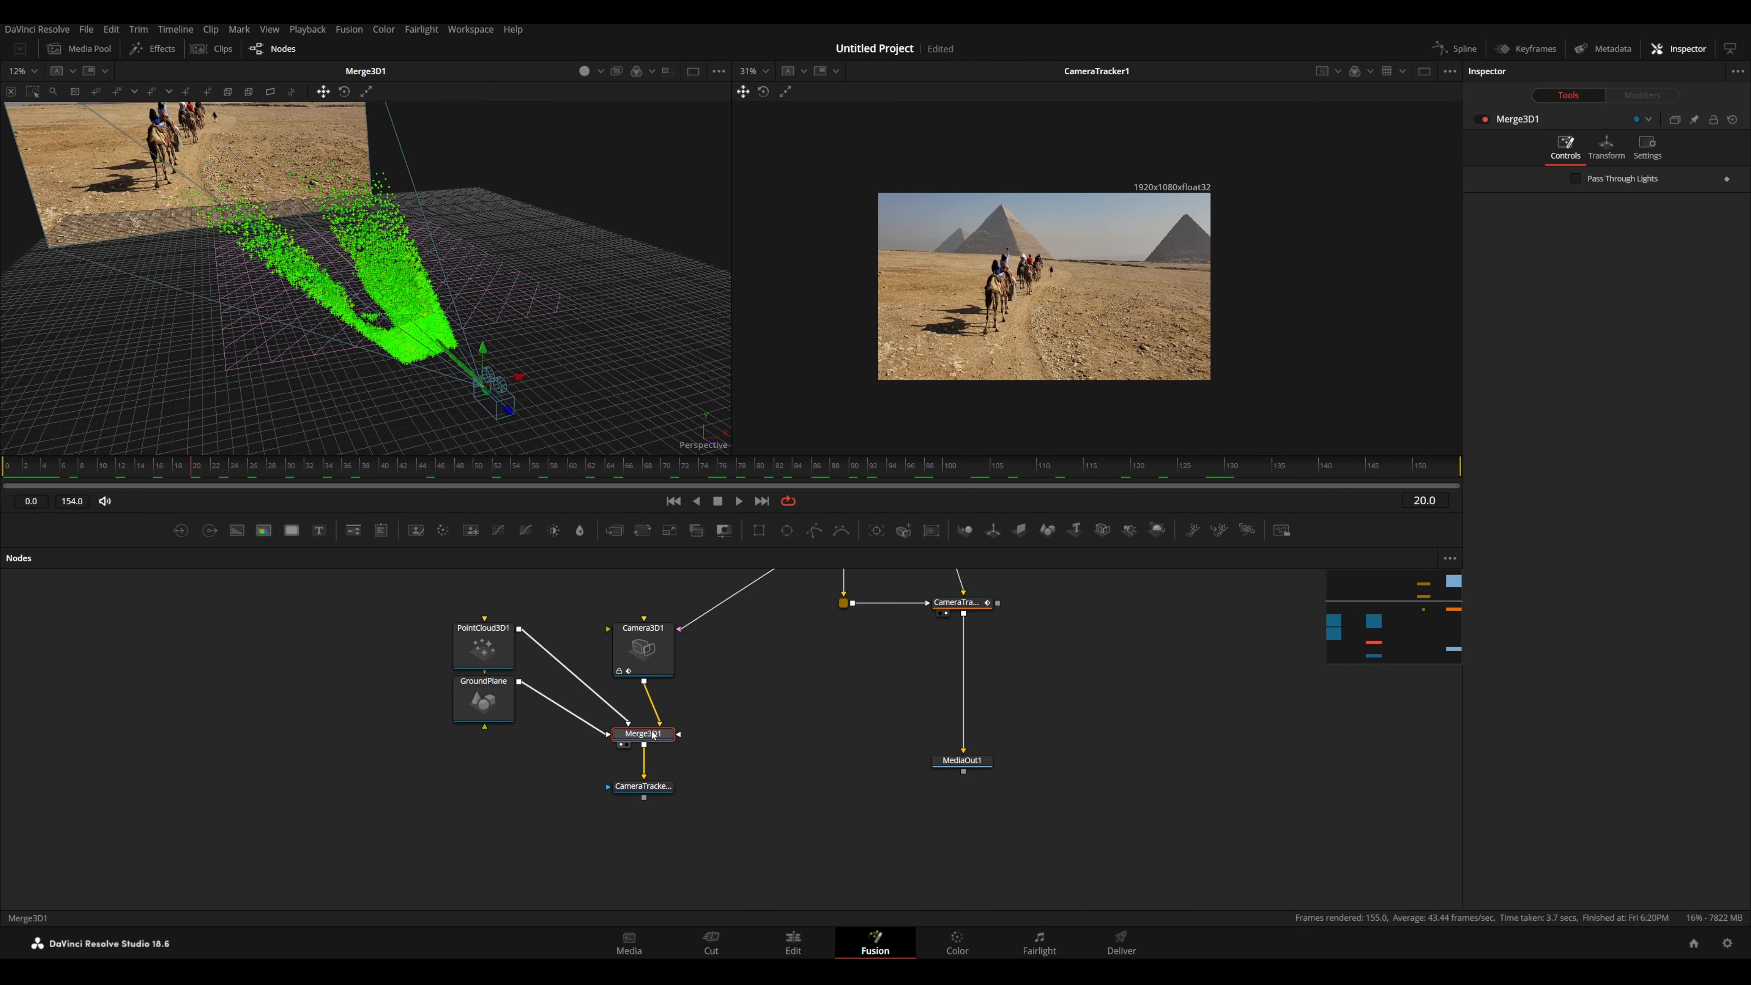
- Display Merge3D1 in the second viewer and look through Camera3D1 there
{"action": "key", "text": "2"}
{"action": "scroll", "coordinate": [1041, 276], "scroll_direction": "down", "scroll_amount": 3}
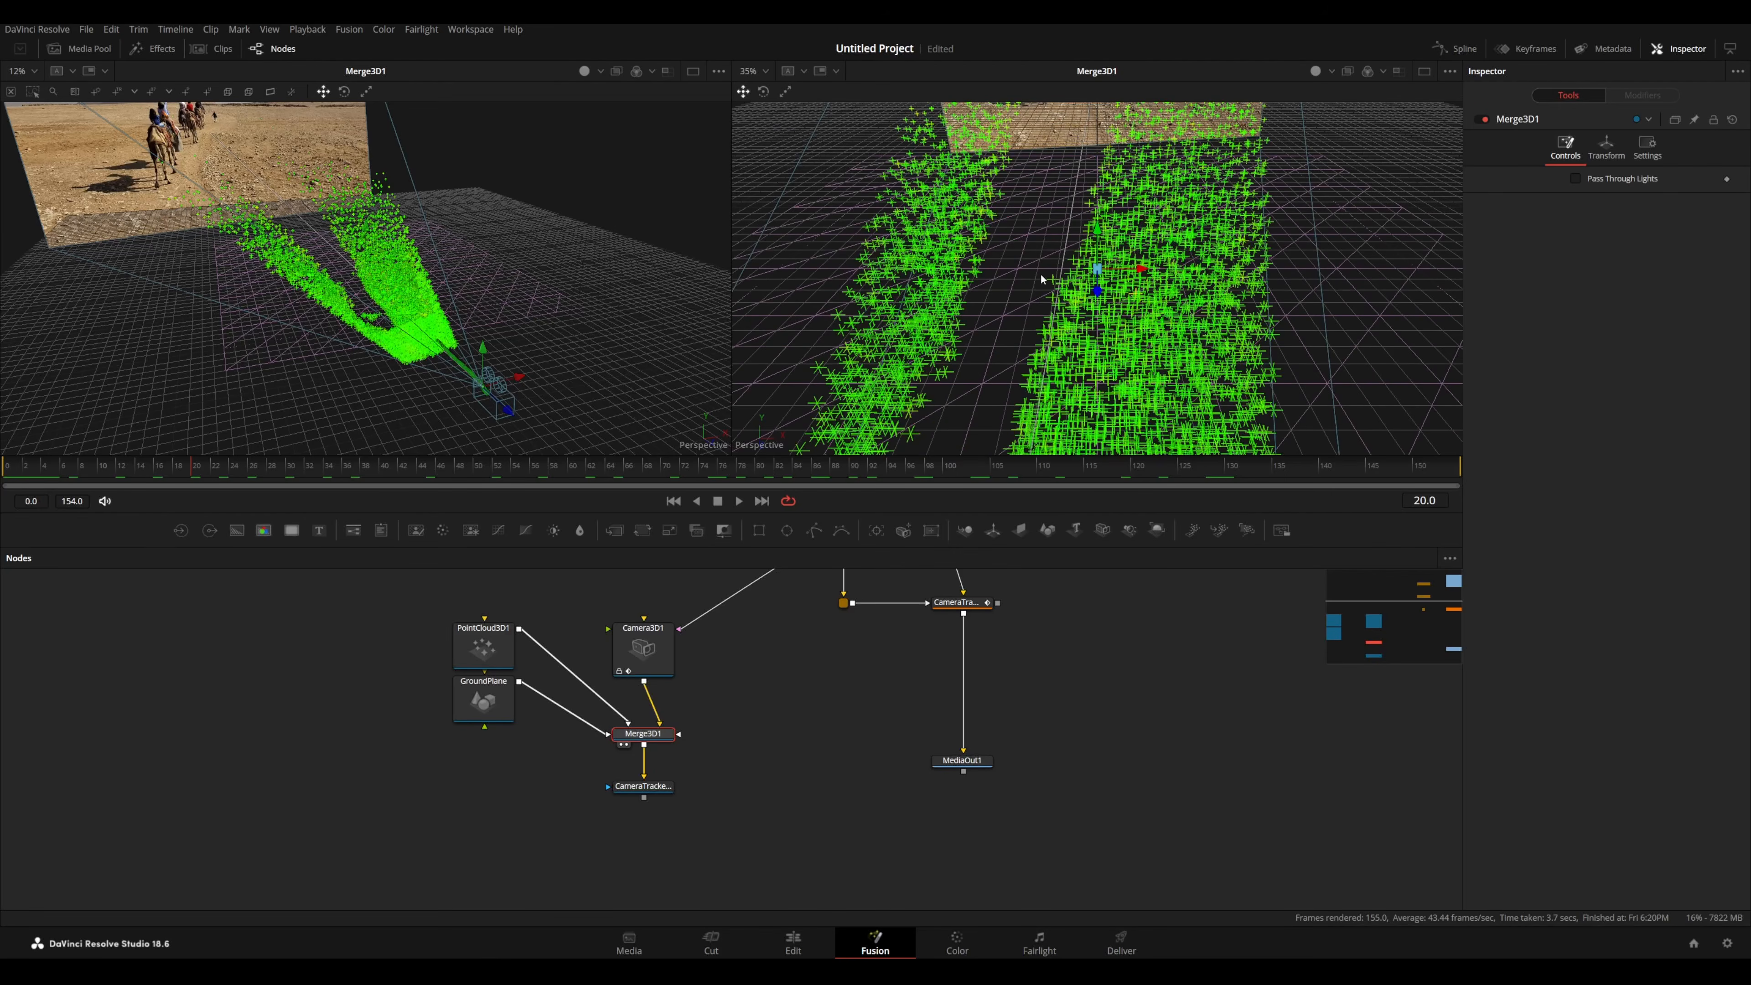
{"action": "right_click", "coordinate": [1040, 278]}
{"action": "mouse_move", "coordinate": [1084, 407]}
{"action": "mouse_move", "coordinate": [1091, 374]}
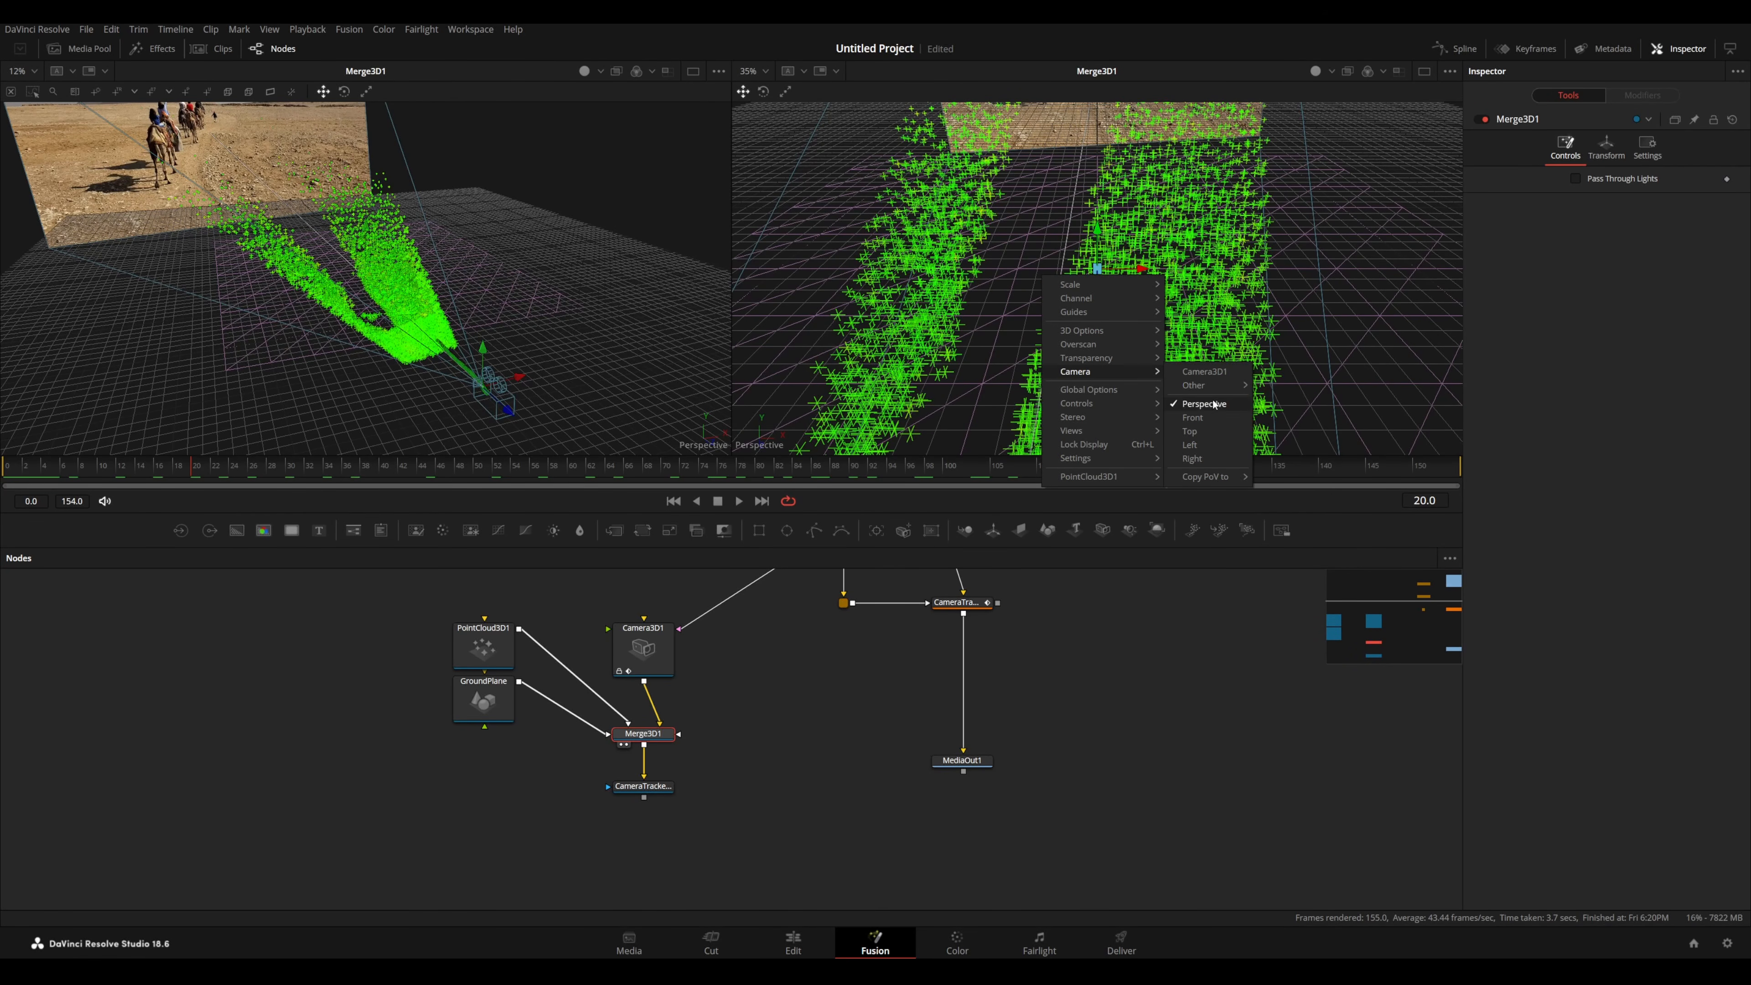
{"action": "left_click", "coordinate": [1205, 373]}
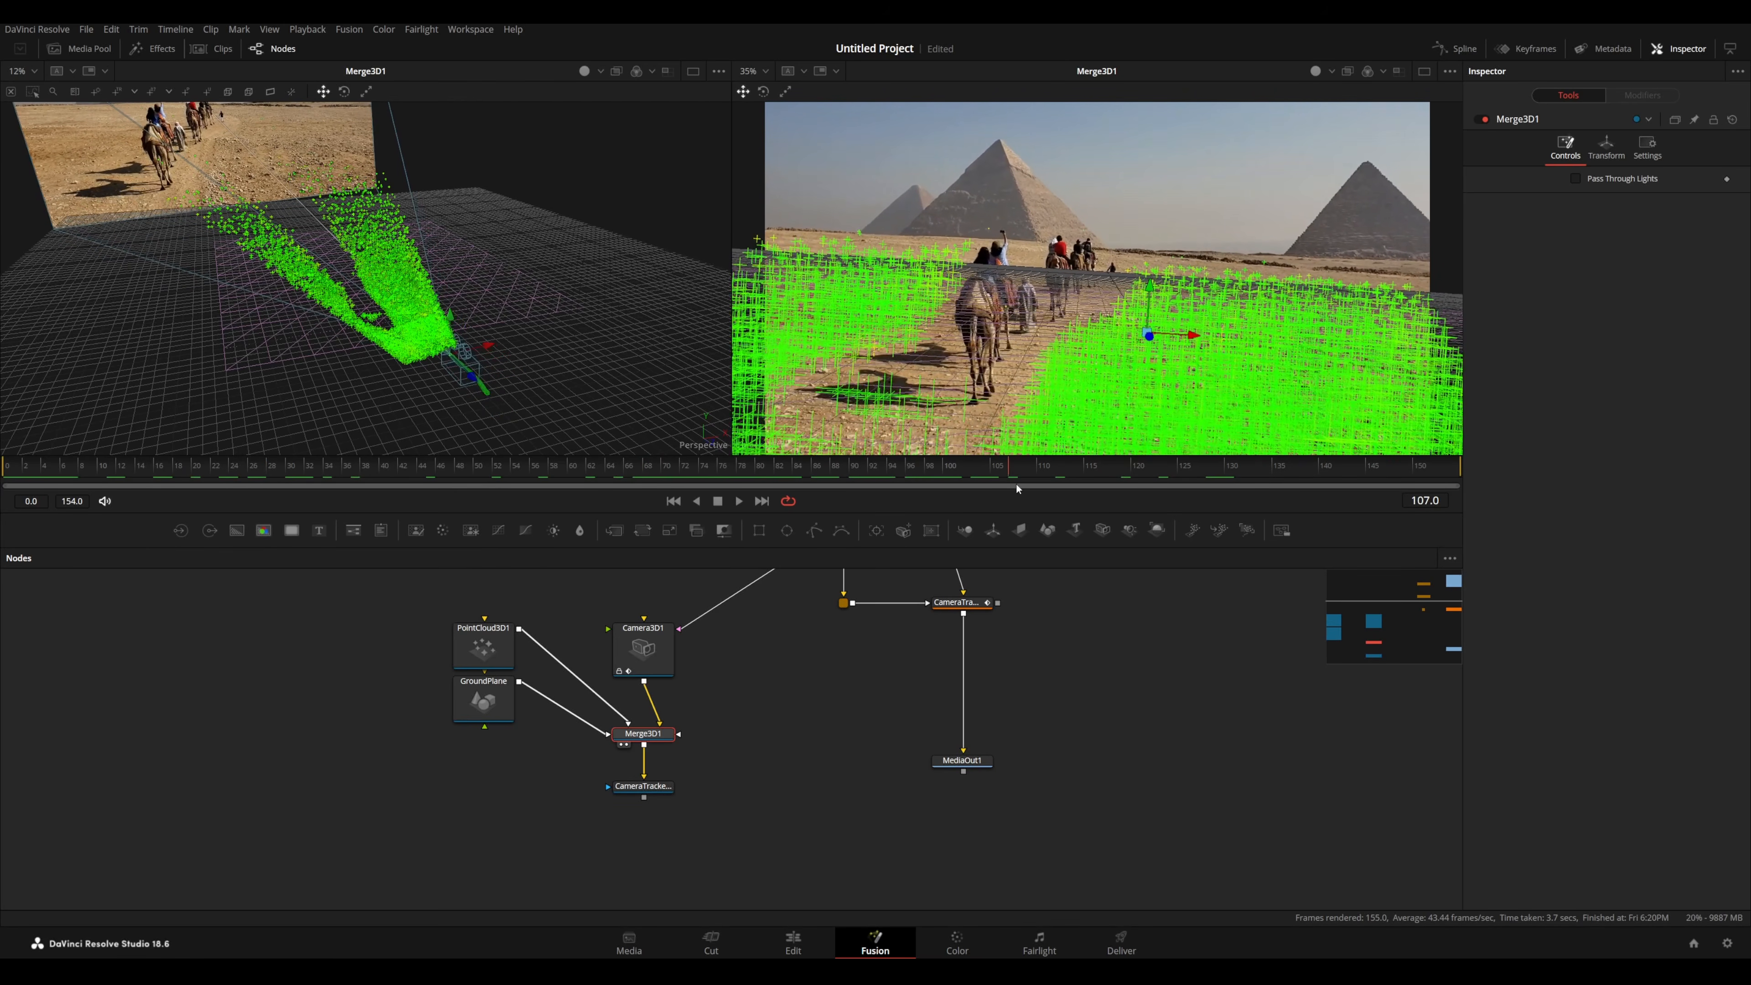
- Select the distant sand points near the horizon and examine where they lie in the perspective view
{"action": "left_click_drag", "start_coordinate": [1137, 262], "coordinate": [1264, 304]}
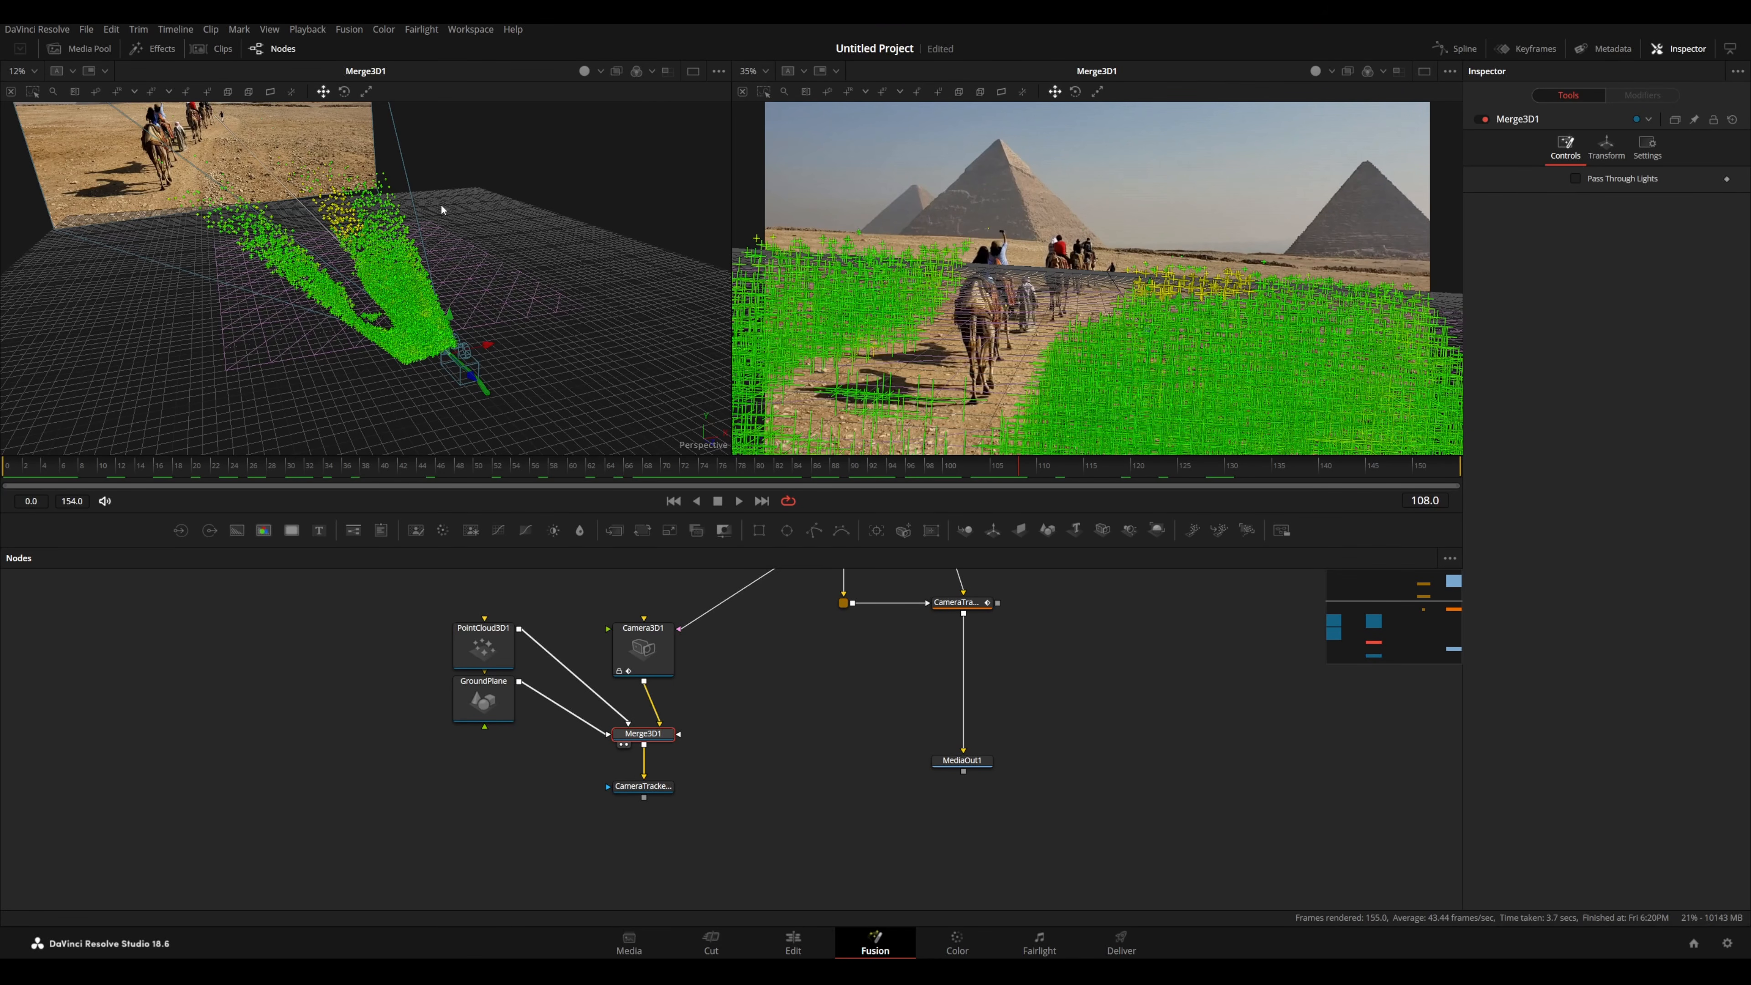
{"action": "left_click_drag", "start_coordinate": [442, 210], "coordinate": [419, 347]}
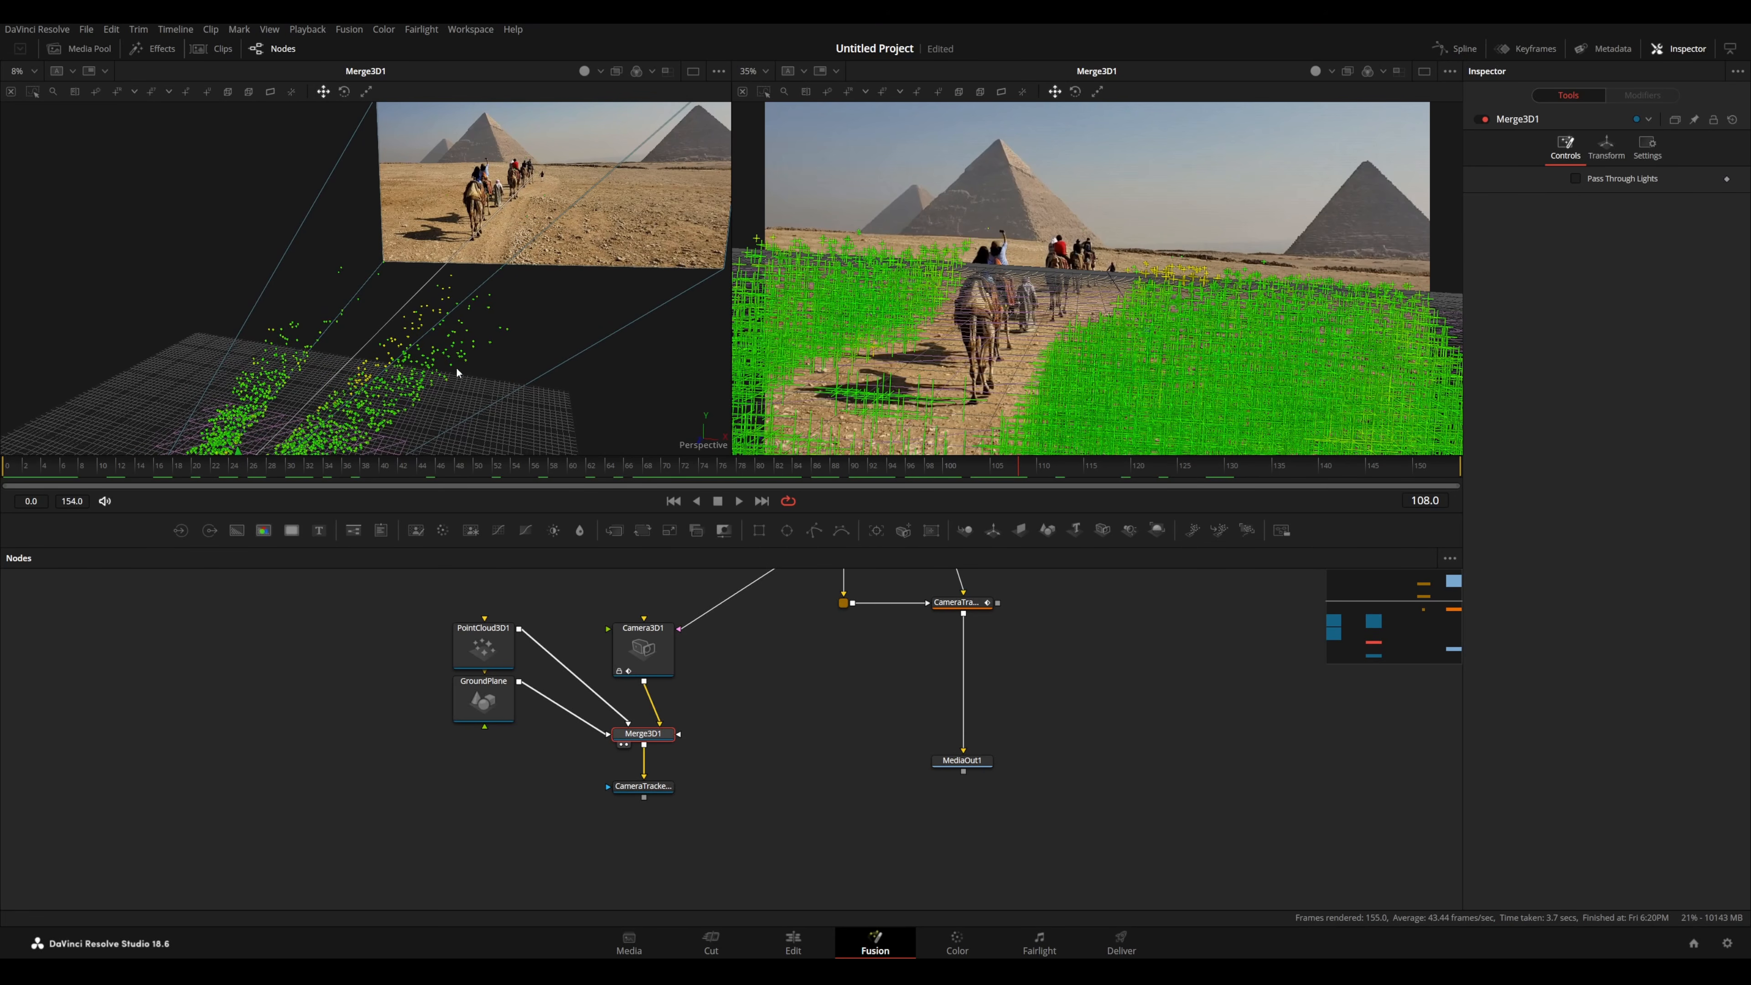
{"action": "left_click_drag", "start_coordinate": [384, 335], "coordinate": [358, 331]}
- Add a Shape3D node connected to Merge3D1 and set its shape to Cube
{"action": "scroll", "coordinate": [1117, 619], "scroll_direction": "down", "scroll_amount": 2}
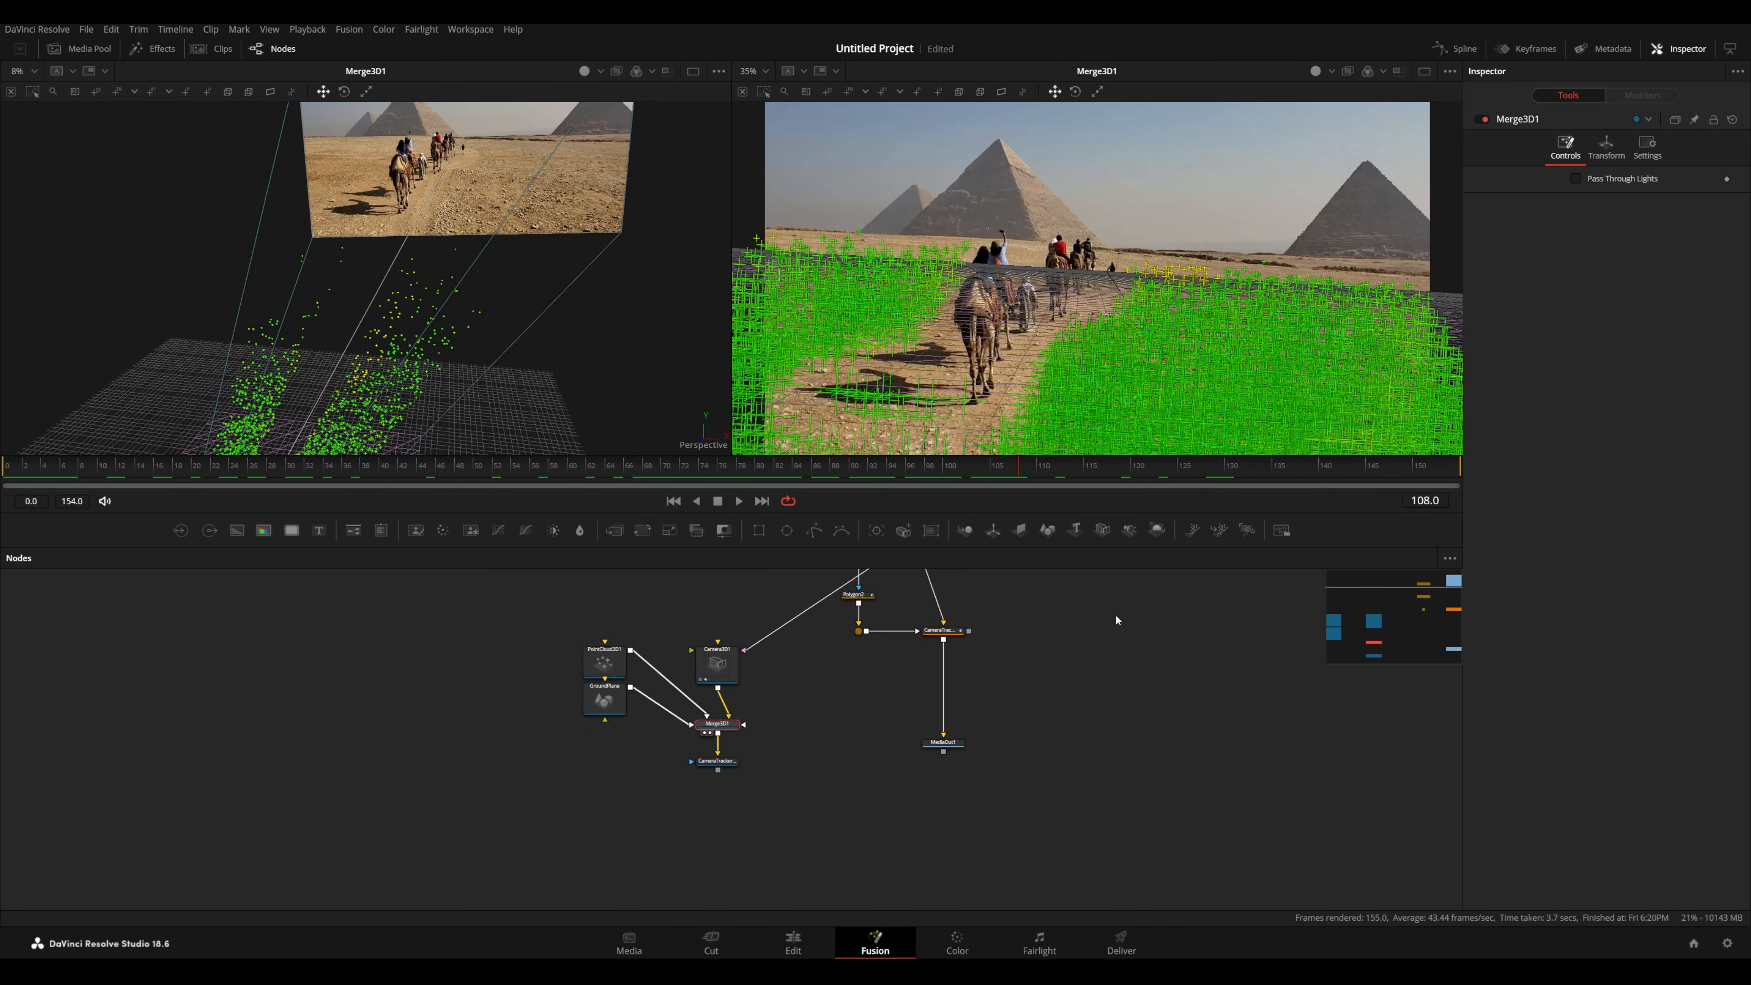
{"action": "left_click_drag", "start_coordinate": [1041, 538], "coordinate": [704, 734]}
{"action": "left_click", "coordinate": [1606, 178]}
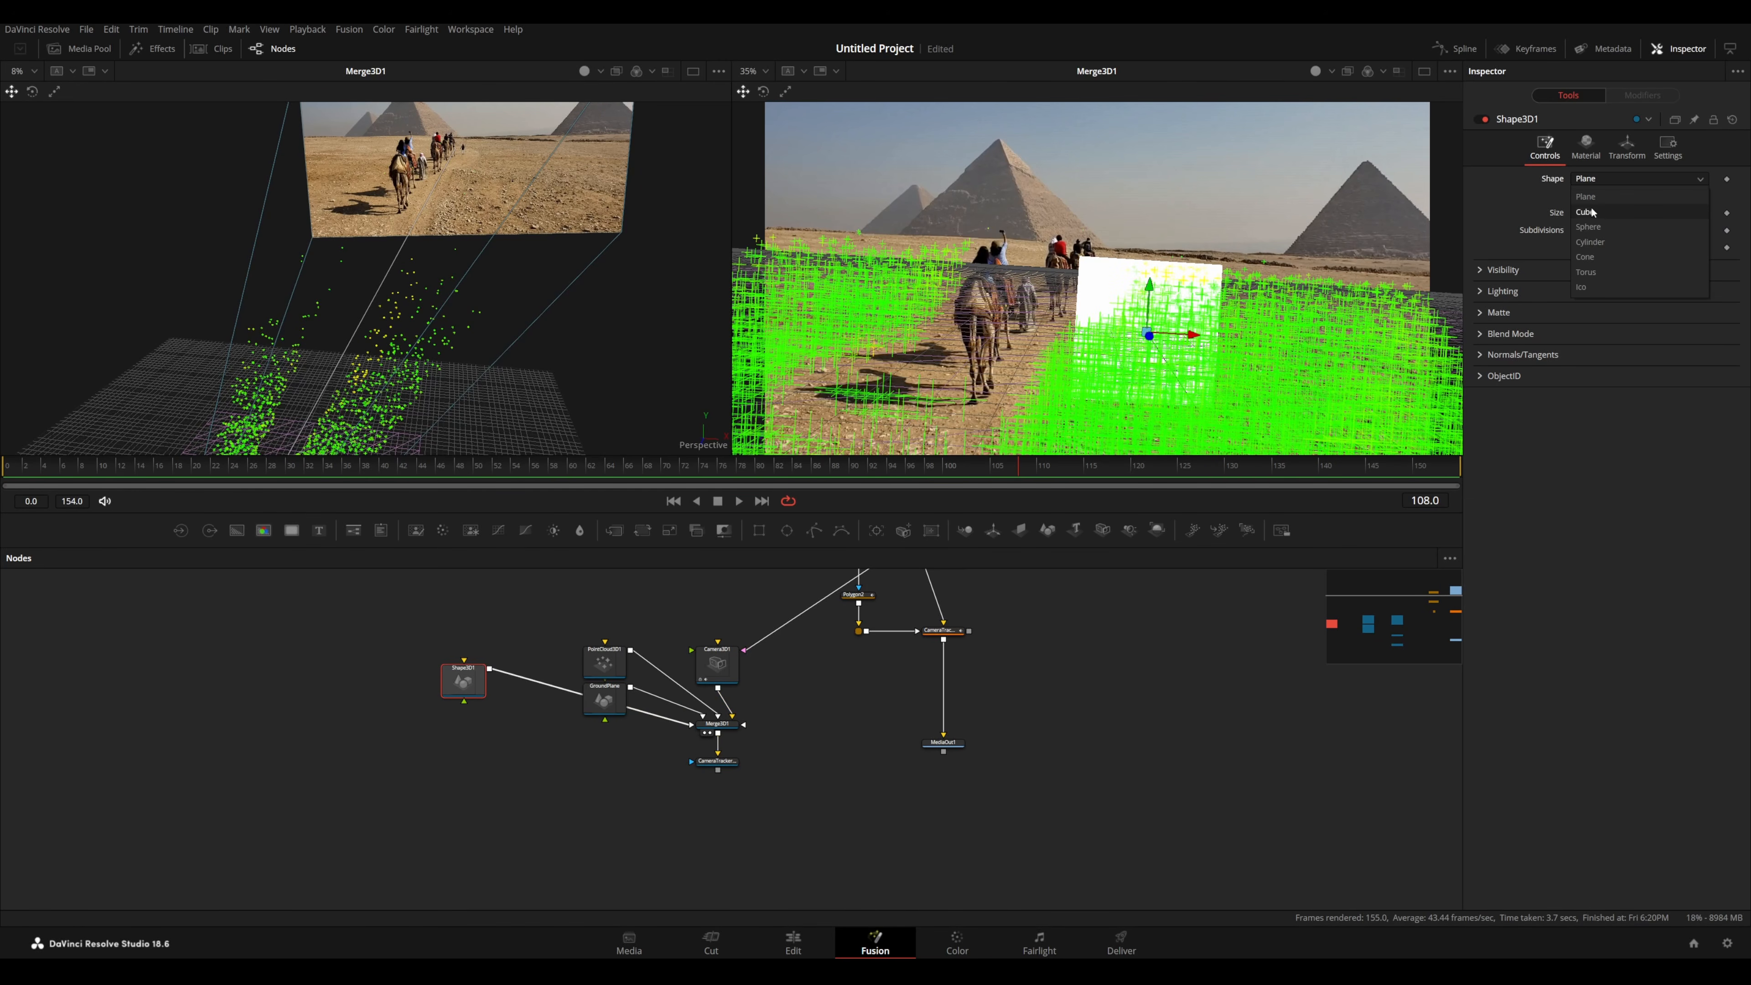
{"action": "left_click", "coordinate": [1585, 211]}
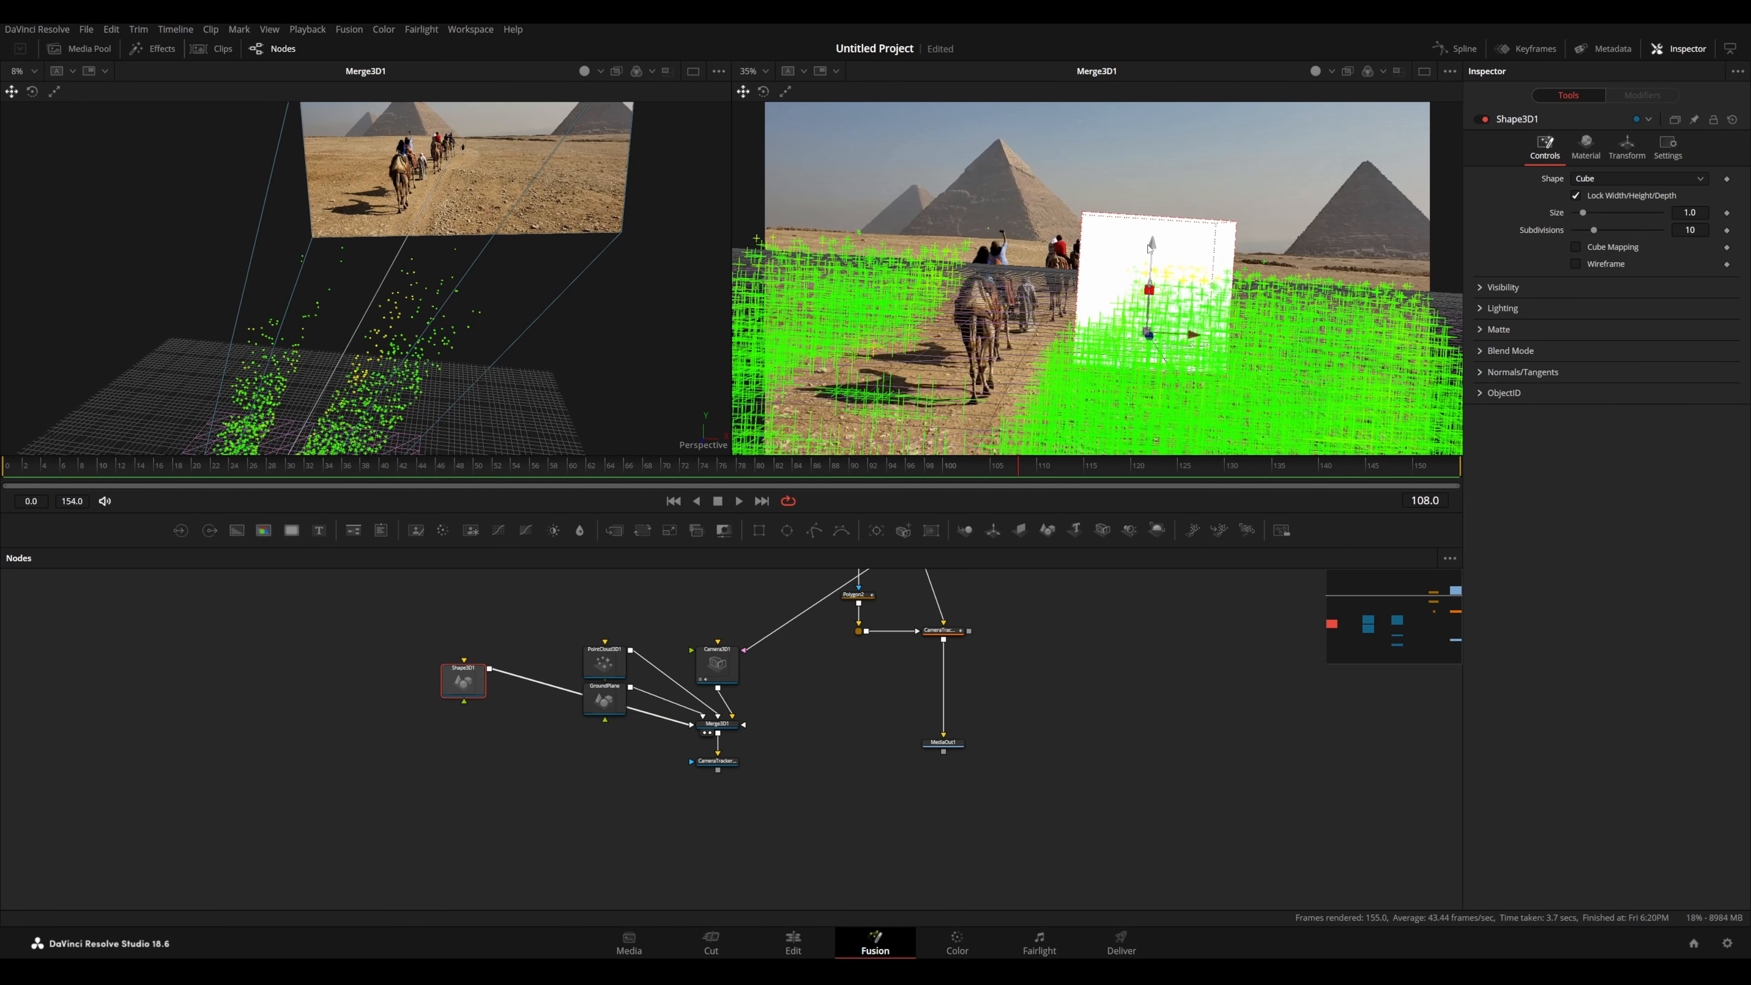
- Move the cube back to the far end of the point cloud, beyond the sand beside the camel riders
{"action": "scroll", "coordinate": [468, 348], "scroll_direction": "down", "scroll_amount": 3}
{"action": "mouse_move", "coordinate": [468, 349]}
{"action": "left_mouse_down"}
{"action": "mouse_move", "coordinate": [316, 371]}
{"action": "mouse_move", "coordinate": [591, 258]}
{"action": "mouse_move", "coordinate": [594, 290]}
{"action": "mouse_move", "coordinate": [443, 351]}
{"action": "left_mouse_up"}
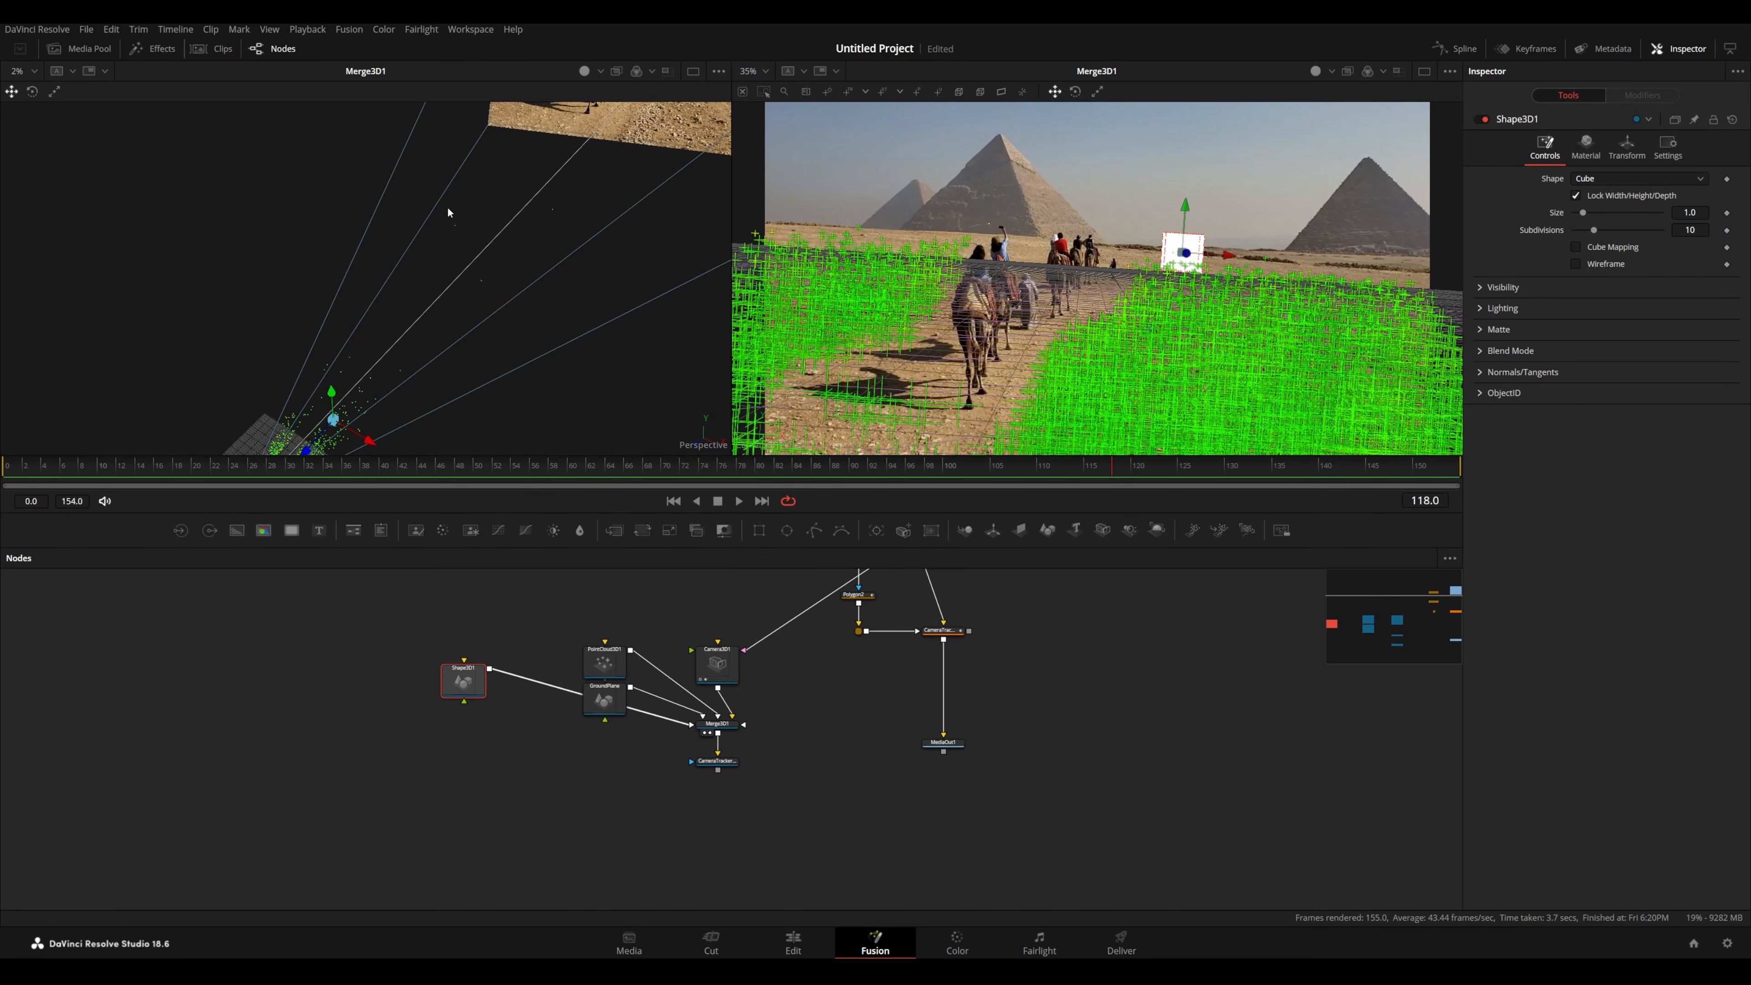
{"action": "left_click", "coordinate": [456, 228]}
{"action": "left_click_drag", "start_coordinate": [449, 225], "coordinate": [449, 337]}
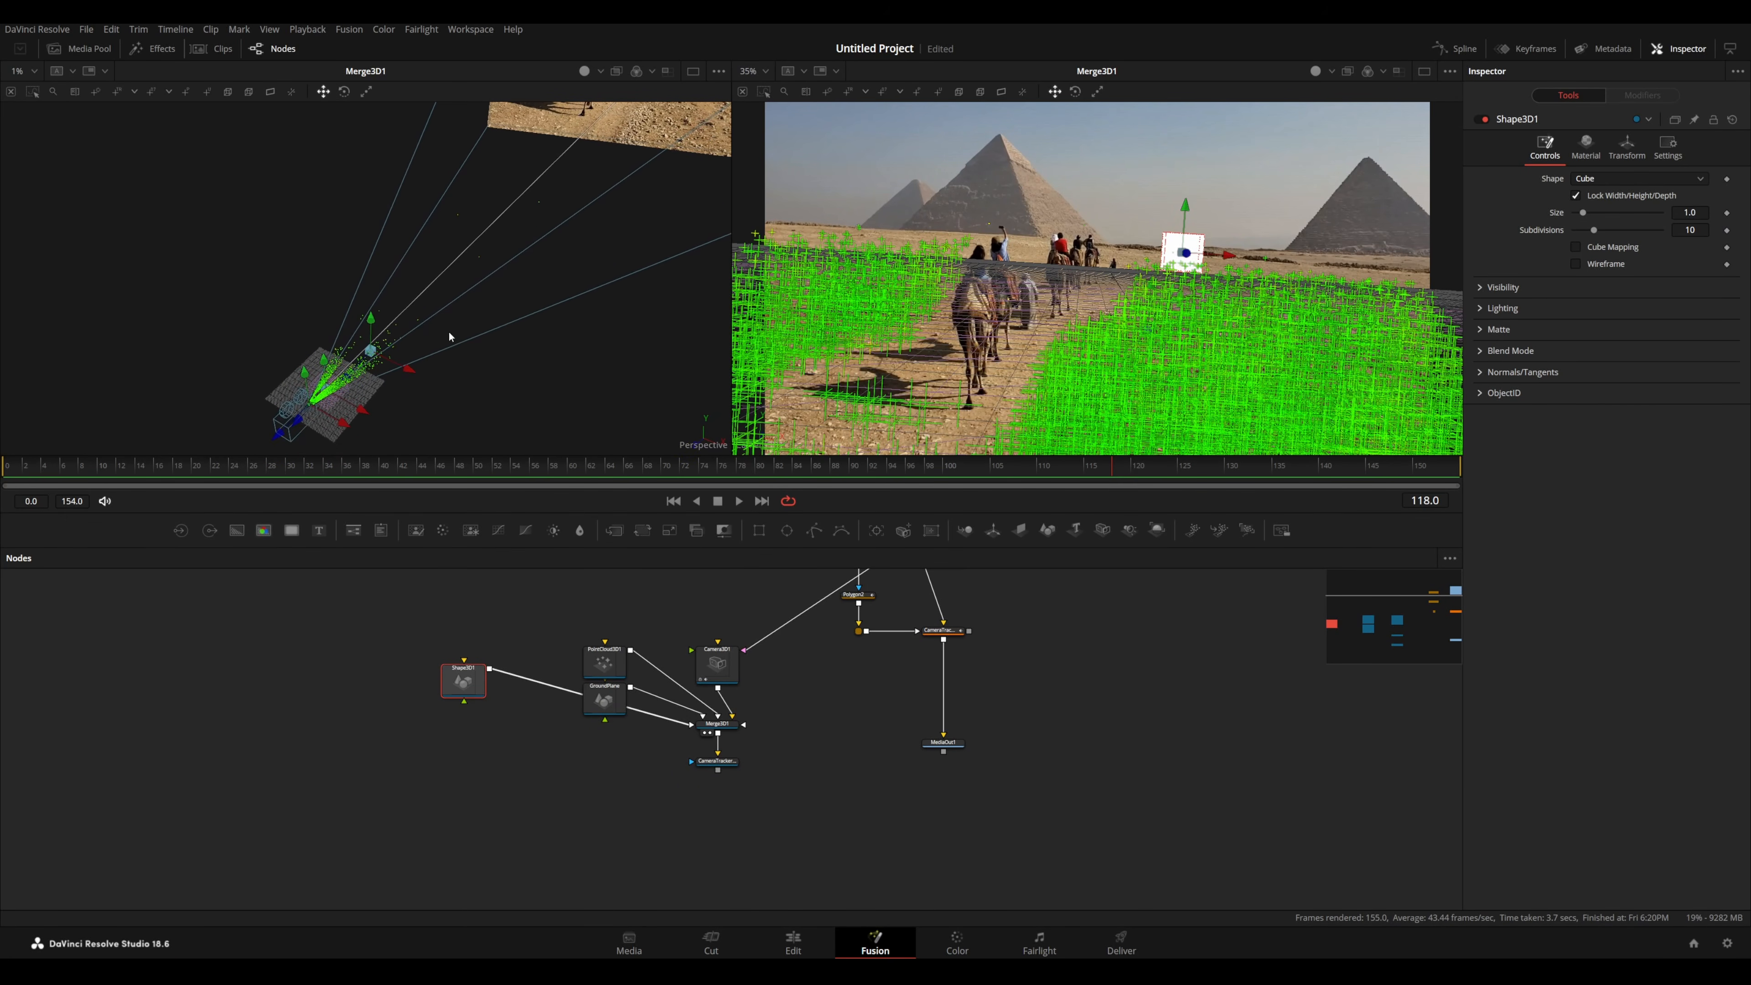
- Duplicate the cube node as a separate copy and connect it directly to Merge3D1
{"action": "key", "text": "ctrl+v"}
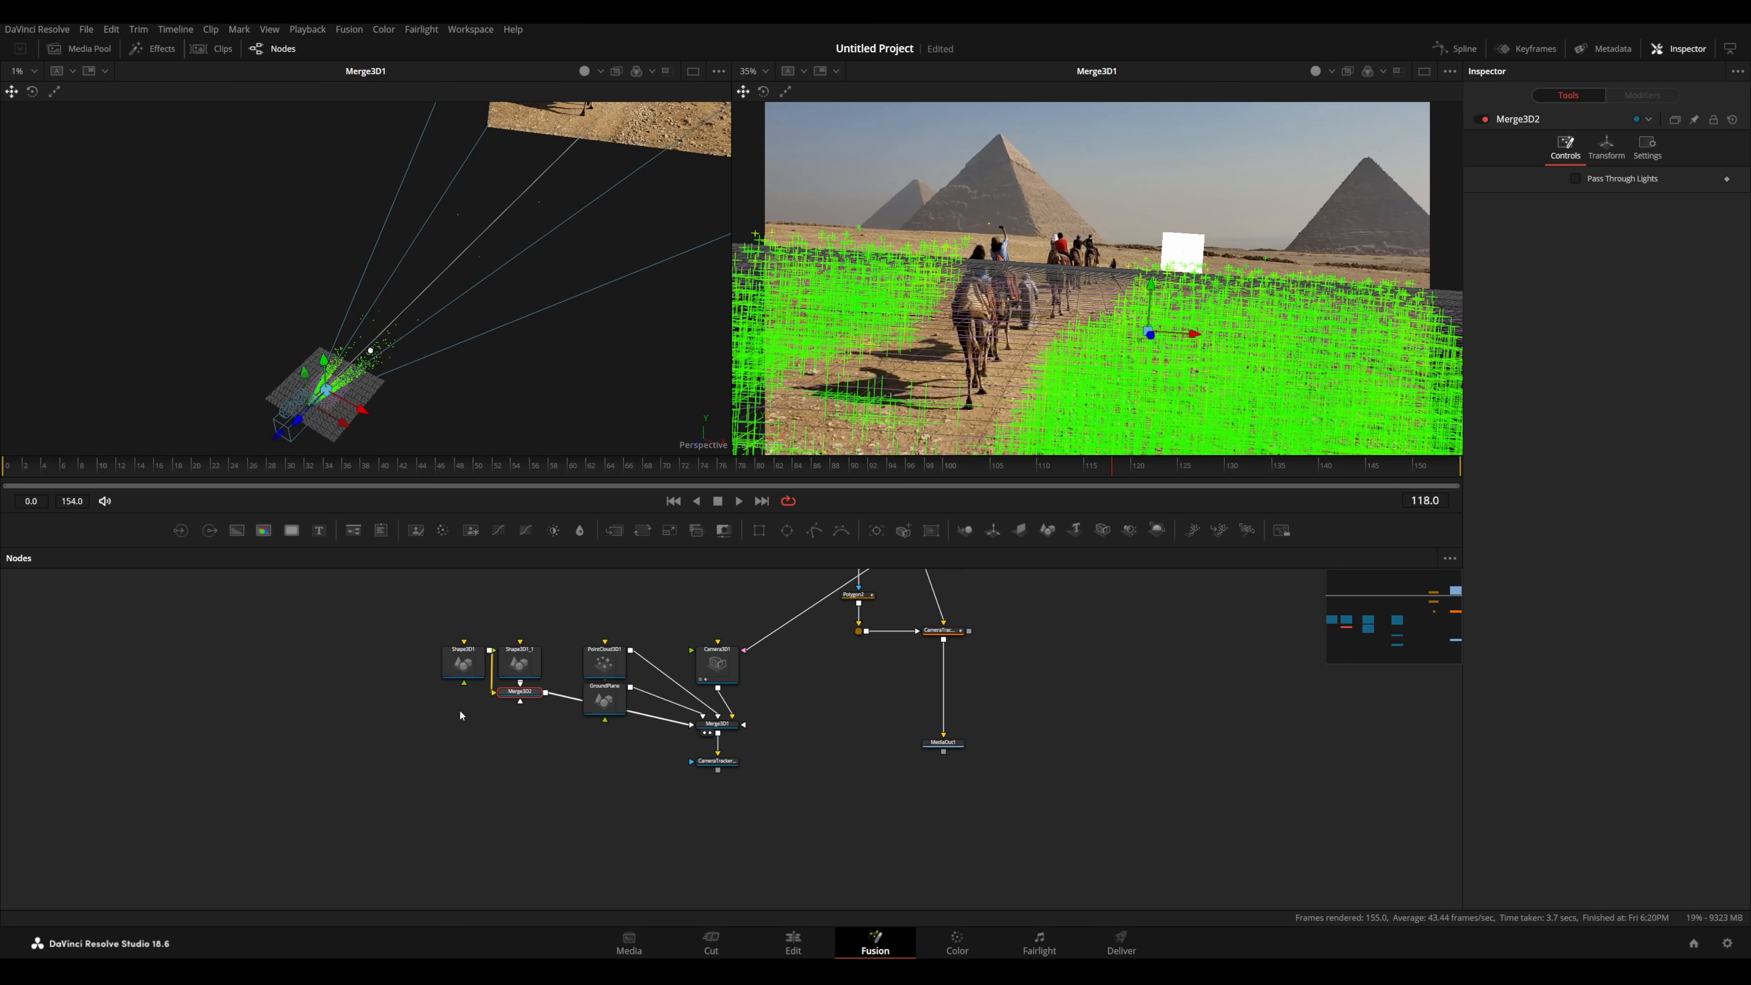
{"action": "key", "text": "ctrl+z"}
{"action": "left_click", "coordinate": [477, 673]}
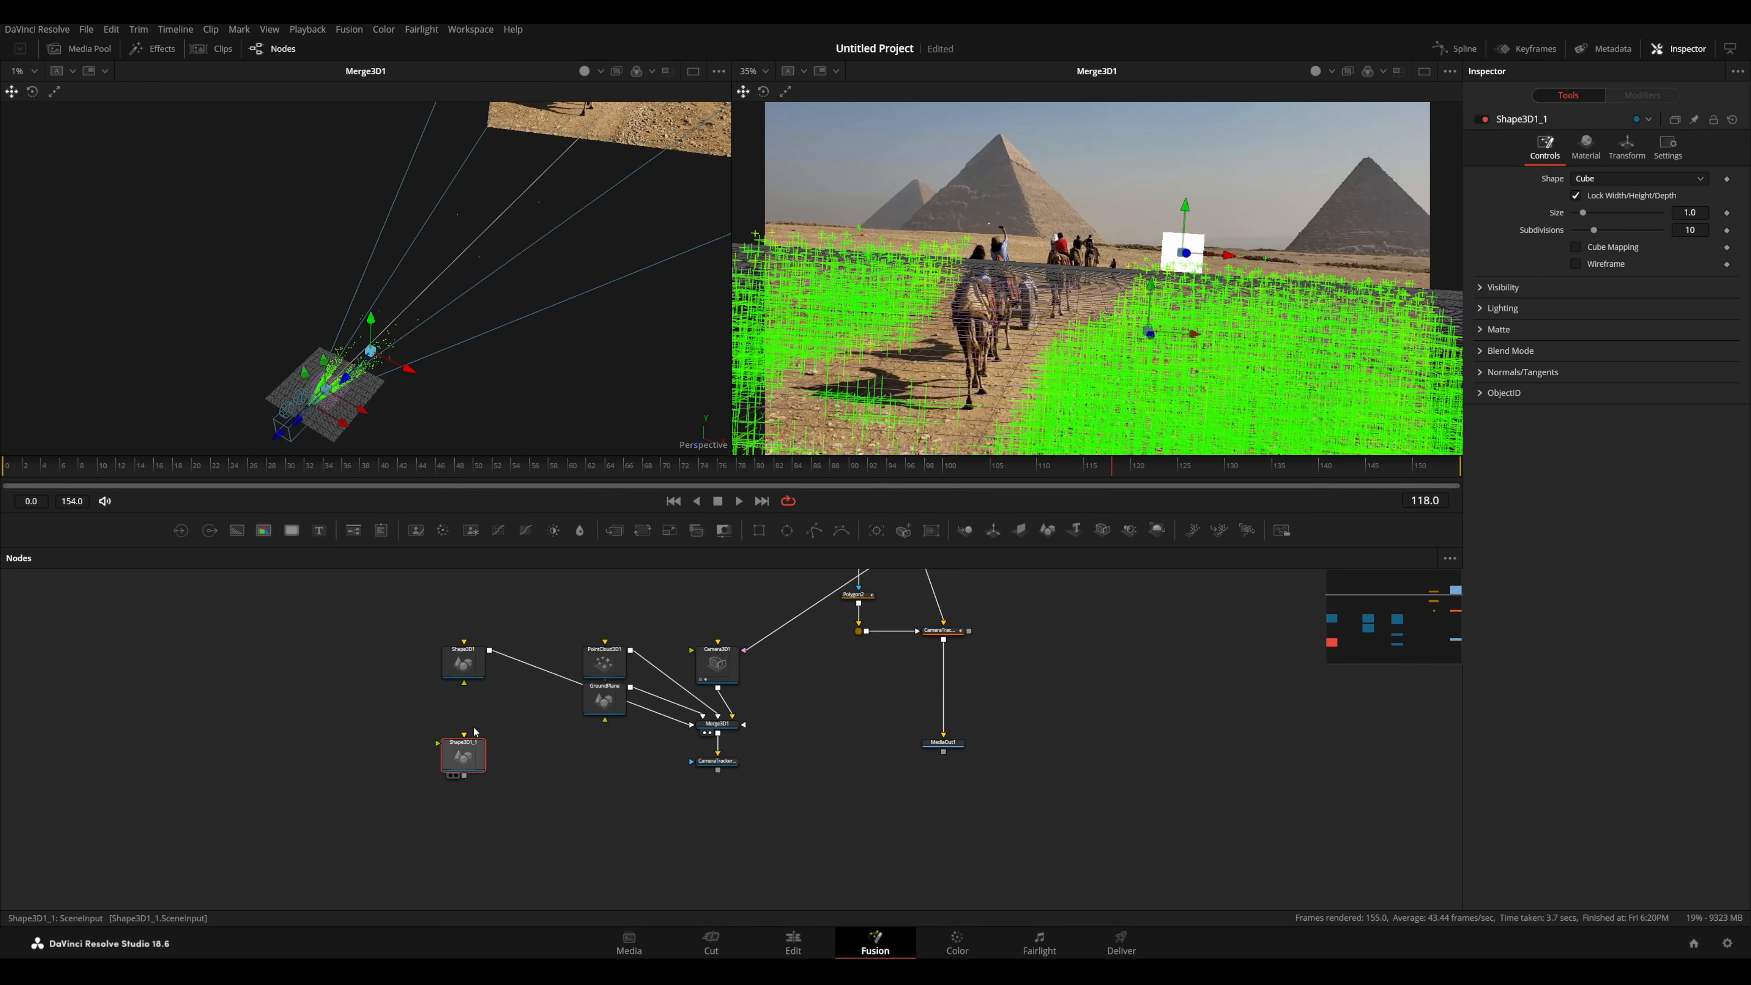
{"action": "key", "text": "ctrl+v"}
{"action": "left_click_drag", "start_coordinate": [463, 738], "coordinate": [741, 725]}
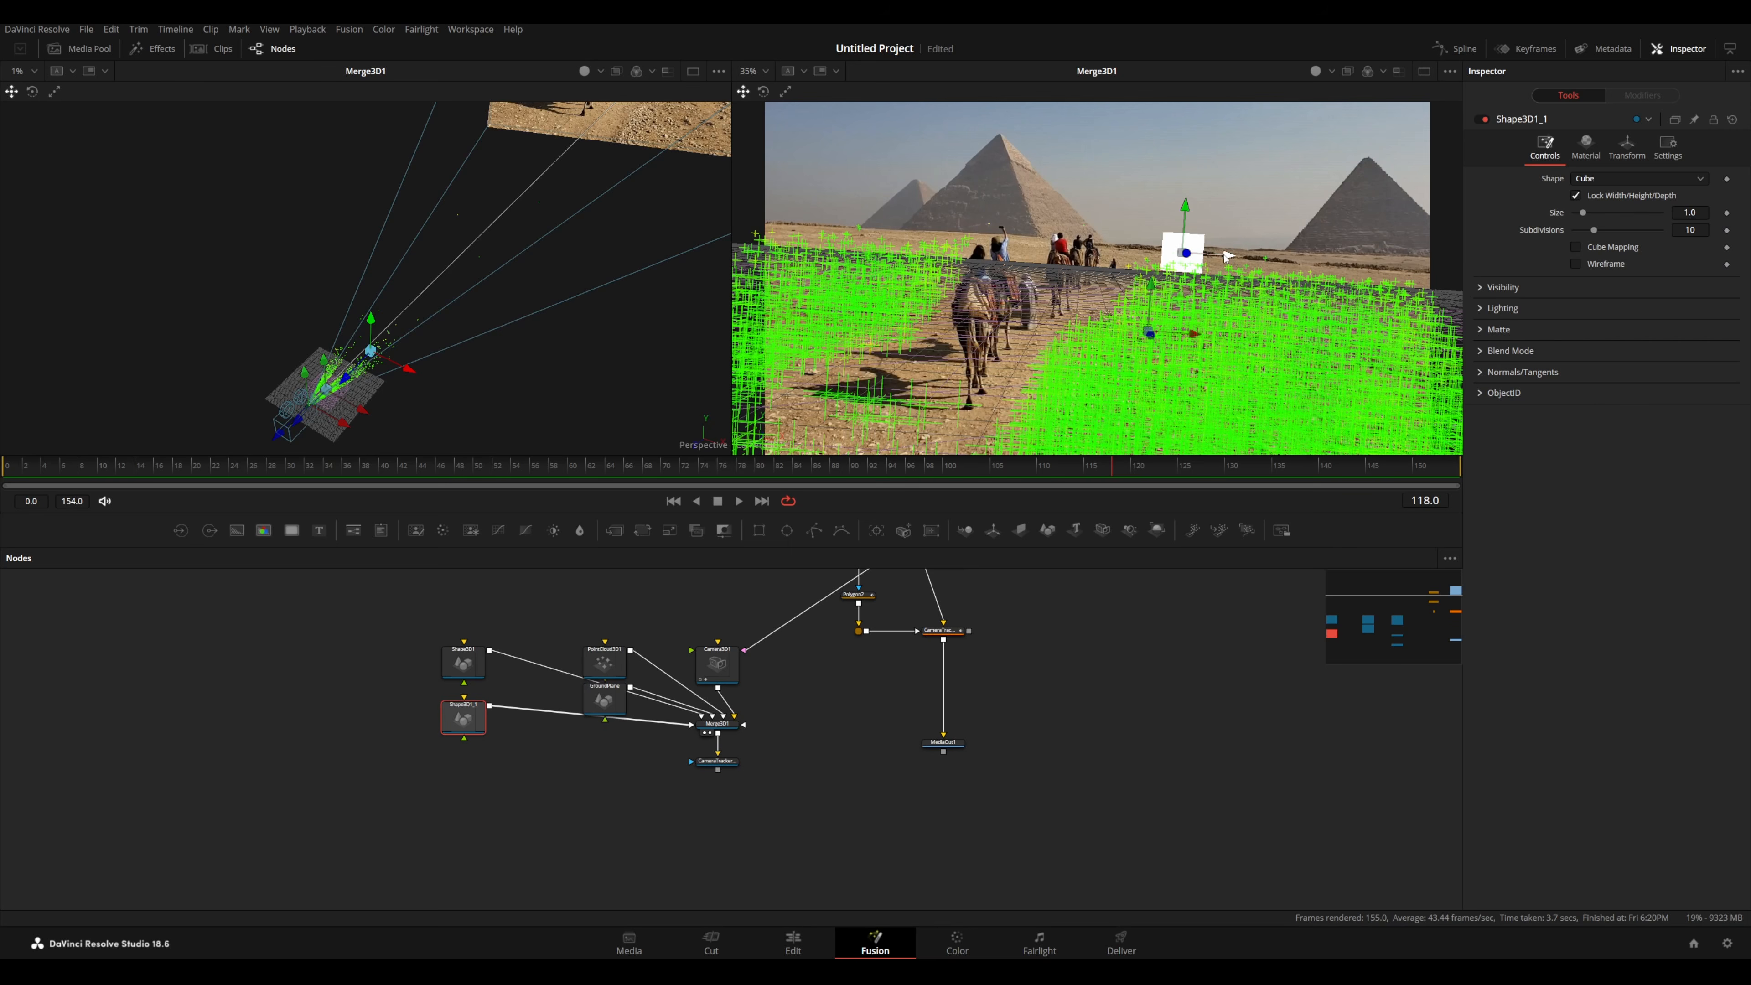
- Move the copied cube far back in front of the large central pyramid and enlarge it to about 9.45
{"action": "left_click_drag", "start_coordinate": [1226, 257], "coordinate": [977, 241]}
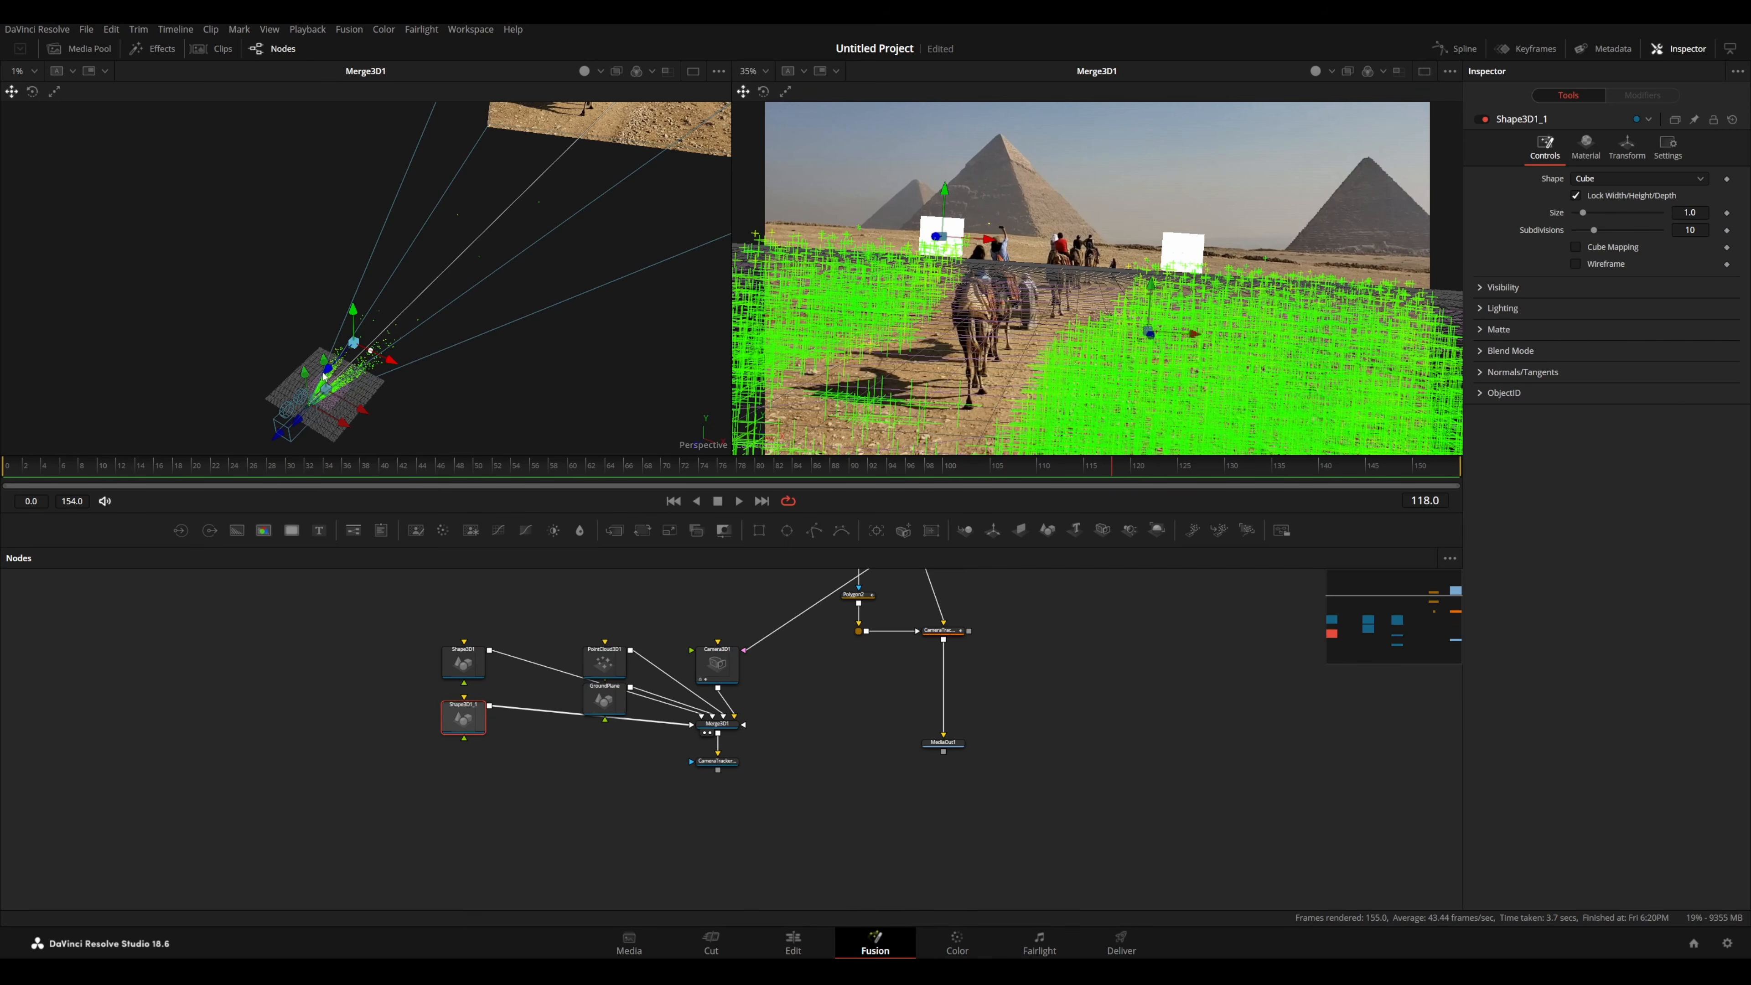
{"action": "left_click_drag", "start_coordinate": [329, 370], "coordinate": [482, 231]}
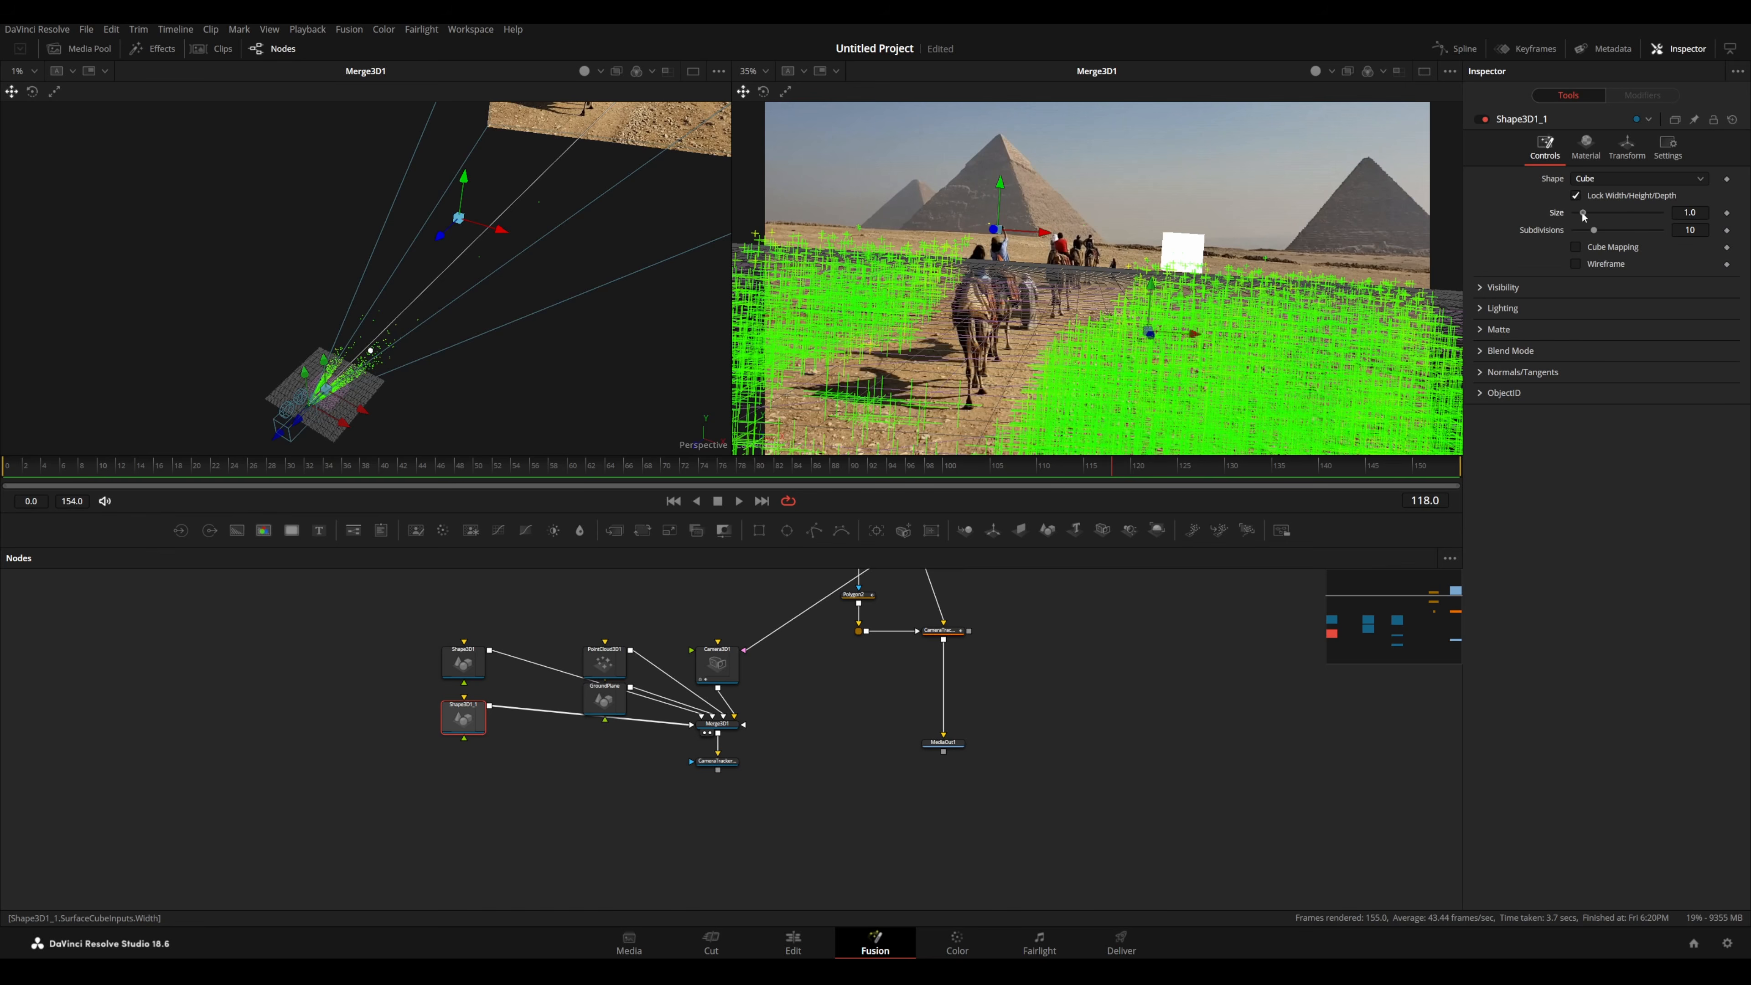
{"action": "left_click_drag", "start_coordinate": [1583, 215], "coordinate": [1649, 214]}
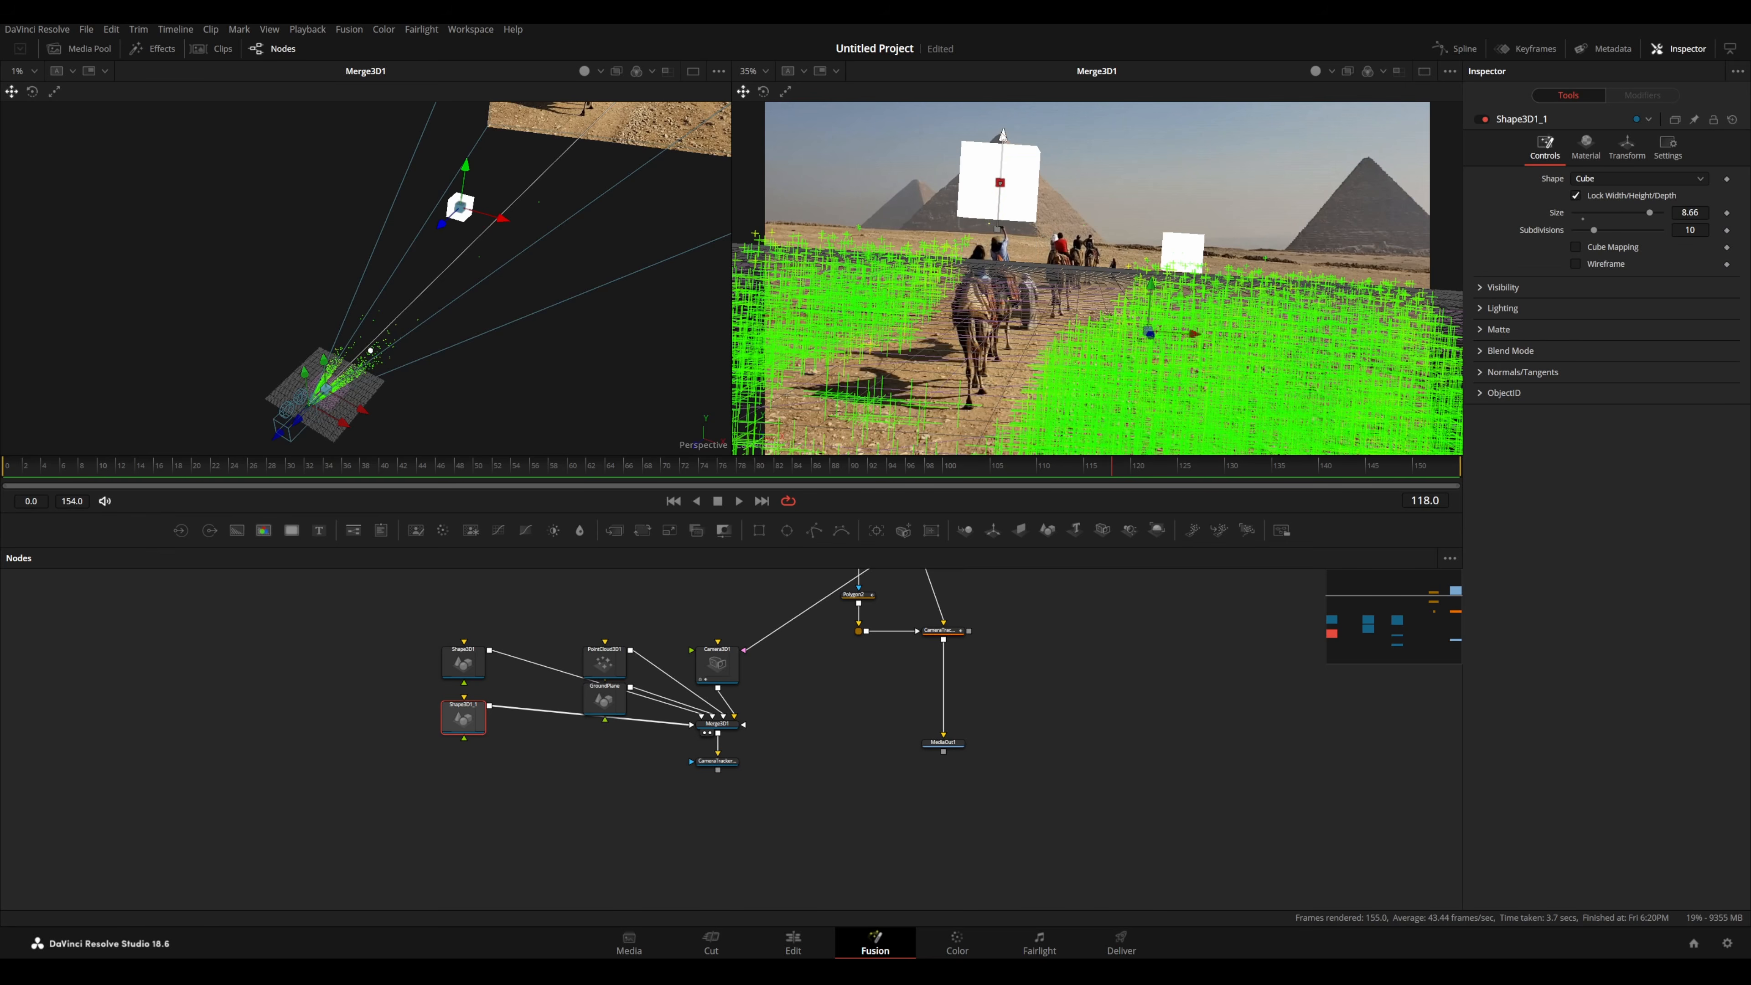
{"action": "left_click_drag", "start_coordinate": [1003, 135], "coordinate": [1004, 148]}
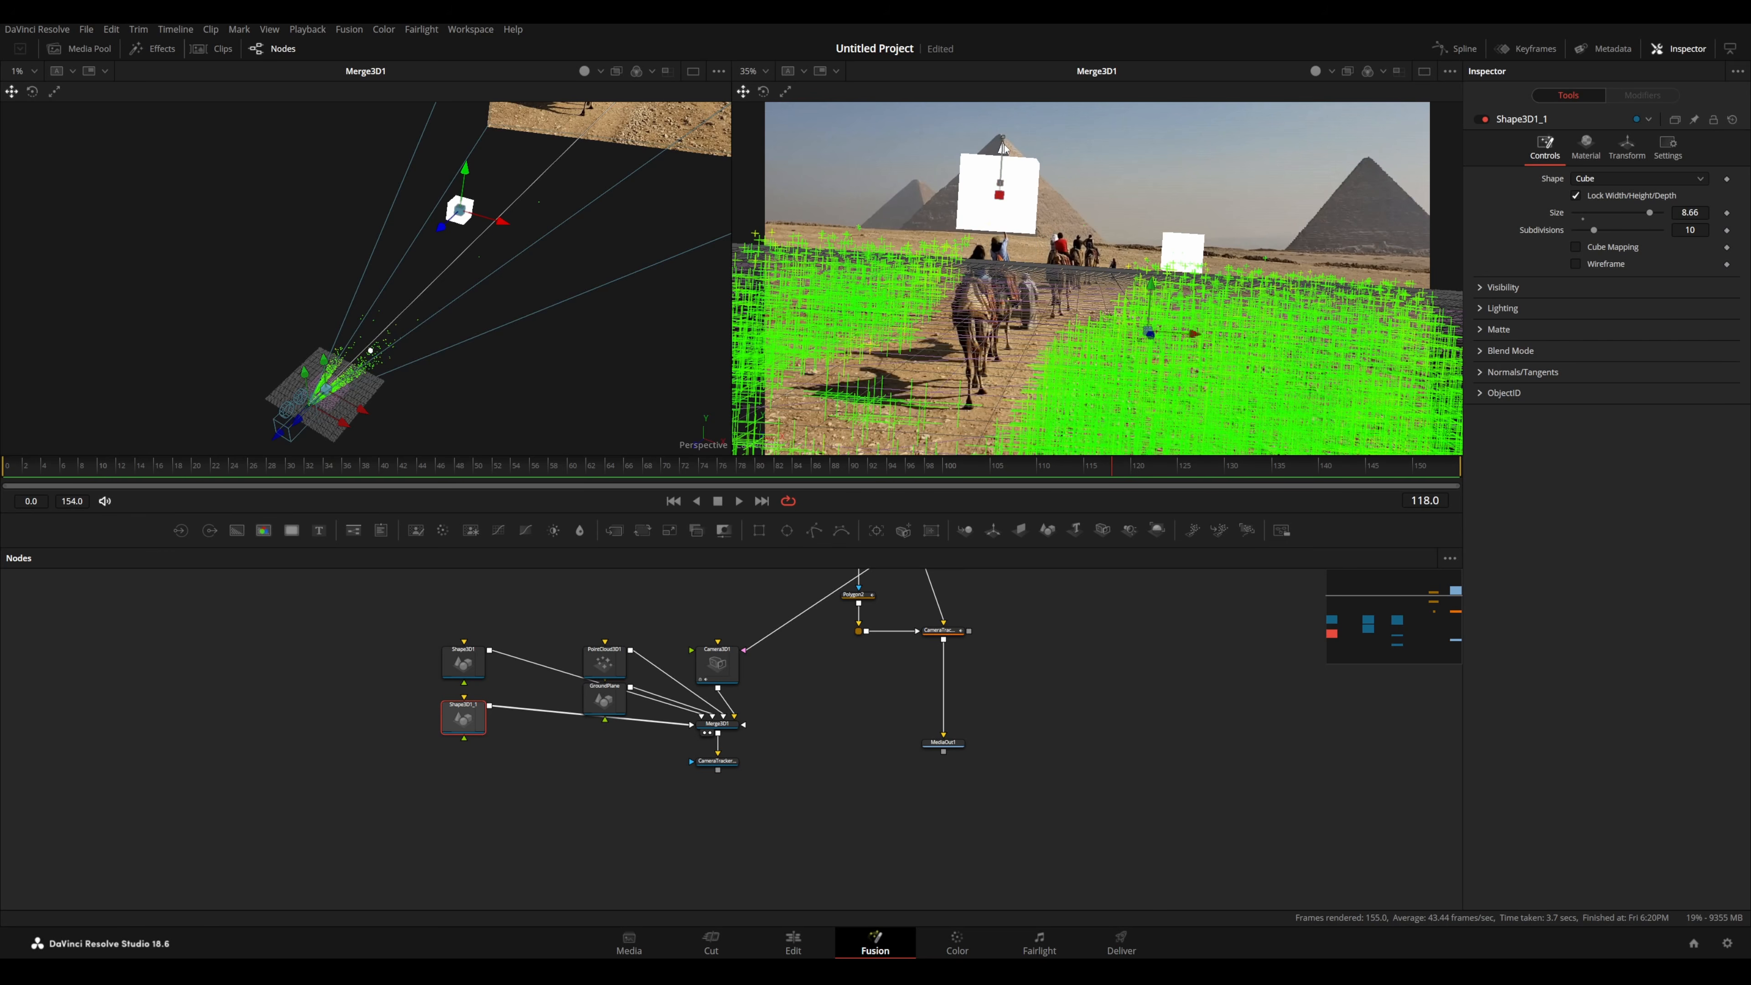
{"action": "left_click_drag", "start_coordinate": [1653, 214], "coordinate": [1660, 214]}
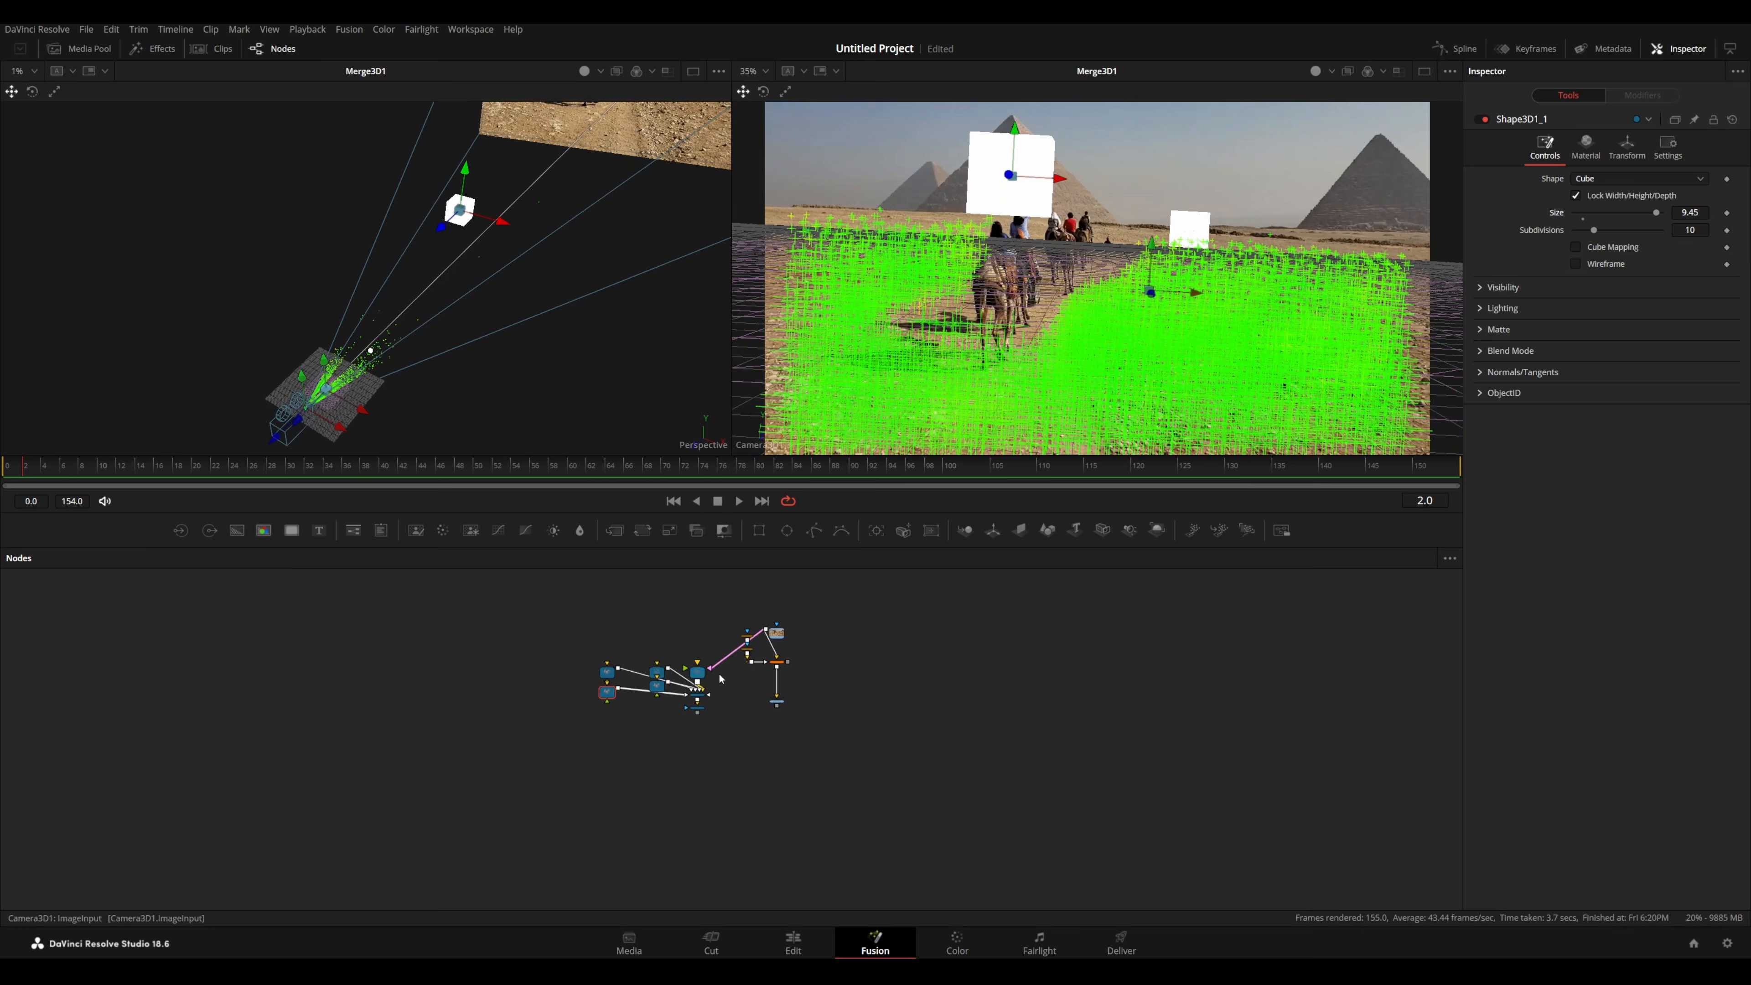
- Add an FBX Exporter node and assign its output file in the project folder
{"action": "scroll", "coordinate": [654, 756], "scroll_direction": "up", "scroll_amount": 5}
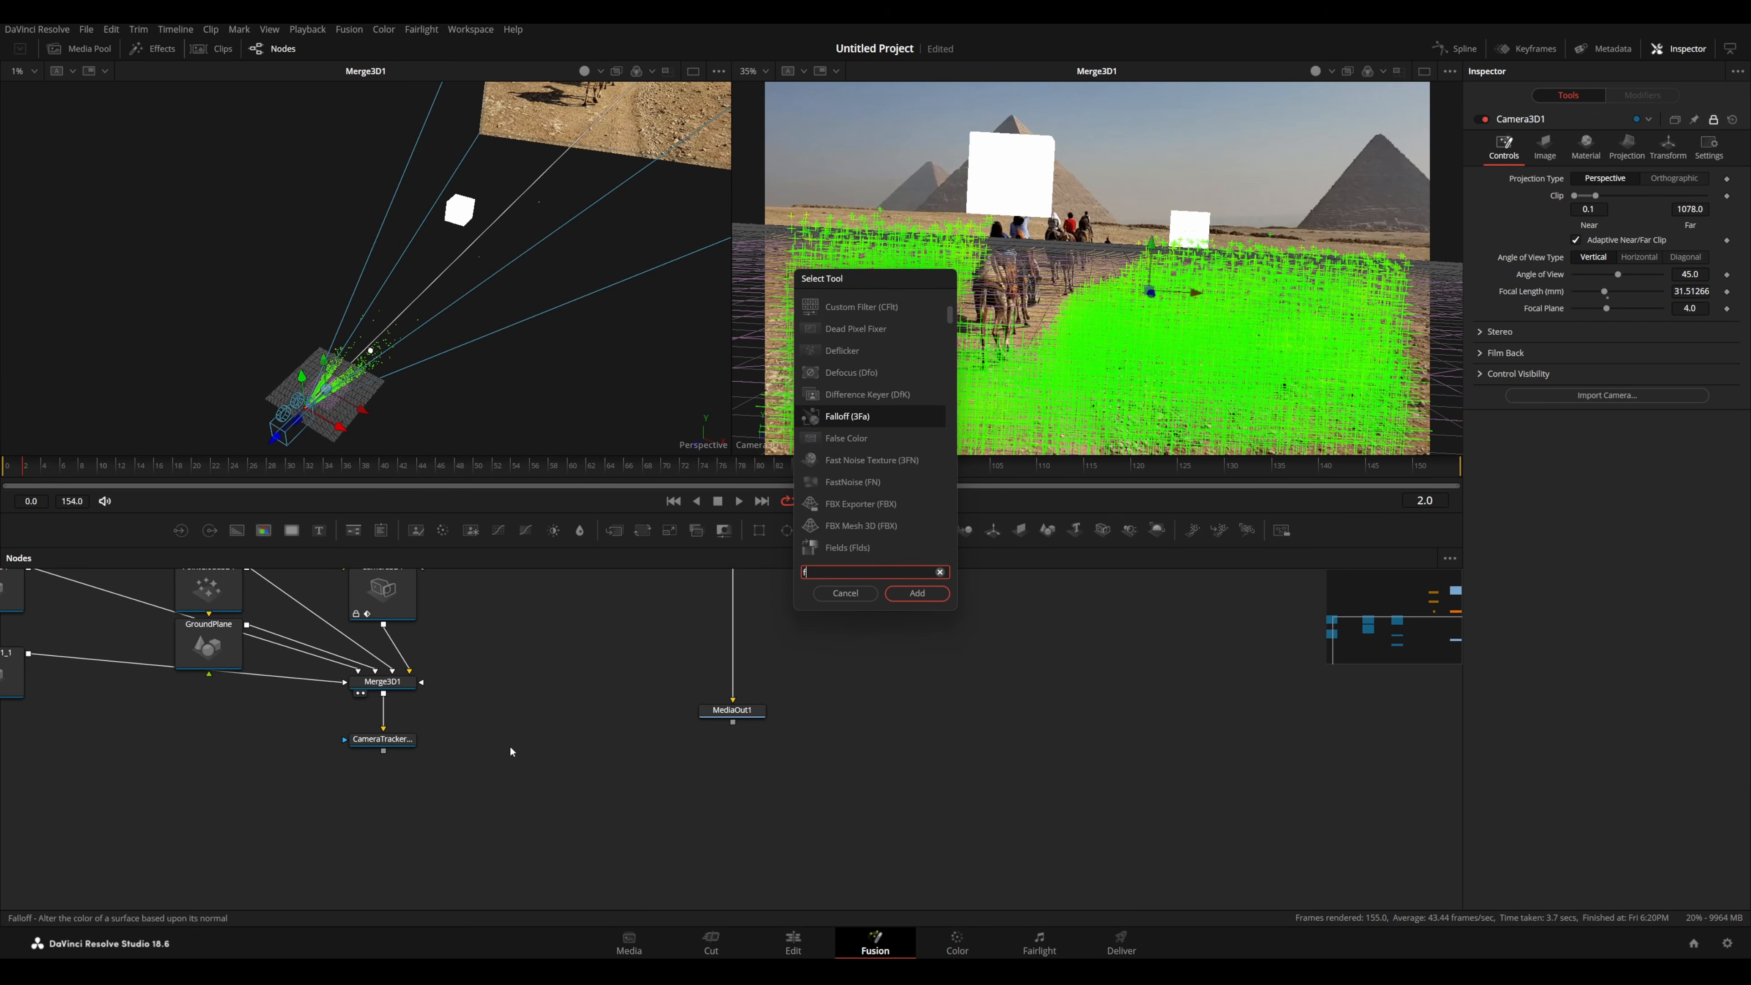
{"action": "type", "text": "fb"}
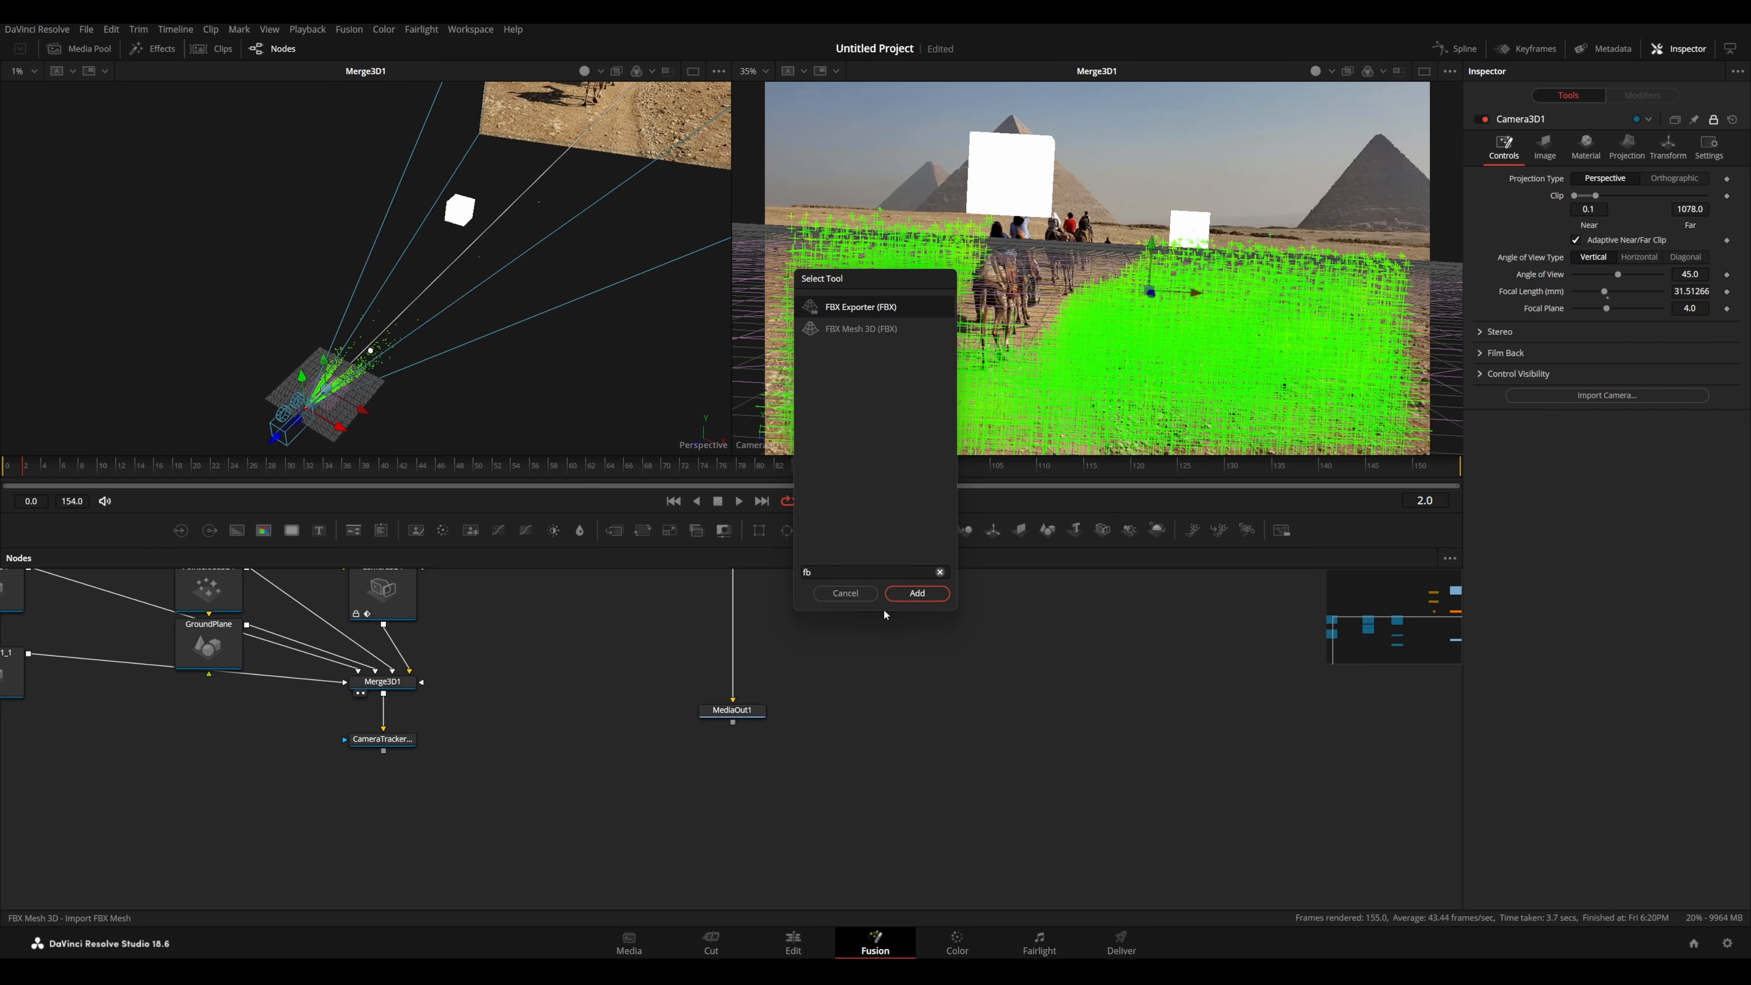
{"action": "key", "text": "Return"}
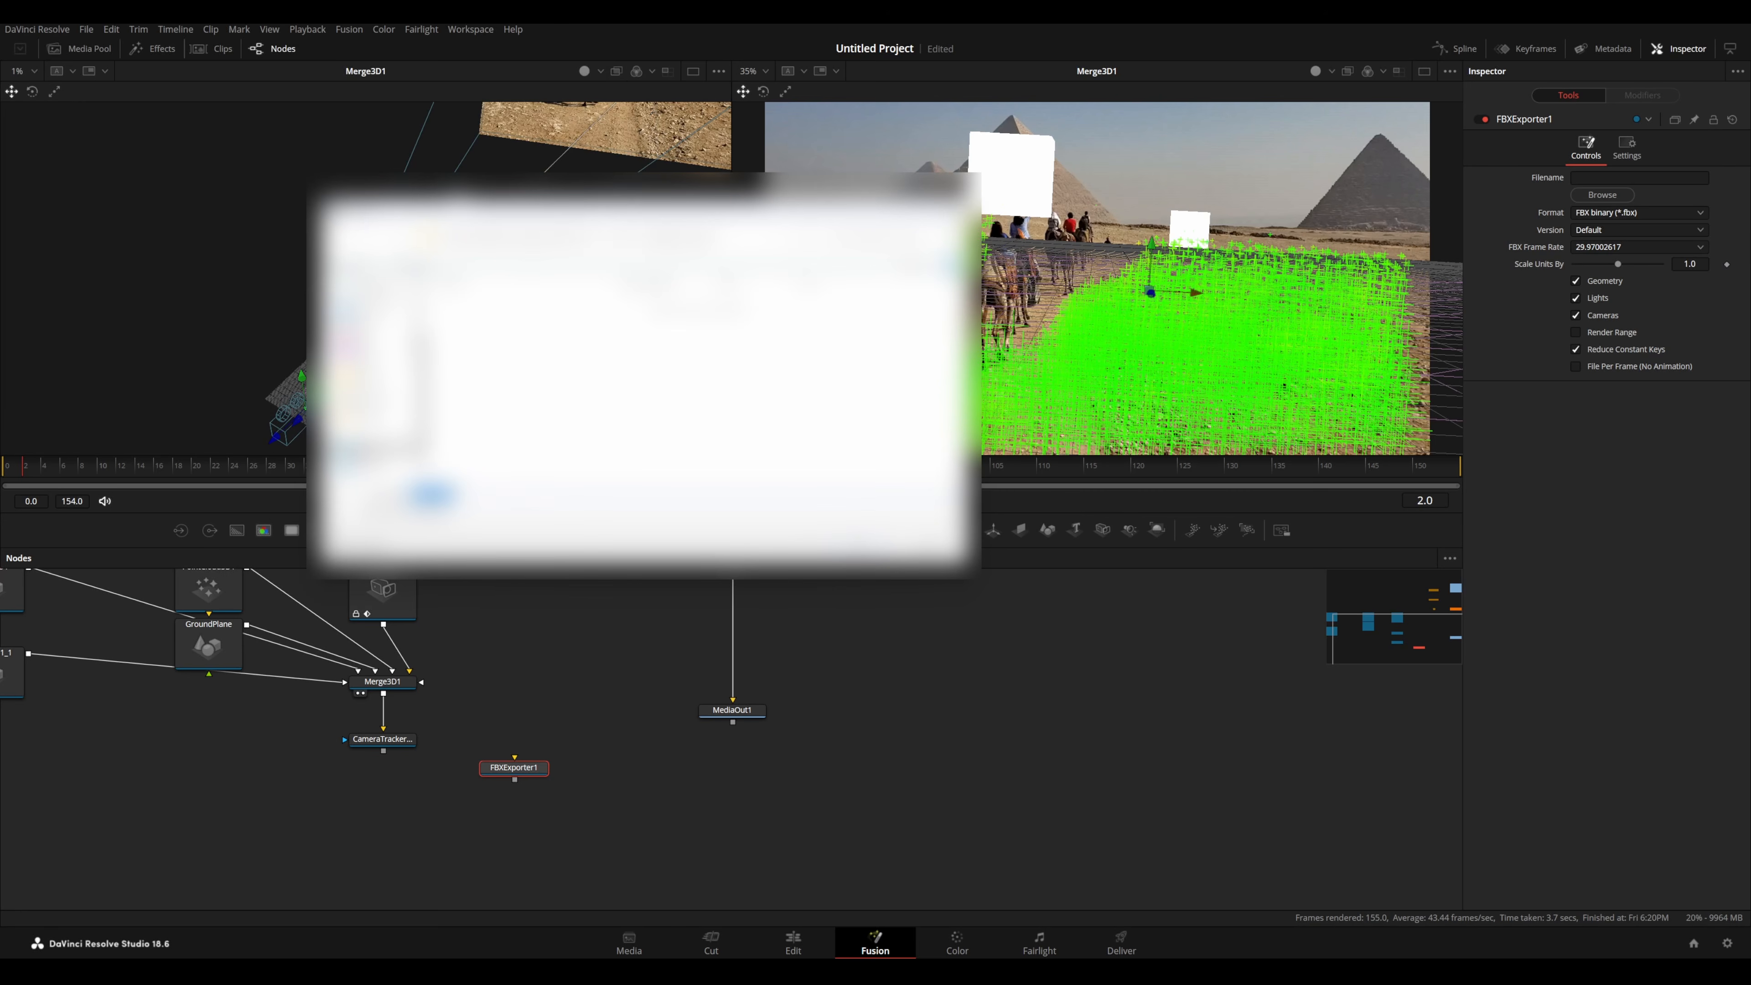
{"action": "key", "text": "Return"}
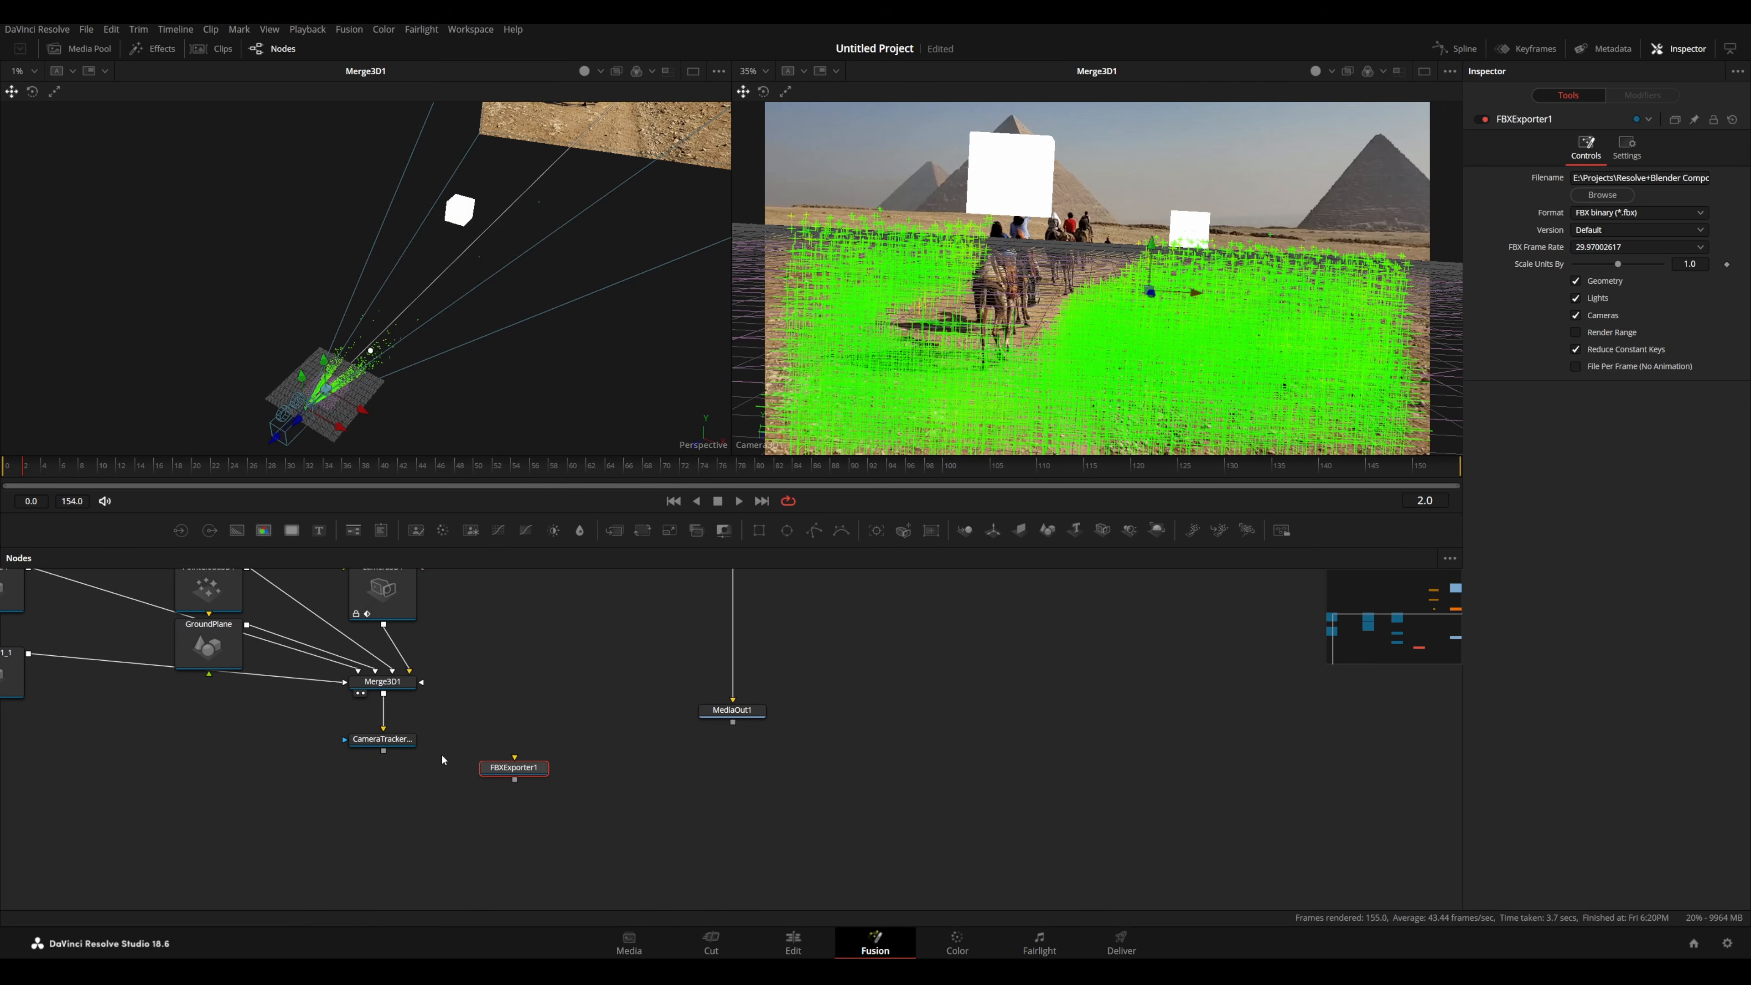
- Connect Merge3D1 to the FBX Exporter and render all savers to write out the scene
{"action": "left_click_drag", "start_coordinate": [384, 693], "coordinate": [504, 755]}
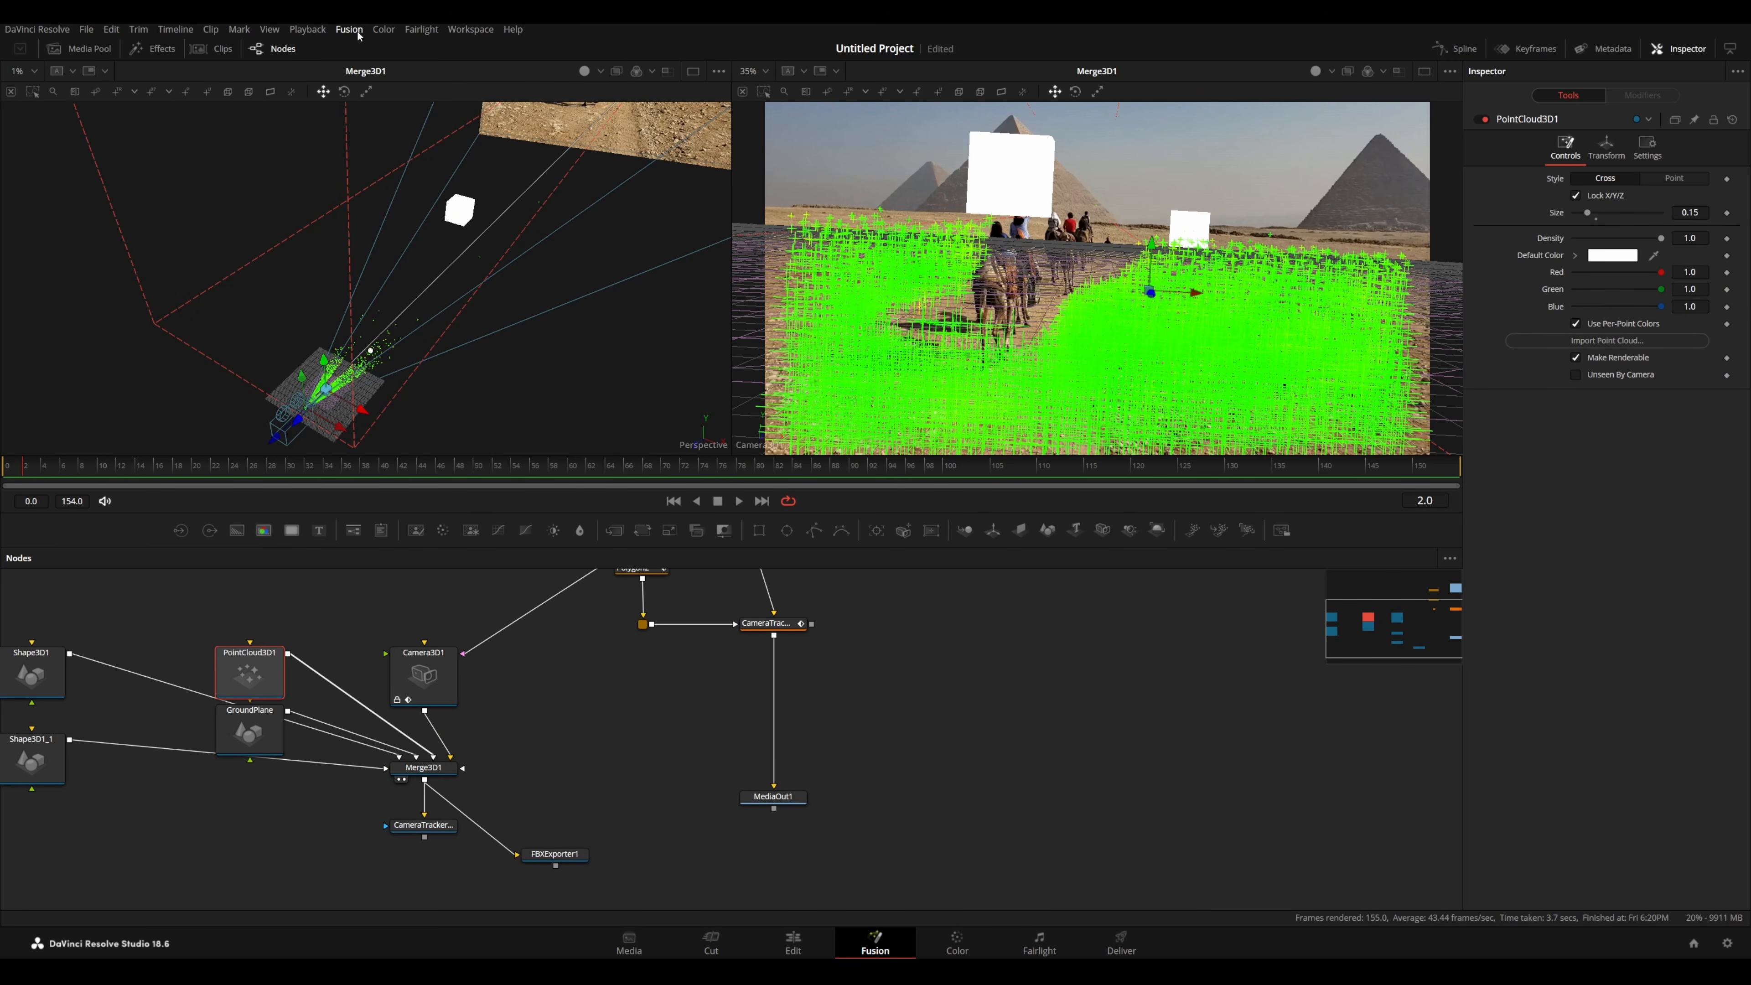
{"action": "left_click", "coordinate": [349, 29]}
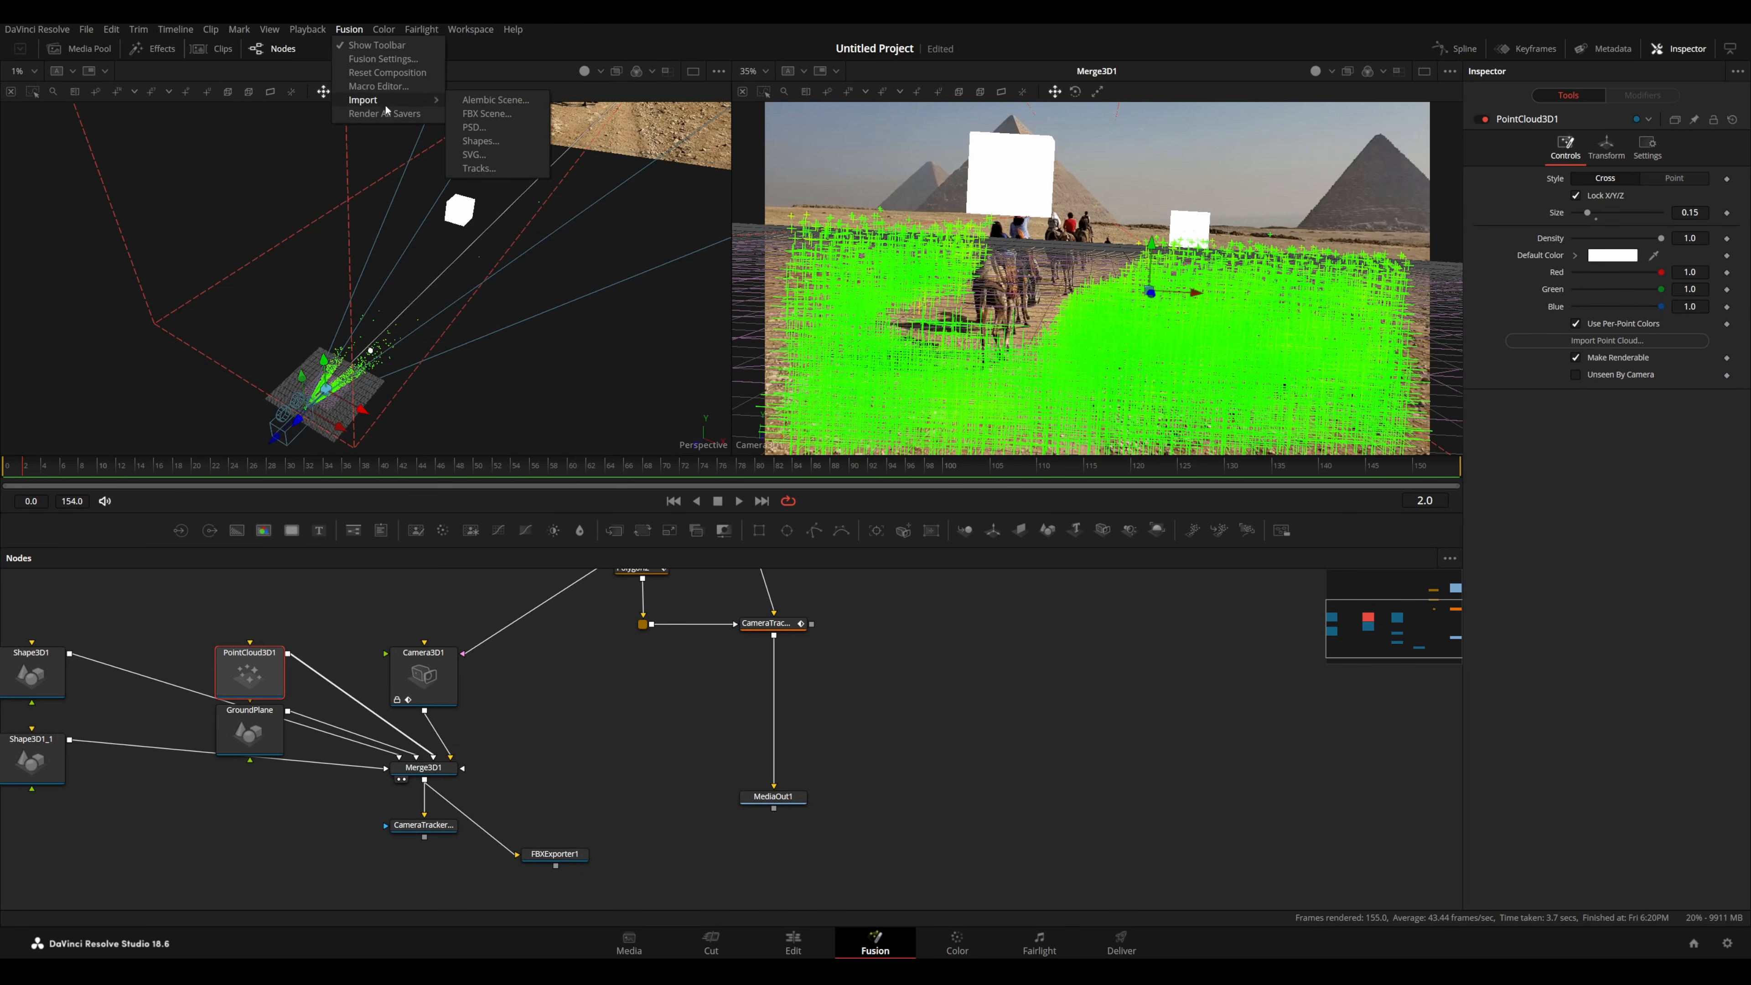
{"action": "left_click", "coordinate": [388, 116]}
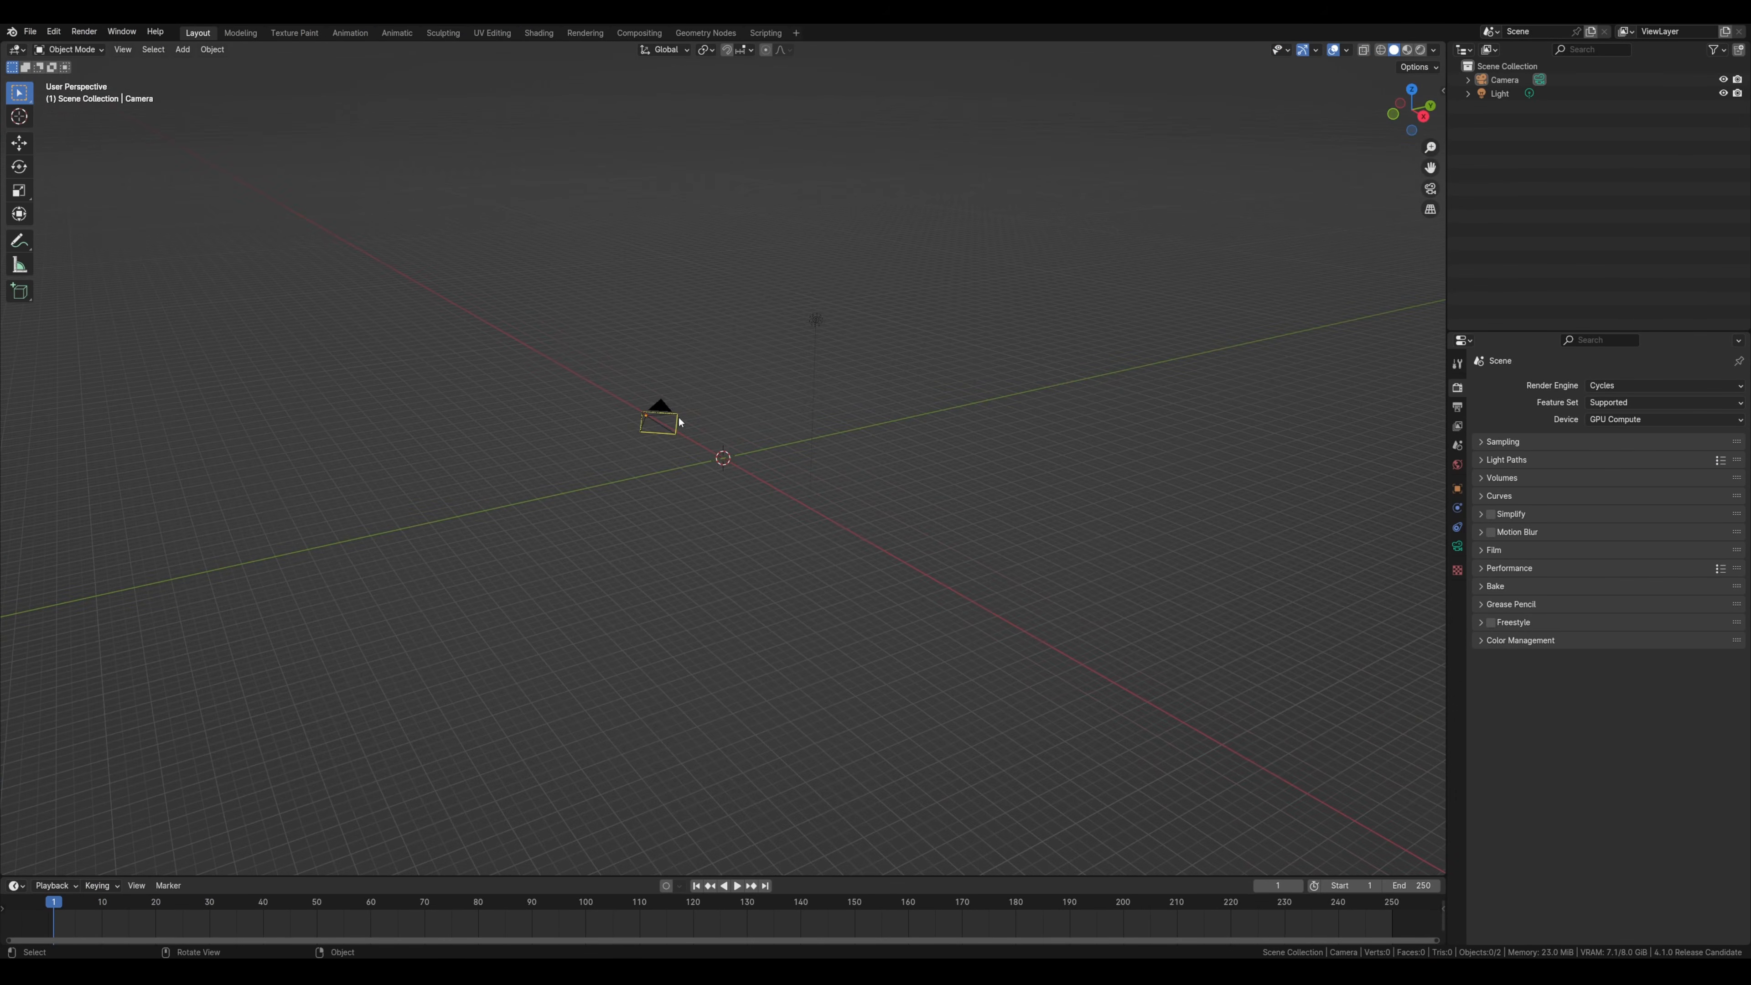
- Switch to Blender and delete the default camera and light from the scene
{"action": "left_click_drag", "start_coordinate": [679, 421], "coordinate": [712, 426]}
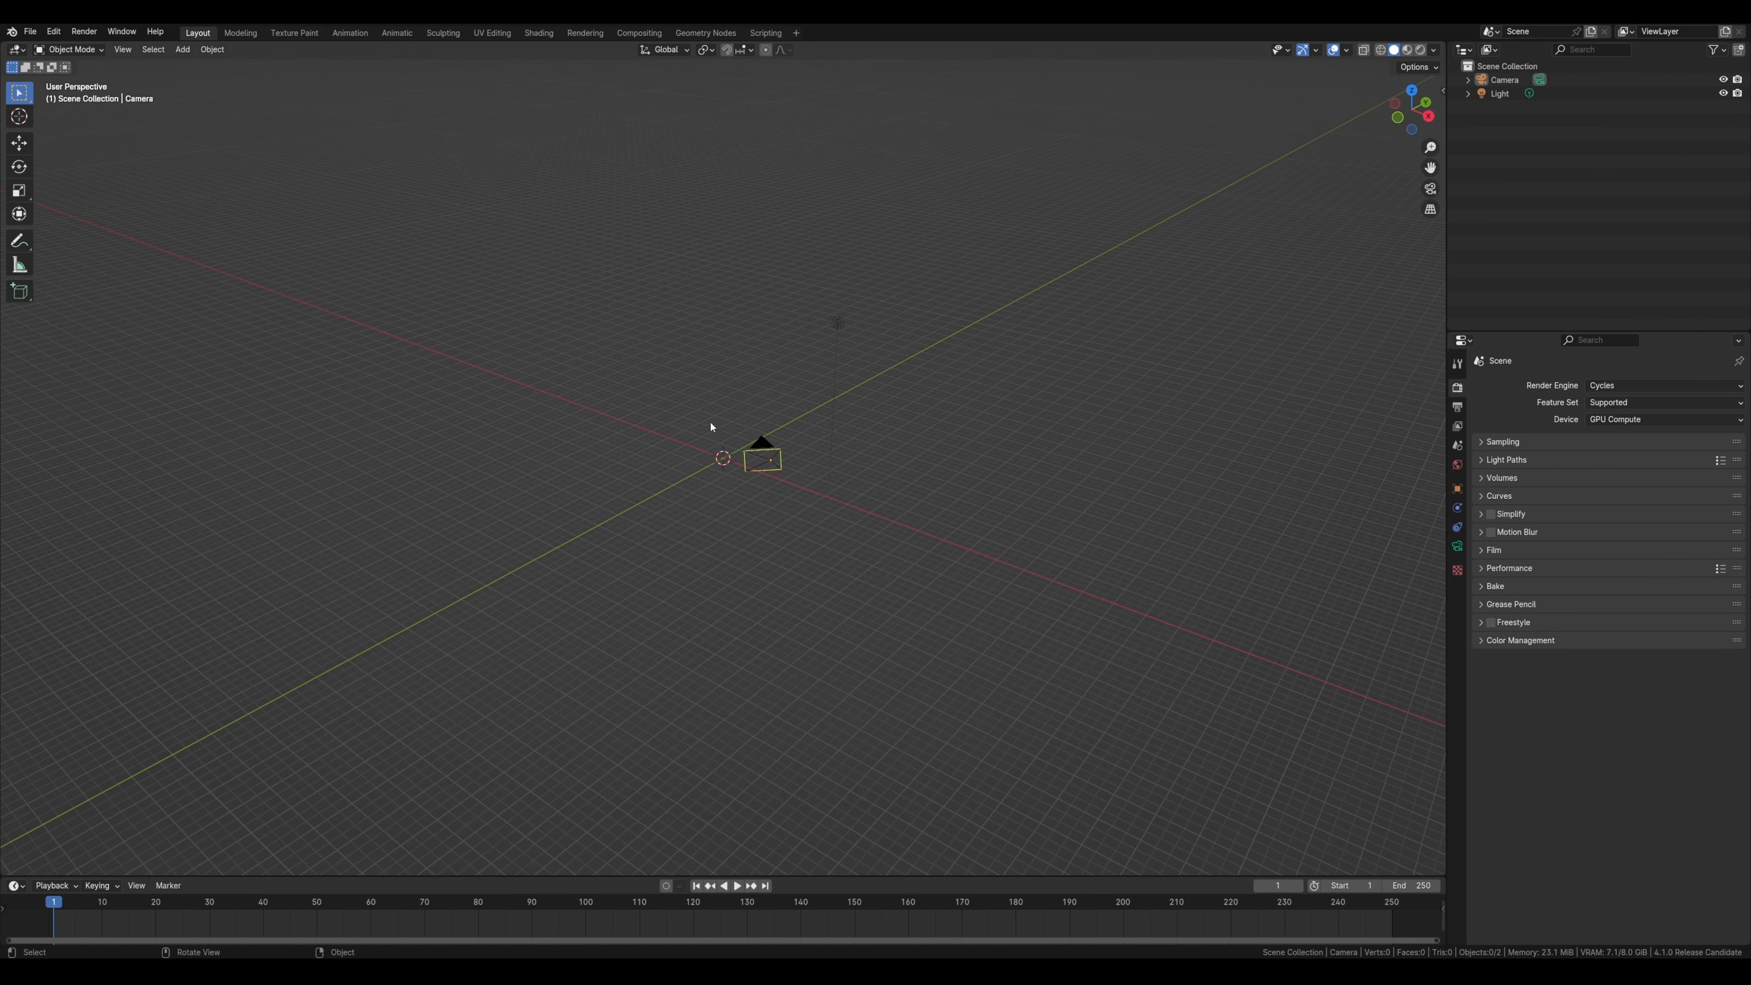
{"action": "key", "text": "a"}
{"action": "key", "text": "x"}
{"action": "left_click", "coordinate": [789, 445]}
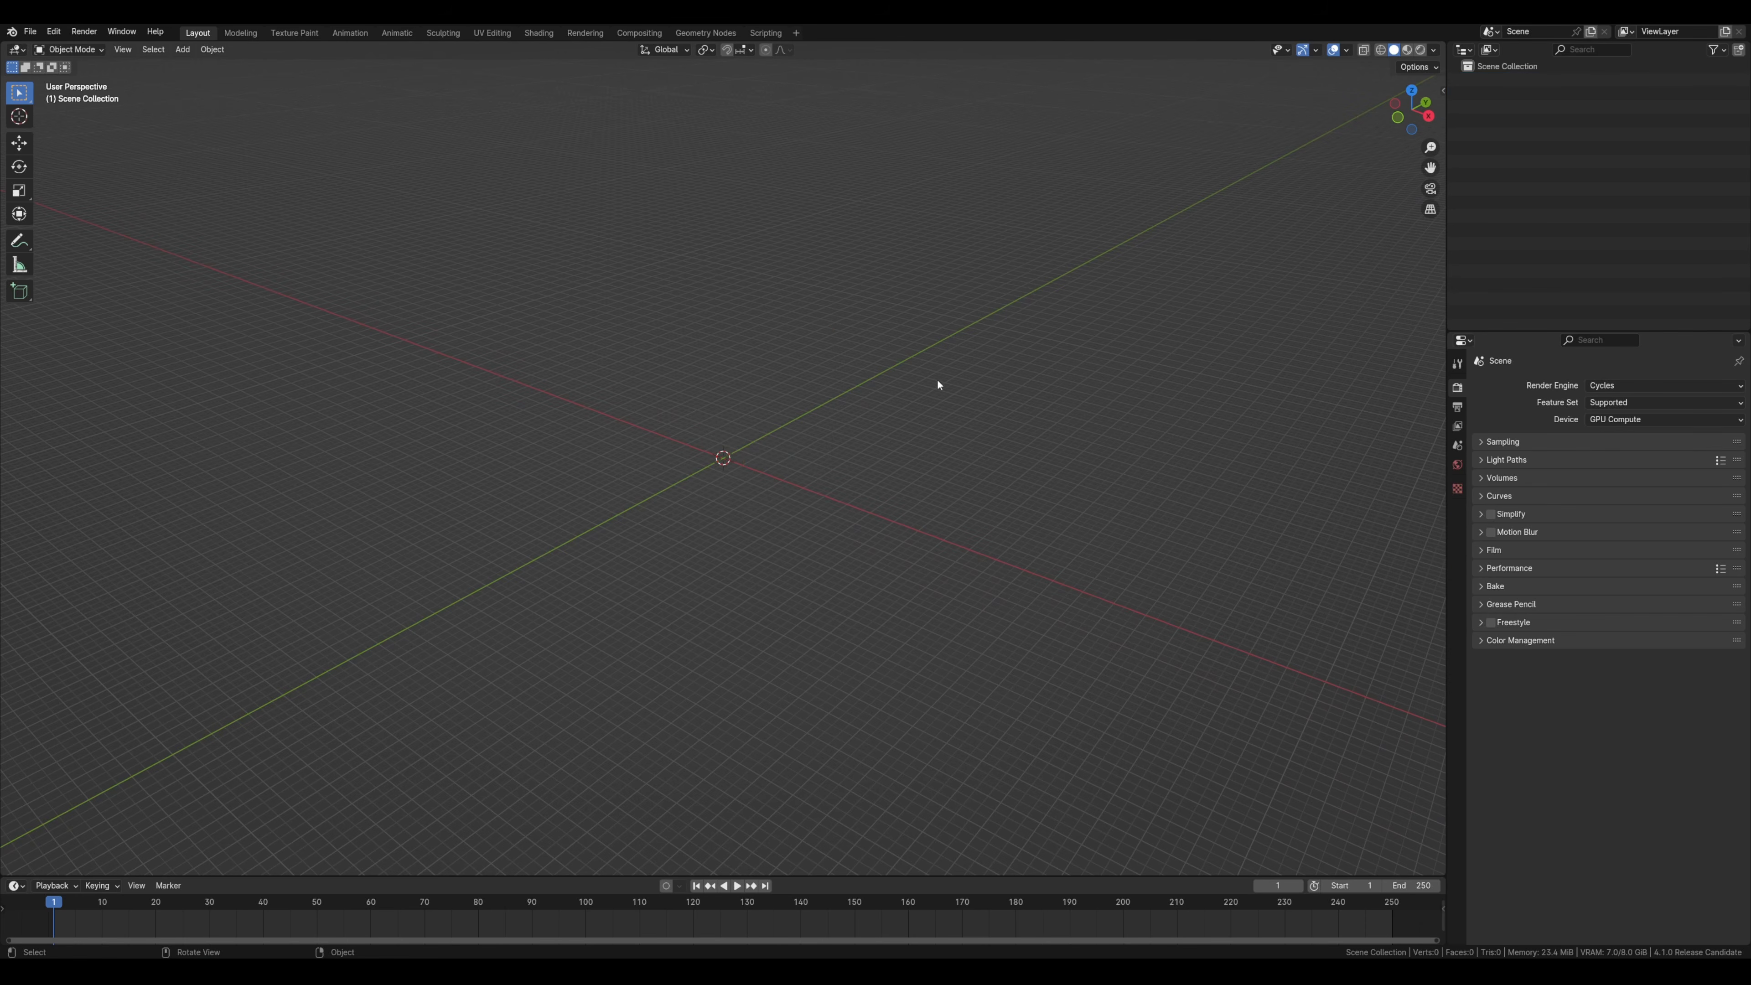
- Import the FBX scene exported from Fusion into the empty scene
{"action": "left_click", "coordinate": [31, 31]}
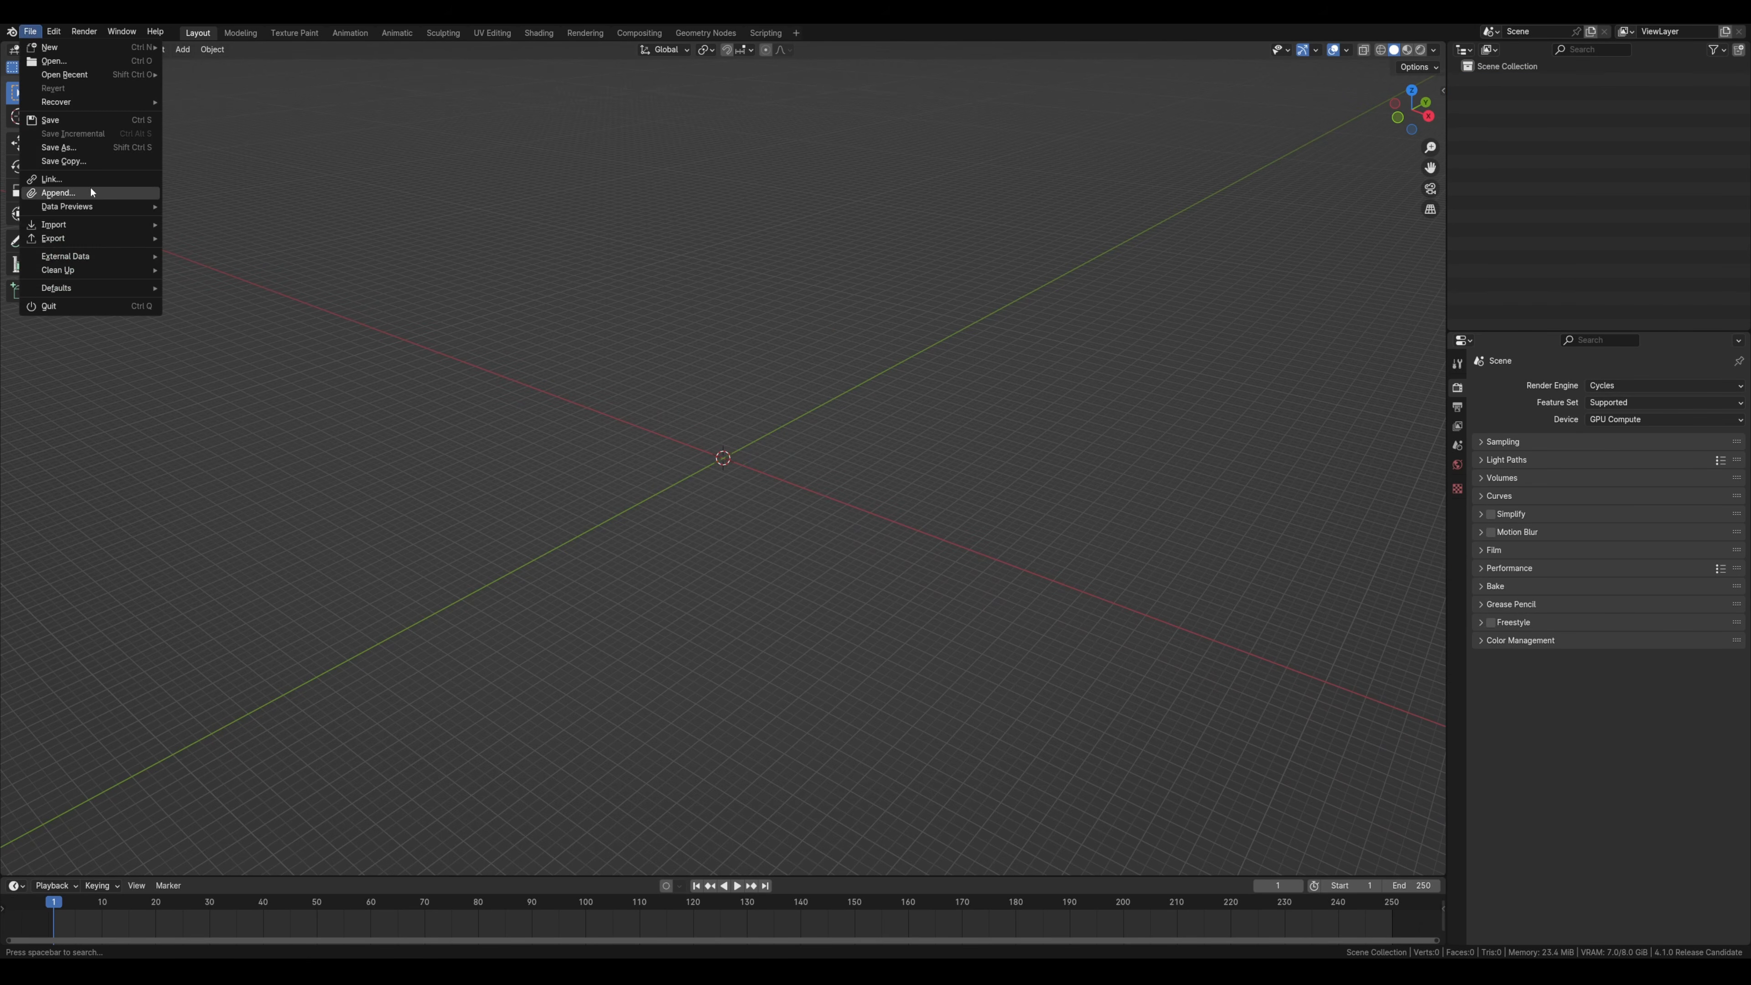
{"action": "mouse_move", "coordinate": [111, 226]}
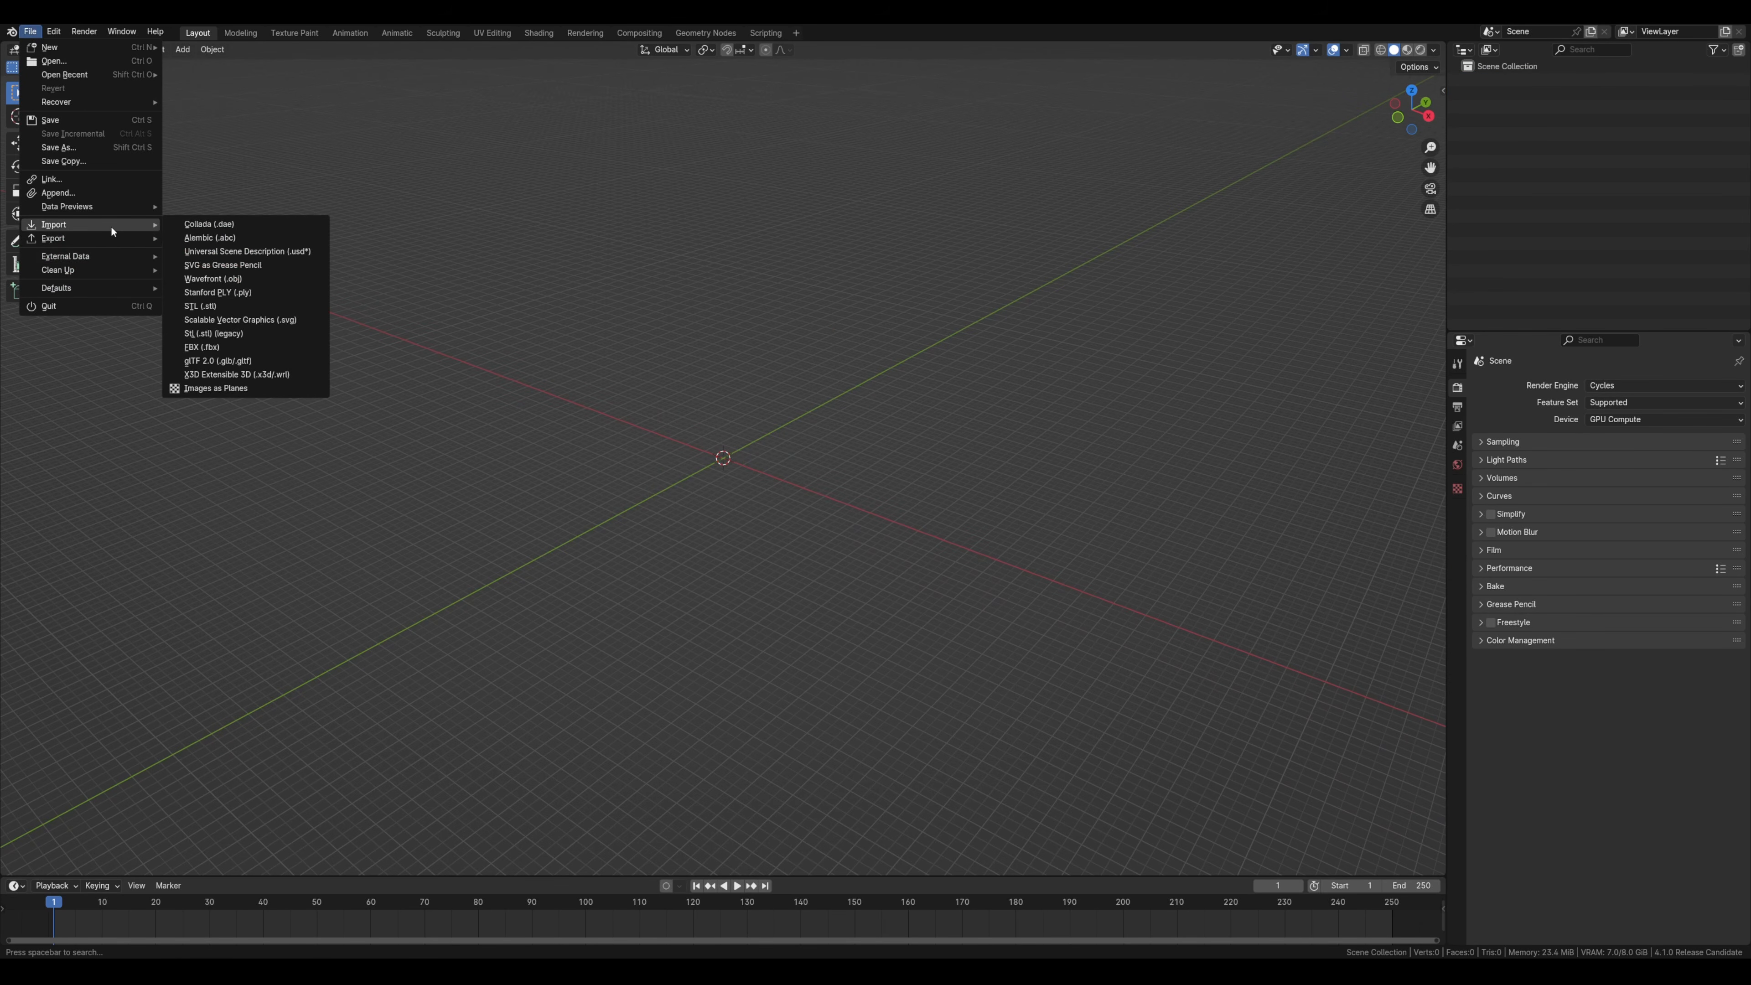
{"action": "left_click", "coordinate": [226, 346]}
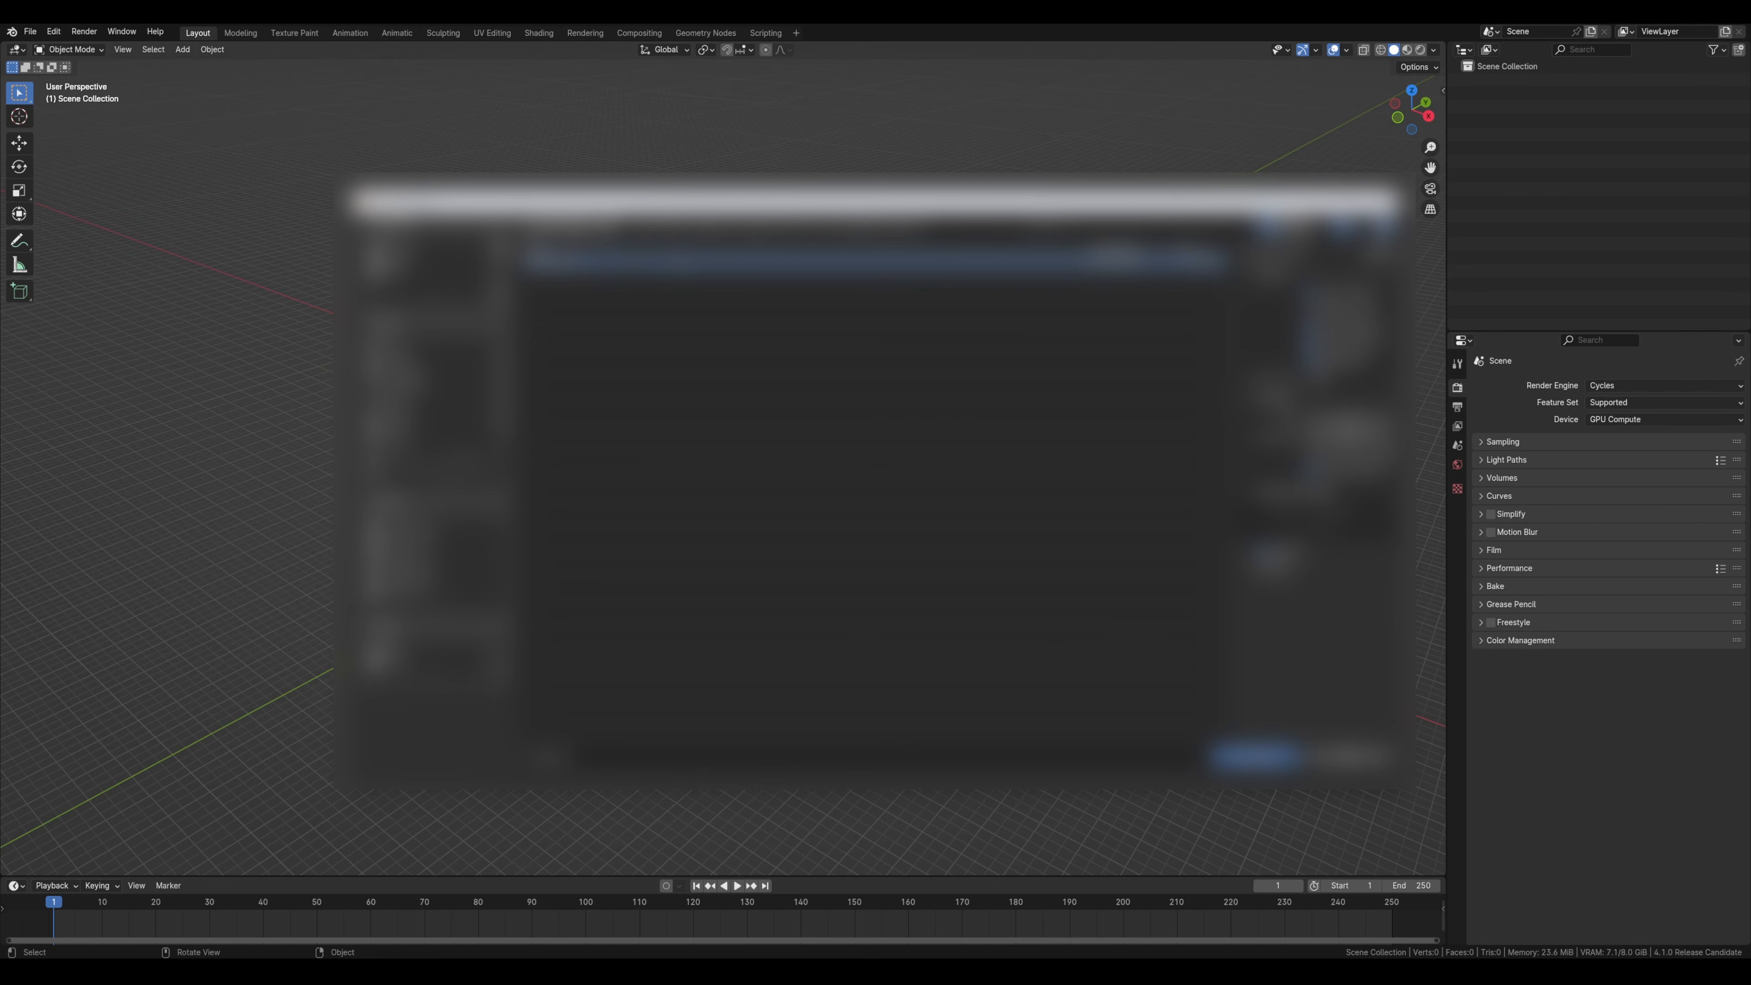
{"action": "left_click", "coordinate": [1254, 756]}
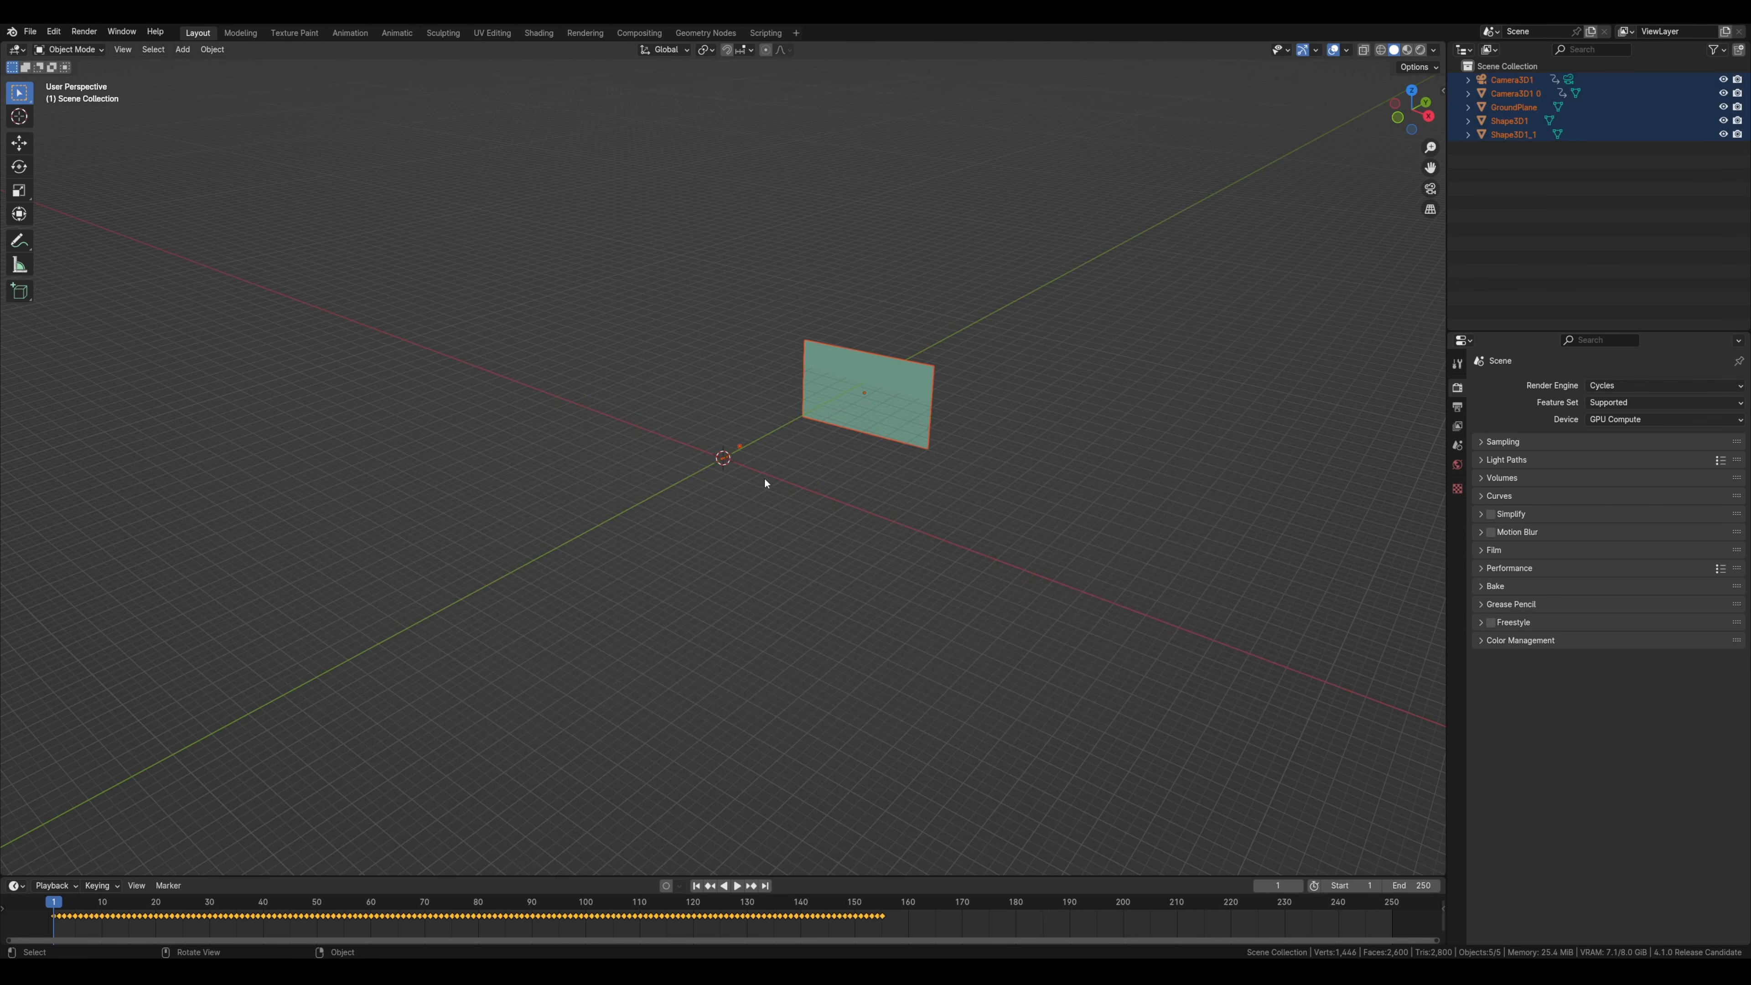
- Inspect the imported objects, select the camera beside the ground plane and scrub through its animation
{"action": "scroll", "coordinate": [767, 484], "scroll_direction": "up", "scroll_amount": 10}
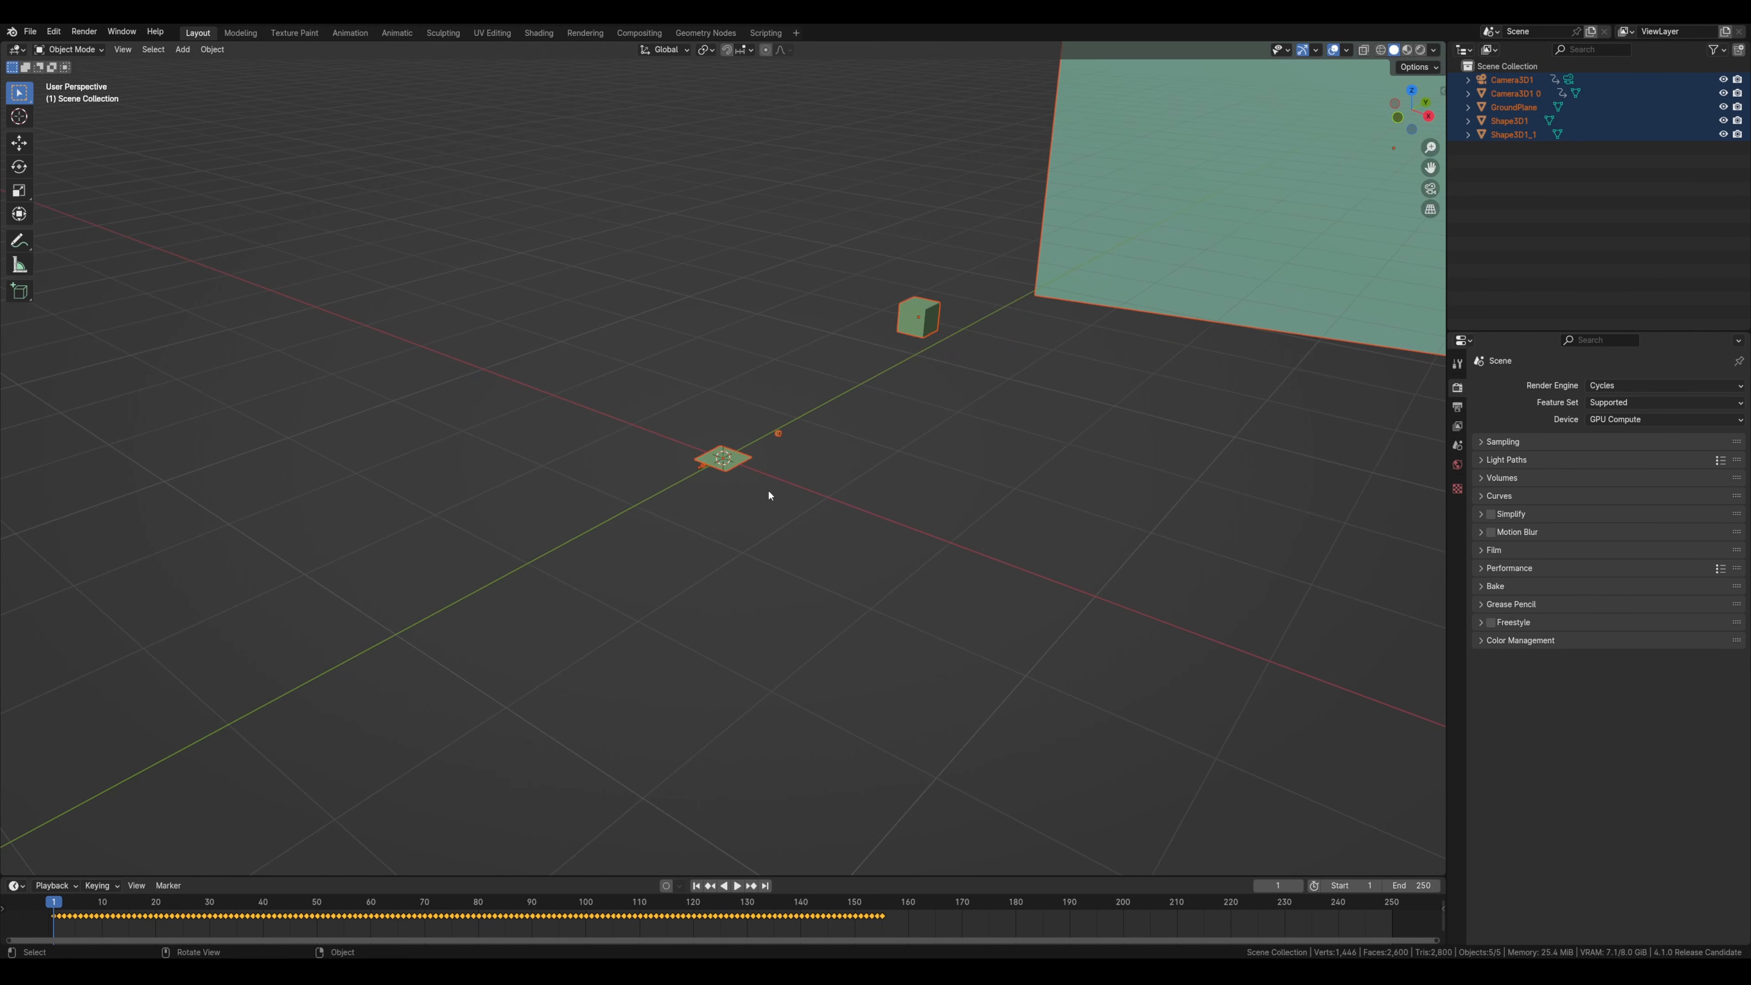
{"action": "scroll", "coordinate": [773, 483], "scroll_direction": "up", "scroll_amount": 5}
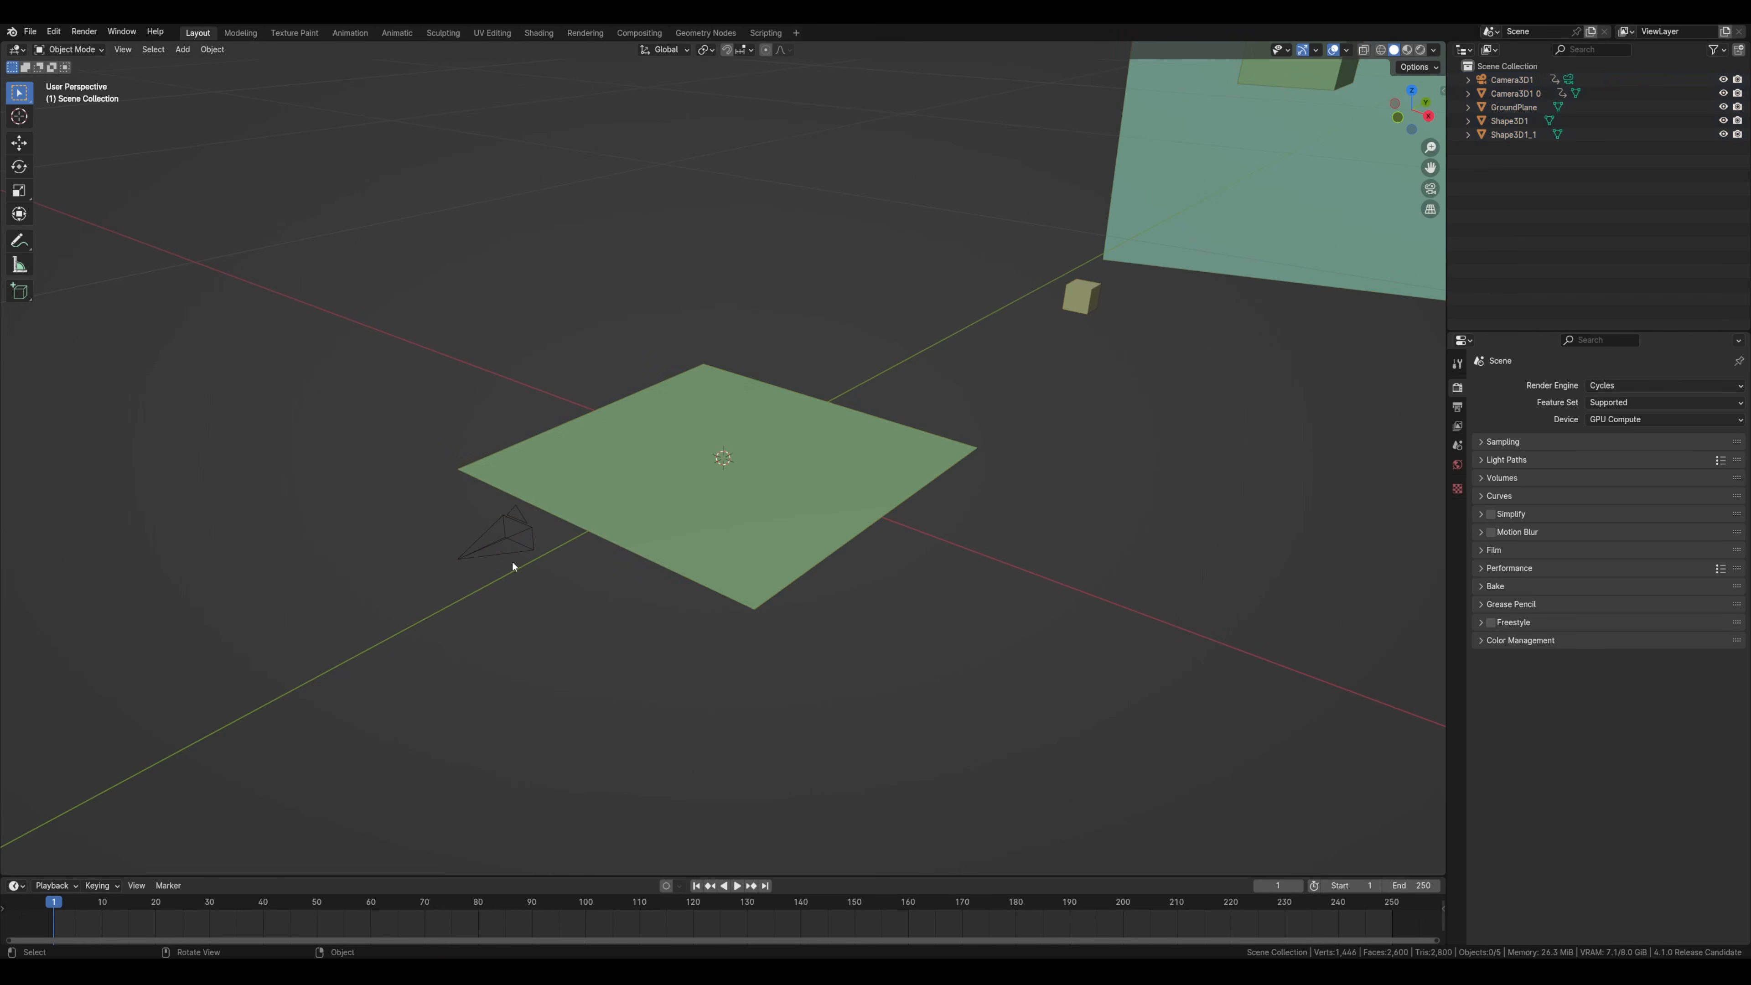
{"action": "left_click", "coordinate": [520, 530]}
{"action": "left_click_drag", "start_coordinate": [72, 902], "coordinate": [408, 914]}
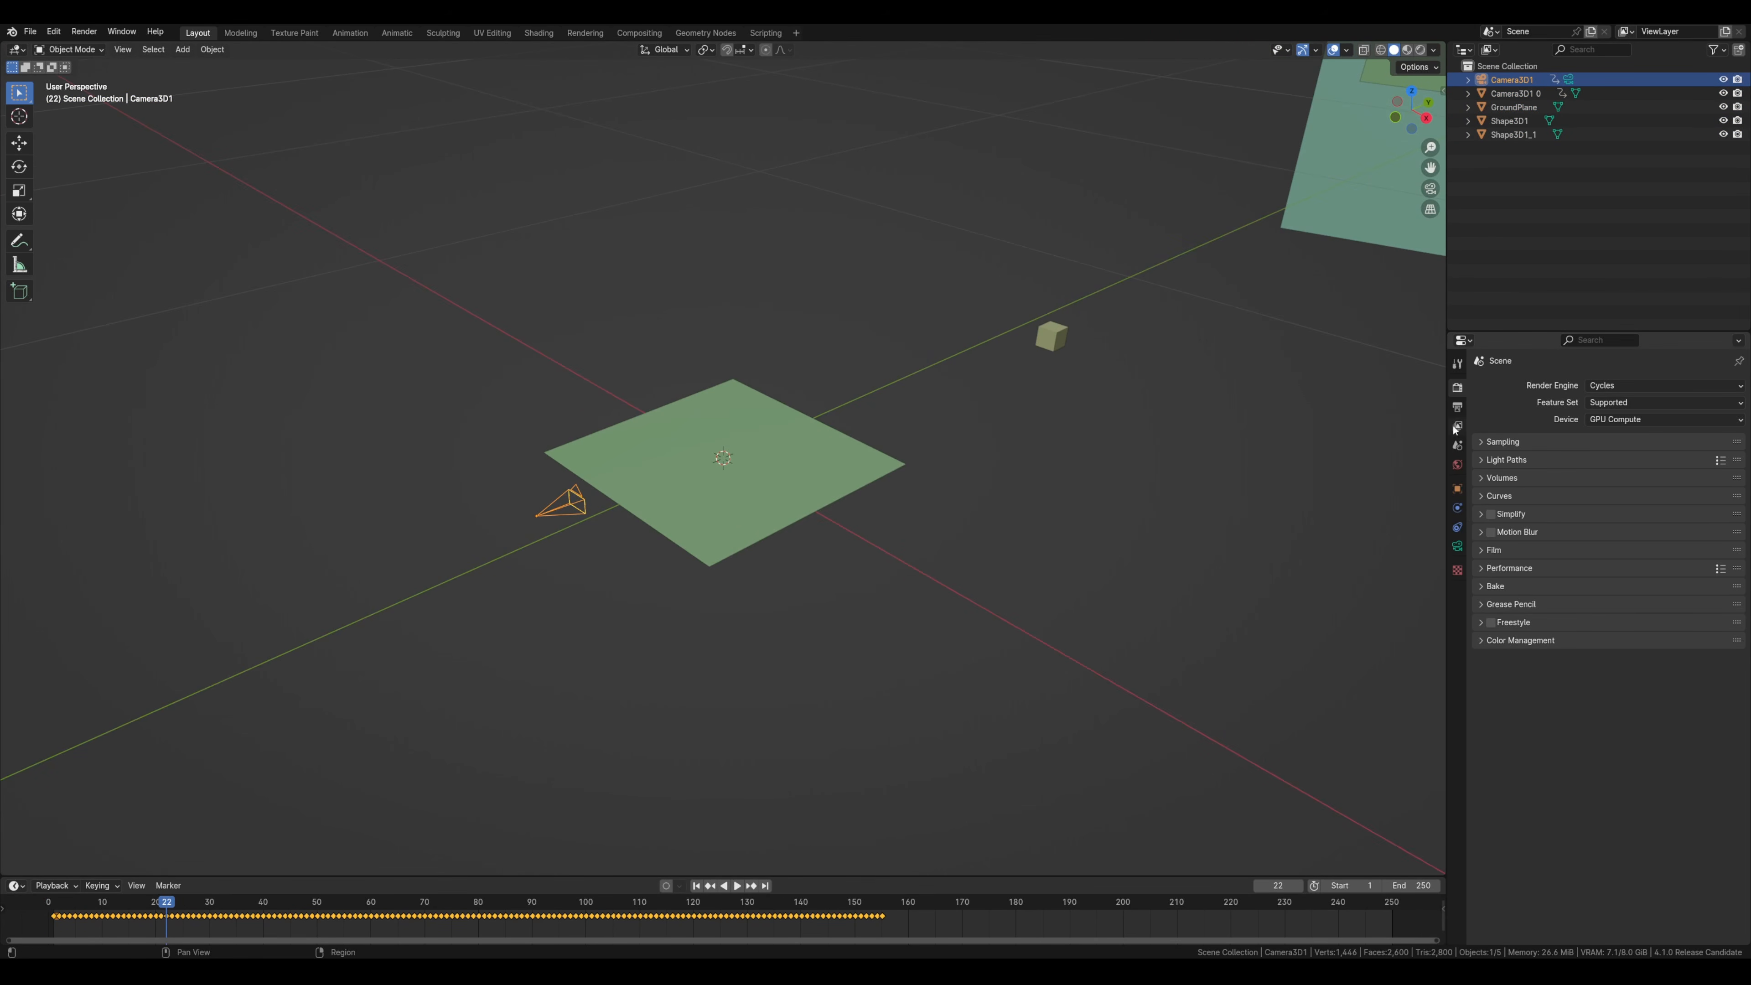
- Set Camera3D1 as the scene's active camera
{"action": "left_click", "coordinate": [1456, 445]}
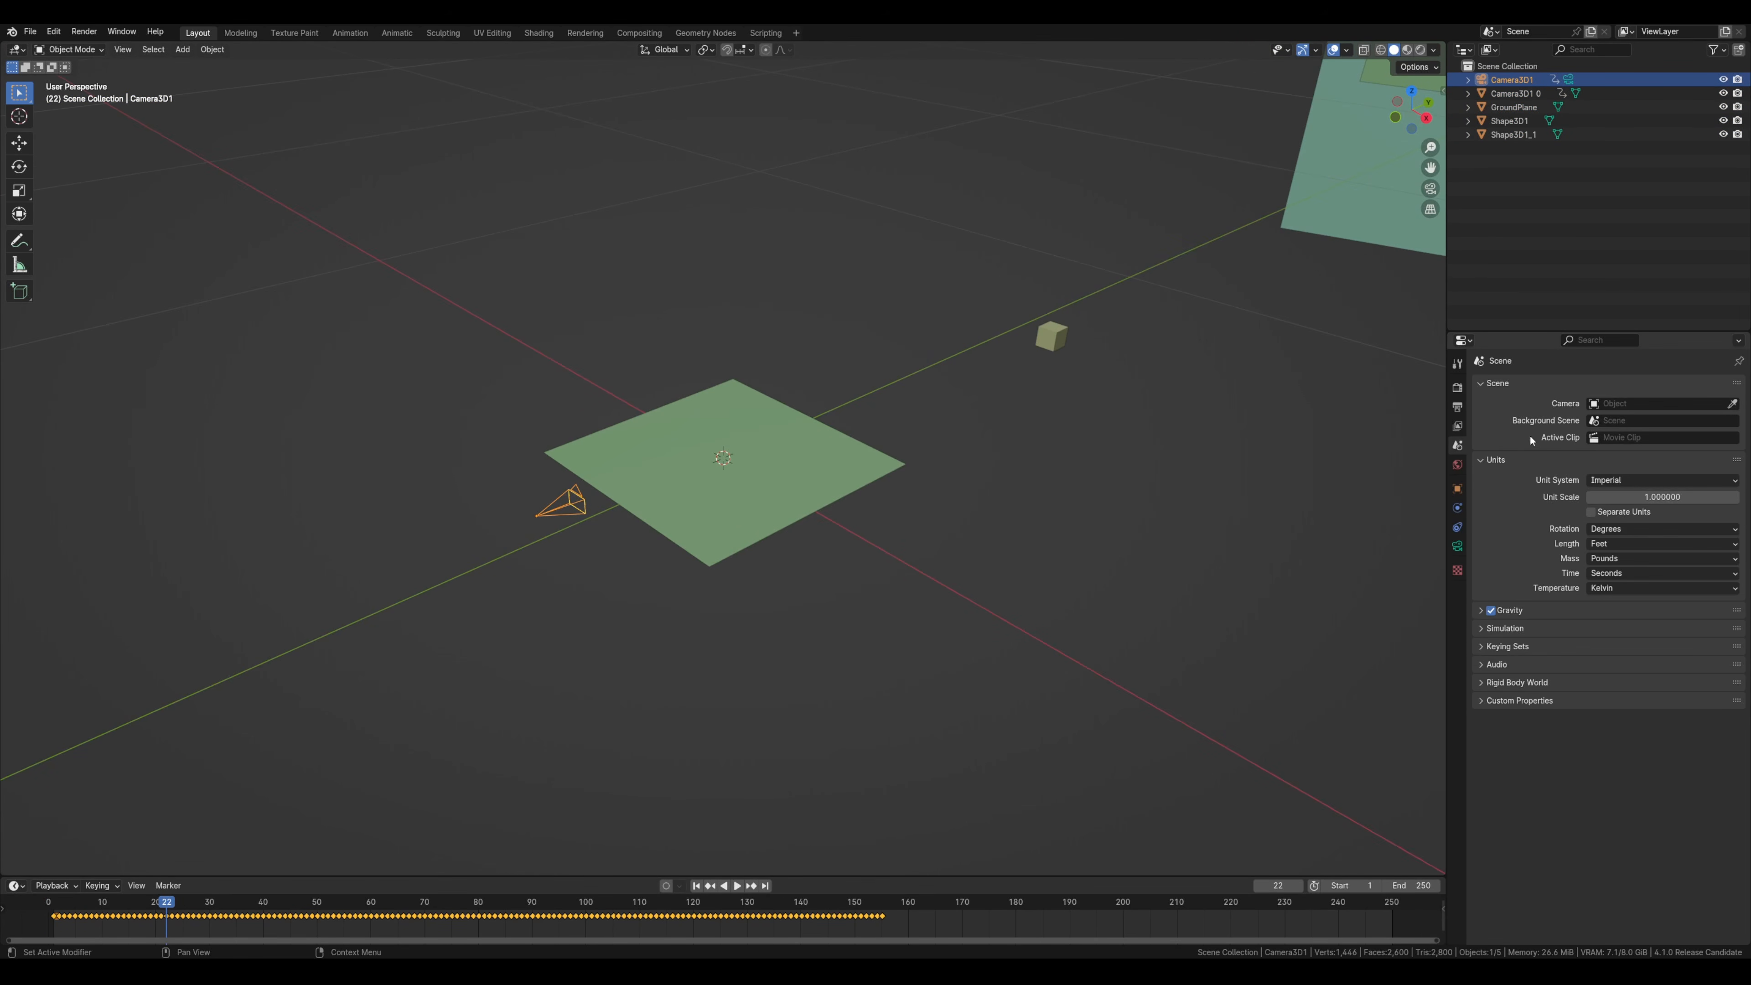
{"action": "left_click", "coordinate": [1654, 404]}
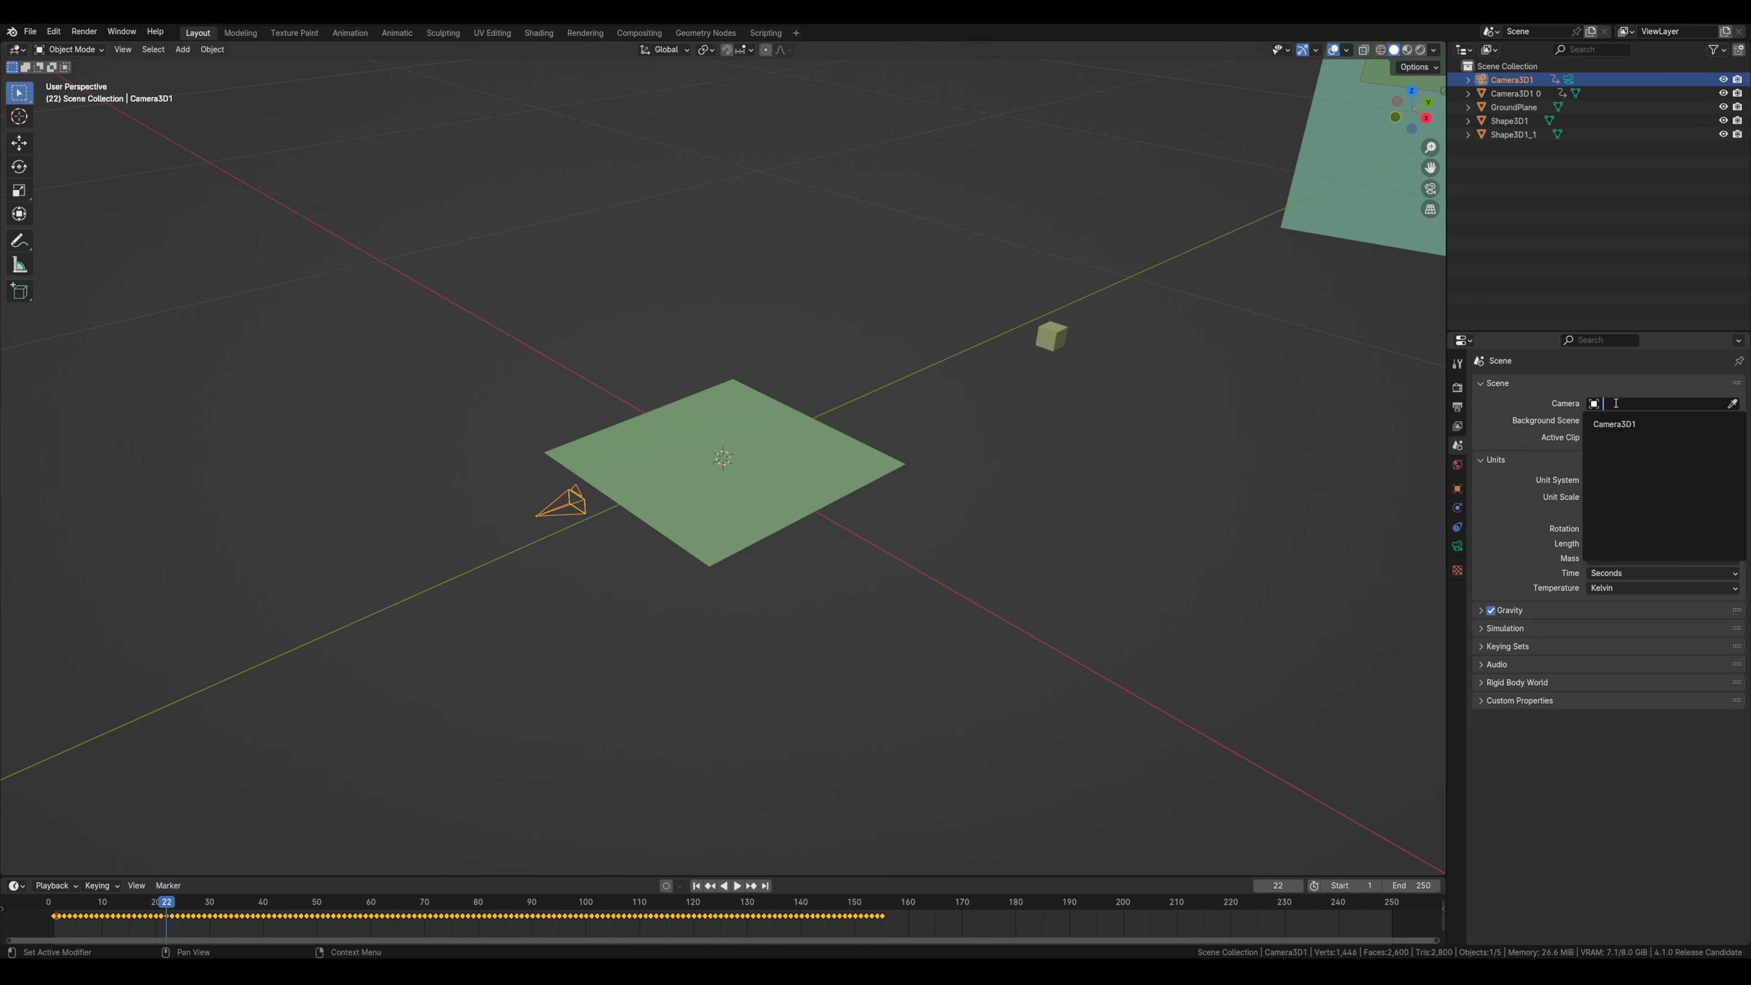
{"action": "left_click", "coordinate": [1627, 425]}
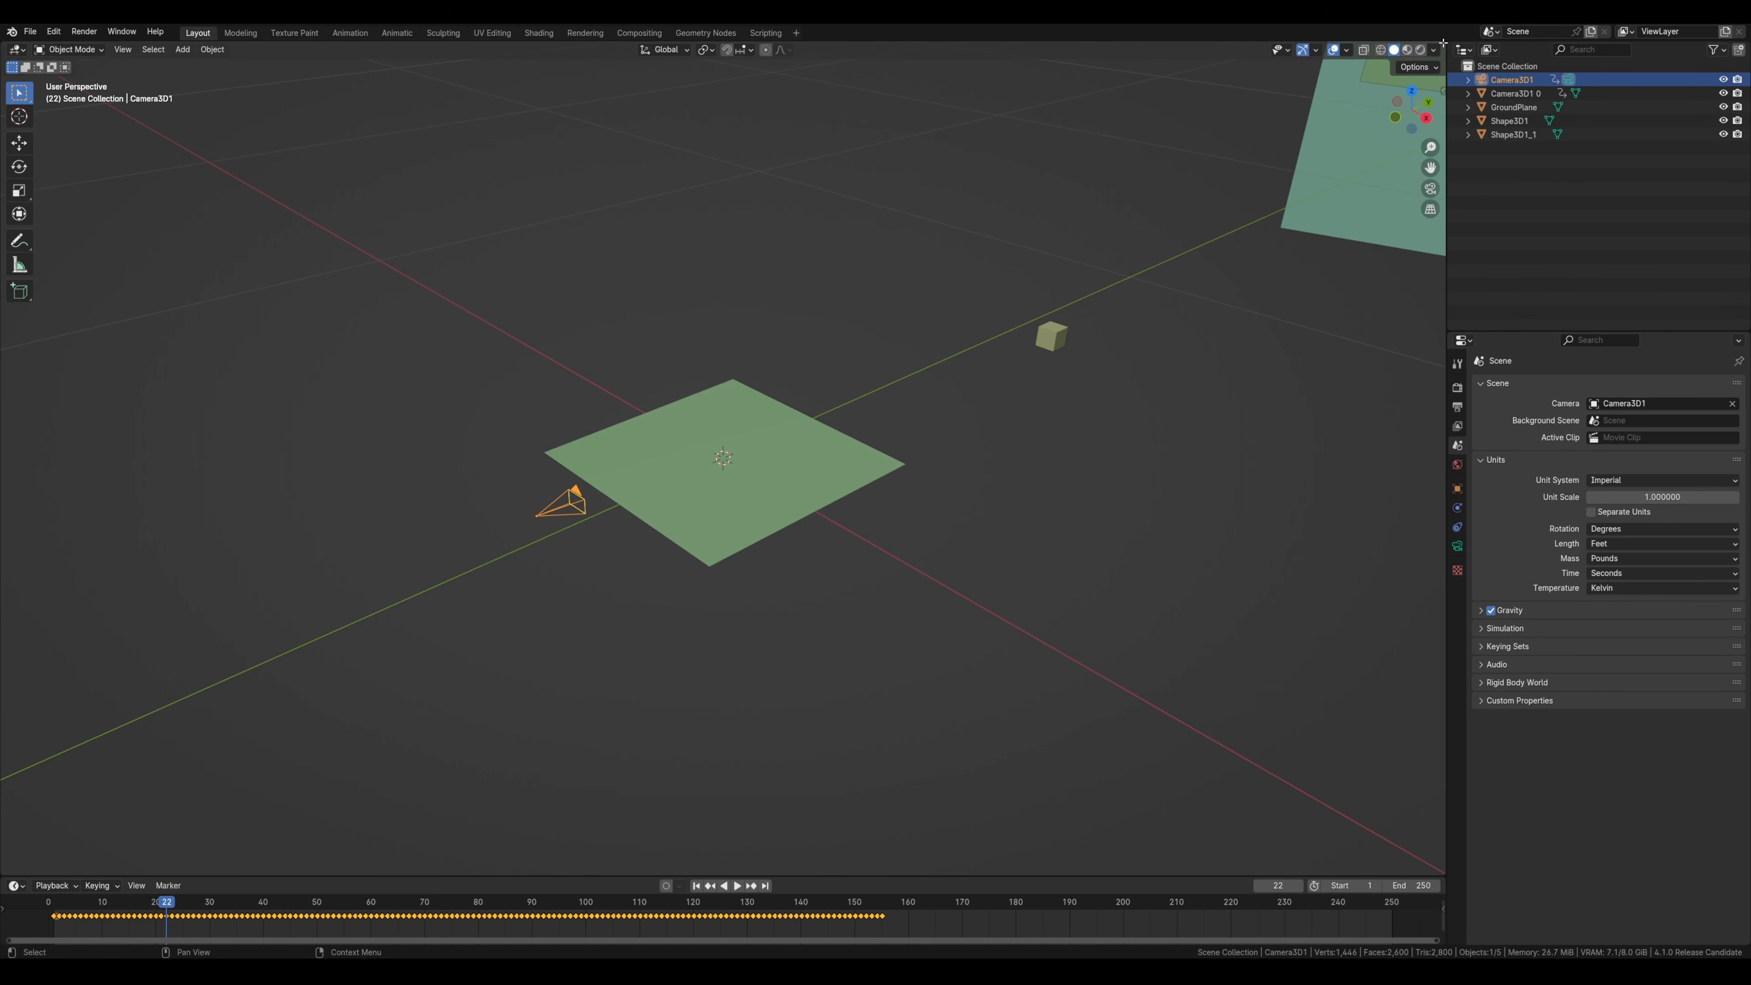
- Split the 3D viewport in two, show one through the camera, and select the image plane and the camera frame to compare them
{"action": "left_click_drag", "start_coordinate": [1443, 43], "coordinate": [656, 170]}
{"action": "left_click", "coordinate": [616, 188]}
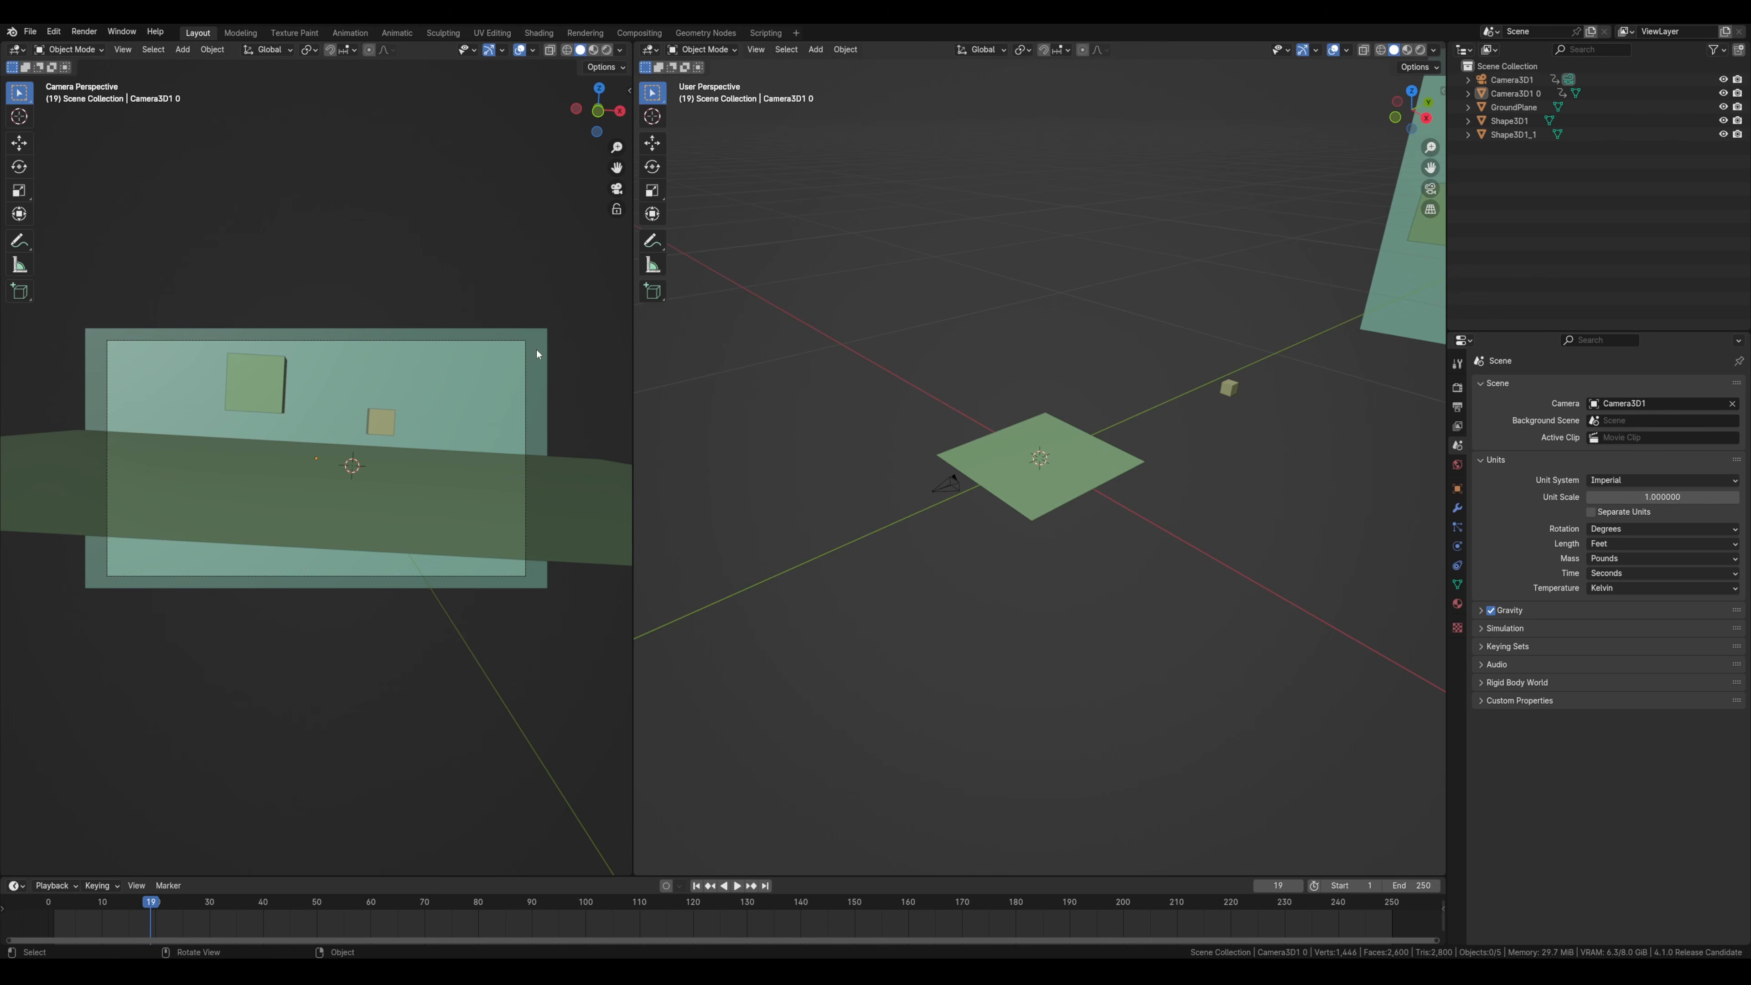
{"action": "left_click", "coordinate": [534, 351]}
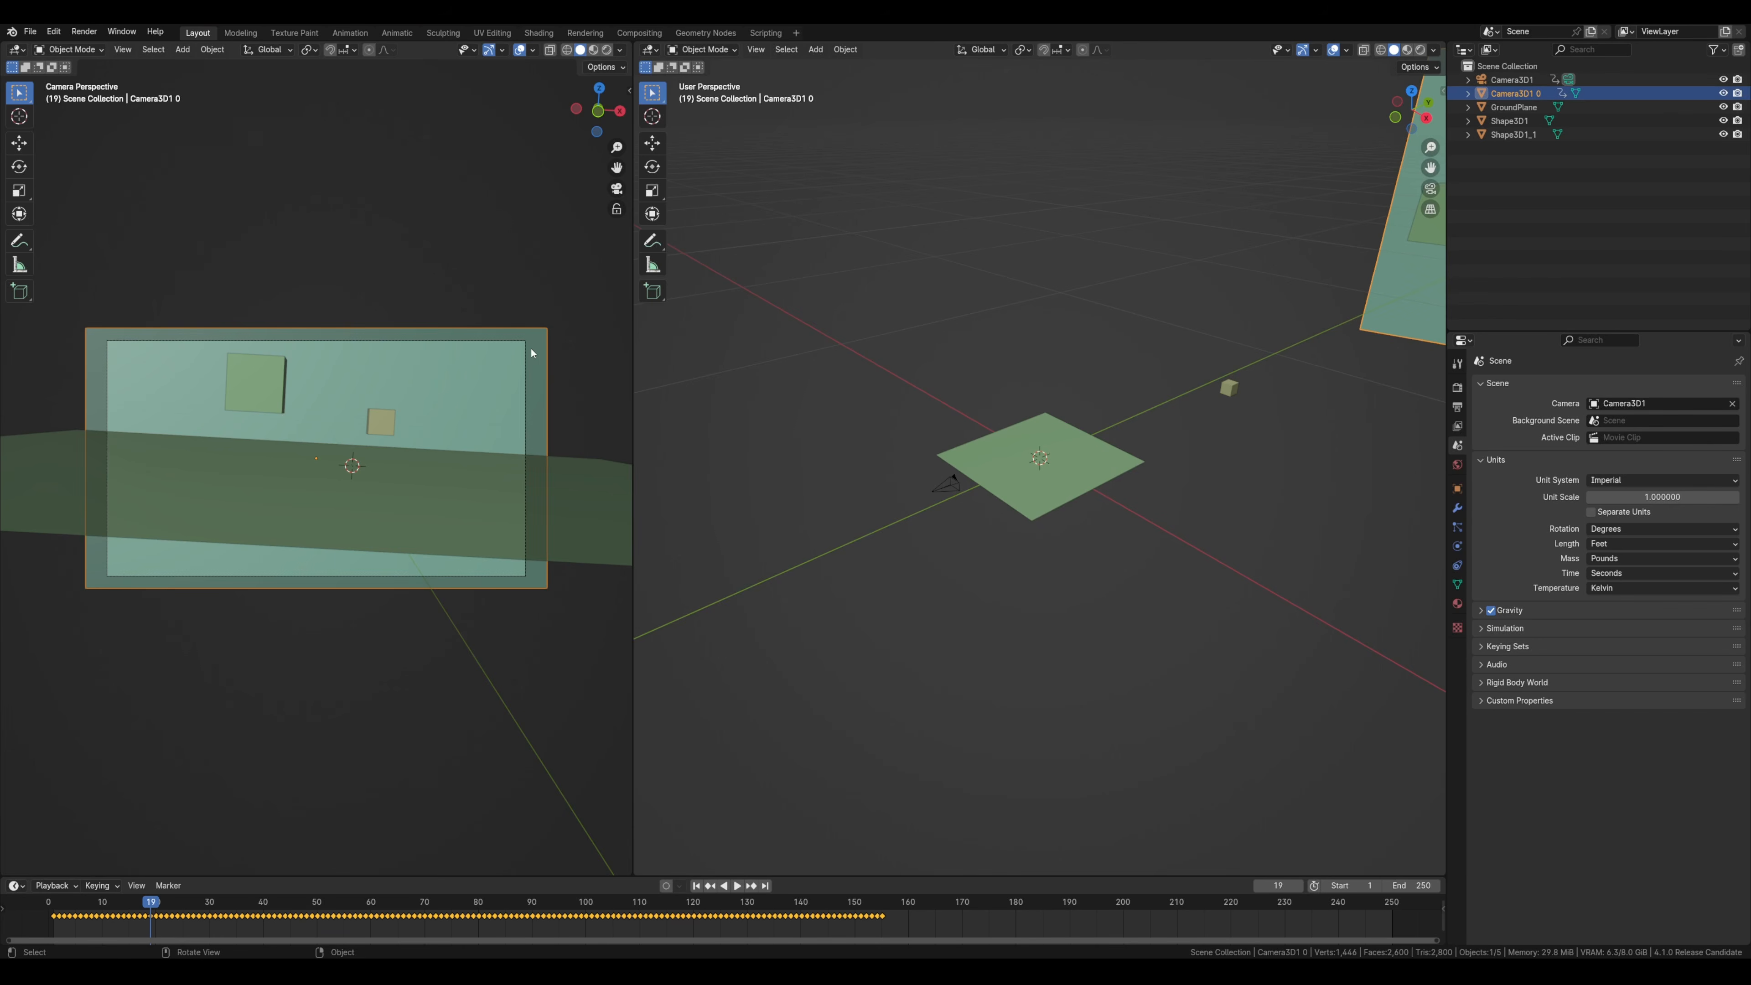
{"action": "left_click", "coordinate": [512, 368]}
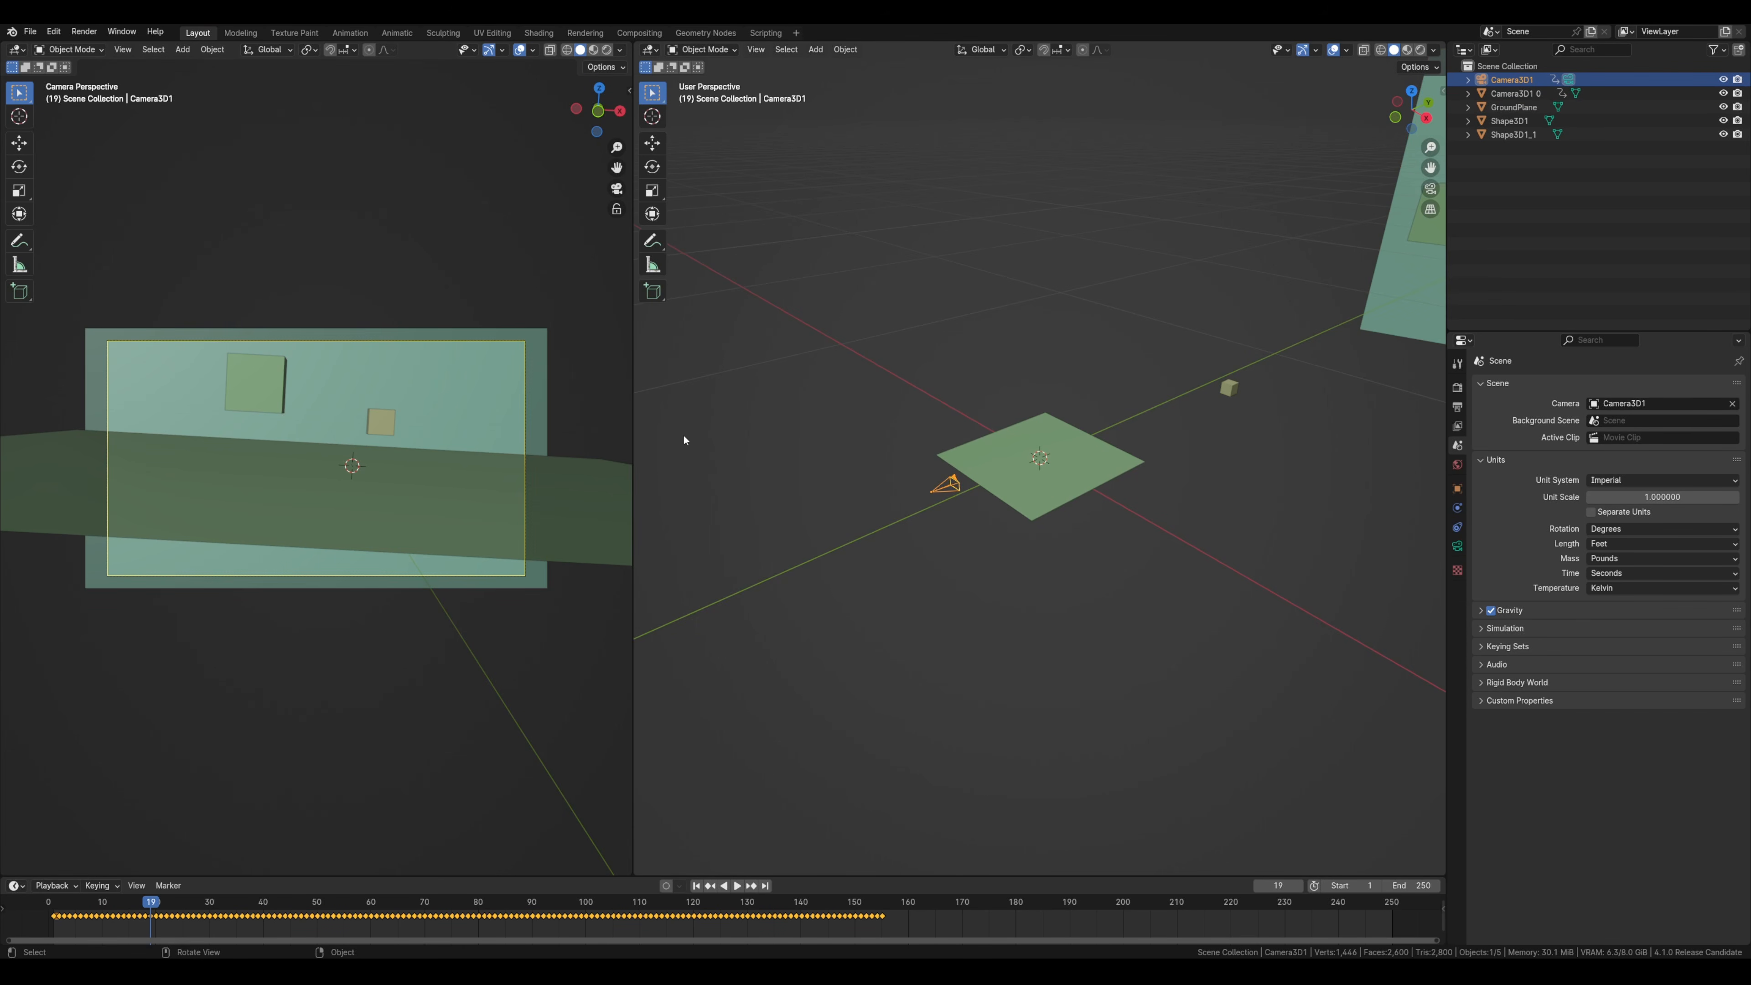
- Switch to DaVinci Resolve and check the solved focal length in the CameraTracker1 solve summary
{"action": "left_click", "coordinate": [899, 971]}
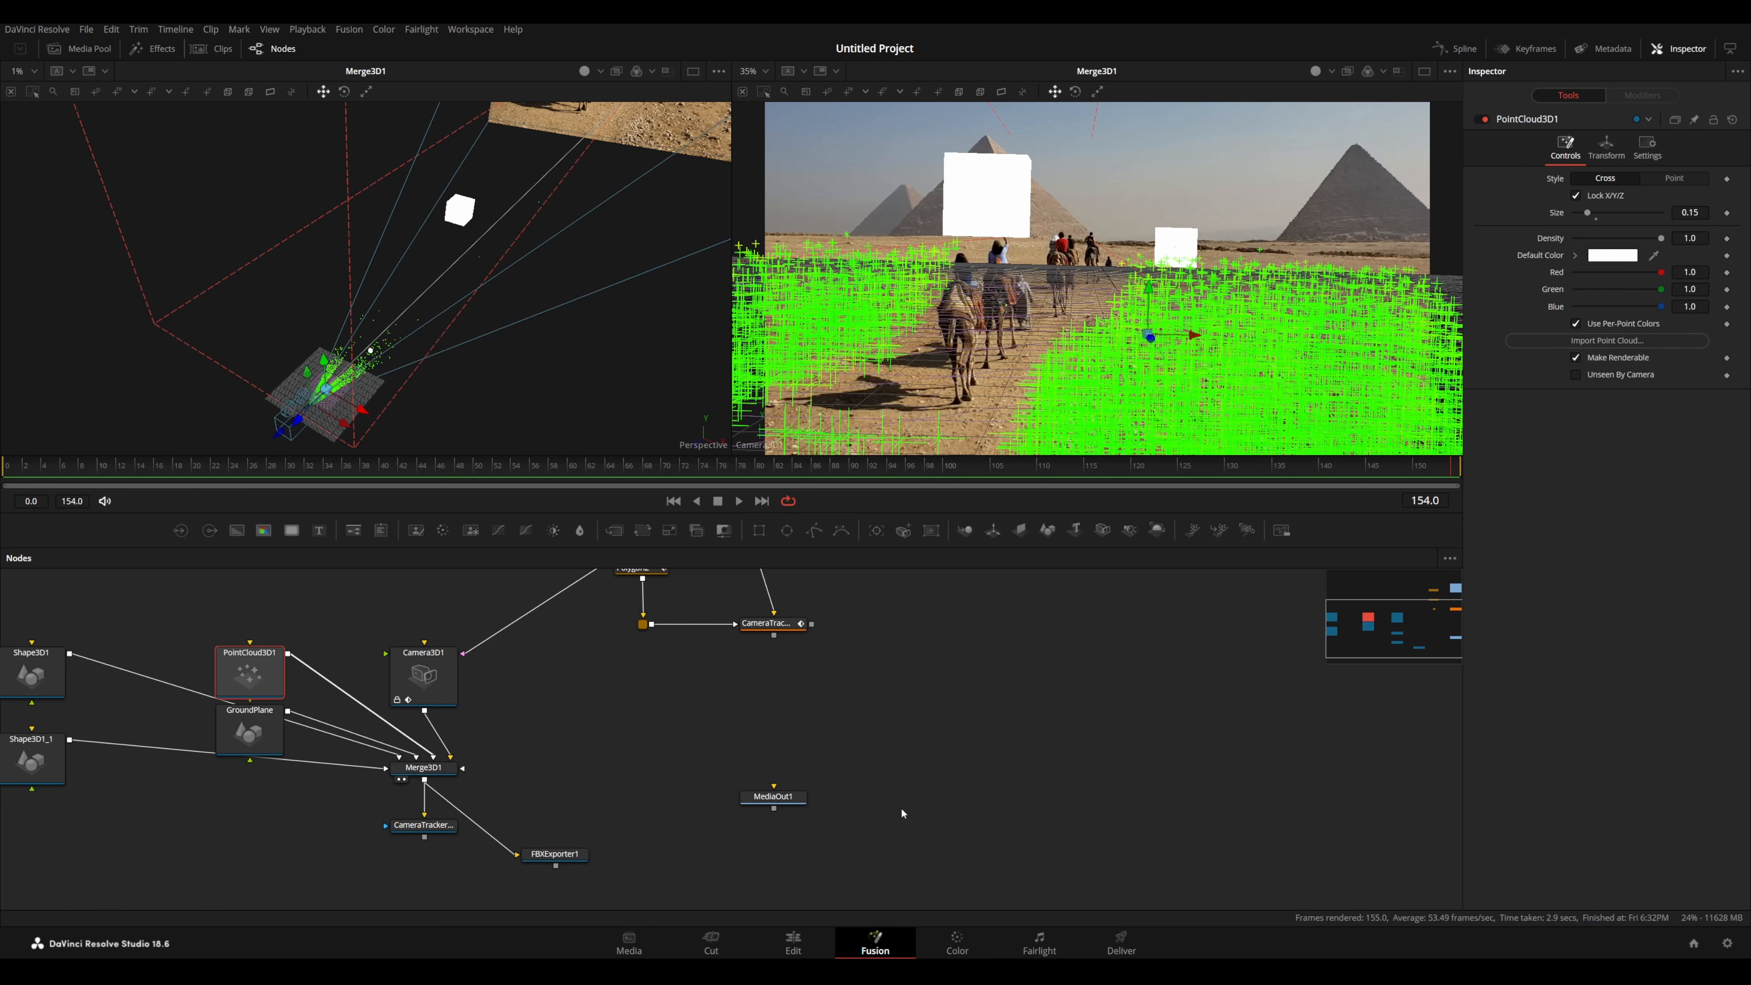
{"action": "scroll", "coordinate": [821, 655], "scroll_direction": "down", "scroll_amount": 1}
{"action": "scroll", "coordinate": [862, 607], "scroll_direction": "up", "scroll_amount": 2}
{"action": "left_click", "coordinate": [708, 675]}
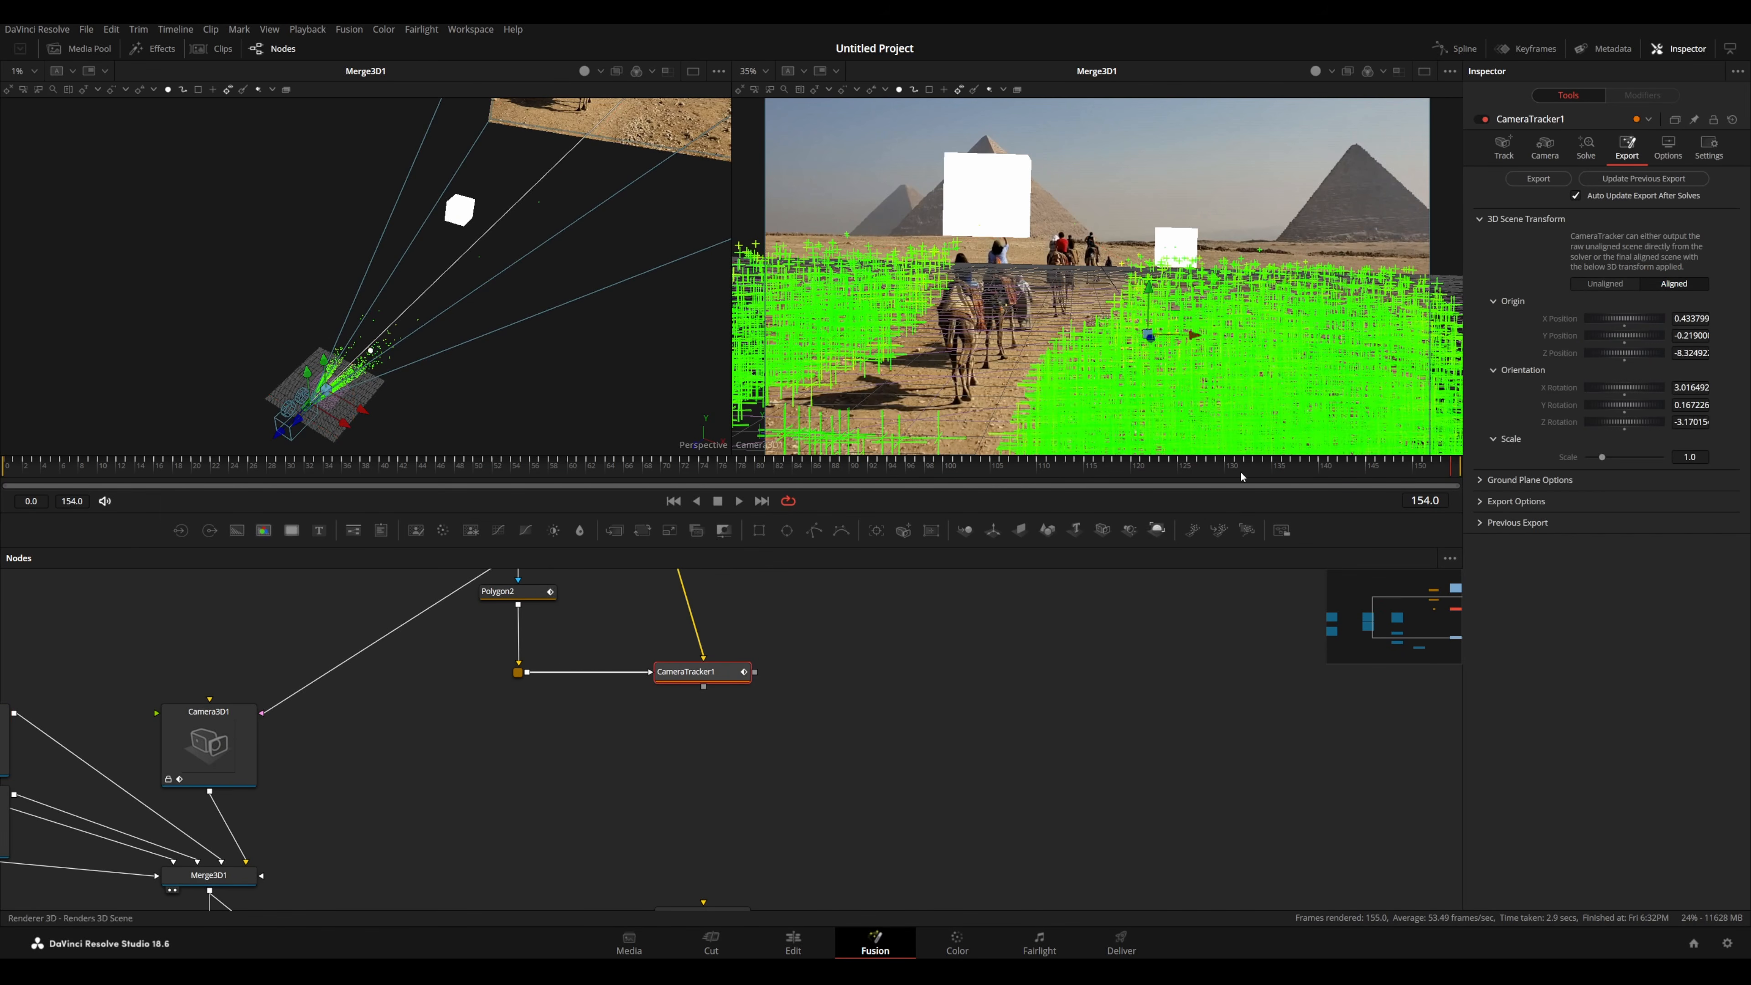
{"action": "left_click", "coordinate": [1585, 147]}
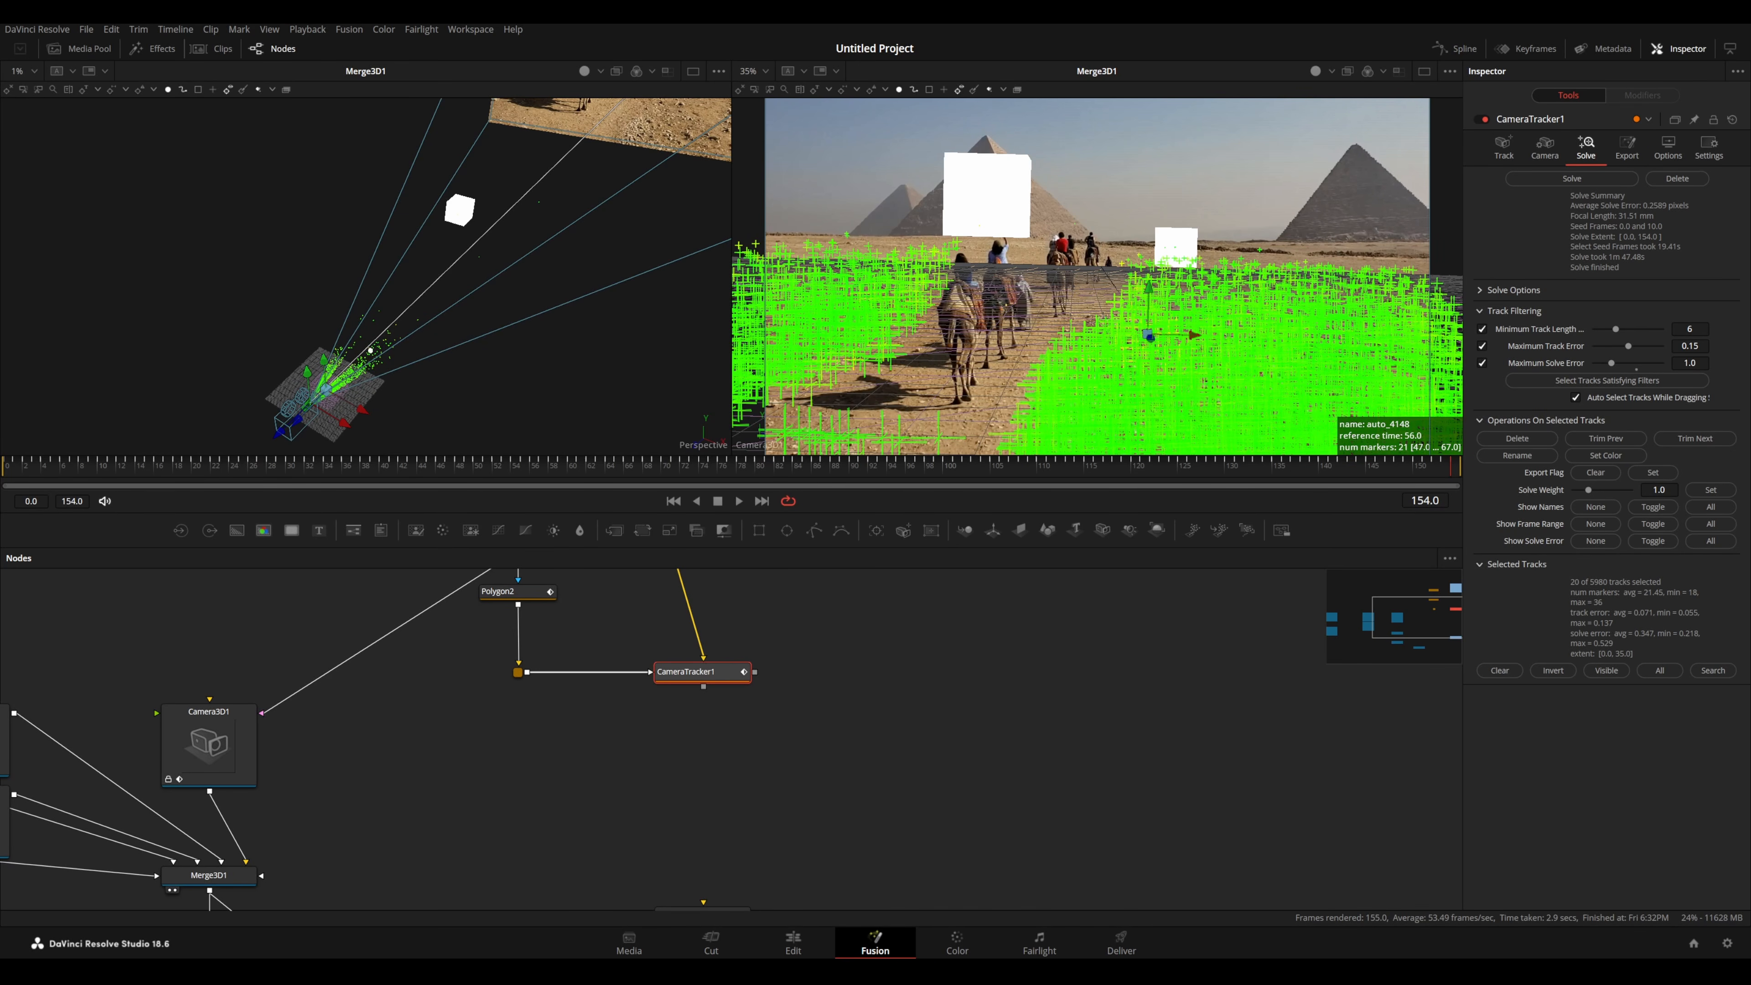
- Switch back to Blender and set the Camera3D1 focal length to 31.51 mm
{"action": "key", "text": "alt+Tab"}
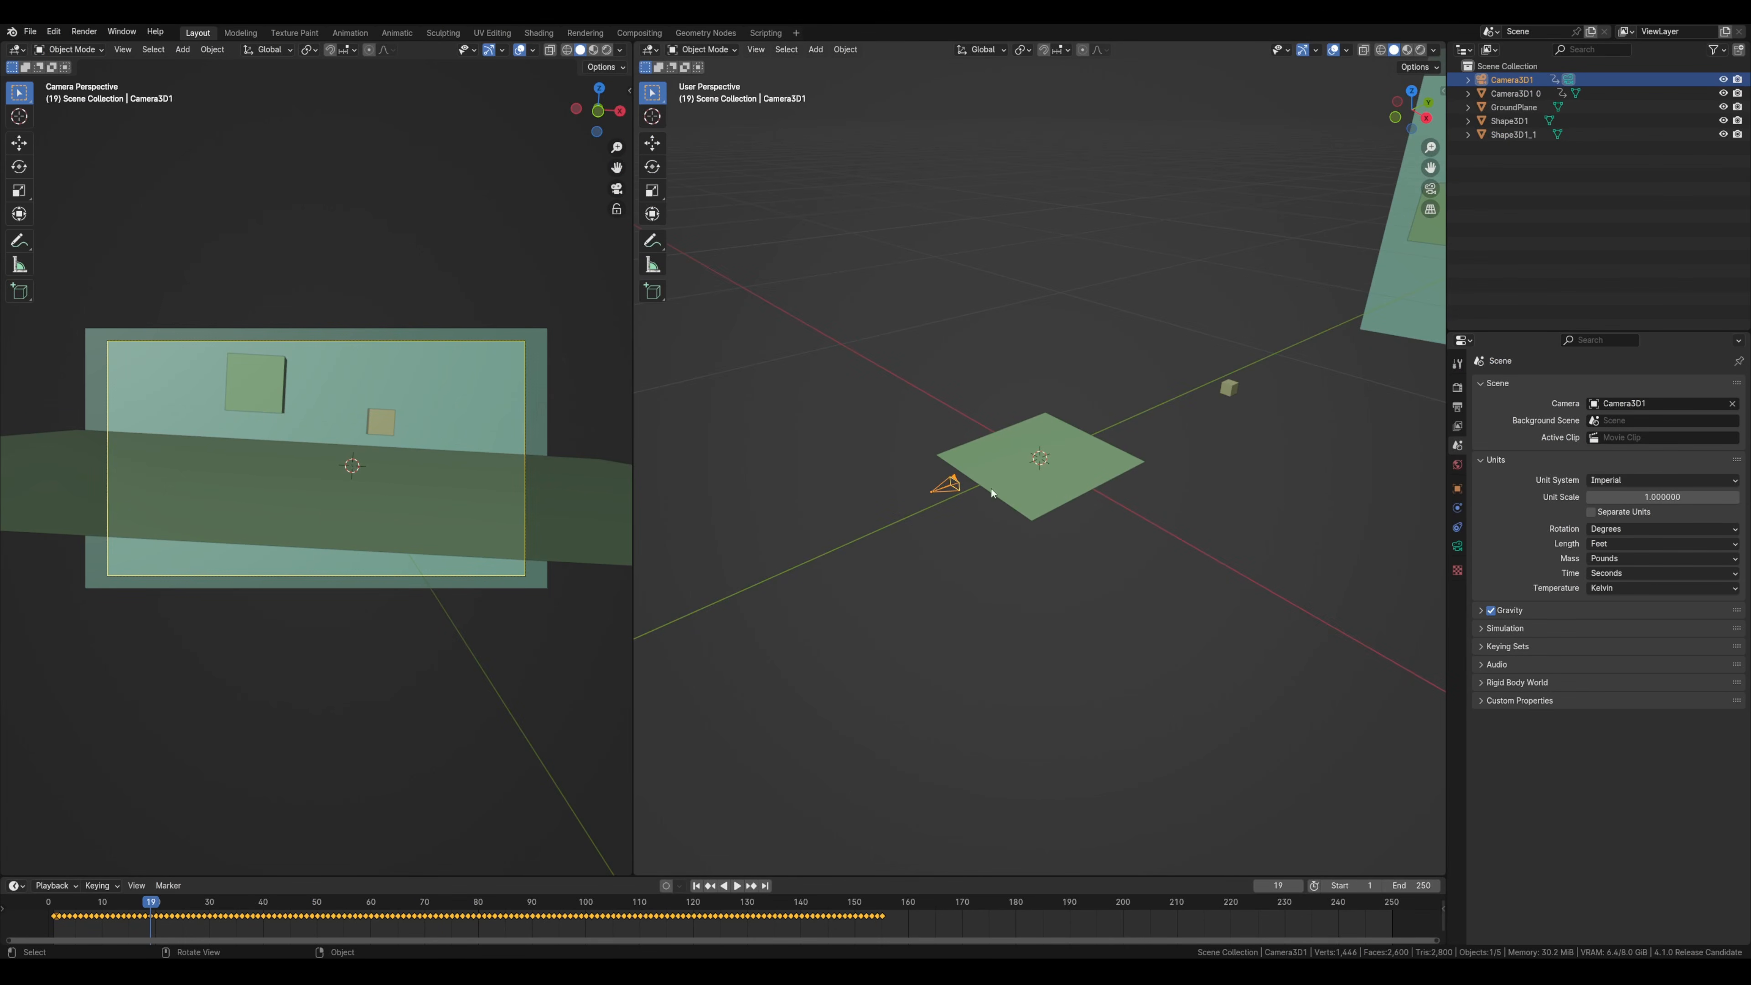
{"action": "left_click", "coordinate": [1456, 545]}
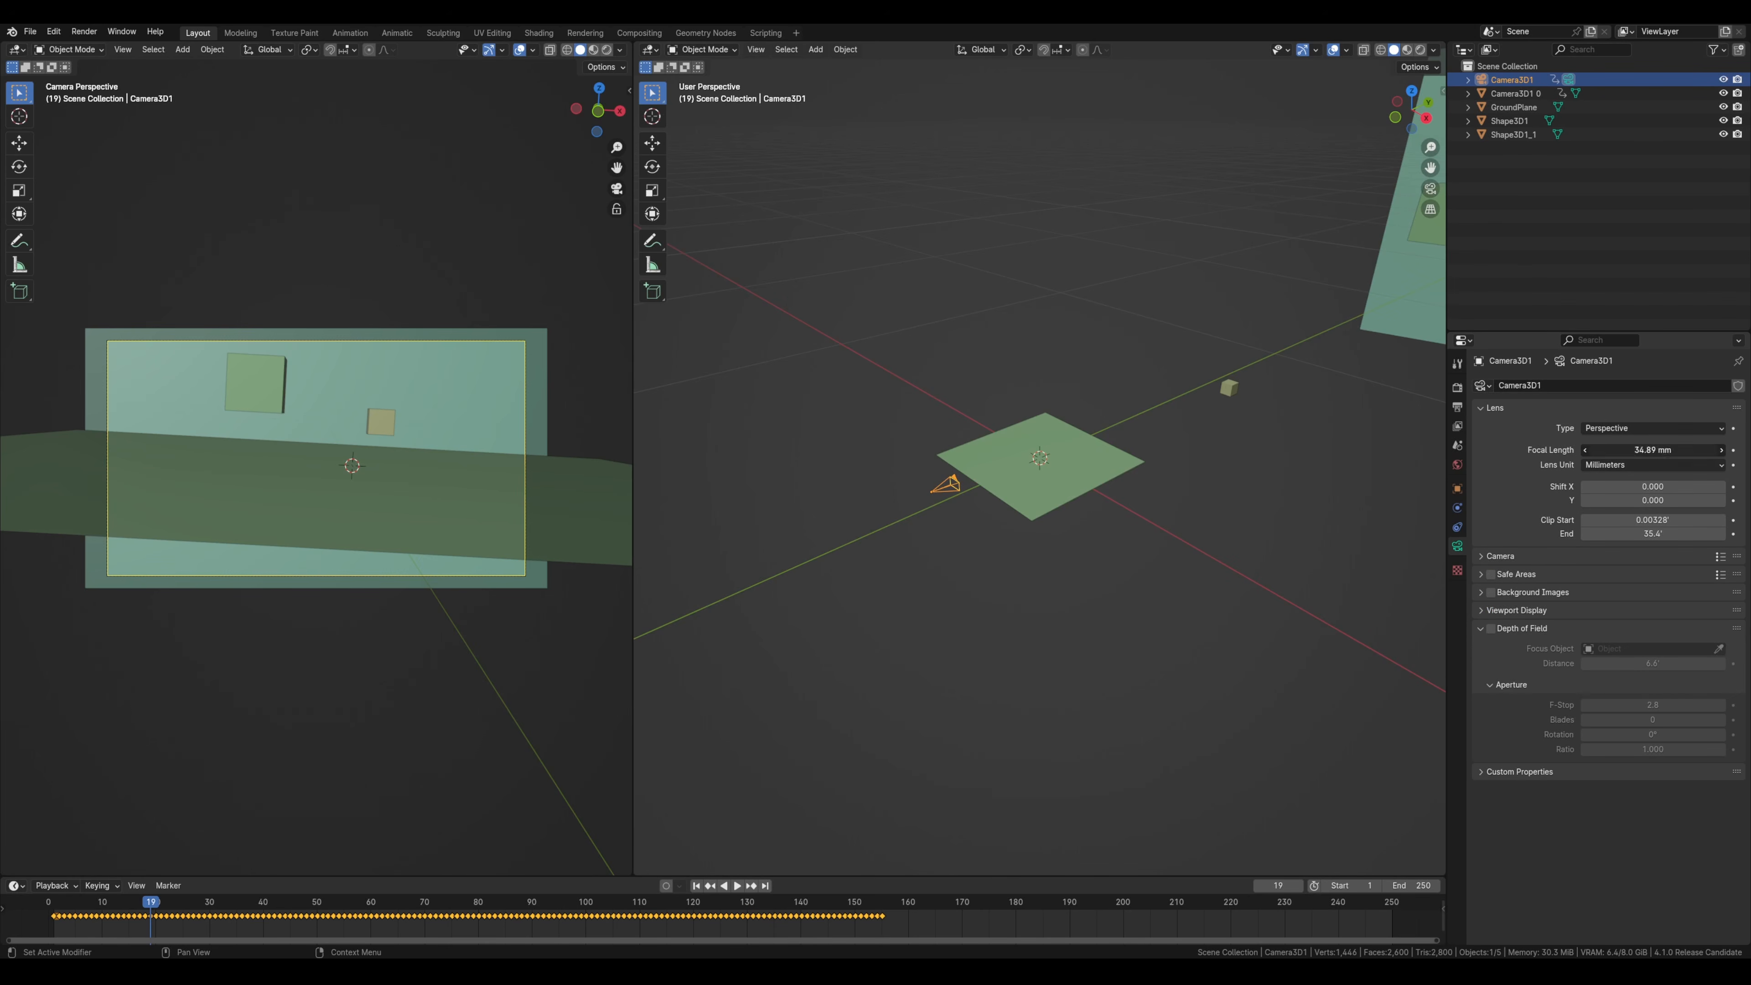
{"action": "left_click", "coordinate": [1658, 449]}
{"action": "type", "text": "31.51"}
{"action": "key", "text": "Return"}
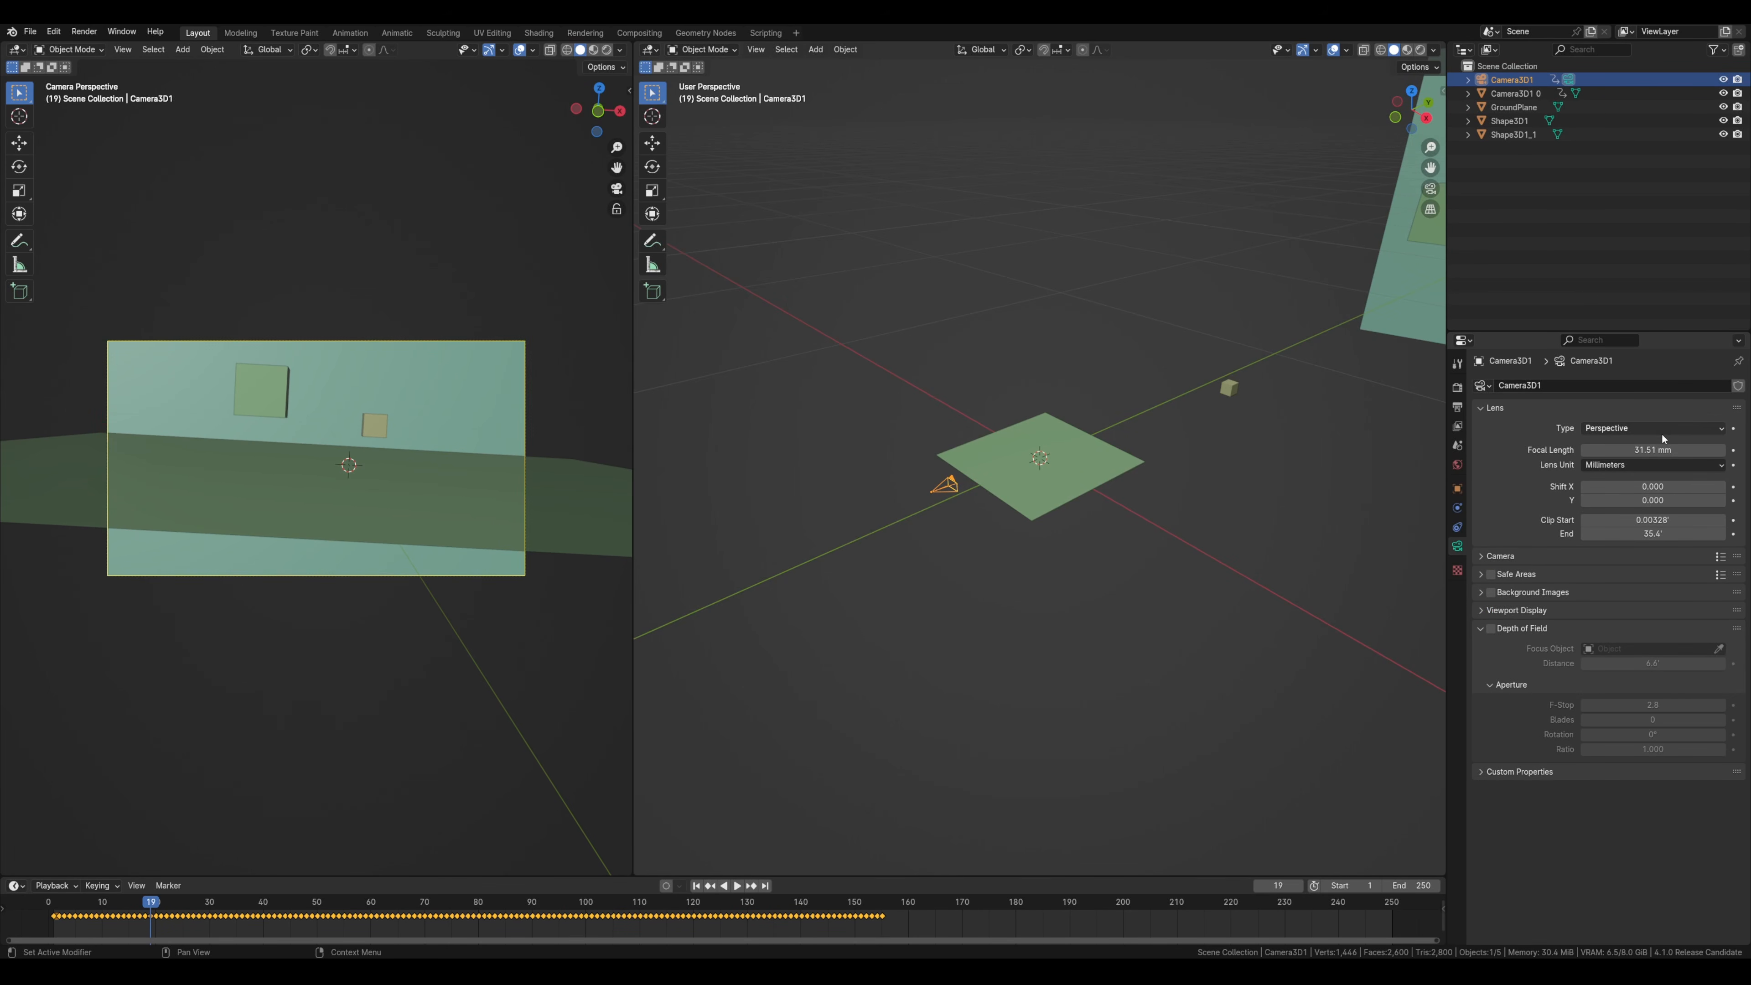
- Delete the imported image plane Camera3D1 0 that fills the camera frame
{"action": "left_click", "coordinate": [504, 485]}
{"action": "left_click", "coordinate": [528, 355]}
{"action": "left_click", "coordinate": [471, 376]}
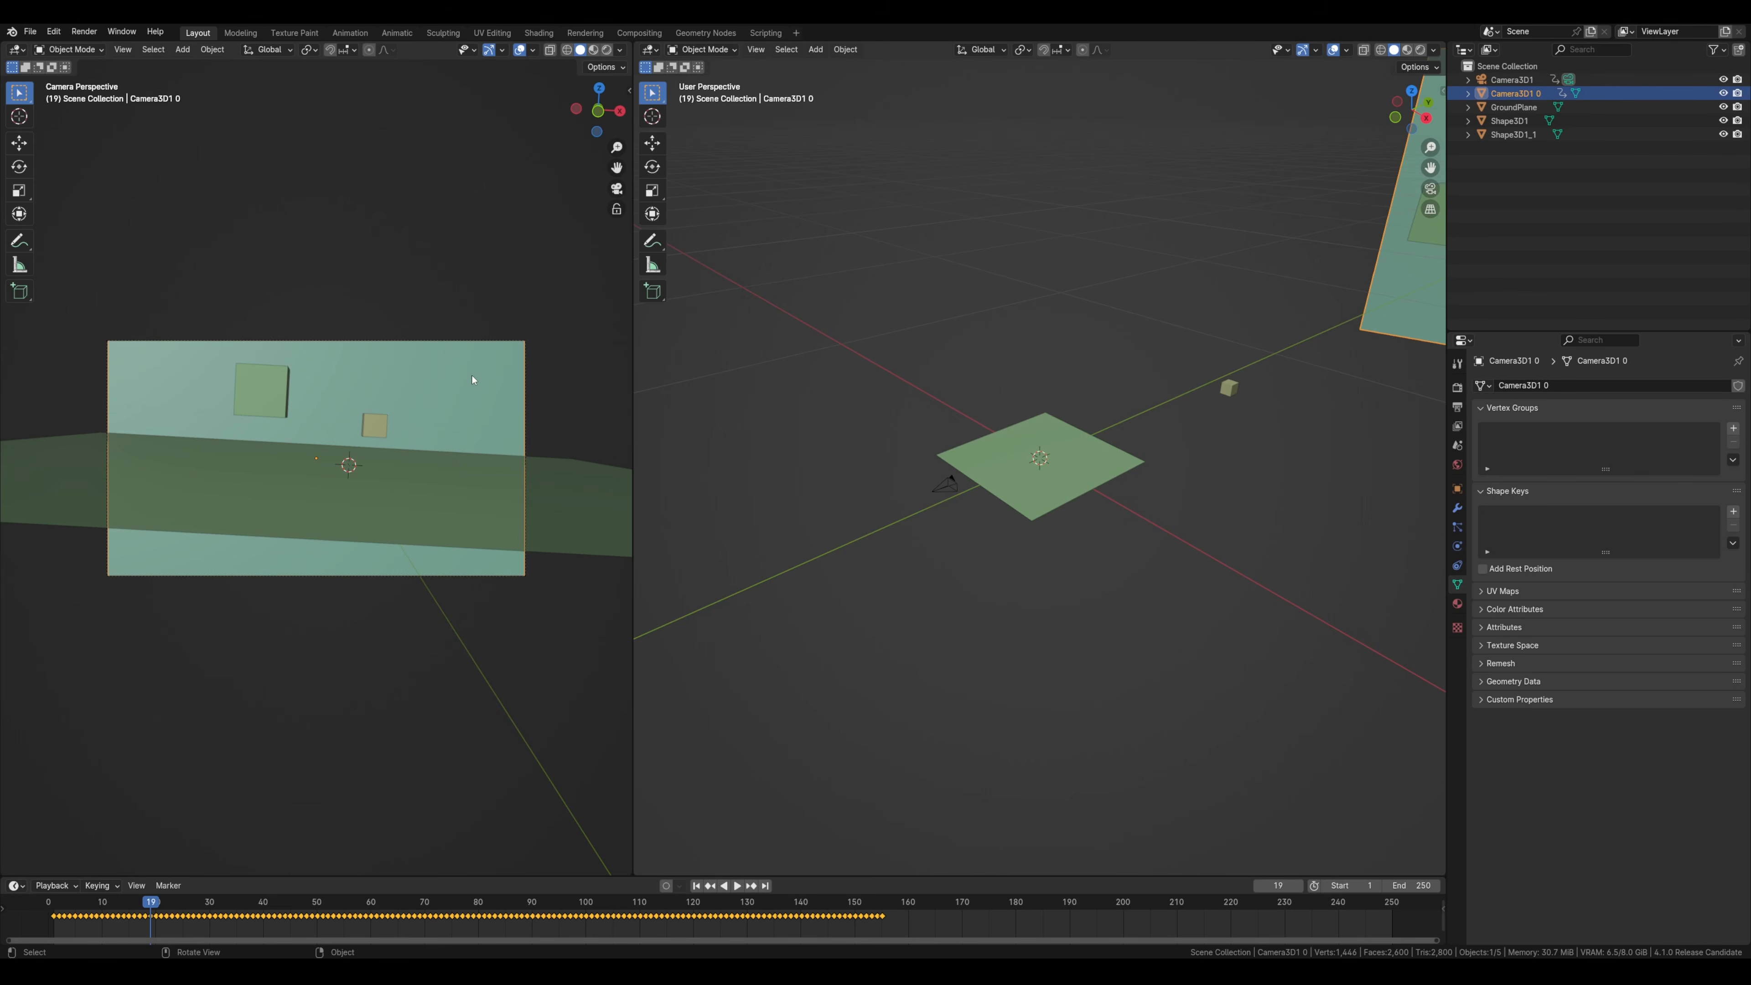
{"action": "key", "text": "x"}
{"action": "left_click", "coordinate": [473, 376]}
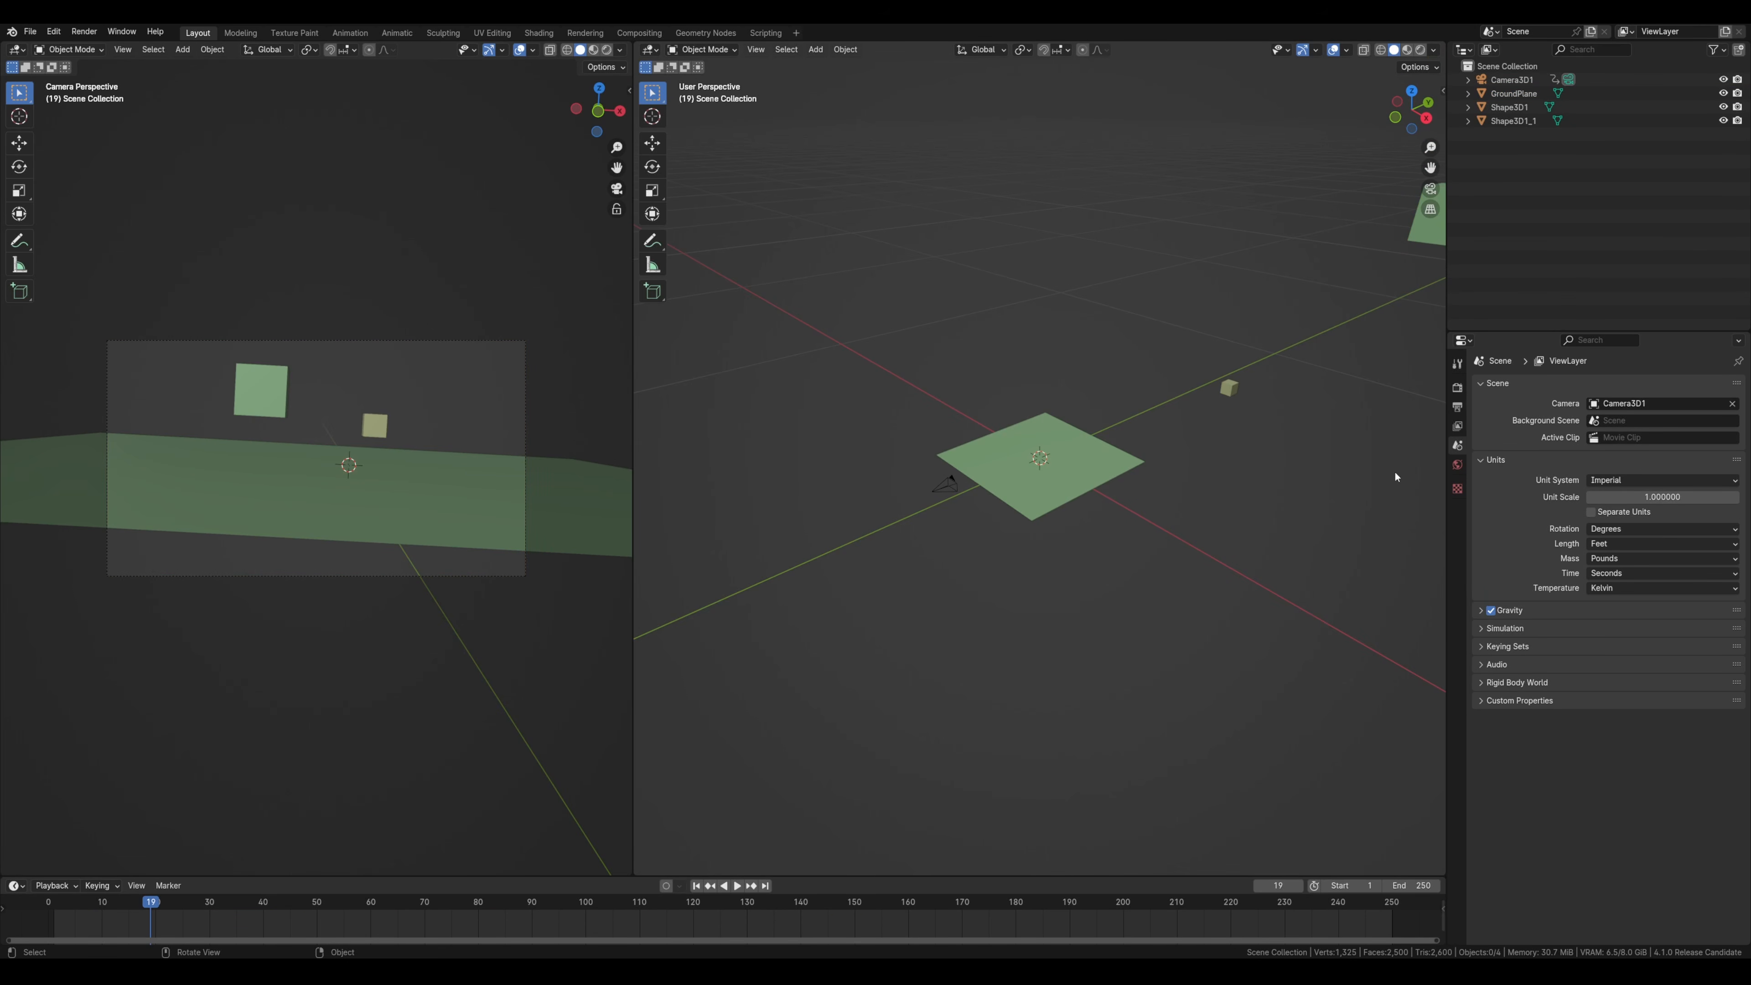
{"action": "left_click", "coordinate": [443, 499]}
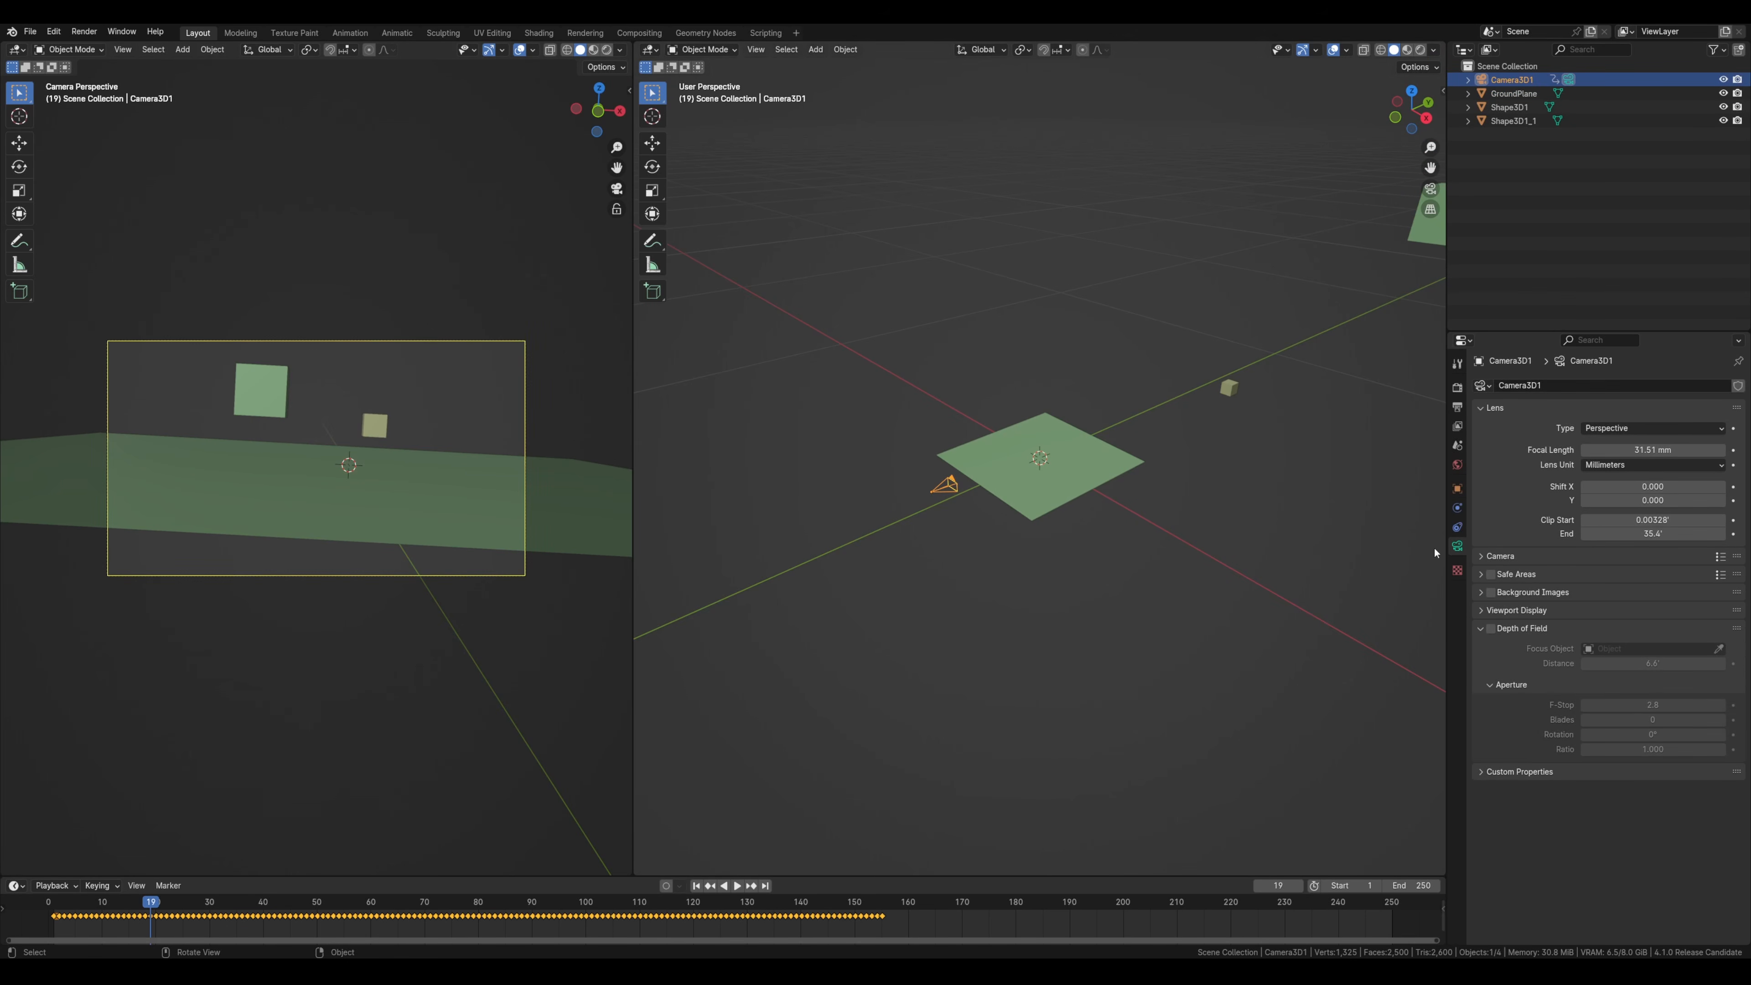
{"action": "left_click", "coordinate": [1493, 597]}
{"action": "left_click", "coordinate": [1606, 613]}
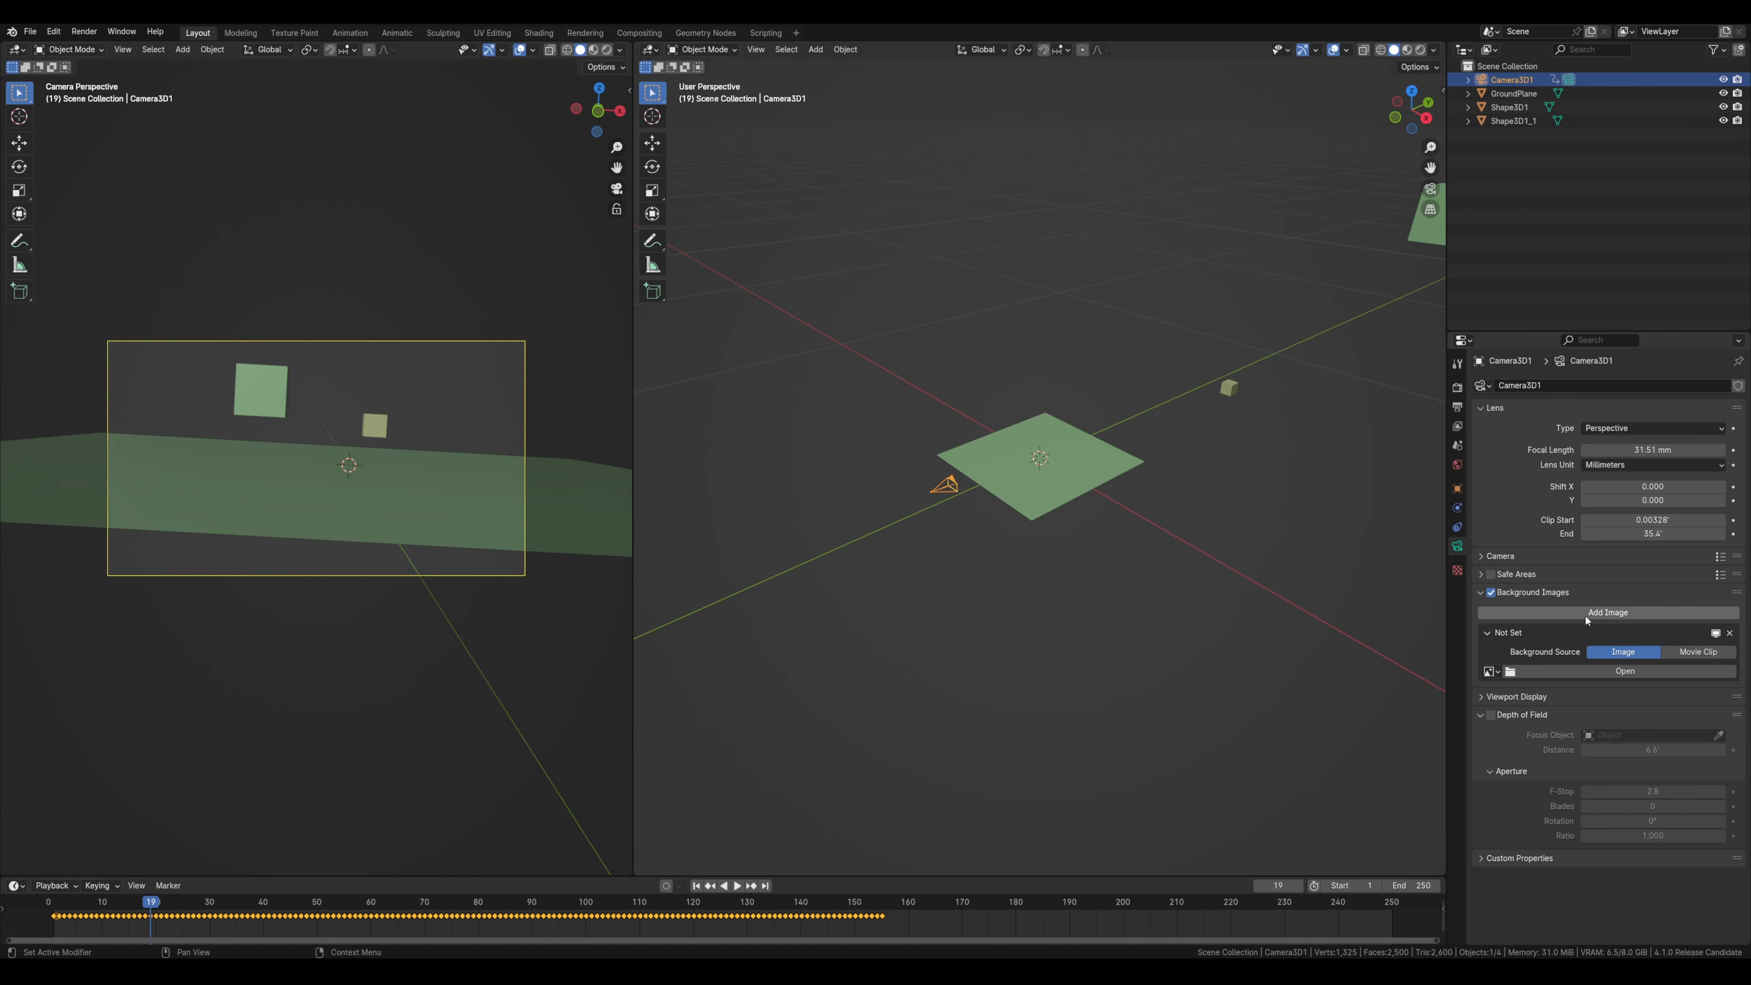
{"action": "left_click", "coordinate": [1608, 670]}
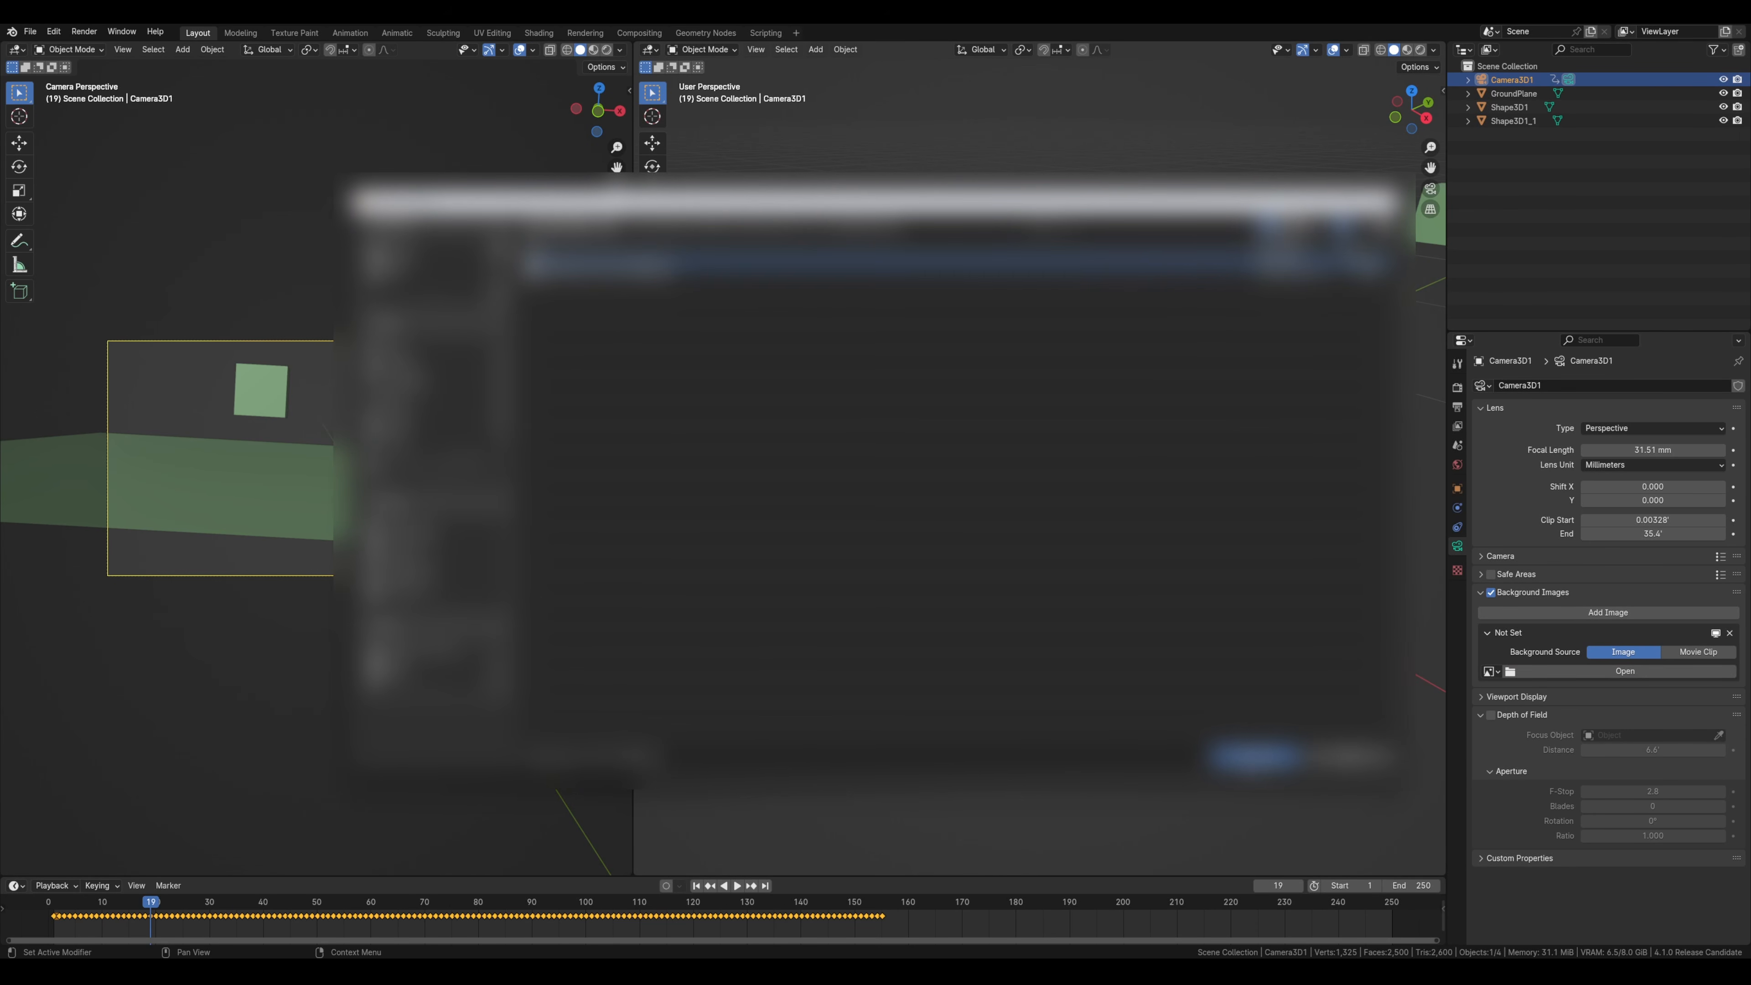
{"action": "key", "text": "Return"}
- Set the camera background movie's length to 155 frames and play the animation to check the footage
{"action": "key", "text": "space"}
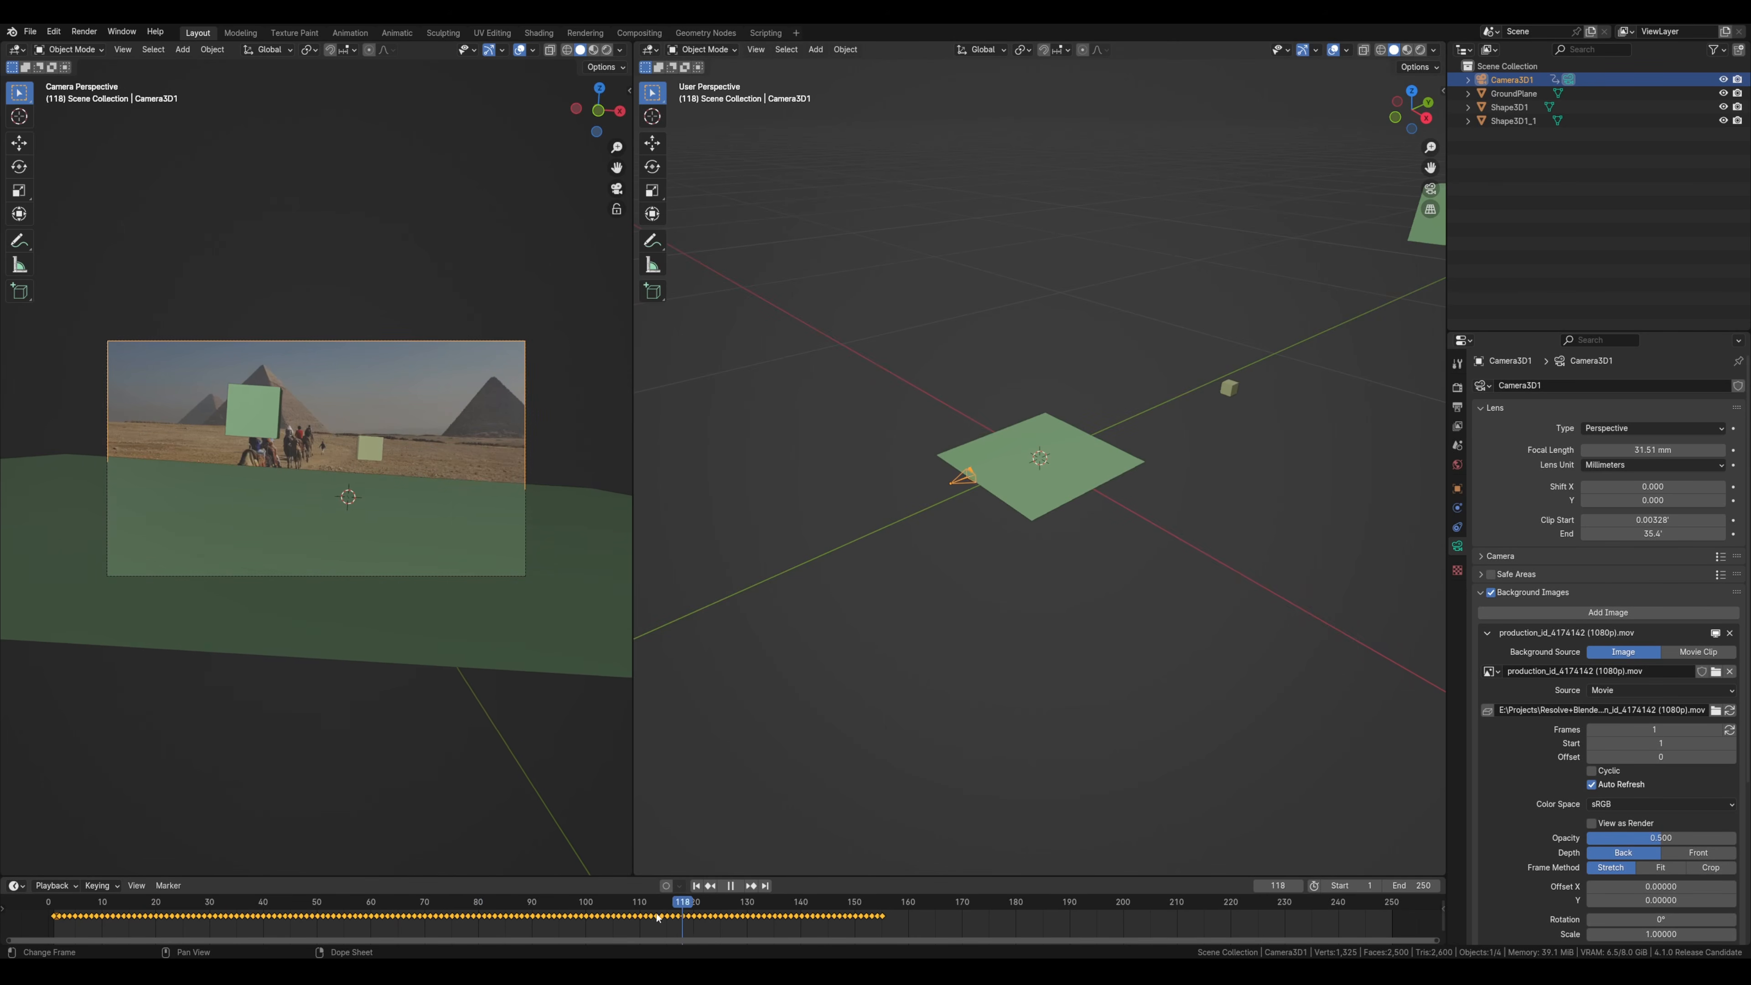
{"action": "key", "text": "Escape"}
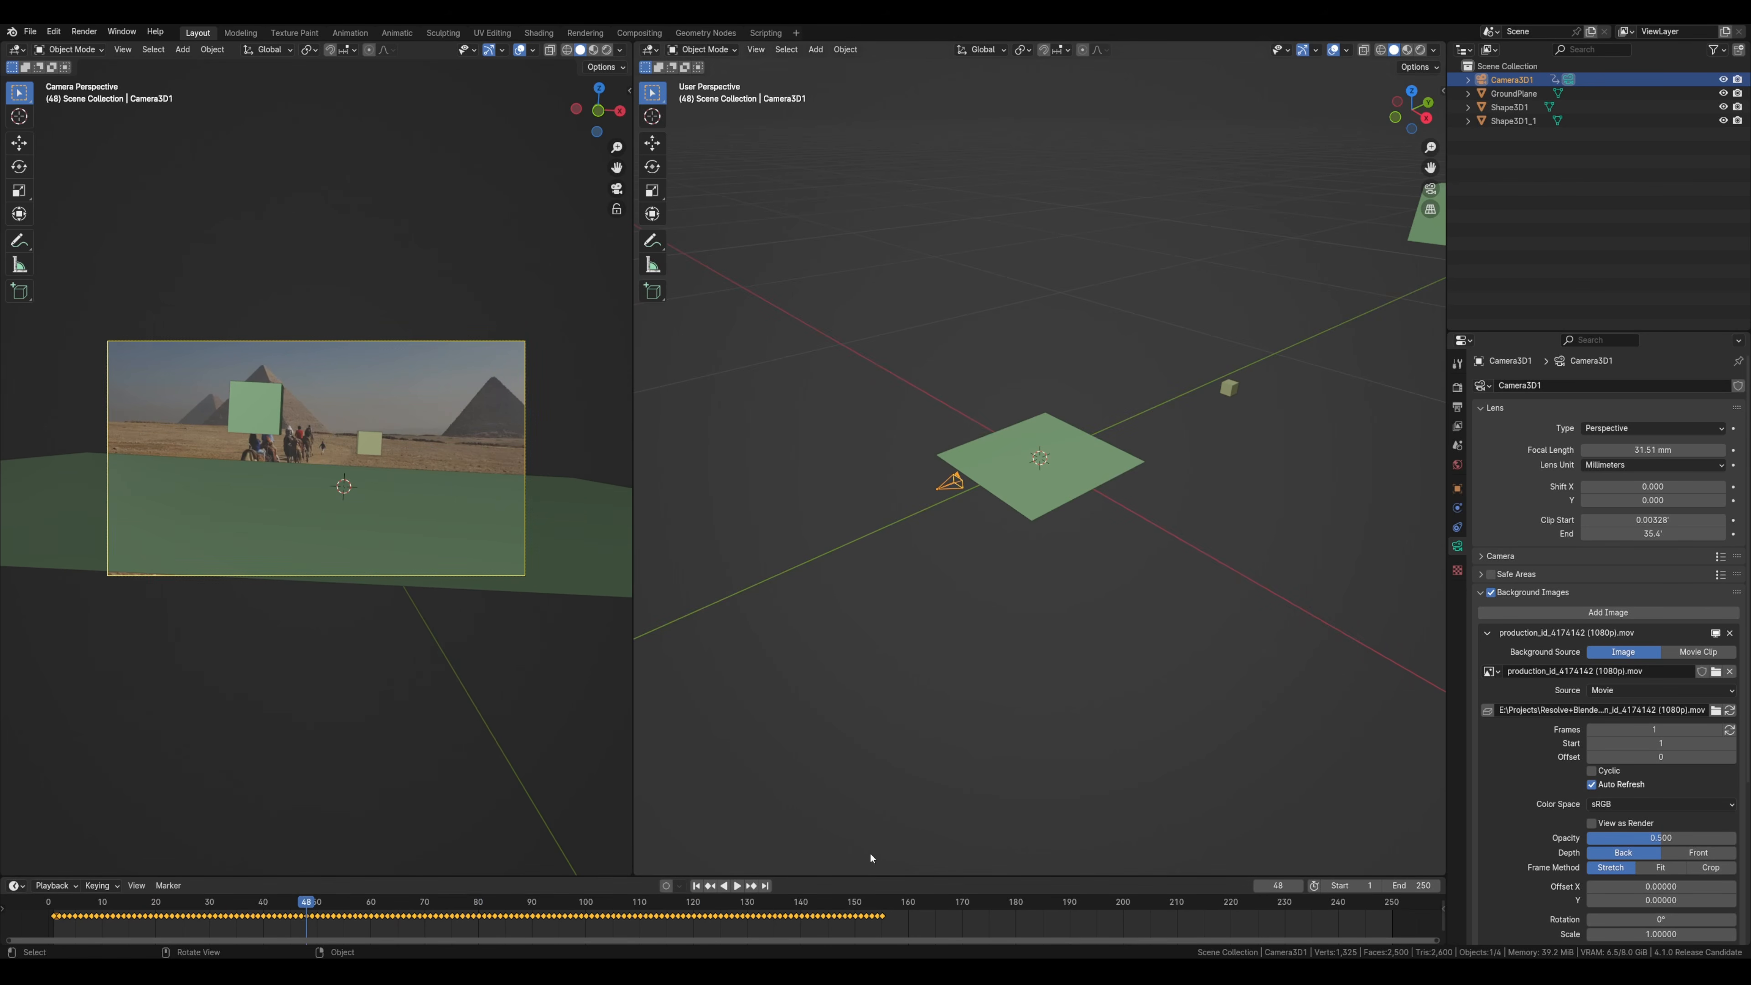
{"action": "left_click", "coordinate": [1616, 730]}
{"action": "type", "text": "155"}
{"action": "key", "text": "Return"}
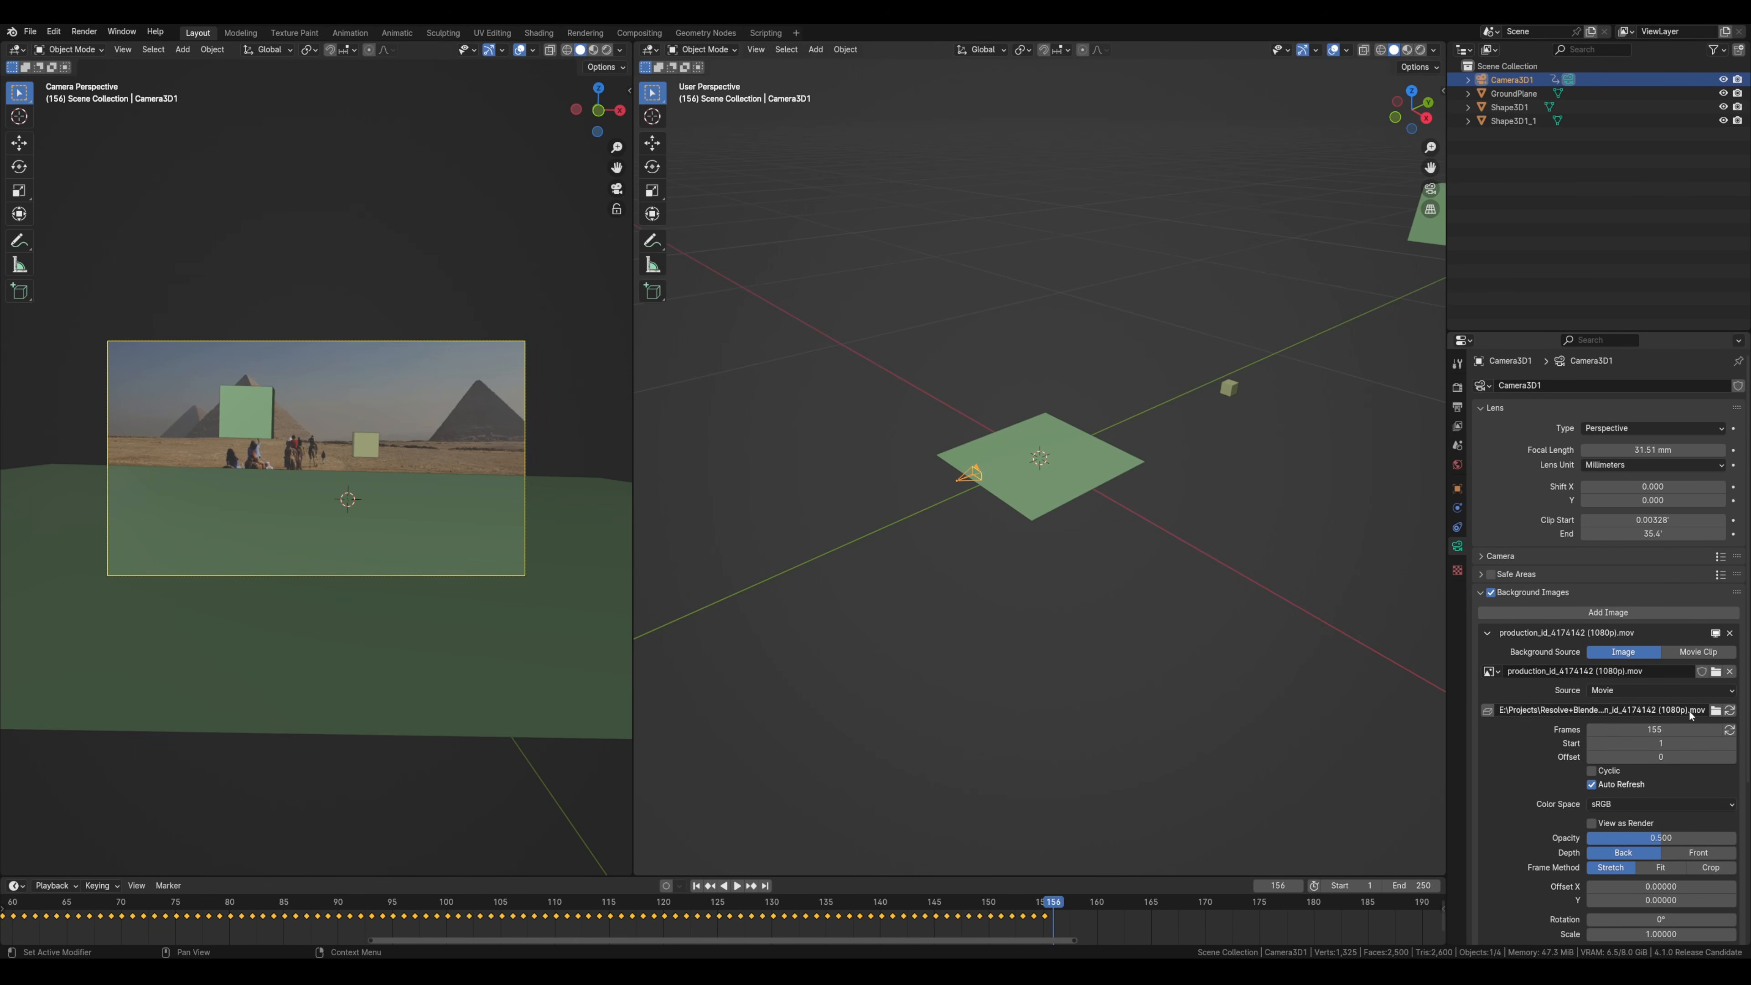
{"action": "scroll", "coordinate": [1103, 920], "scroll_direction": "down", "scroll_amount": 2}
{"action": "left_click", "coordinate": [1177, 920]}
{"action": "key", "text": "space"}
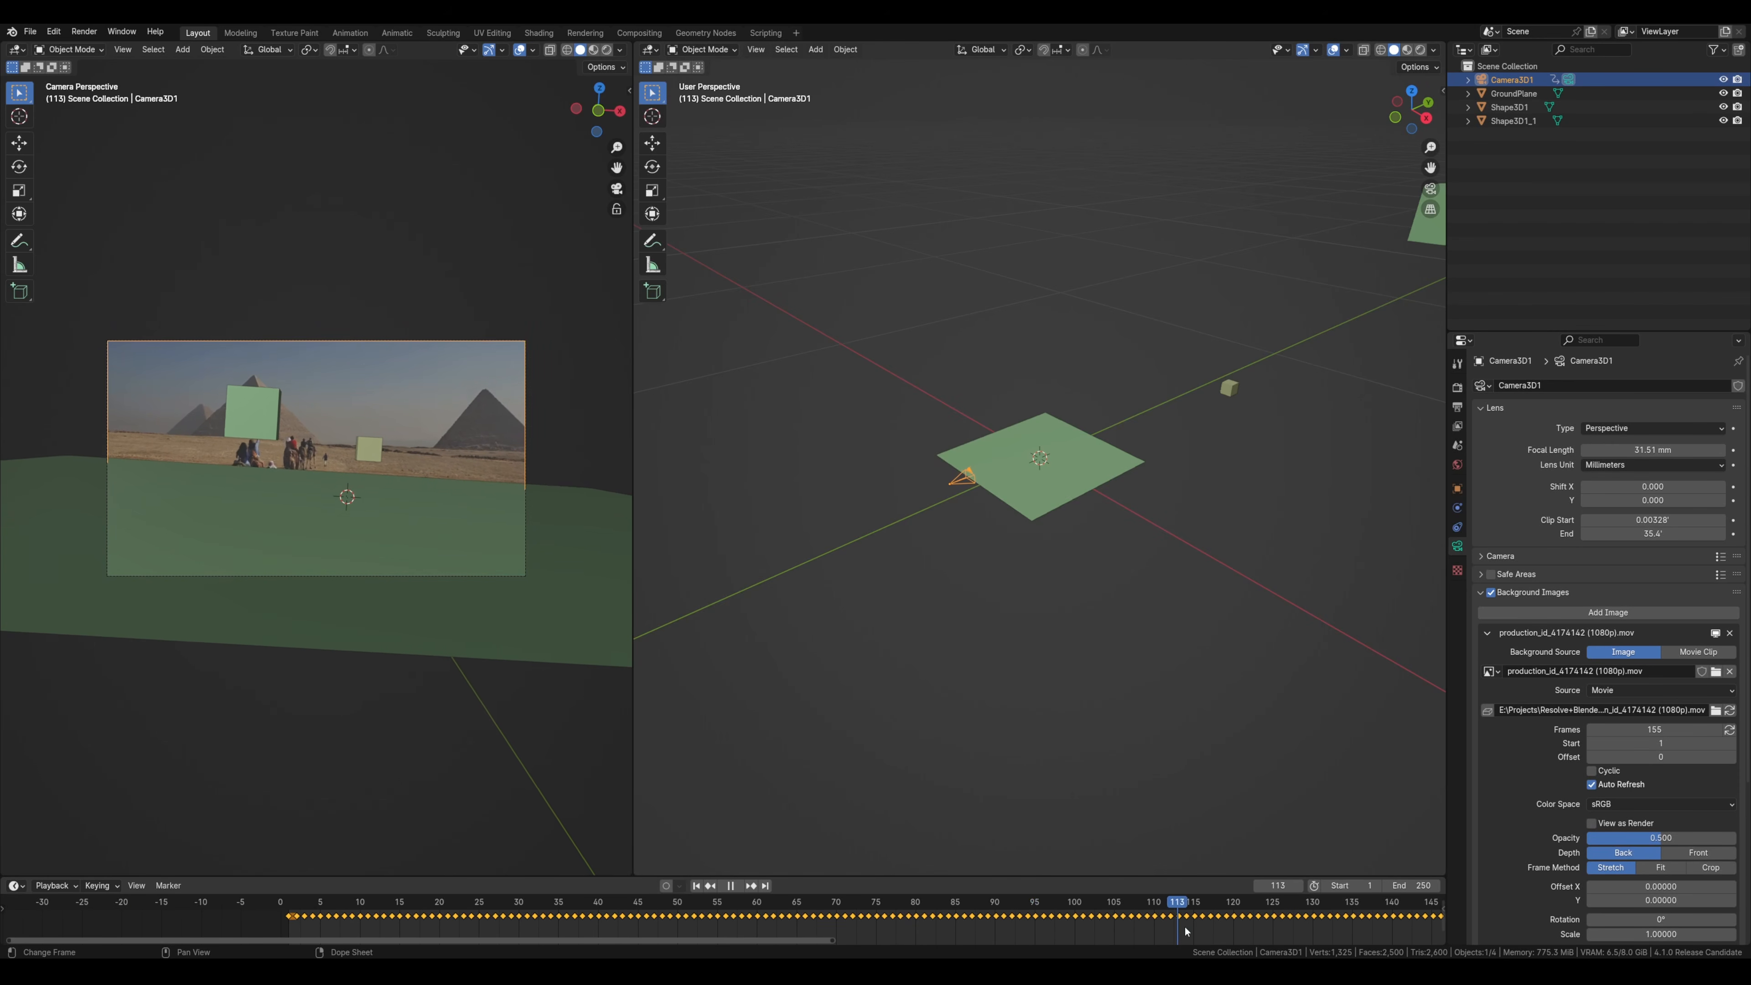
{"action": "key", "text": "space"}
- Raise the background footage's opacity to 1.000 and play the animation from the start
{"action": "scroll", "coordinate": [1644, 732], "scroll_direction": "down", "scroll_amount": 4}
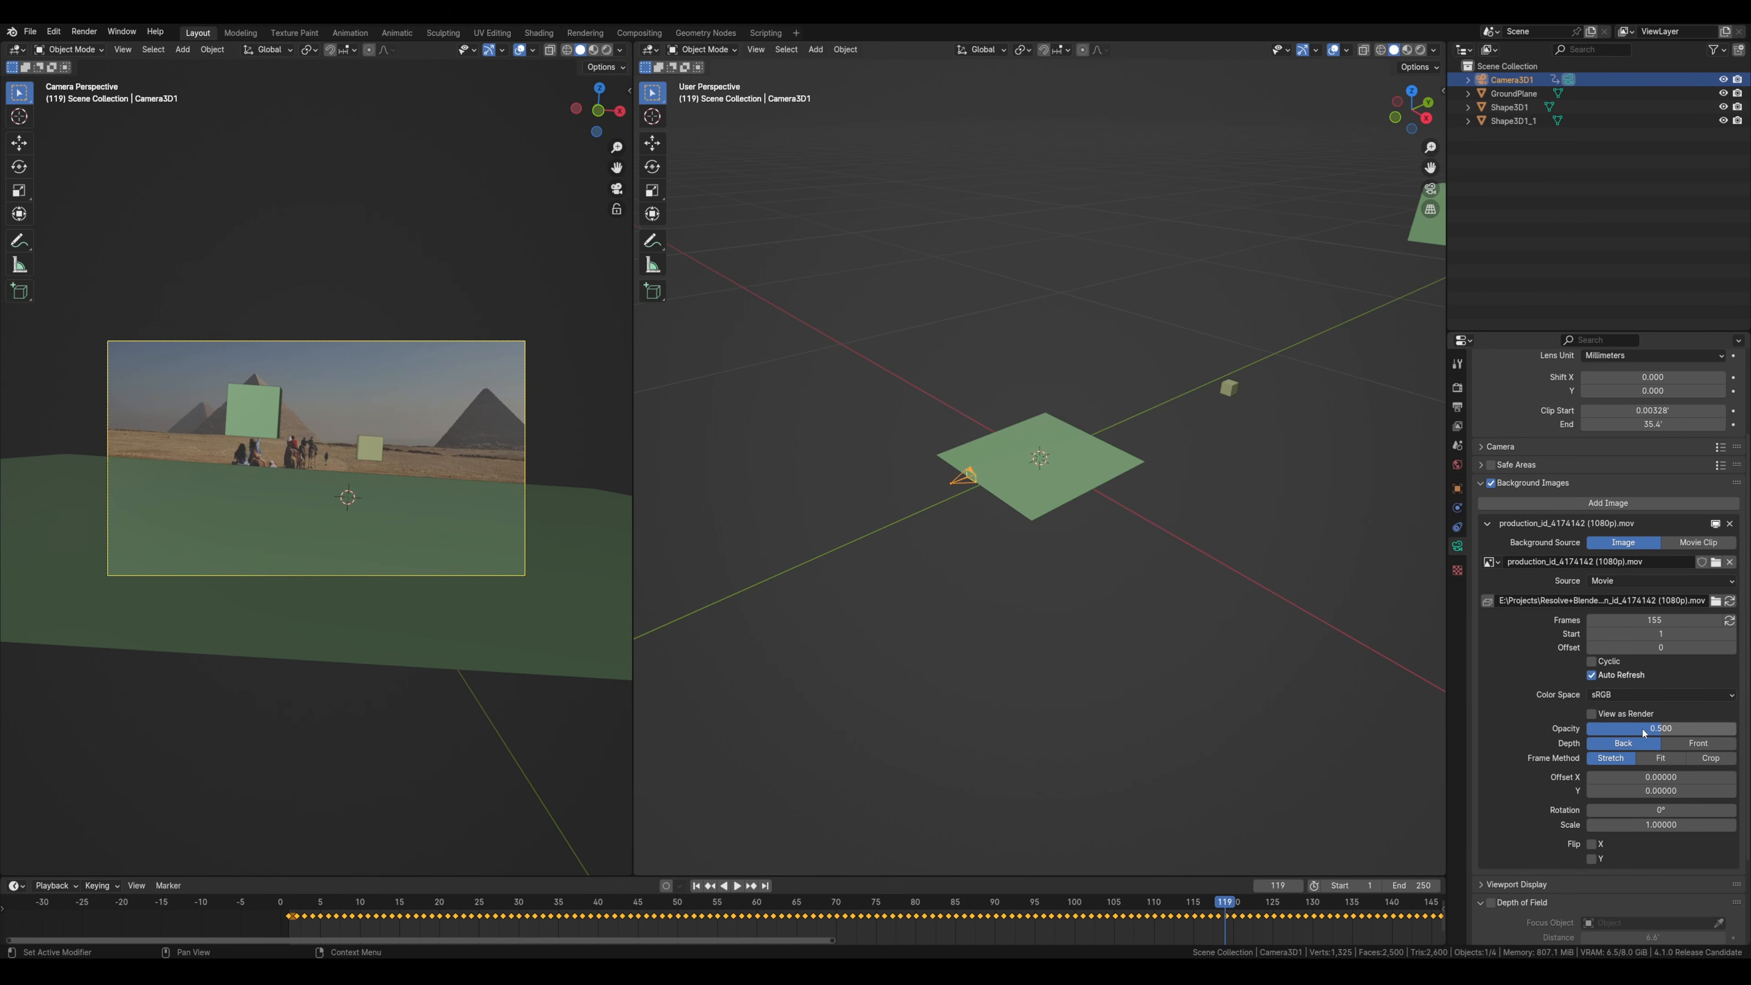
{"action": "left_click_drag", "start_coordinate": [1644, 732], "coordinate": [1733, 730]}
{"action": "left_click", "coordinate": [294, 904]}
{"action": "key", "text": "space"}
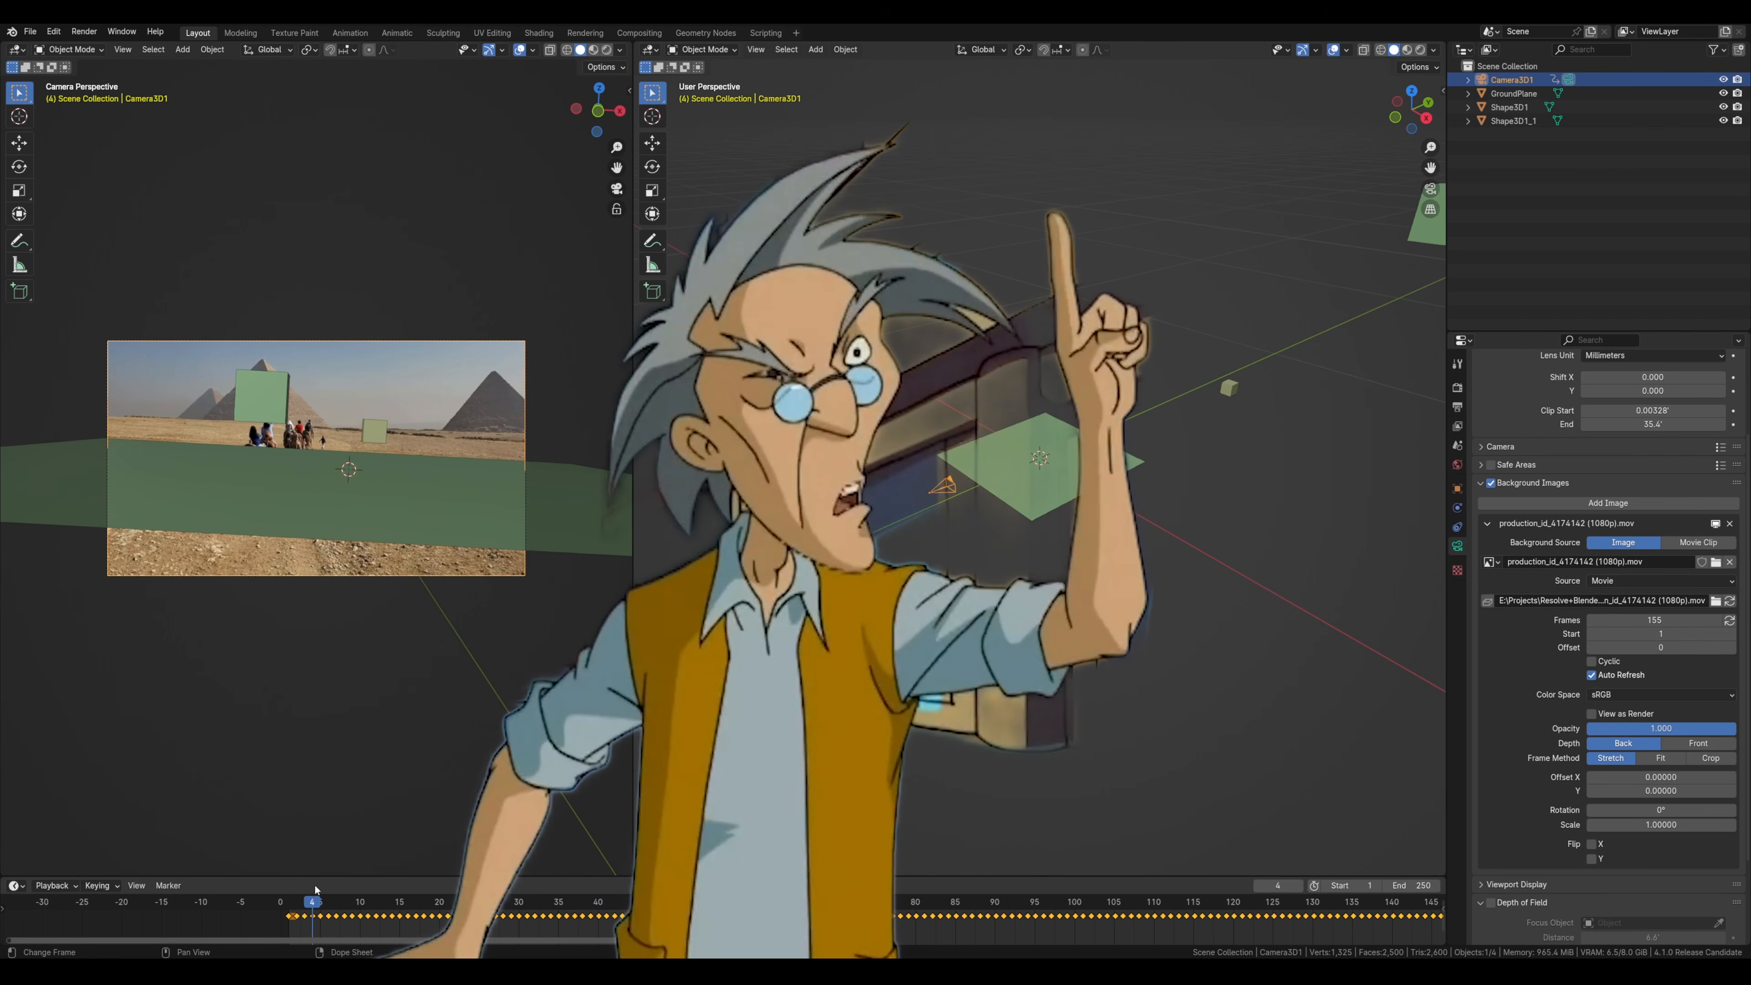
- Hide the GroundPlane object from the viewports
{"action": "left_click_drag", "start_coordinate": [1135, 507], "coordinate": [1117, 468]}
{"action": "scroll", "coordinate": [1103, 469], "scroll_direction": "up", "scroll_amount": 5}
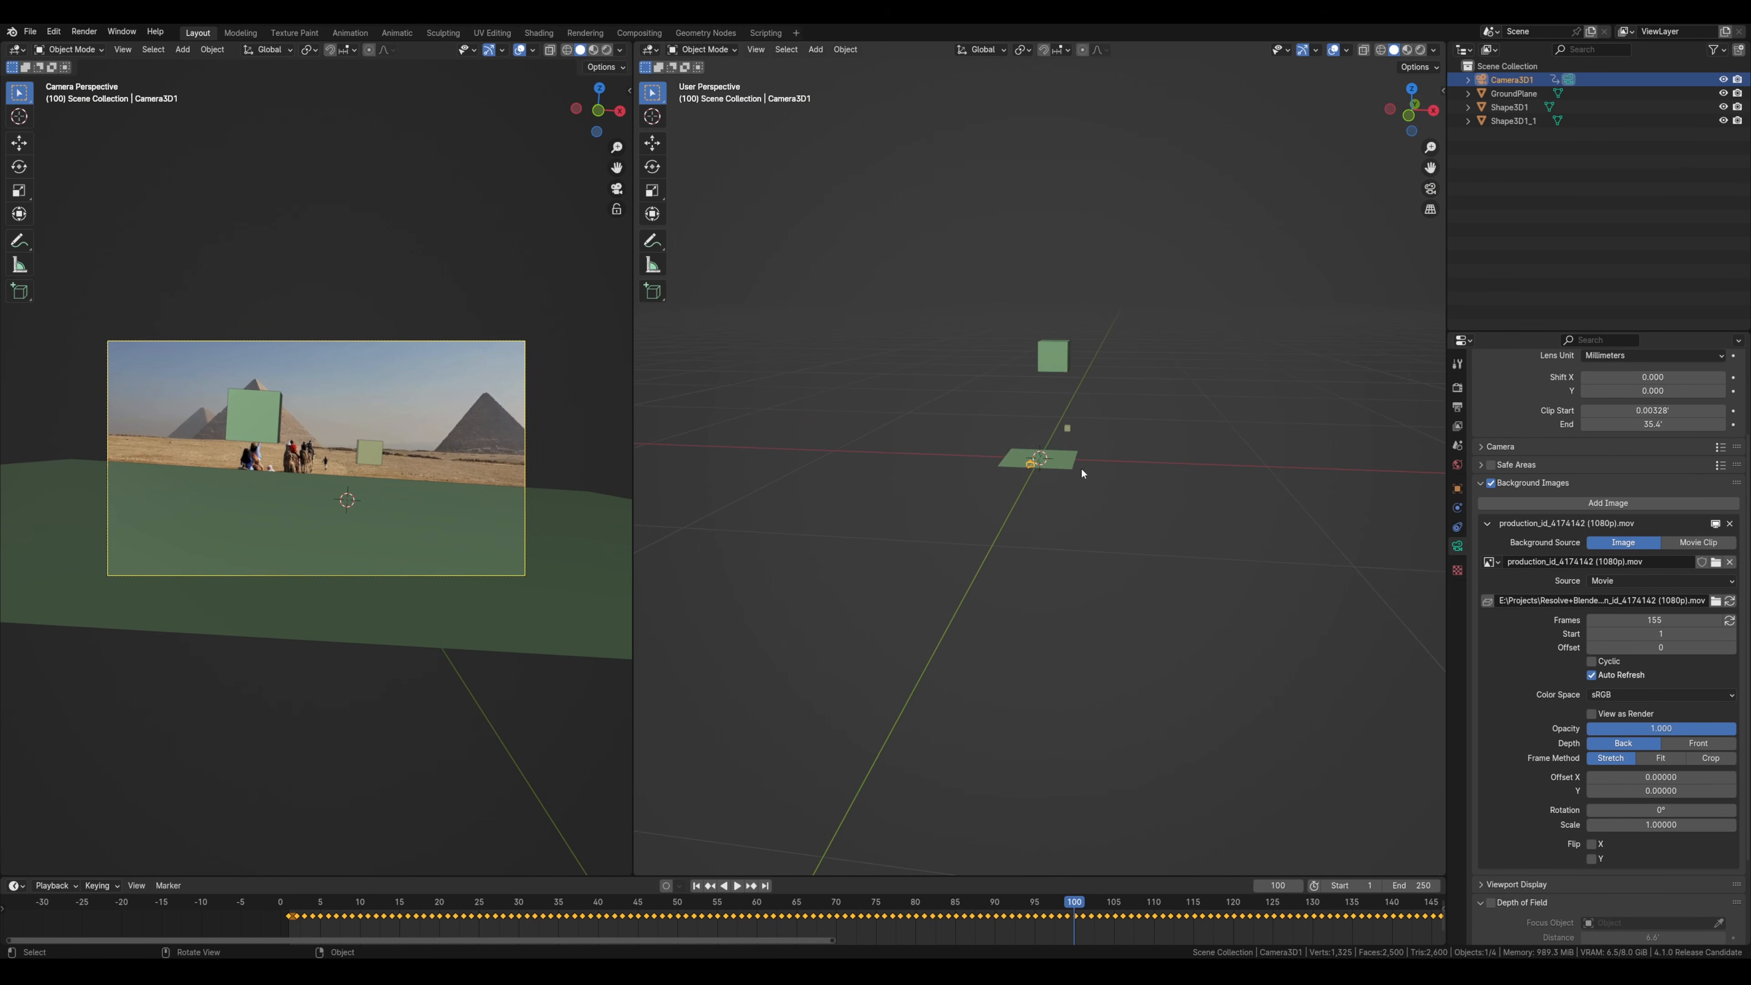
{"action": "left_click", "coordinate": [1057, 477]}
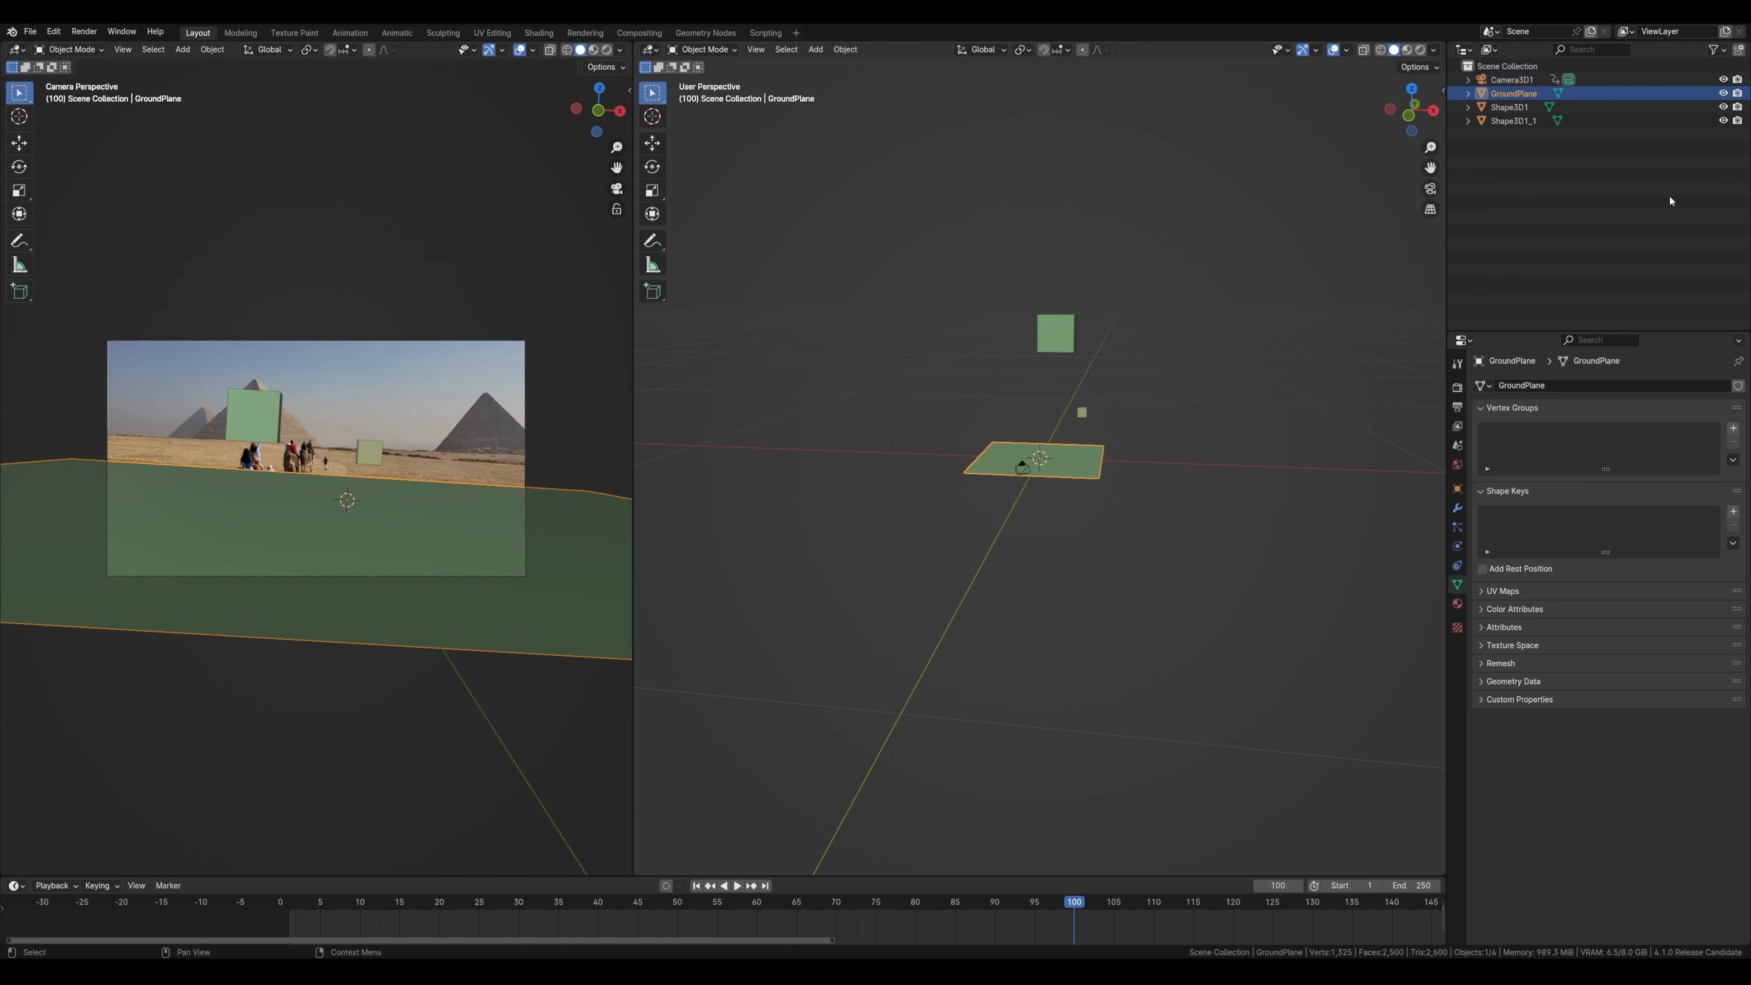
{"action": "left_click", "coordinate": [1723, 93]}
{"action": "left_click_drag", "start_coordinate": [1348, 340], "coordinate": [1070, 455]}
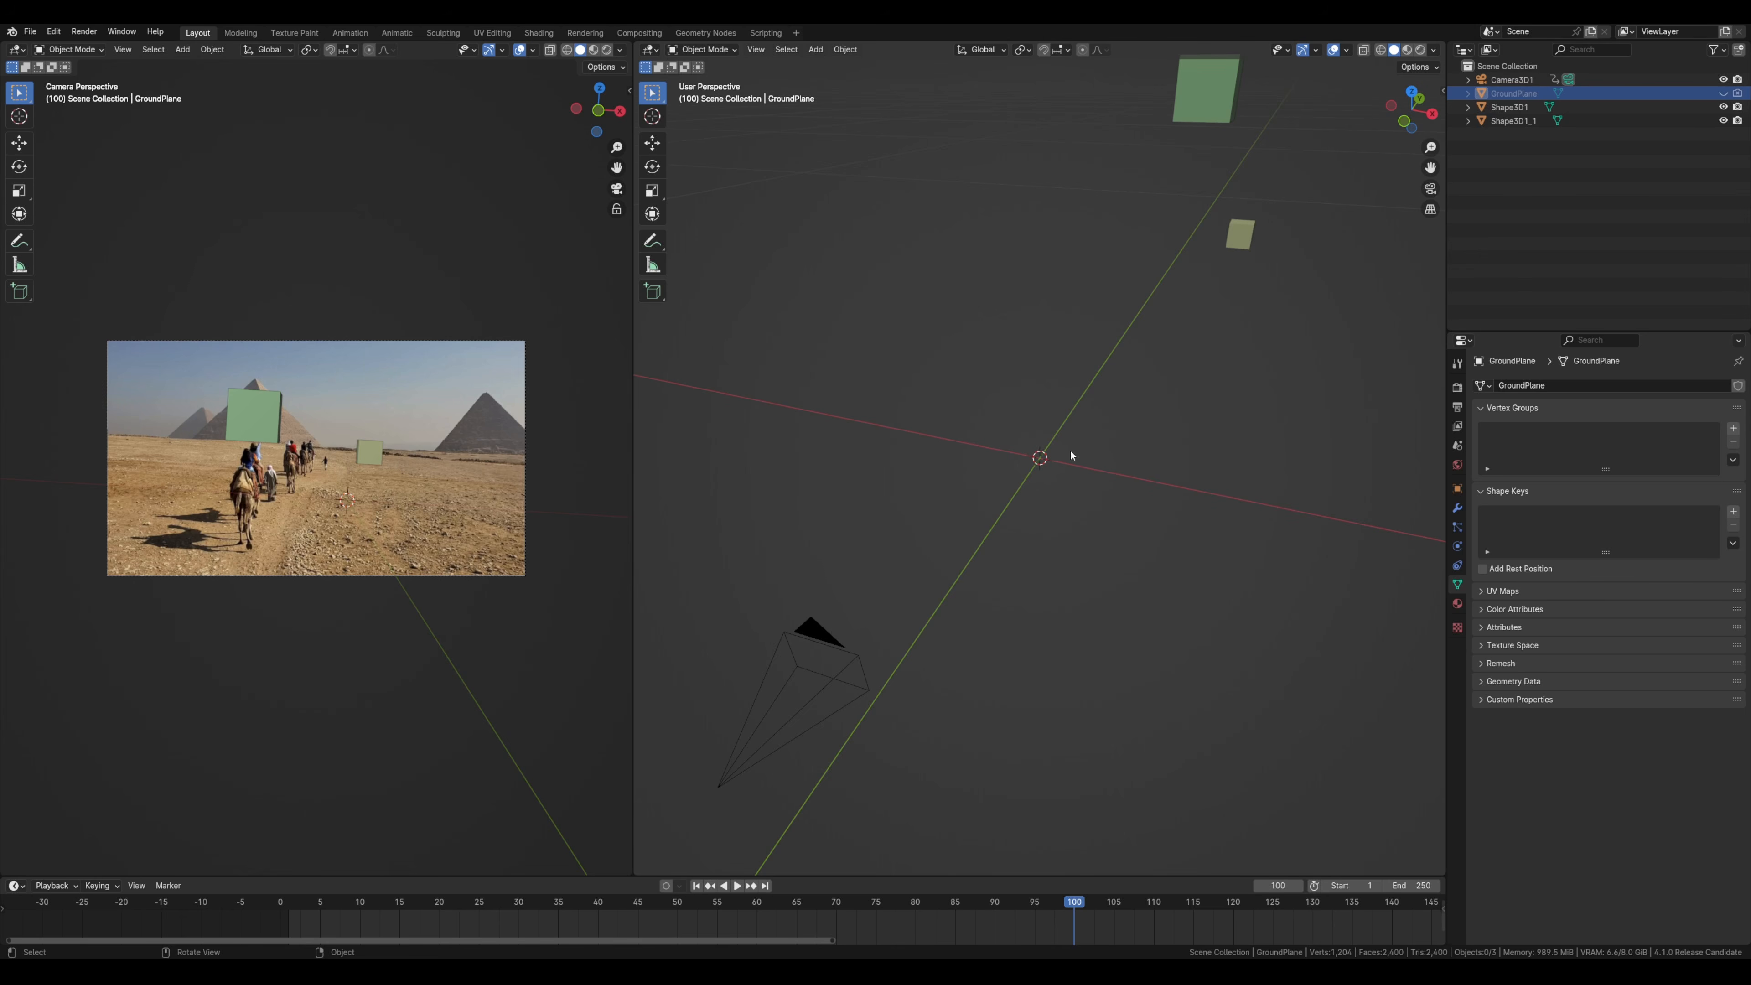
- Import the Wavefront model Loba_real world size.obj from the Loba models folder into the scene
{"action": "key", "text": "alt+Tab"}
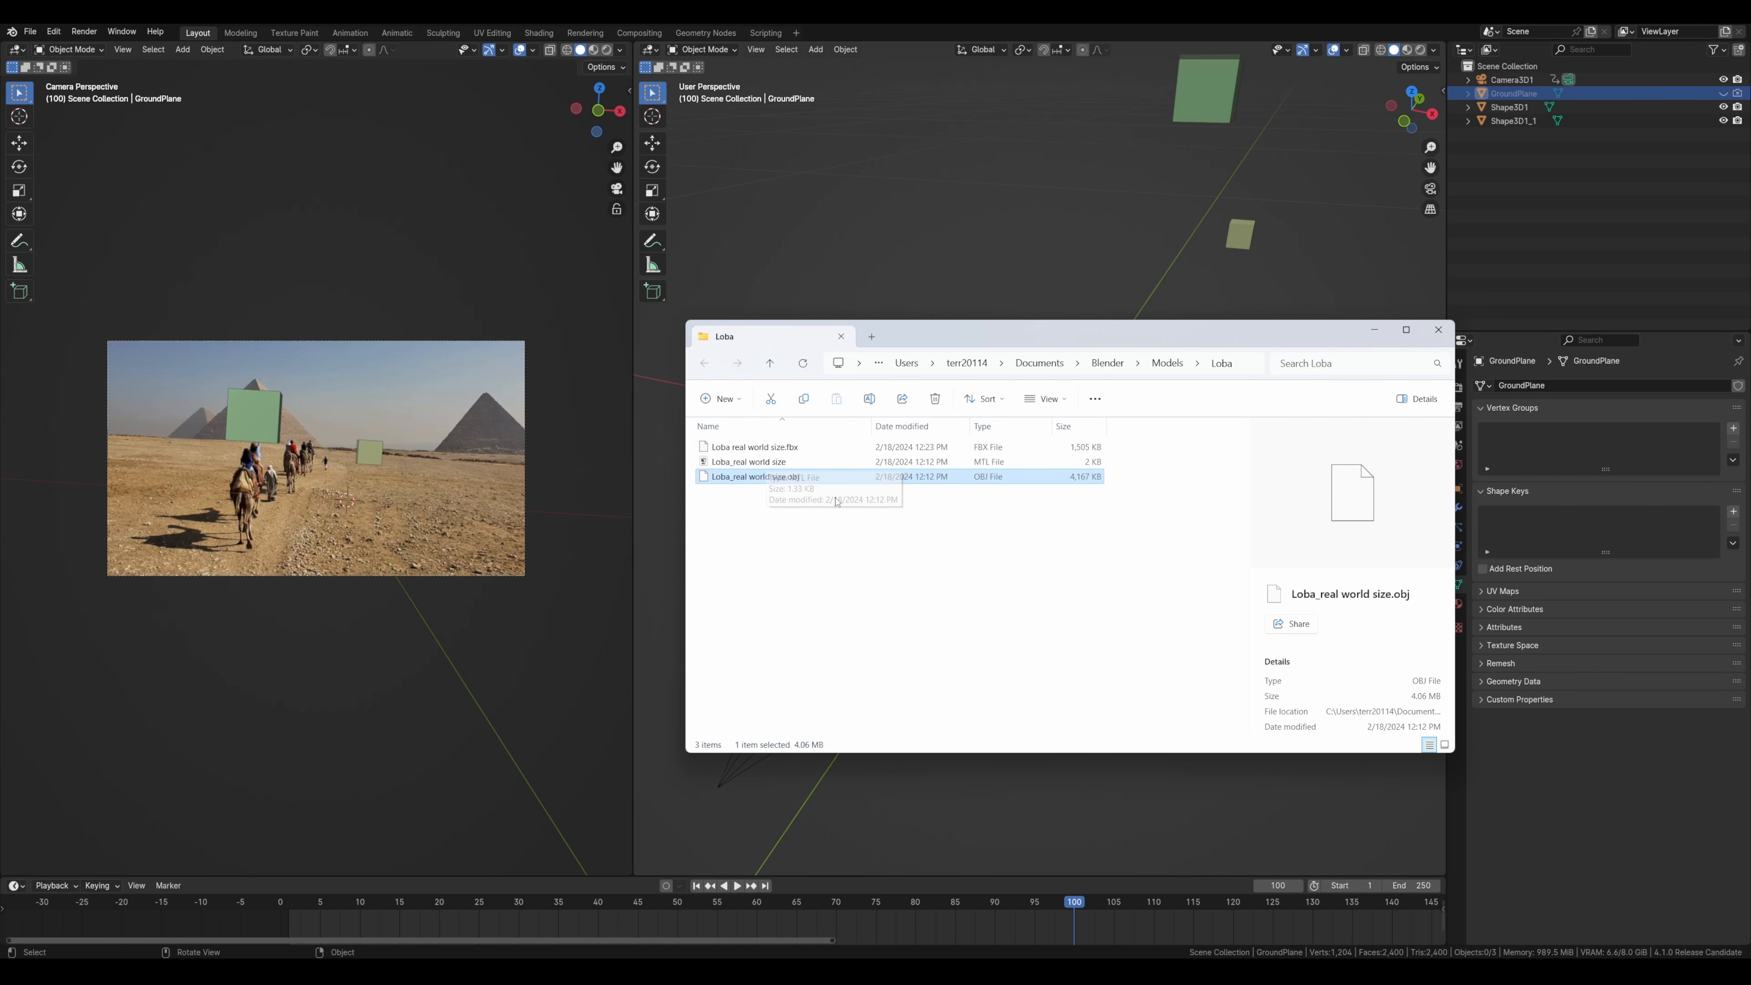
{"action": "key", "text": "alt+Tab"}
{"action": "left_click", "coordinate": [30, 31]}
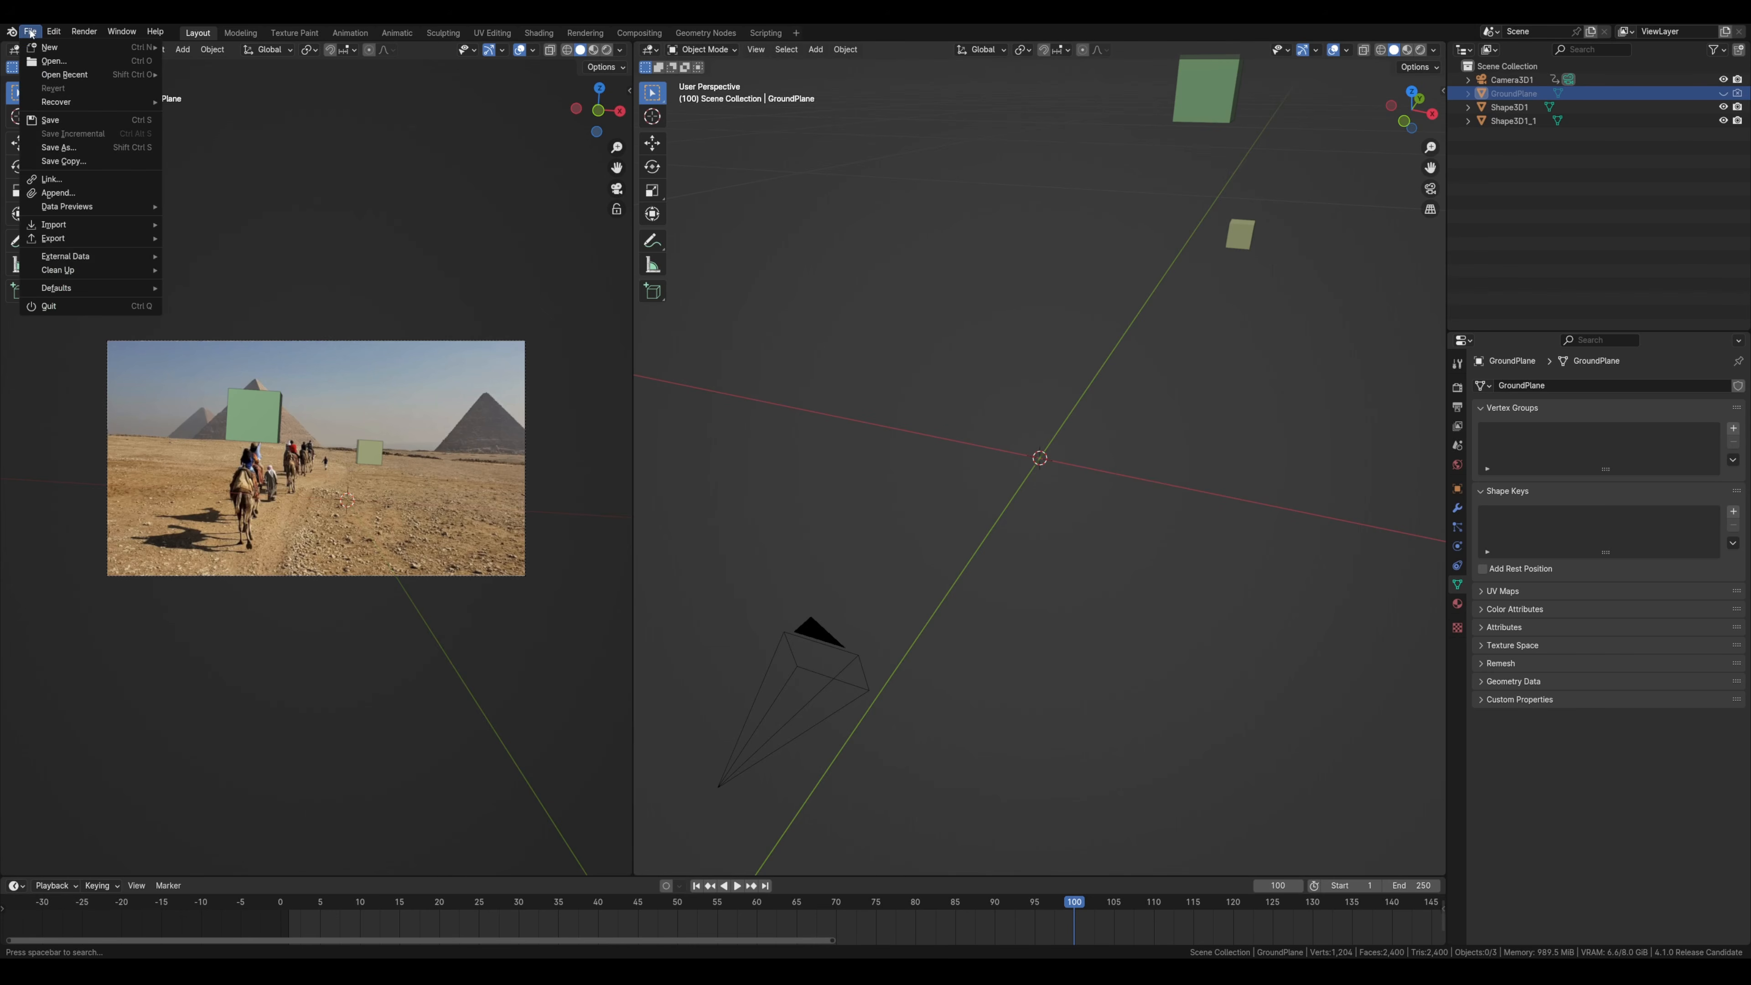
{"action": "mouse_move", "coordinate": [55, 230]}
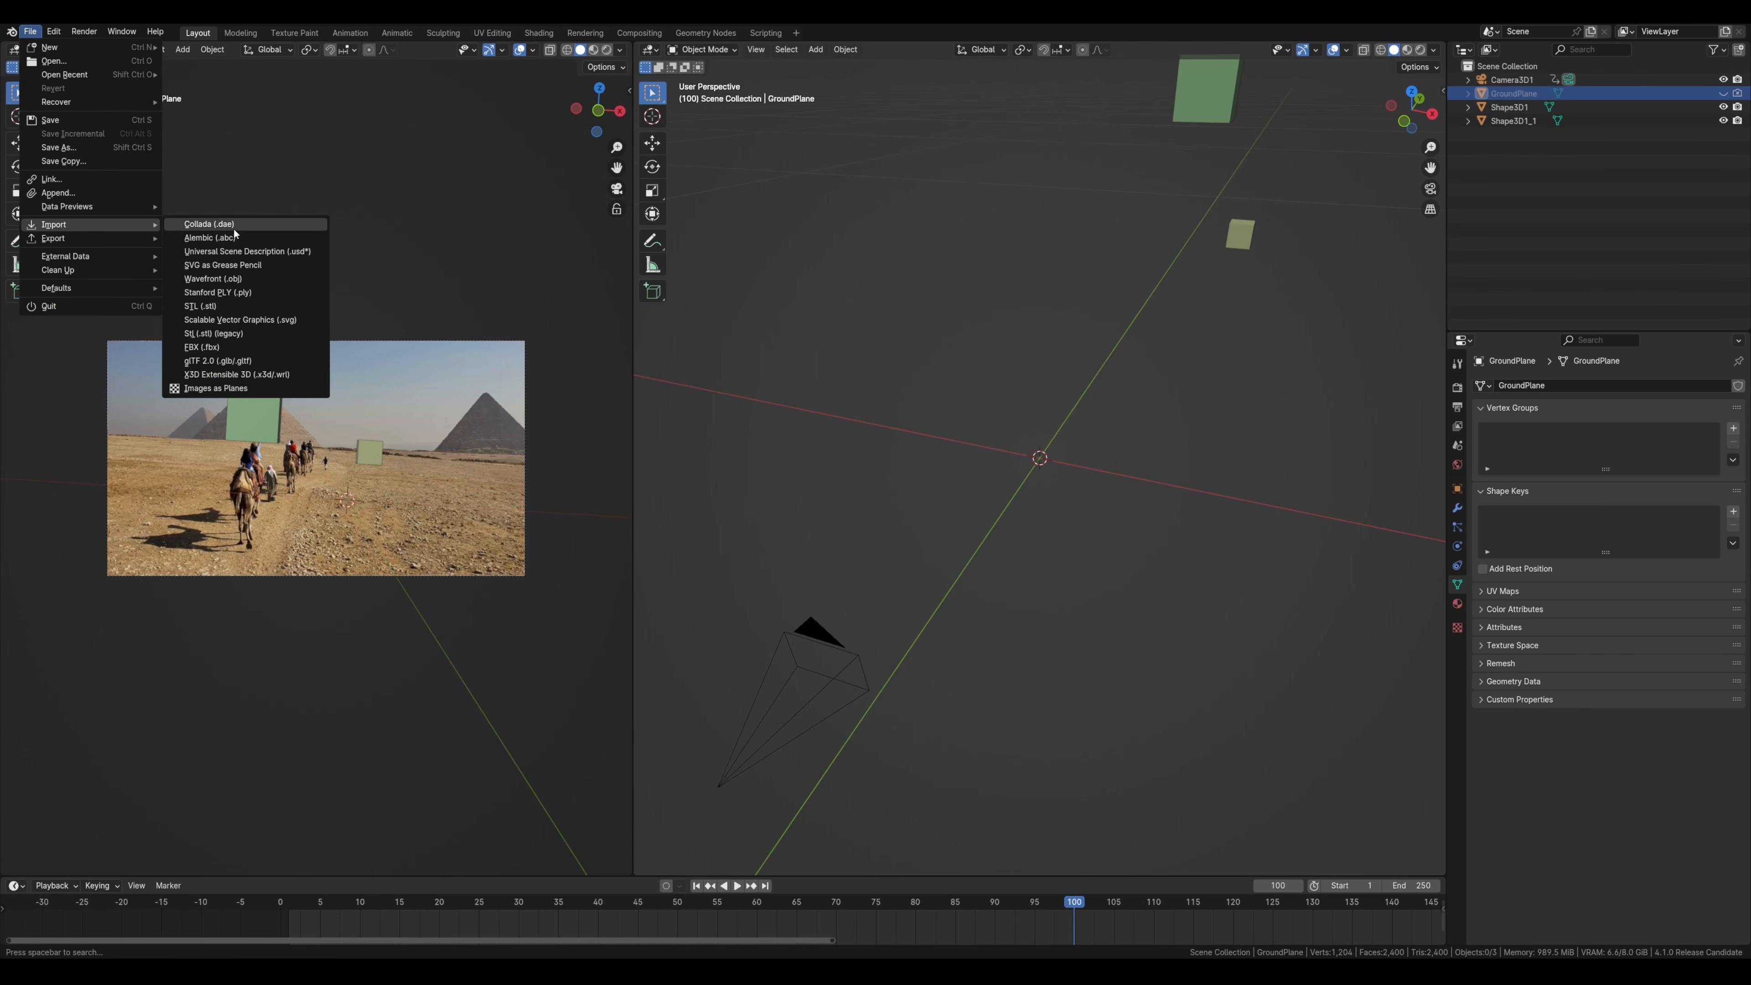
{"action": "left_click", "coordinate": [238, 278]}
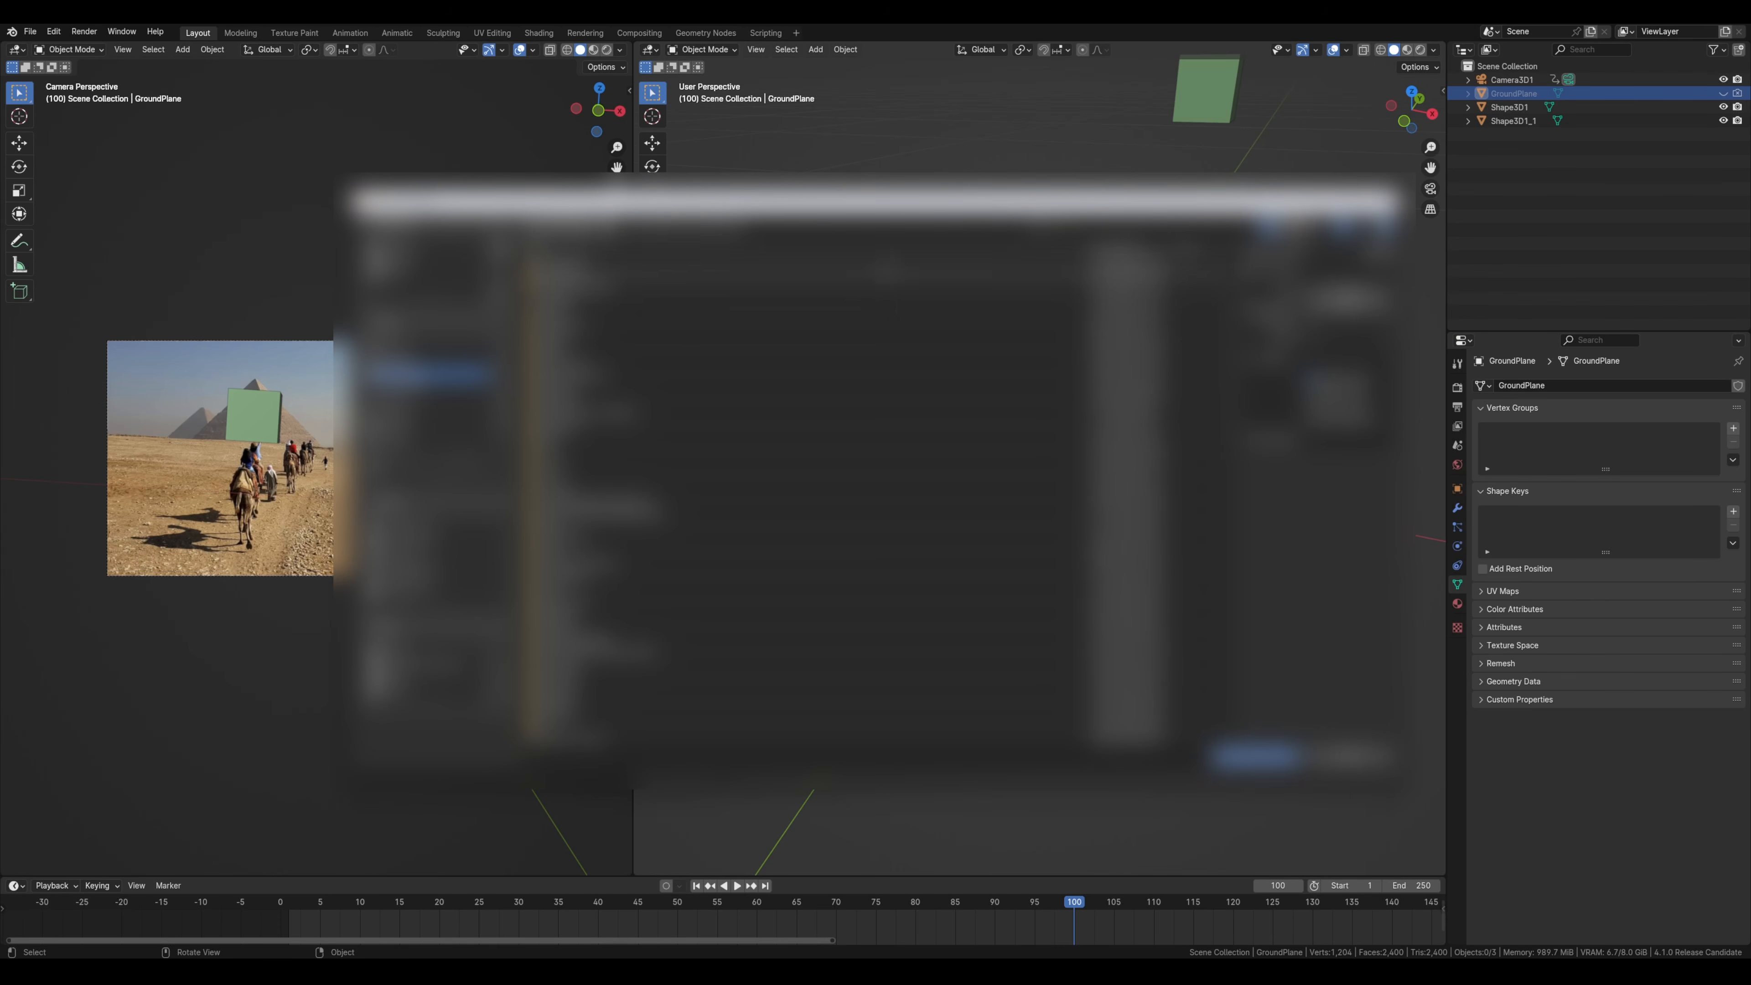
{"action": "left_click", "coordinate": [685, 226]}
{"action": "double_click", "coordinate": [685, 225]}
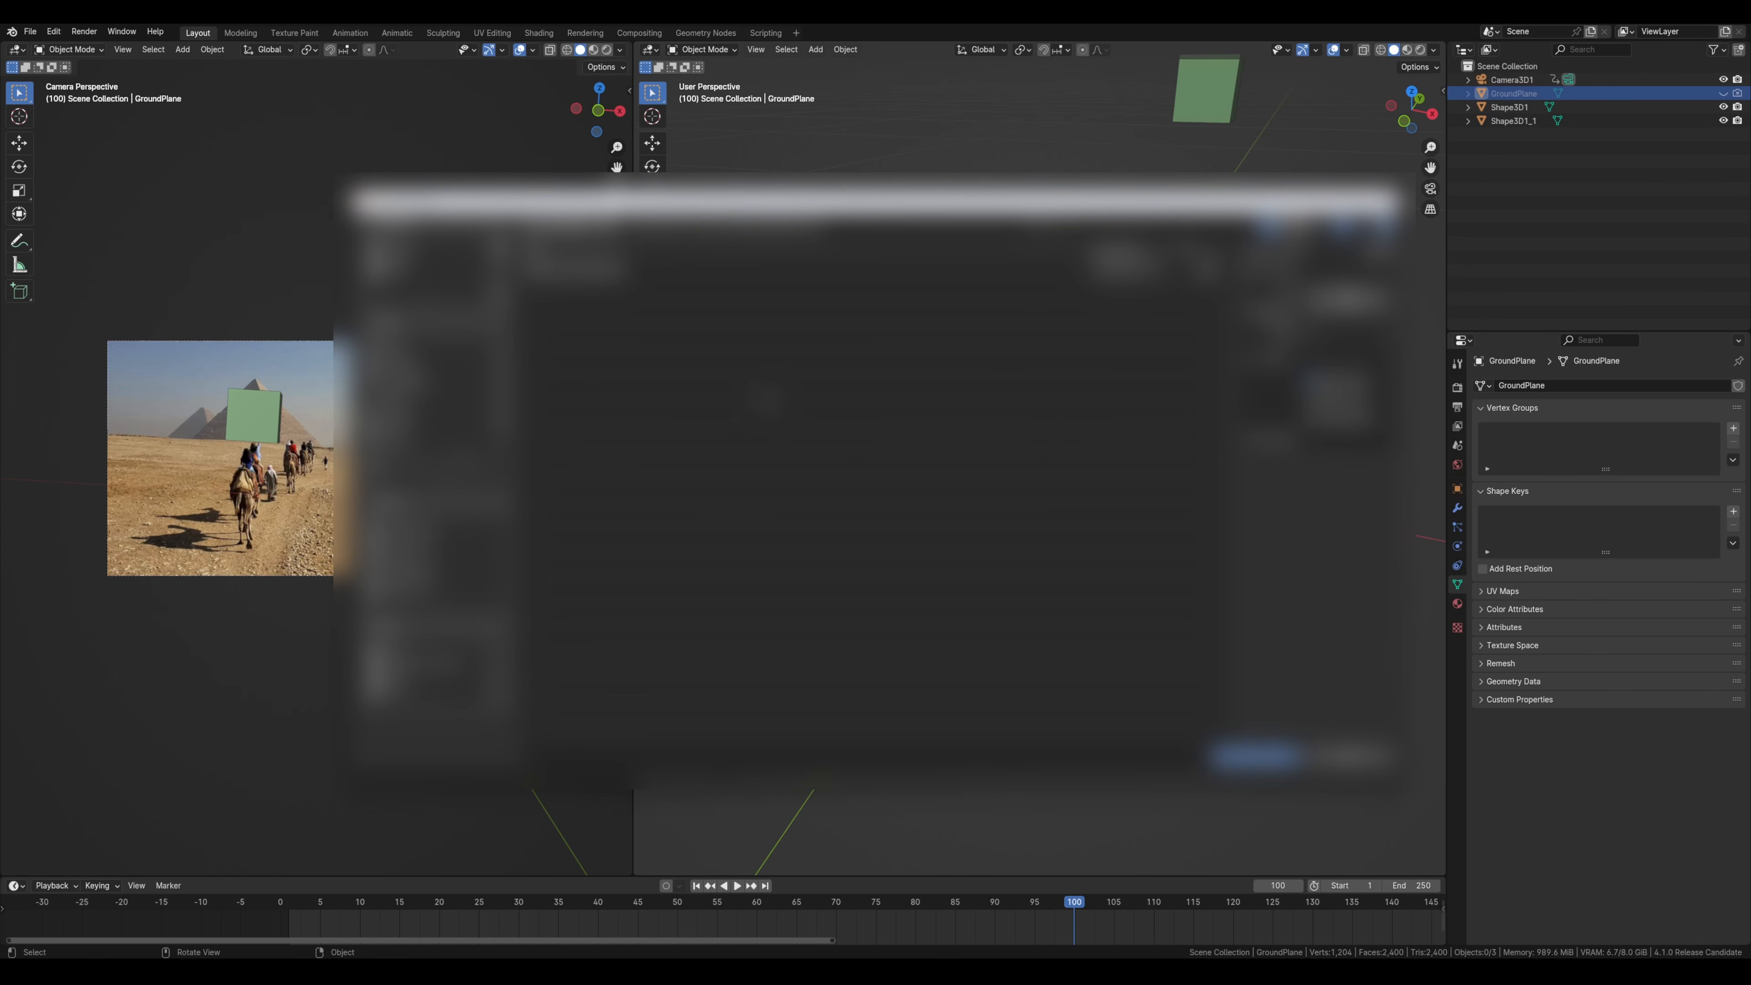
{"action": "left_click", "coordinate": [579, 265]}
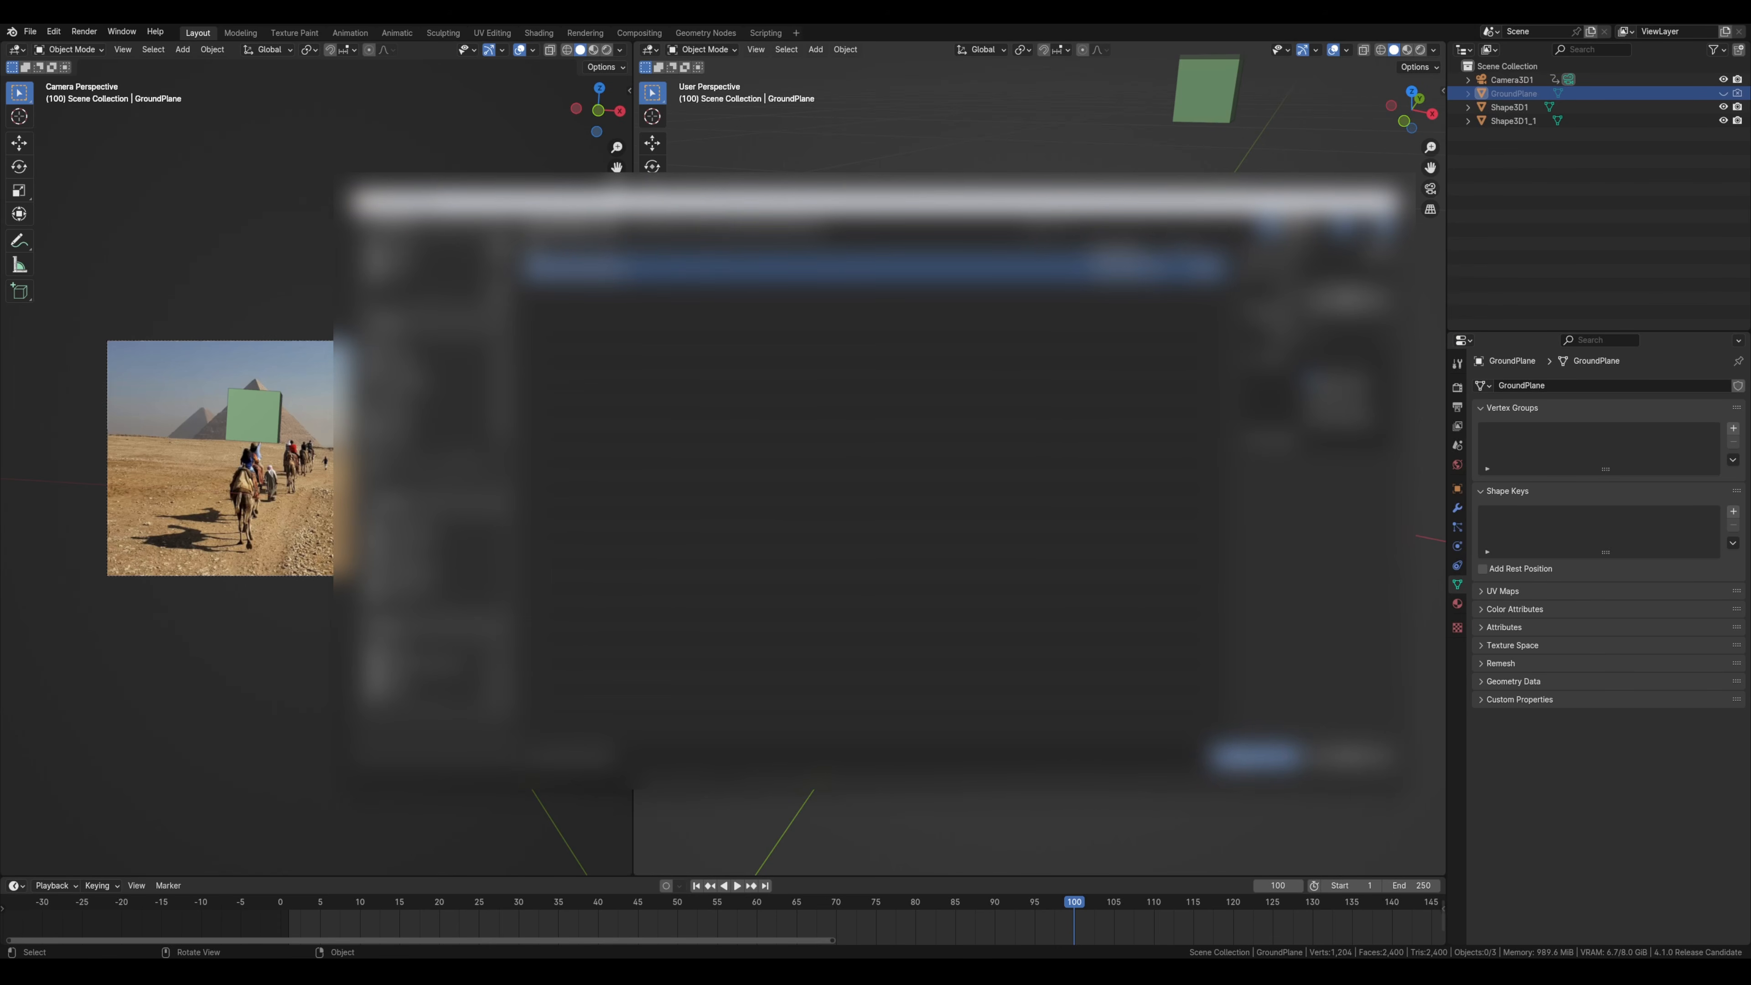
{"action": "left_click", "coordinate": [1254, 756]}
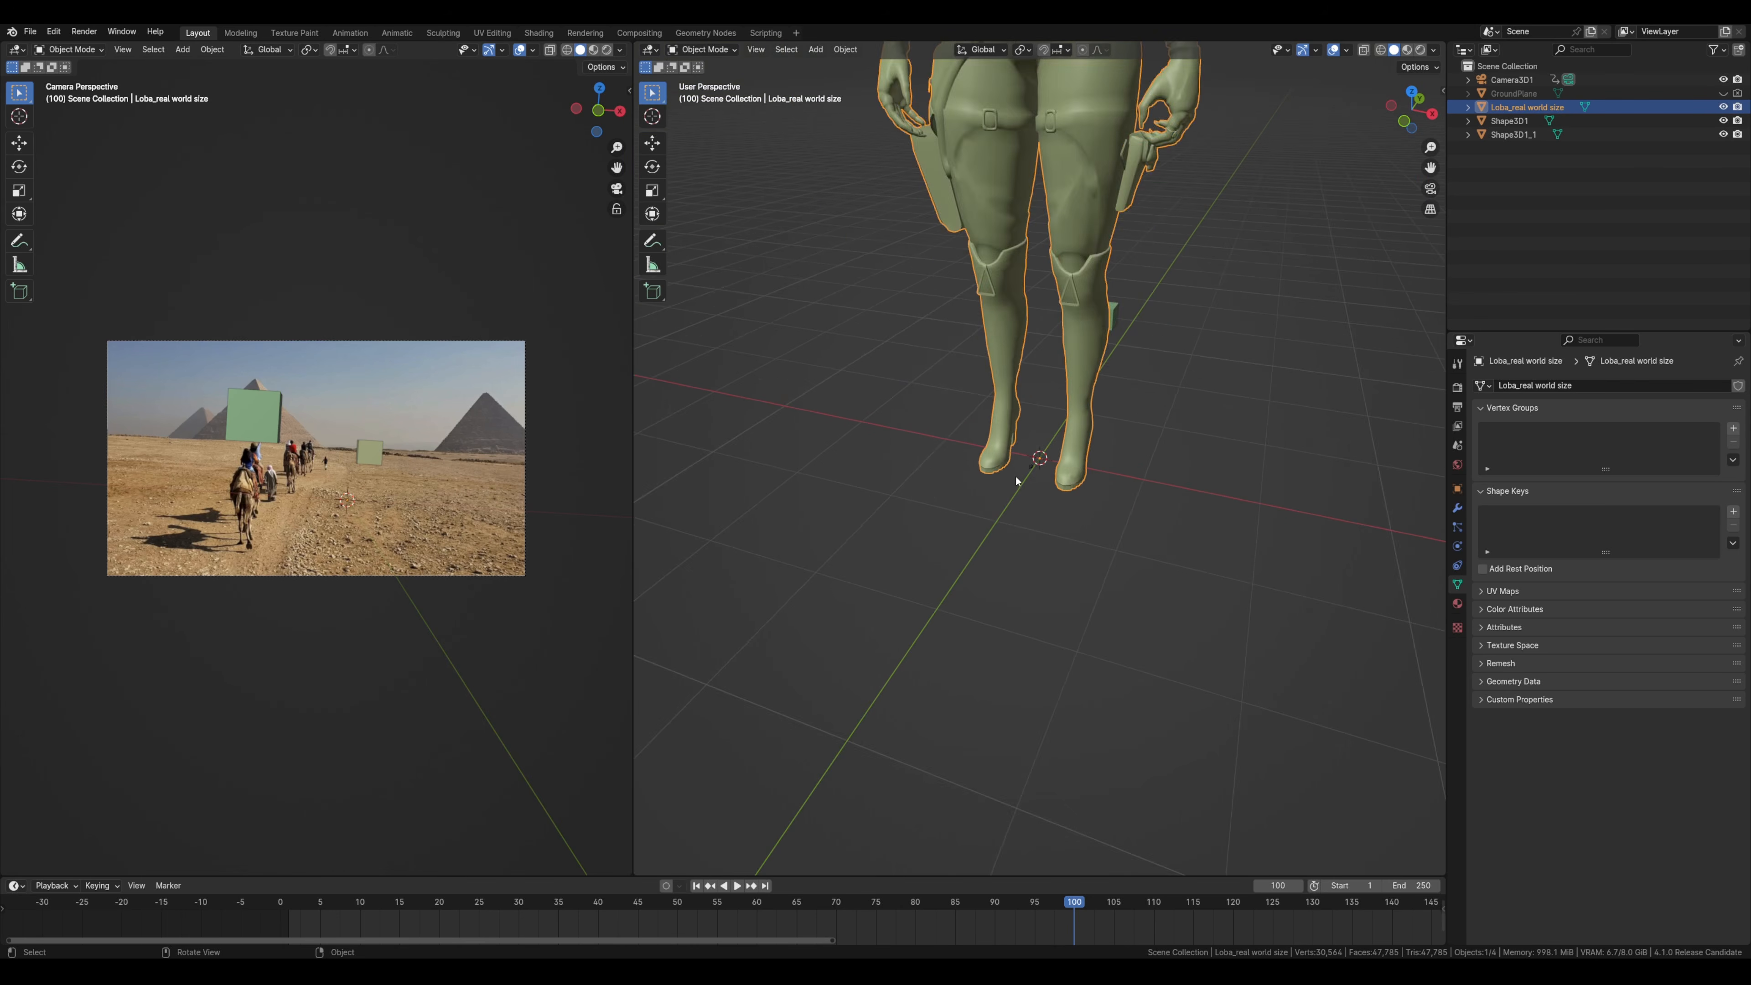
- Show the imported Loba model's transform values and examine its real-world dimensions
{"action": "scroll", "coordinate": [1016, 481], "scroll_direction": "down", "scroll_amount": 5}
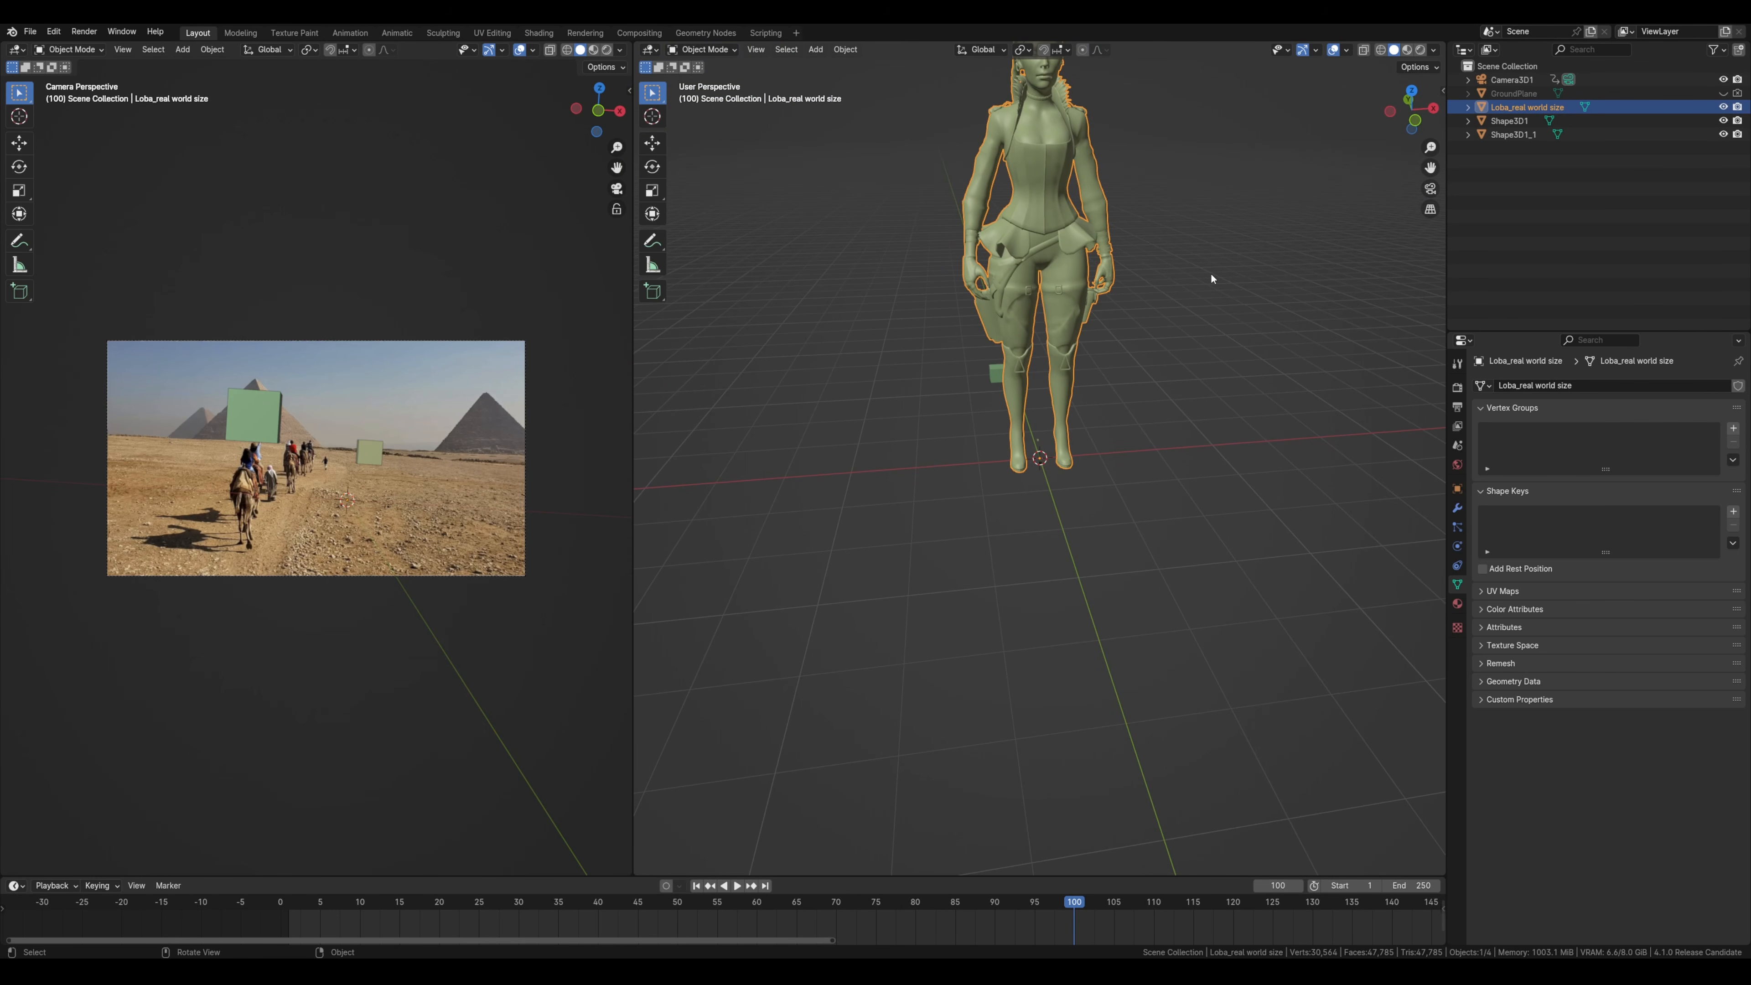
{"action": "key", "text": "n"}
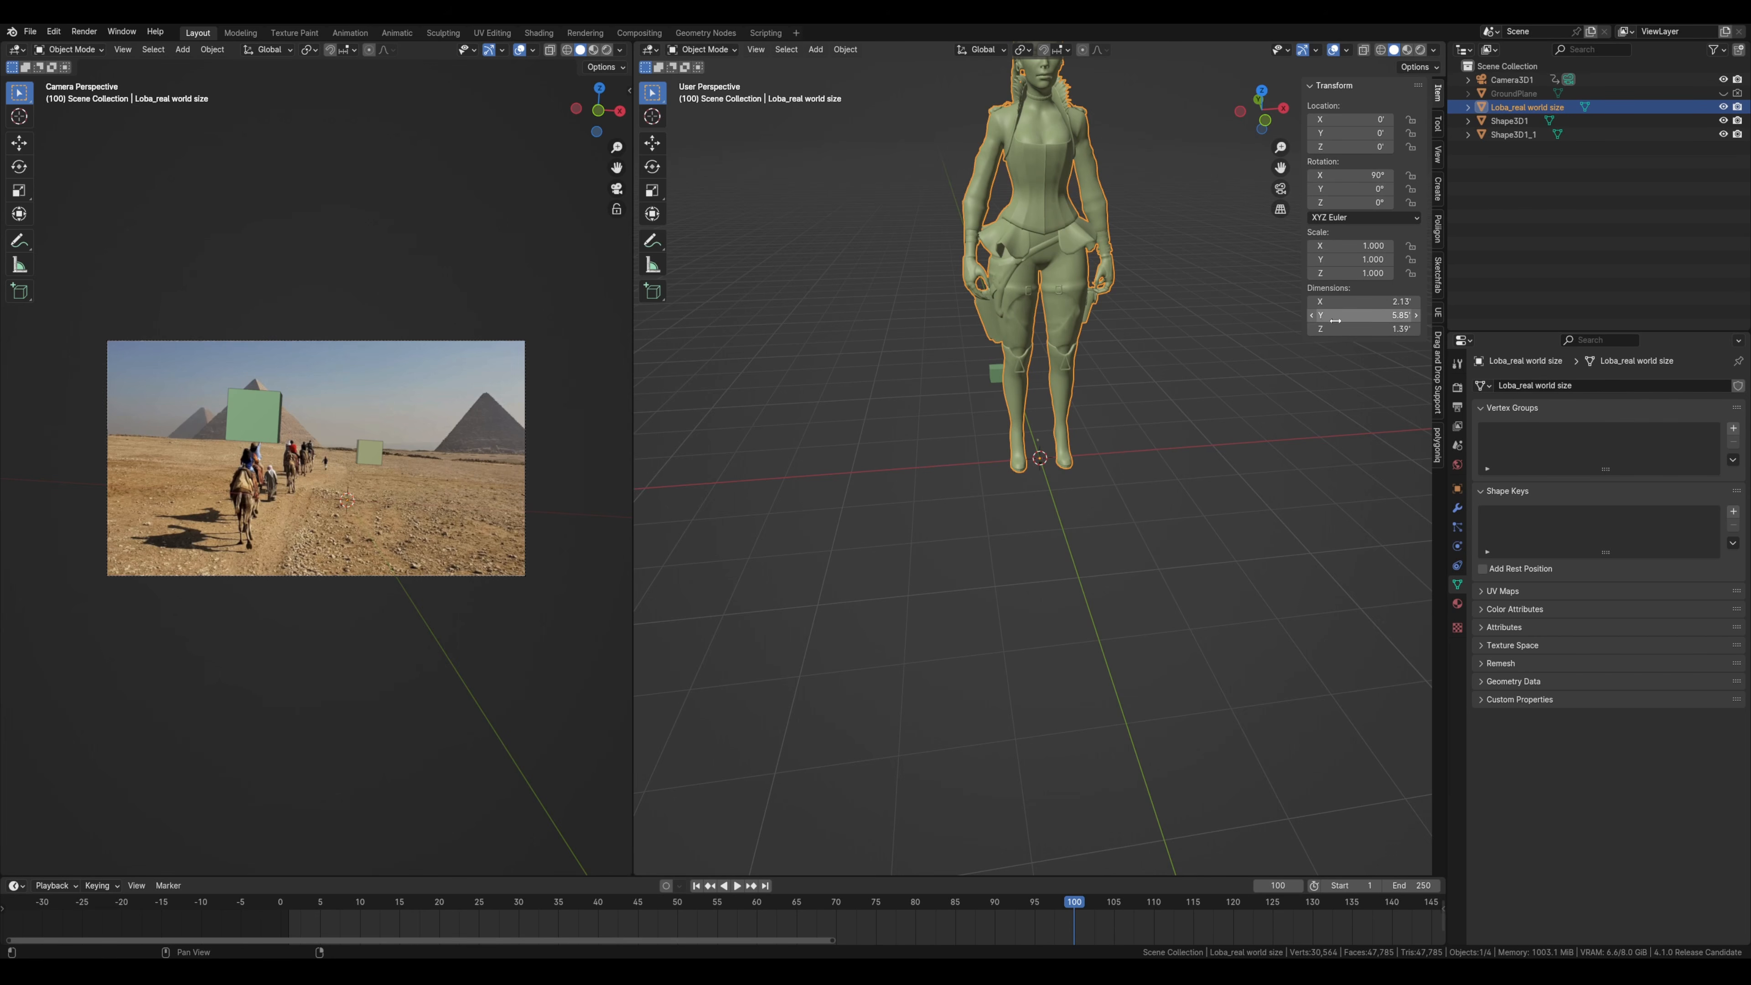
{"action": "left_click_drag", "start_coordinate": [1335, 314], "coordinate": [1405, 322]}
{"action": "left_click_drag", "start_coordinate": [1227, 342], "coordinate": [1121, 364]}
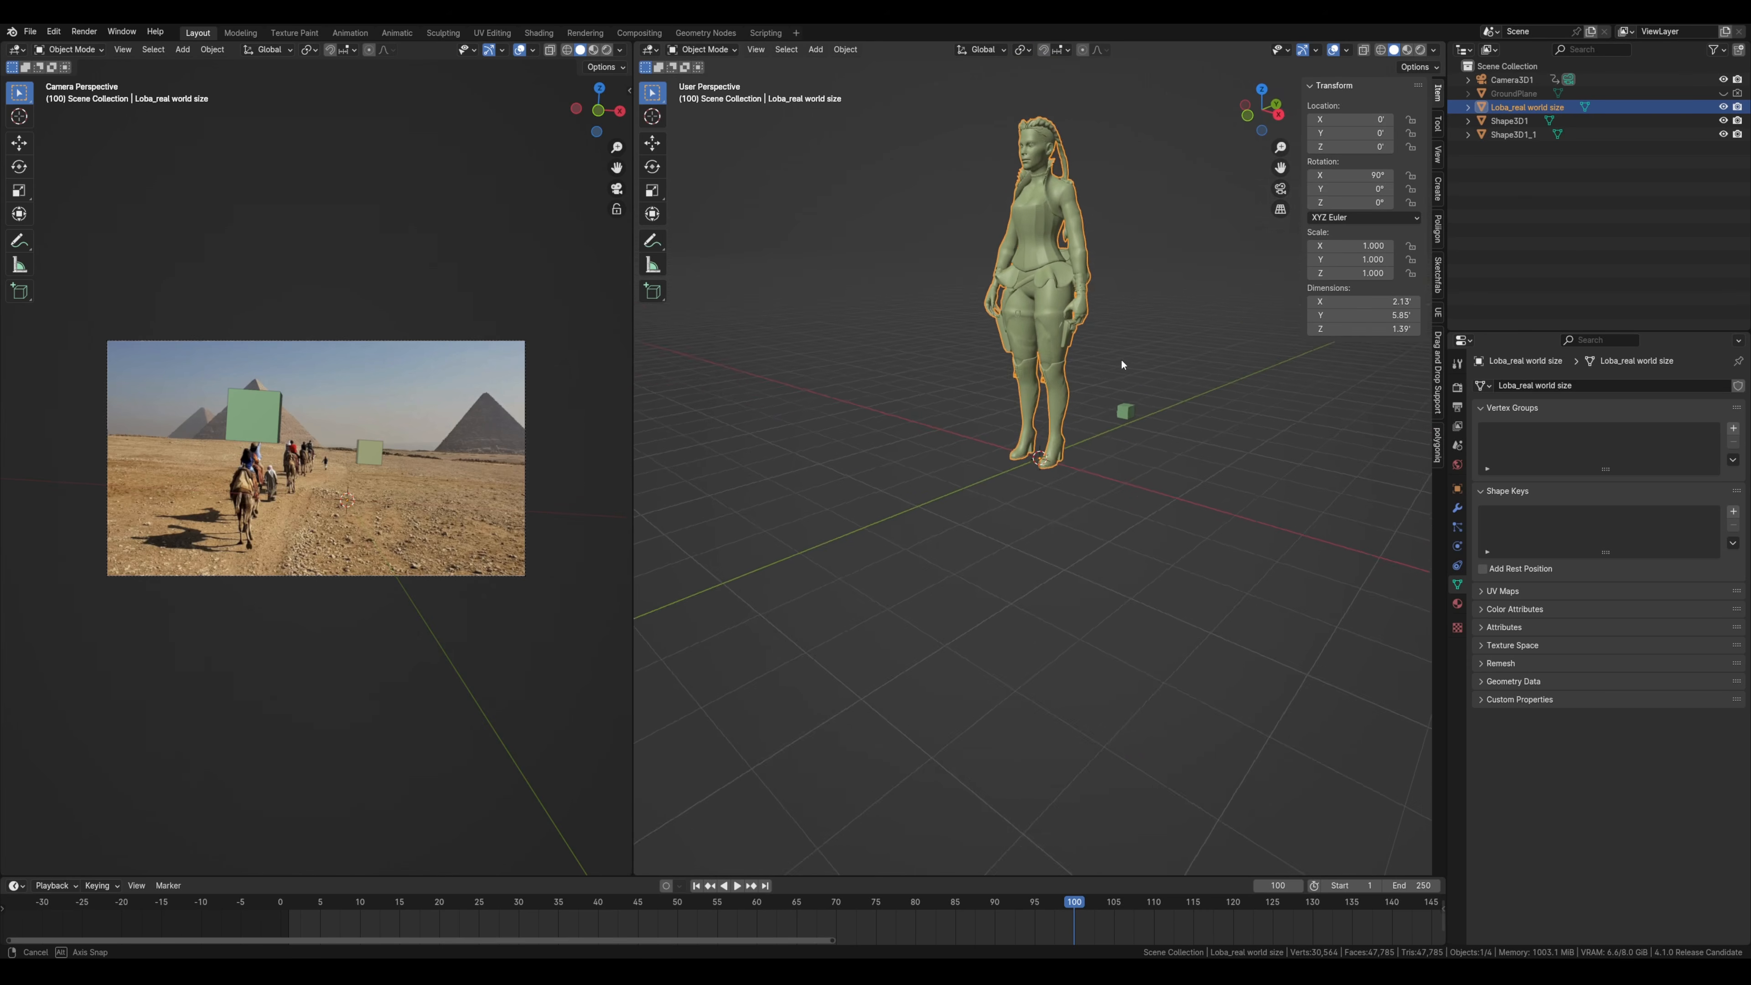
- Hide the Loba model and make the GroundPlane object visible again
{"action": "scroll", "coordinate": [1037, 510], "scroll_direction": "up", "scroll_amount": 10}
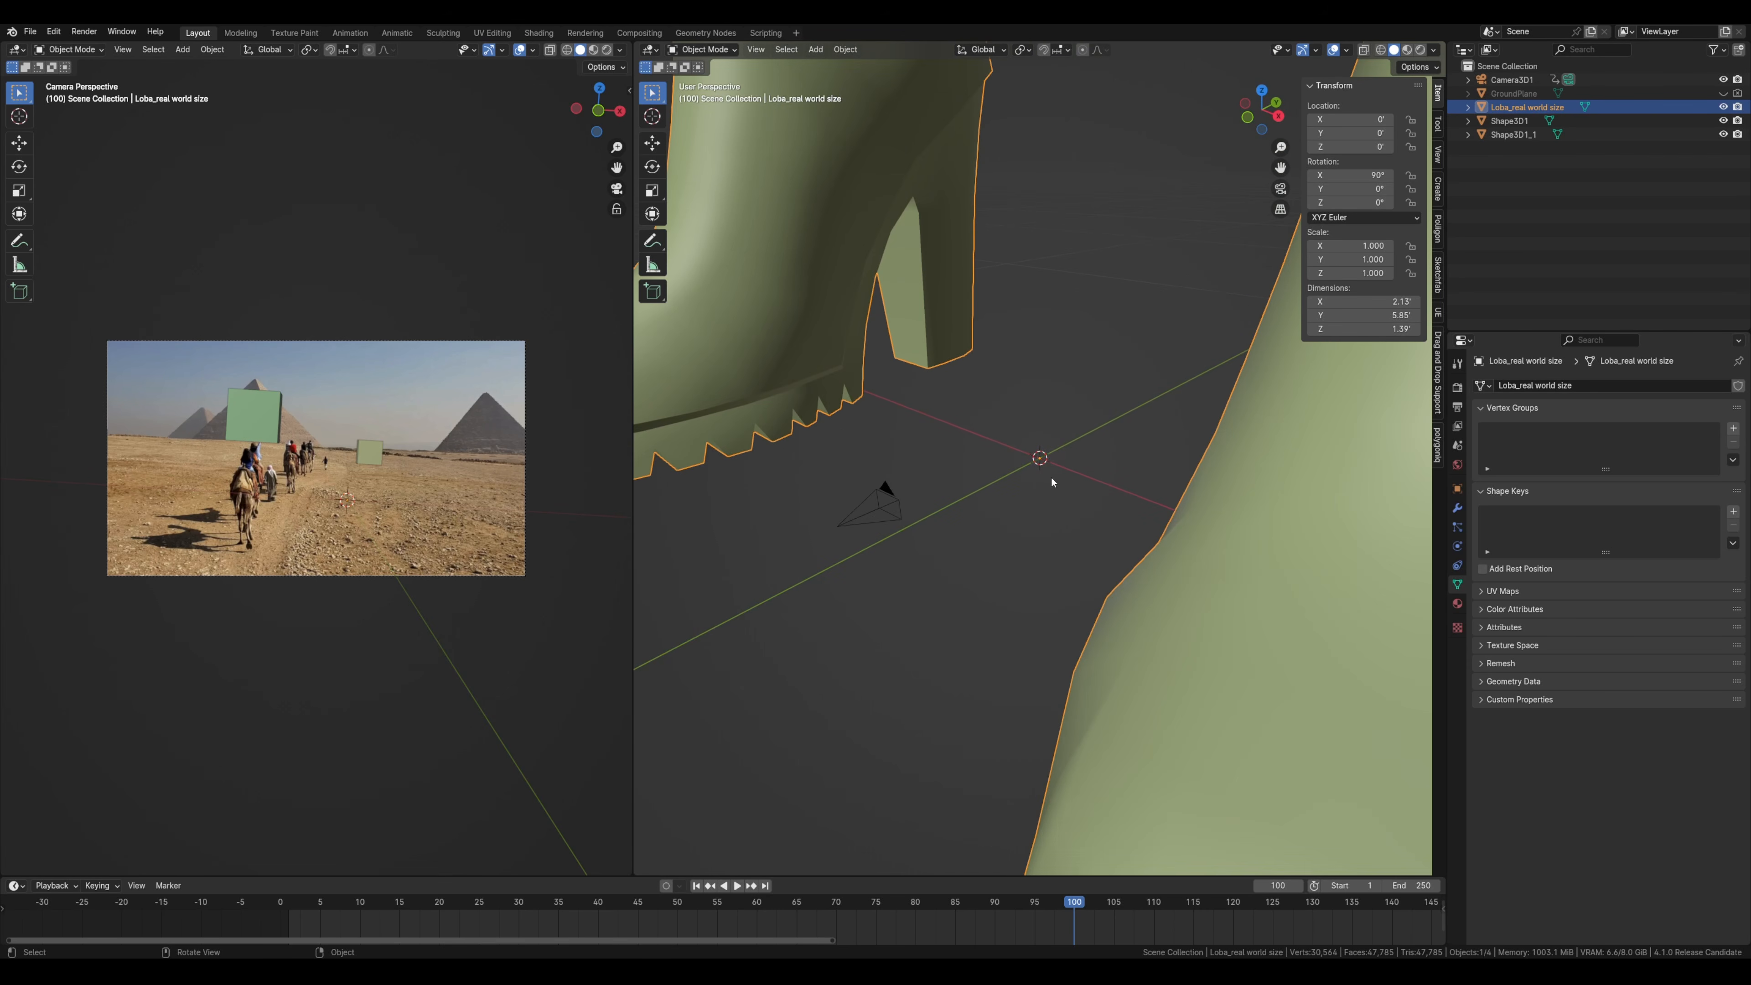
{"action": "left_click", "coordinate": [1723, 107]}
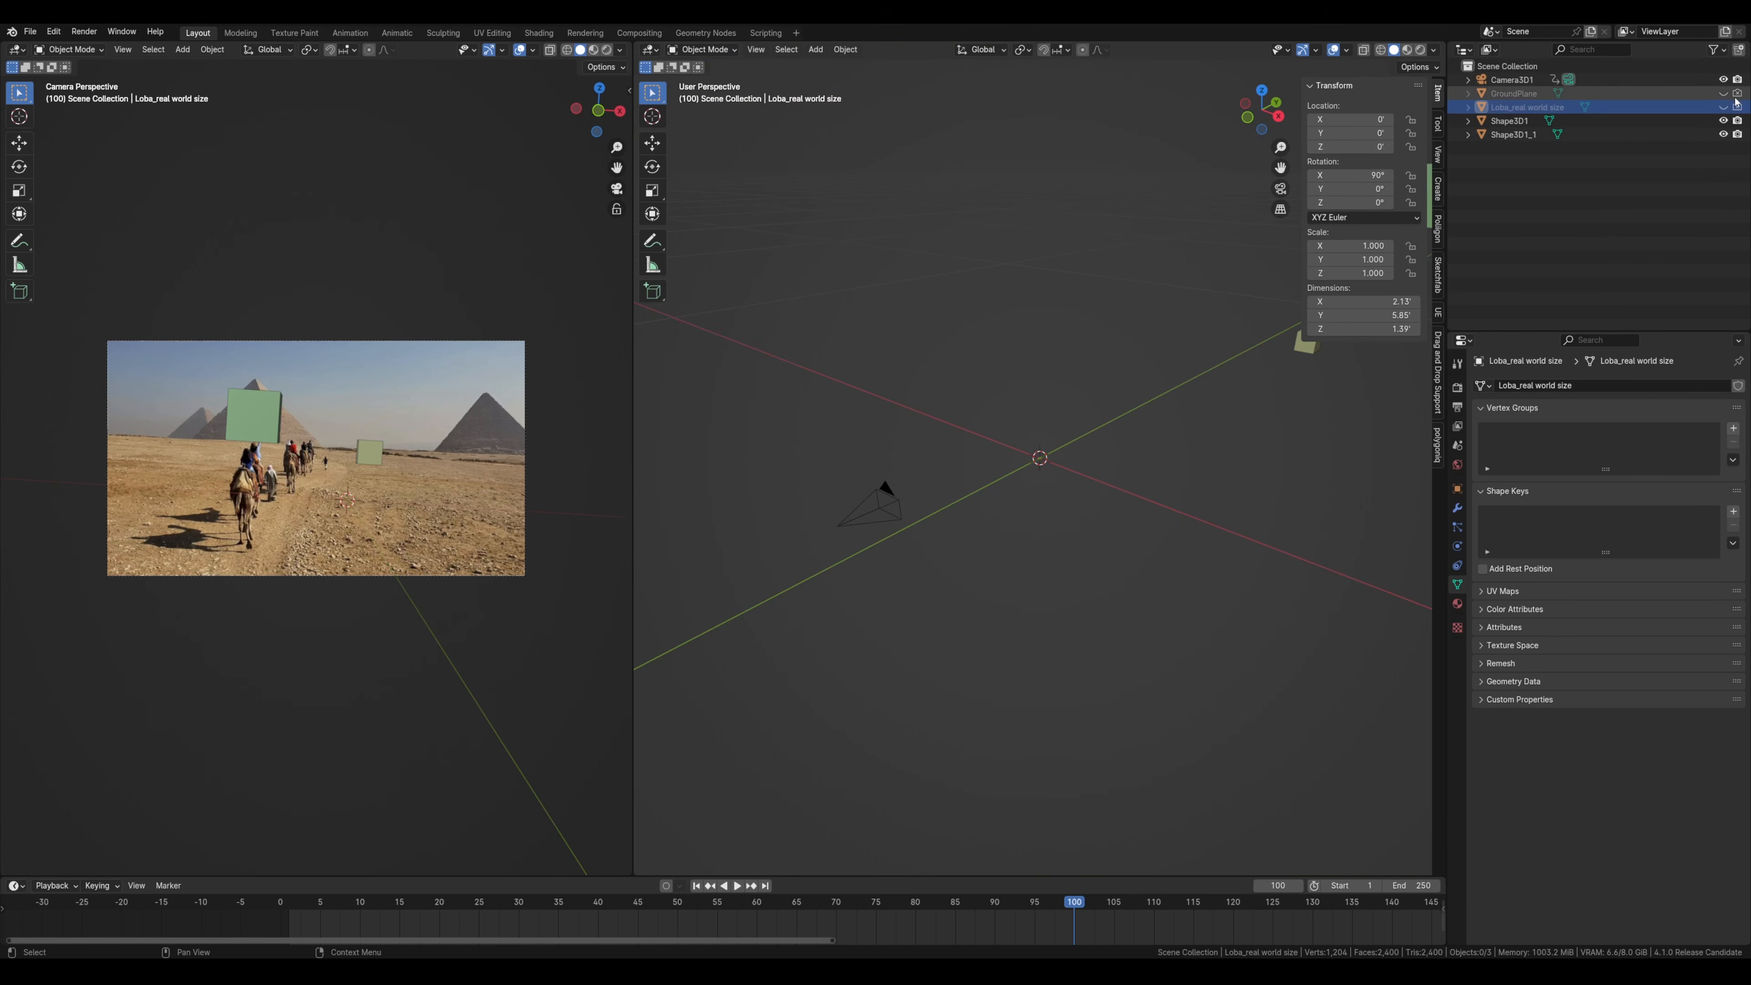
{"action": "left_click", "coordinate": [1723, 93]}
- Add a Plain Axes empty at the world origin
{"action": "key", "text": "shift+a"}
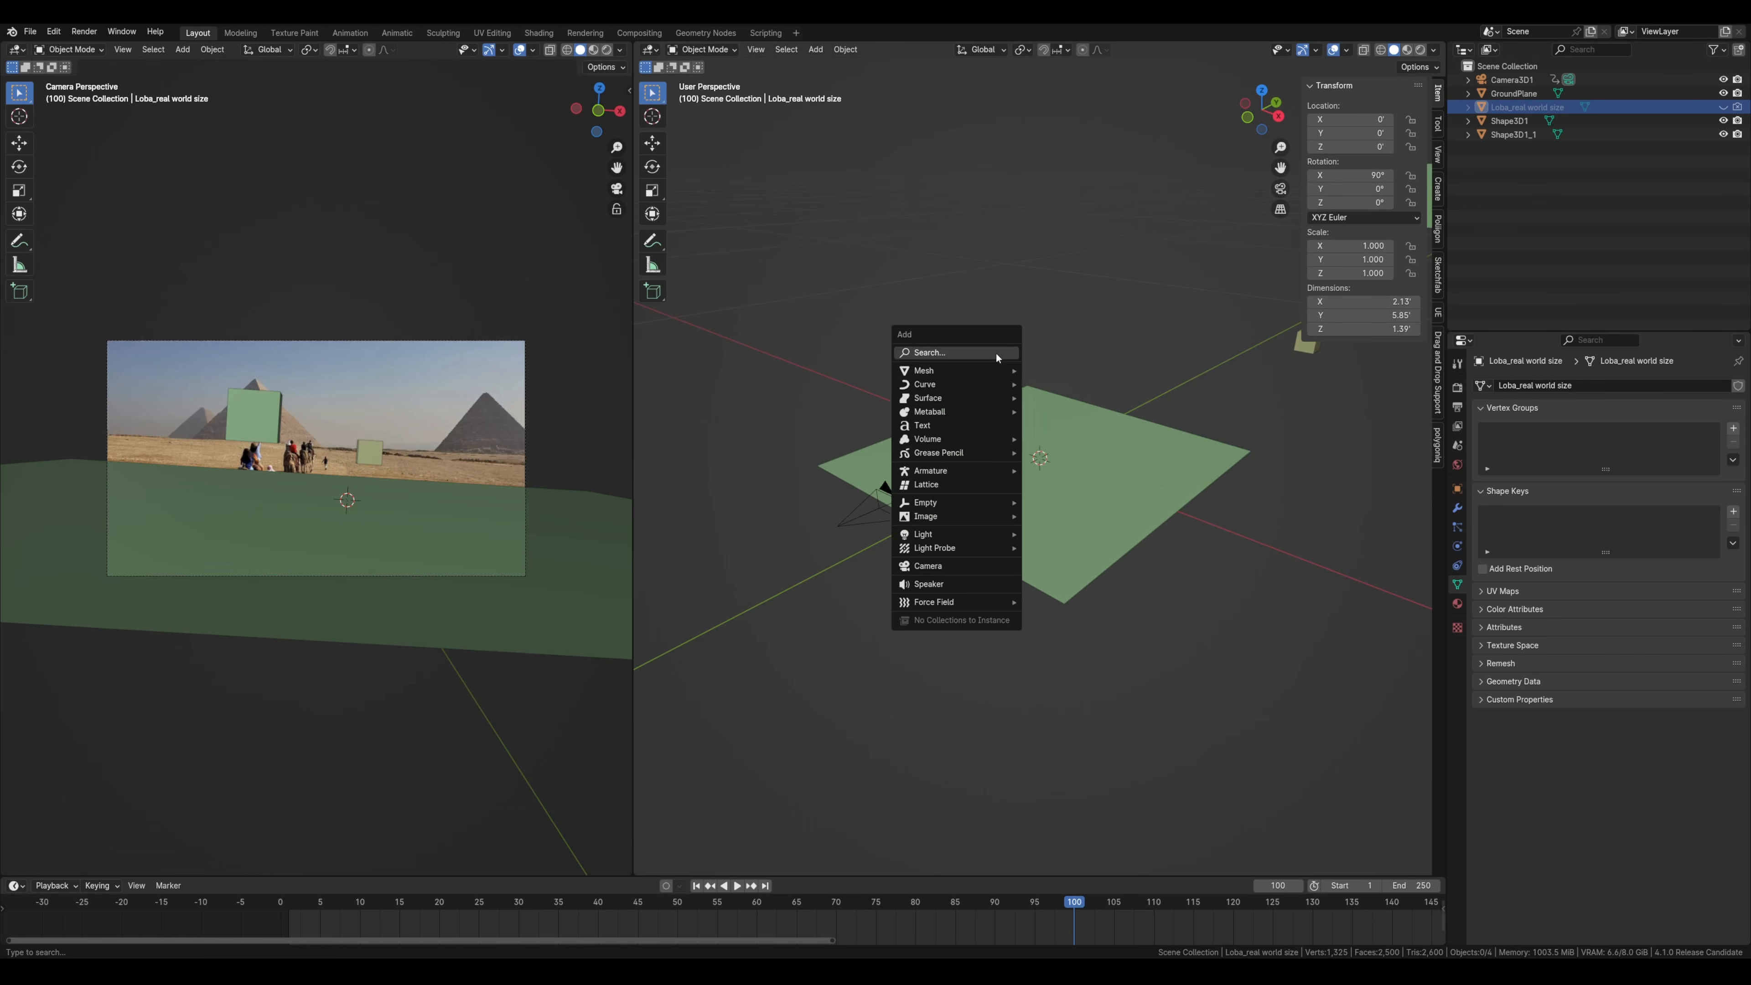
{"action": "mouse_move", "coordinate": [985, 495]}
{"action": "left_click", "coordinate": [1084, 495]}
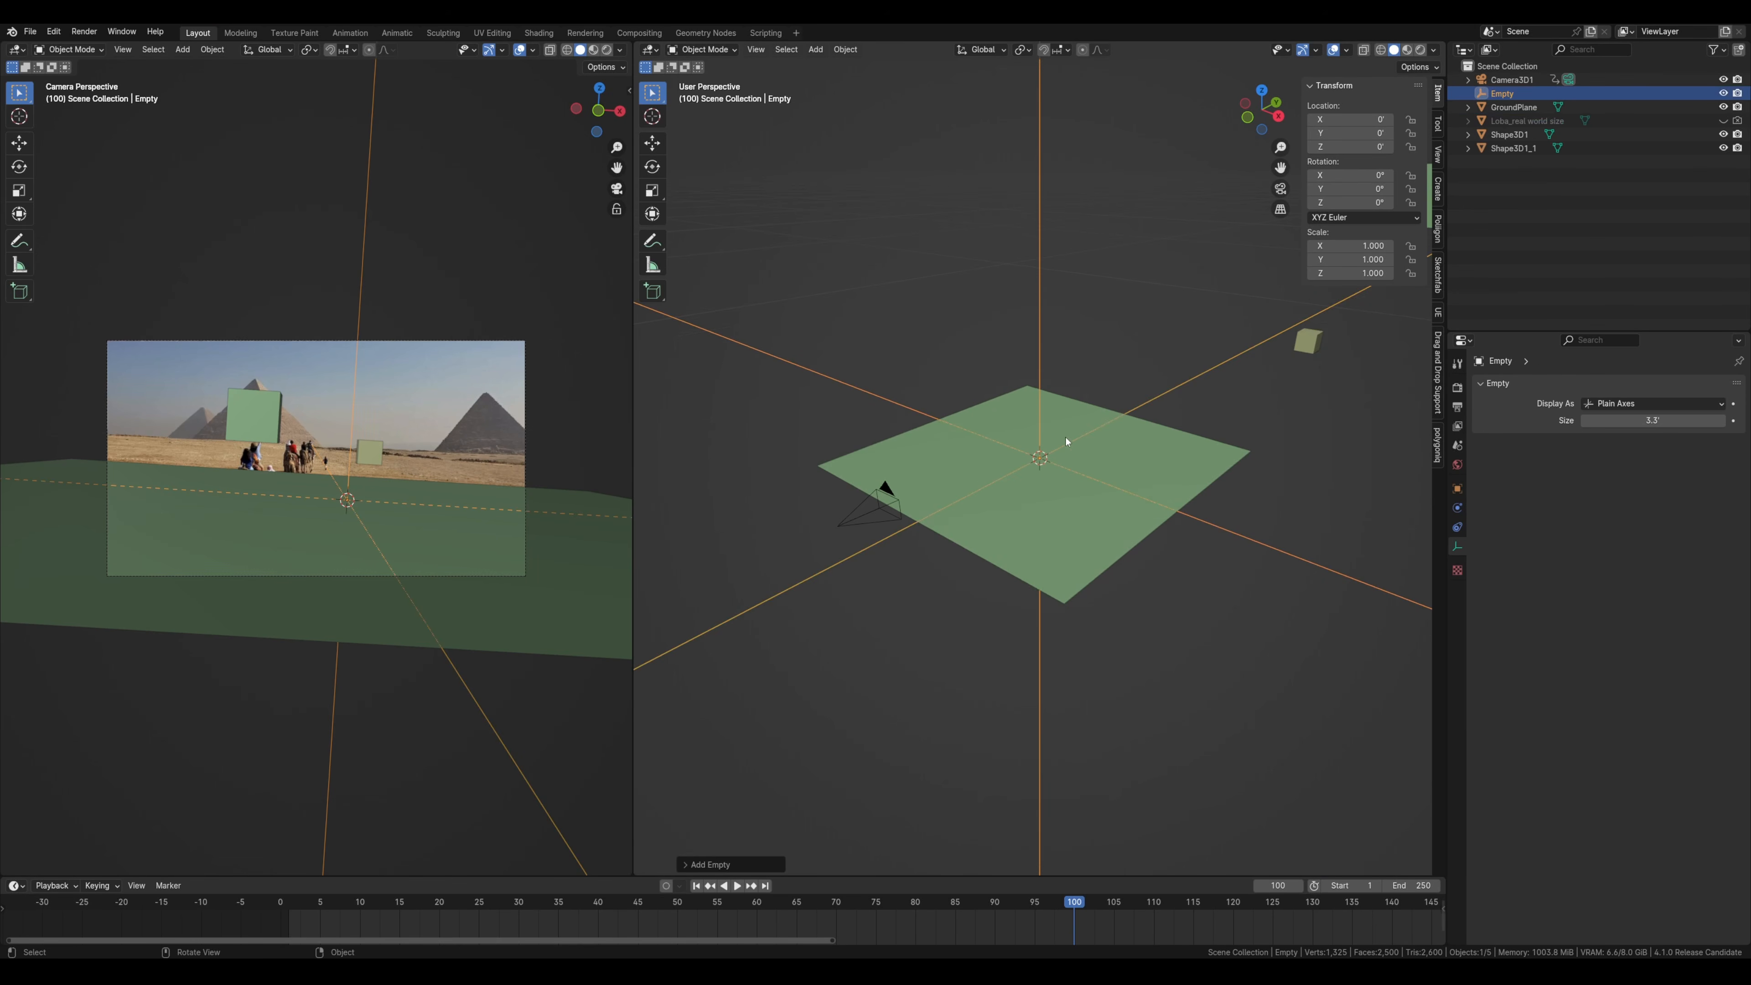
- Parent the camera, GroundPlane and both Shape3D objects to the empty with the Object option, then select only the empty
{"action": "scroll", "coordinate": [1064, 422], "scroll_direction": "down", "scroll_amount": 8}
{"action": "key", "text": "a"}
{"action": "scroll", "coordinate": [1051, 460], "scroll_direction": "up", "scroll_amount": 1}
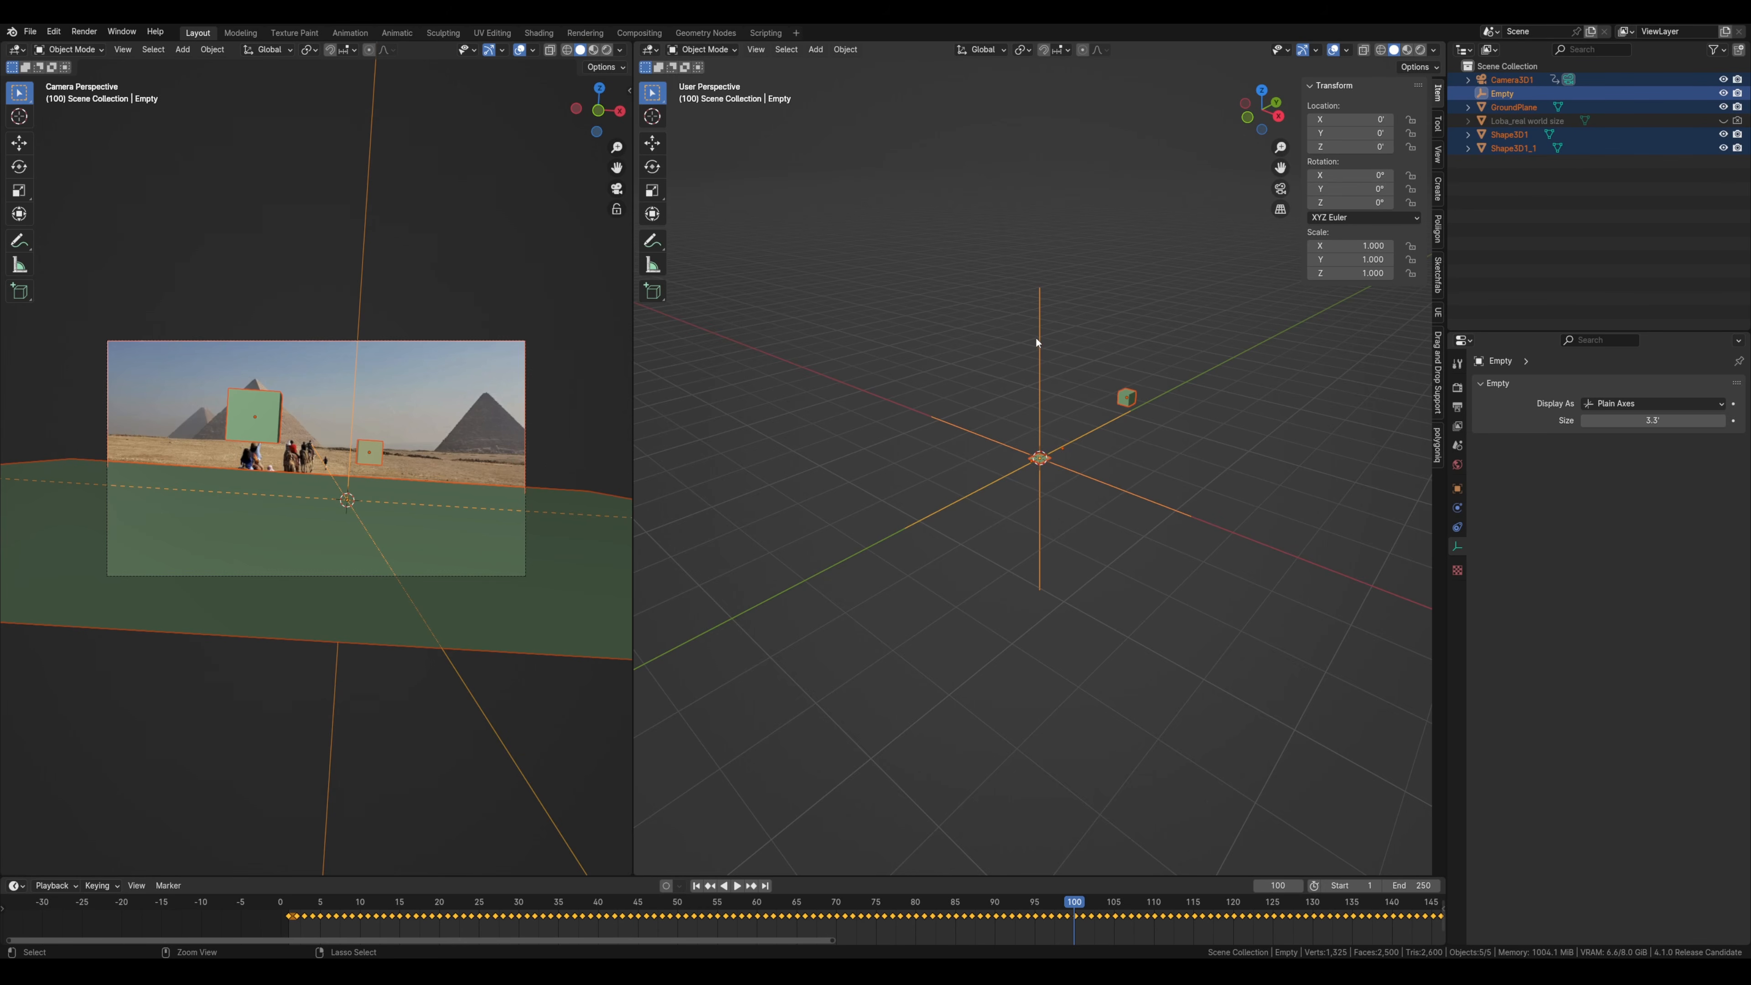
{"action": "left_click", "coordinate": [1064, 346], "text": "shift"}
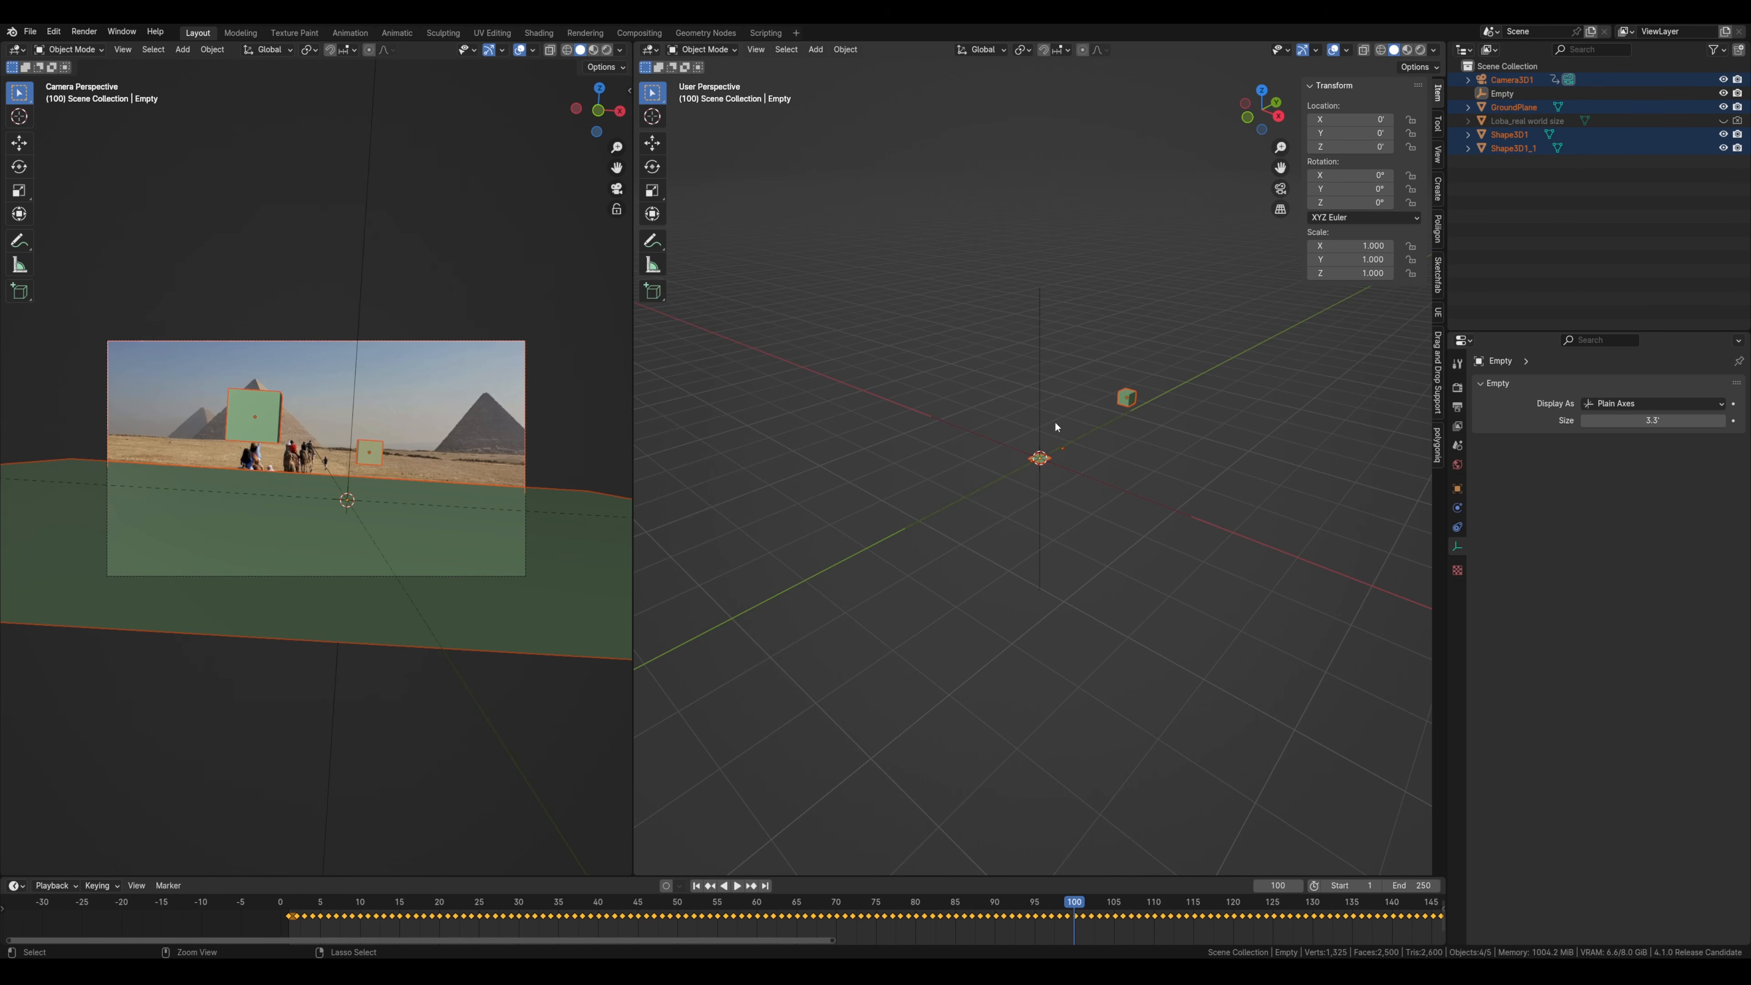
{"action": "left_click", "coordinate": [1058, 336], "text": "shift"}
{"action": "key", "text": "ctrl+p"}
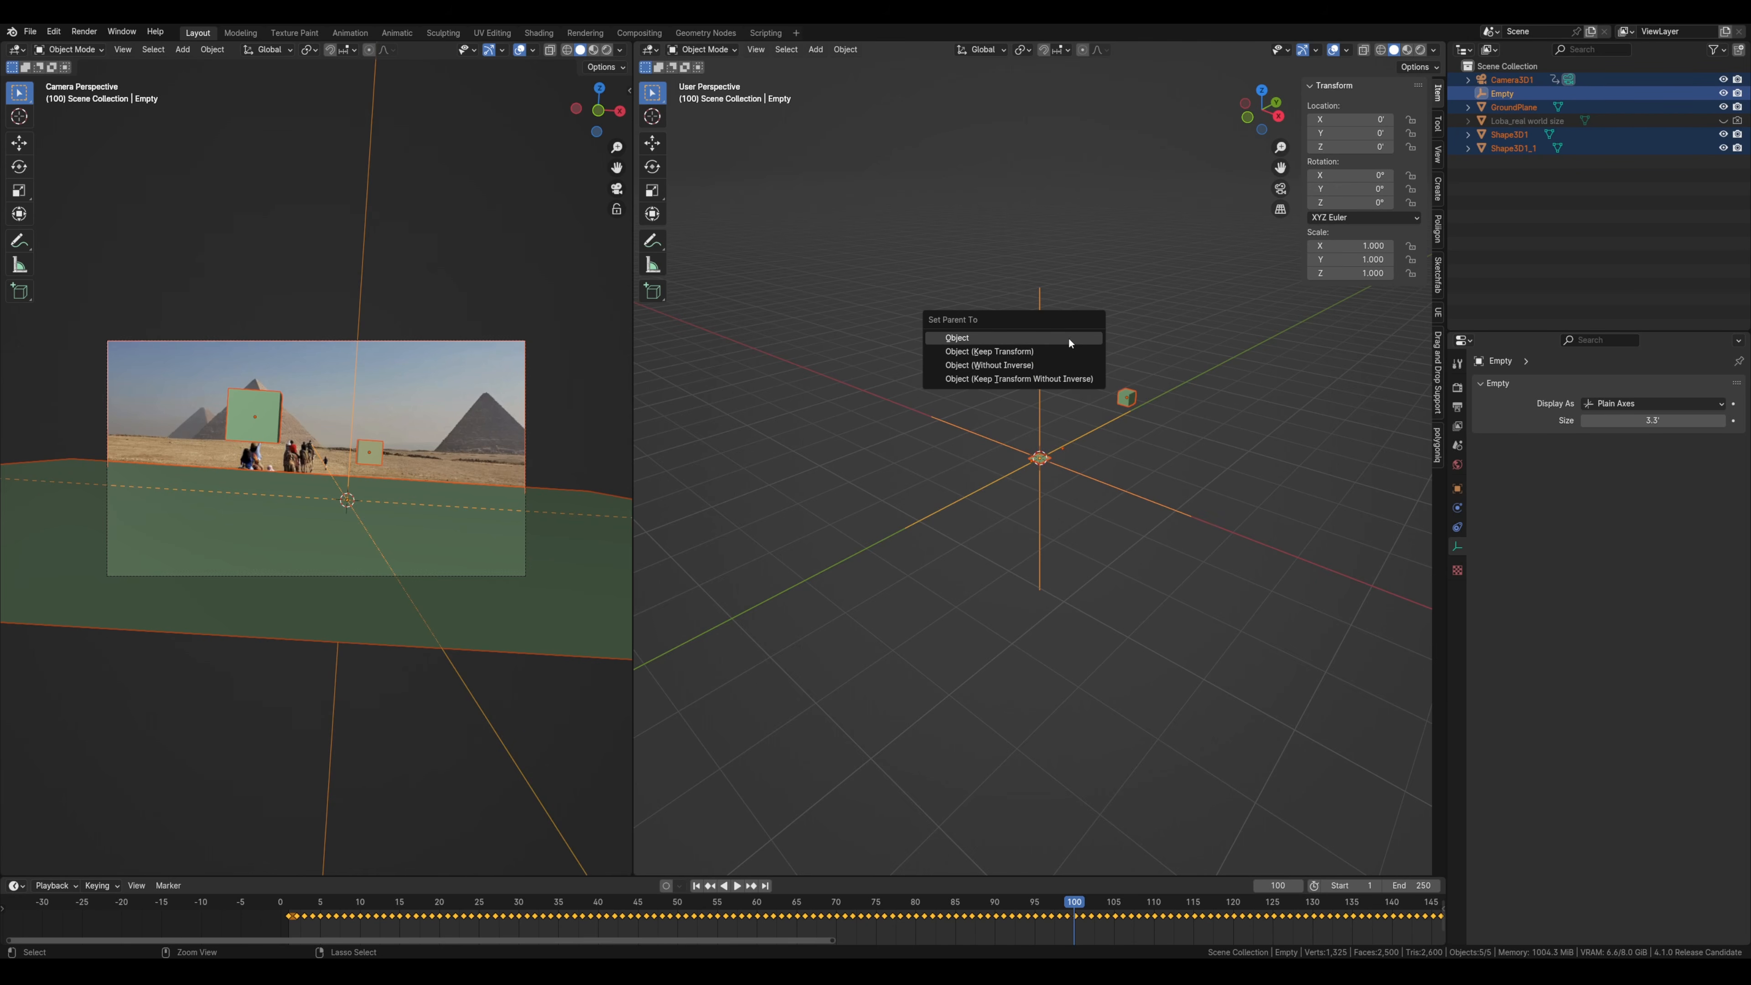
{"action": "left_click", "coordinate": [1068, 338]}
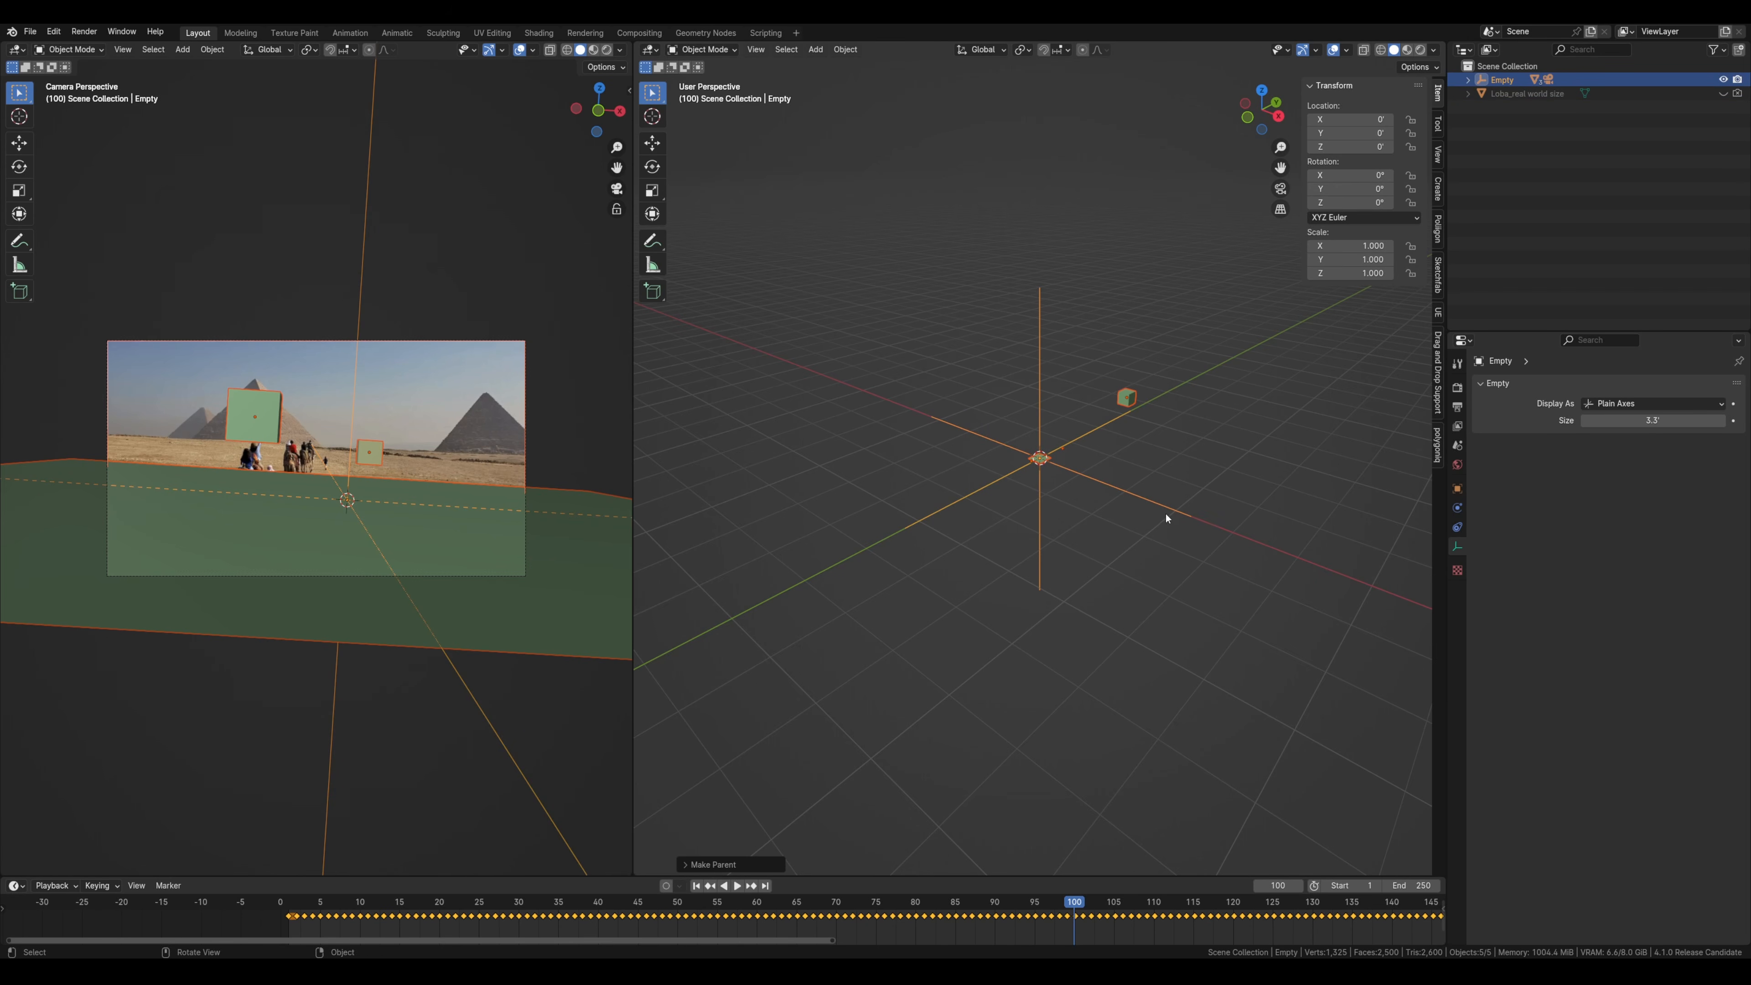
{"action": "left_click", "coordinate": [1034, 367]}
{"action": "left_click", "coordinate": [1038, 367]}
{"action": "scroll", "coordinate": [1076, 549], "scroll_direction": "up", "scroll_amount": 4}
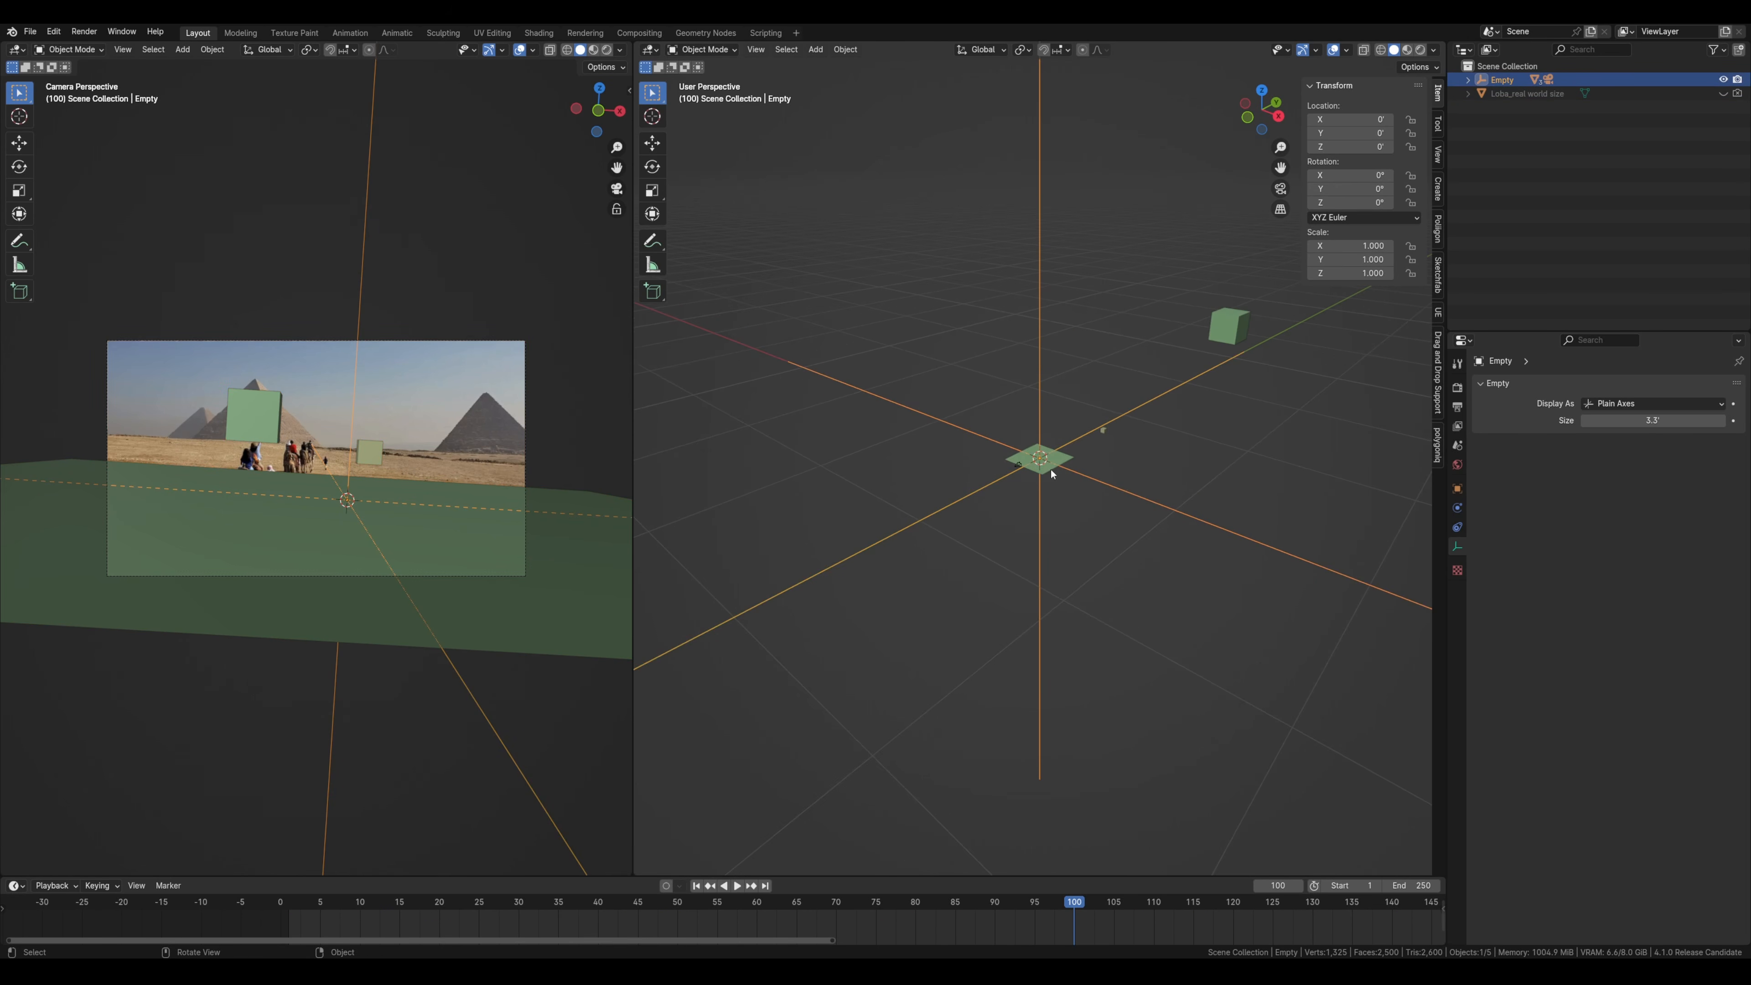
{"action": "left_click_drag", "start_coordinate": [1050, 469], "coordinate": [1036, 504]}
{"action": "key", "text": "s"}
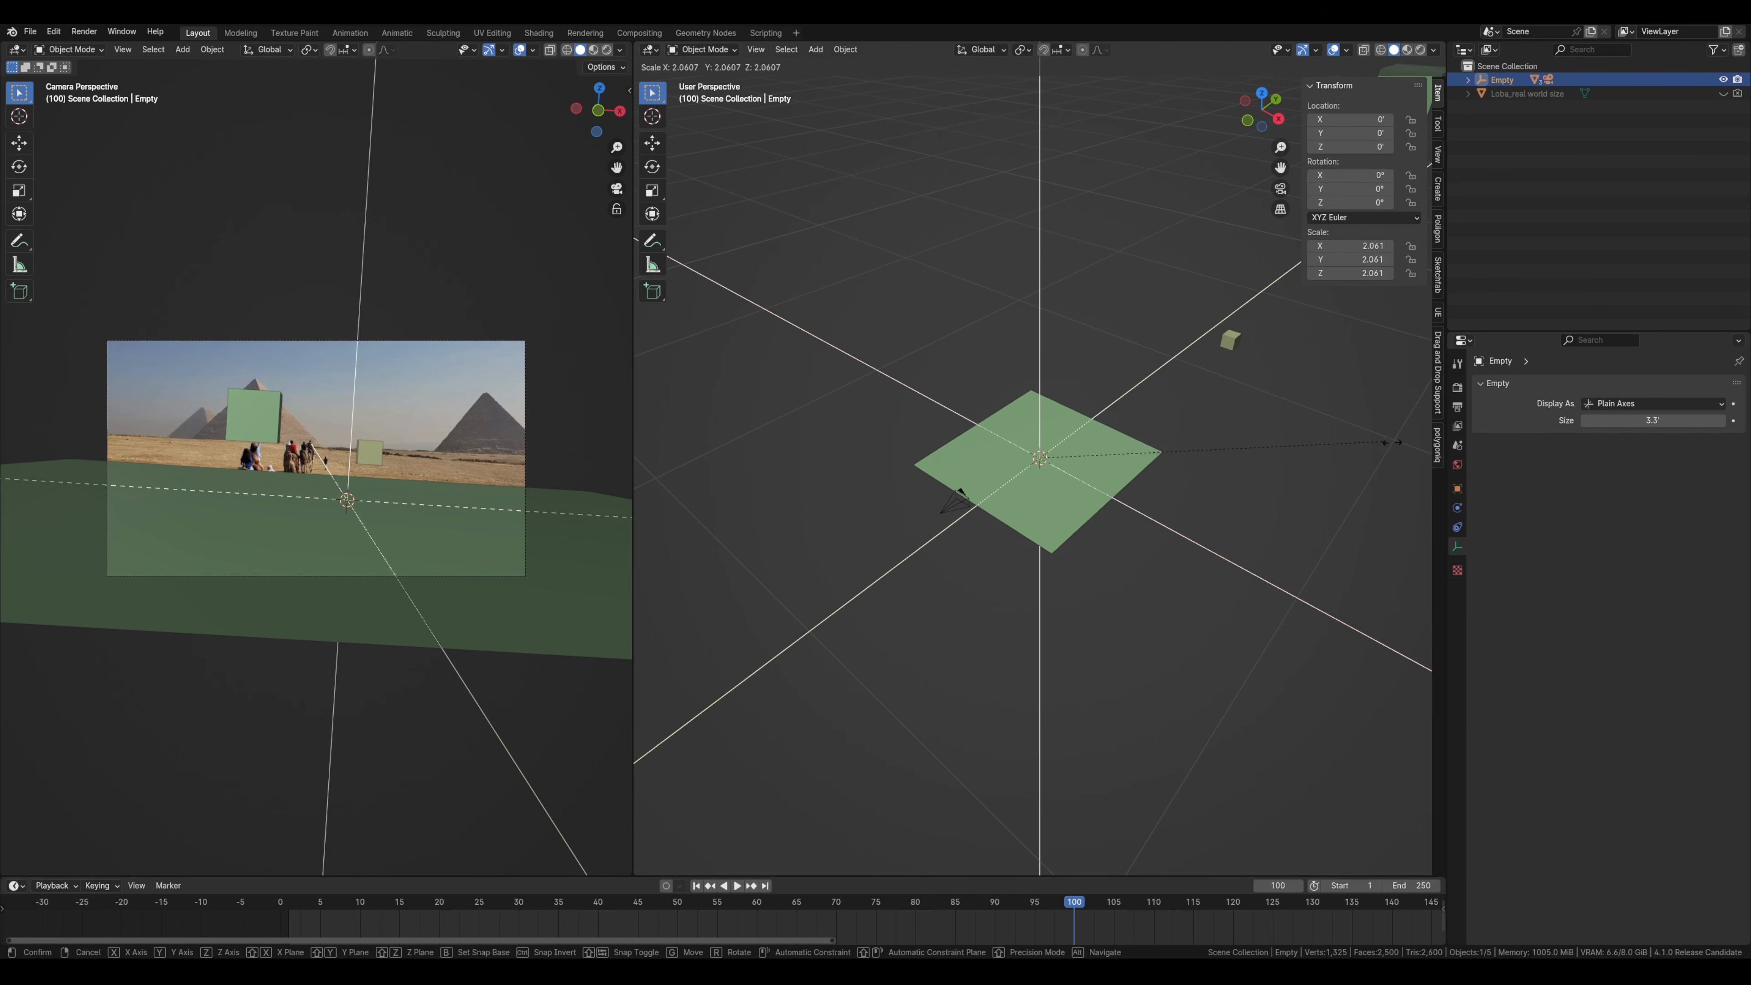
{"action": "key", "text": "Escape"}
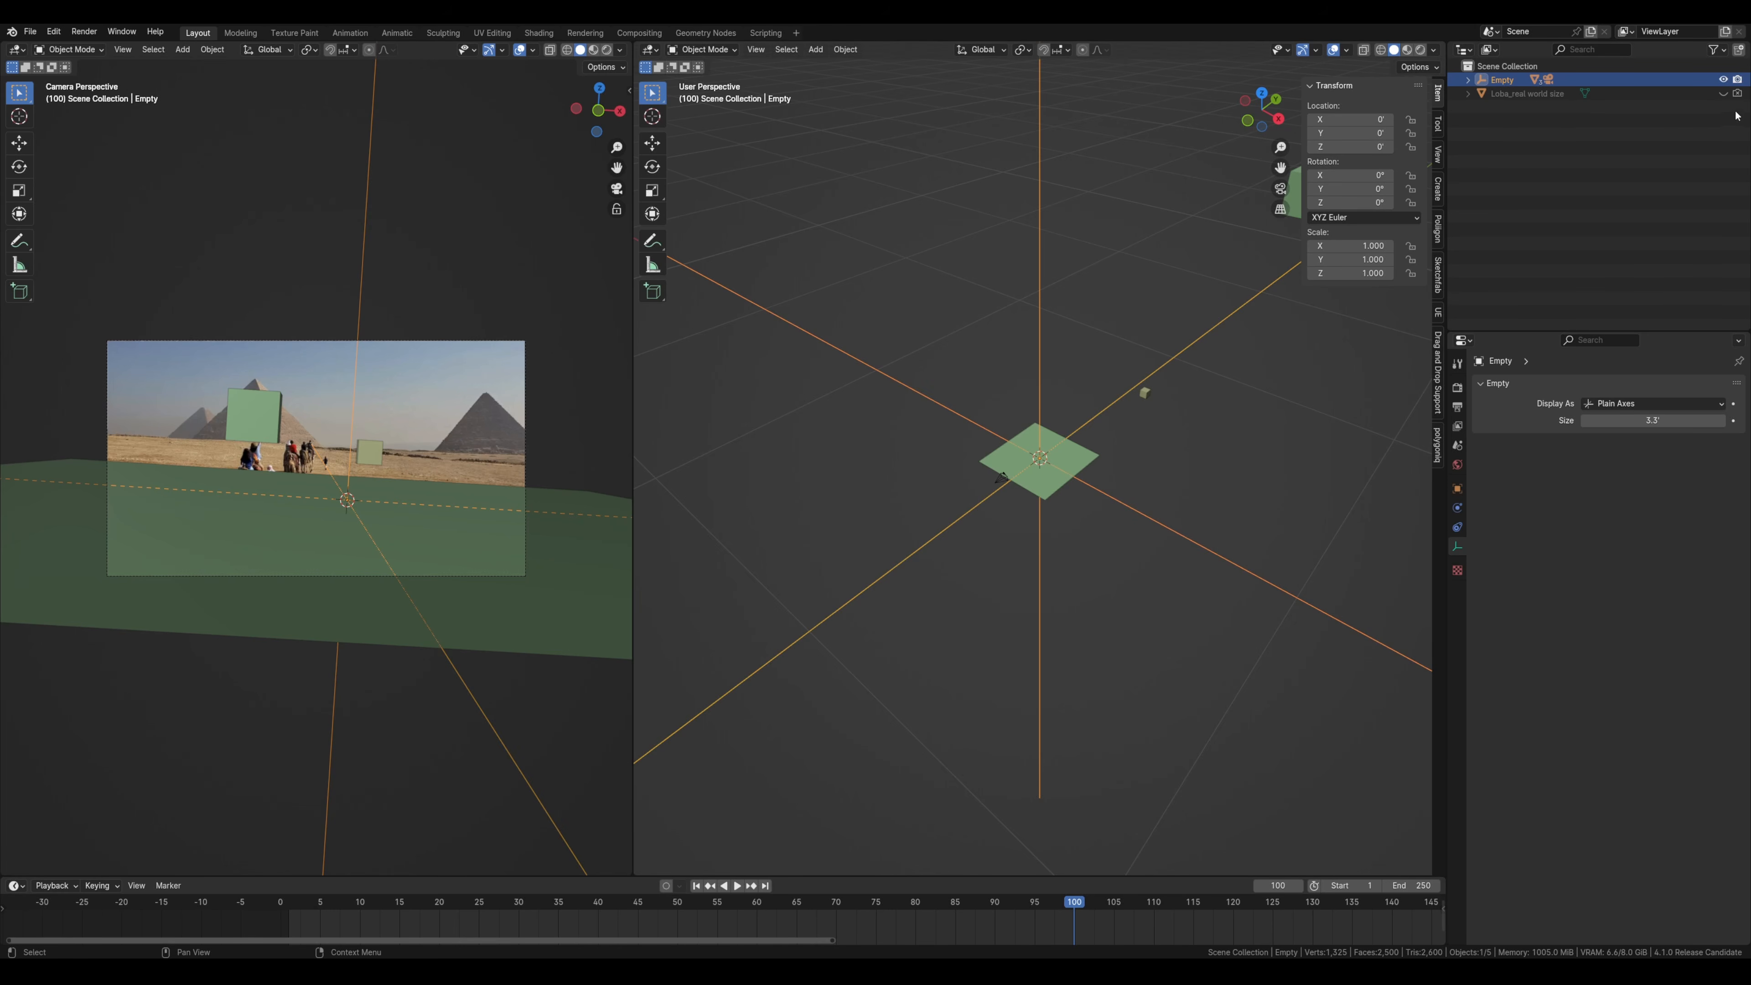
- Unhide the Loba model and scale the empty uniformly to about 82.65 so the tracked scene grows around the model
{"action": "left_click", "coordinate": [1723, 93]}
{"action": "scroll", "coordinate": [1027, 386], "scroll_direction": "down", "scroll_amount": 8}
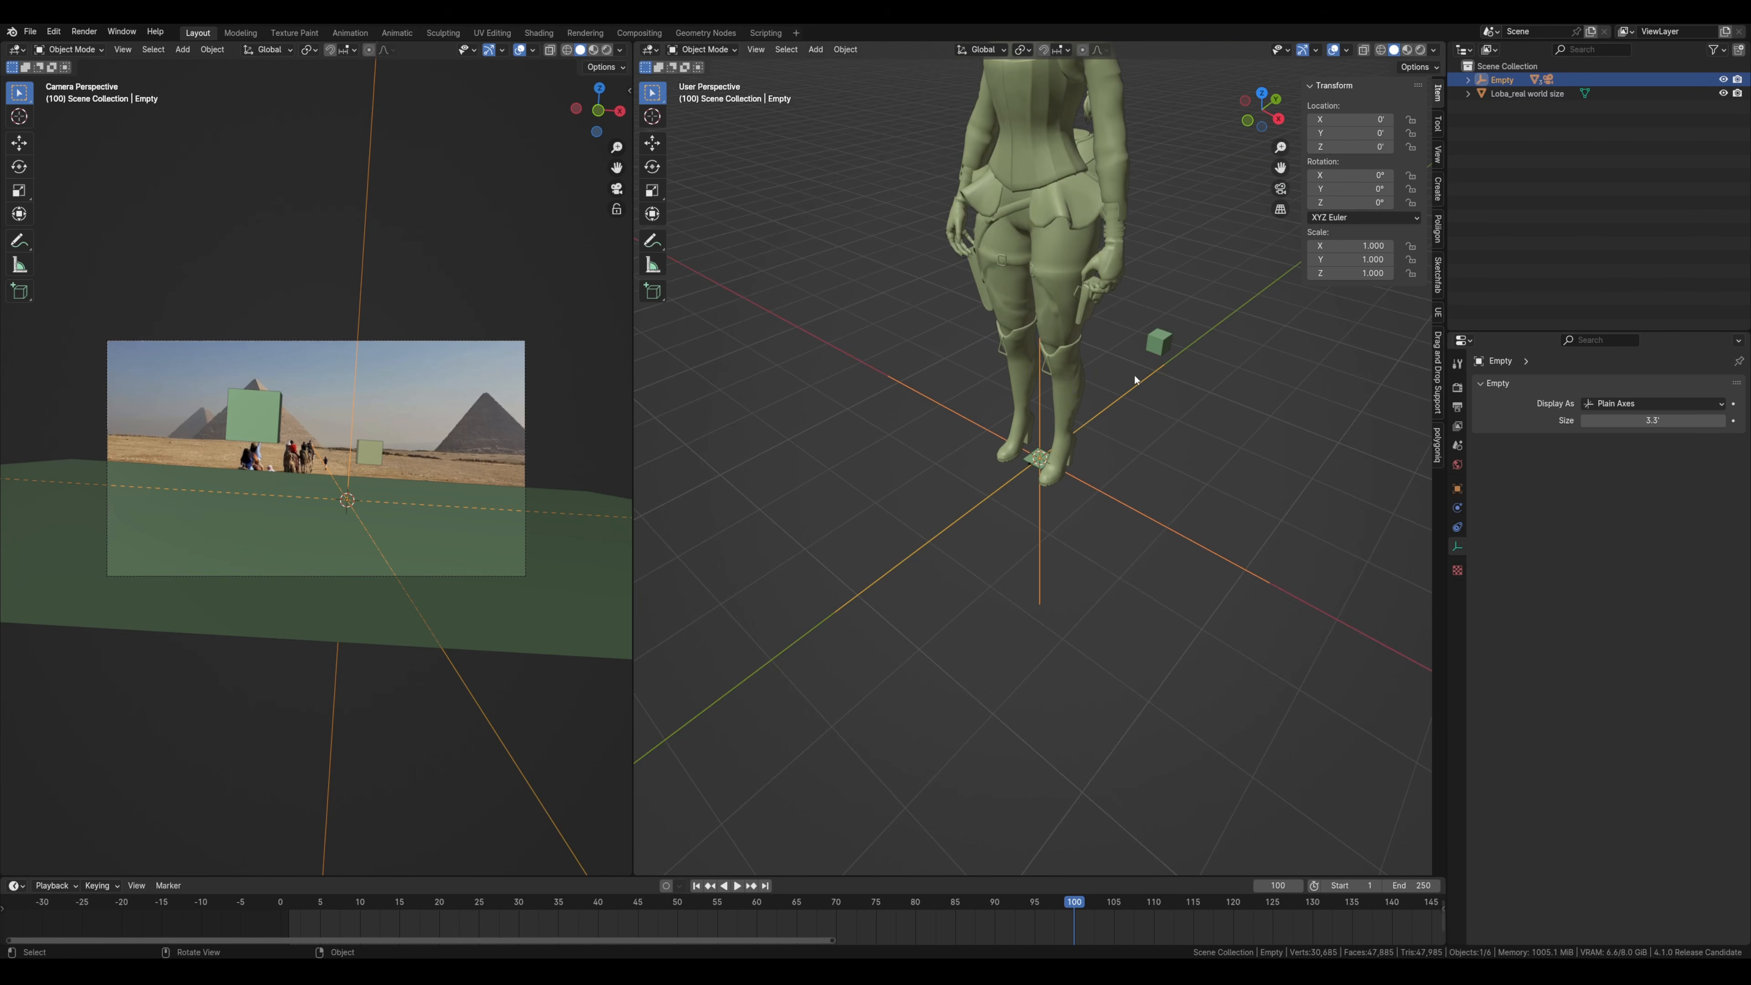
{"action": "key", "text": "s"}
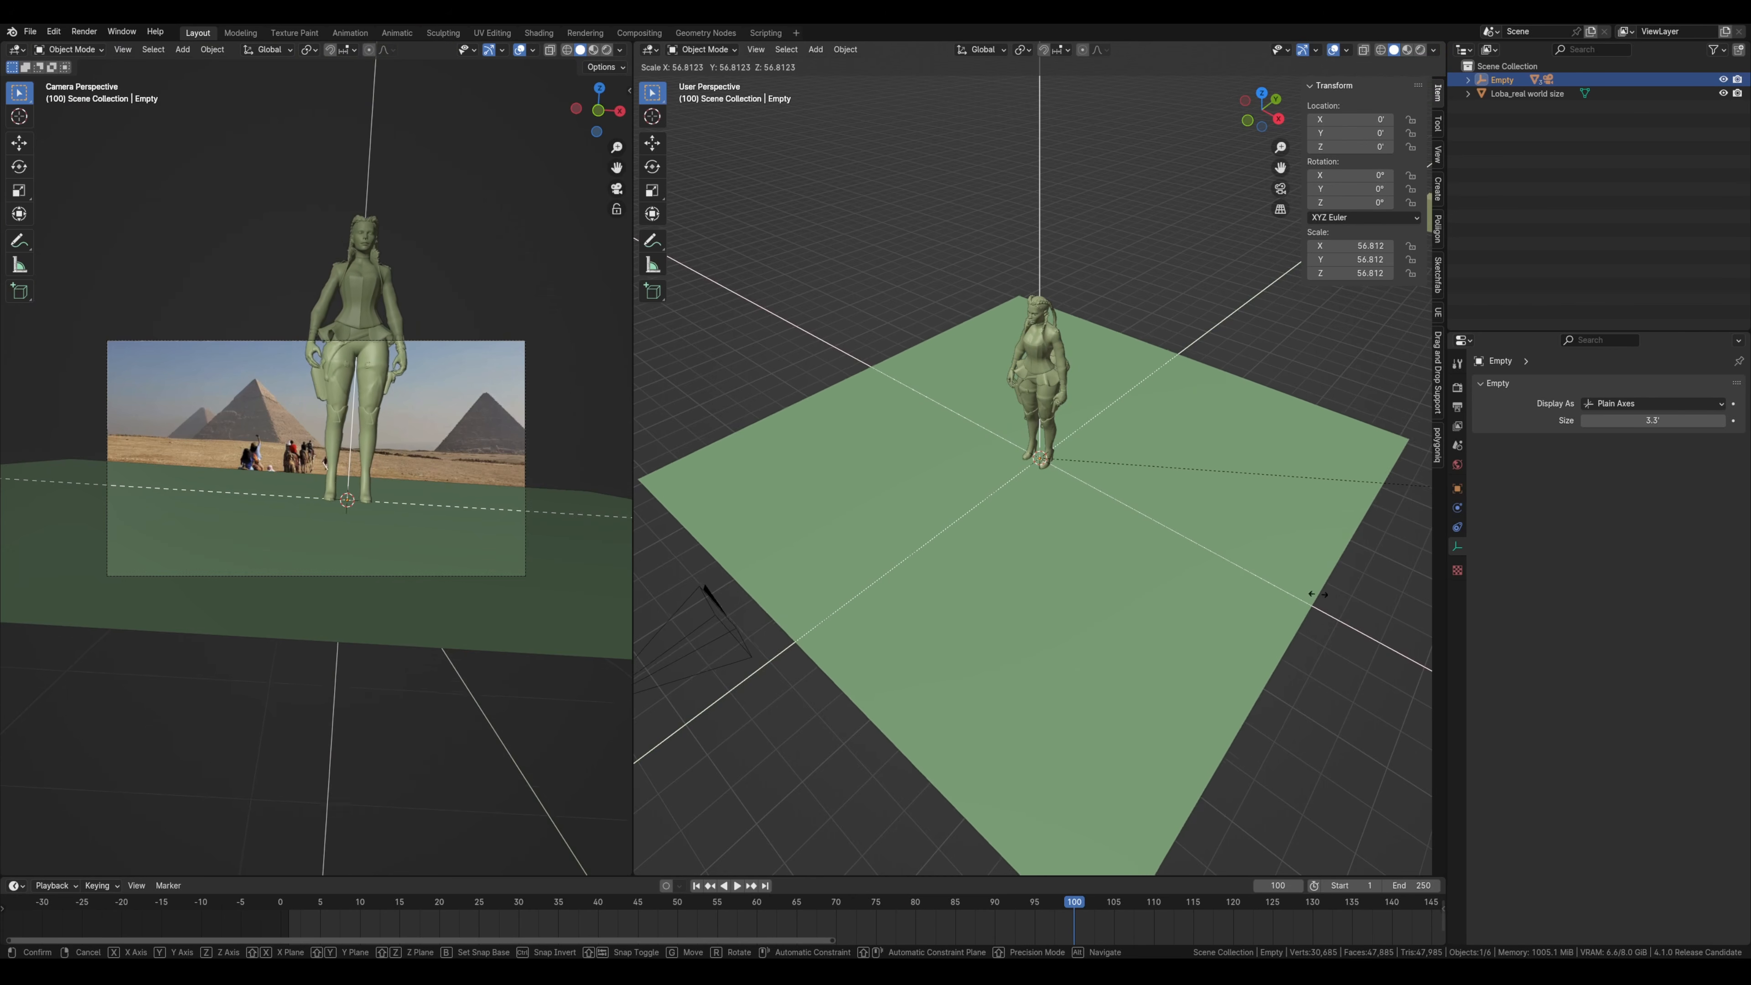
{"action": "left_click", "coordinate": [1140, 613]}
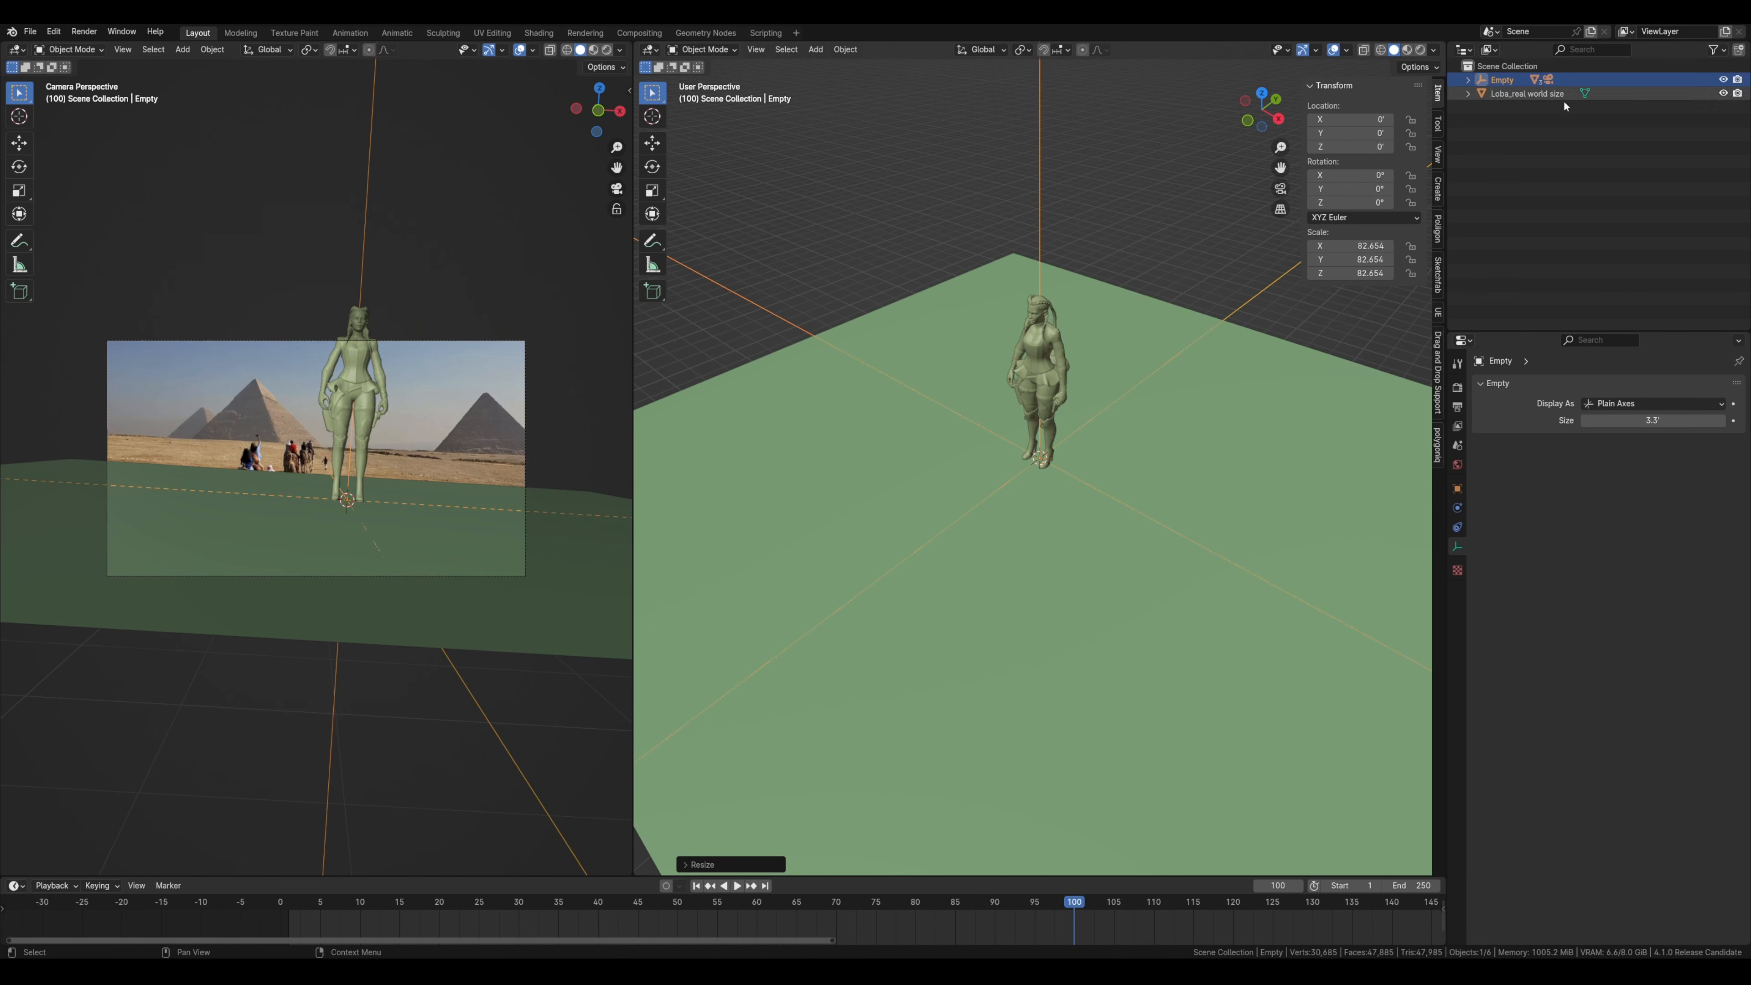
- Delete the GroundPlane and scale the empty up further to make the model smaller in the camera view
{"action": "left_click", "coordinate": [1058, 591]}
{"action": "key", "text": "Delete"}
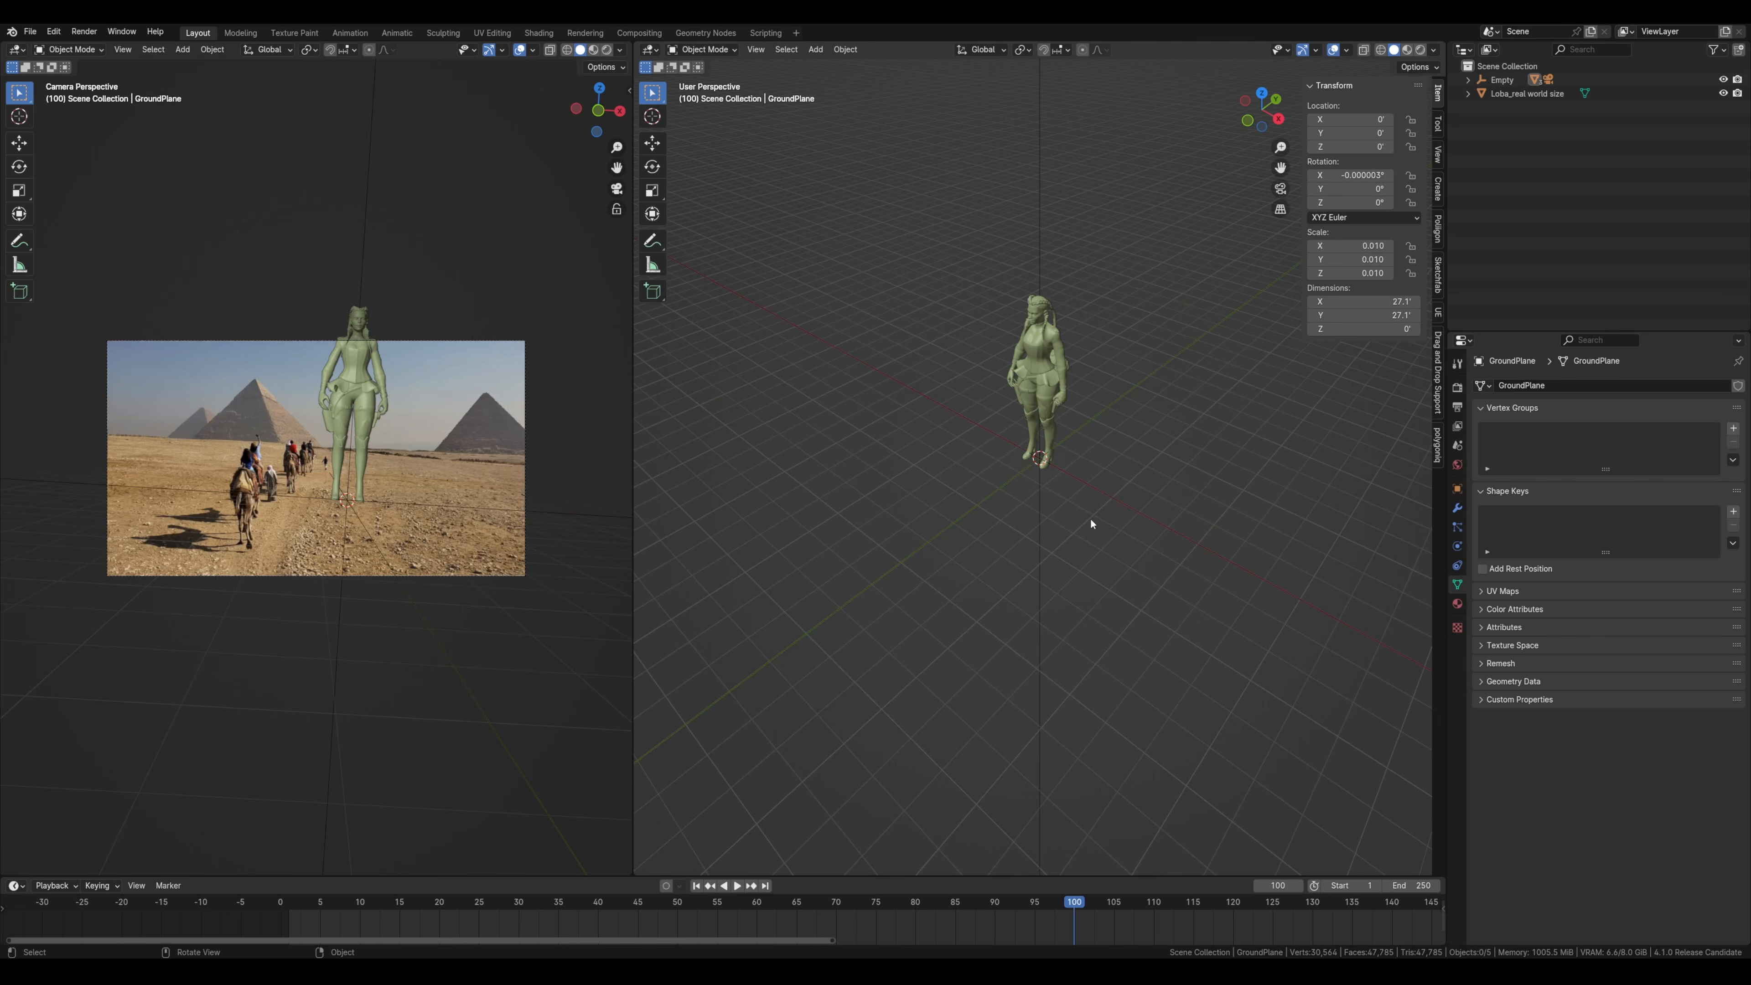
{"action": "left_click", "coordinate": [1043, 213]}
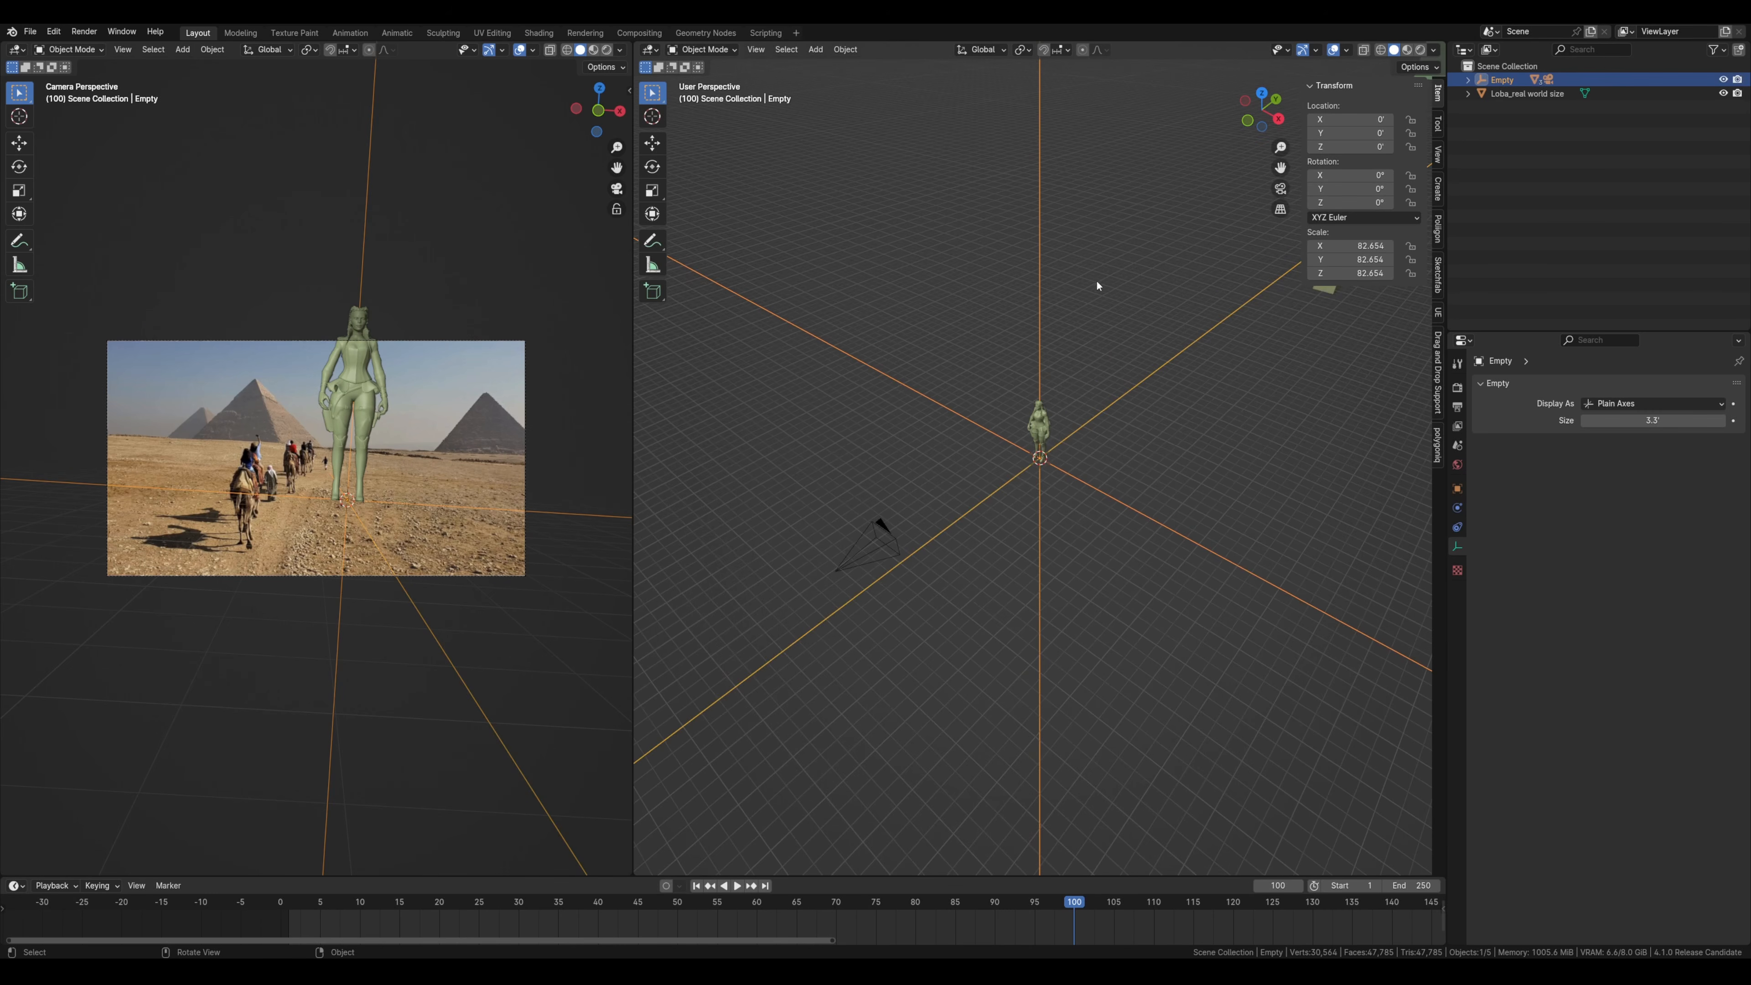
{"action": "key", "text": "s"}
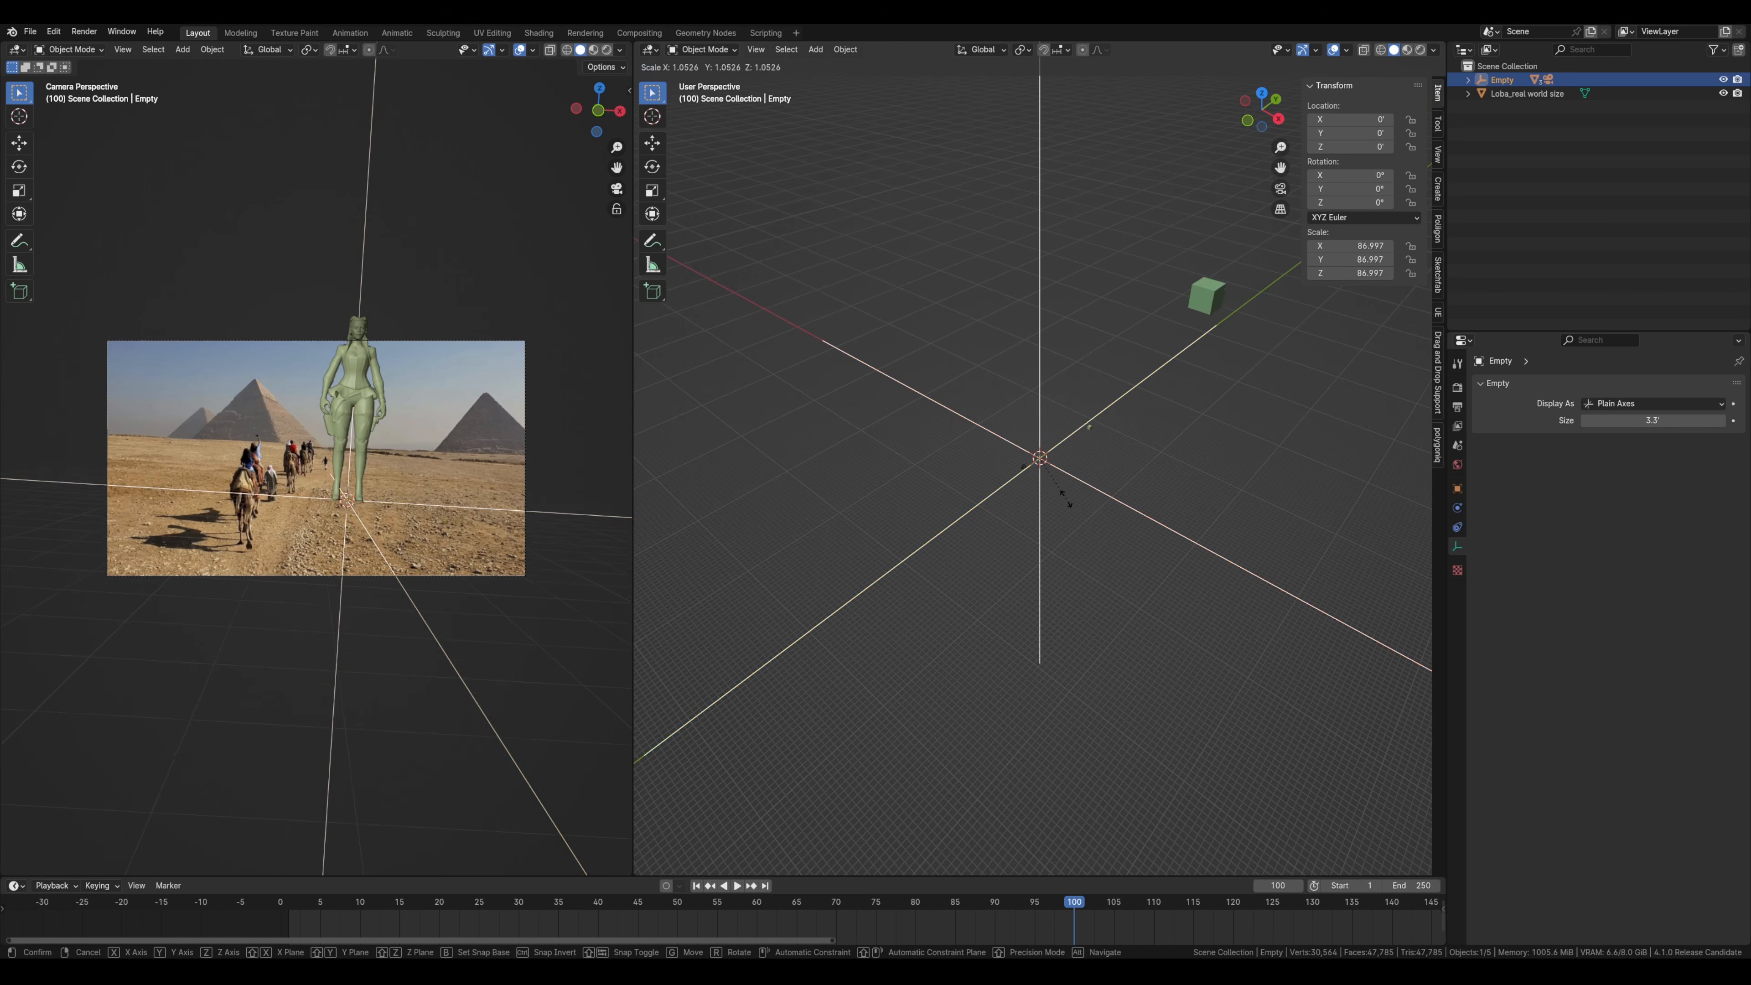
{"action": "left_click", "coordinate": [1112, 518]}
- Set Camera3D1's clip end distance to 9999 feet
{"action": "left_click", "coordinate": [1007, 477]}
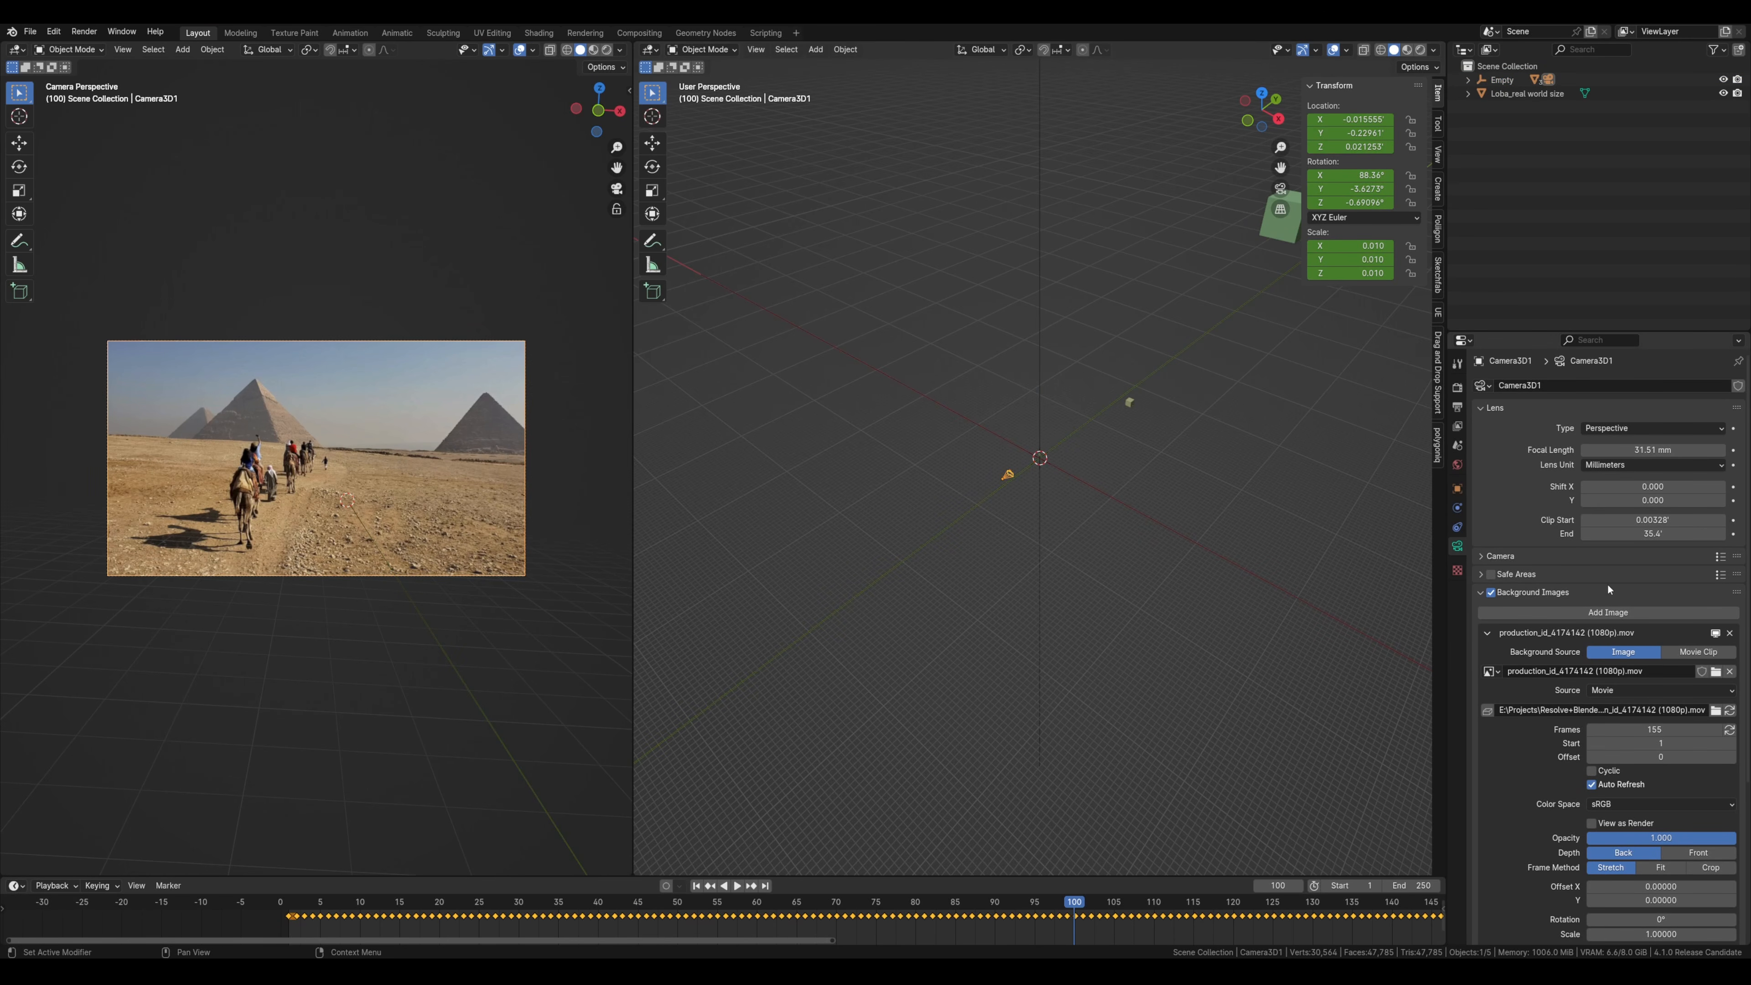
{"action": "mouse_move", "coordinate": [1612, 534]}
{"action": "left_mouse_down"}
{"action": "mouse_move", "coordinate": [1651, 534]}
{"action": "mouse_move", "coordinate": [1593, 526]}
{"action": "left_mouse_up"}
{"action": "left_click", "coordinate": [1593, 526]}
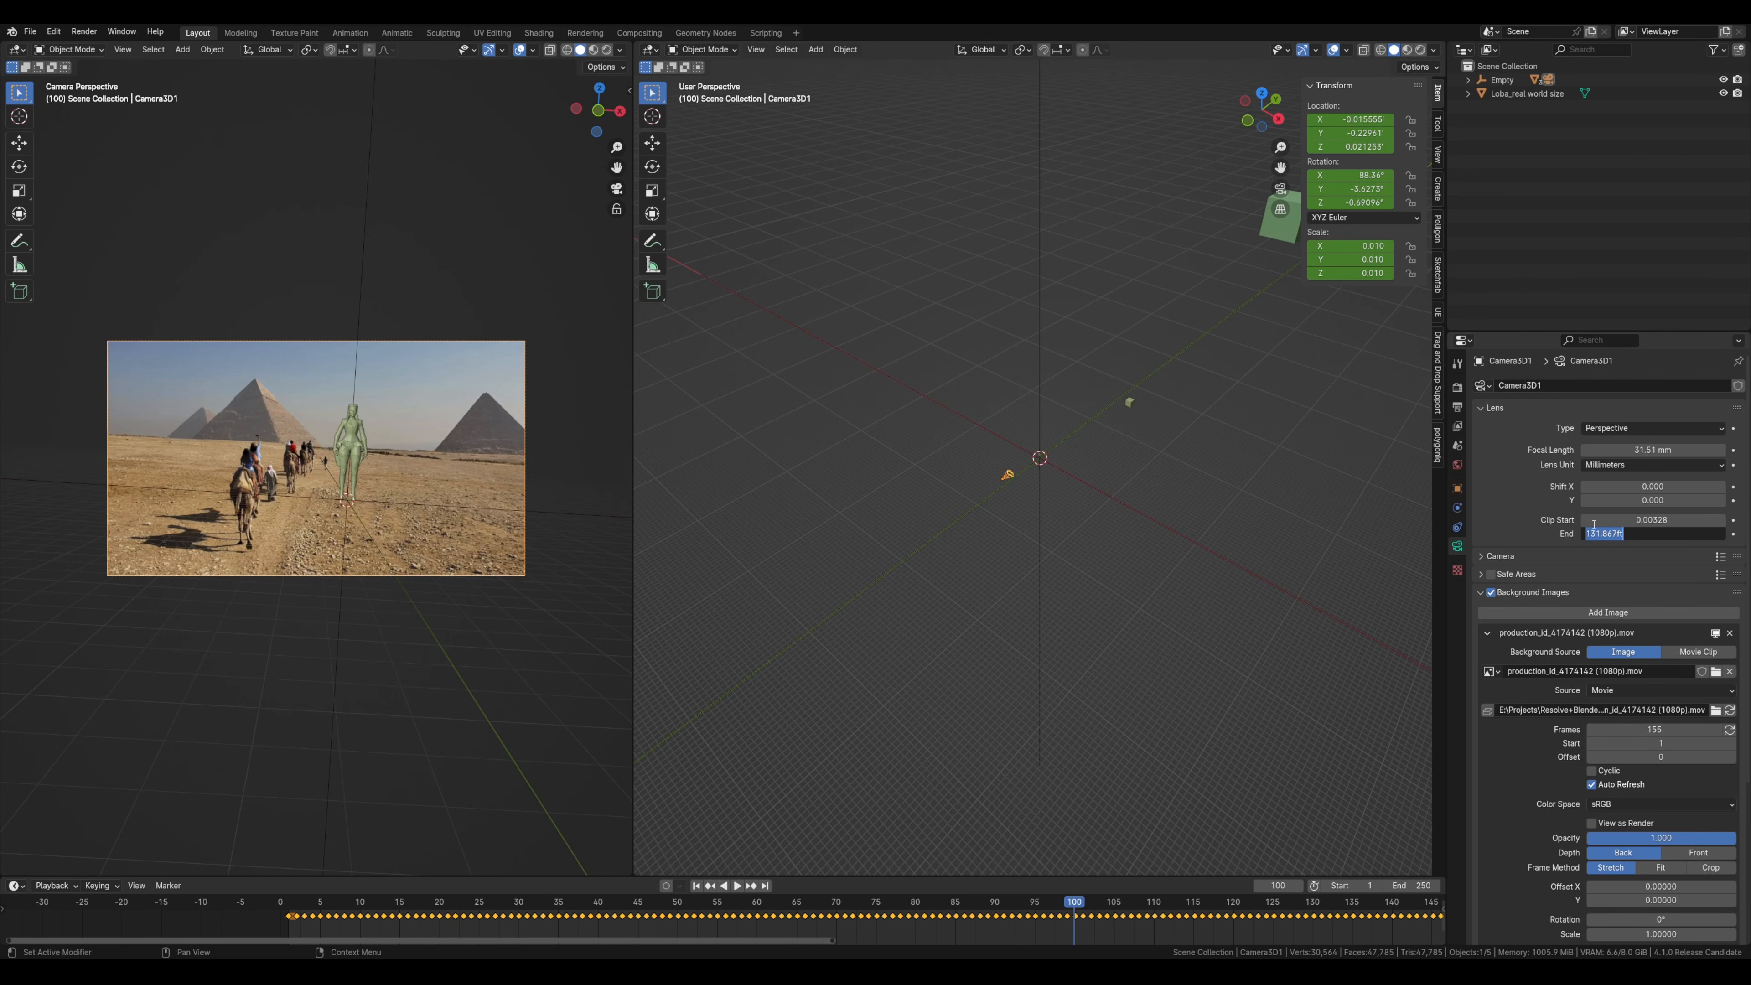
{"action": "type", "text": "9999"}
{"action": "key", "text": "Return"}
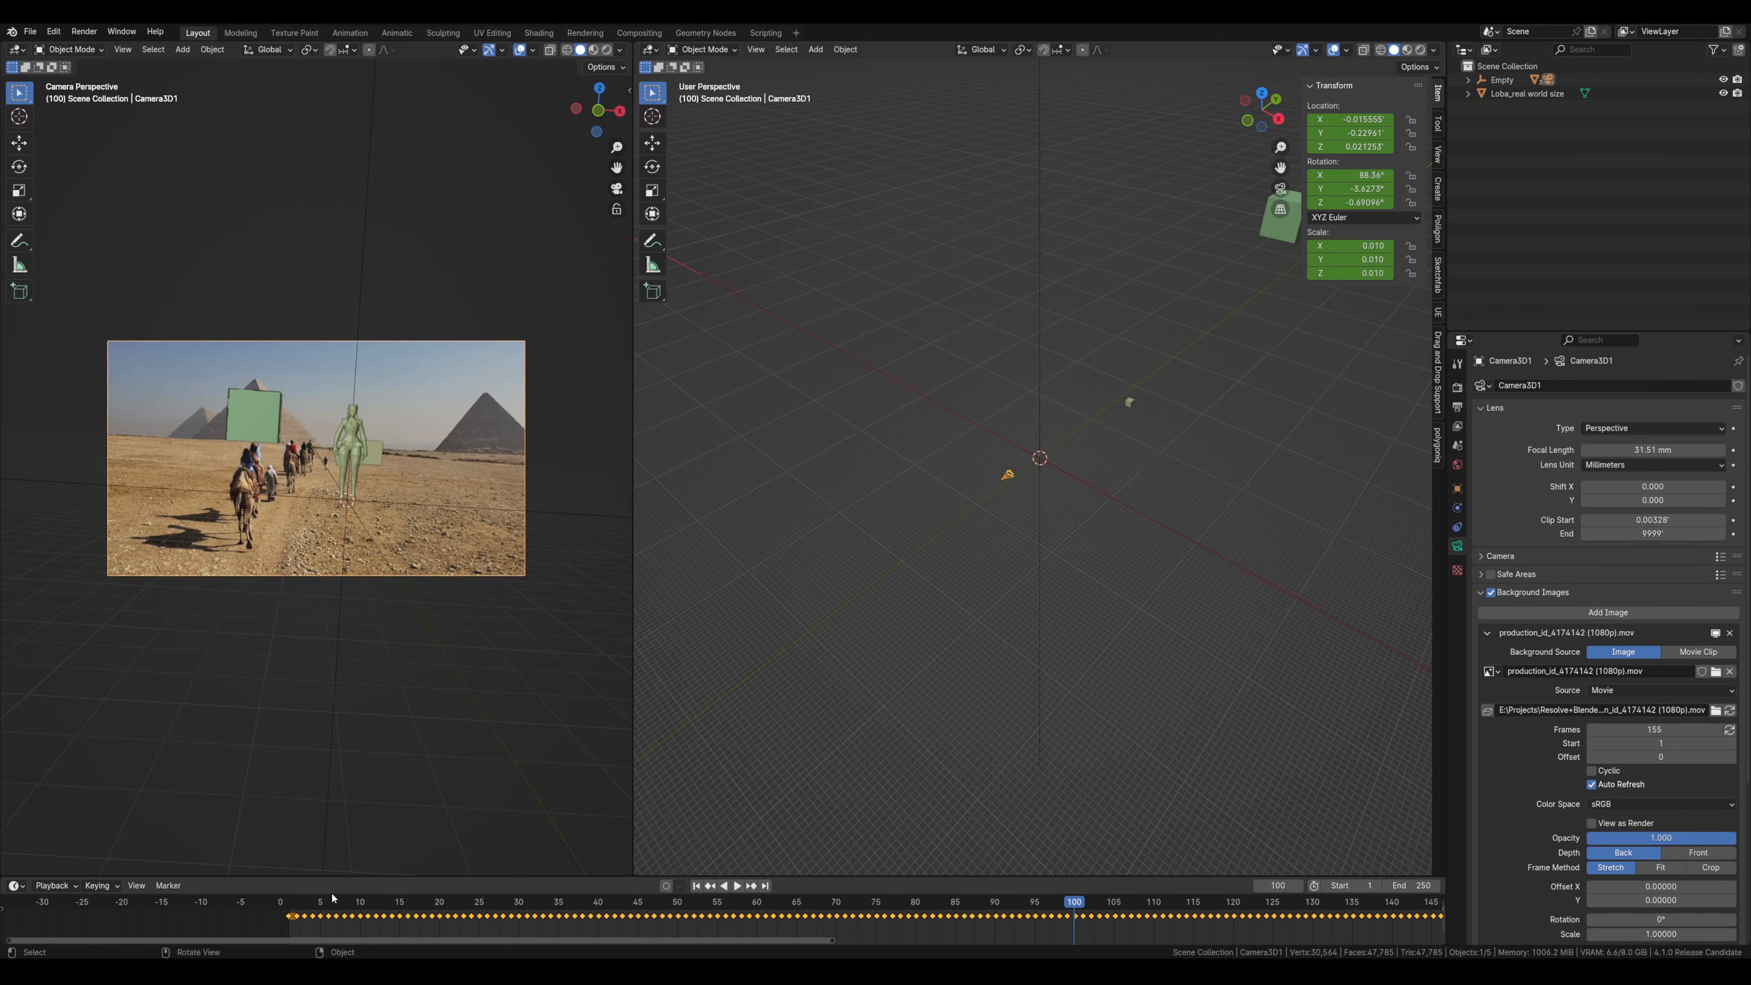
- Play the animation from near the start, jump ahead to around frame 99, and check how the model sticks to the footage
{"action": "left_click", "coordinate": [297, 912]}
{"action": "key", "text": "space"}
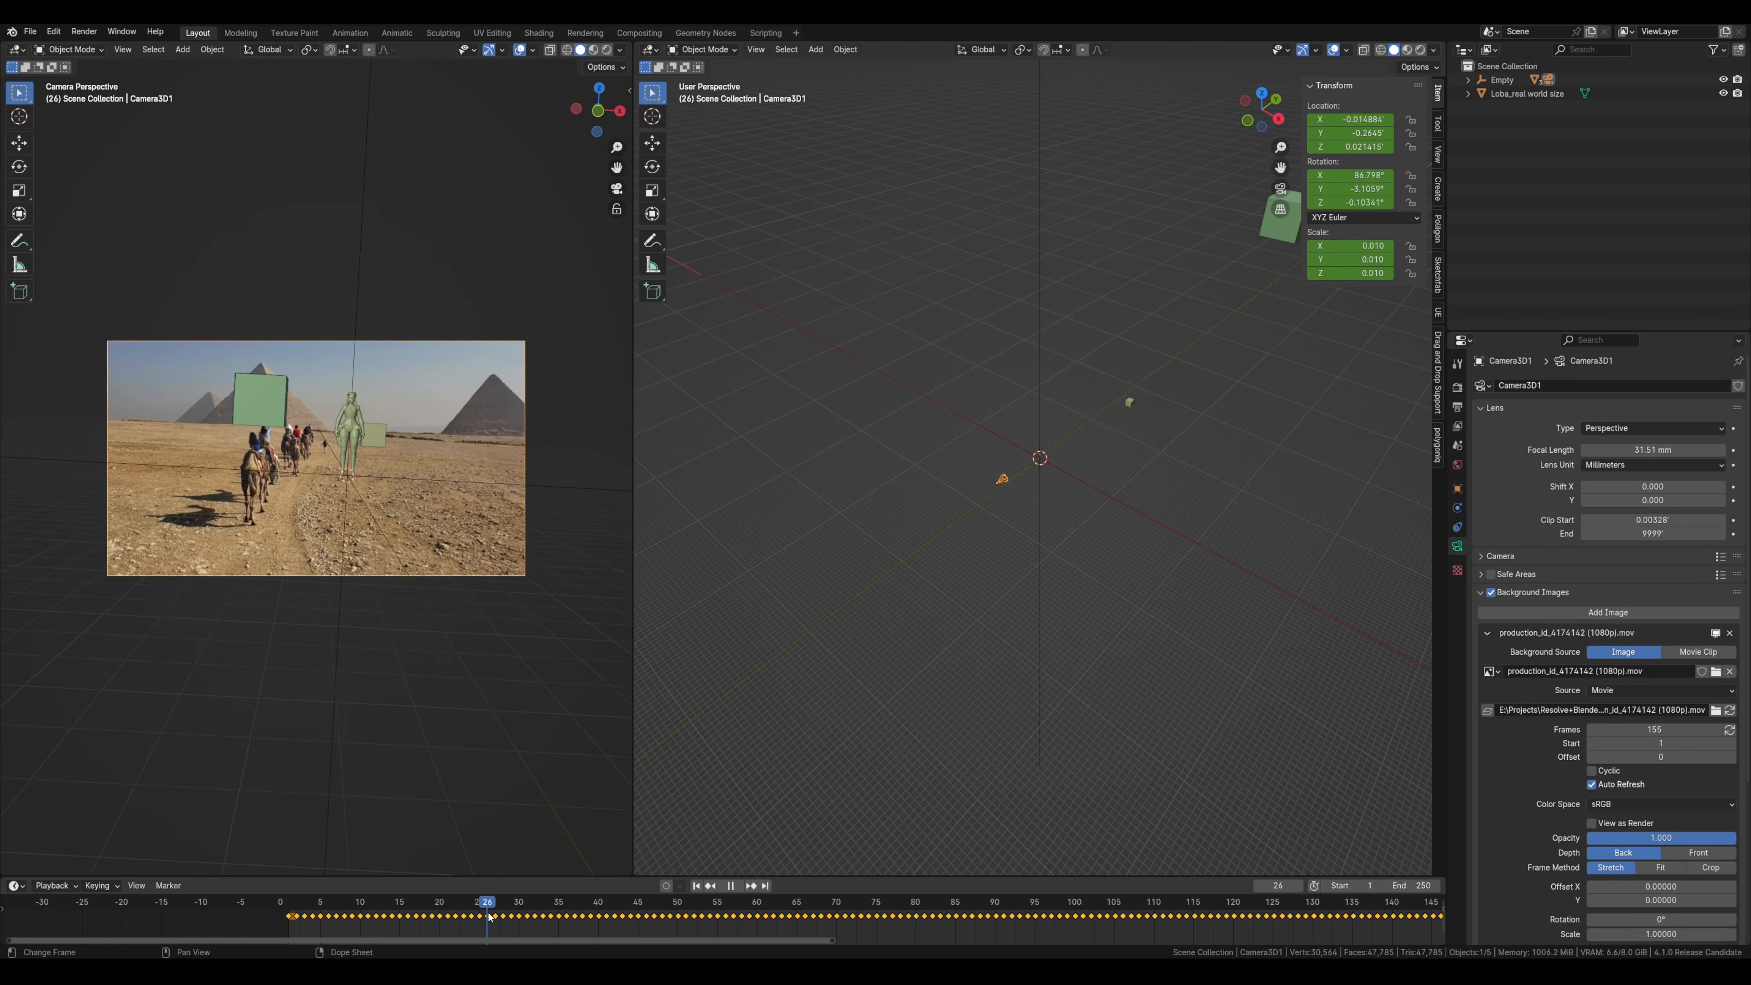
{"action": "left_click", "coordinate": [1052, 898]}
{"action": "key", "text": "space"}
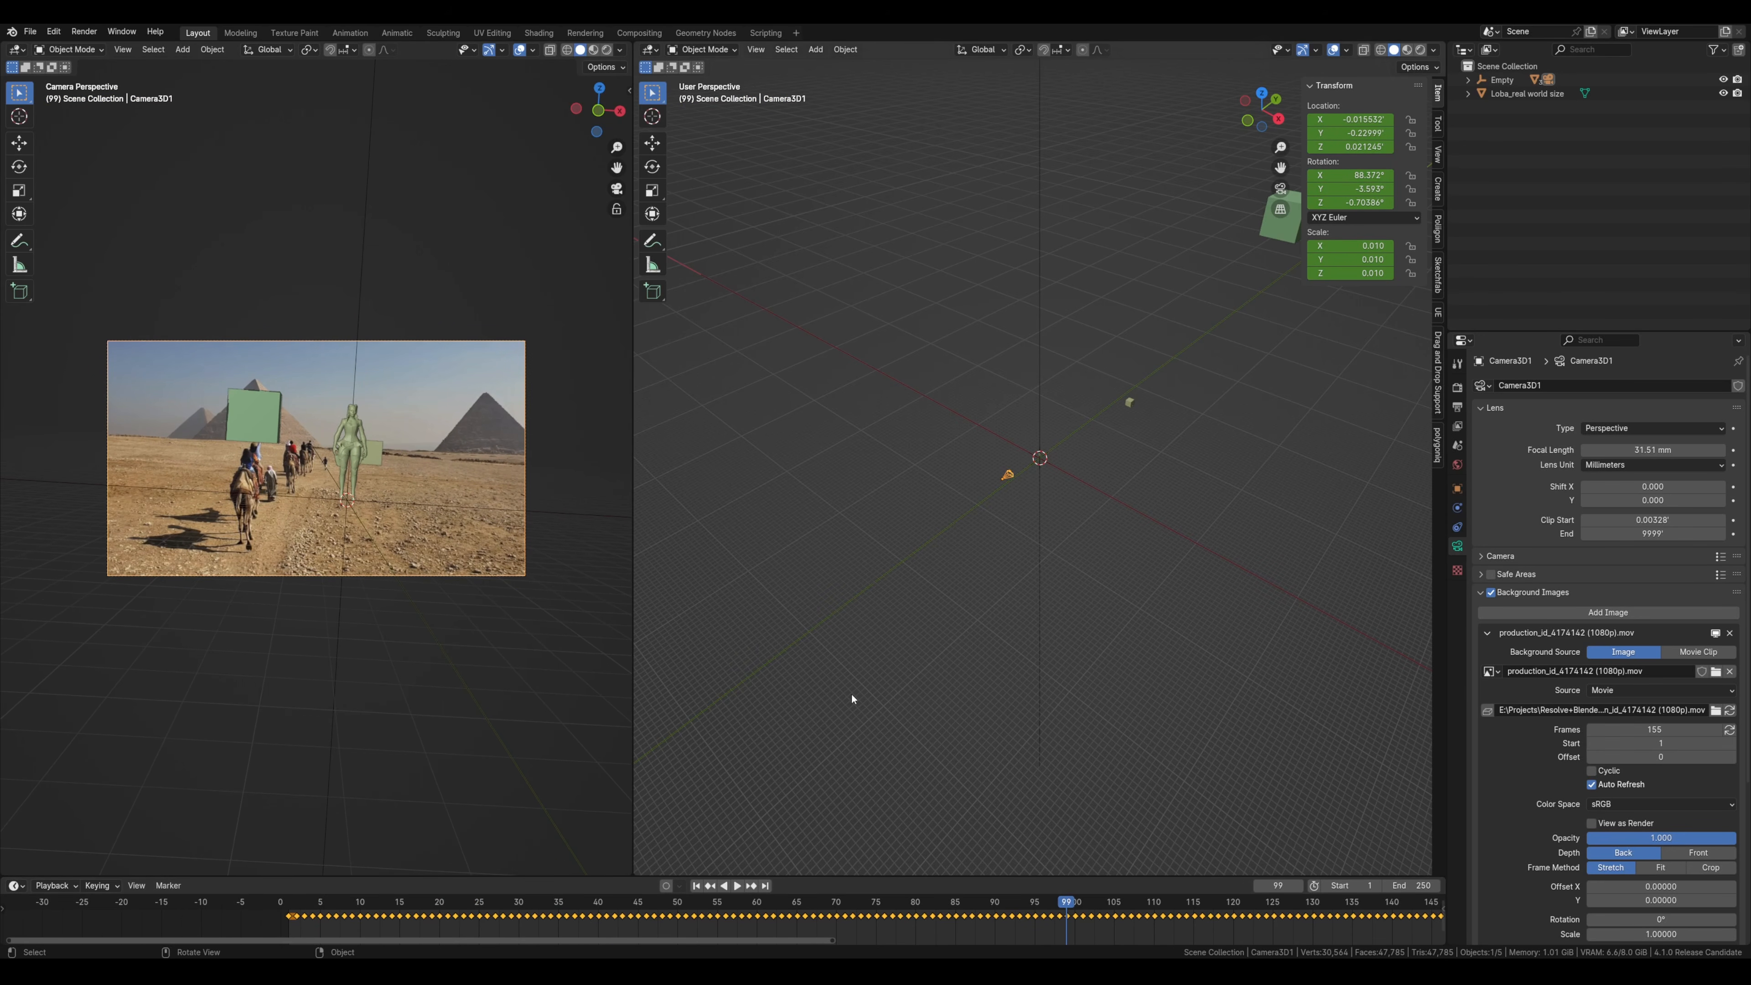
- Move the Loba model along X to about -3.15 ft so it stands beside the camel riders in the camera view
{"action": "key", "text": "Home"}
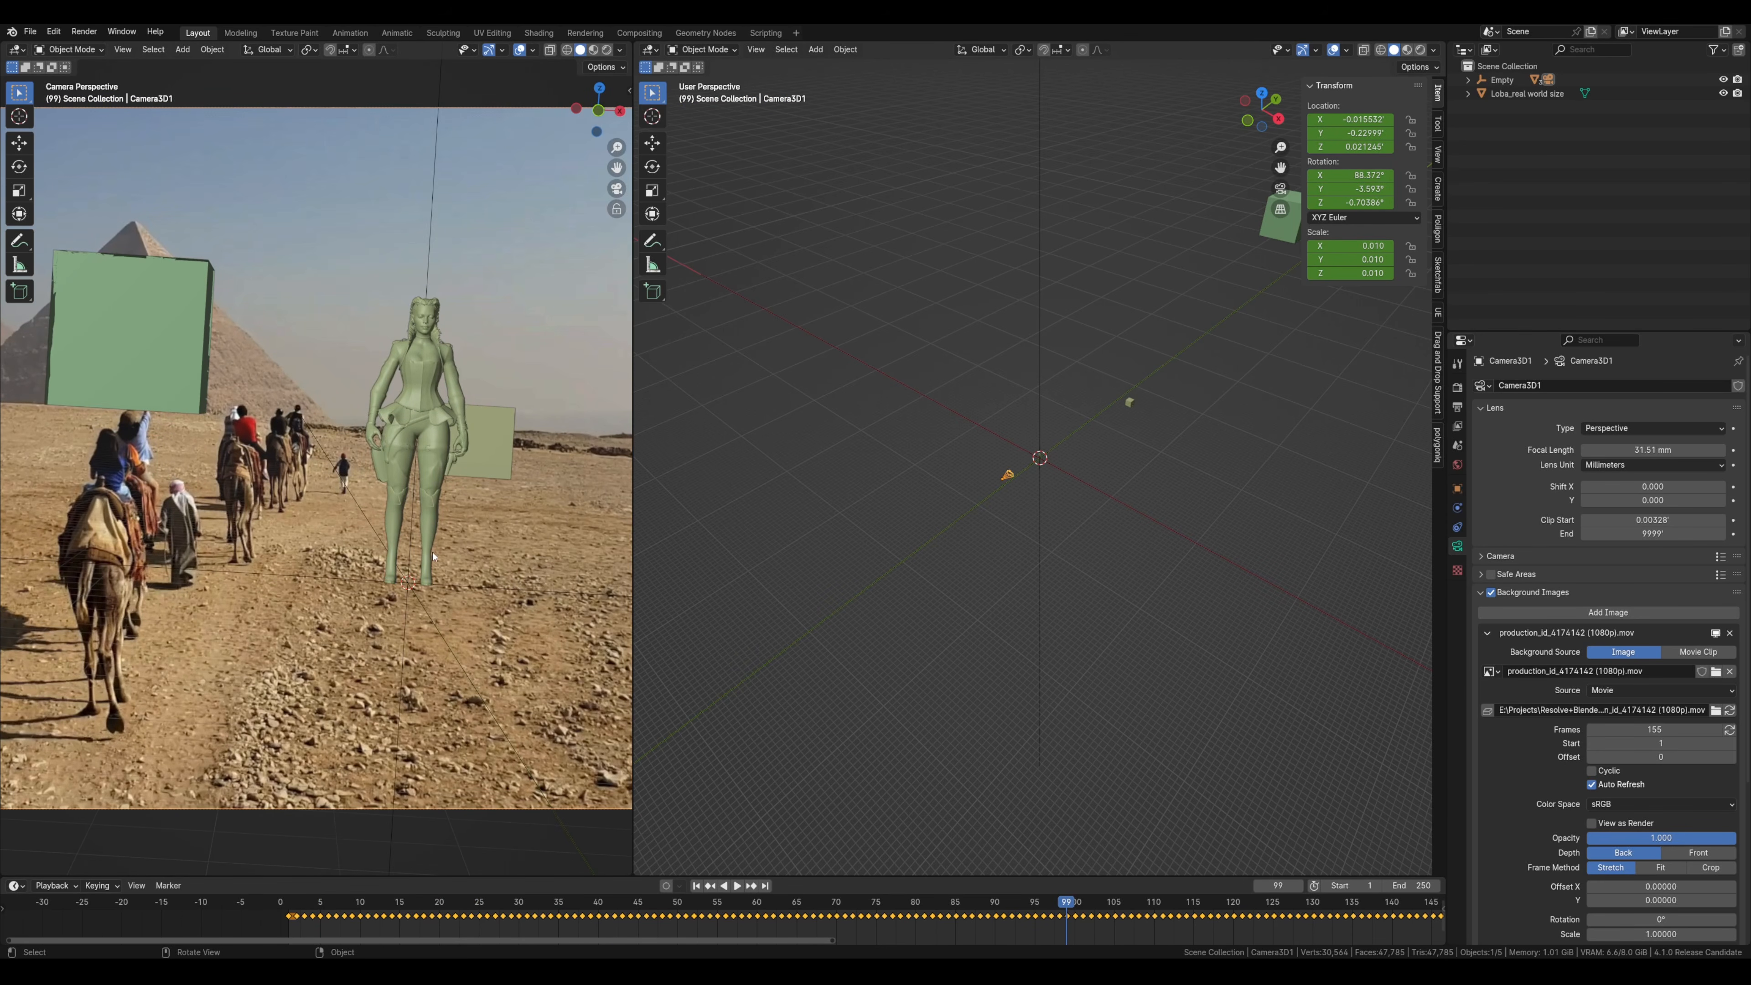
{"action": "left_click", "coordinate": [432, 554]}
{"action": "key", "text": "g"}
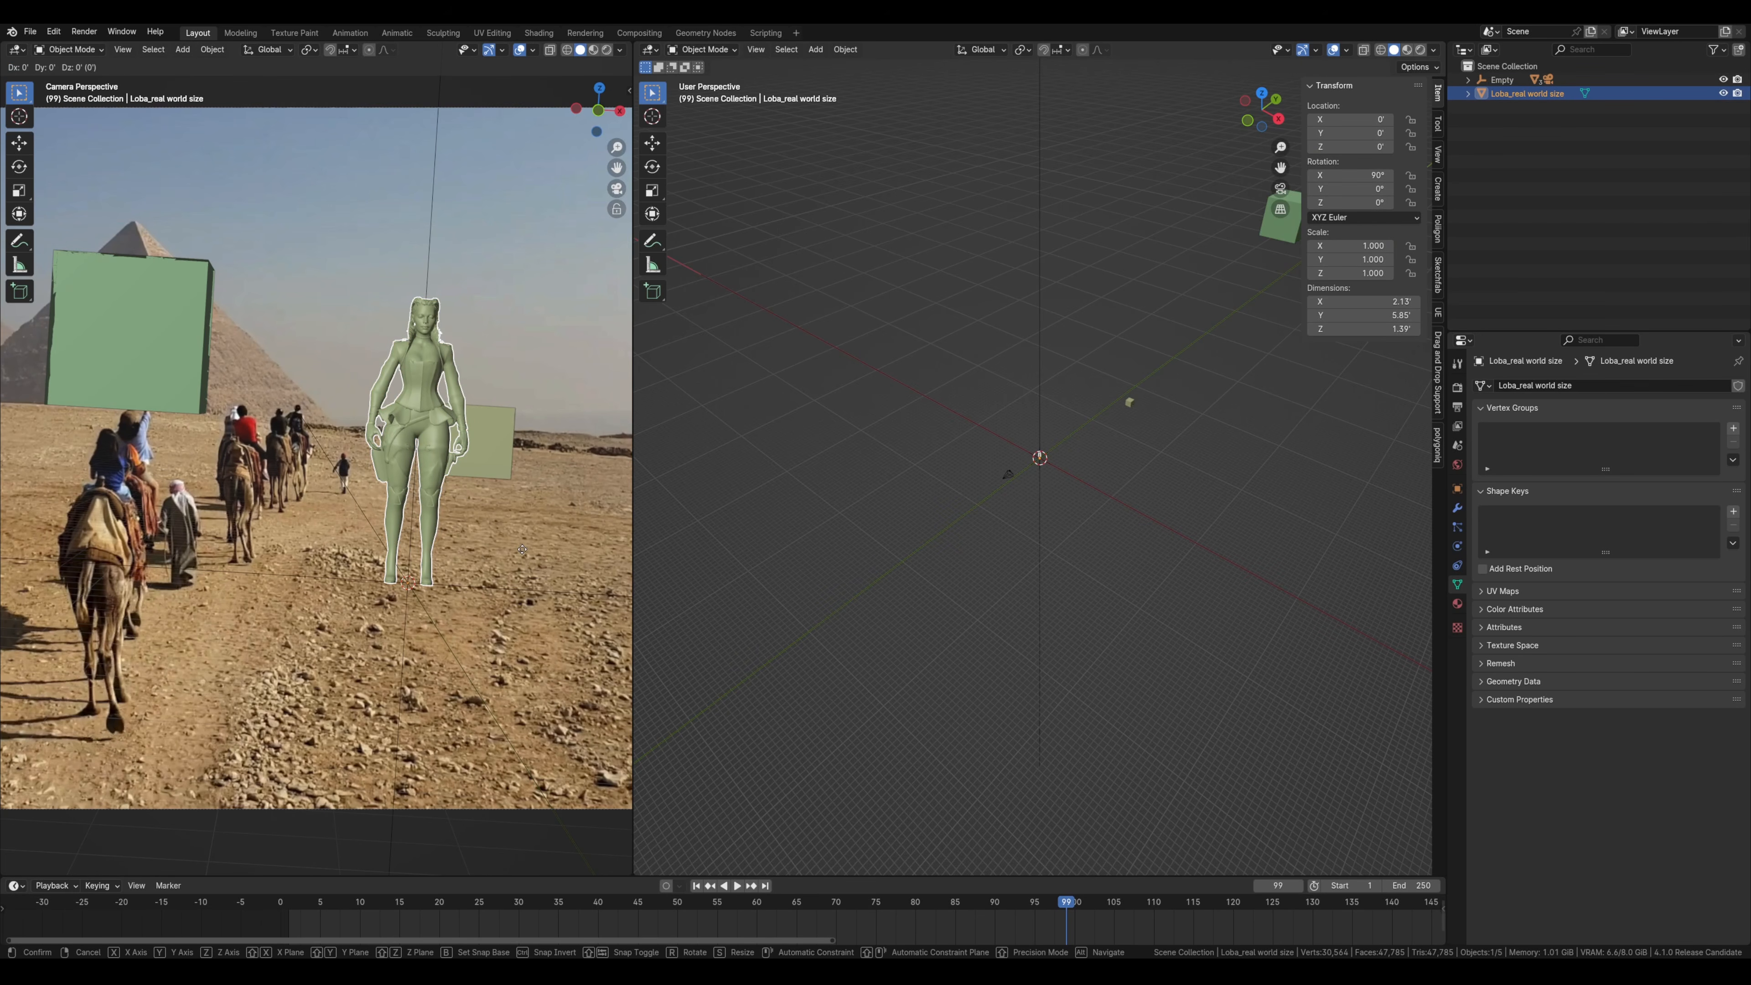
{"action": "key", "text": "x"}
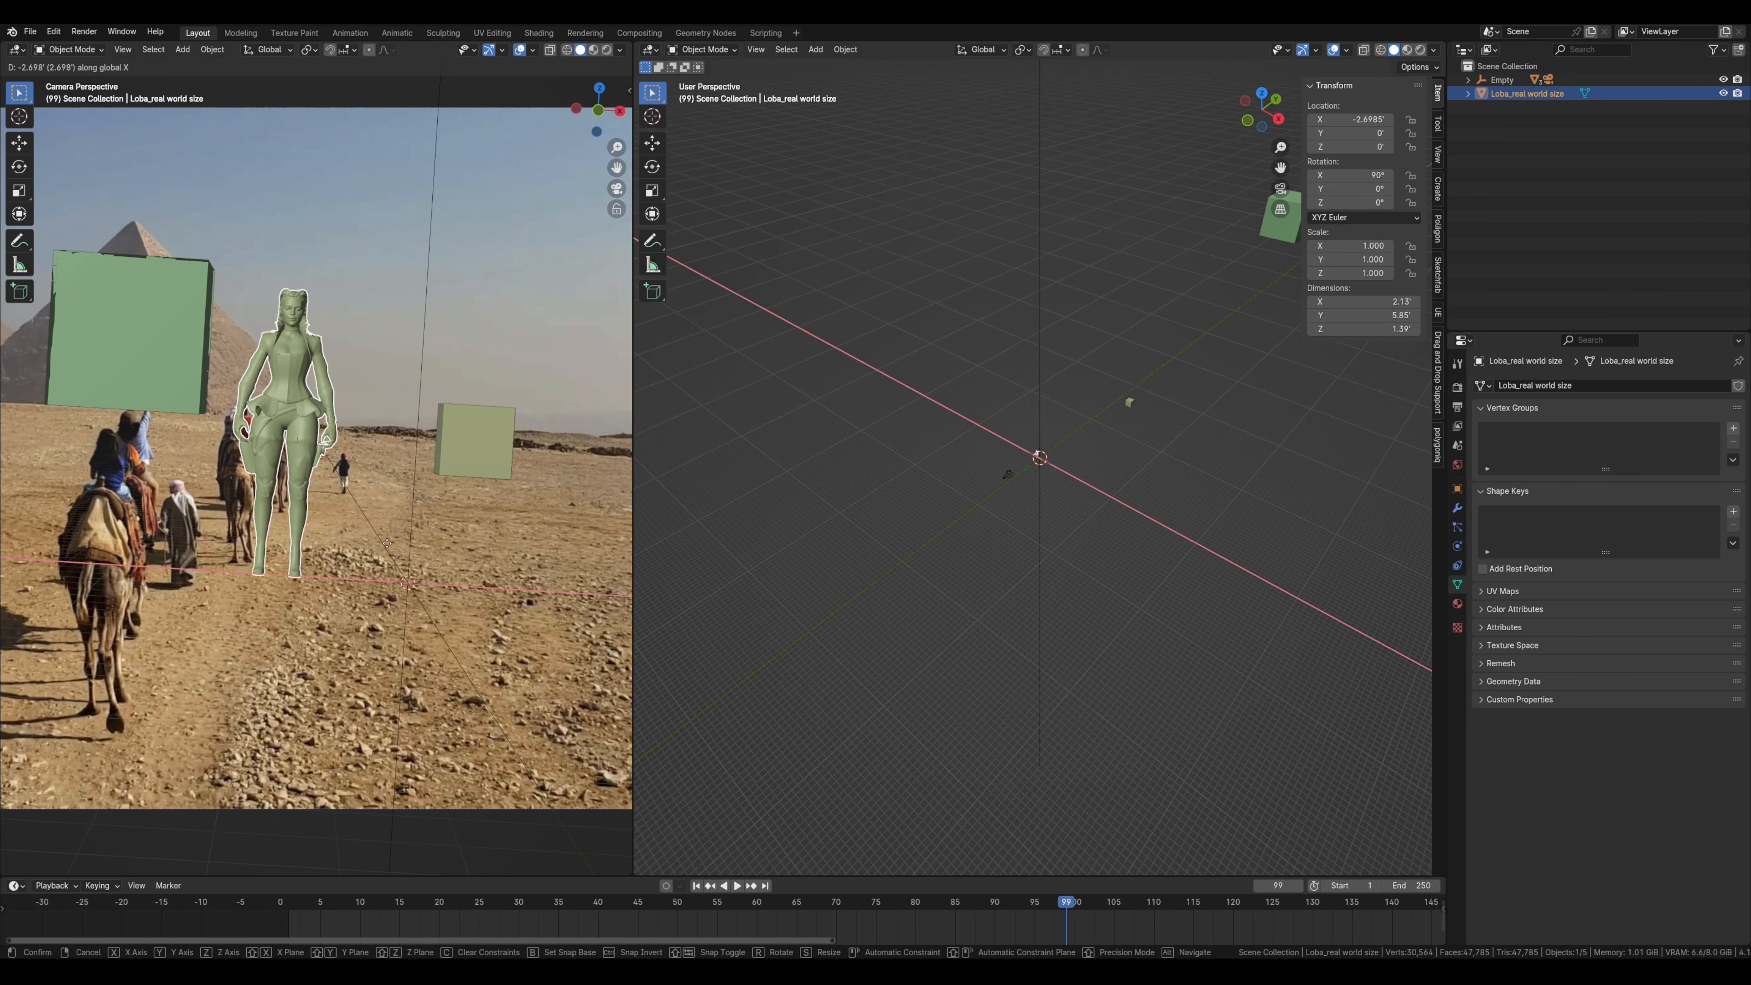
{"action": "left_click", "coordinate": [376, 545]}
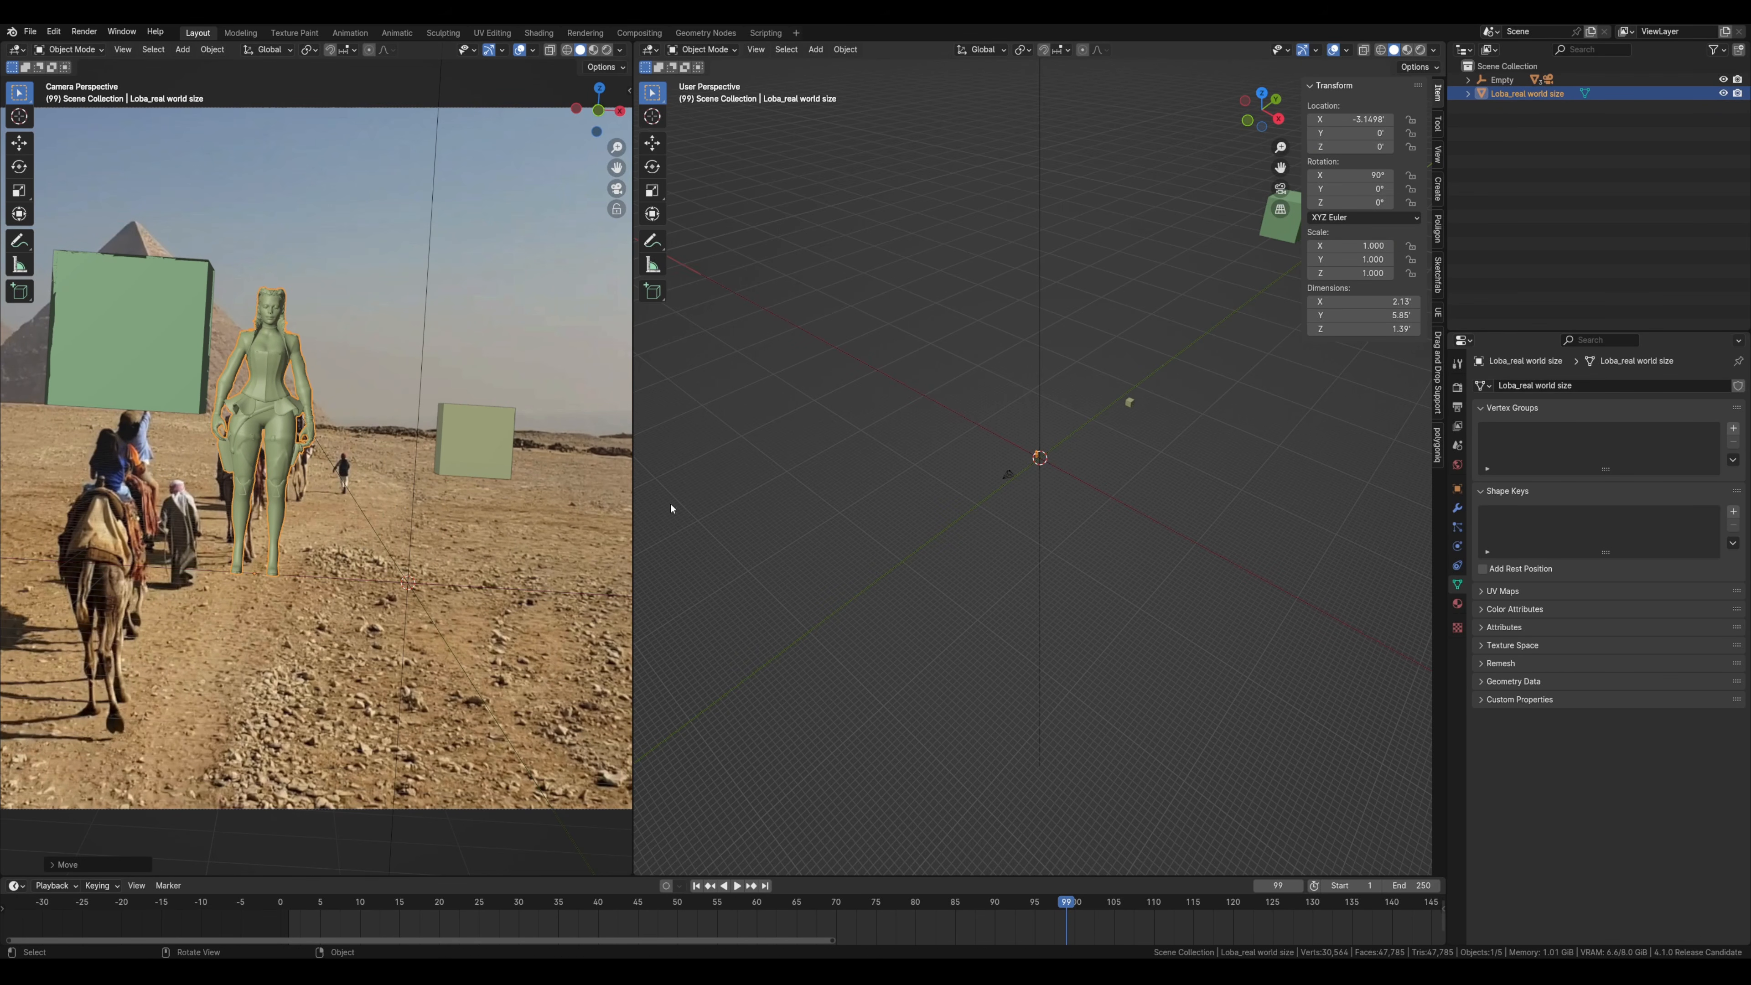
- Scale the empty up uniformly to about 451.24 to shrink the model relative to the footage
{"action": "left_click", "coordinate": [1032, 336]}
{"action": "scroll", "coordinate": [1059, 430], "scroll_direction": "down", "scroll_amount": 2}
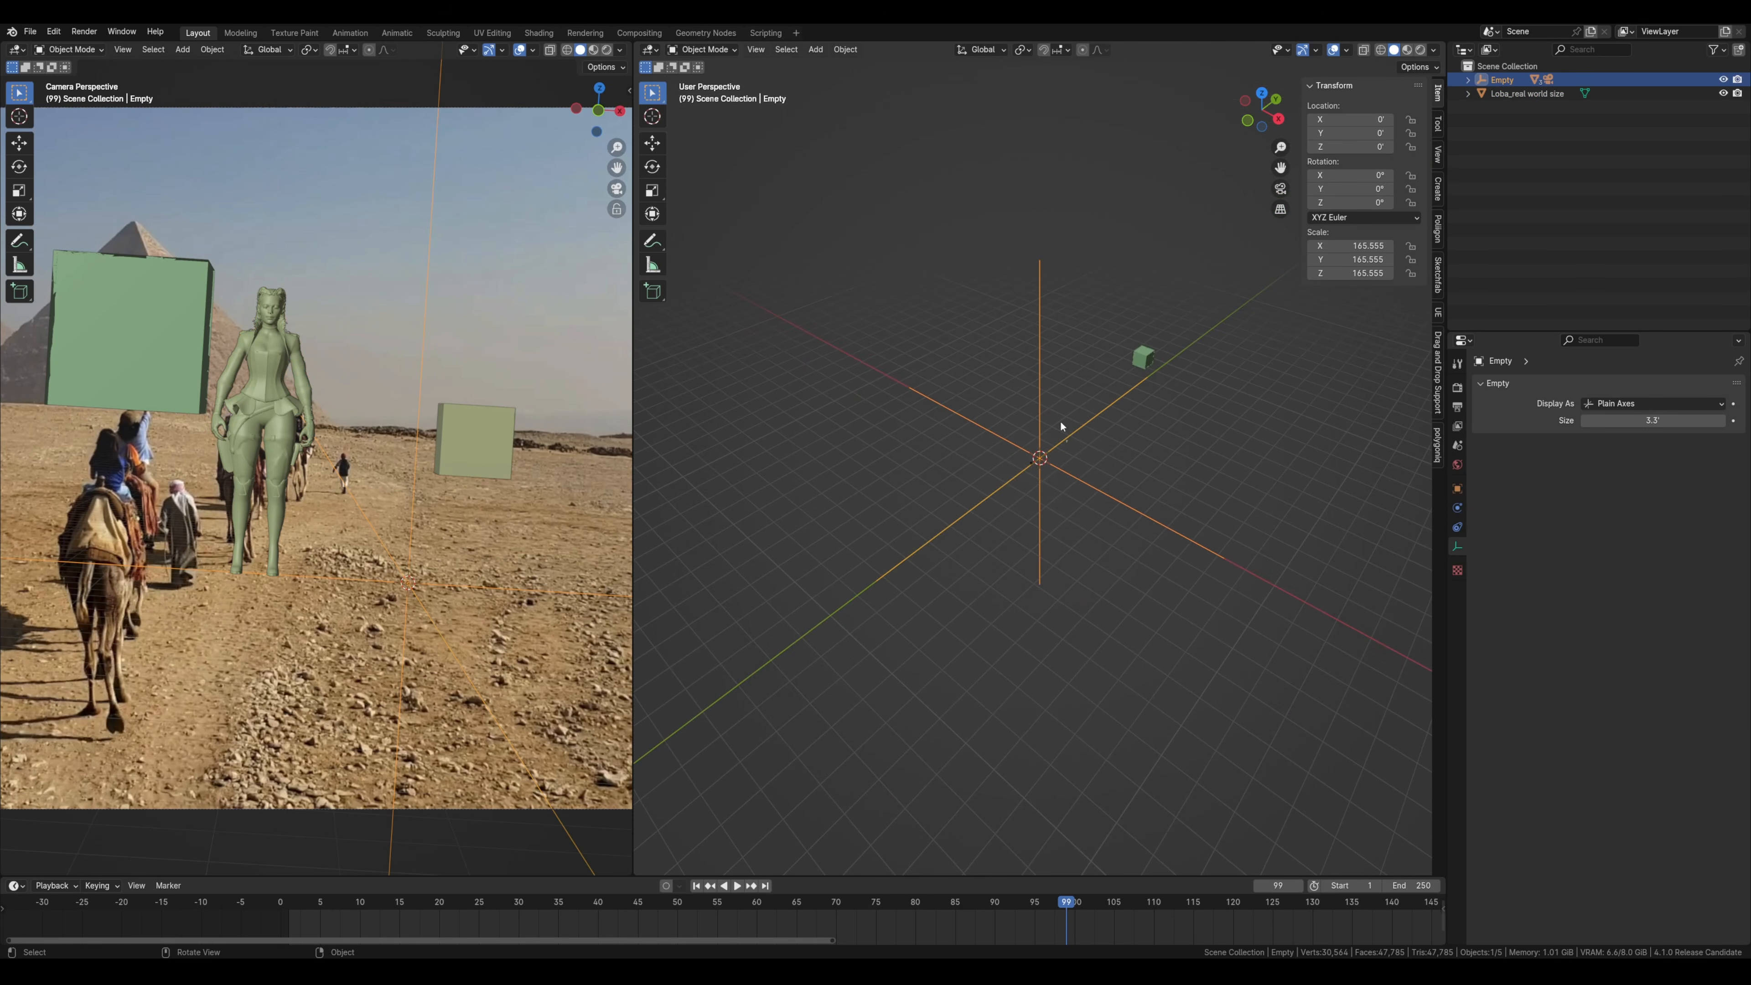
{"action": "key", "text": "s"}
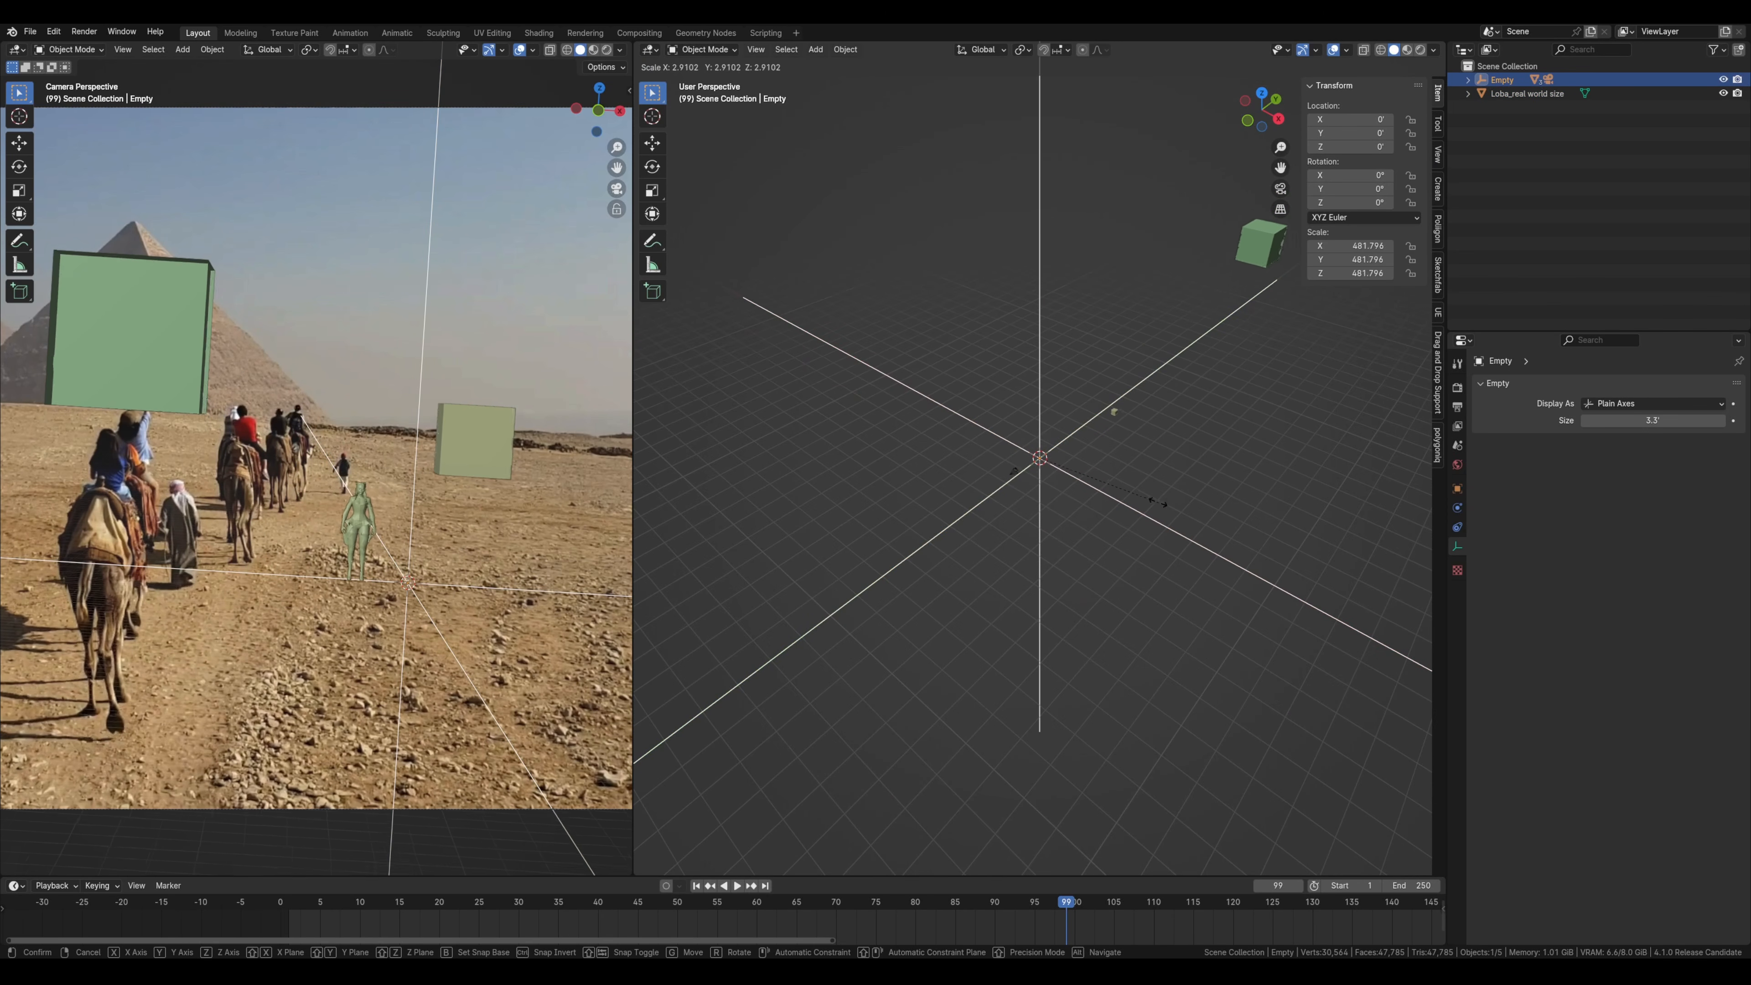
{"action": "left_click", "coordinate": [1150, 504]}
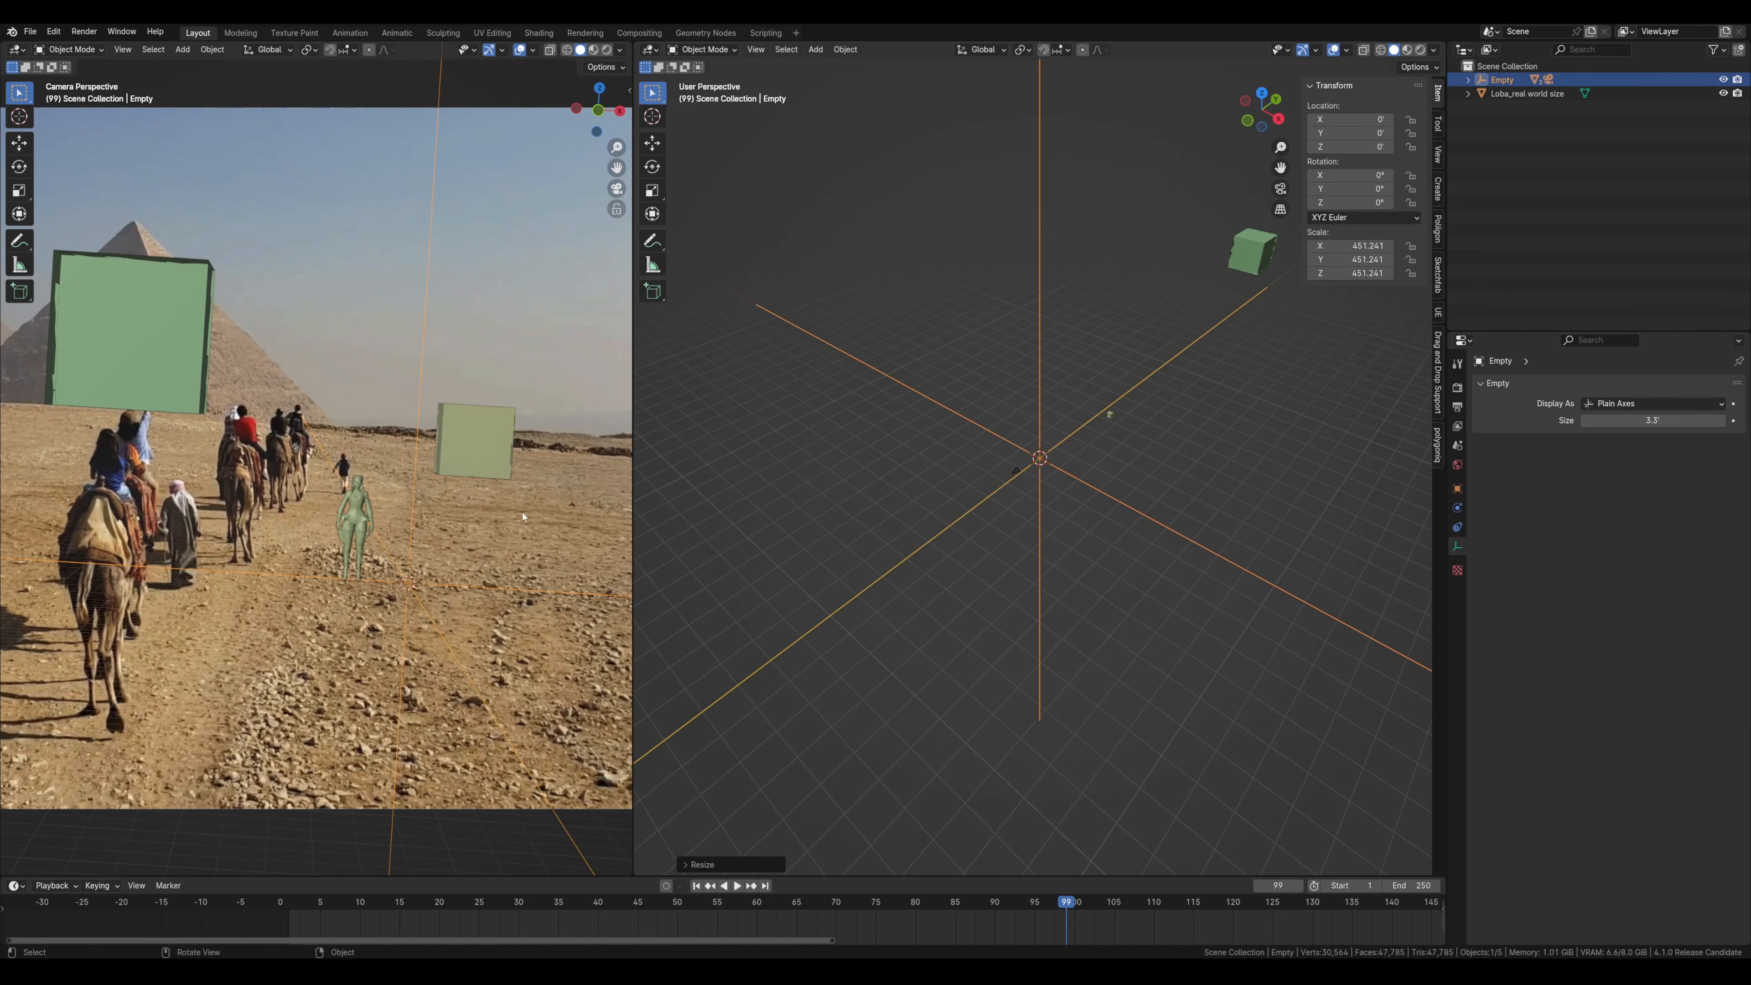
- Go to frame 38 and move the Loba model across the ground with its height locked, placing it beside the camel group
{"action": "scroll", "coordinate": [454, 507], "scroll_direction": "down", "scroll_amount": 2}
{"action": "left_click_drag", "start_coordinate": [395, 913], "coordinate": [582, 914]}
{"action": "left_click", "coordinate": [364, 473]}
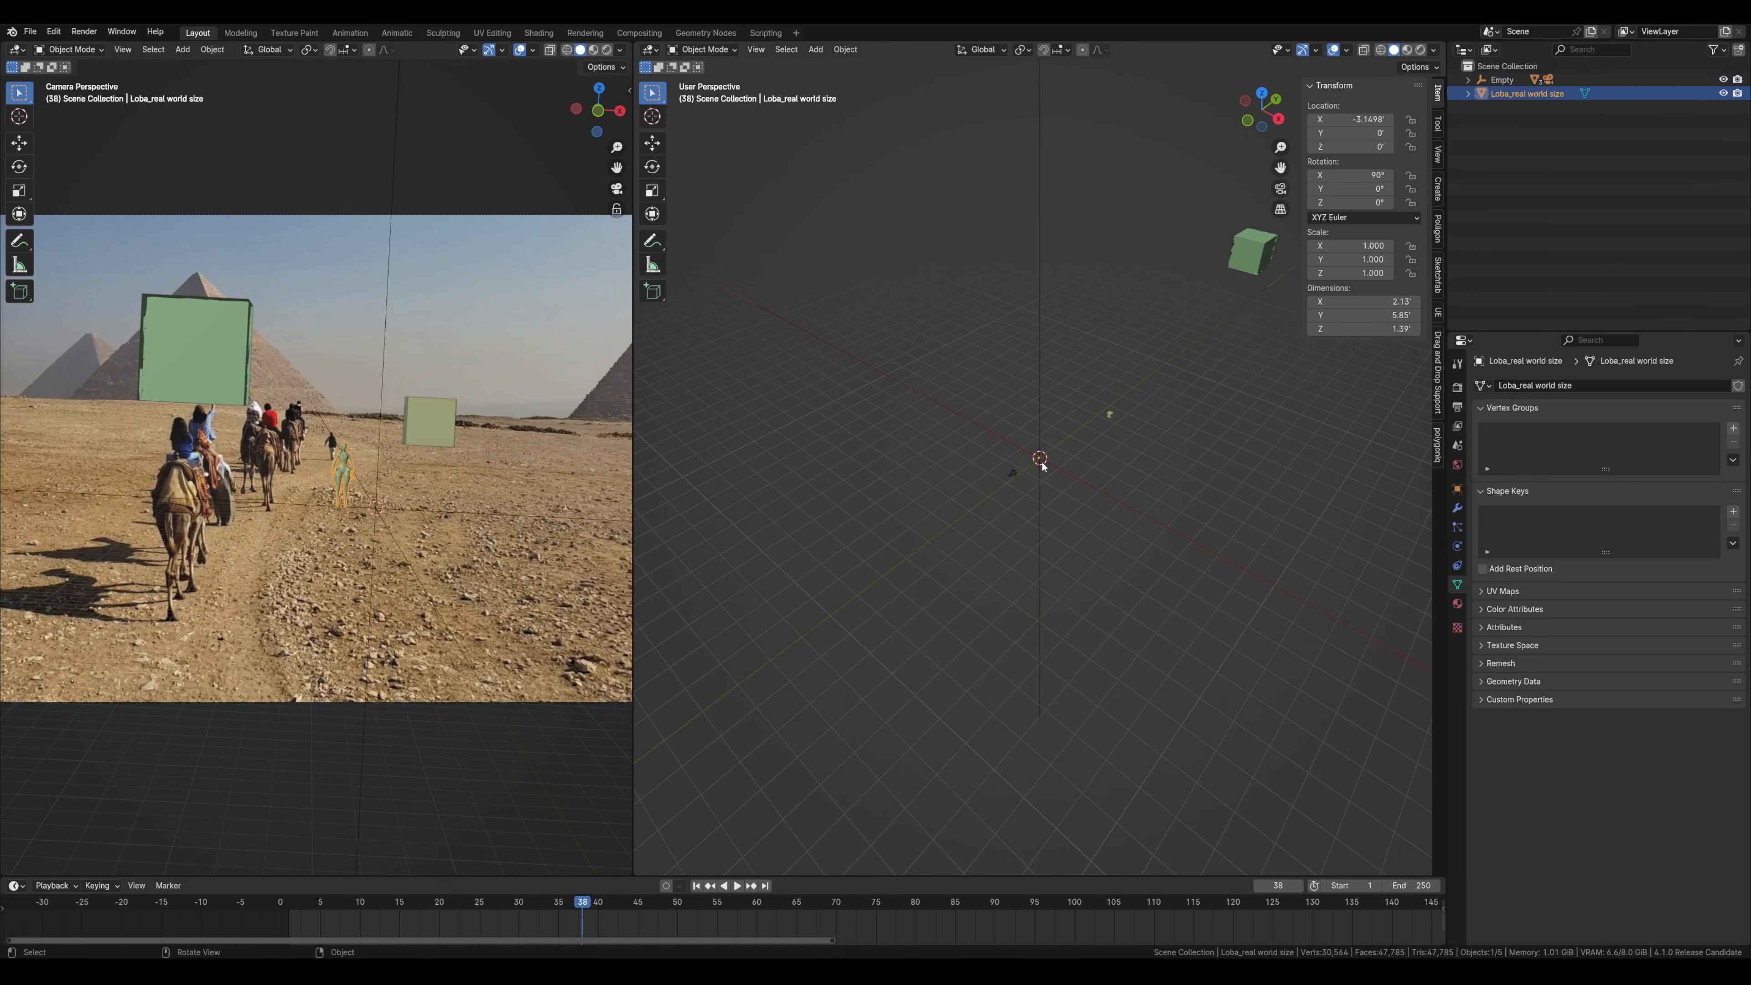
{"action": "key", "text": "g"}
{"action": "key", "text": "shift+z"}
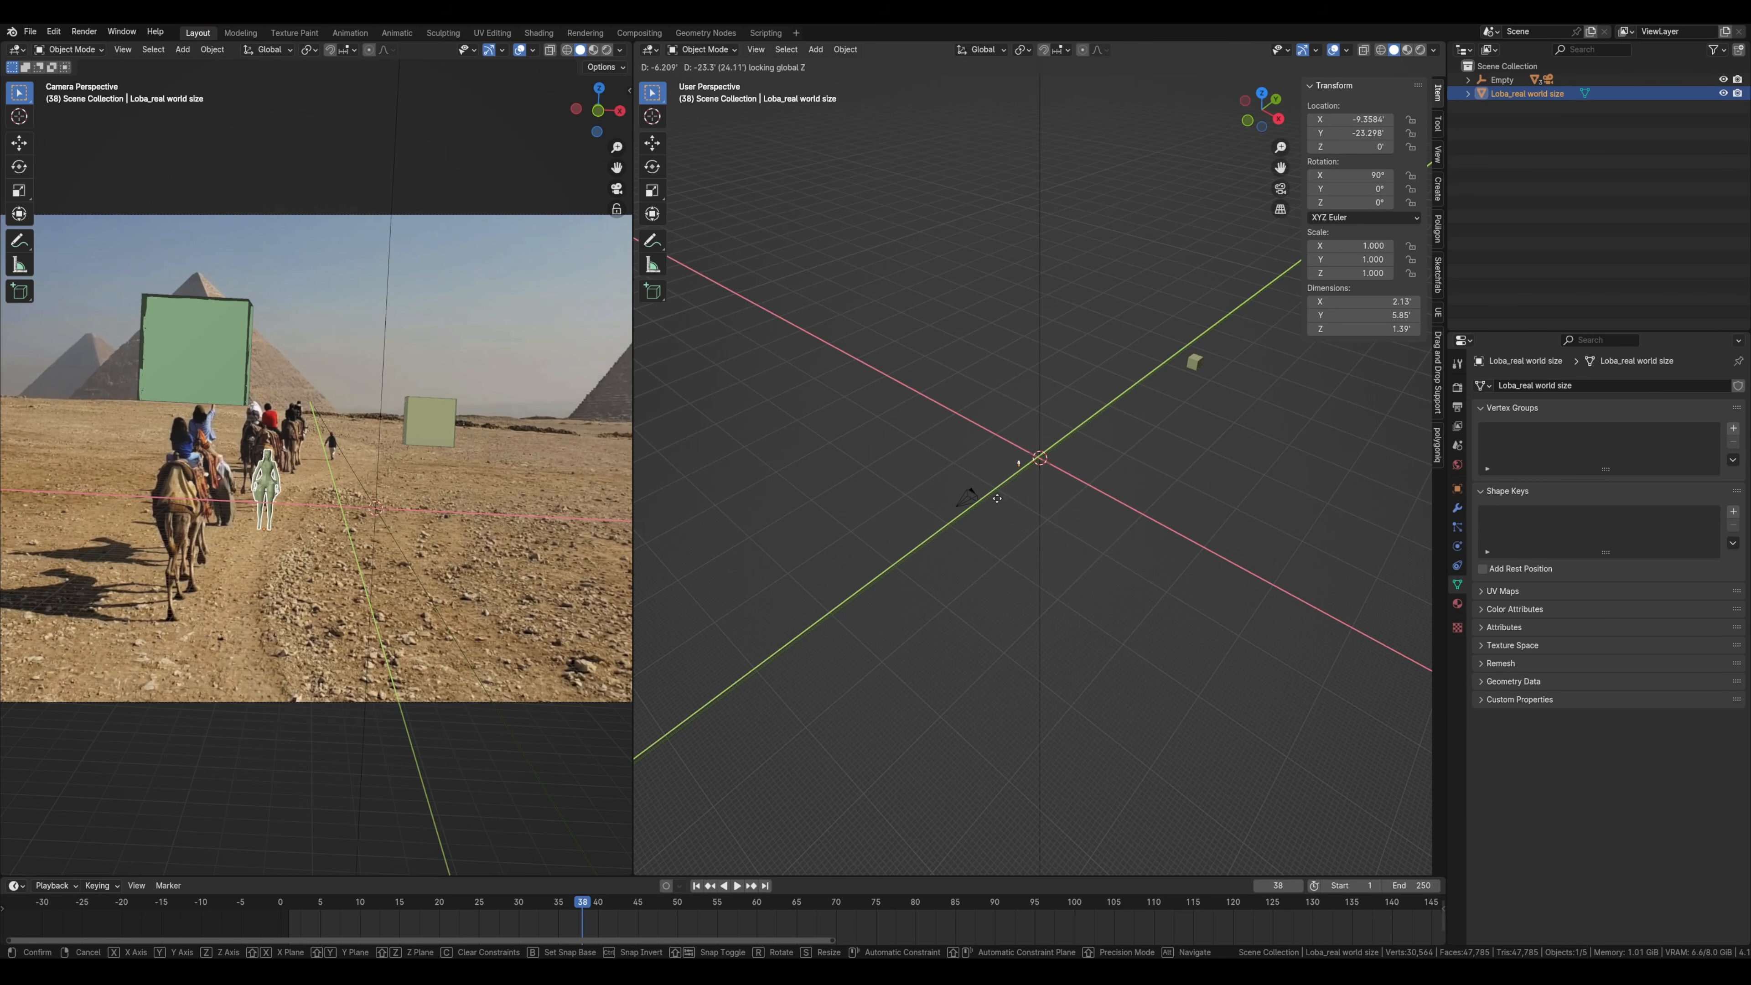
{"action": "left_click", "coordinate": [1051, 480]}
{"action": "left_click", "coordinate": [1041, 372]}
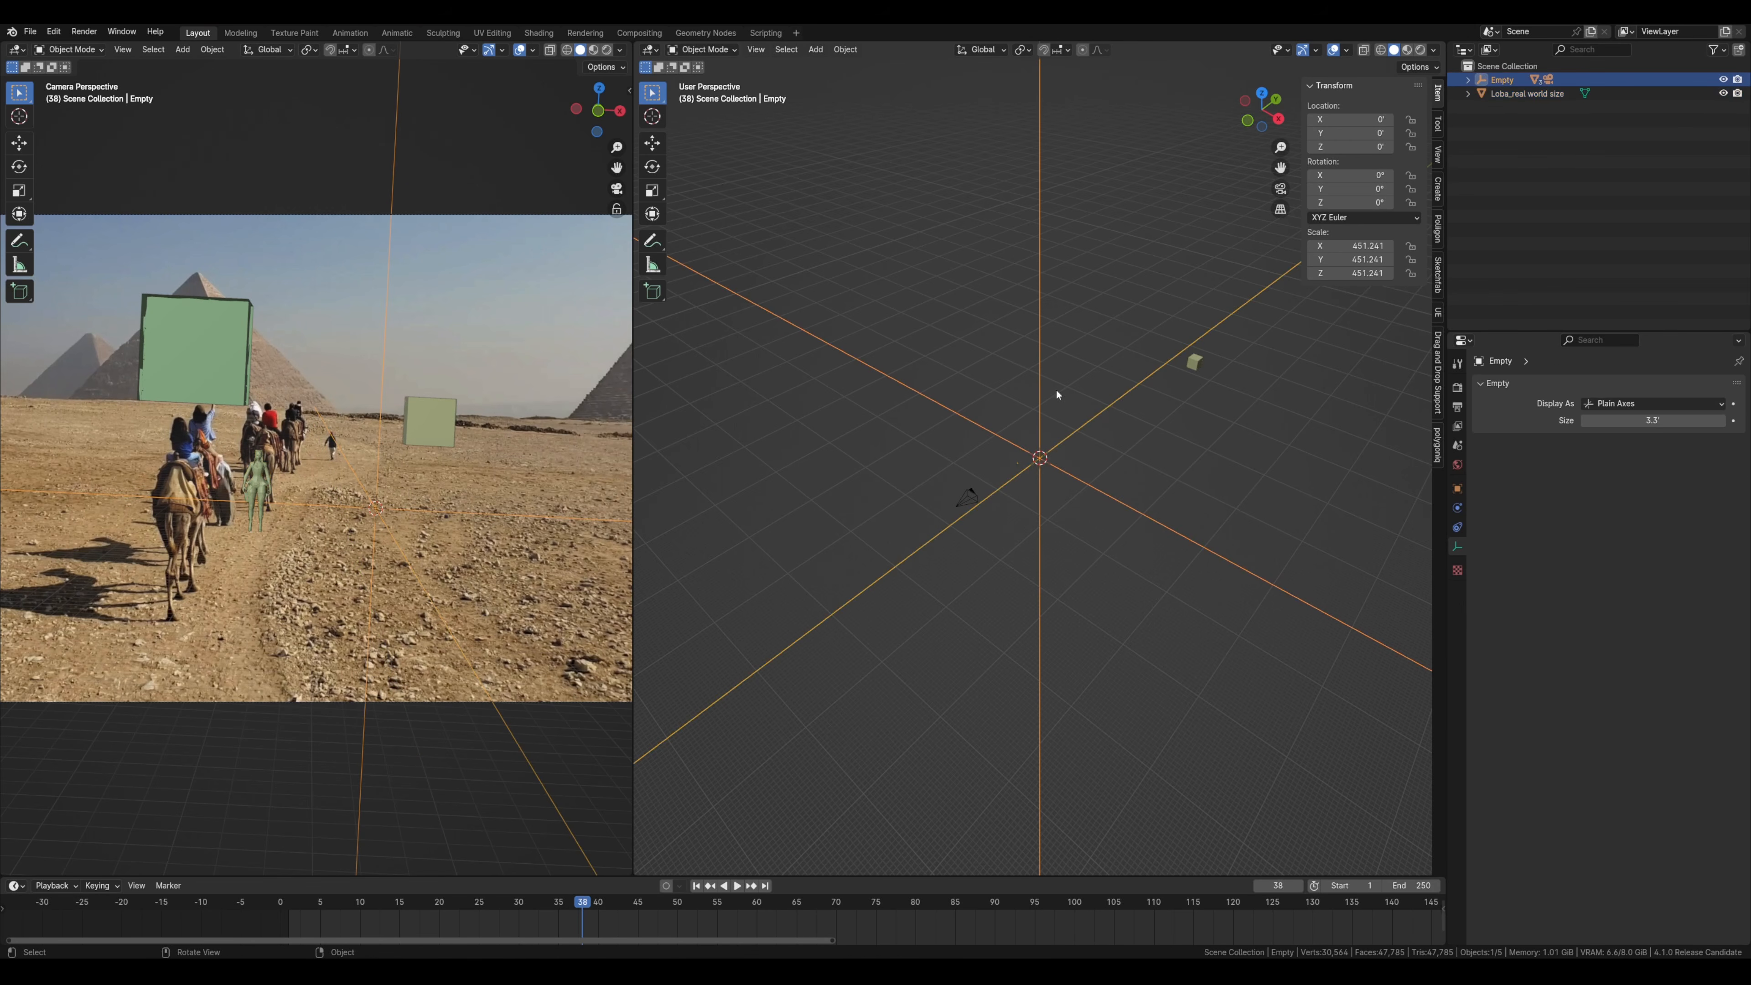
{"action": "key", "text": "s"}
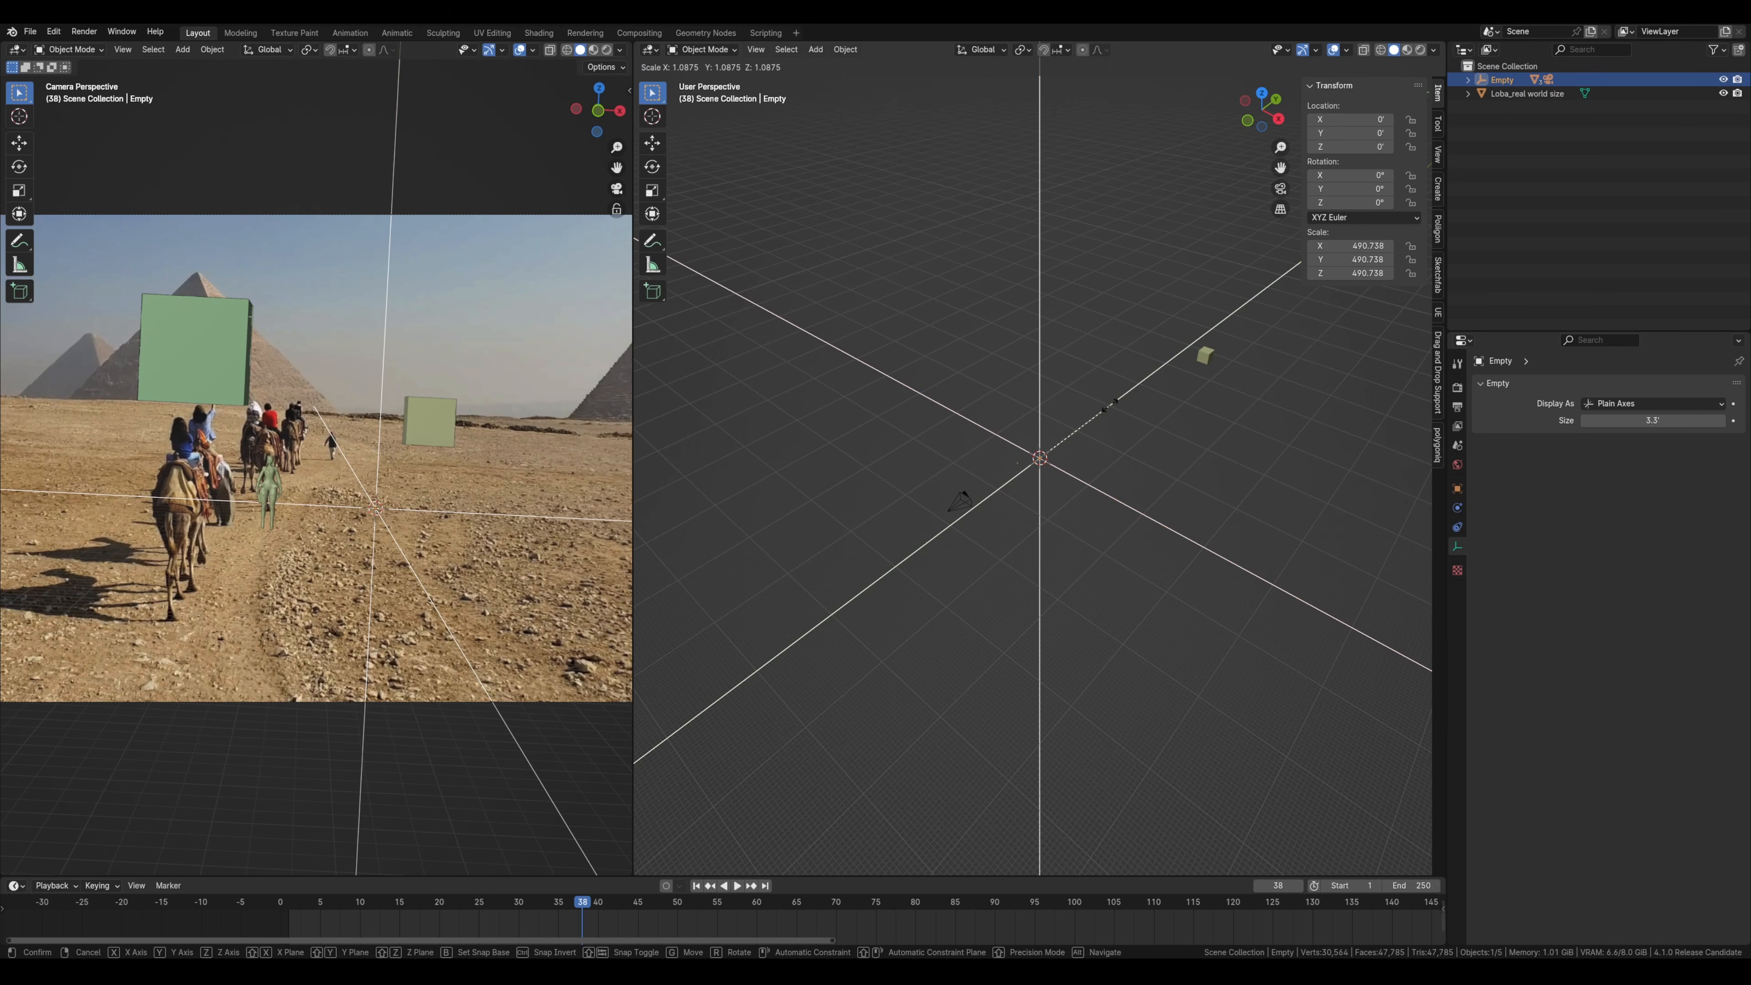
{"action": "key", "text": "Escape"}
- Play the animation from frame 38 to check how the repositioned model follows the footage
{"action": "key", "text": "space"}
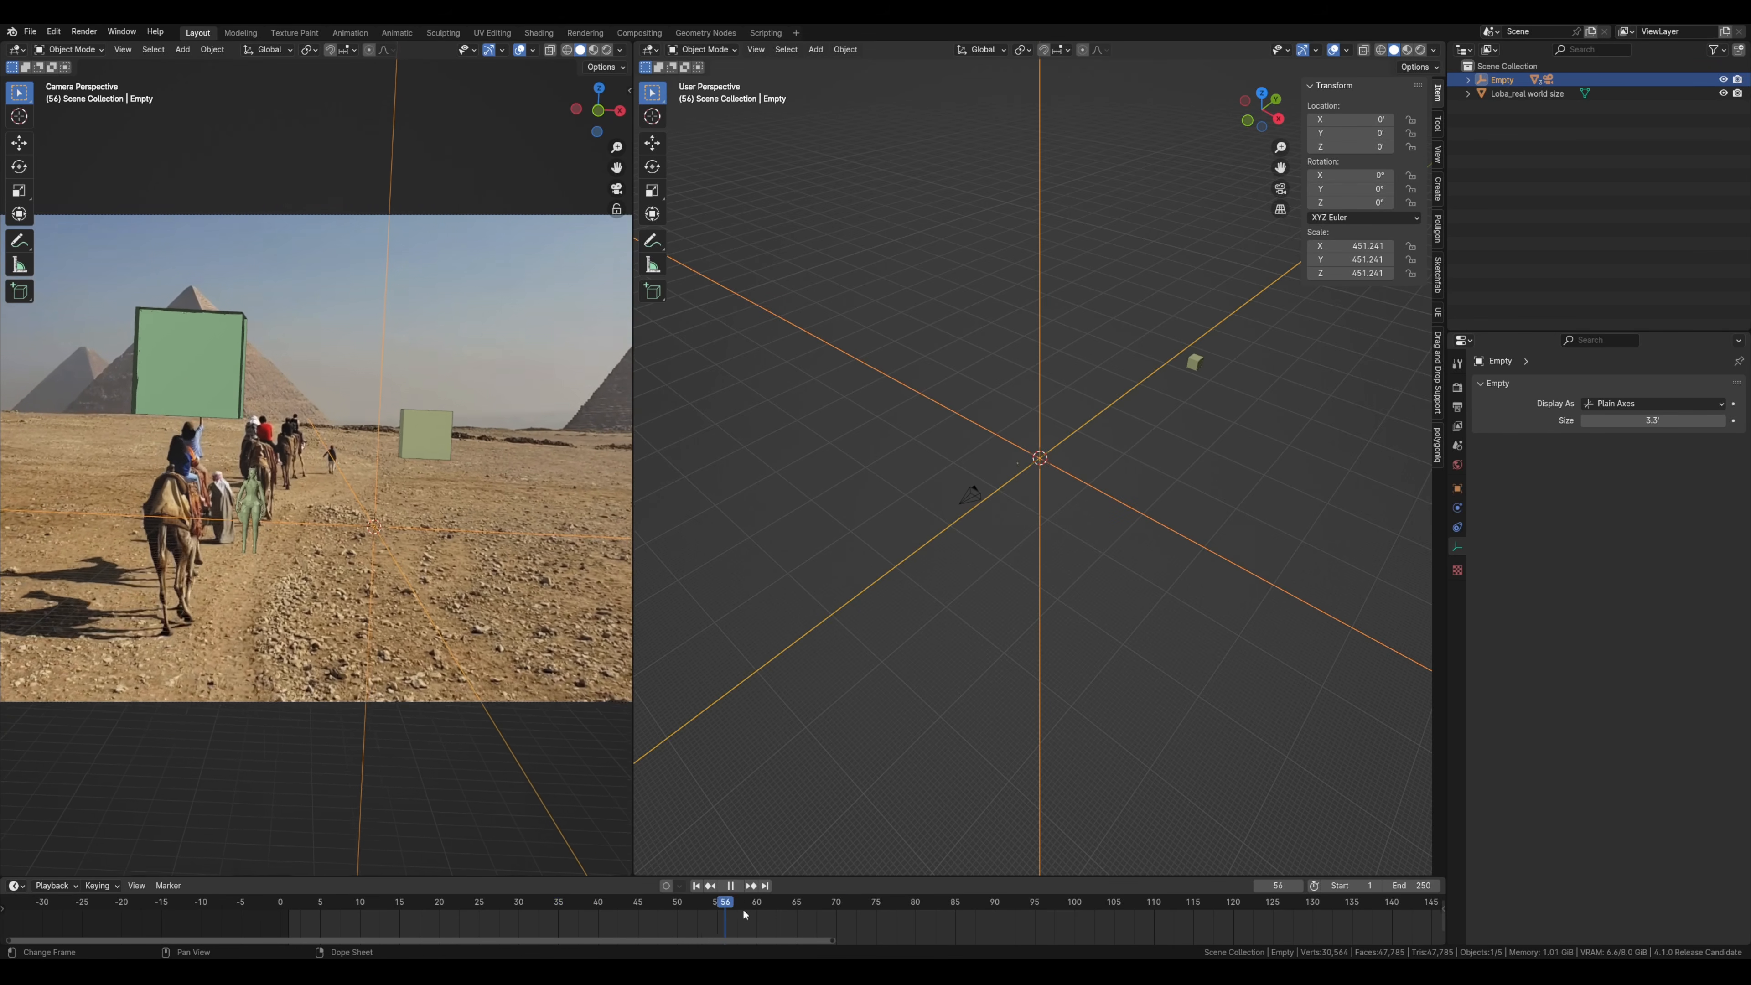
{"action": "key", "text": "Escape"}
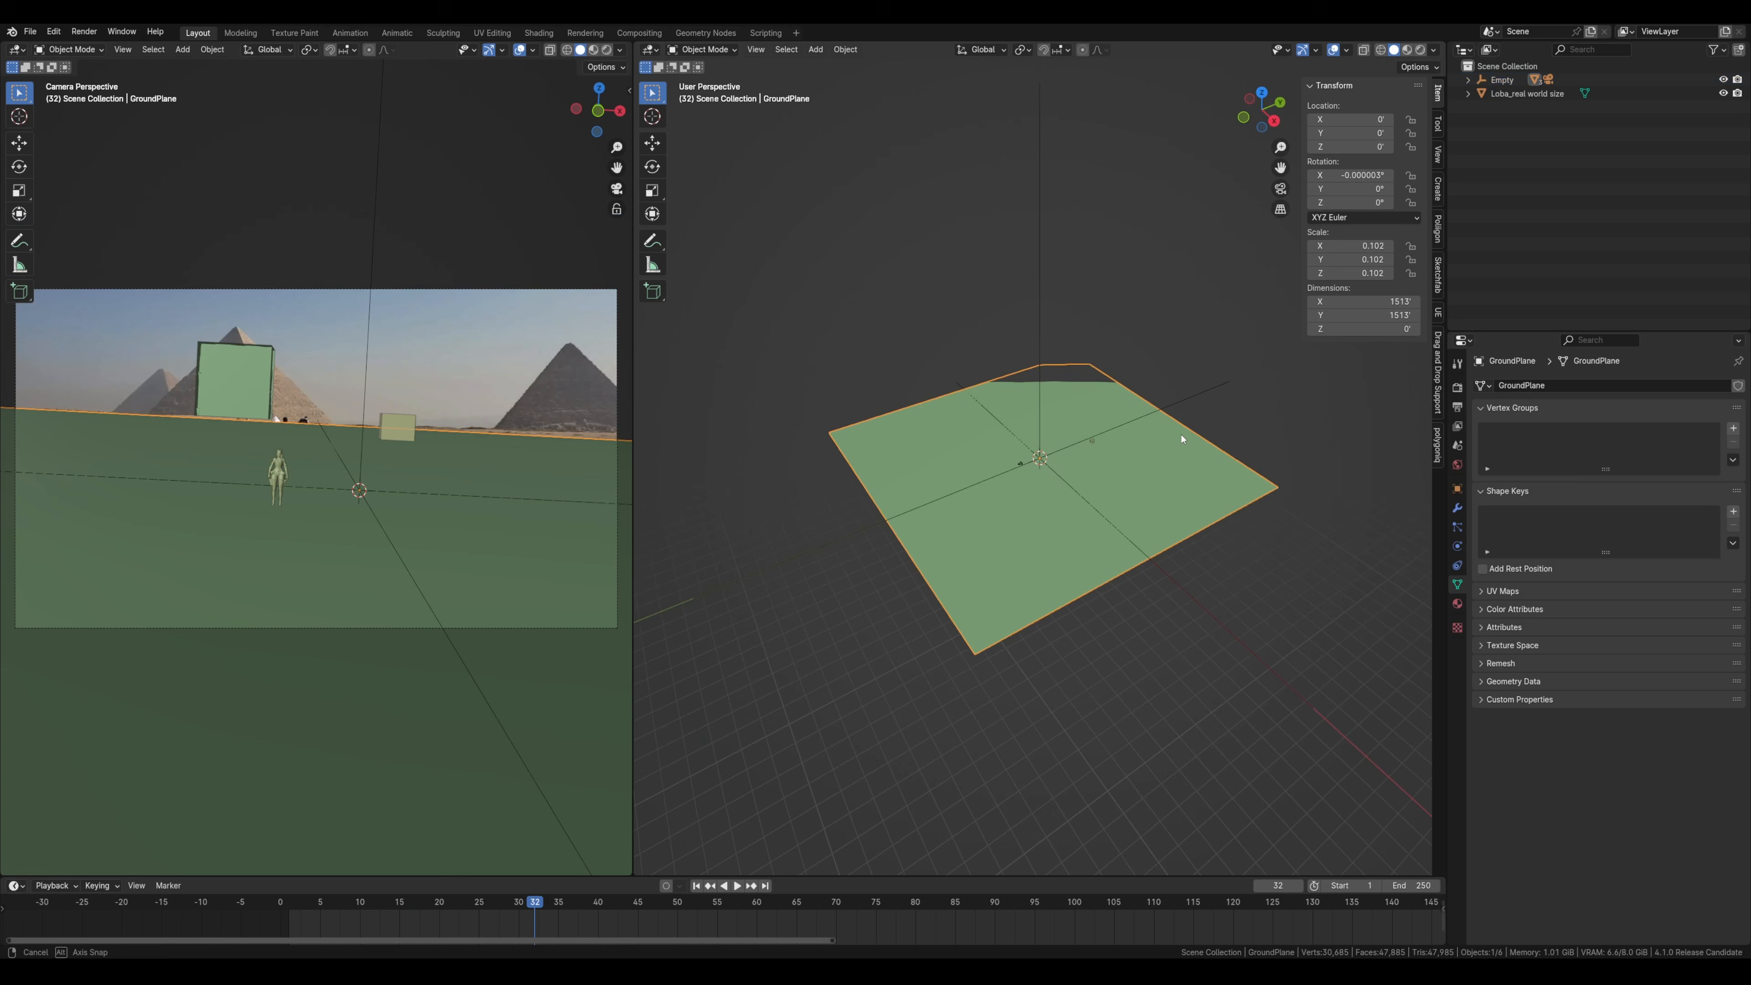
- Move the GroundPlane along Y to about 1.16 ft so it extends farther in front of the camera
{"action": "left_click_drag", "start_coordinate": [1181, 438], "coordinate": [1146, 442]}
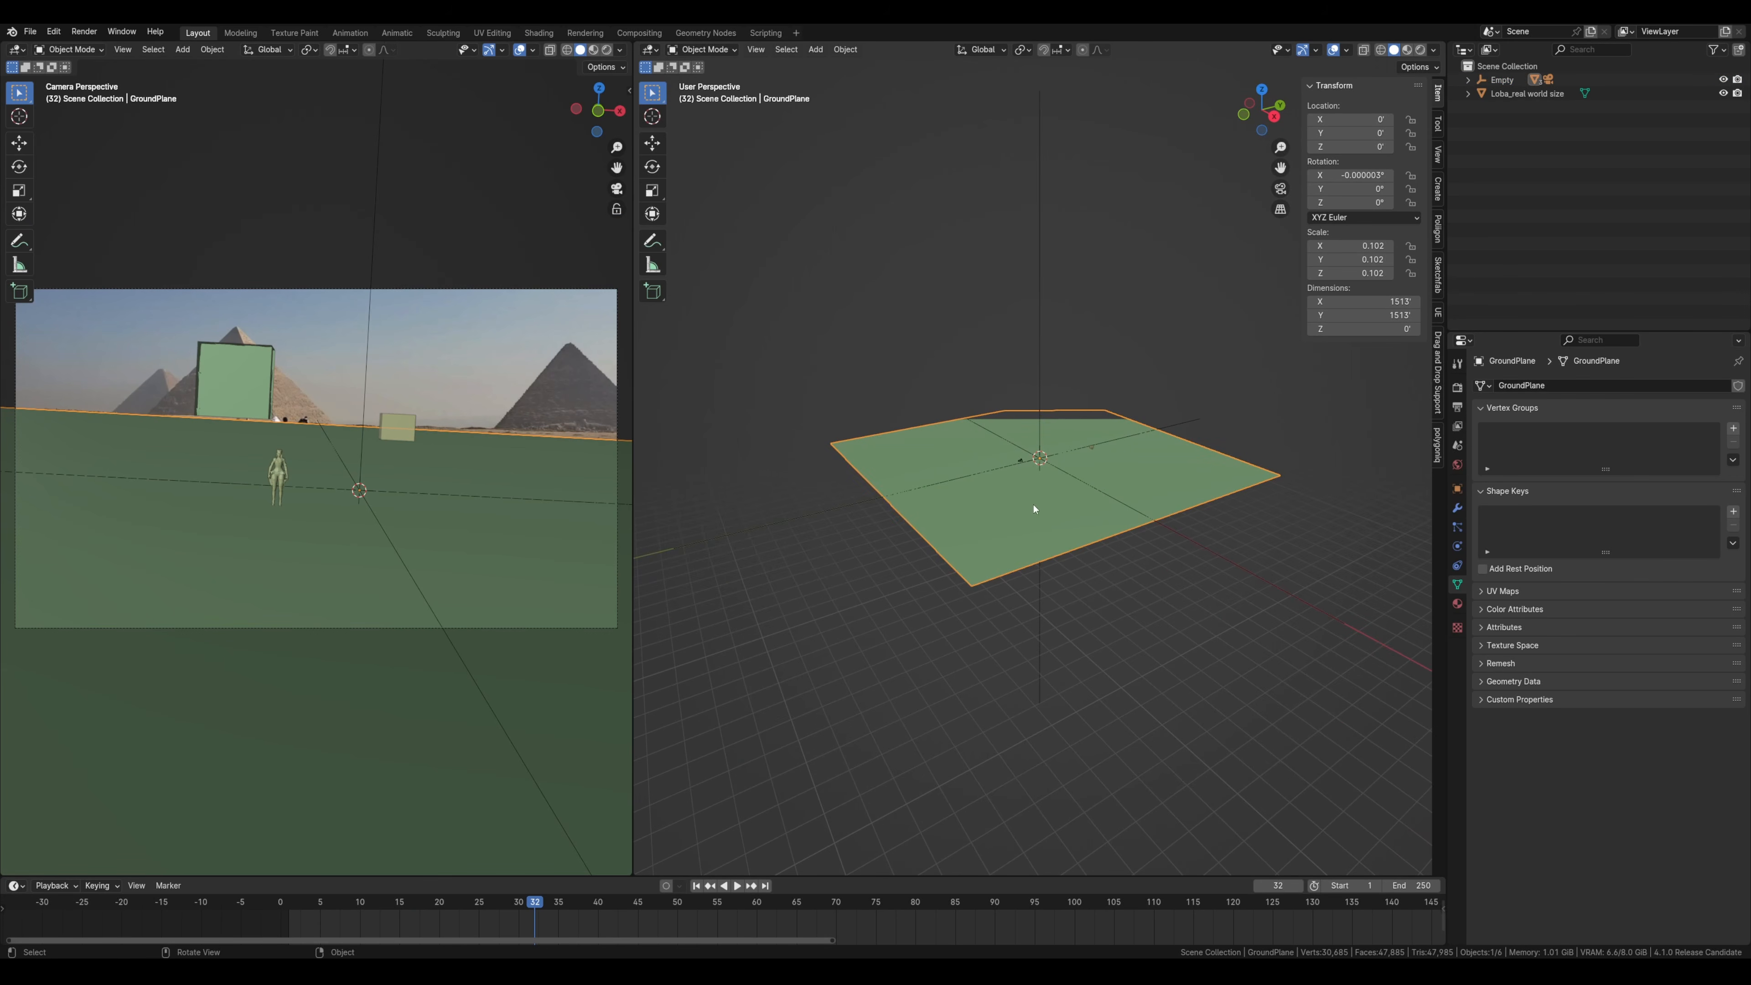
{"action": "key", "text": "g"}
{"action": "key", "text": "x"}
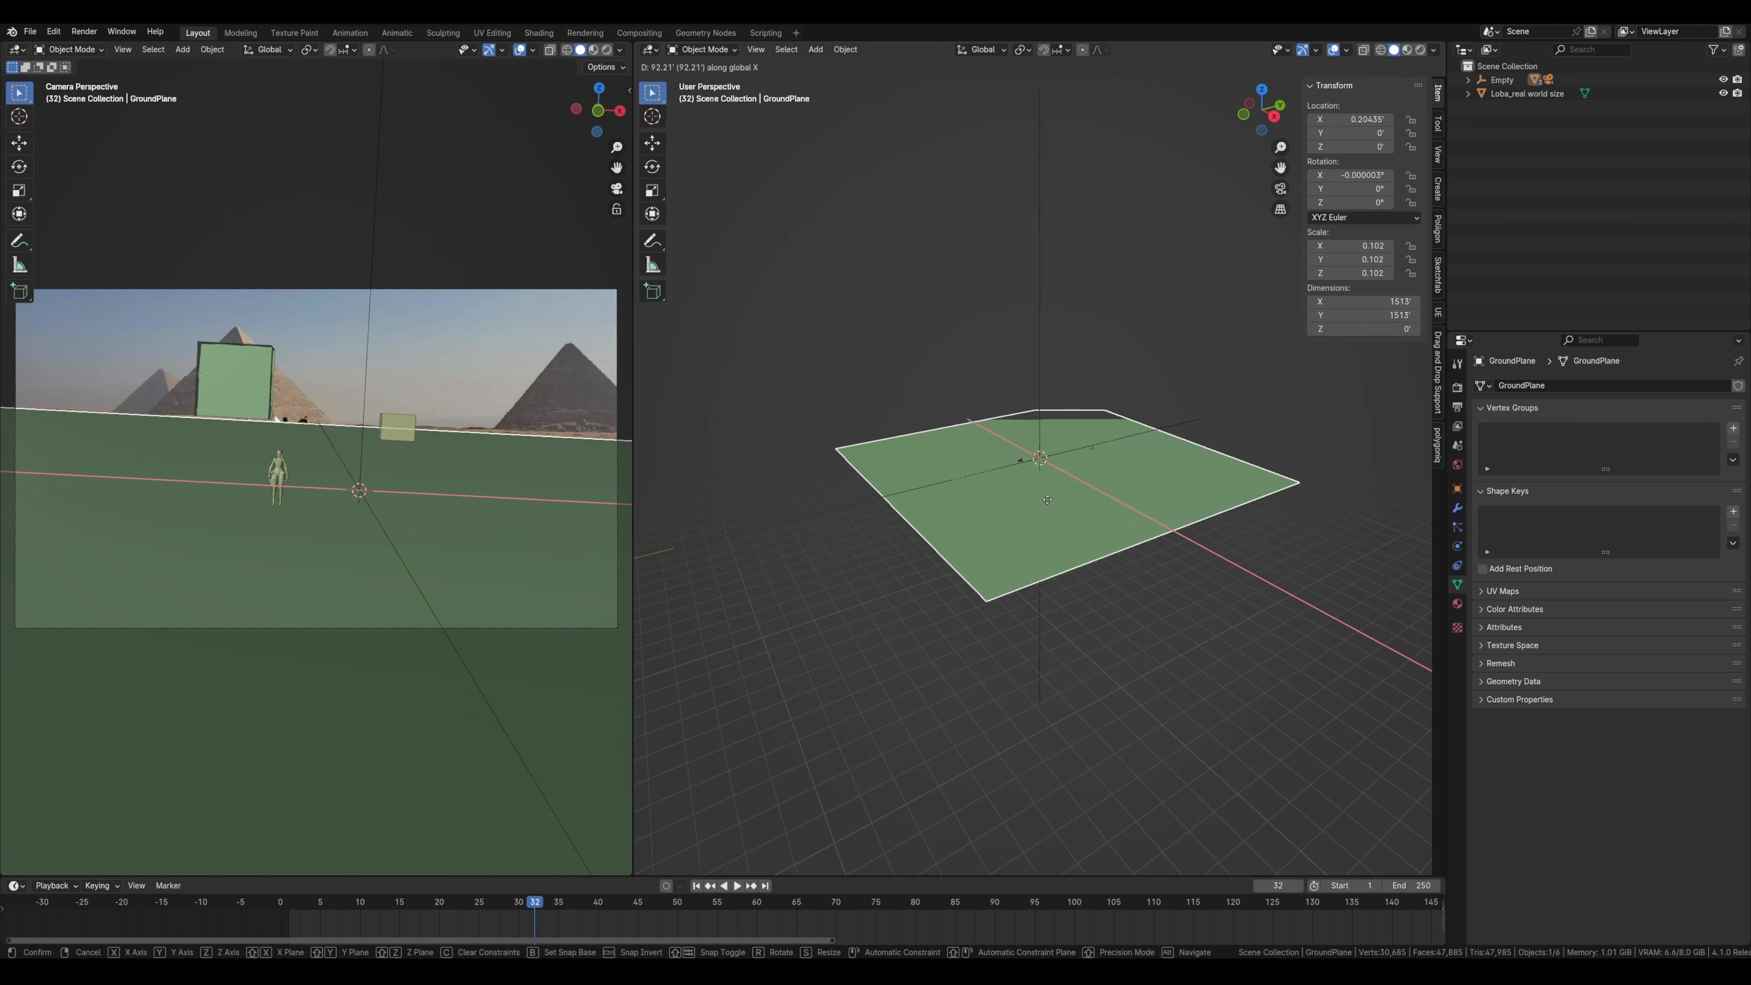
{"action": "key", "text": "y"}
{"action": "left_click", "coordinate": [1041, 432]}
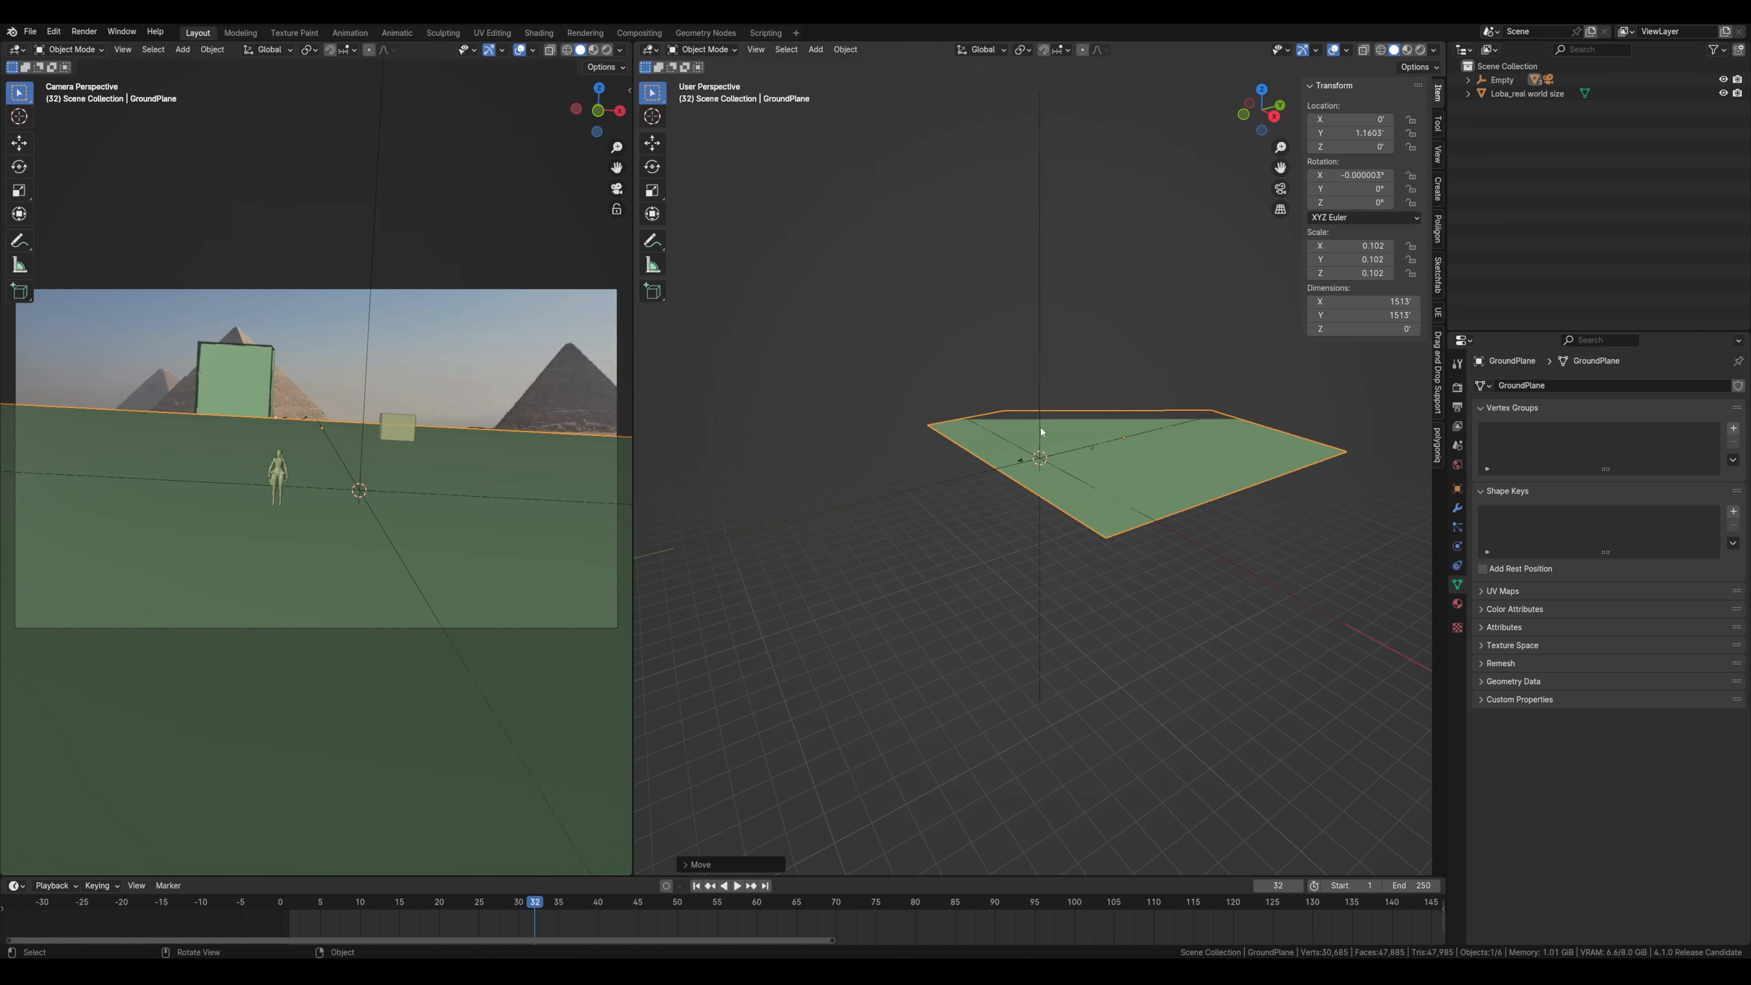
- Set the viewport's clip end distance to 9999 feet and inspect the ground plane and distant cube from several angles
{"action": "scroll", "coordinate": [1041, 431], "scroll_direction": "up", "scroll_amount": 4}
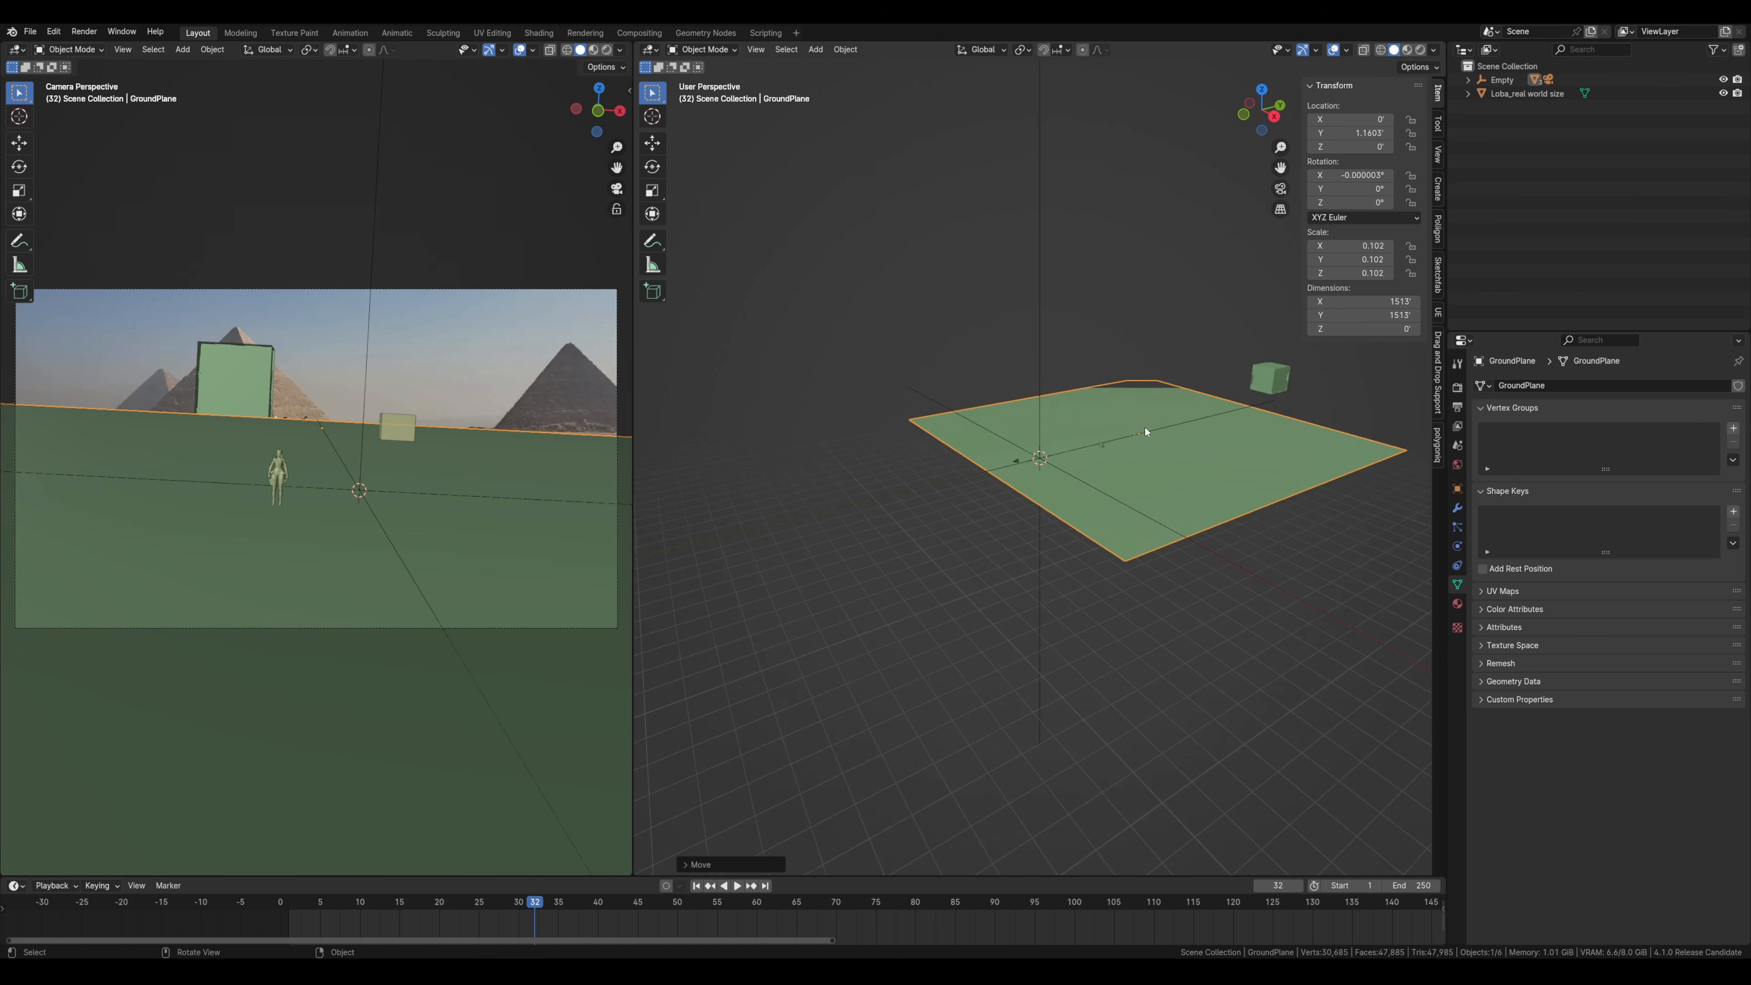
{"action": "left_click", "coordinate": [1438, 155]}
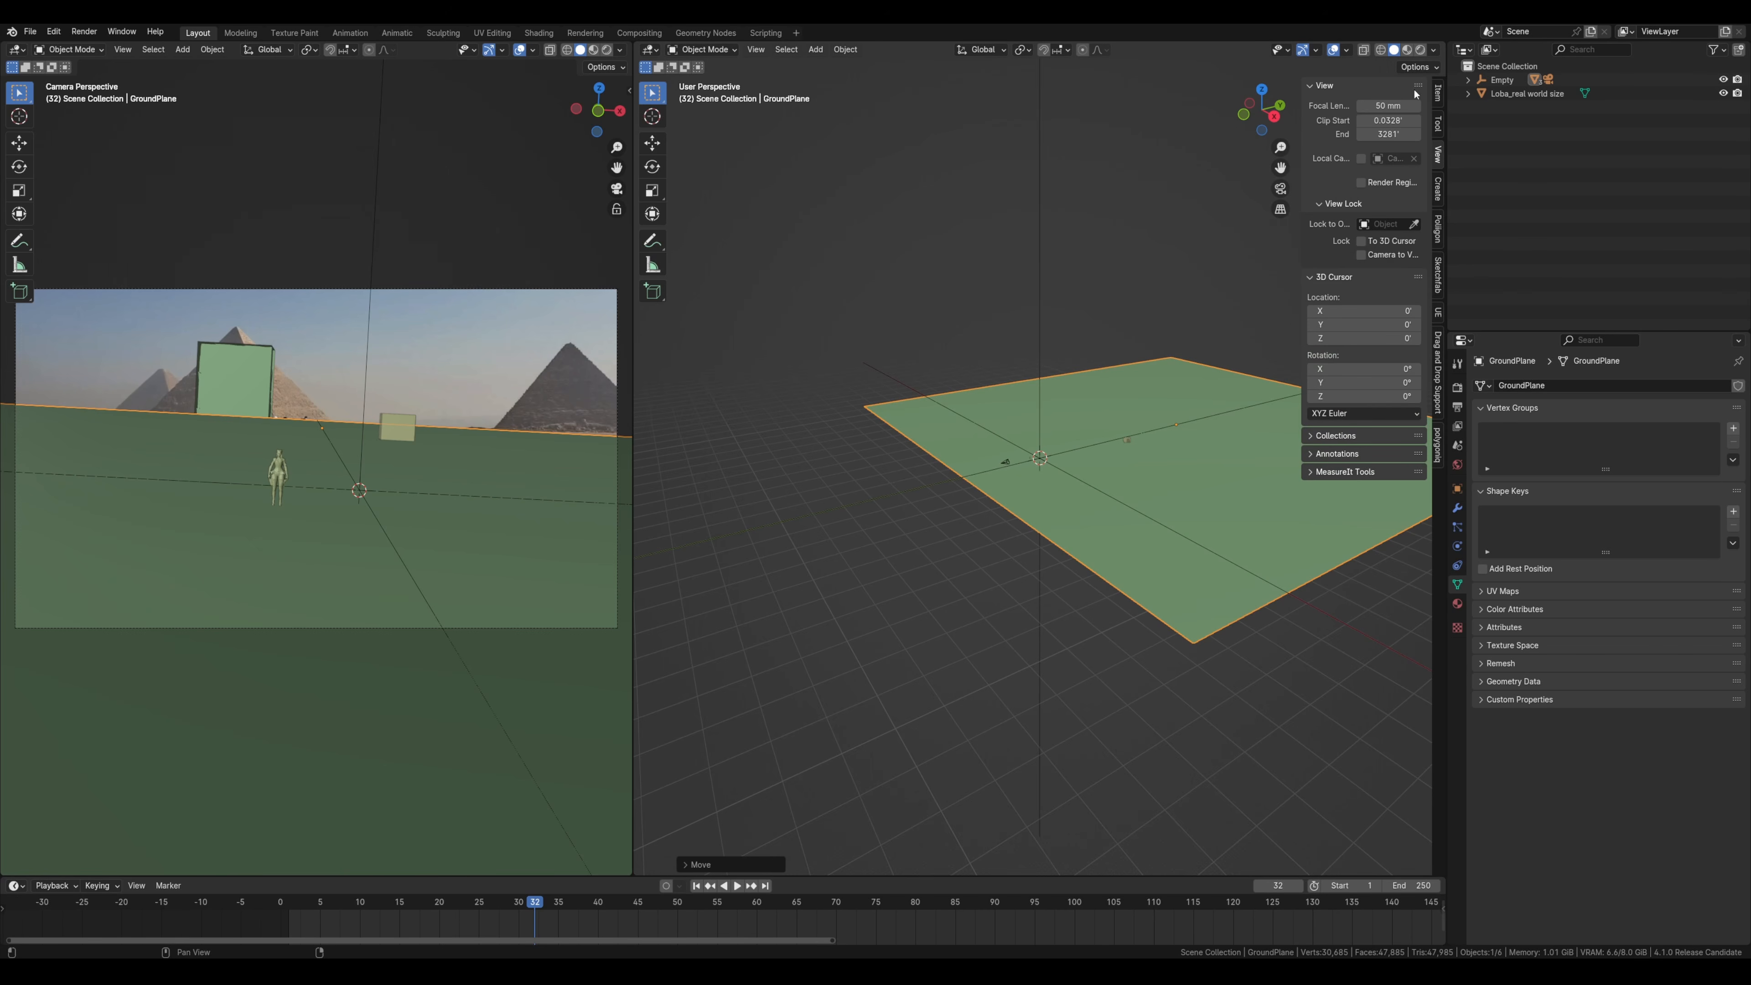
{"action": "left_click", "coordinate": [1385, 135]}
{"action": "type", "text": "9999"}
{"action": "key", "text": "Return"}
{"action": "scroll", "coordinate": [1181, 389], "scroll_direction": "up", "scroll_amount": 10}
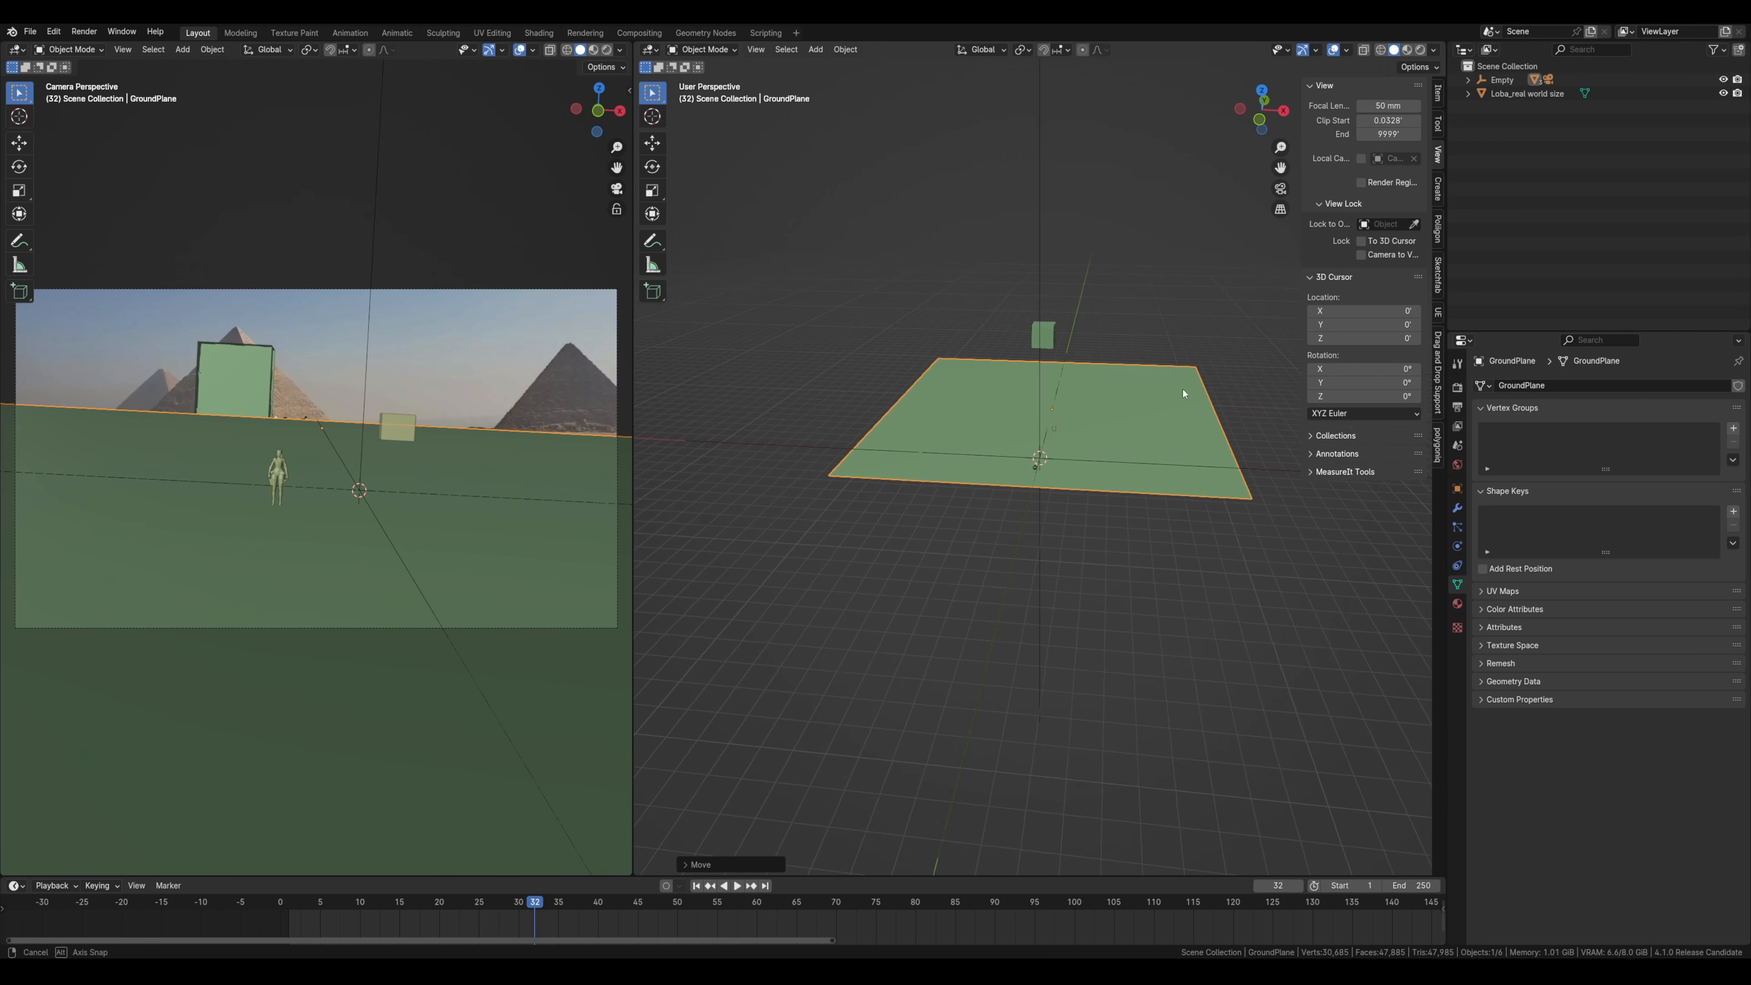
{"action": "scroll", "coordinate": [1006, 492], "scroll_direction": "down", "scroll_amount": 10}
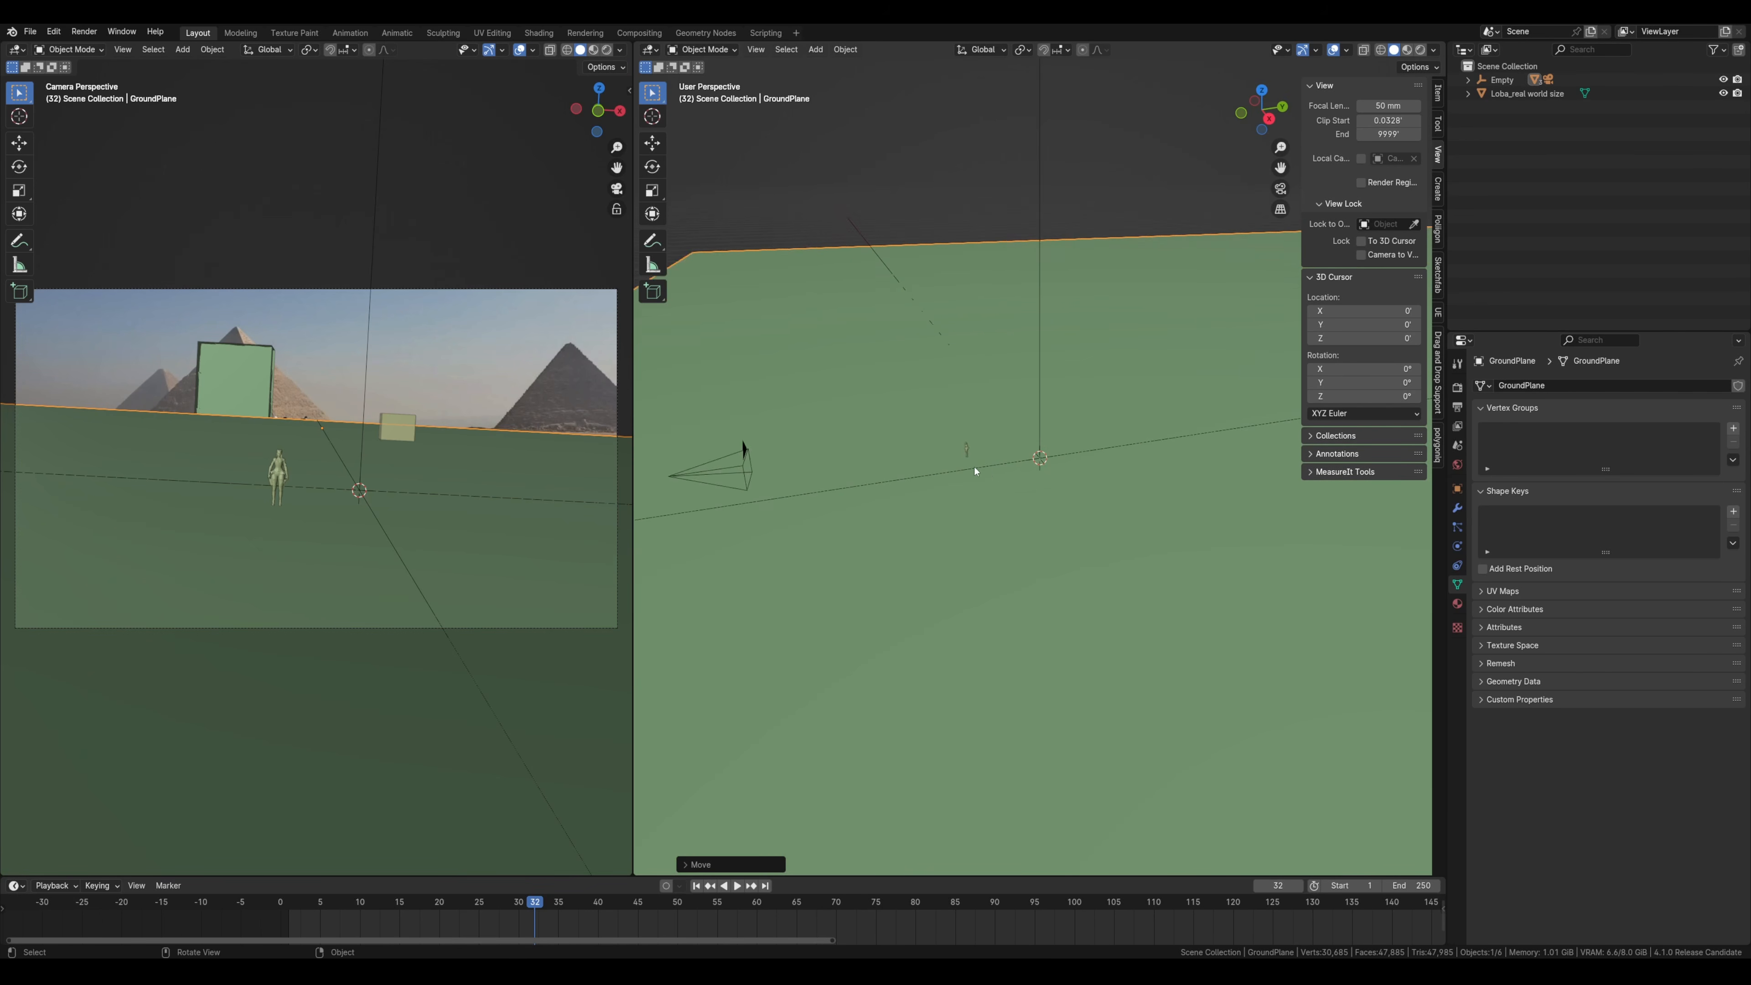
{"action": "scroll", "coordinate": [1110, 431], "scroll_direction": "down", "scroll_amount": 10}
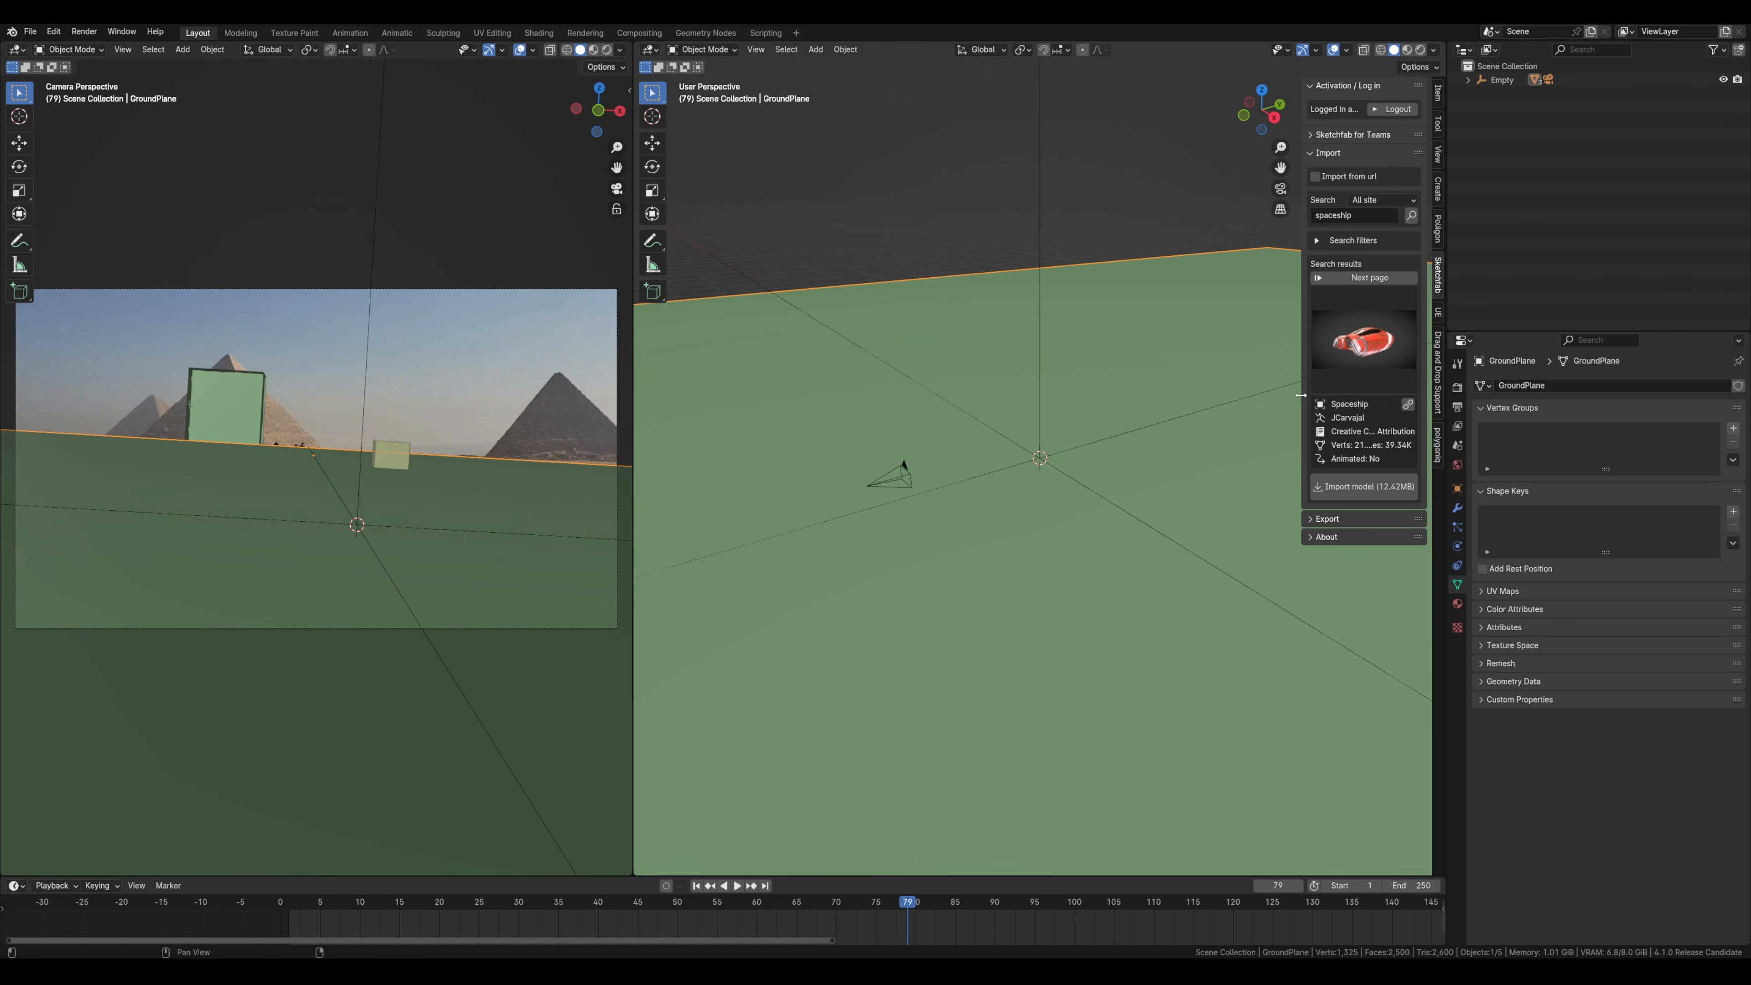
- Import the red Spaceship model from the Sketchfab search results, select the GroundPlane, and hide the sidebar
{"action": "left_click_drag", "start_coordinate": [1299, 395], "coordinate": [1176, 397]}
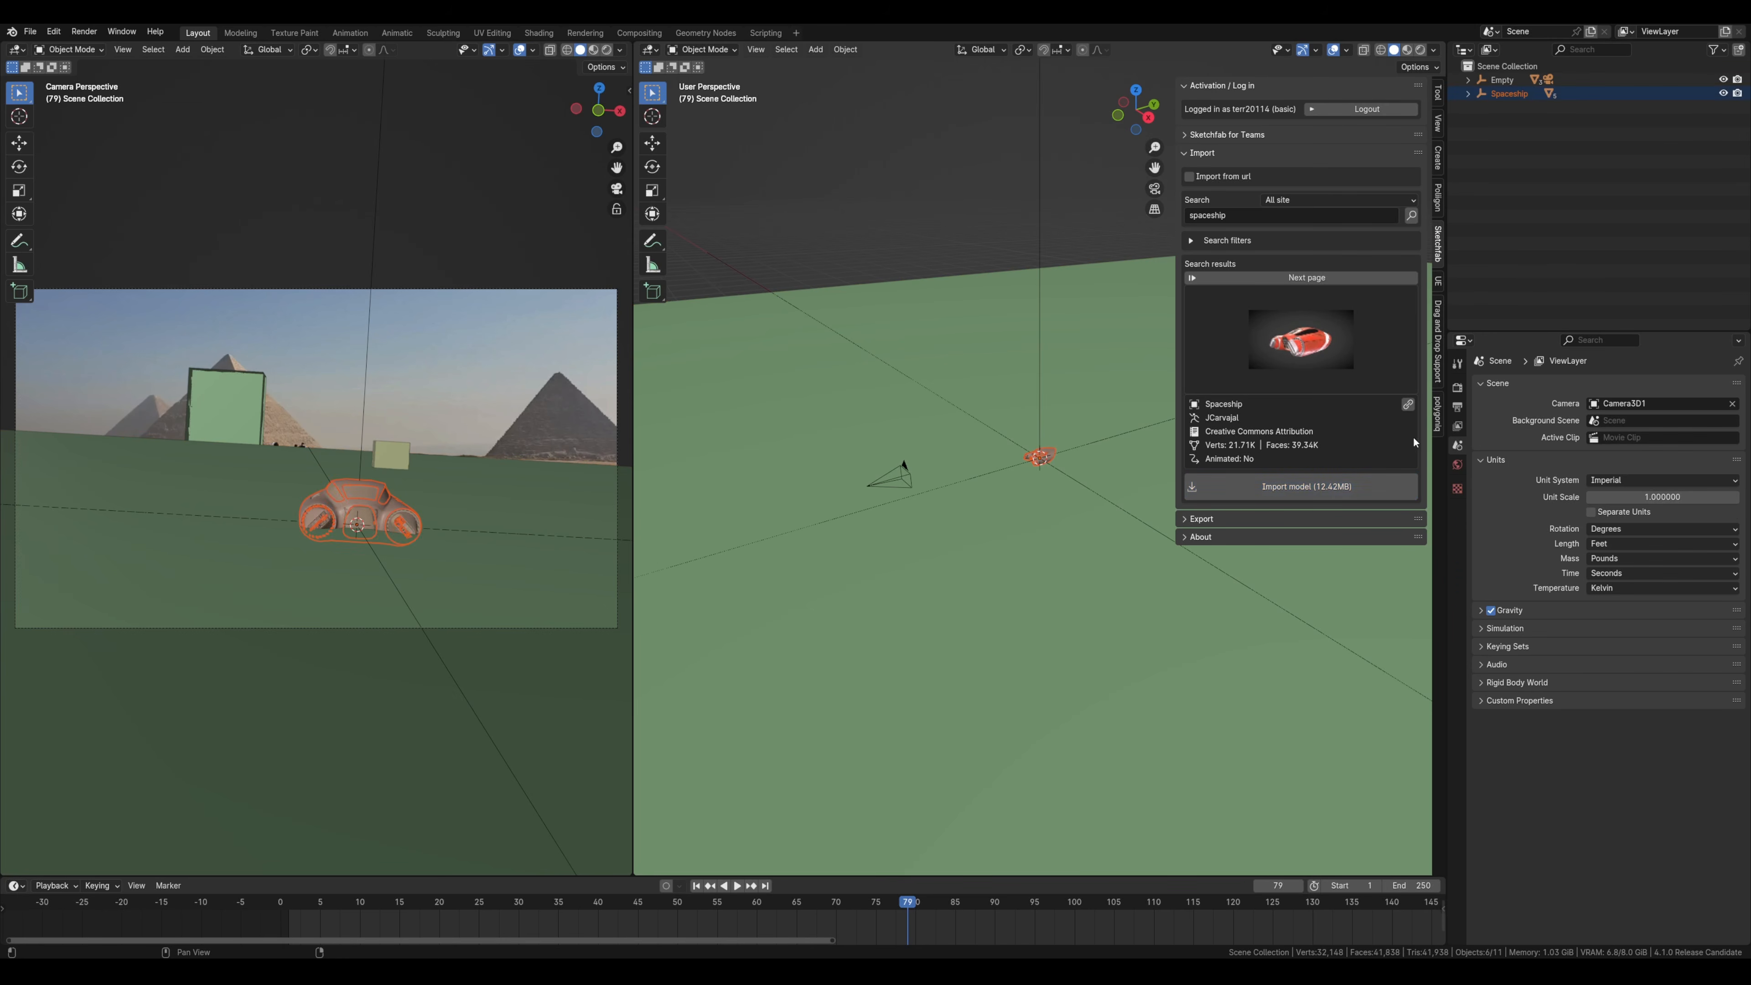
{"action": "left_click", "coordinate": [1248, 595]}
{"action": "key", "text": "n"}
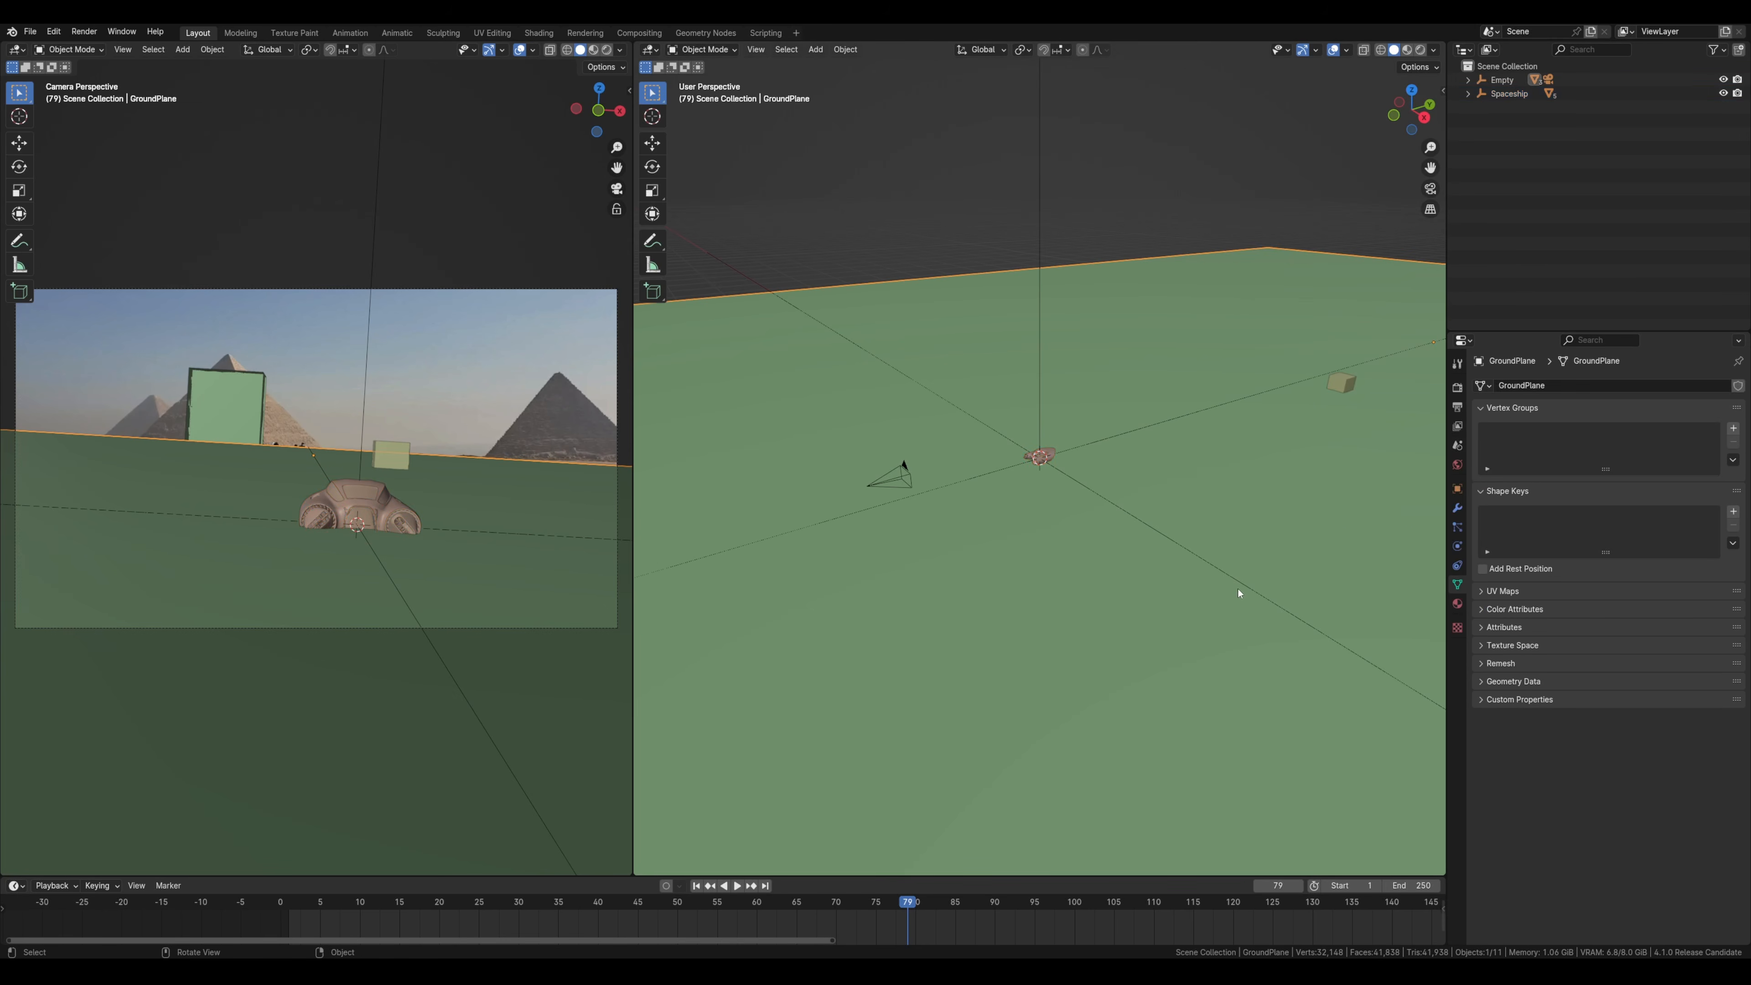
- Make the GroundPlane a shadow catcher in its object visibility settings
{"action": "left_click", "coordinate": [1456, 489]}
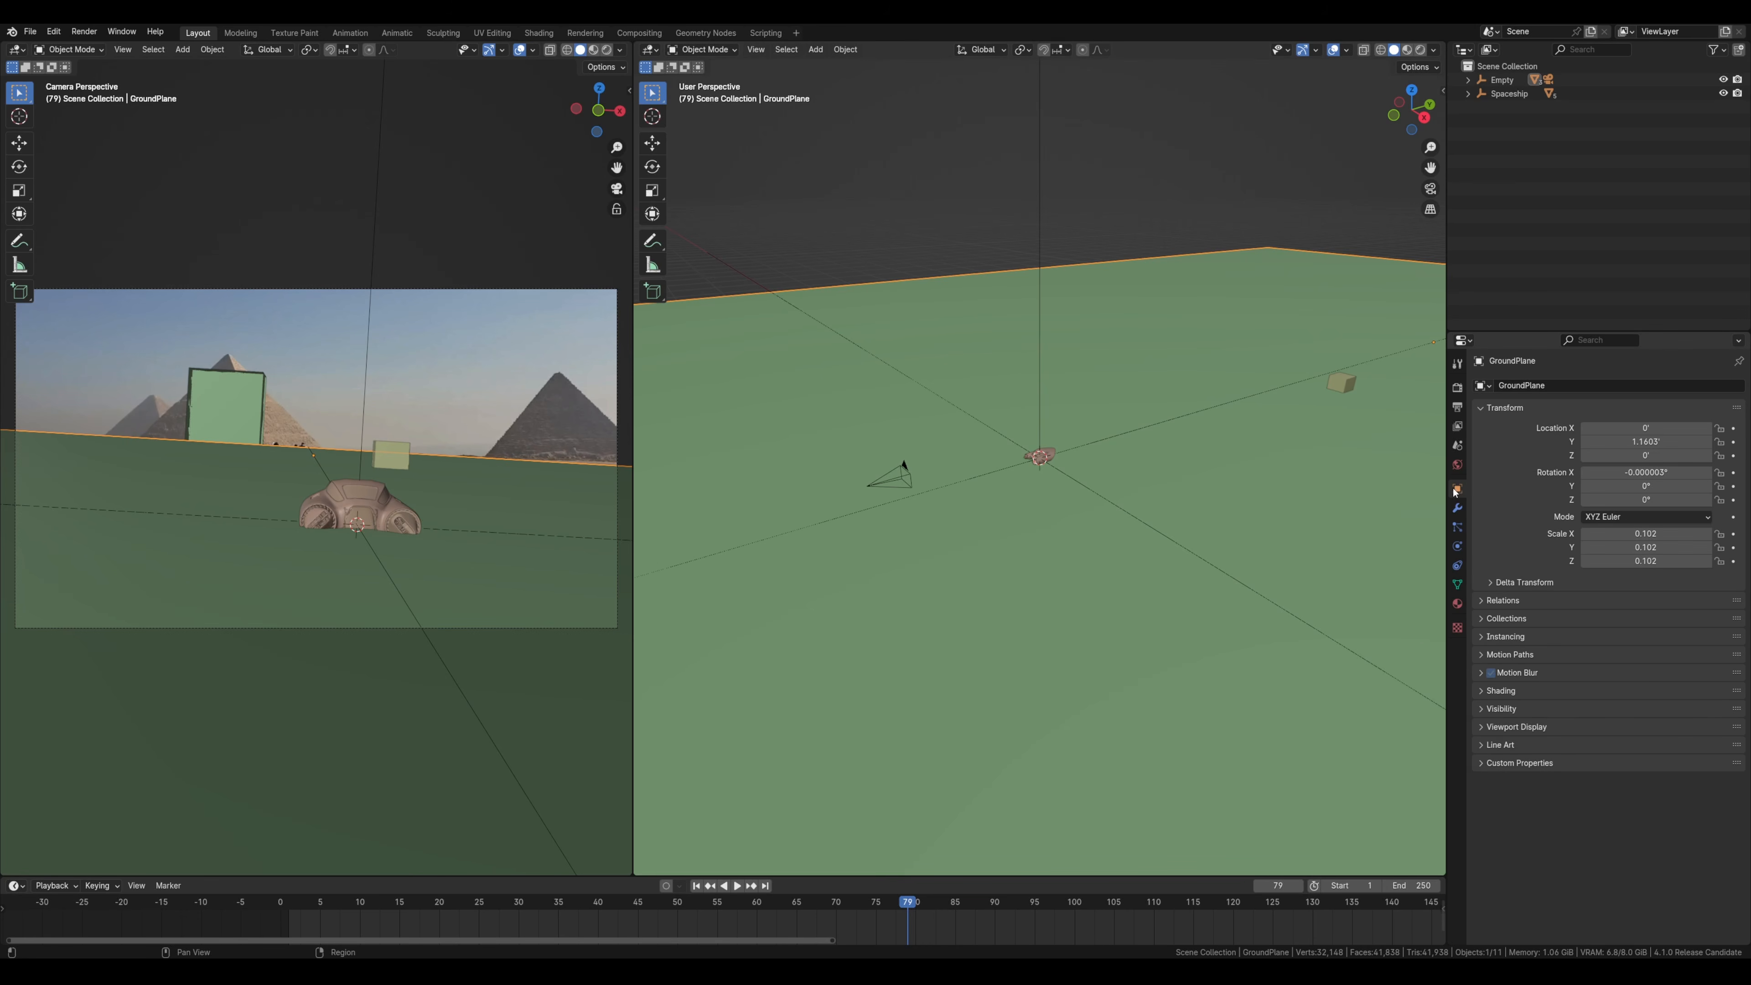
{"action": "left_click", "coordinate": [1487, 709]}
{"action": "left_click", "coordinate": [1585, 777]}
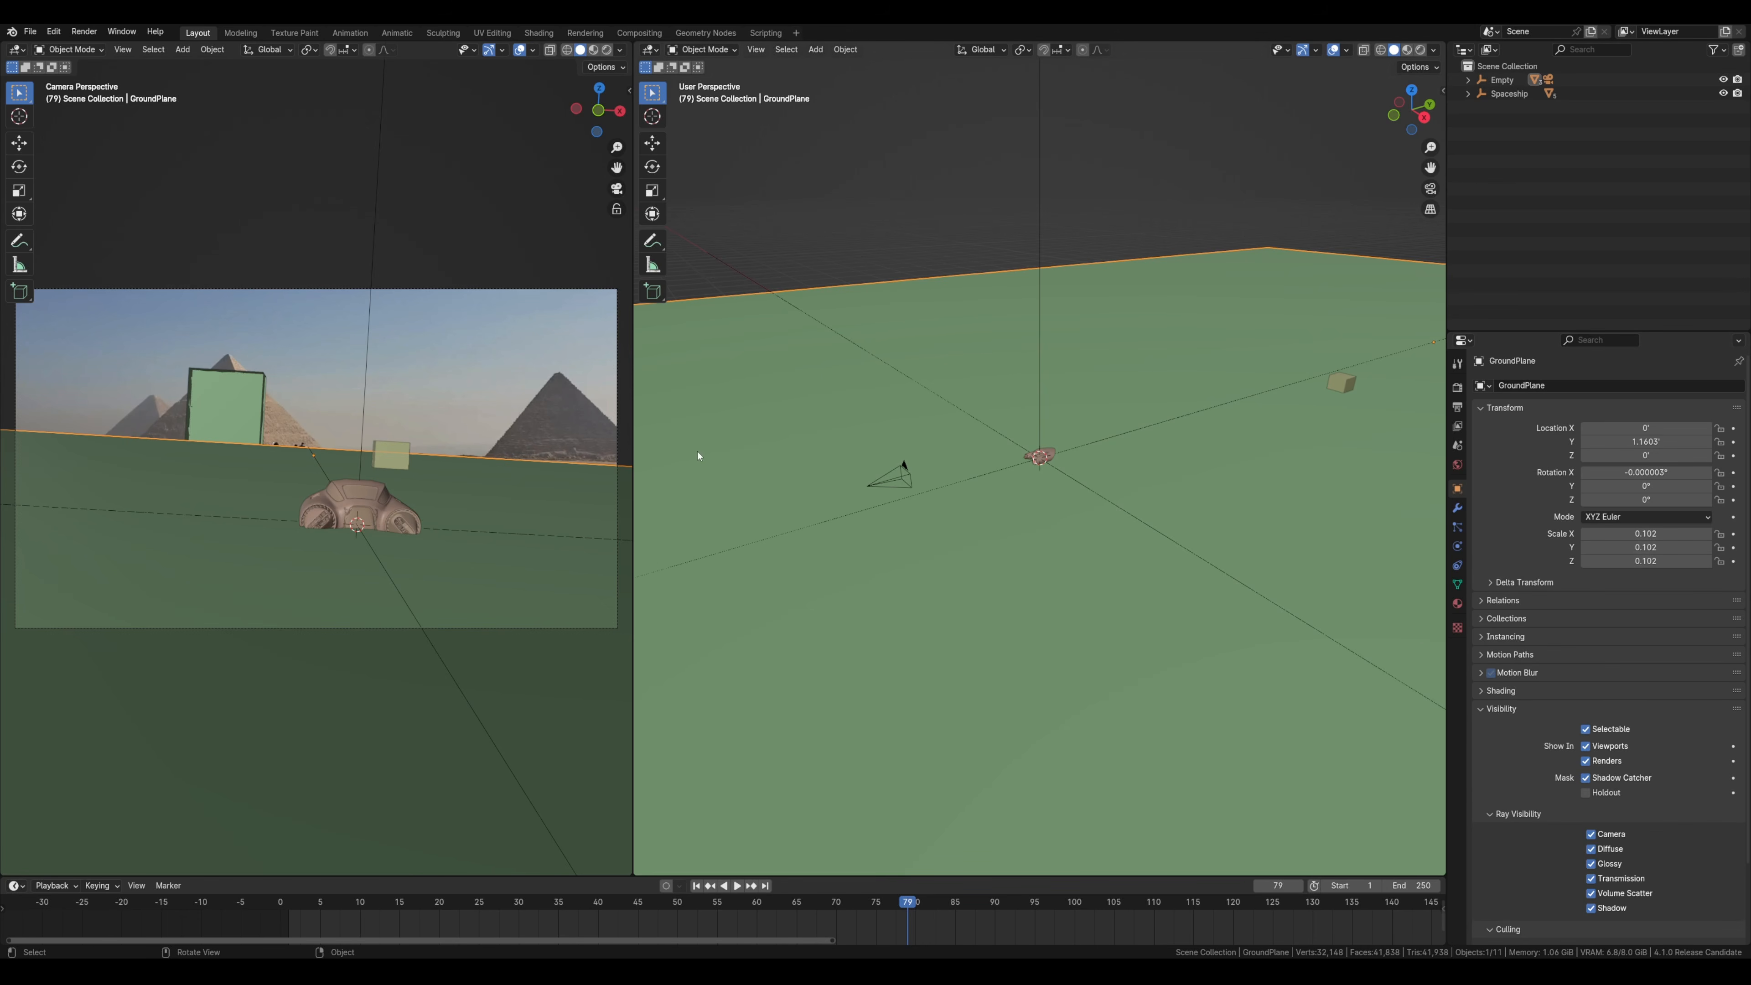
- Switch the camera view to rendered shading and enable a transparent film background for the Cycles render
{"action": "key", "text": "z"}
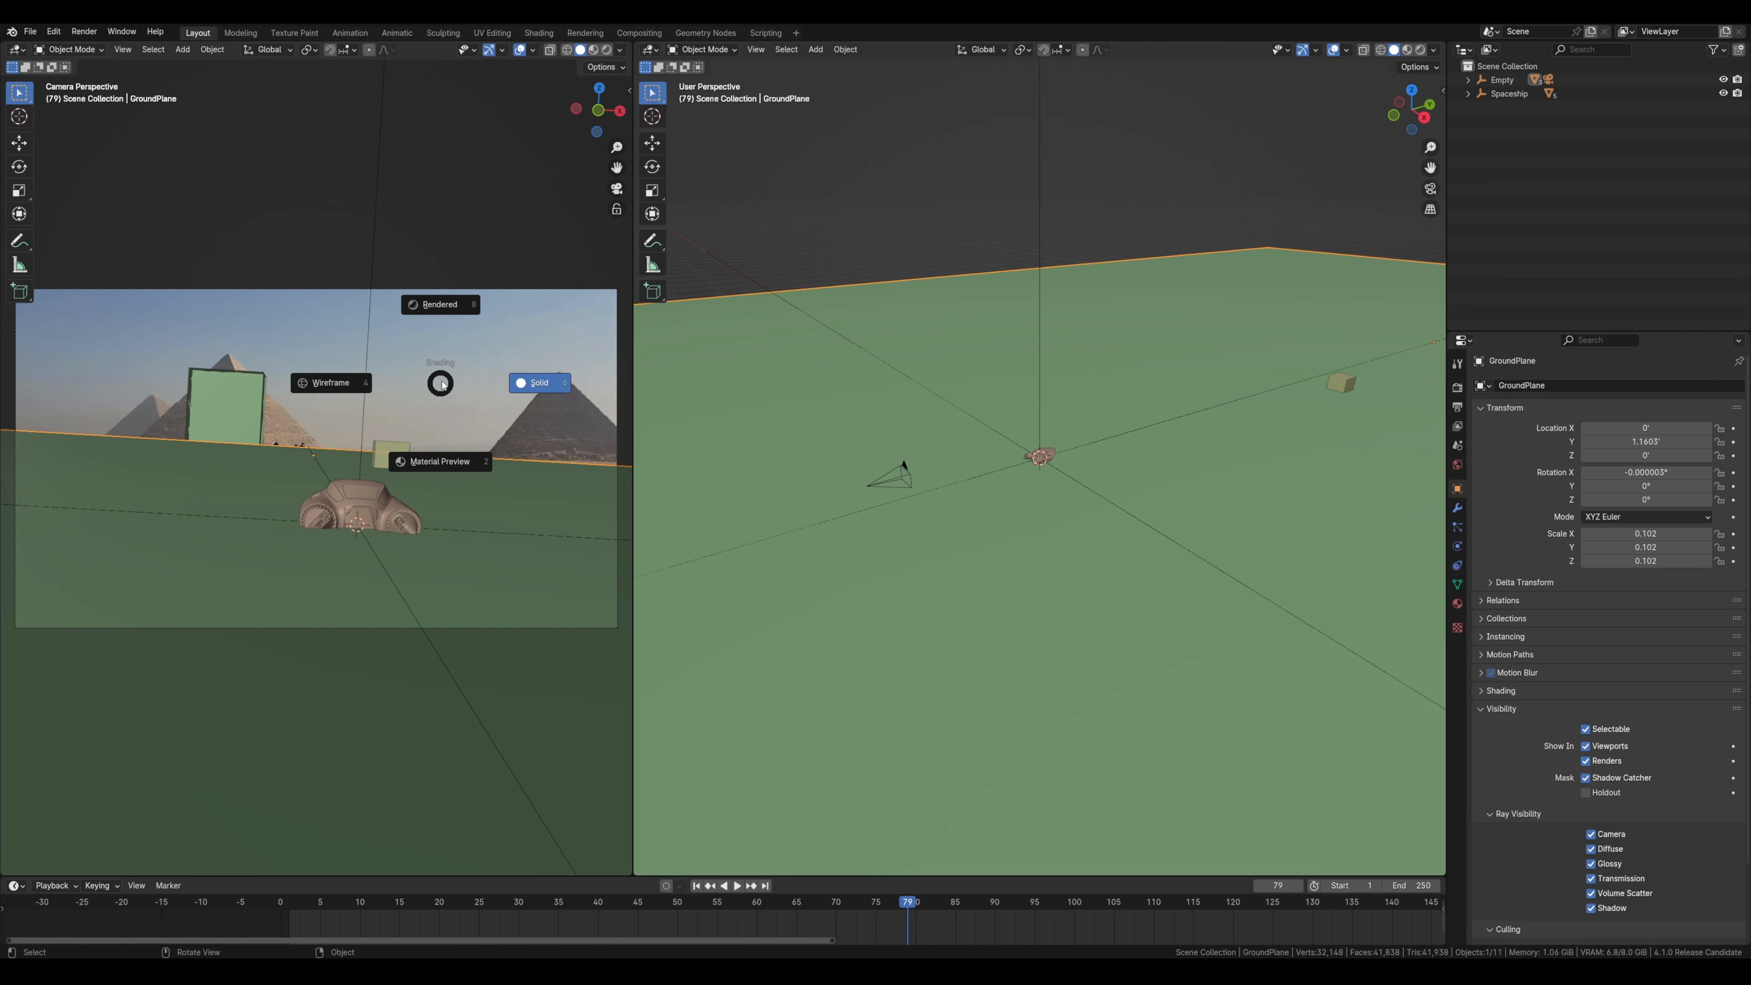
{"action": "left_click", "coordinate": [448, 322]}
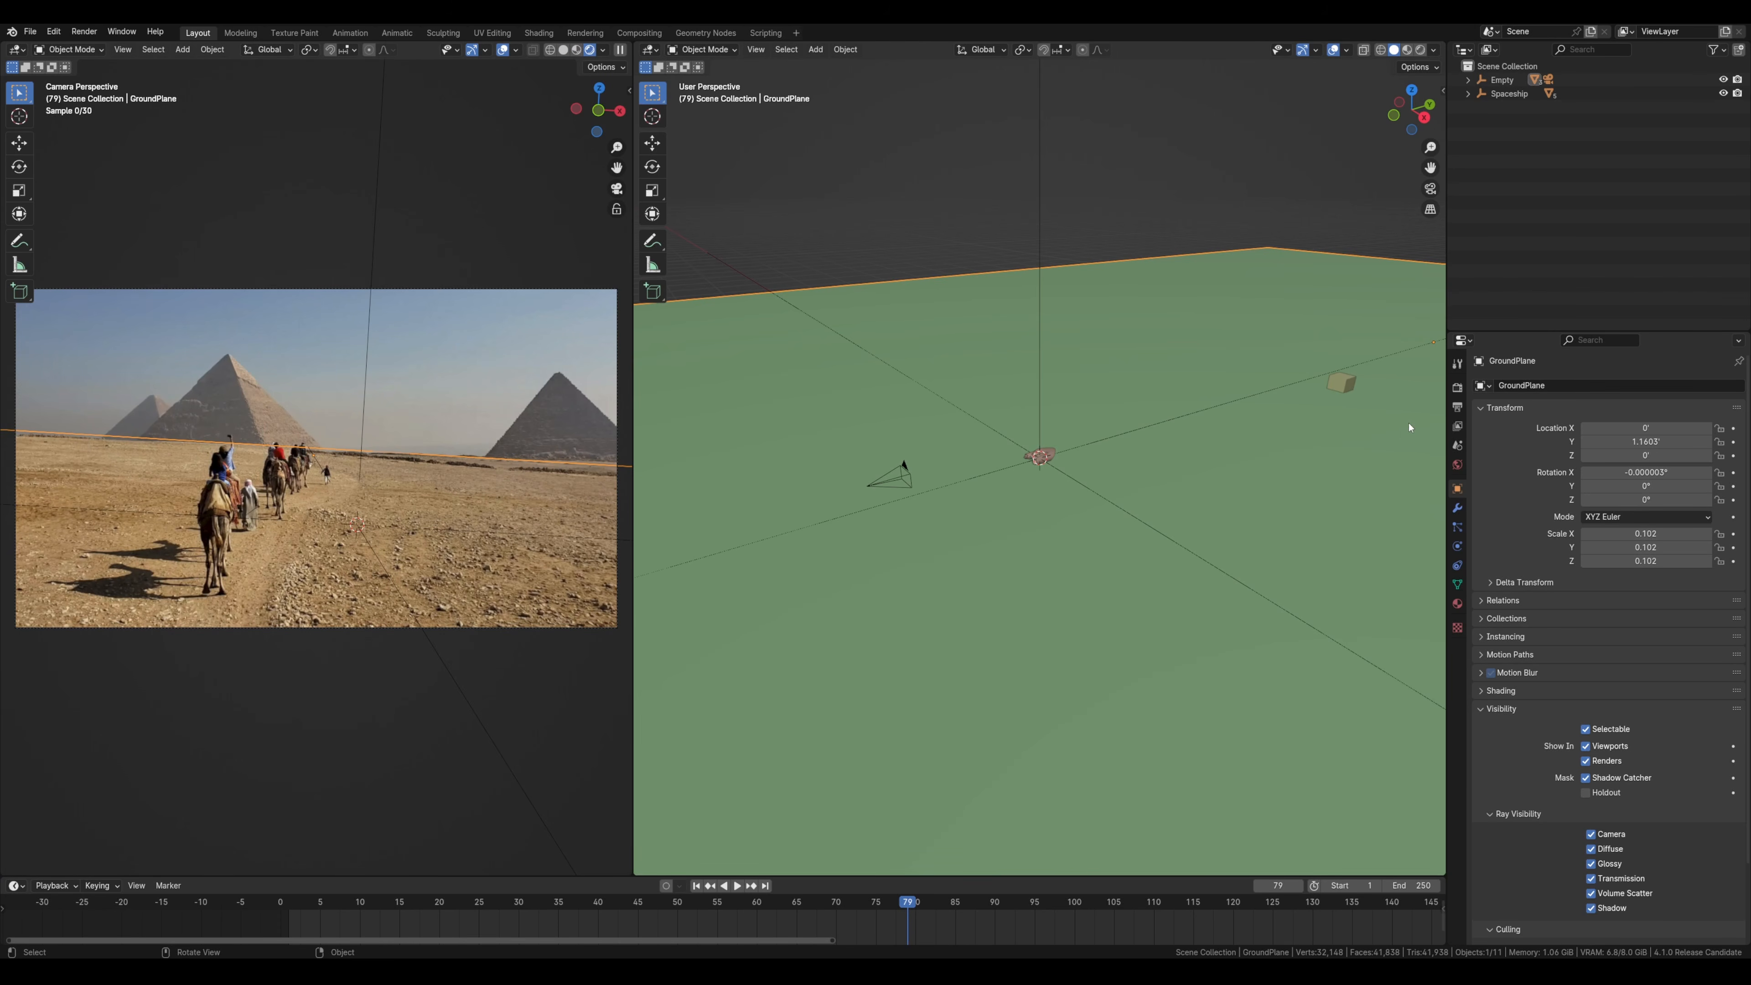
{"action": "left_click", "coordinate": [1458, 393]}
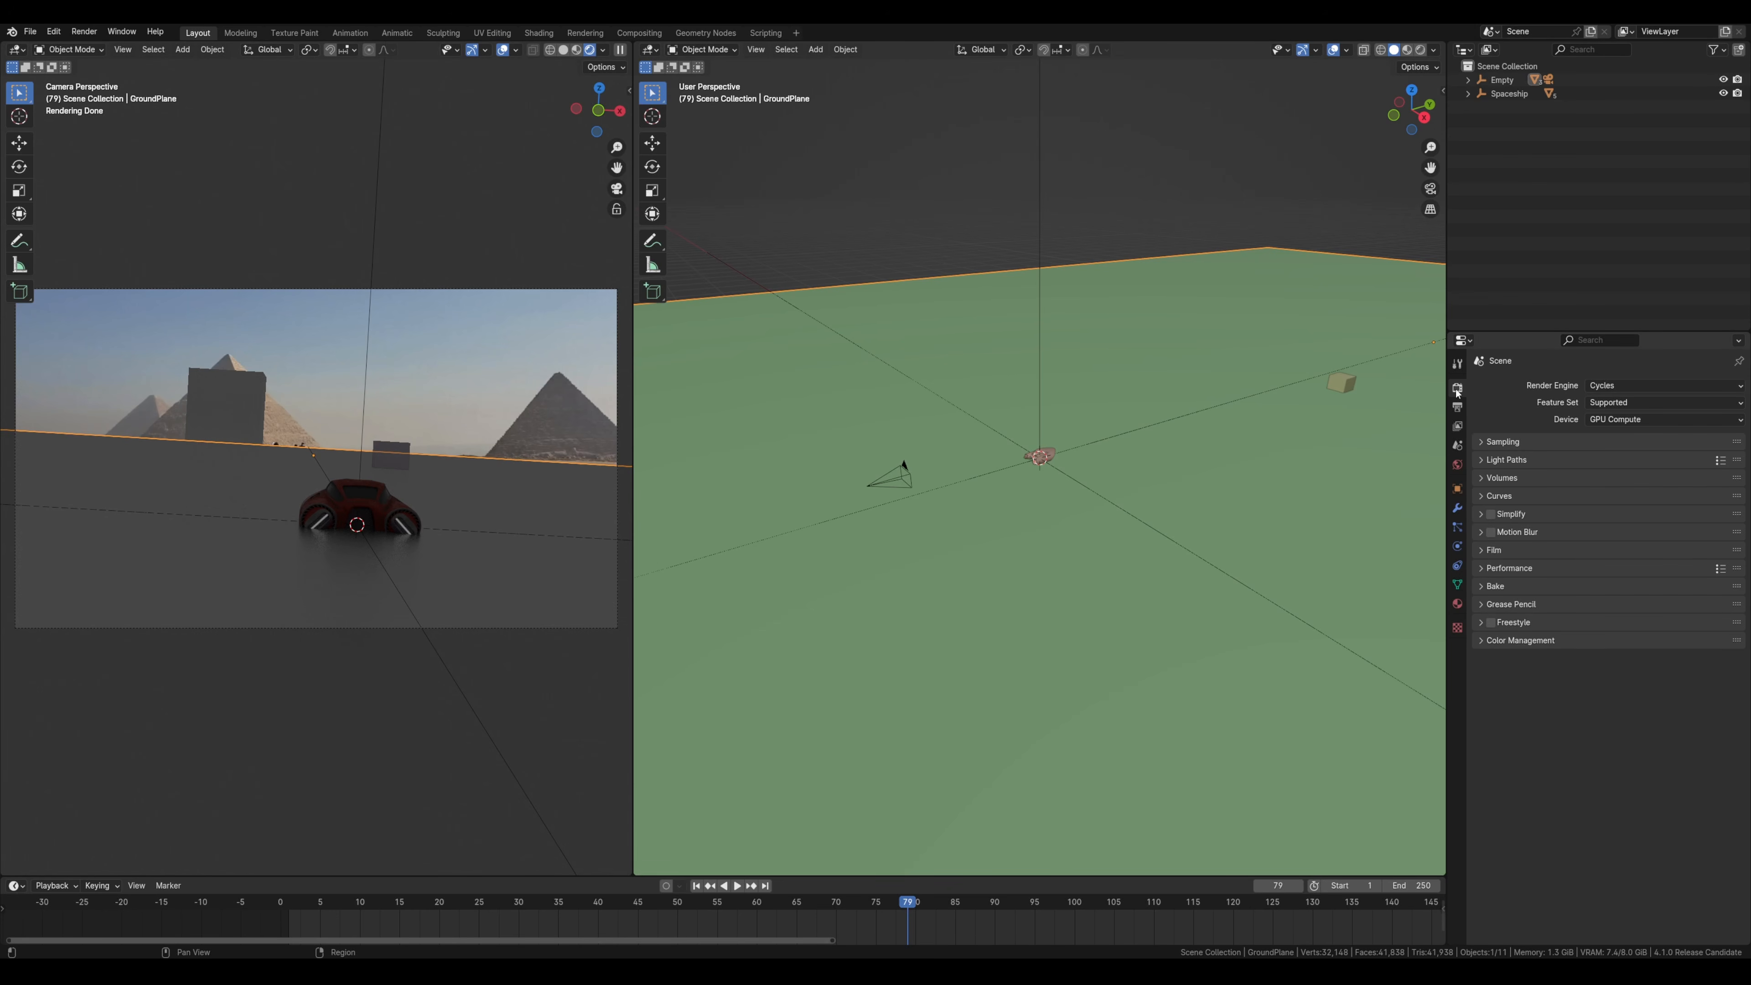
{"action": "left_click", "coordinate": [1482, 550]}
{"action": "left_click", "coordinate": [1500, 649]}
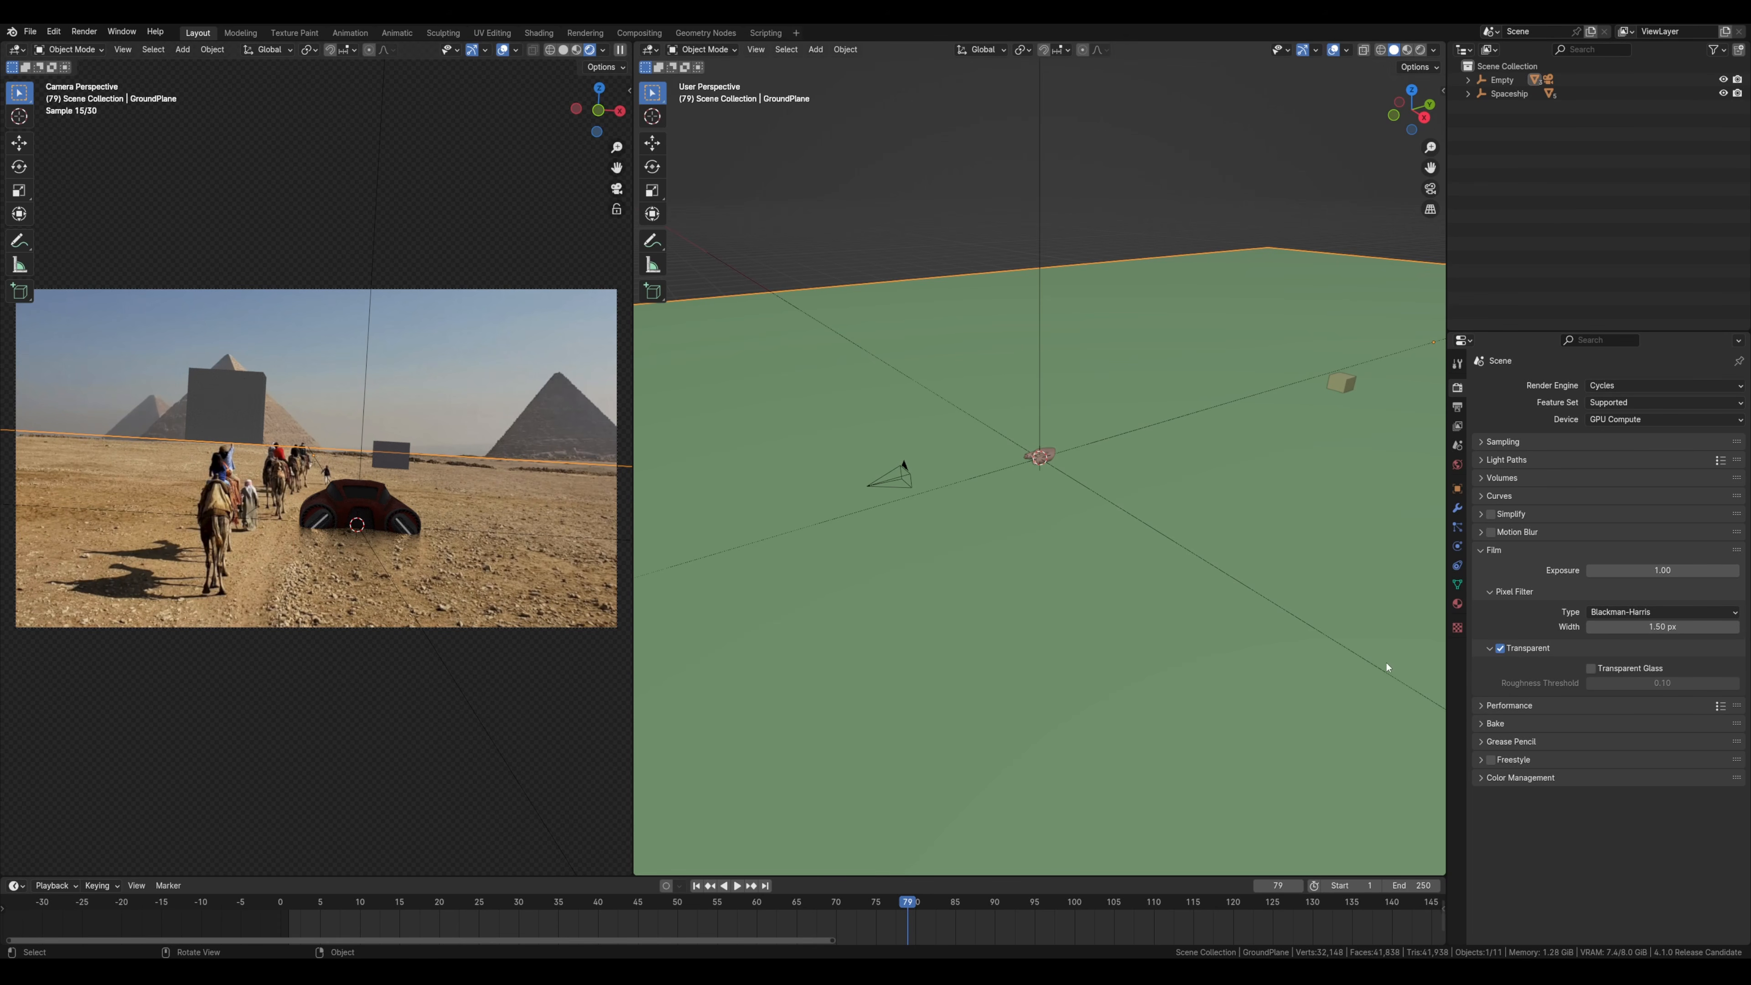
- Replace the GroundPlane's Phong 1 material with a new material
{"action": "left_click", "coordinate": [1456, 604]}
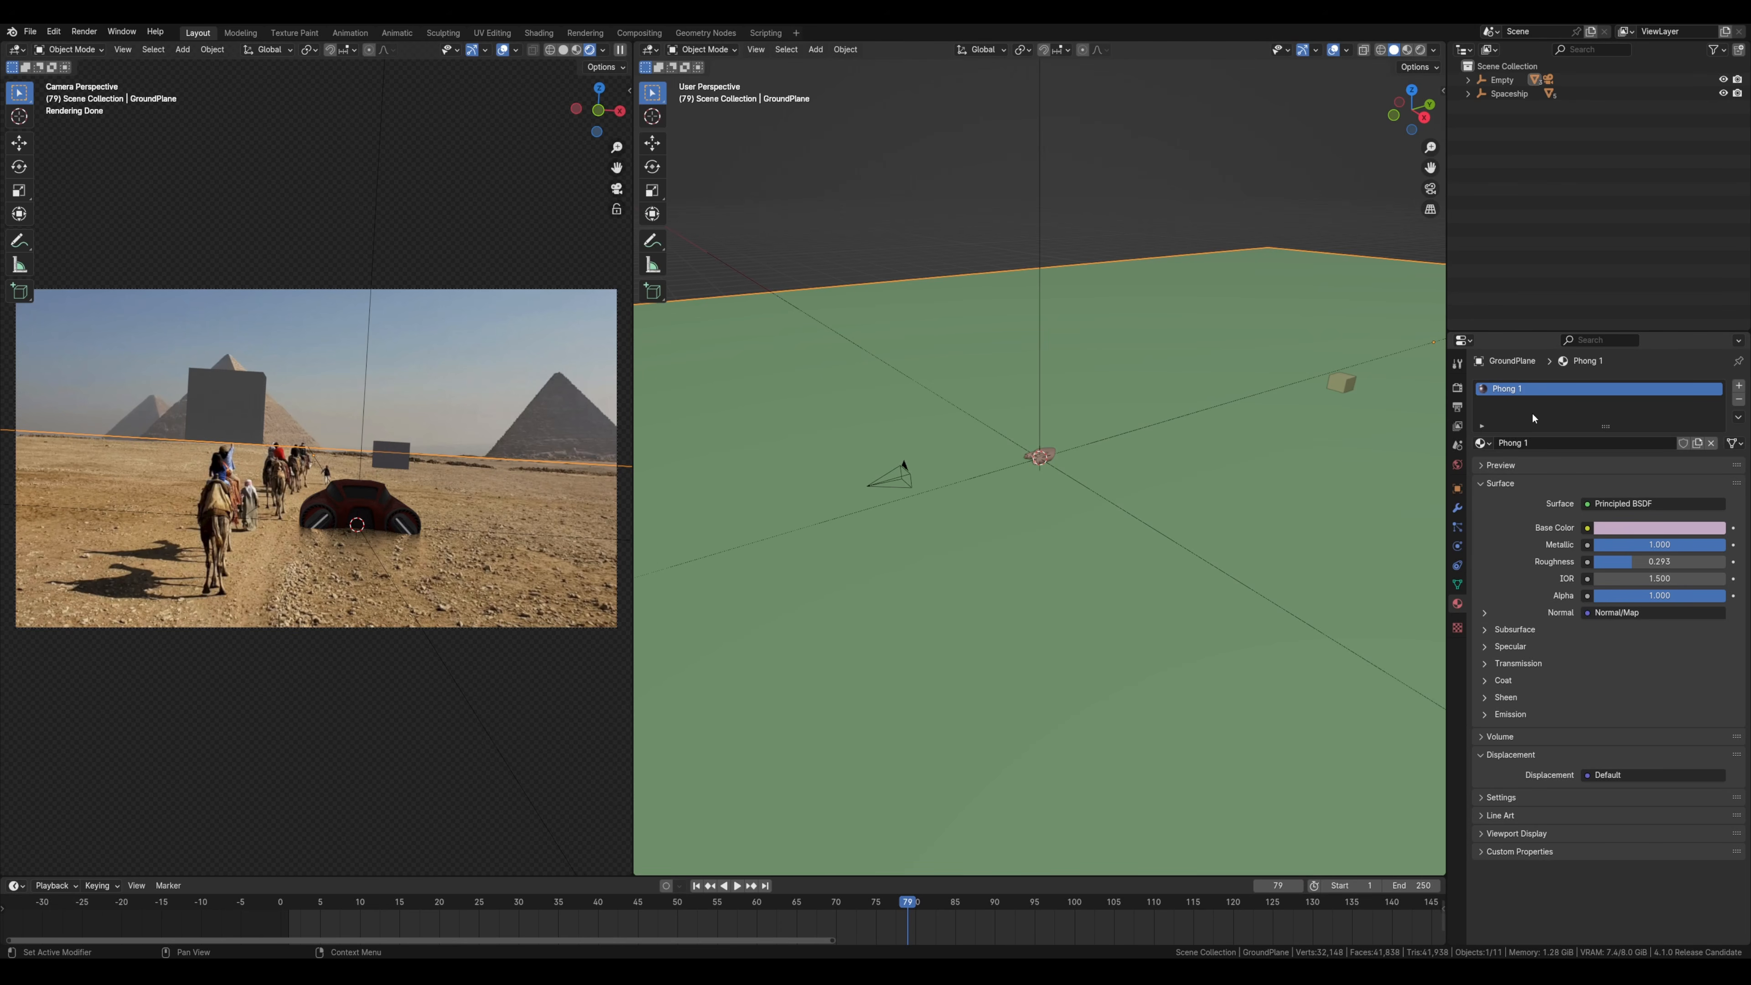
{"action": "left_click", "coordinate": [1738, 400]}
{"action": "left_click", "coordinate": [1599, 443]}
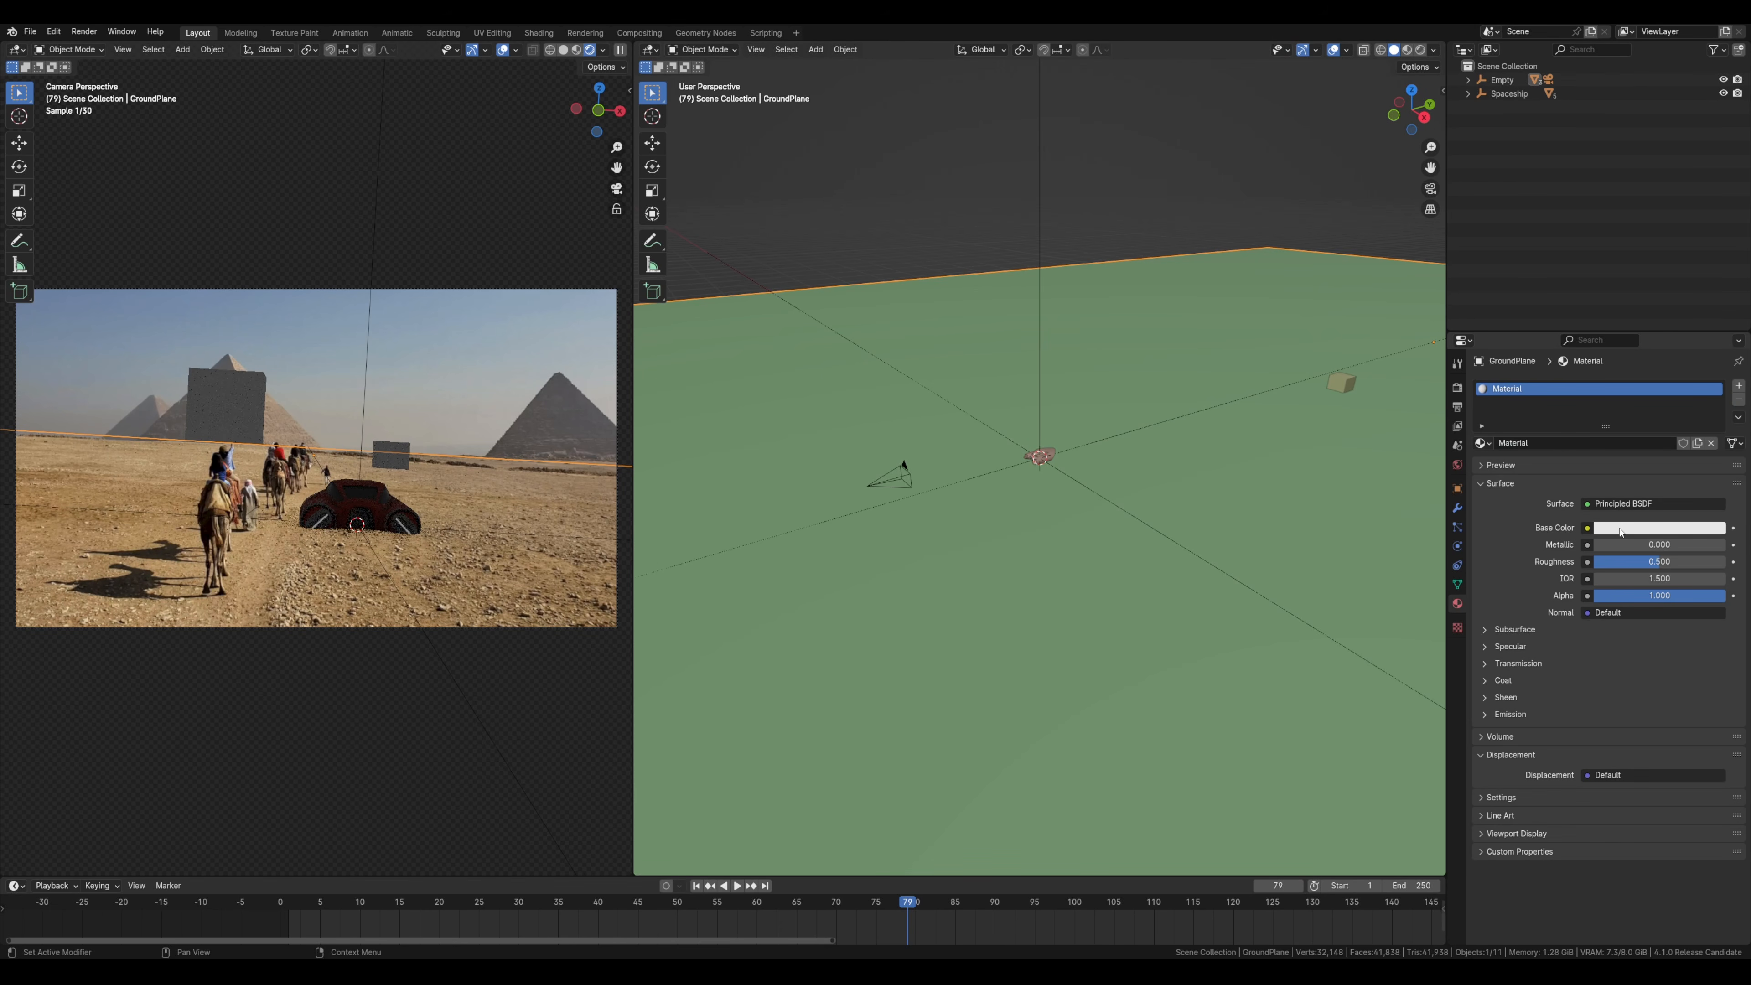
- Sample the sand in the footage as the ground material's base color and set its roughness to about 0.983
{"action": "left_click", "coordinate": [1644, 531]}
{"action": "left_click", "coordinate": [1712, 469]}
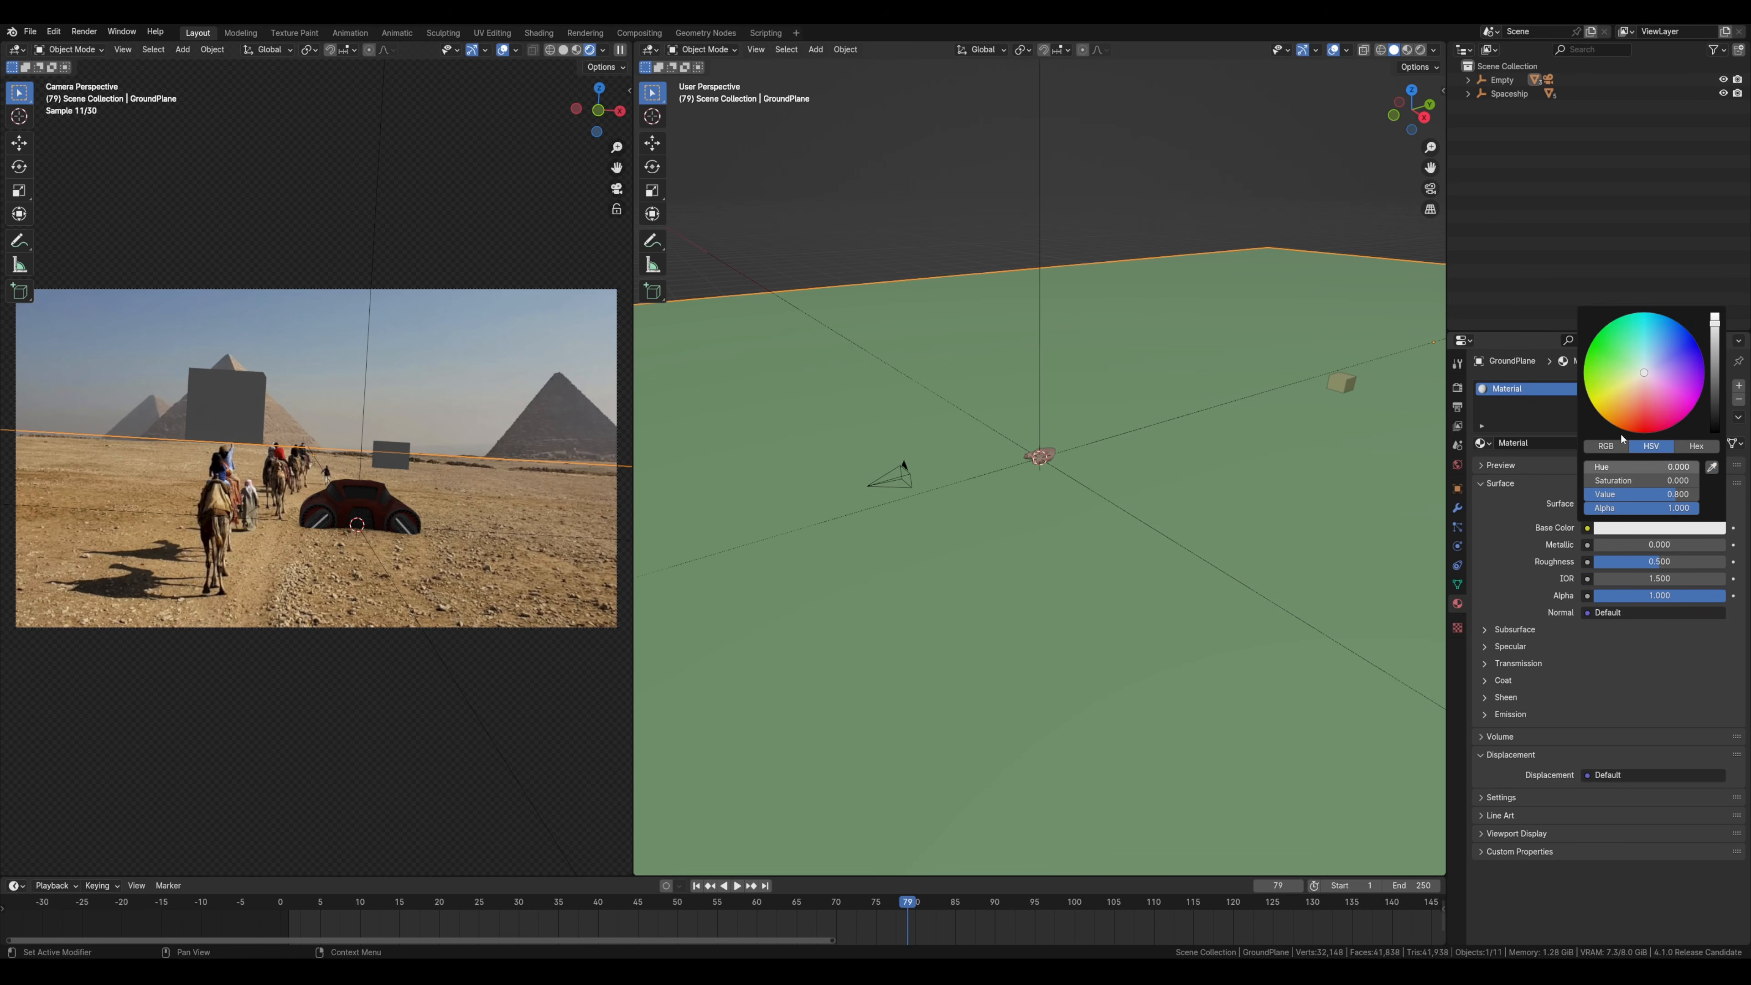
{"action": "left_click", "coordinate": [1711, 468]}
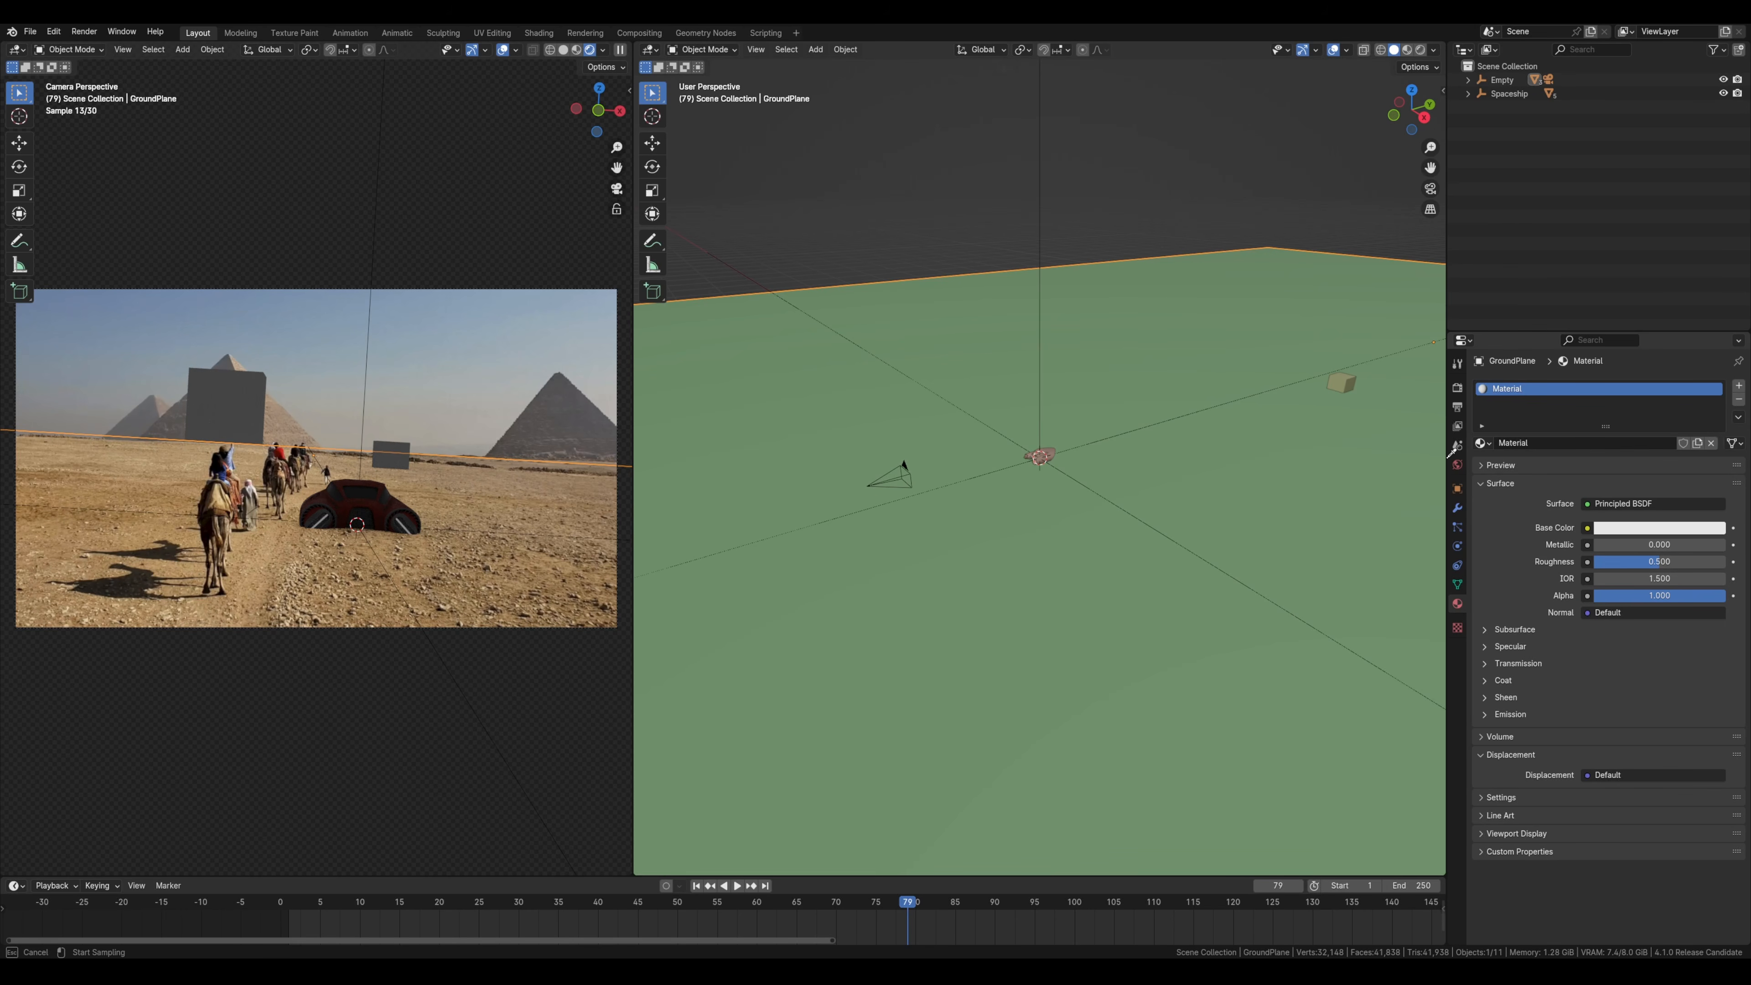
{"action": "left_click", "coordinate": [488, 490]}
{"action": "left_click_drag", "start_coordinate": [1652, 566], "coordinate": [1724, 562]}
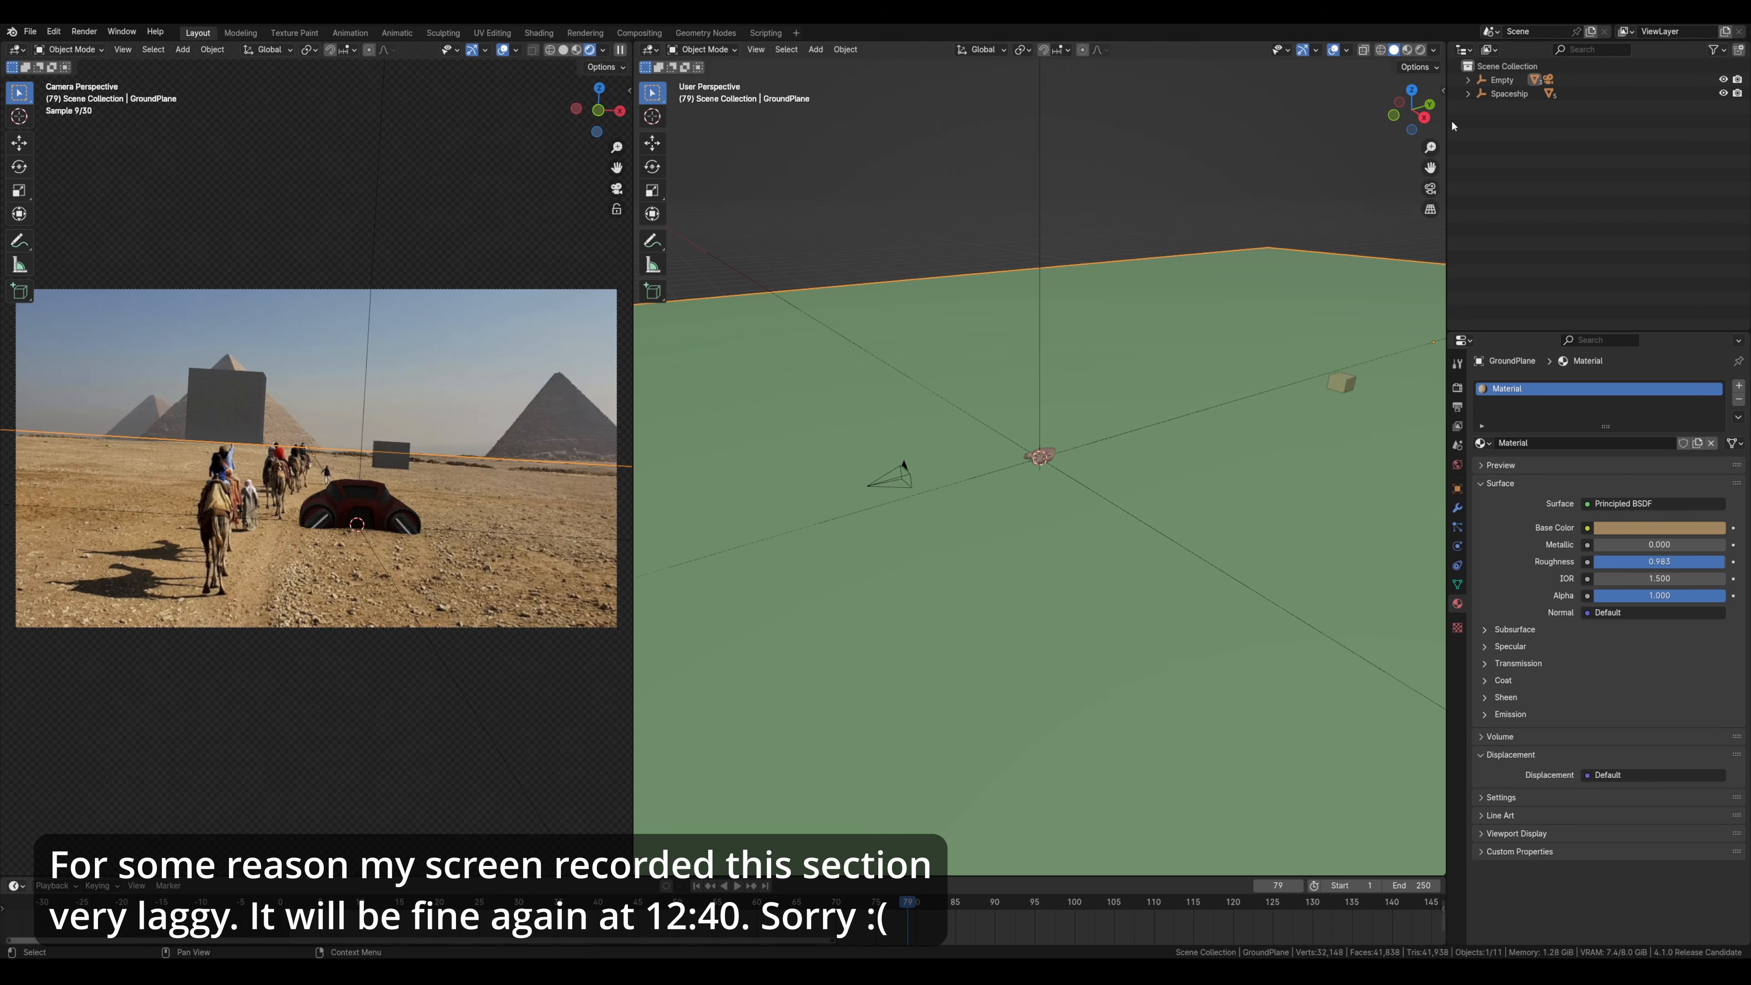
- Raise the Spaceship along the Z axis so it hovers well above the ground plane
{"action": "left_click", "coordinate": [1328, 257]}
{"action": "key", "text": "g"}
{"action": "key", "text": "z"}
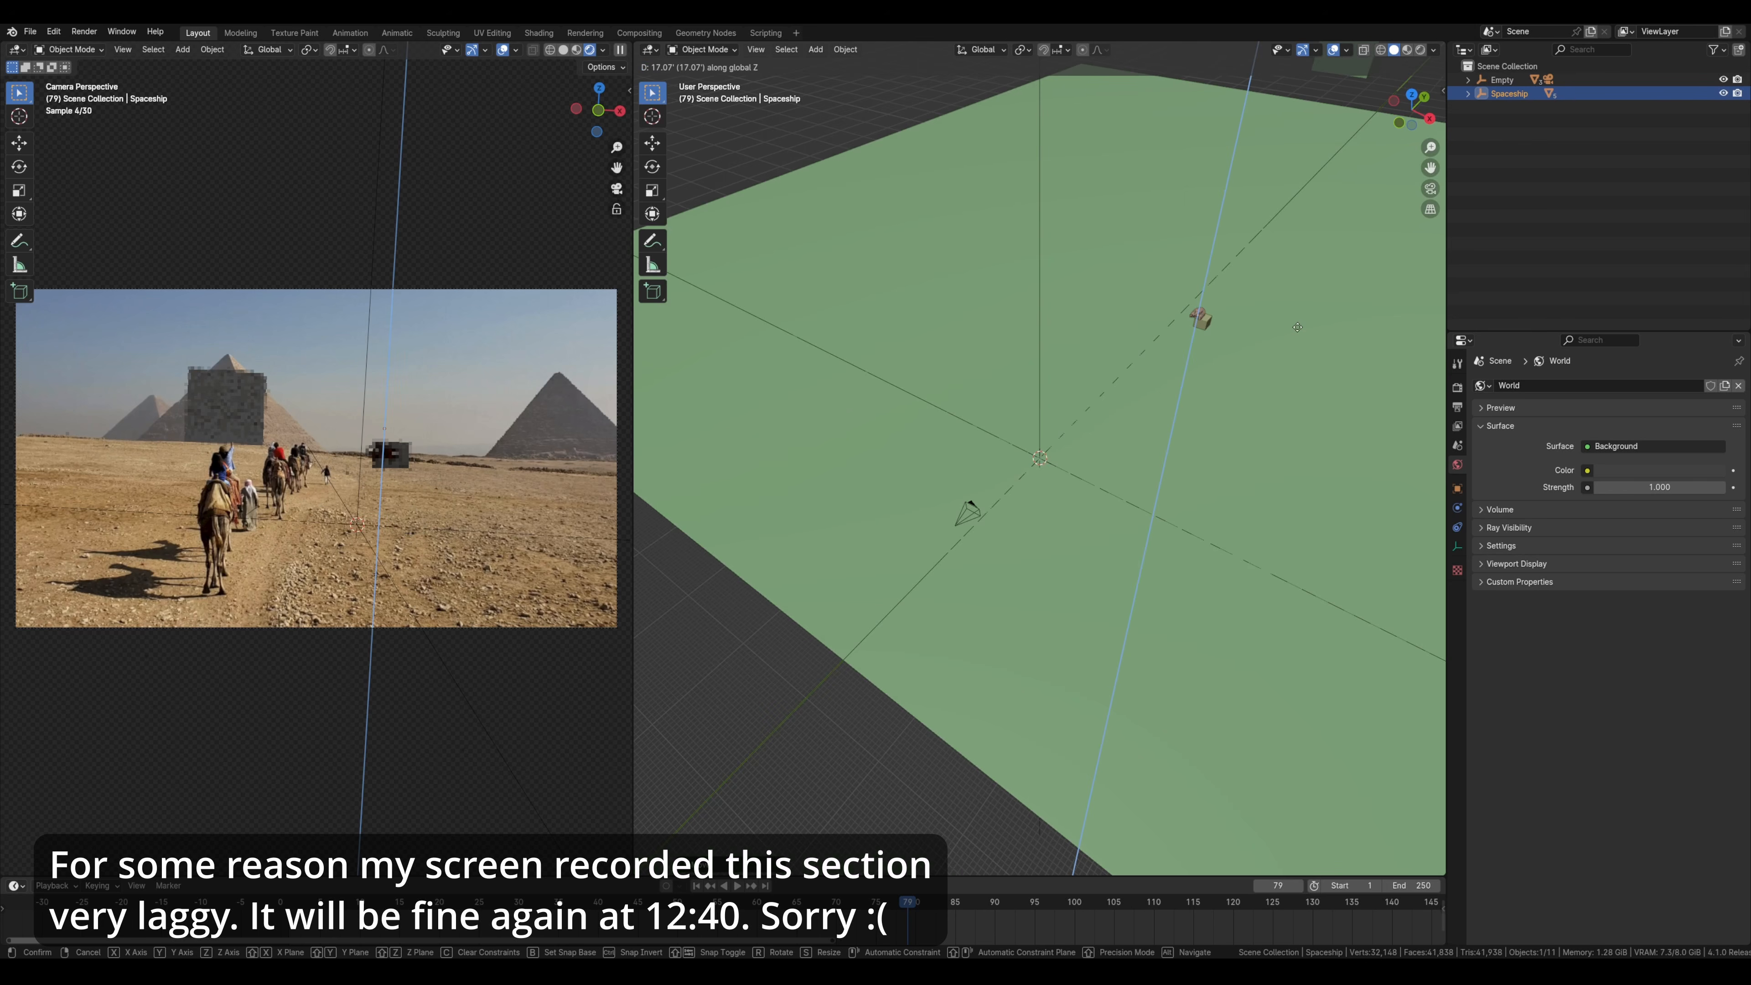
{"action": "left_click", "coordinate": [1298, 332]}
- Hide the Shape3D1 and Shape3D1_1 reference boxes in the viewport
{"action": "left_click", "coordinate": [1723, 124]}
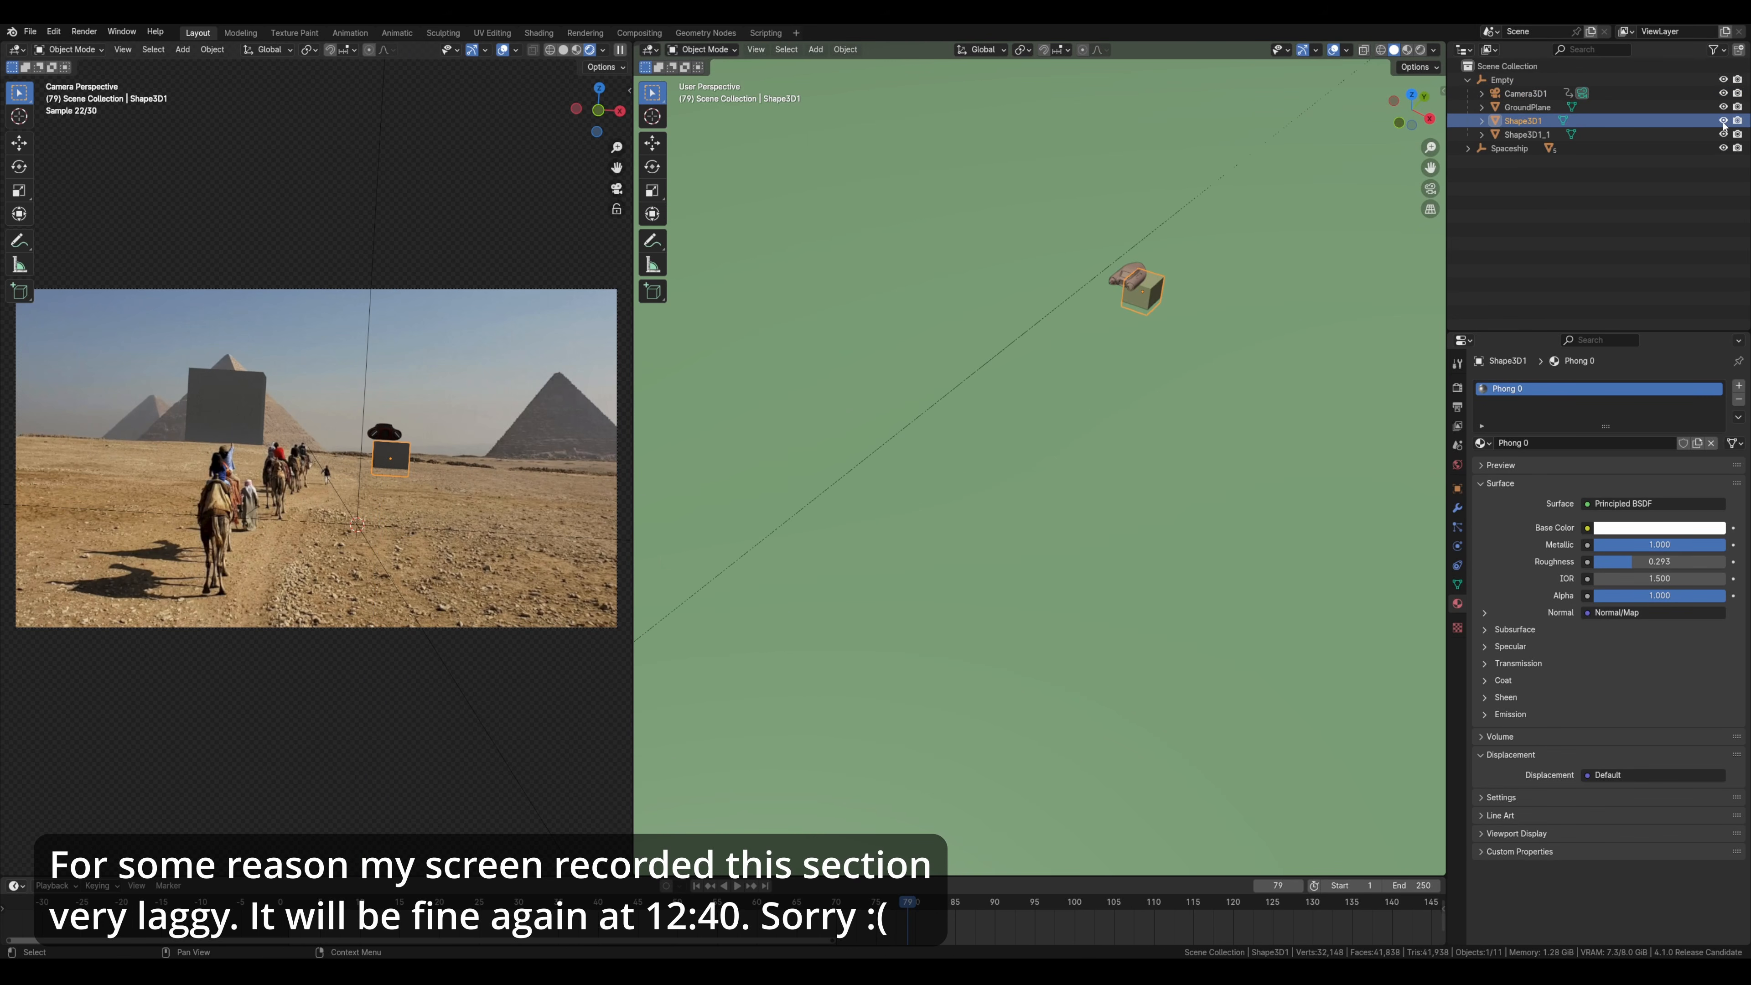
{"action": "left_click", "coordinate": [1724, 121]}
{"action": "left_click", "coordinate": [1527, 134]}
{"action": "key", "text": "h"}
- Add a Sun light and, in front view, move it up and to the right of the origin
{"action": "scroll", "coordinate": [1073, 430], "scroll_direction": "down", "scroll_amount": 5}
{"action": "left_click_drag", "start_coordinate": [1072, 425], "coordinate": [1059, 466]}
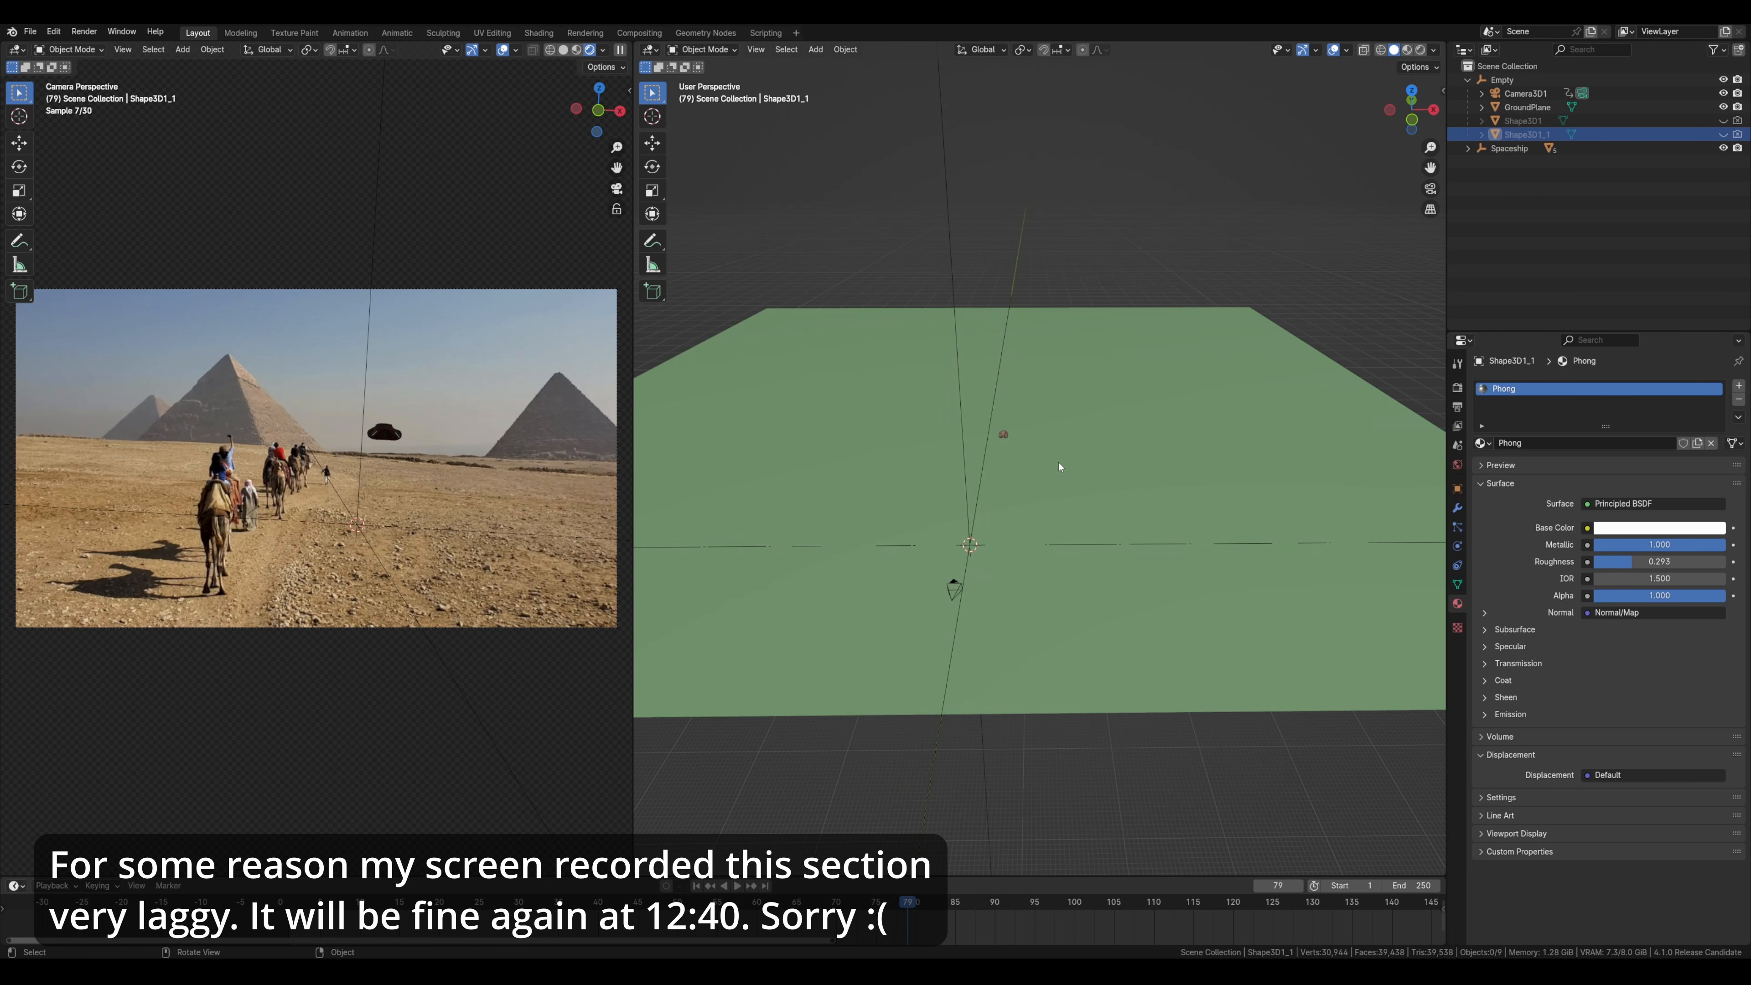
{"action": "key", "text": "shift+a"}
{"action": "left_click", "coordinate": [1048, 530]}
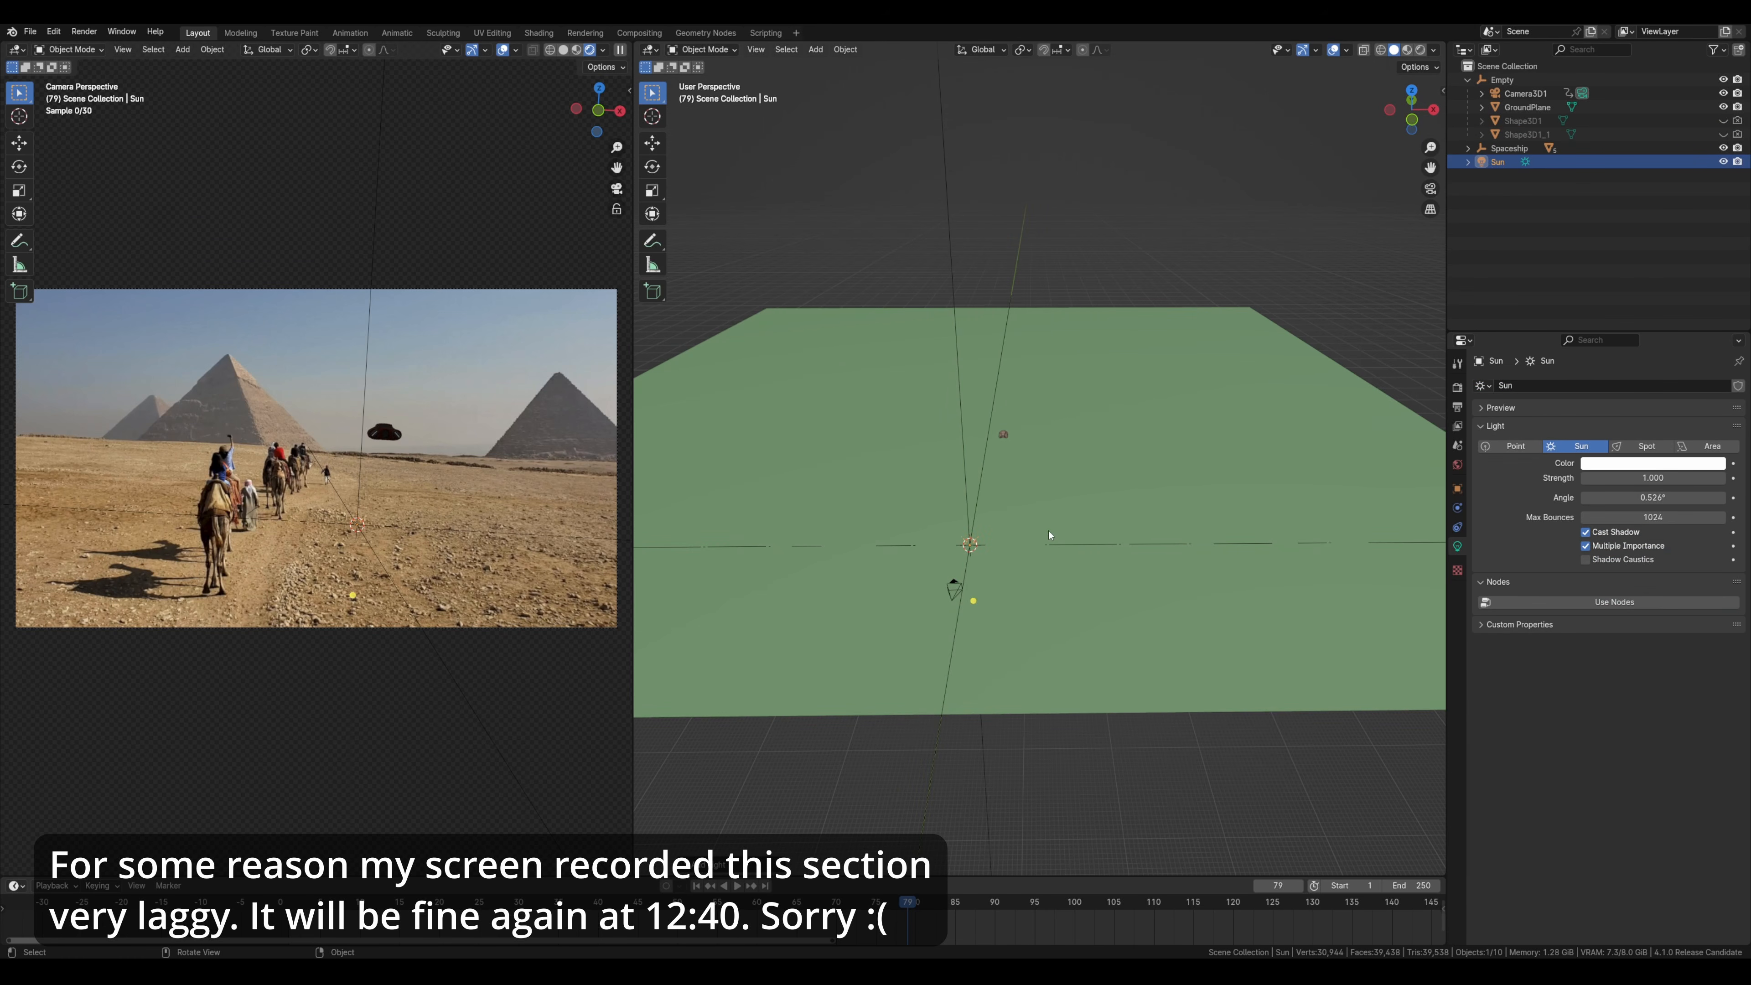
{"action": "left_click_drag", "start_coordinate": [1048, 529], "coordinate": [1055, 454]}
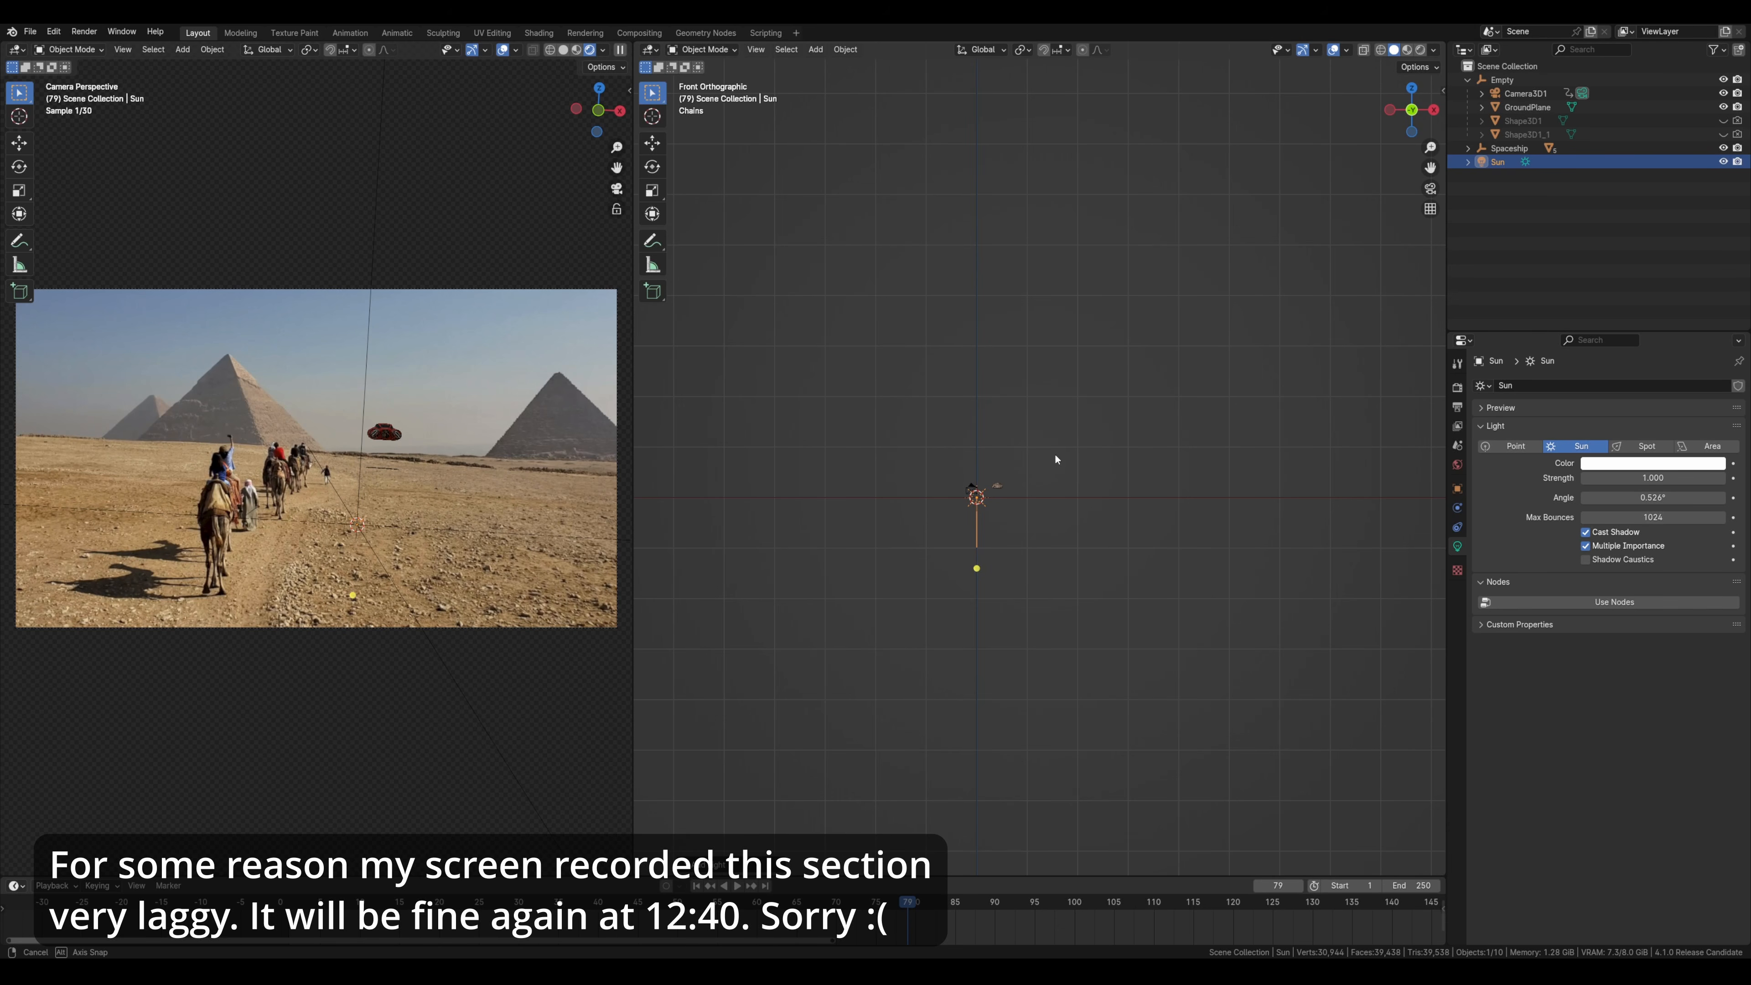
{"action": "key", "text": "g"}
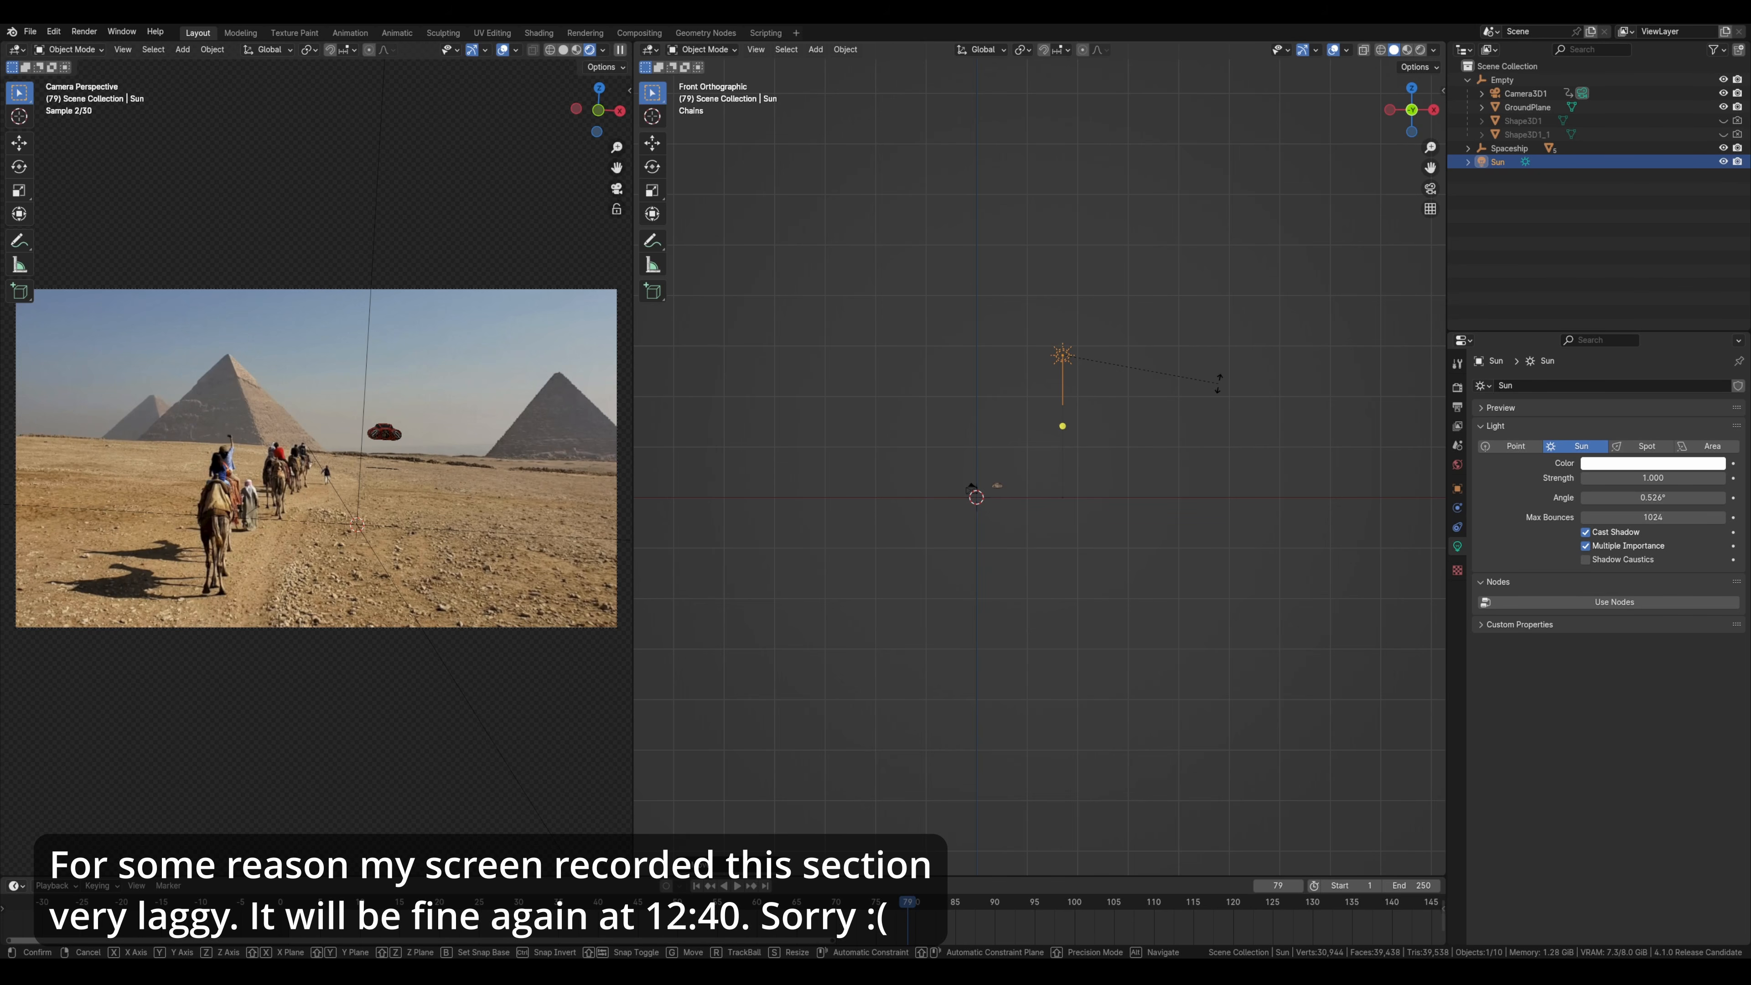
{"action": "left_click", "coordinate": [1036, 483]}
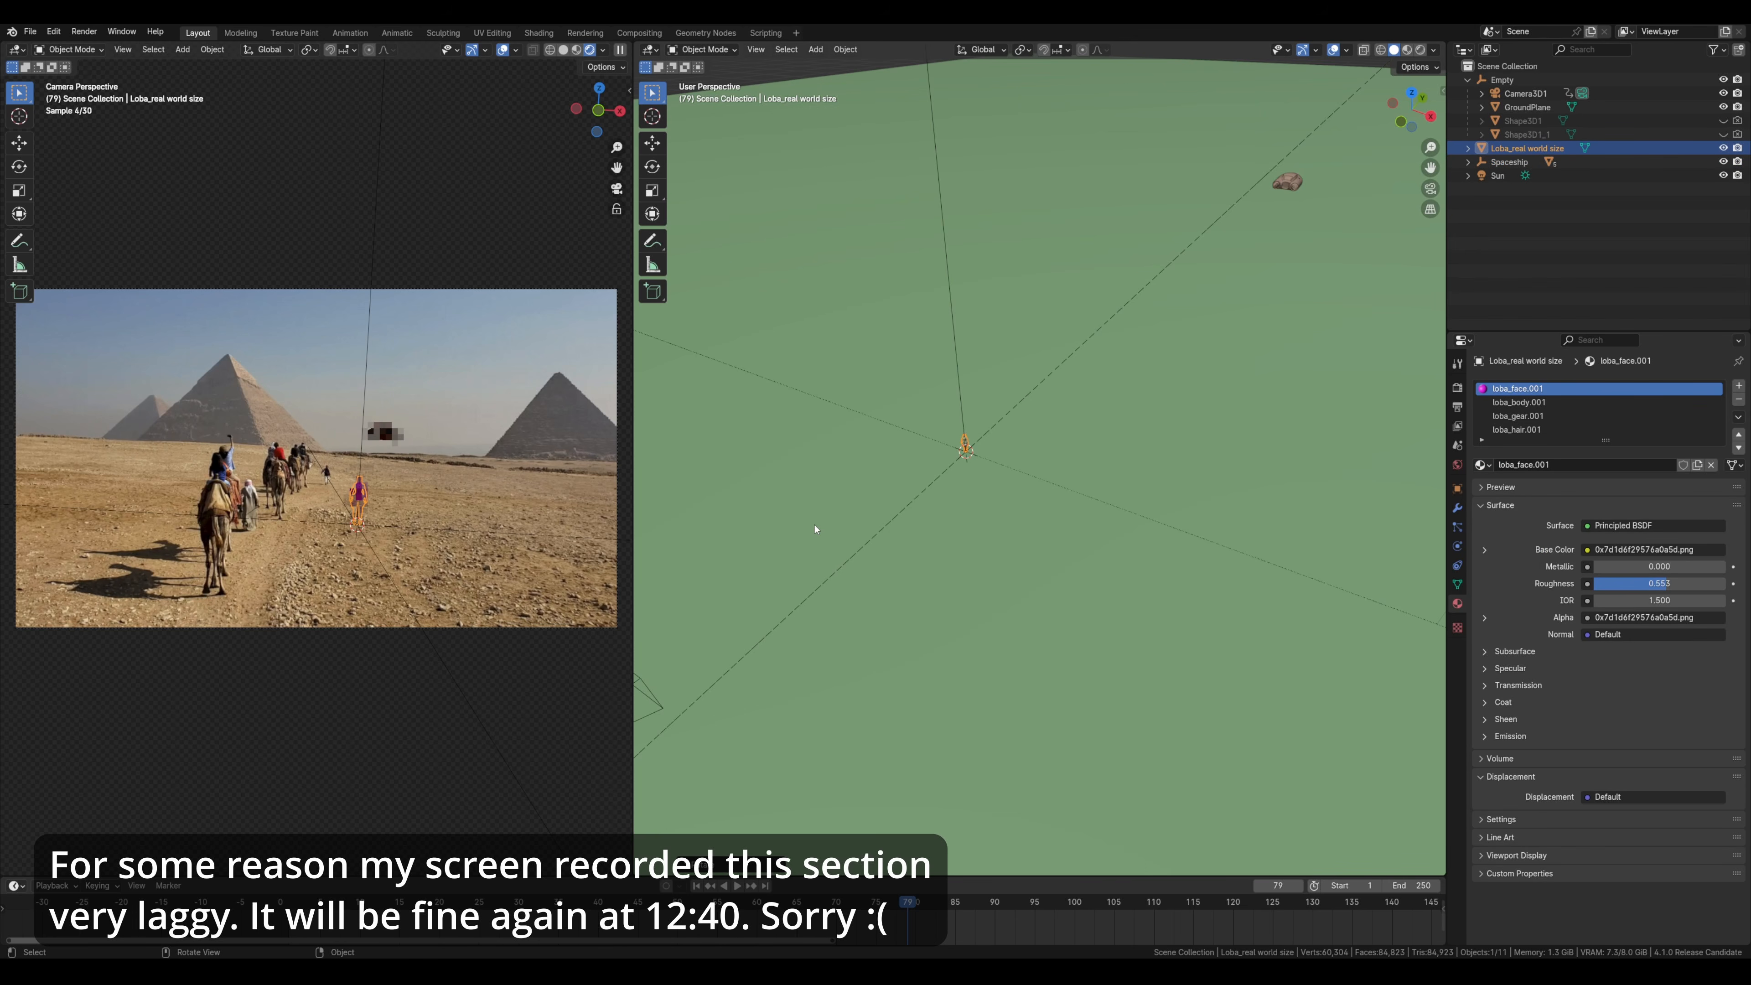
- Move the Loba_real world size figure horizontally across the ground toward the camera, beside the camels' path
{"action": "scroll", "coordinate": [956, 432], "scroll_direction": "up", "scroll_amount": 1}
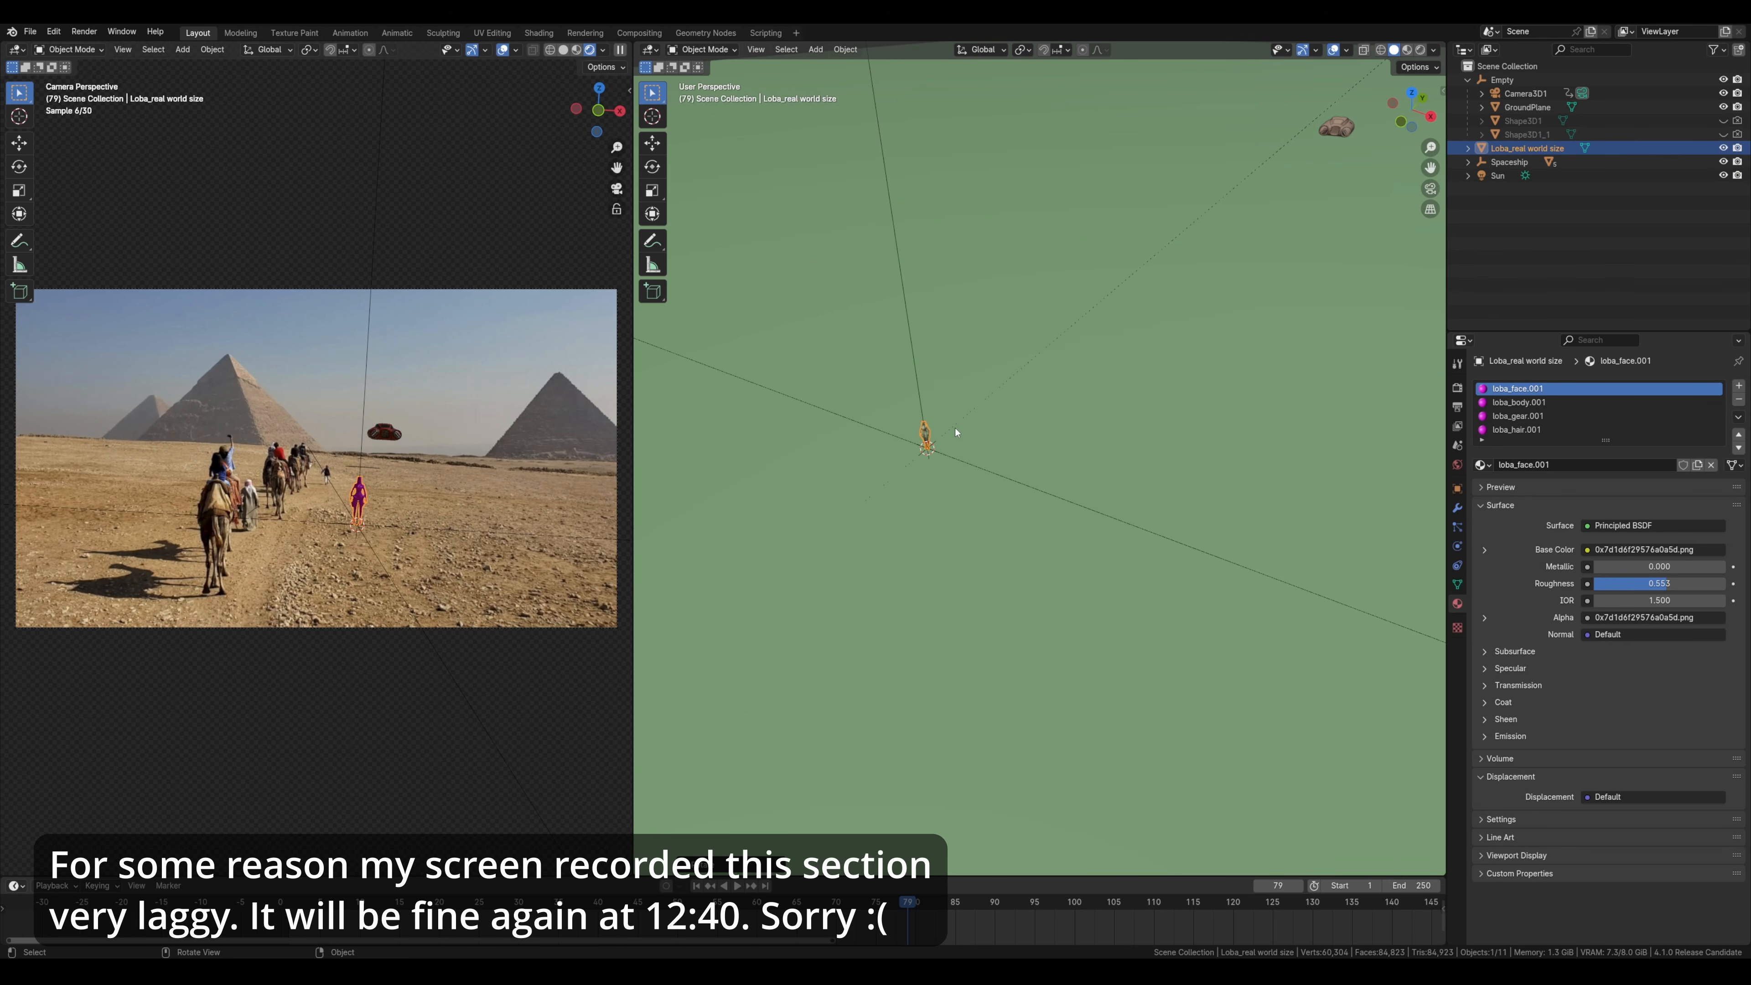
{"action": "key", "text": "g"}
{"action": "key", "text": "shift+z"}
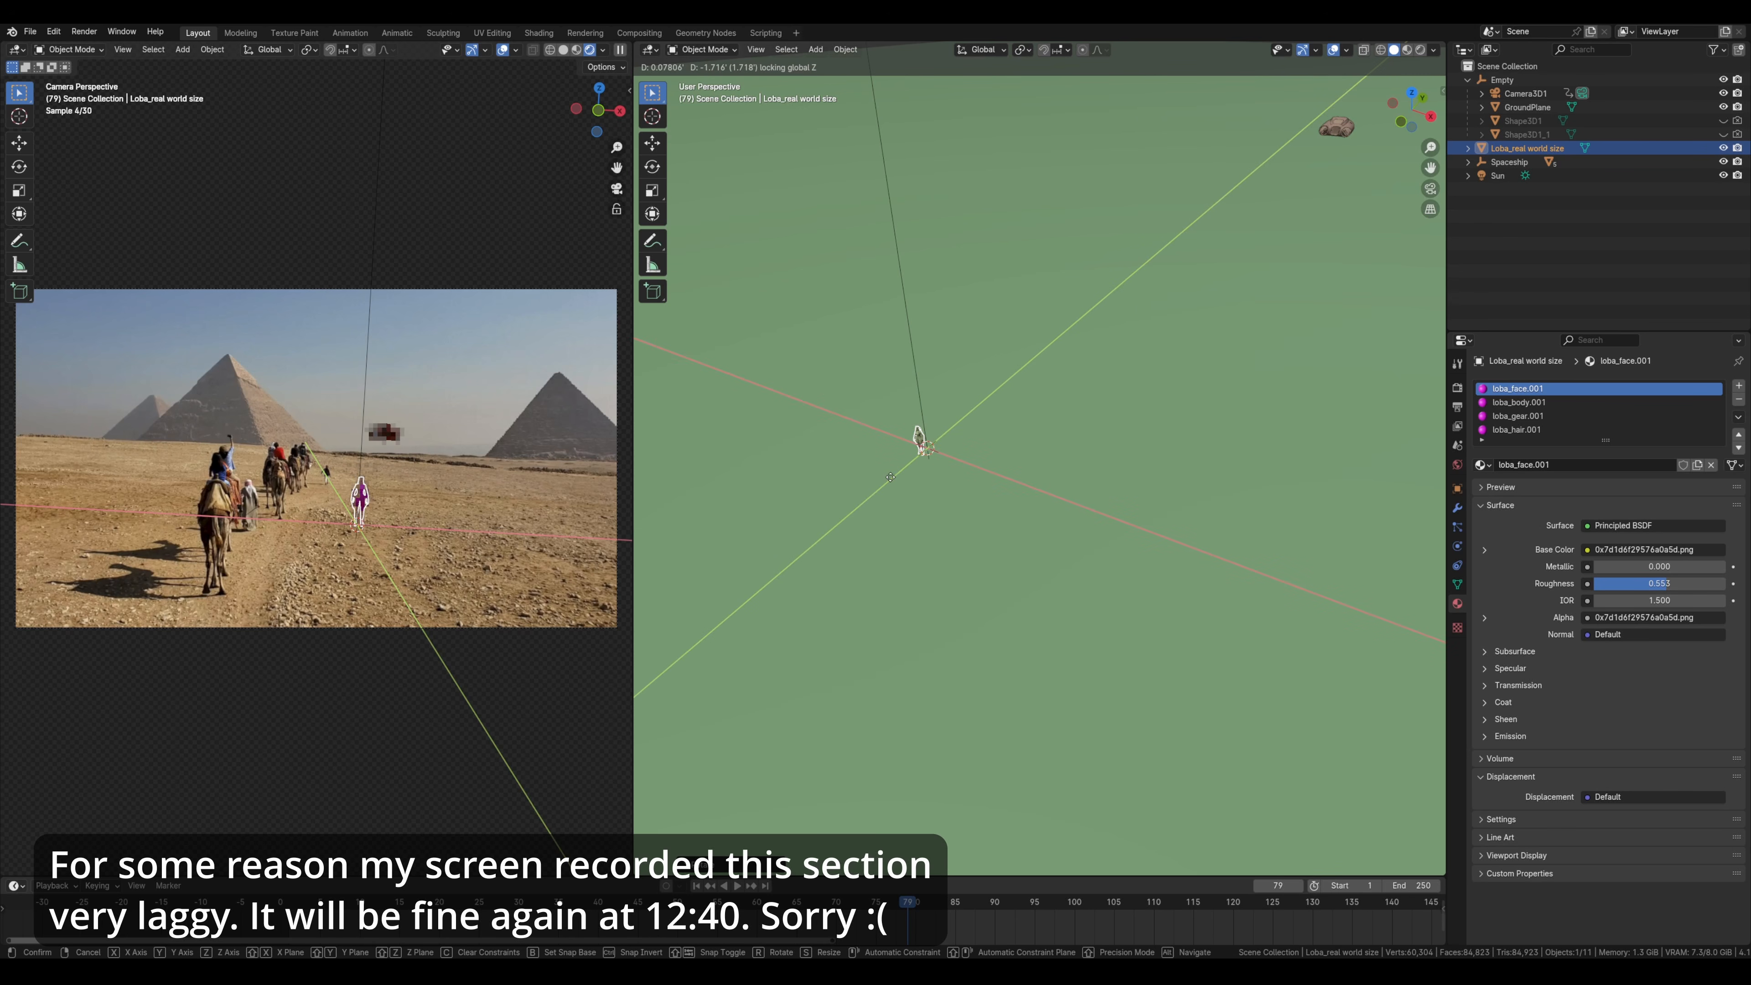
{"action": "left_click", "coordinate": [1317, 749]}
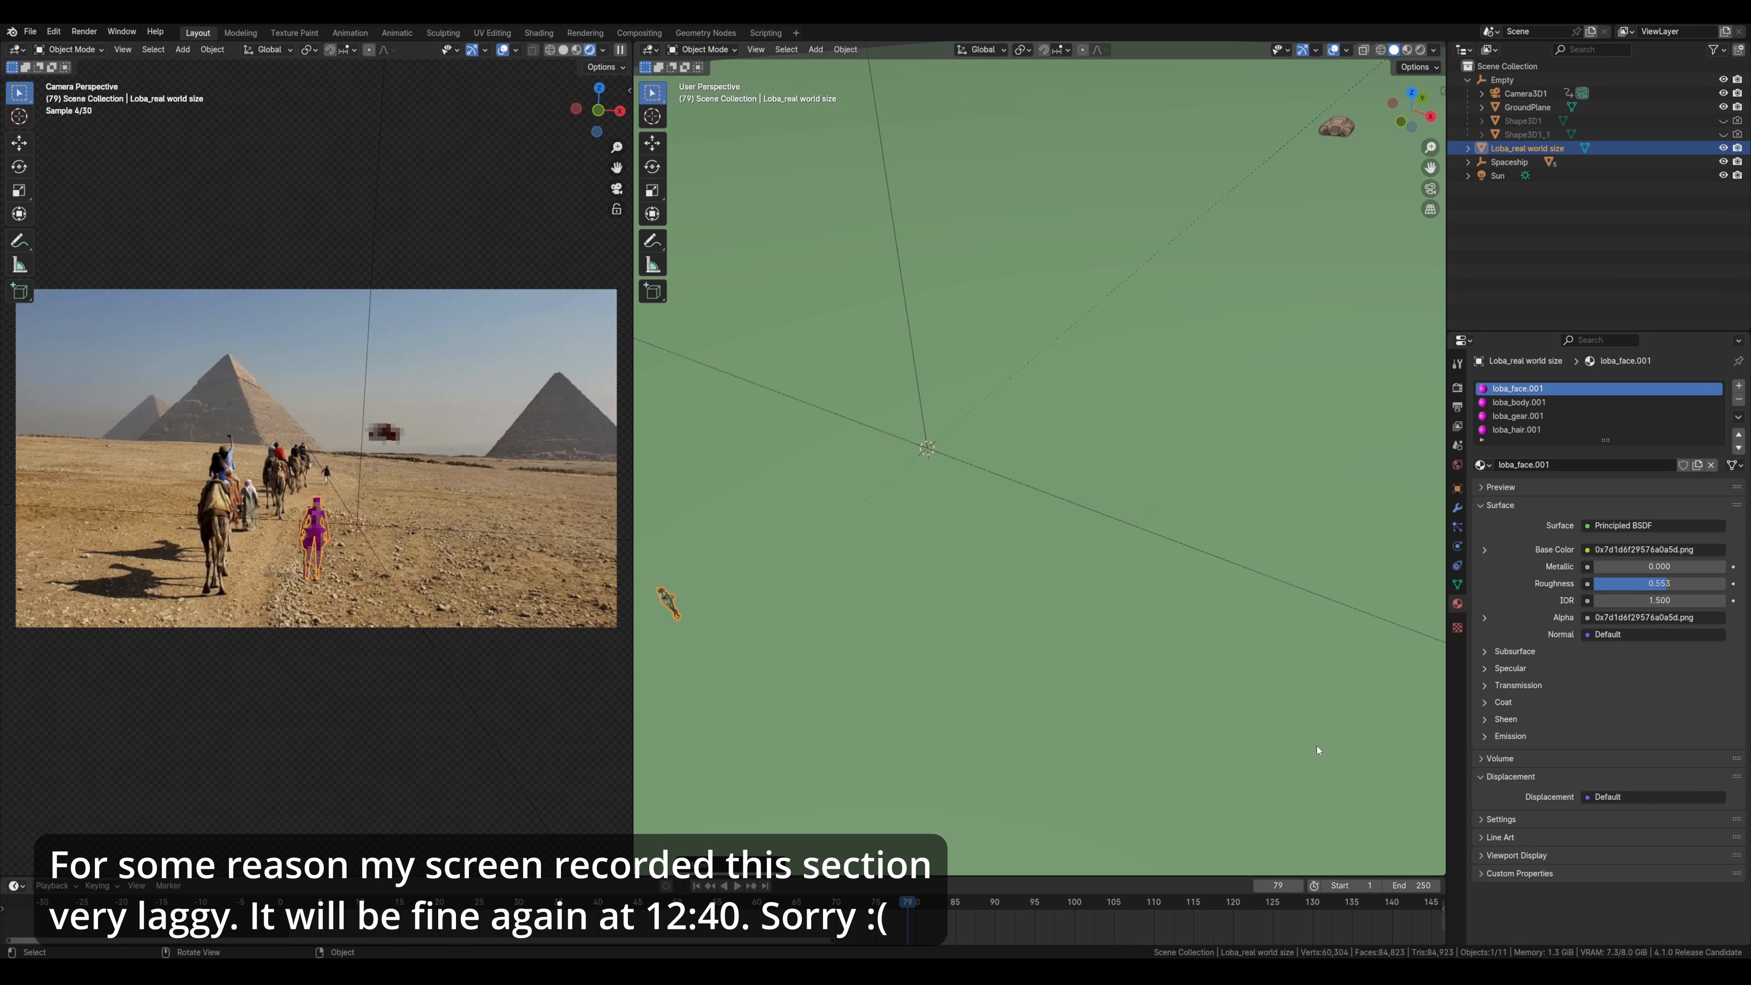
- Rotate the Sun in front view so its light slants down to the left
{"action": "key", "text": "r"}
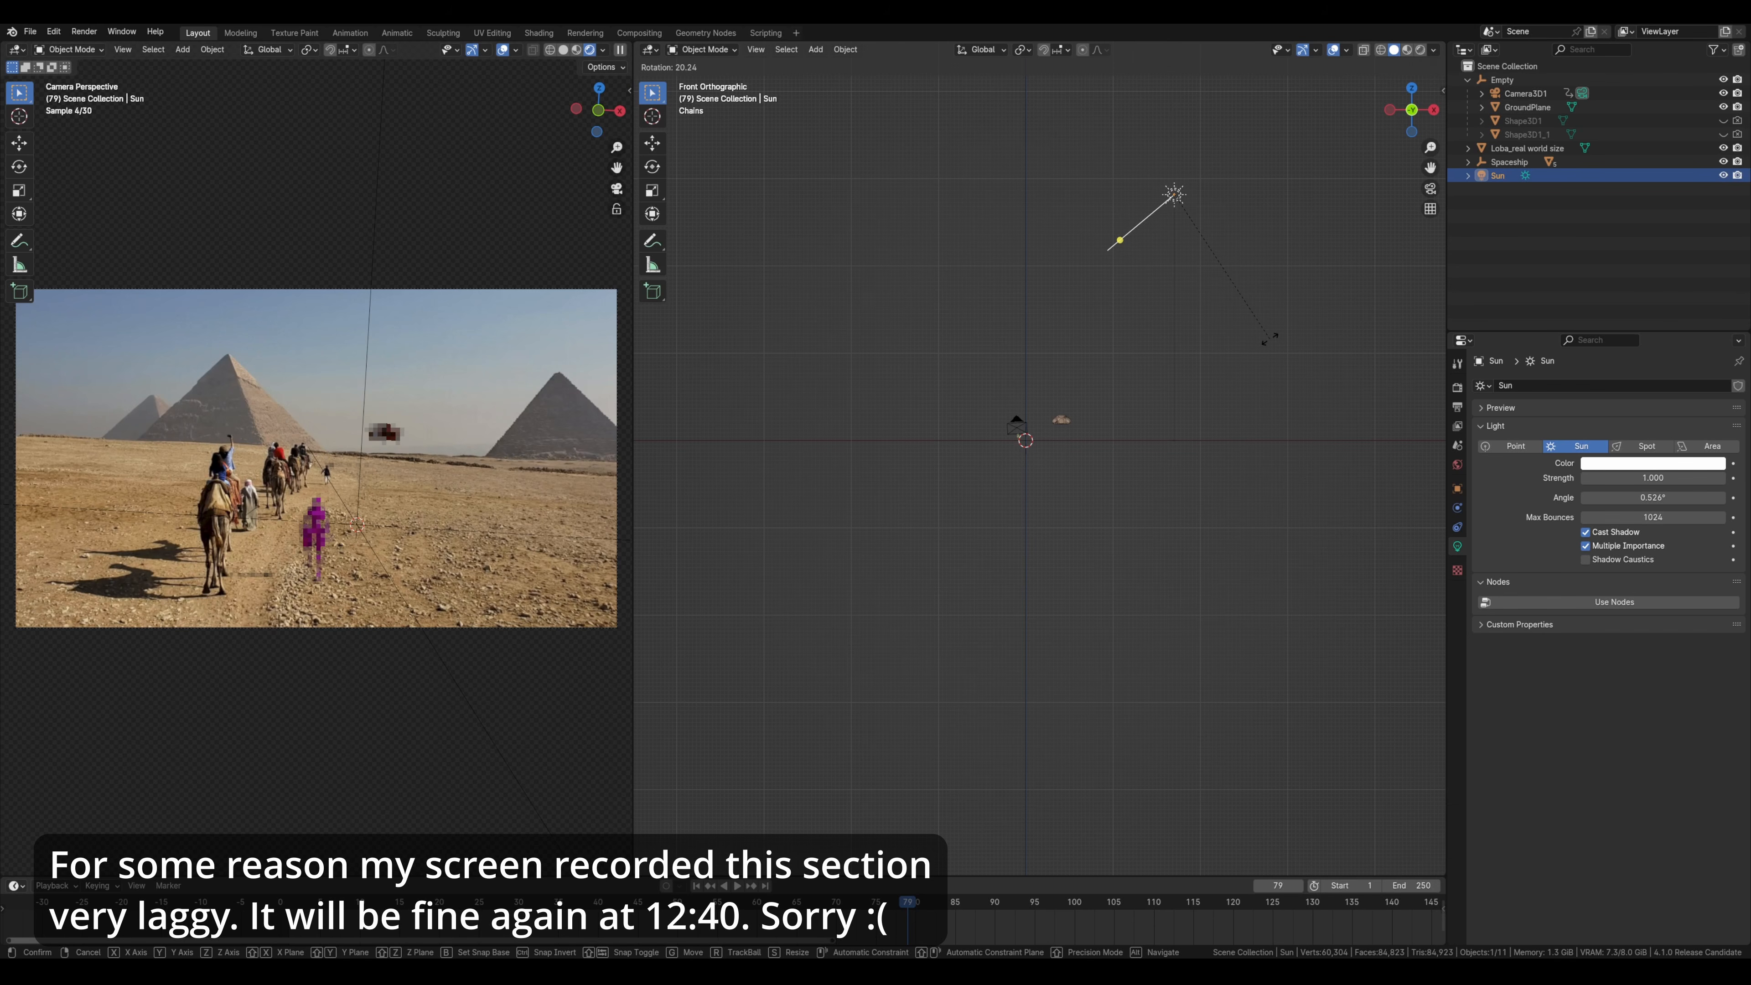
{"action": "left_click", "coordinate": [1269, 338]}
{"action": "left_click_drag", "start_coordinate": [1269, 338], "coordinate": [1236, 388]}
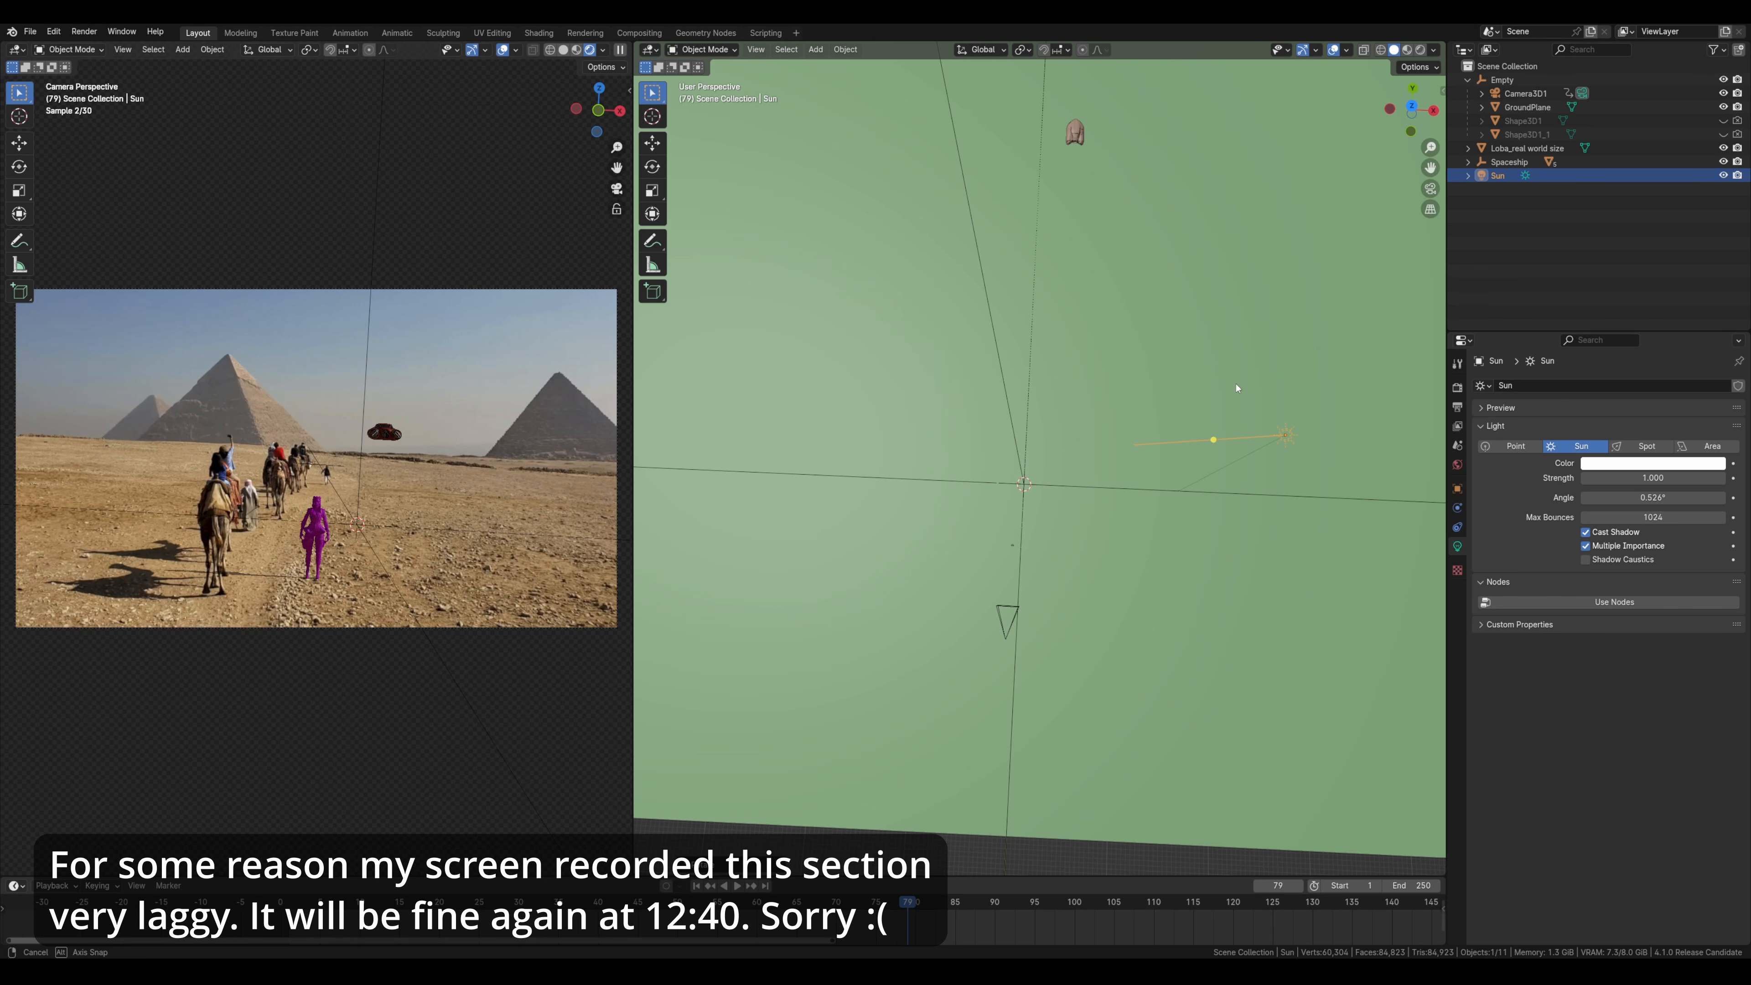
- Scale the Spaceship up uniformly by a factor of about 3.9
{"action": "left_click_drag", "start_coordinate": [1236, 389], "coordinate": [444, 558]}
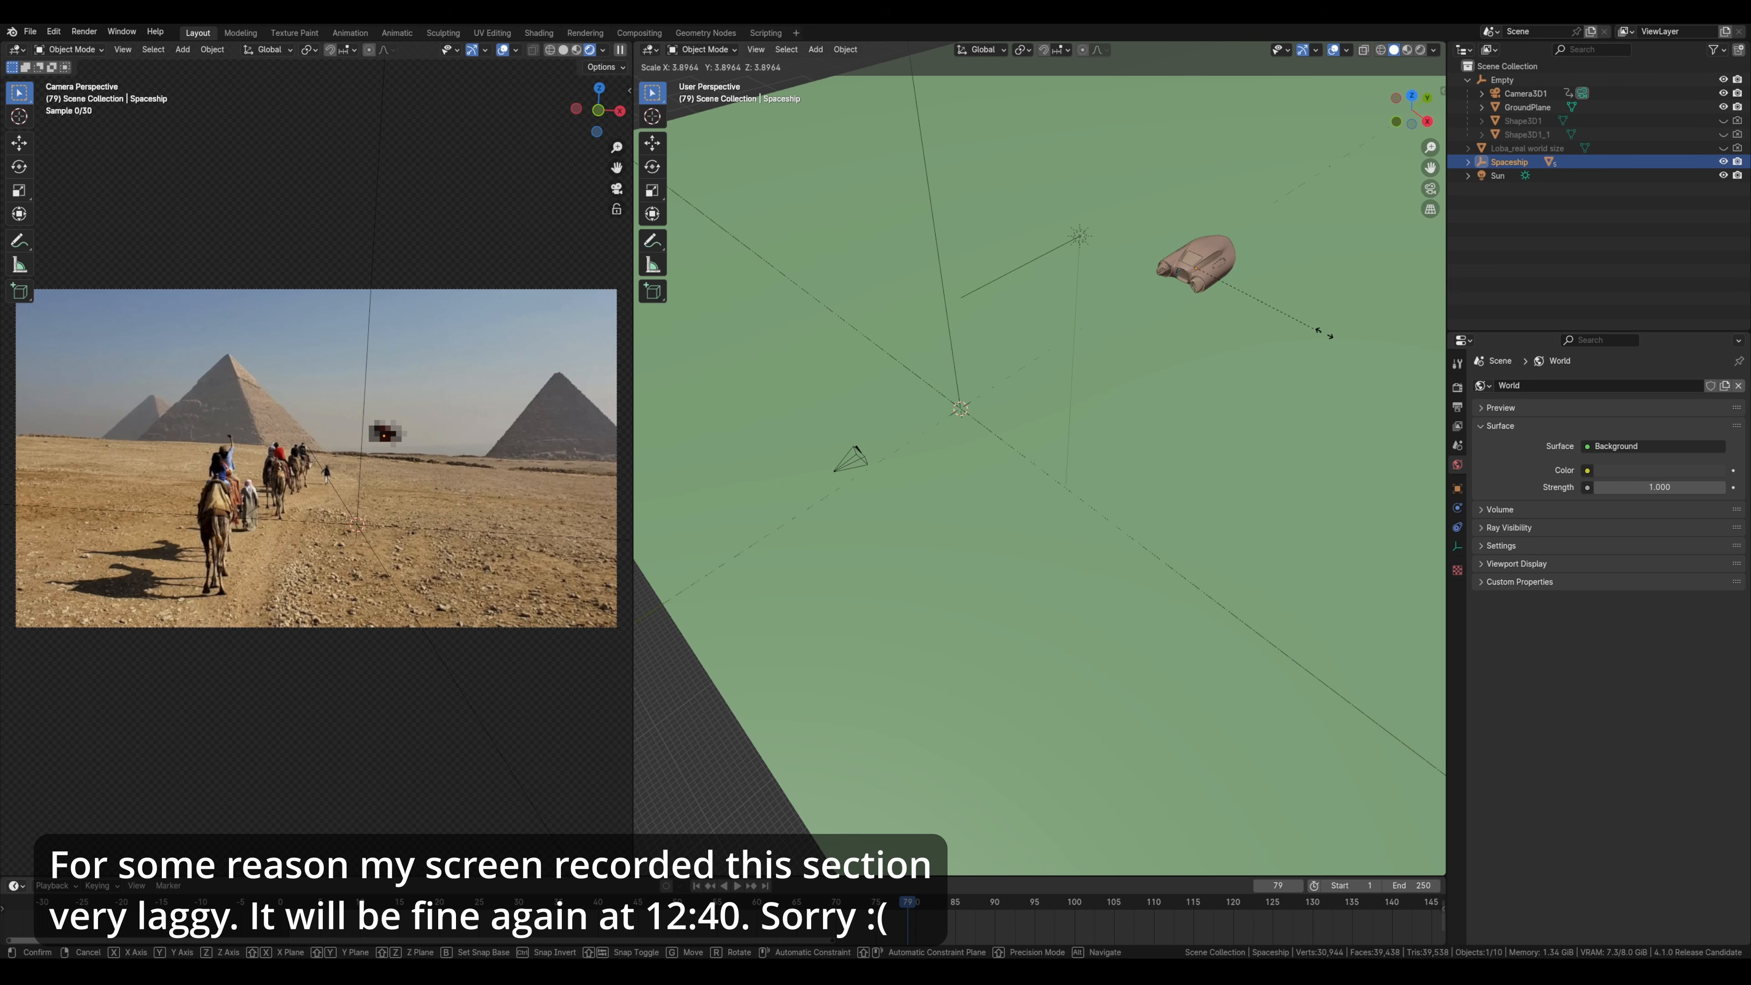
{"action": "left_click", "coordinate": [1323, 333]}
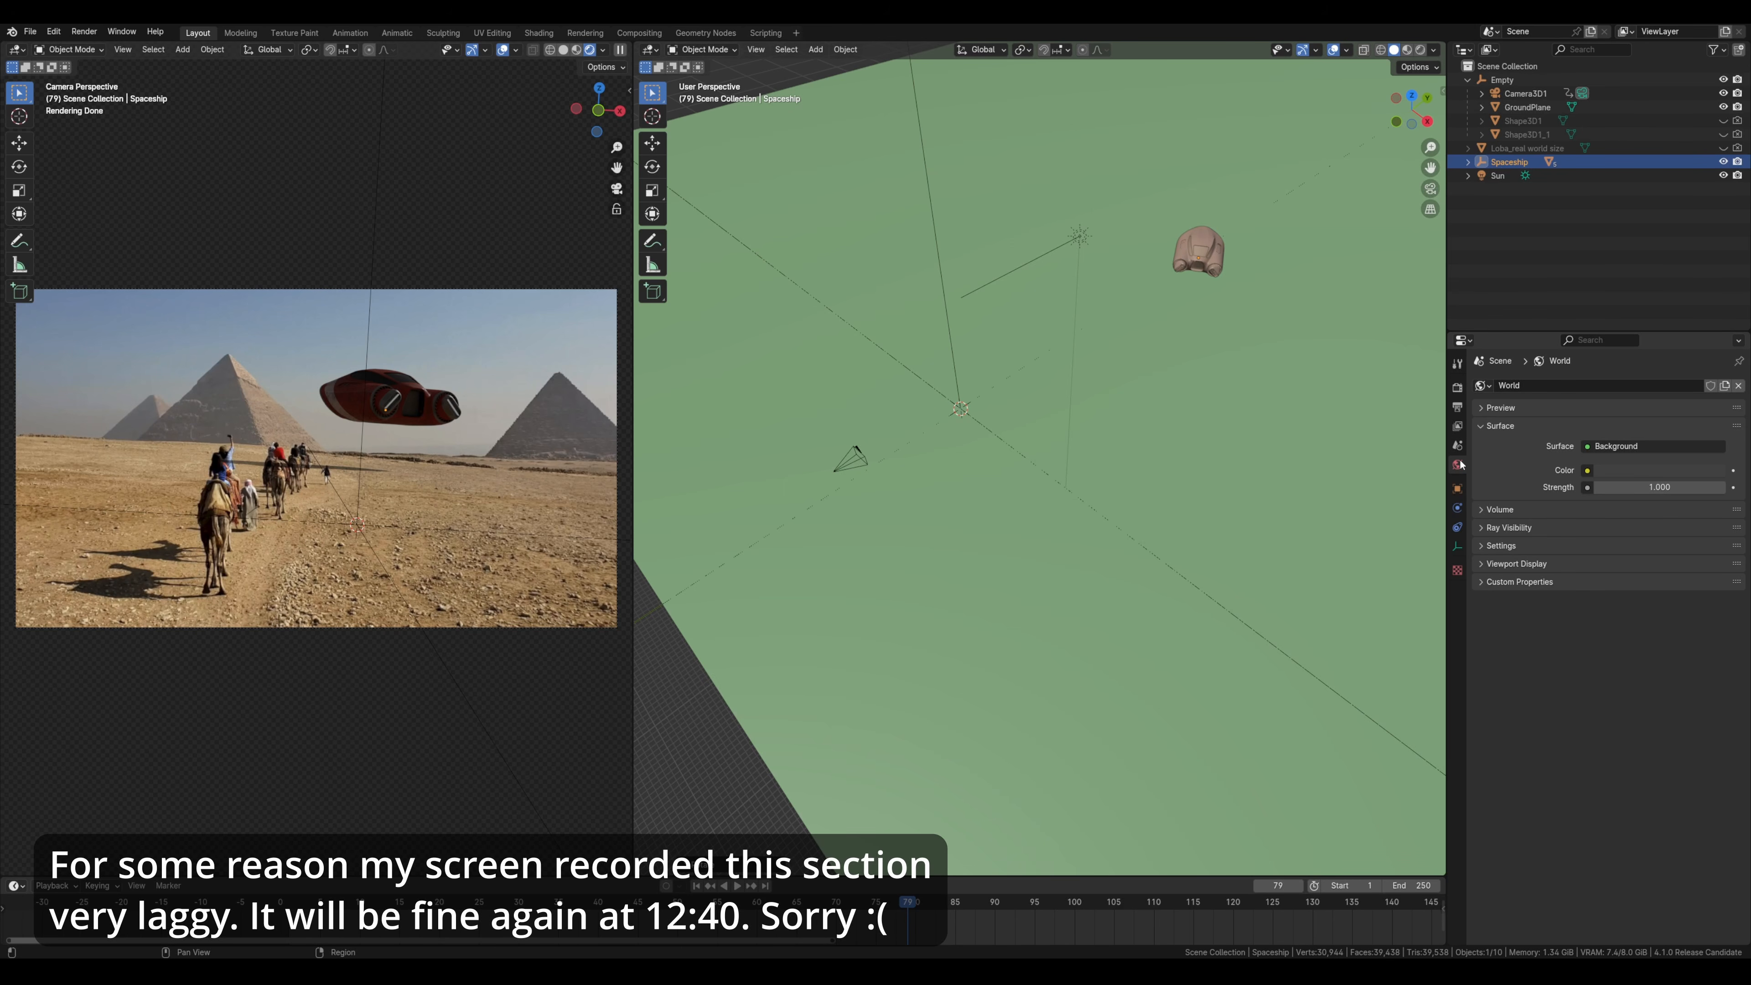
- Use an Environment Texture as the world color and load the goegap_4k.exr image into it
{"action": "left_click", "coordinate": [1586, 470]}
{"action": "left_click", "coordinate": [1685, 487]}
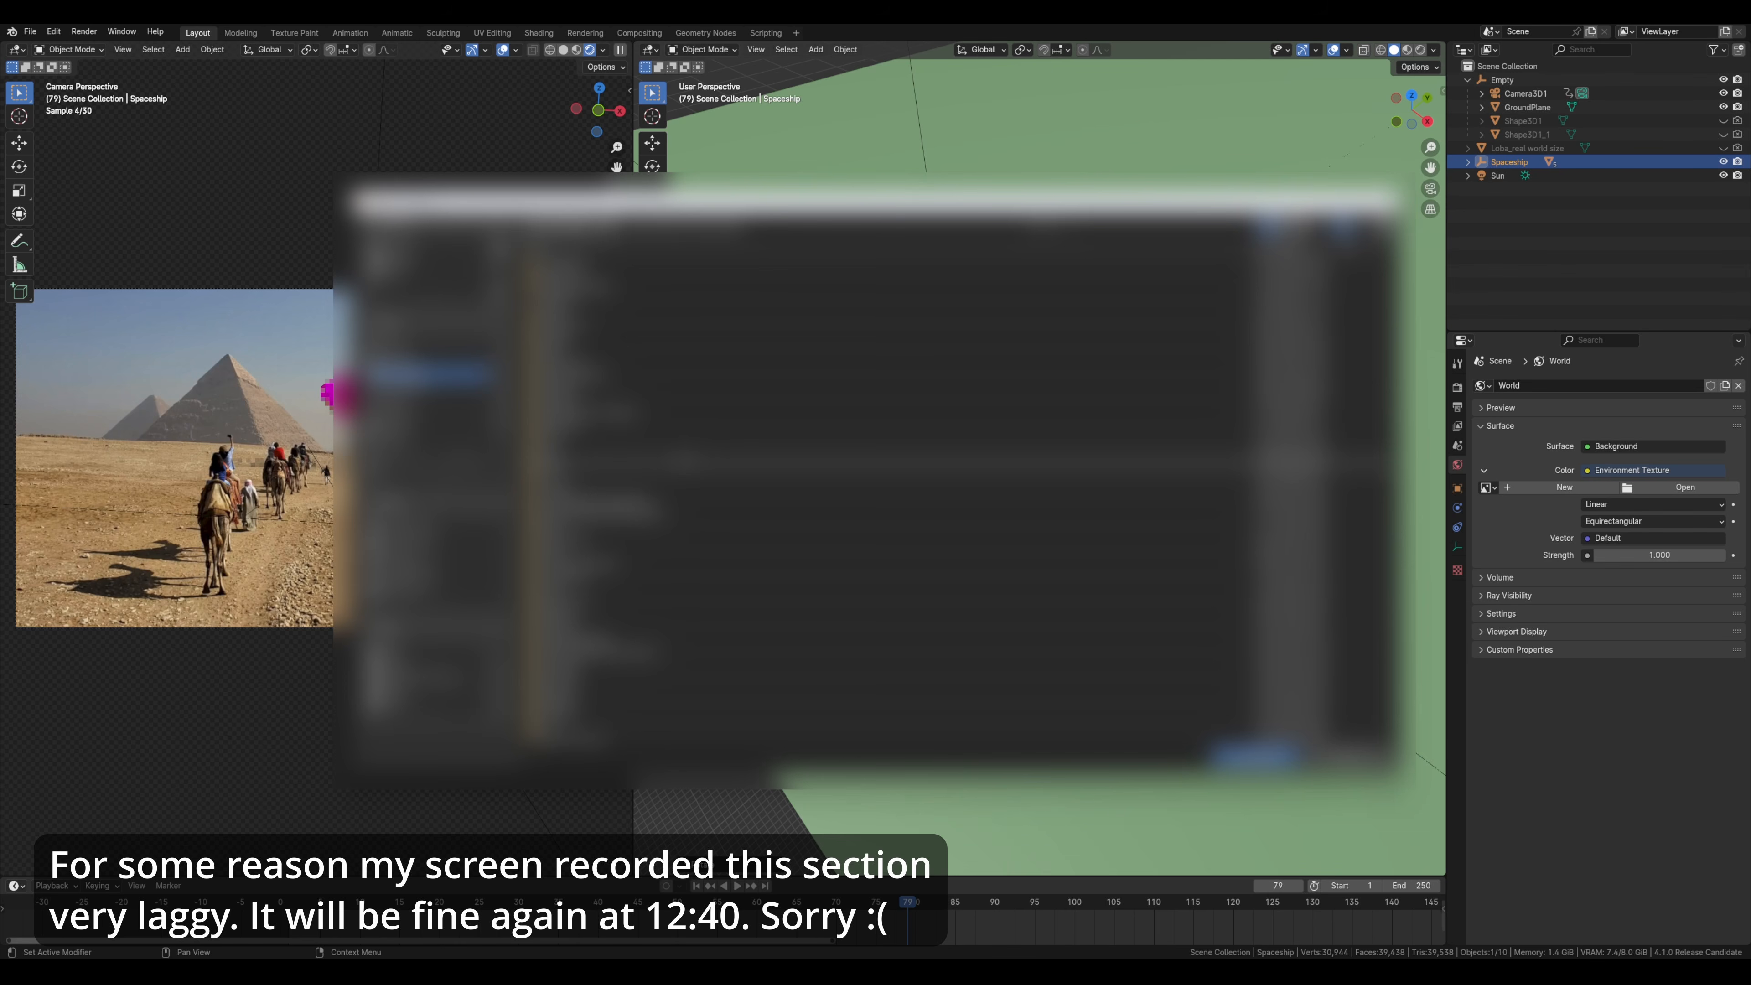
{"action": "left_click", "coordinate": [427, 271]}
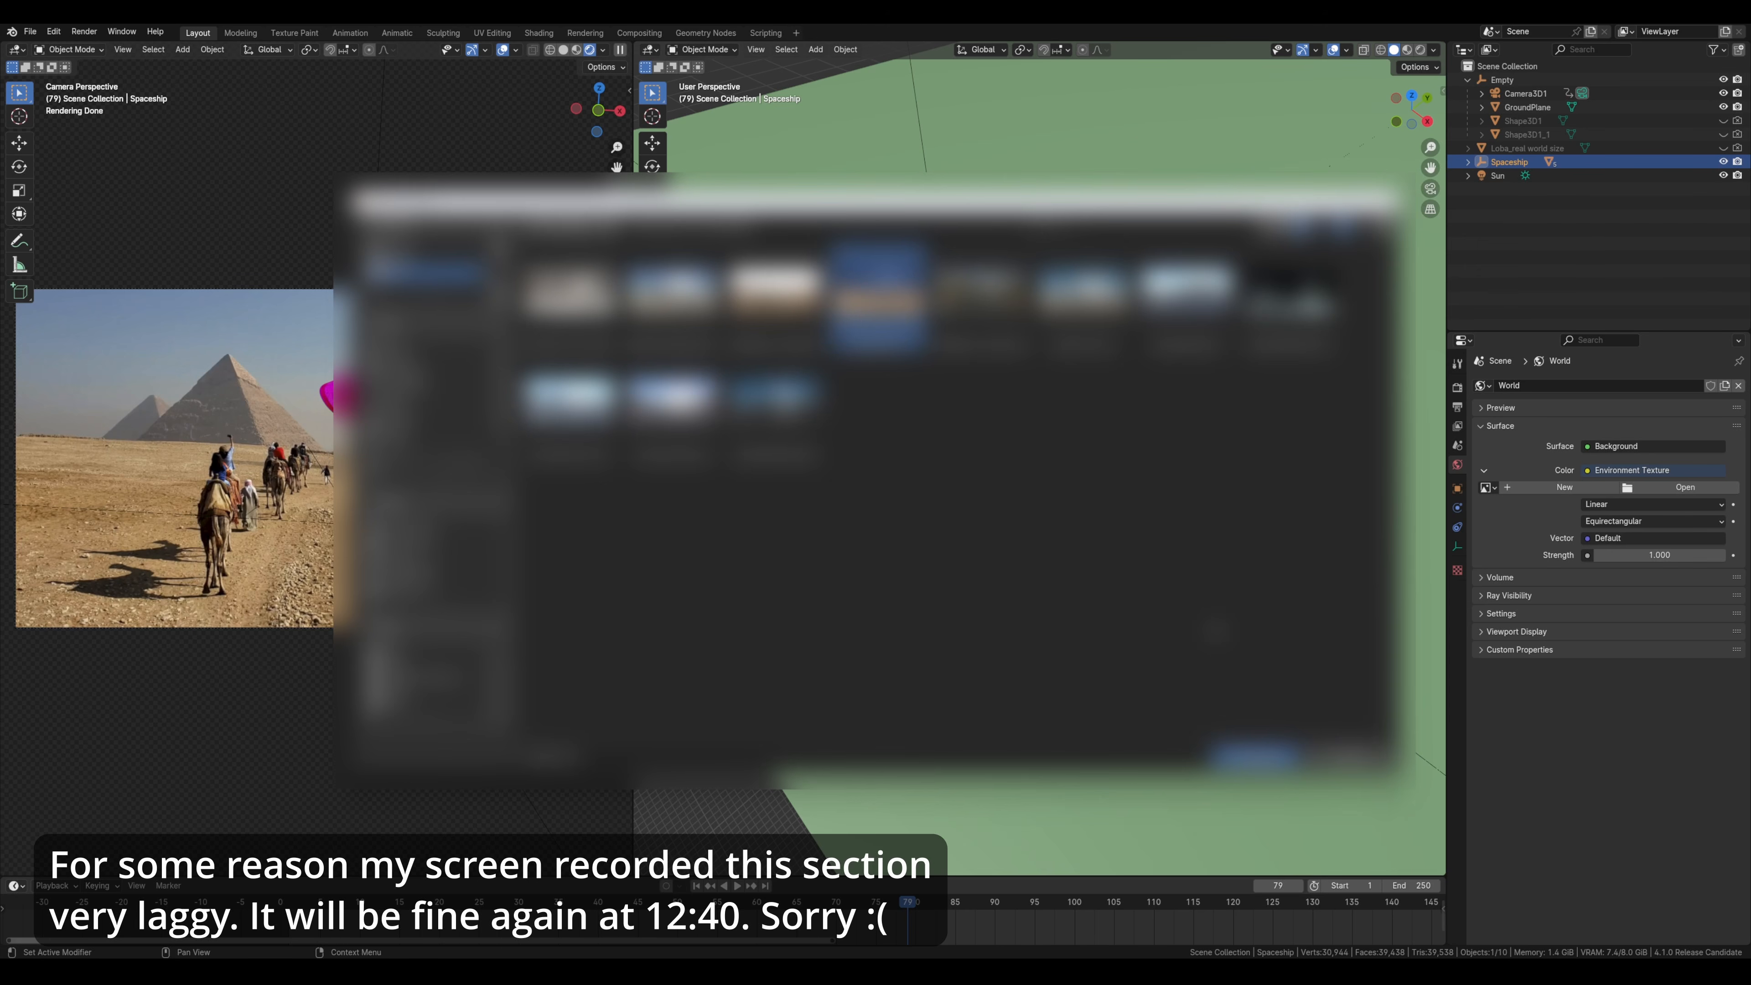
{"action": "left_click", "coordinate": [1253, 756]}
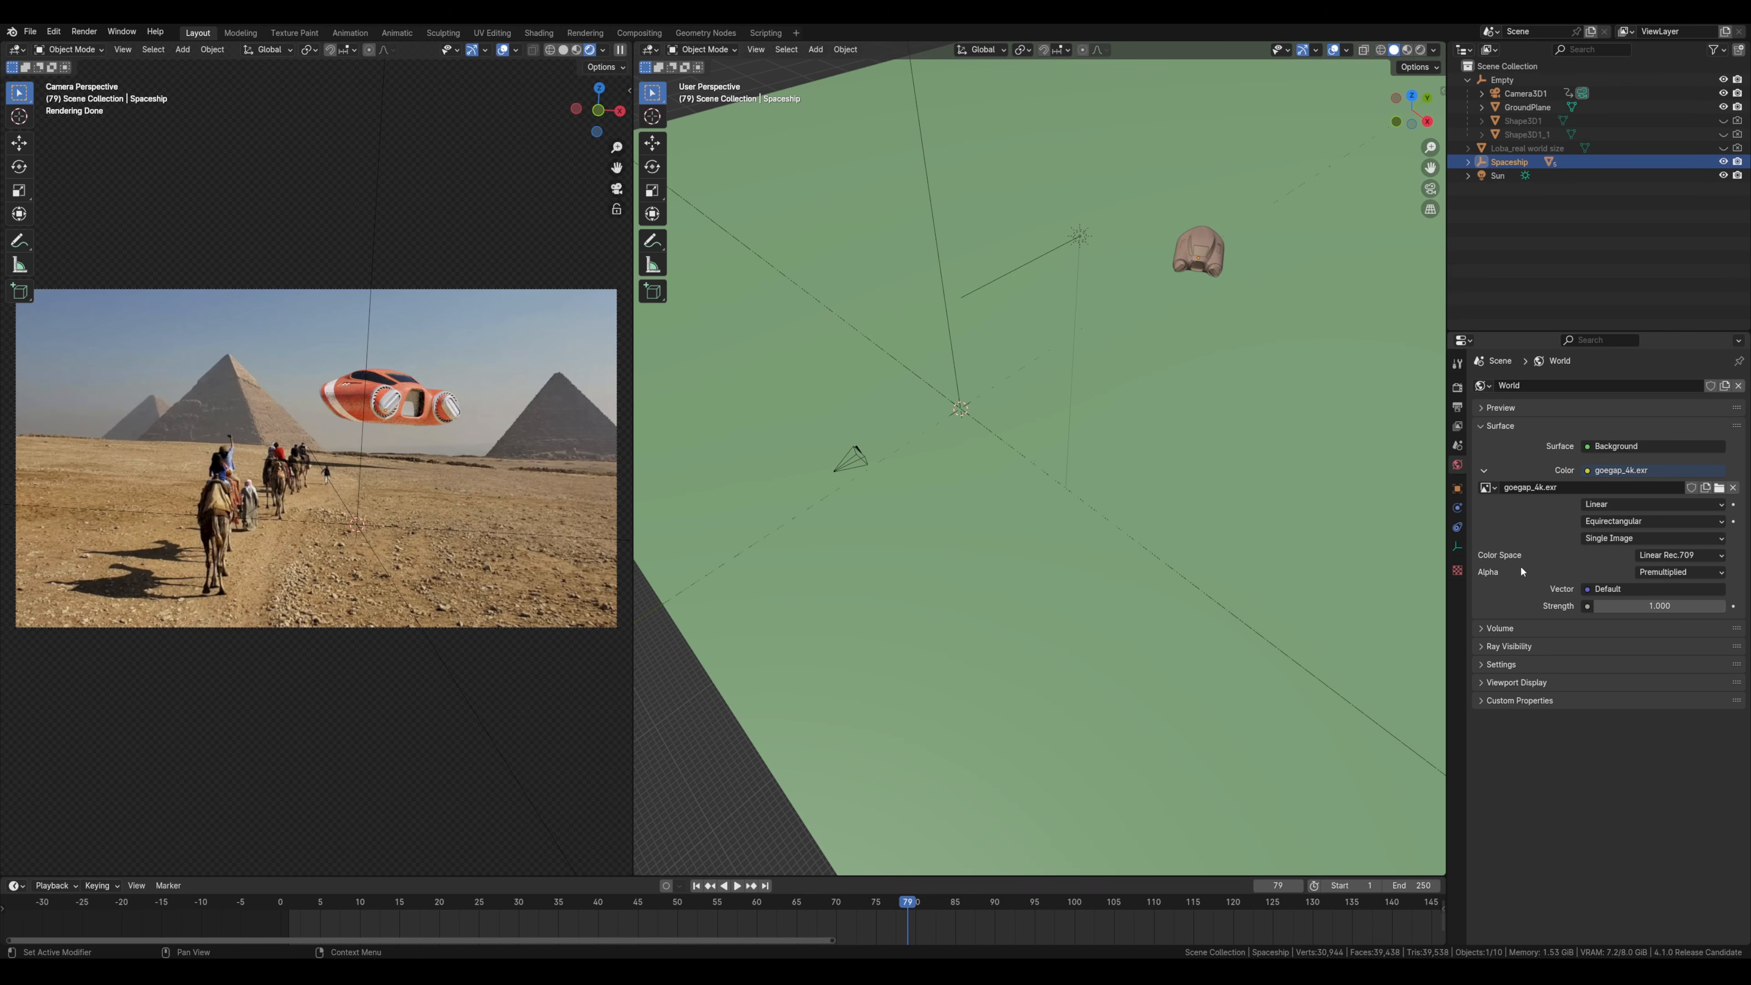
- Unhide the Loba_real world size figure and open the World shader nodes in a new Shader Editor area below the 3D viewport
{"action": "key", "text": "alt+h"}
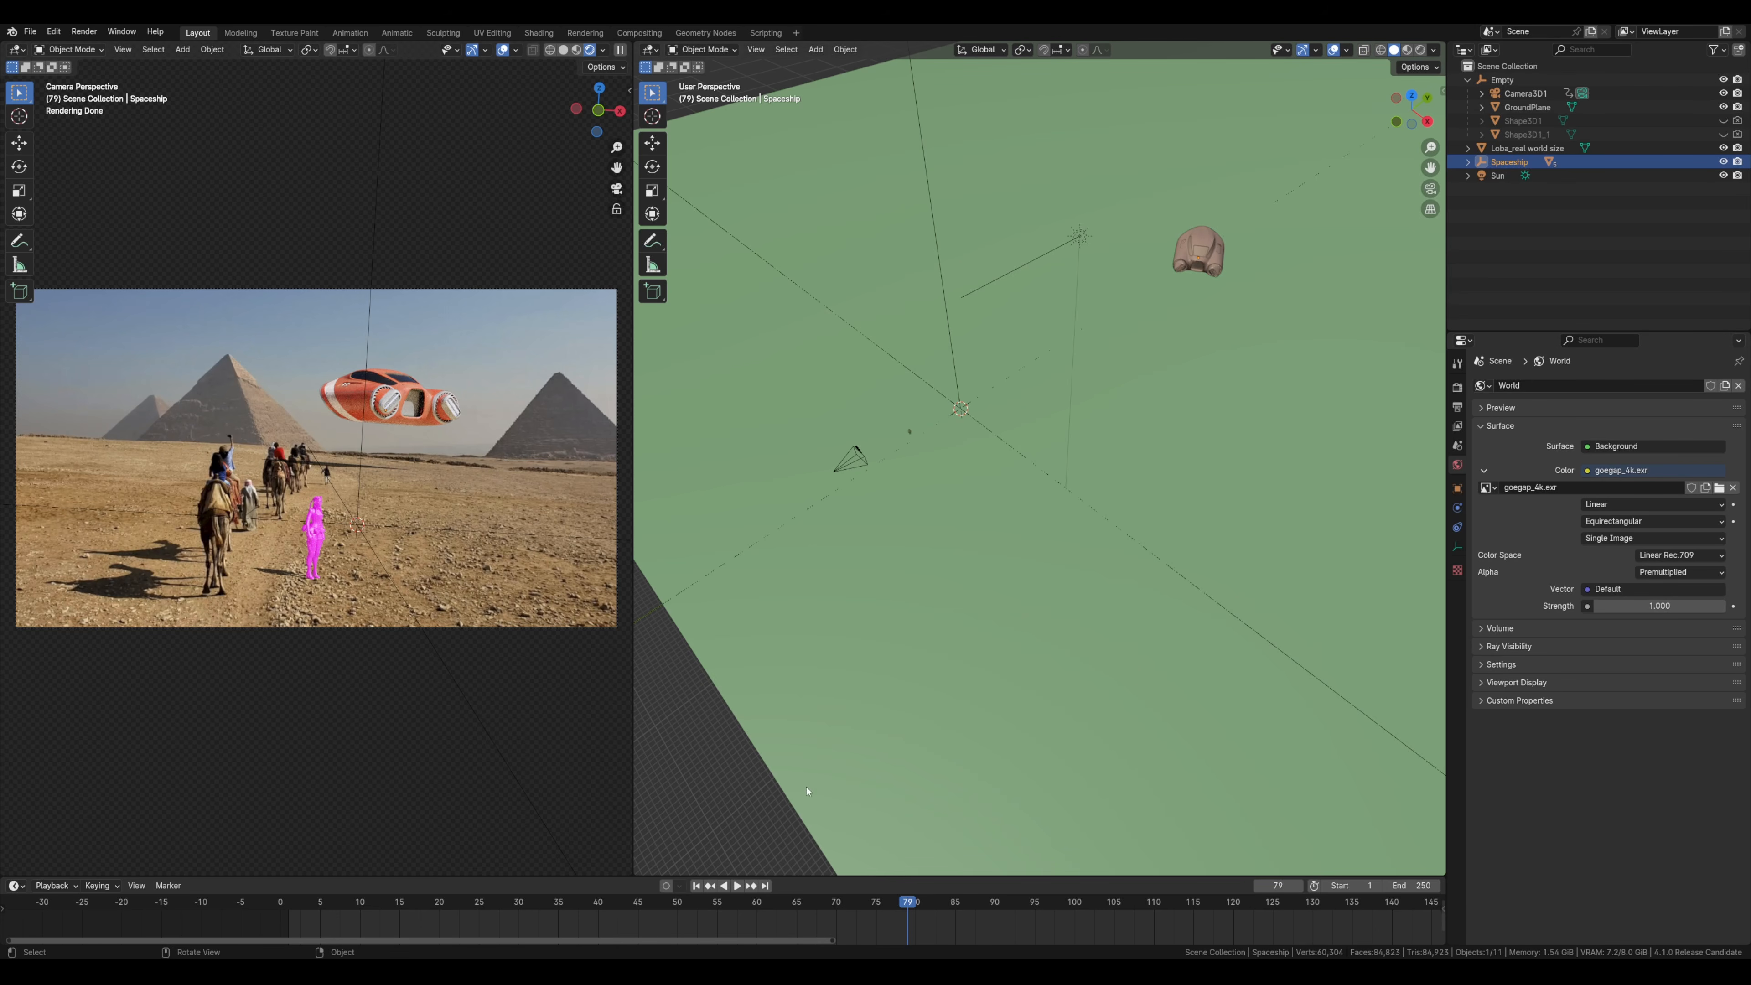
{"action": "left_click_drag", "start_coordinate": [635, 872], "coordinate": [737, 467]}
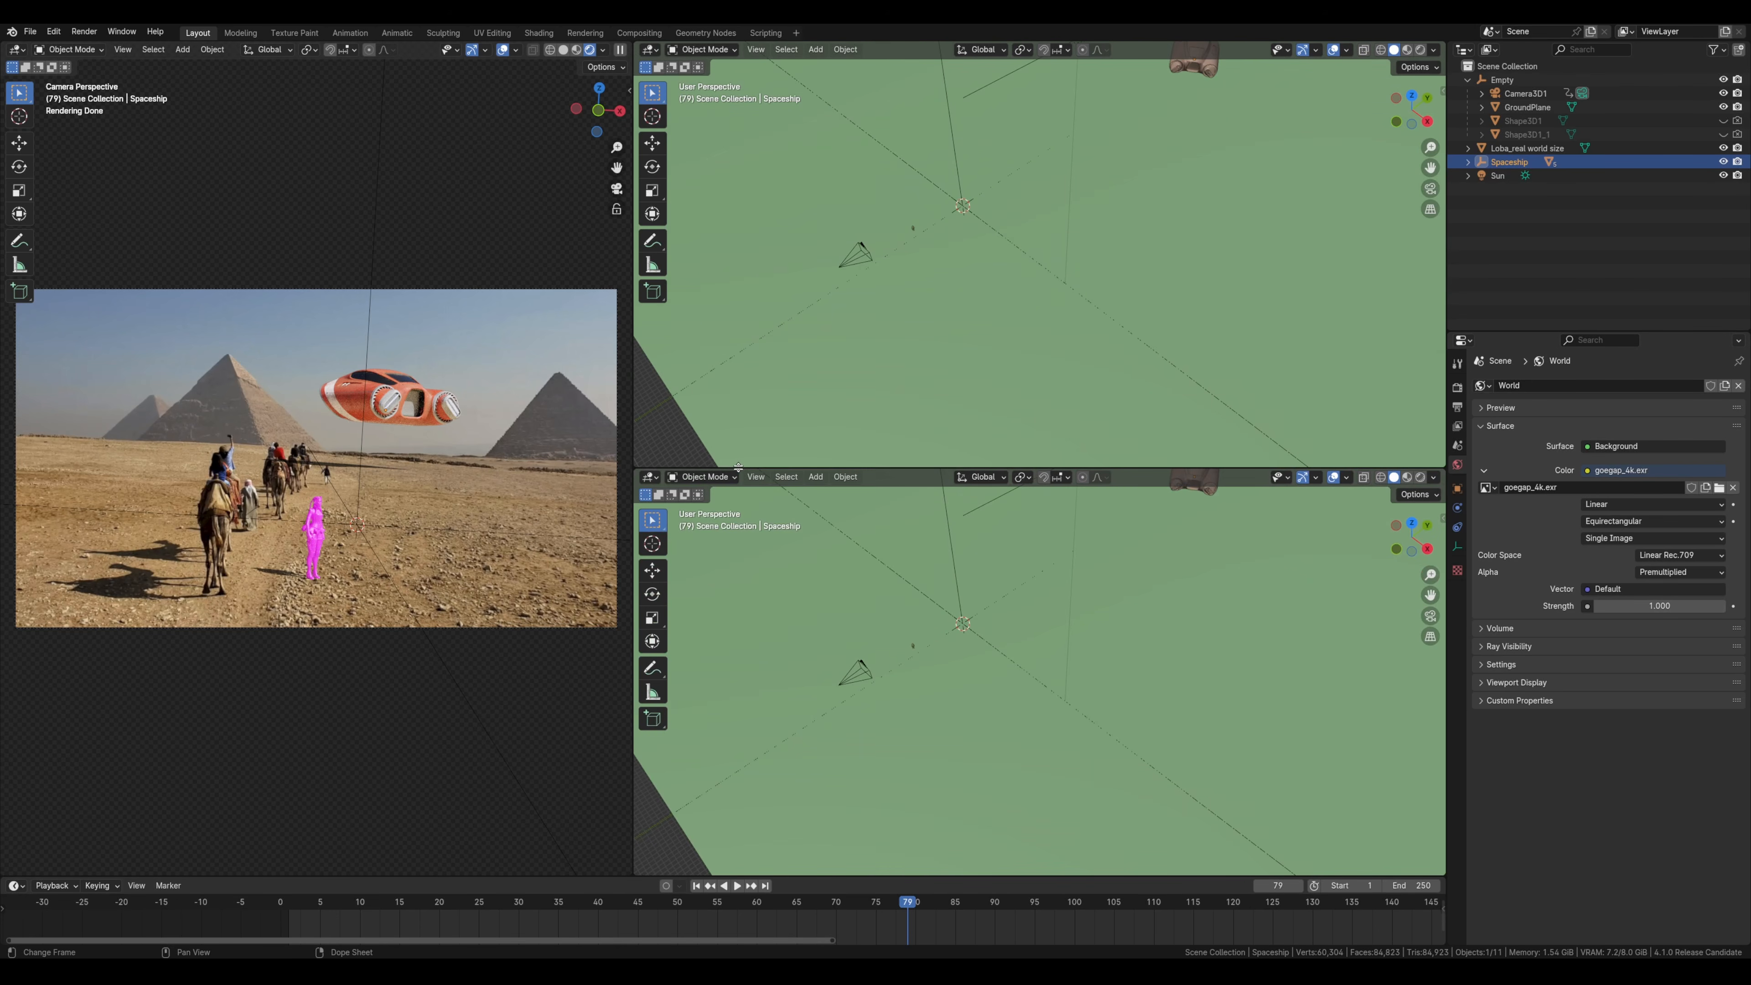
{"action": "left_click", "coordinate": [649, 477]}
{"action": "left_click", "coordinate": [733, 598]}
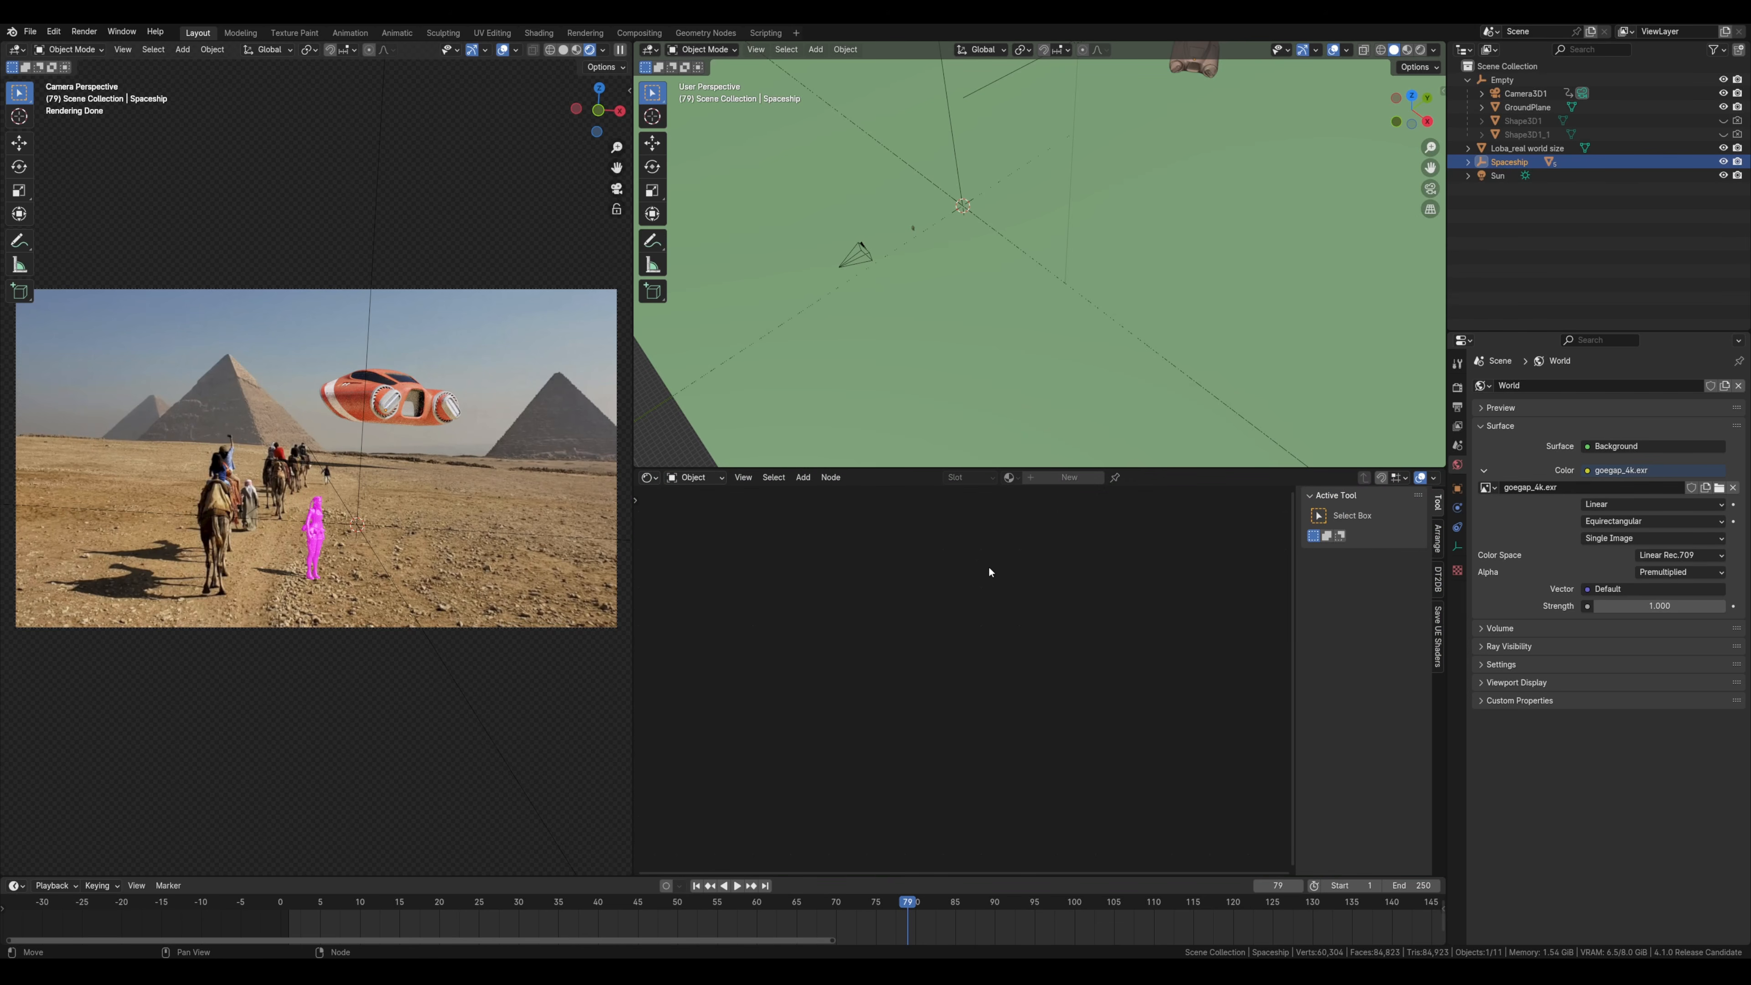
{"action": "left_click", "coordinate": [710, 477]}
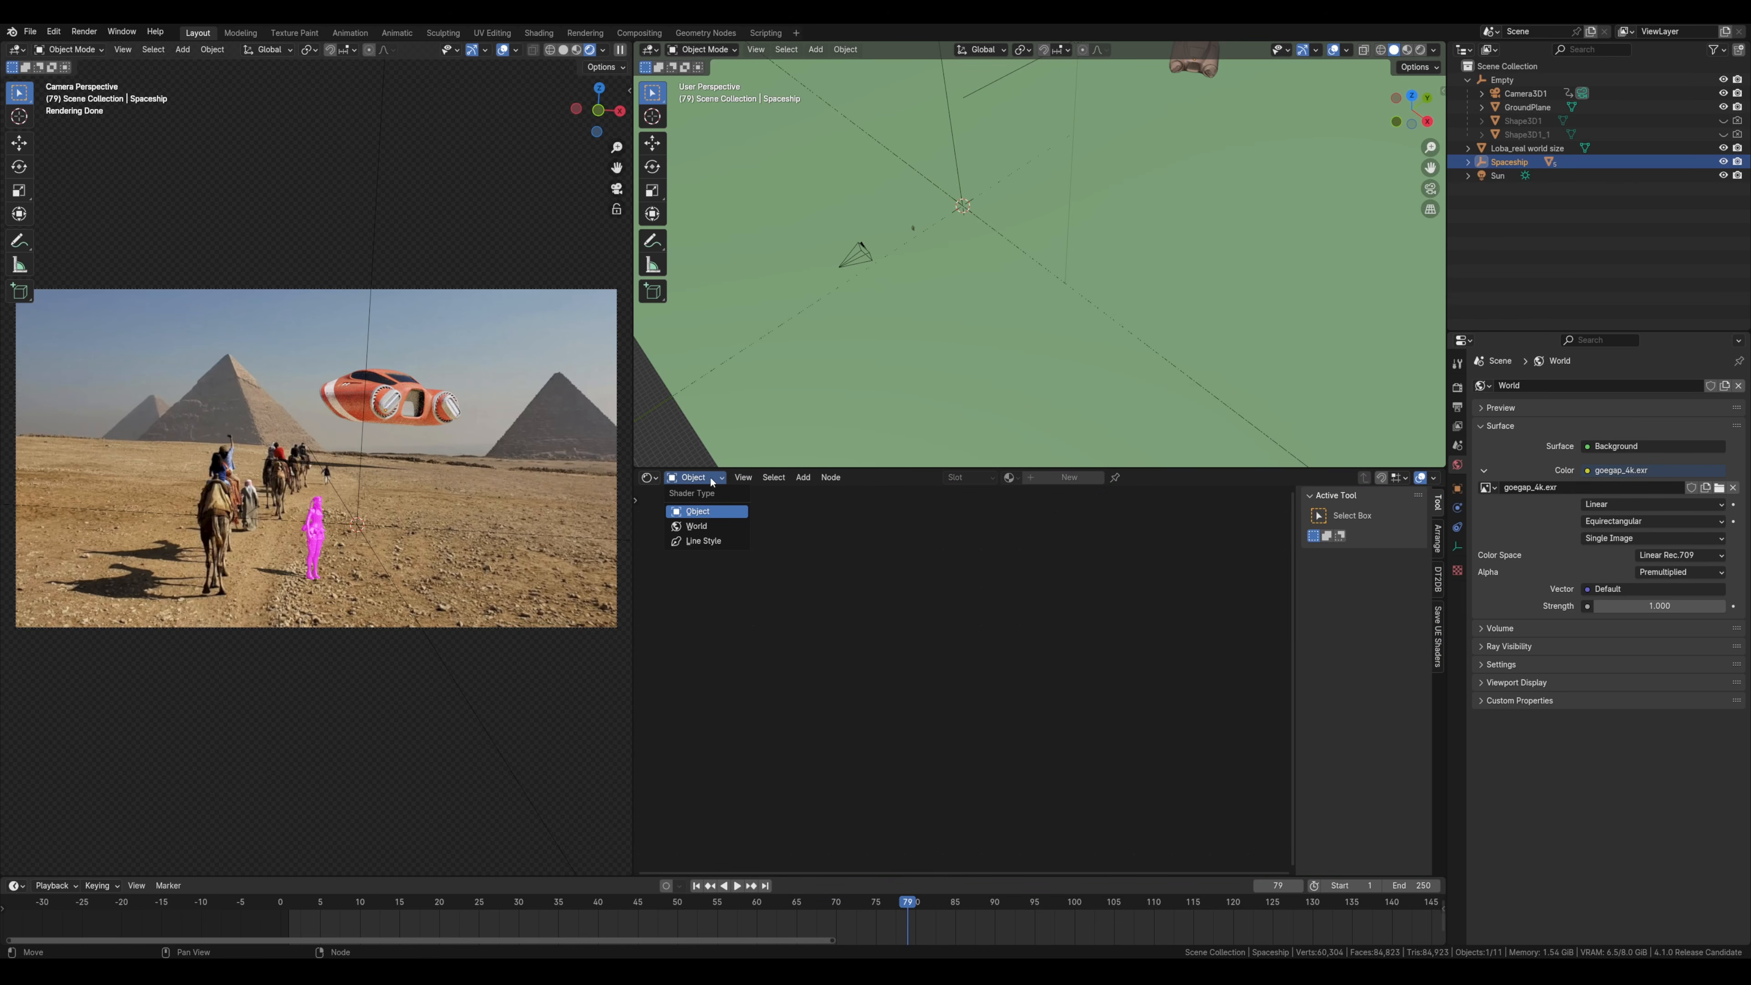
{"action": "left_click", "coordinate": [703, 528]}
- Add Texture Coordinate and Mapping nodes to the goegap_4k.exr environment texture and set the mapping's Z rotation to -74.5°
{"action": "left_click", "coordinate": [976, 671]}
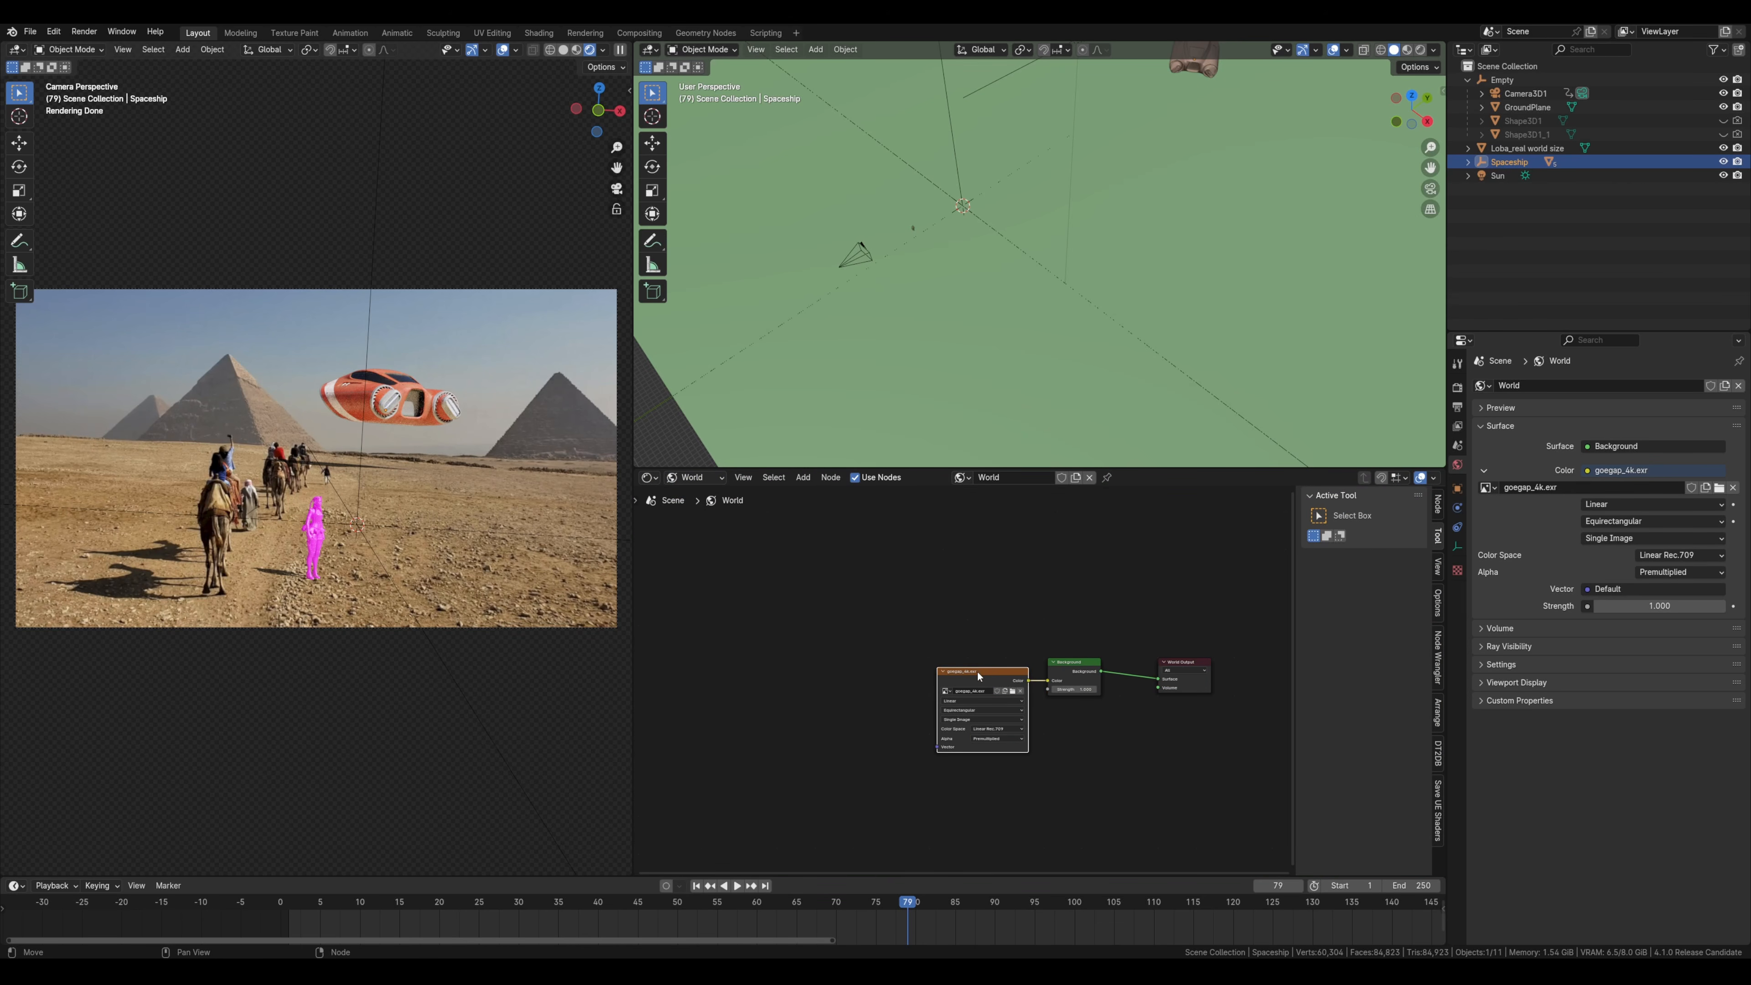
{"action": "key", "text": "ctrl+t"}
{"action": "scroll", "coordinate": [976, 673], "scroll_direction": "up", "scroll_amount": 2}
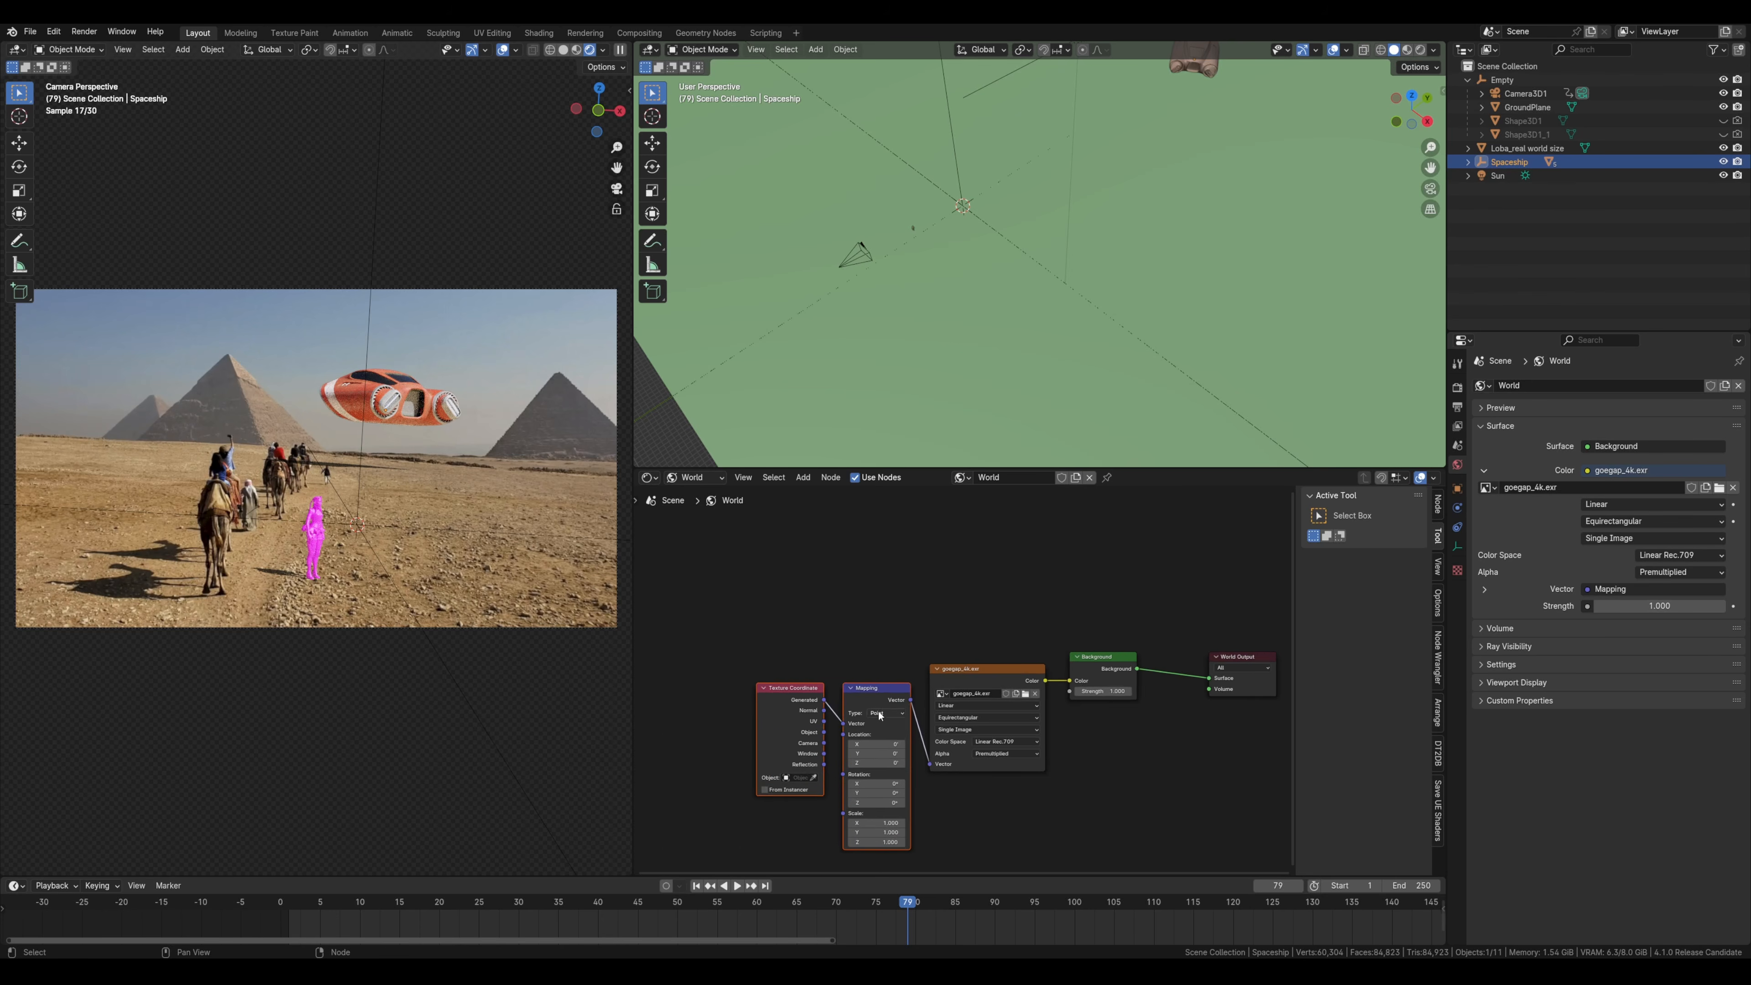
{"action": "scroll", "coordinate": [840, 653], "scroll_direction": "up", "scroll_amount": 3}
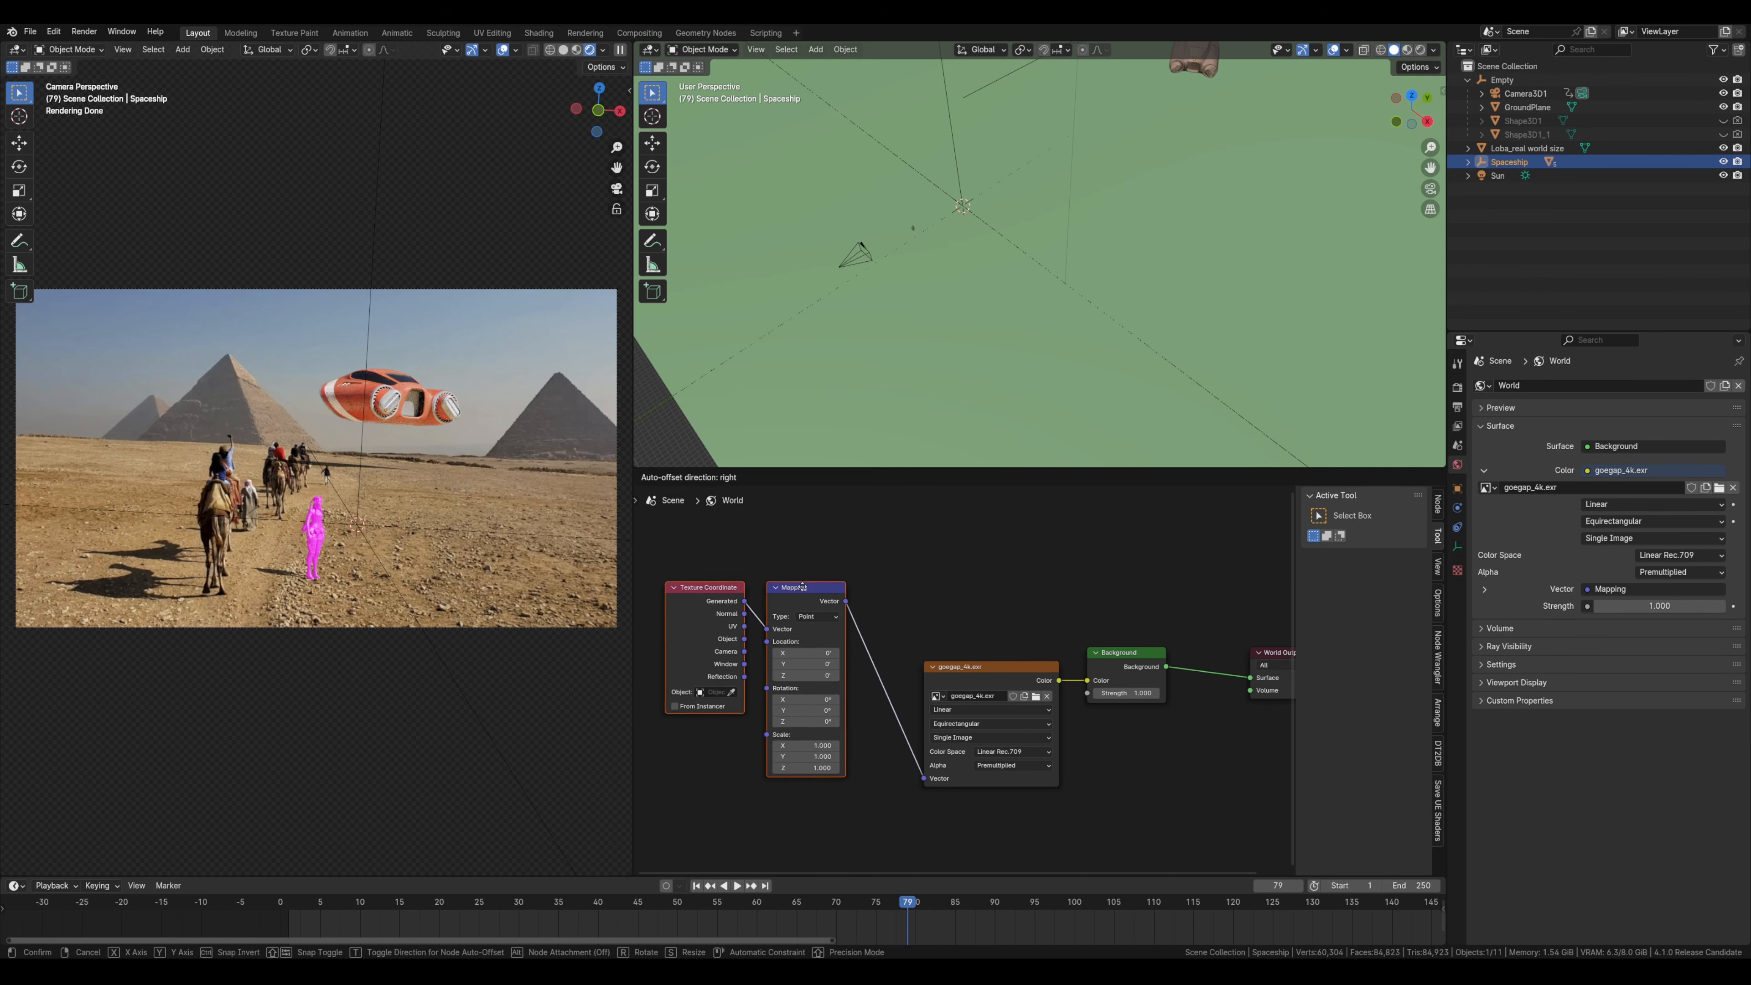
{"action": "left_click", "coordinate": [885, 691]}
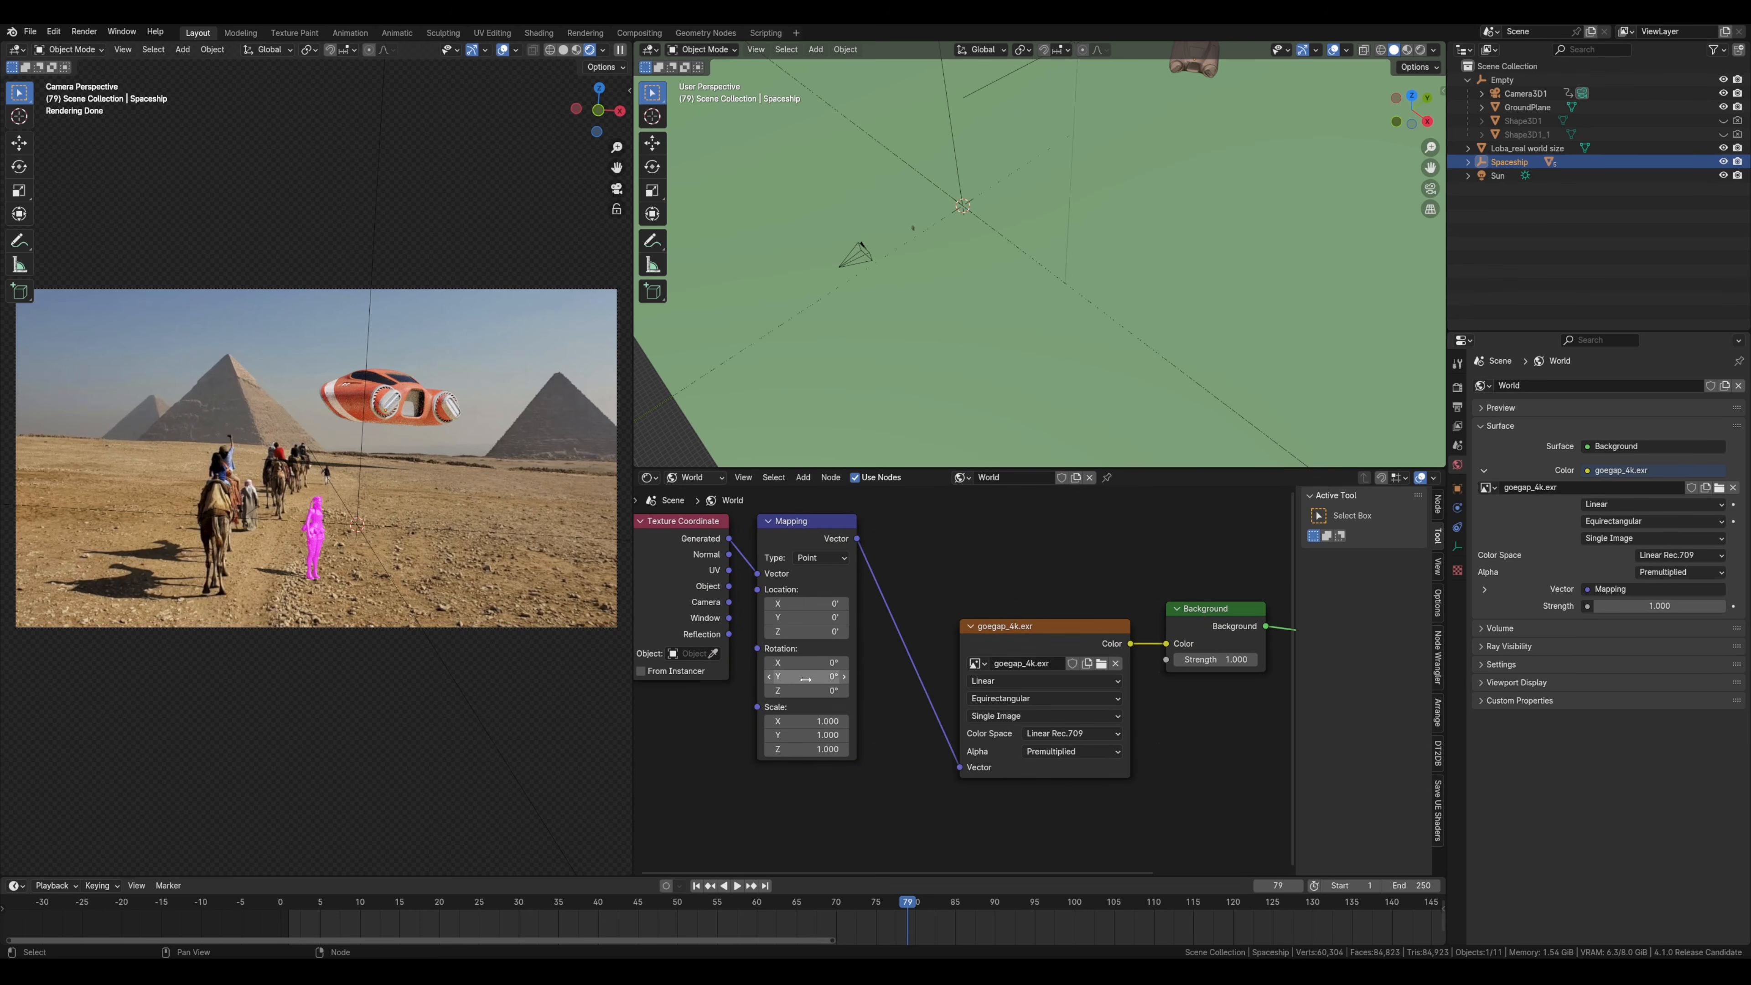
{"action": "left_click_drag", "start_coordinate": [797, 692], "coordinate": [710, 692]}
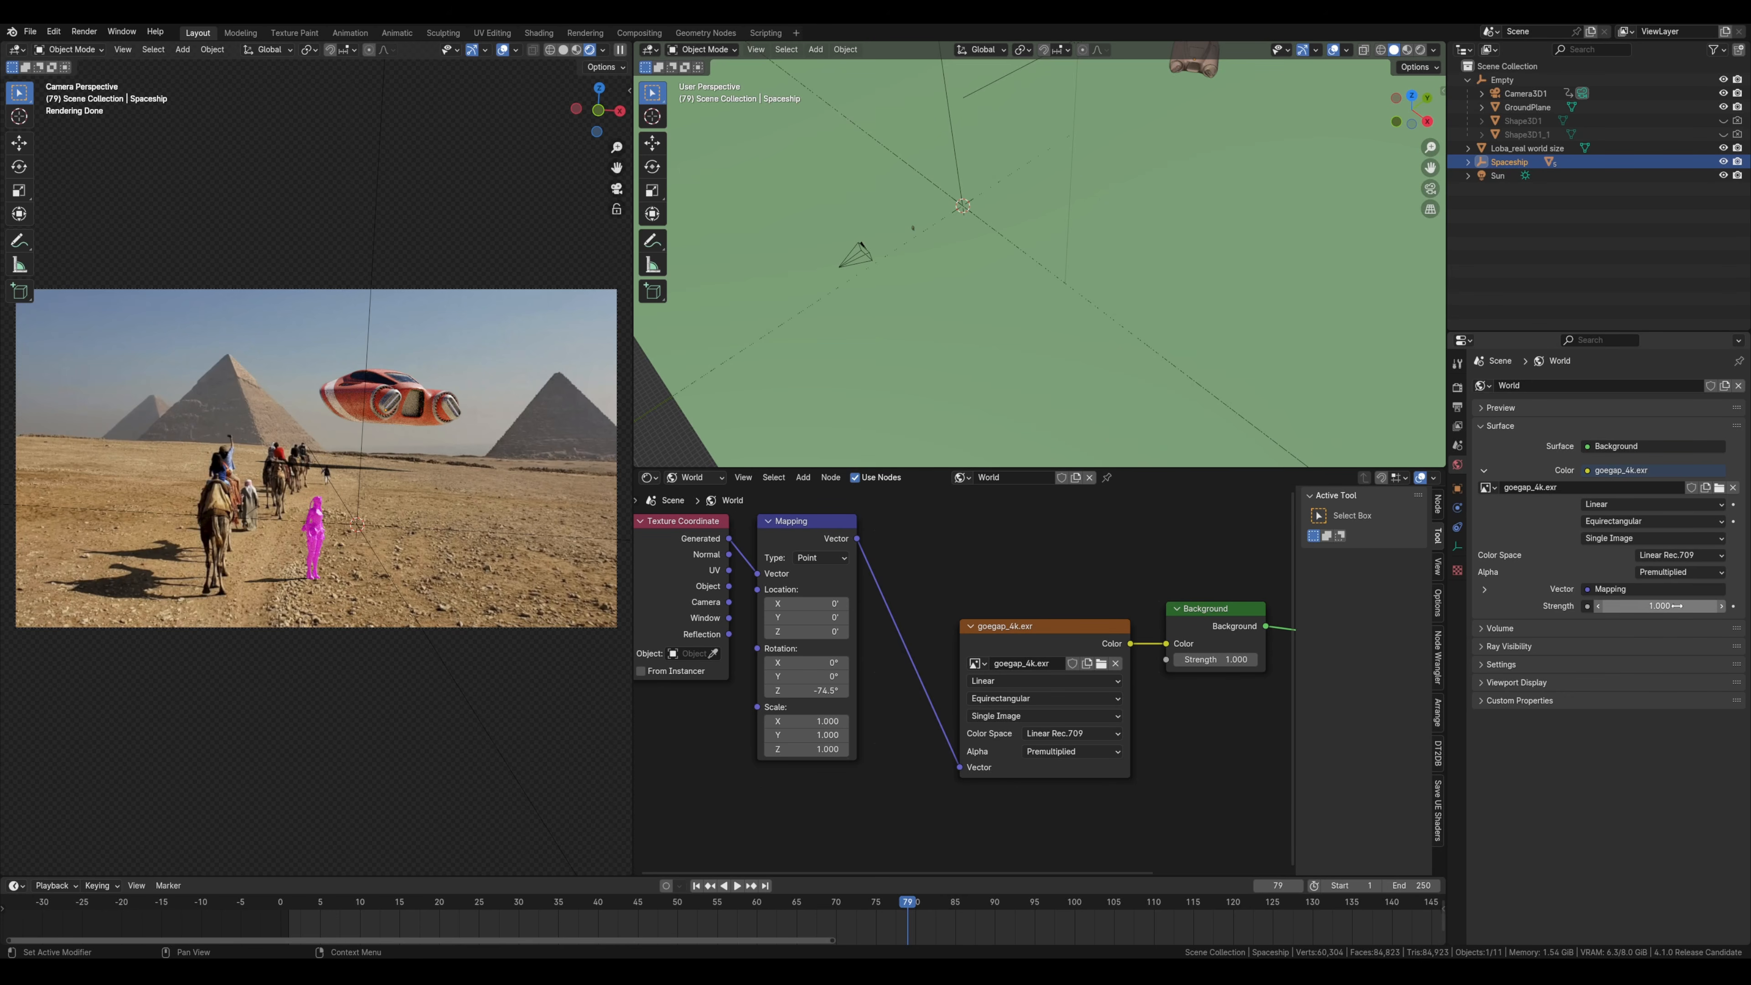
- Set the world background strength to 0.4
{"action": "mouse_move", "coordinate": [1673, 606]}
{"action": "left_mouse_down"}
{"action": "mouse_move", "coordinate": [1714, 605]}
{"action": "mouse_move", "coordinate": [1694, 605]}
{"action": "left_mouse_up"}
{"action": "left_click", "coordinate": [1661, 607]}
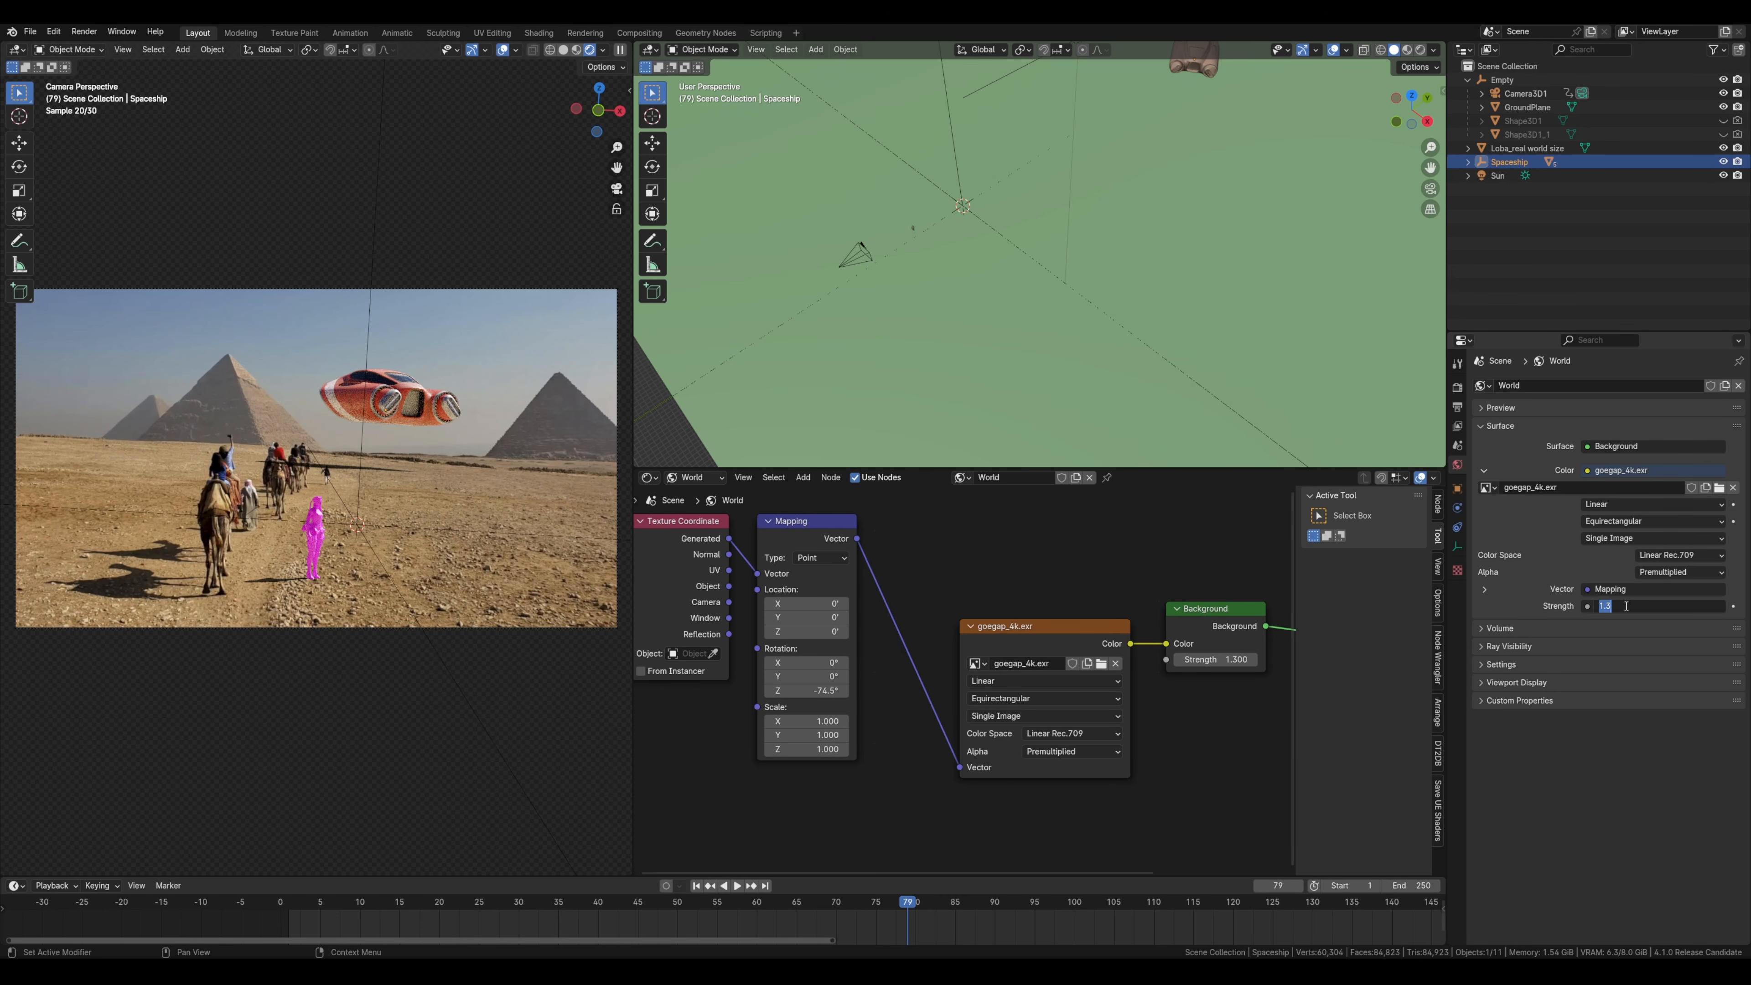
{"action": "type", "text": "0.4"}
{"action": "key", "text": "Return"}
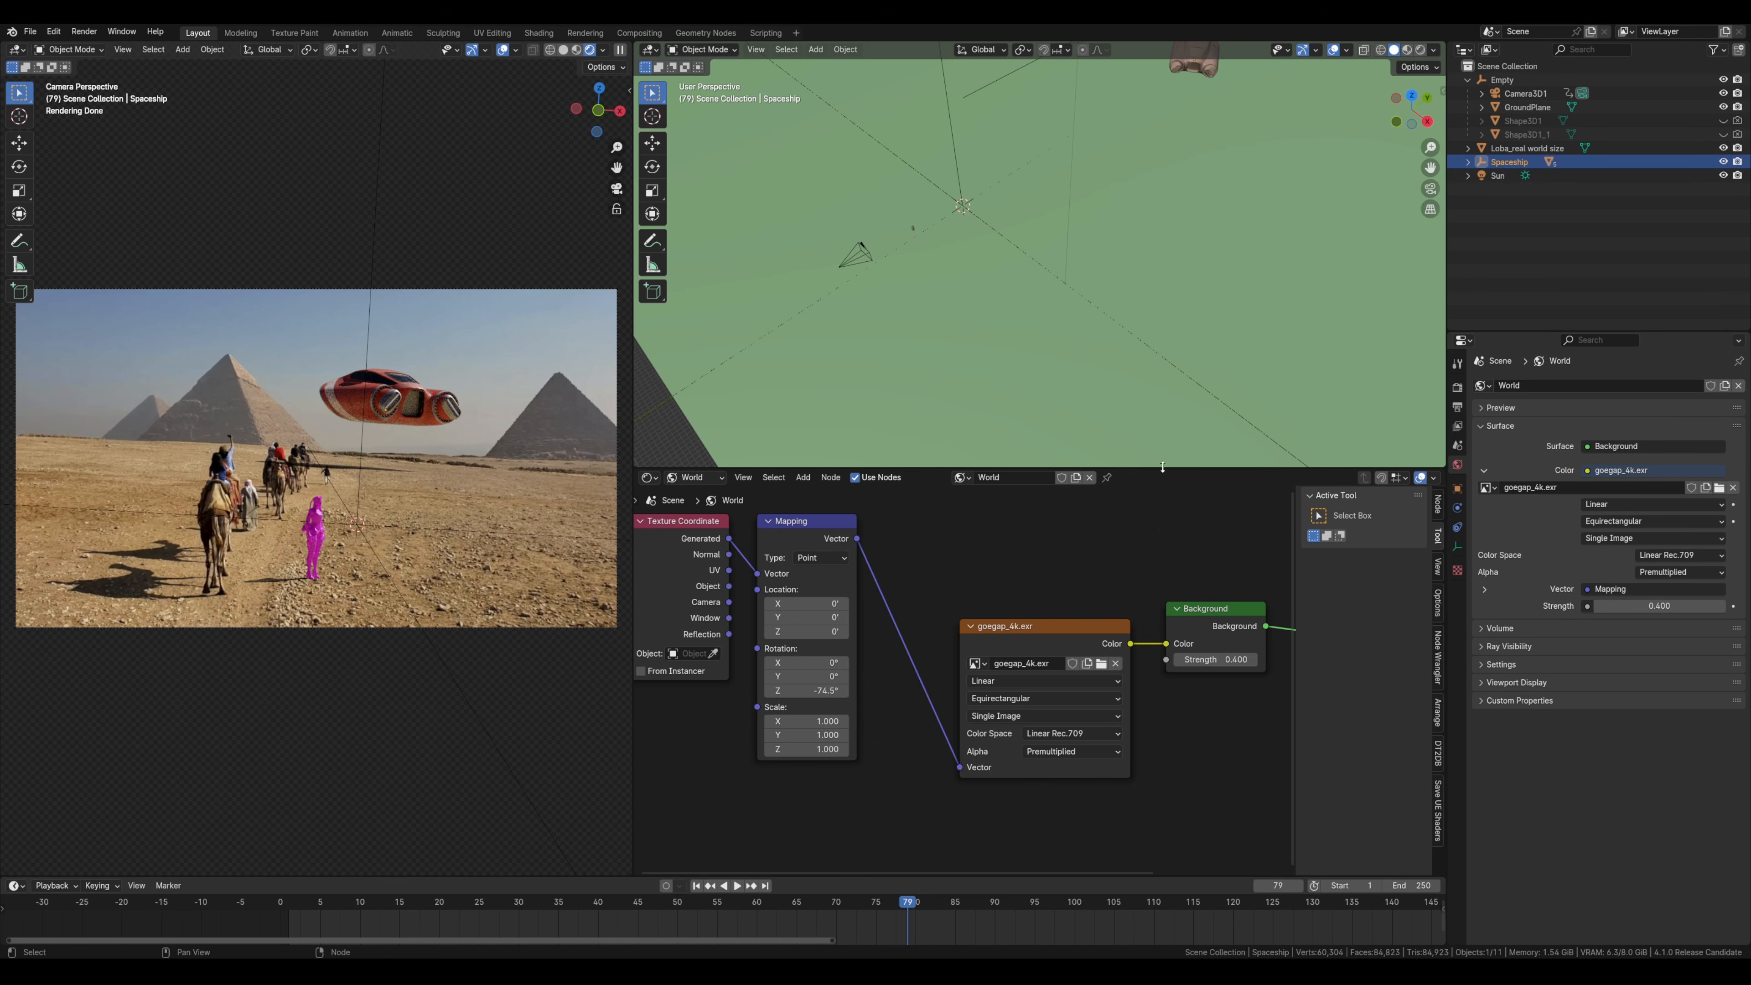
- Merge the Shader Editor area back into the 3D viewport and hide the Loba_real world size figure
{"action": "right_click", "coordinate": [1162, 467]}
{"action": "left_click", "coordinate": [1153, 495]}
{"action": "left_click", "coordinate": [1122, 393]}
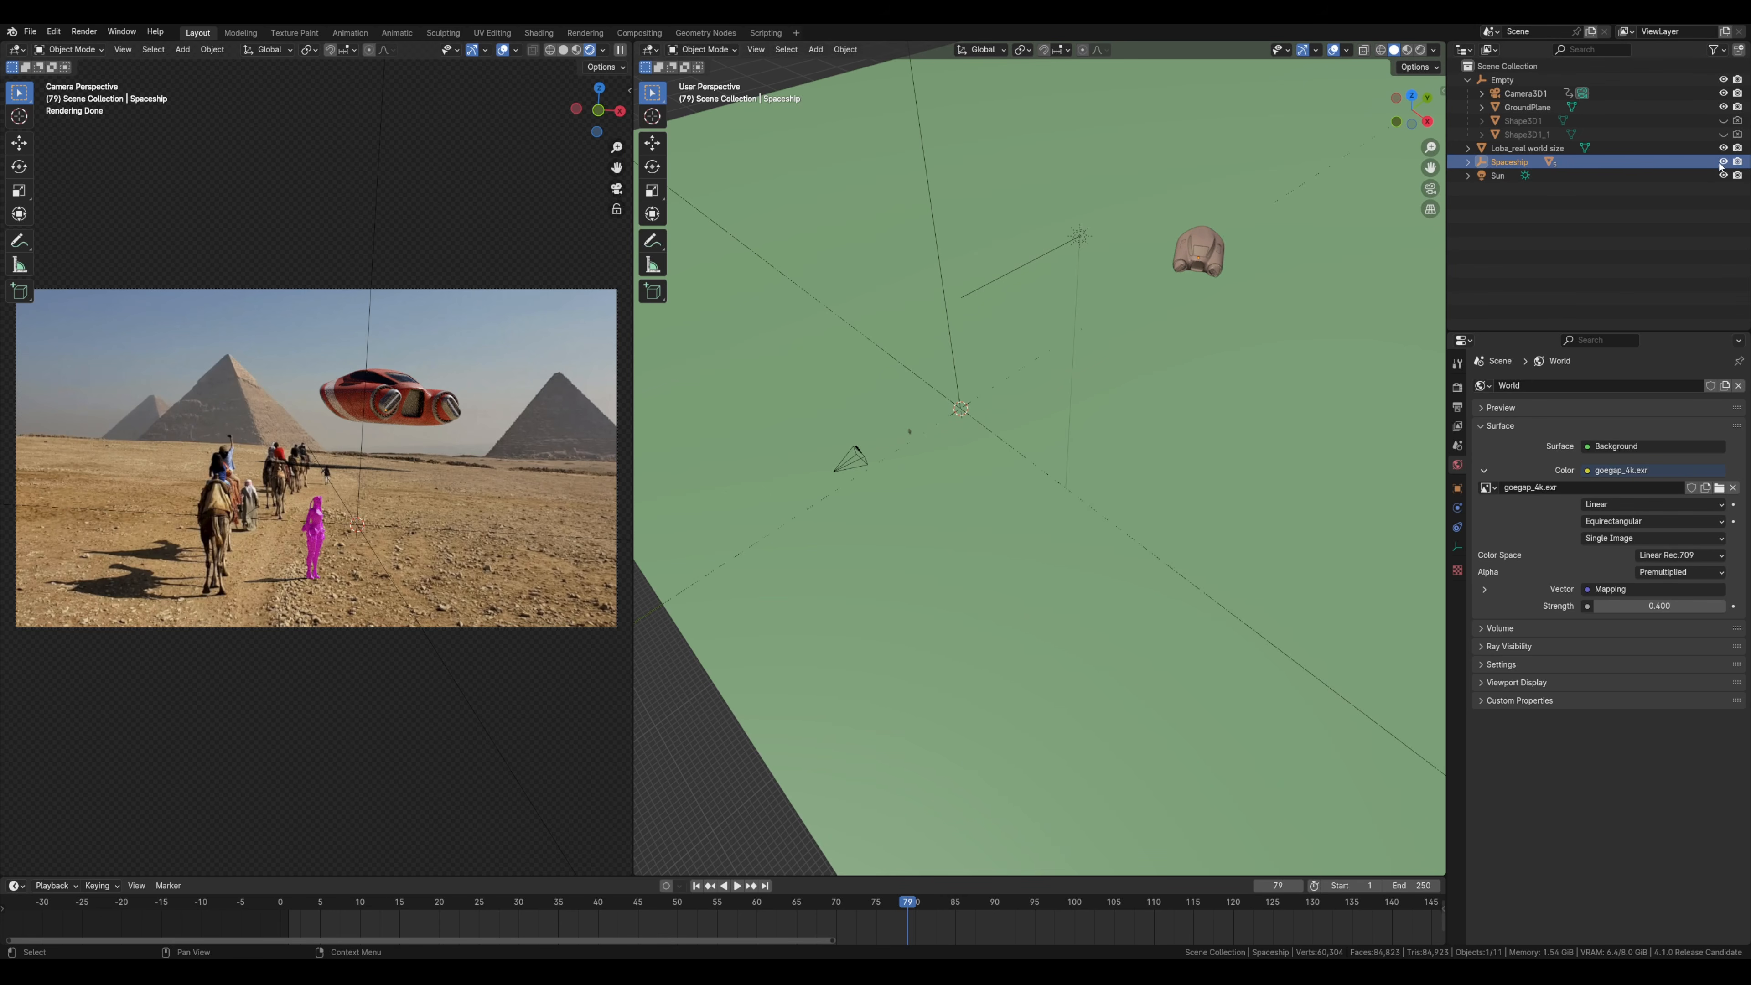
{"action": "left_click", "coordinate": [1723, 148]}
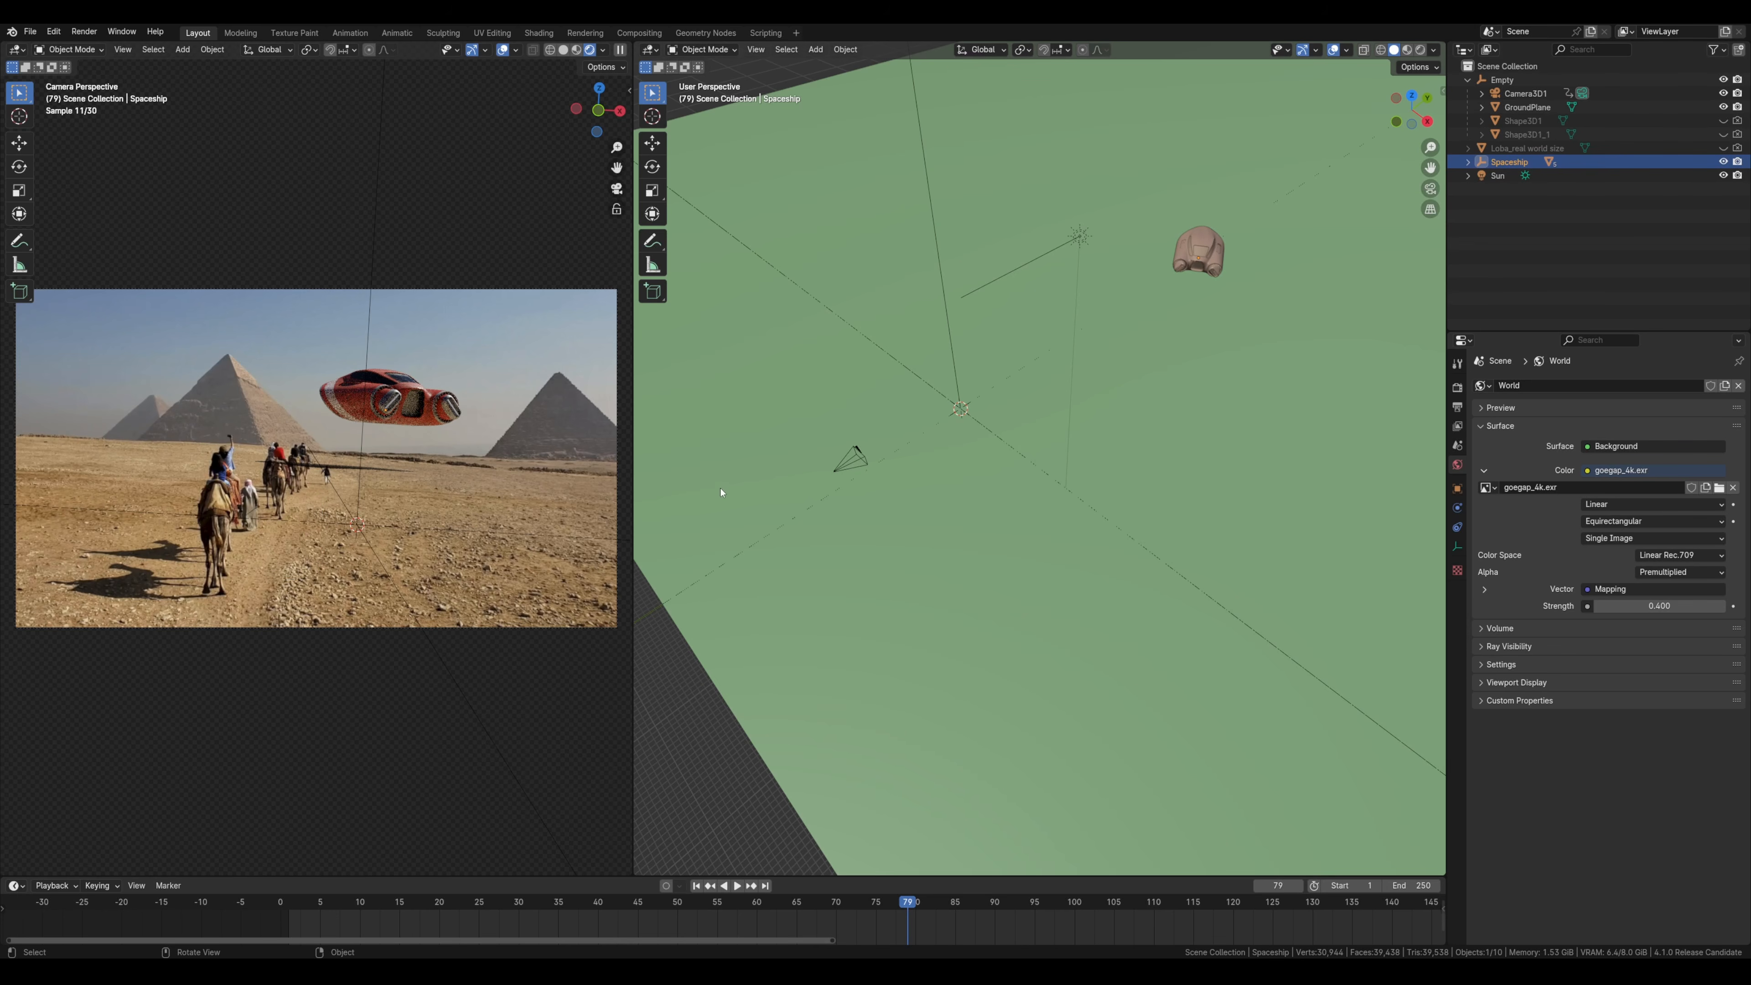
- Switch the camera view to Solid shading and set the GroundPlane's viewport display to Wire
{"action": "key", "text": "z"}
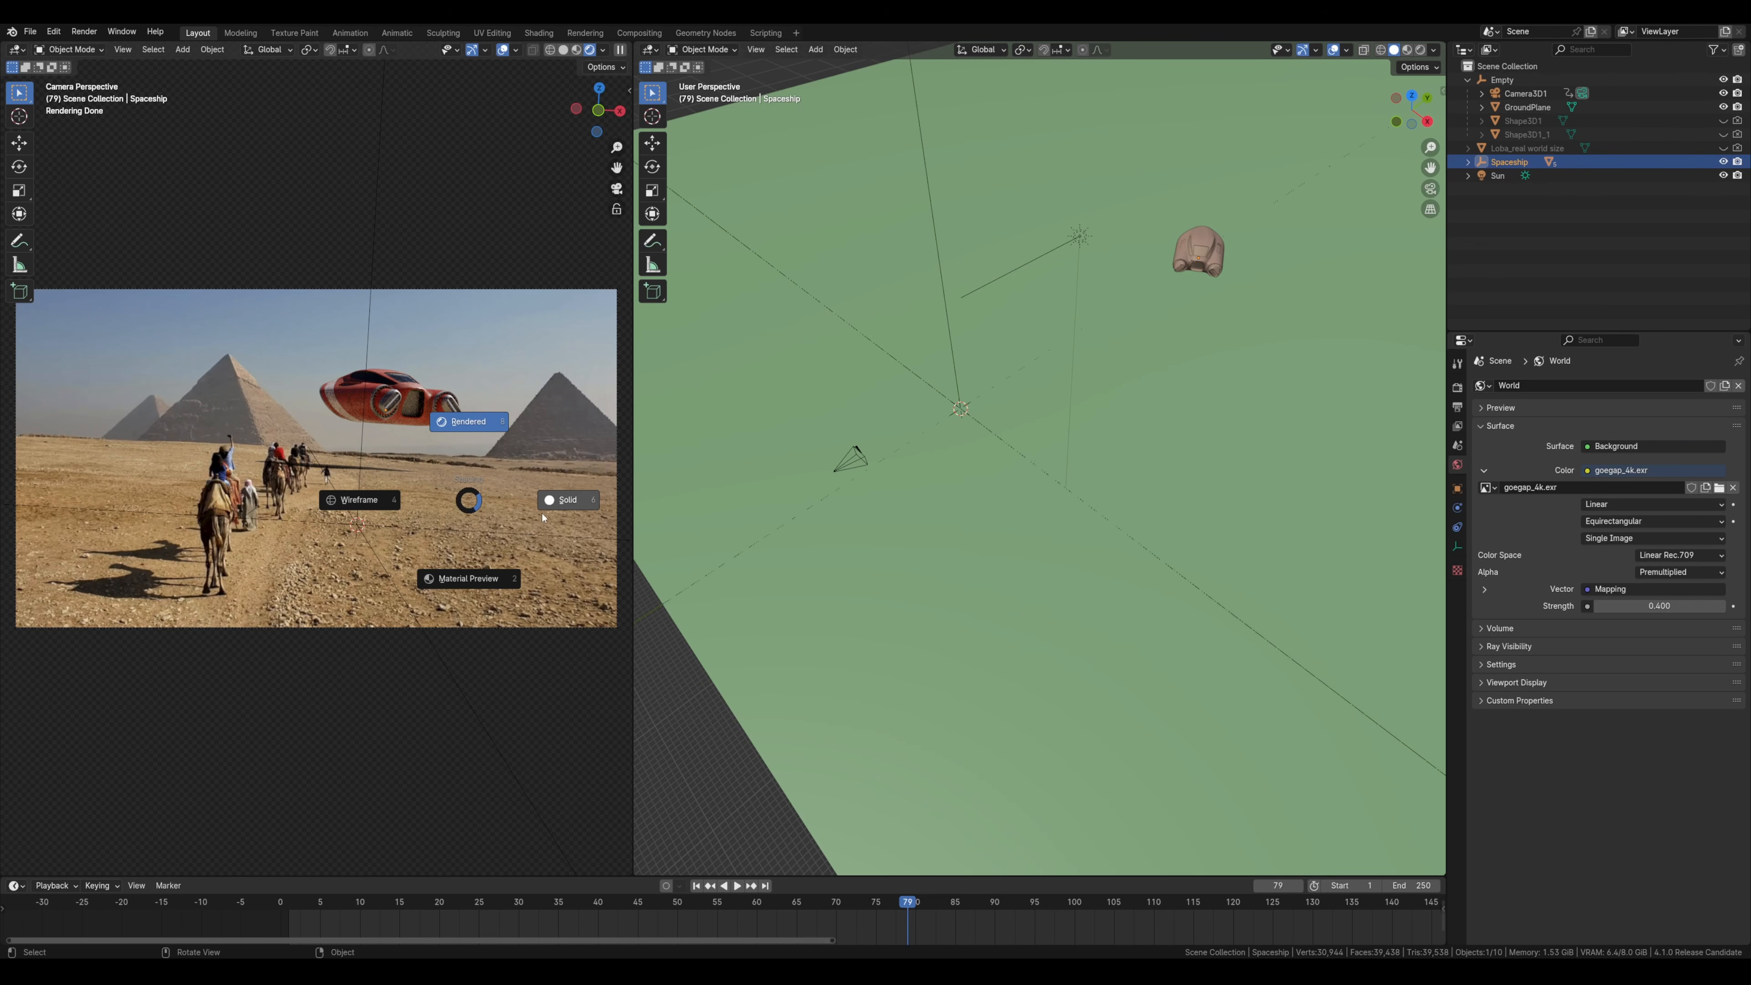
{"action": "left_click", "coordinate": [547, 512]}
{"action": "left_click", "coordinate": [469, 509]}
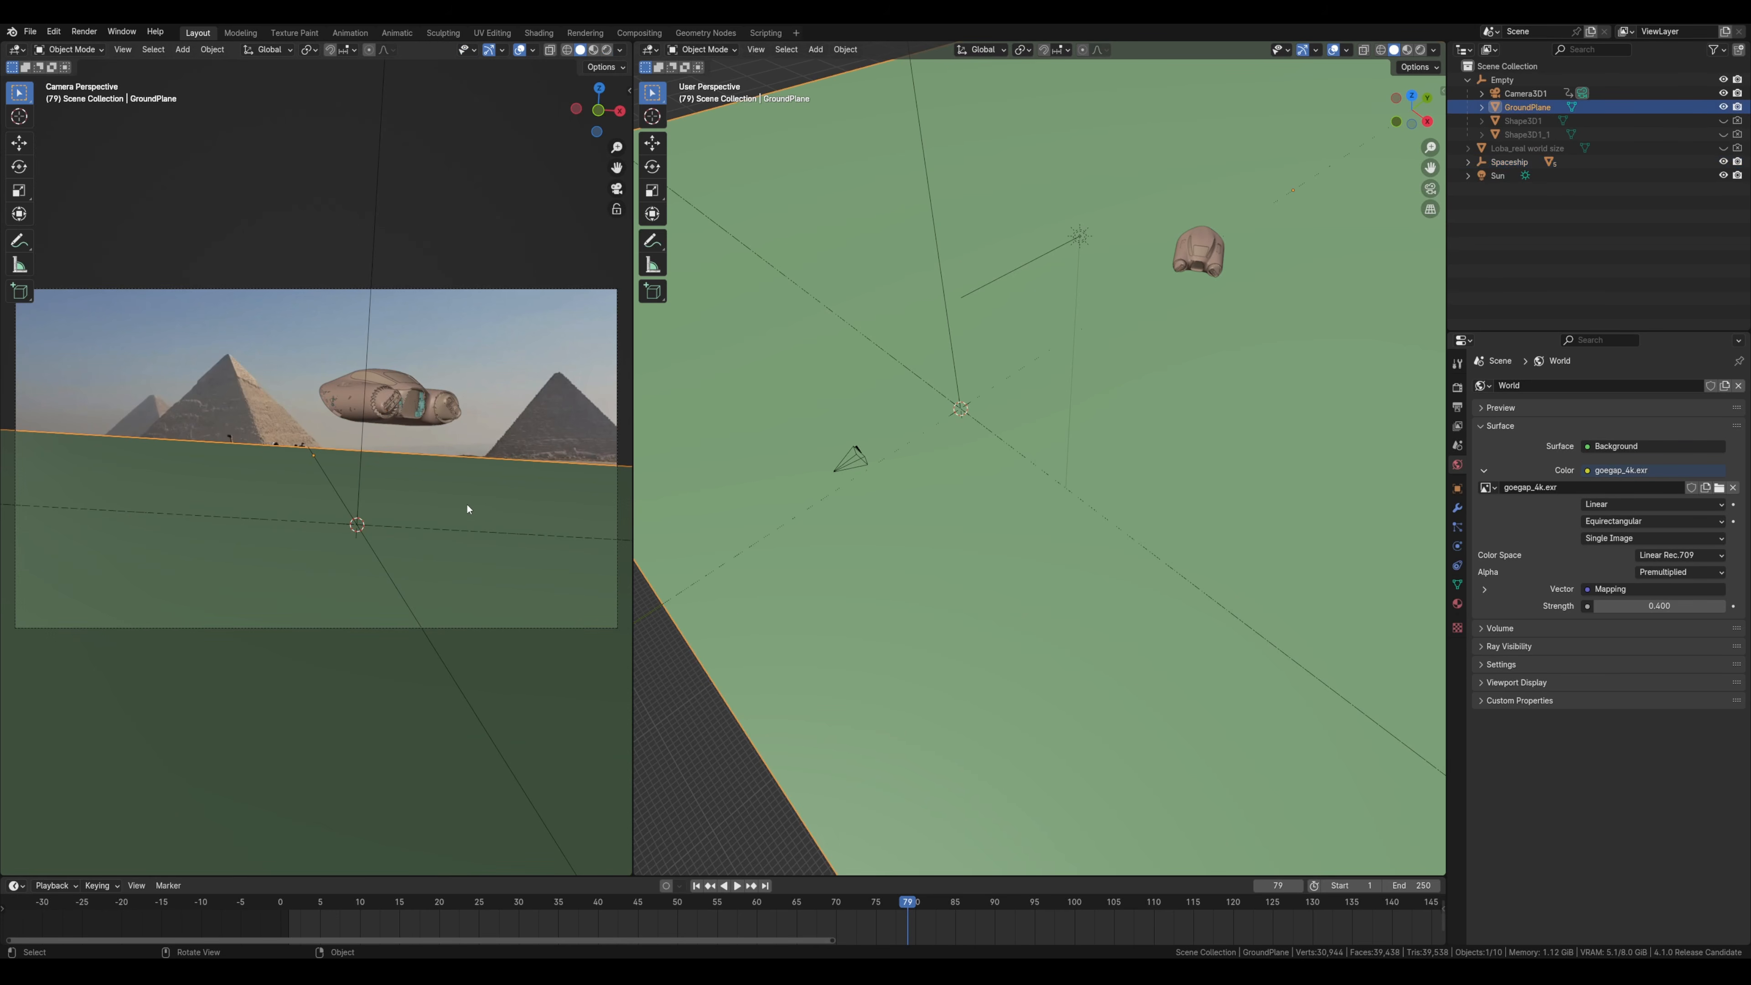
{"action": "left_click", "coordinate": [1457, 488]}
{"action": "scroll", "coordinate": [1563, 775], "scroll_direction": "down", "scroll_amount": 3}
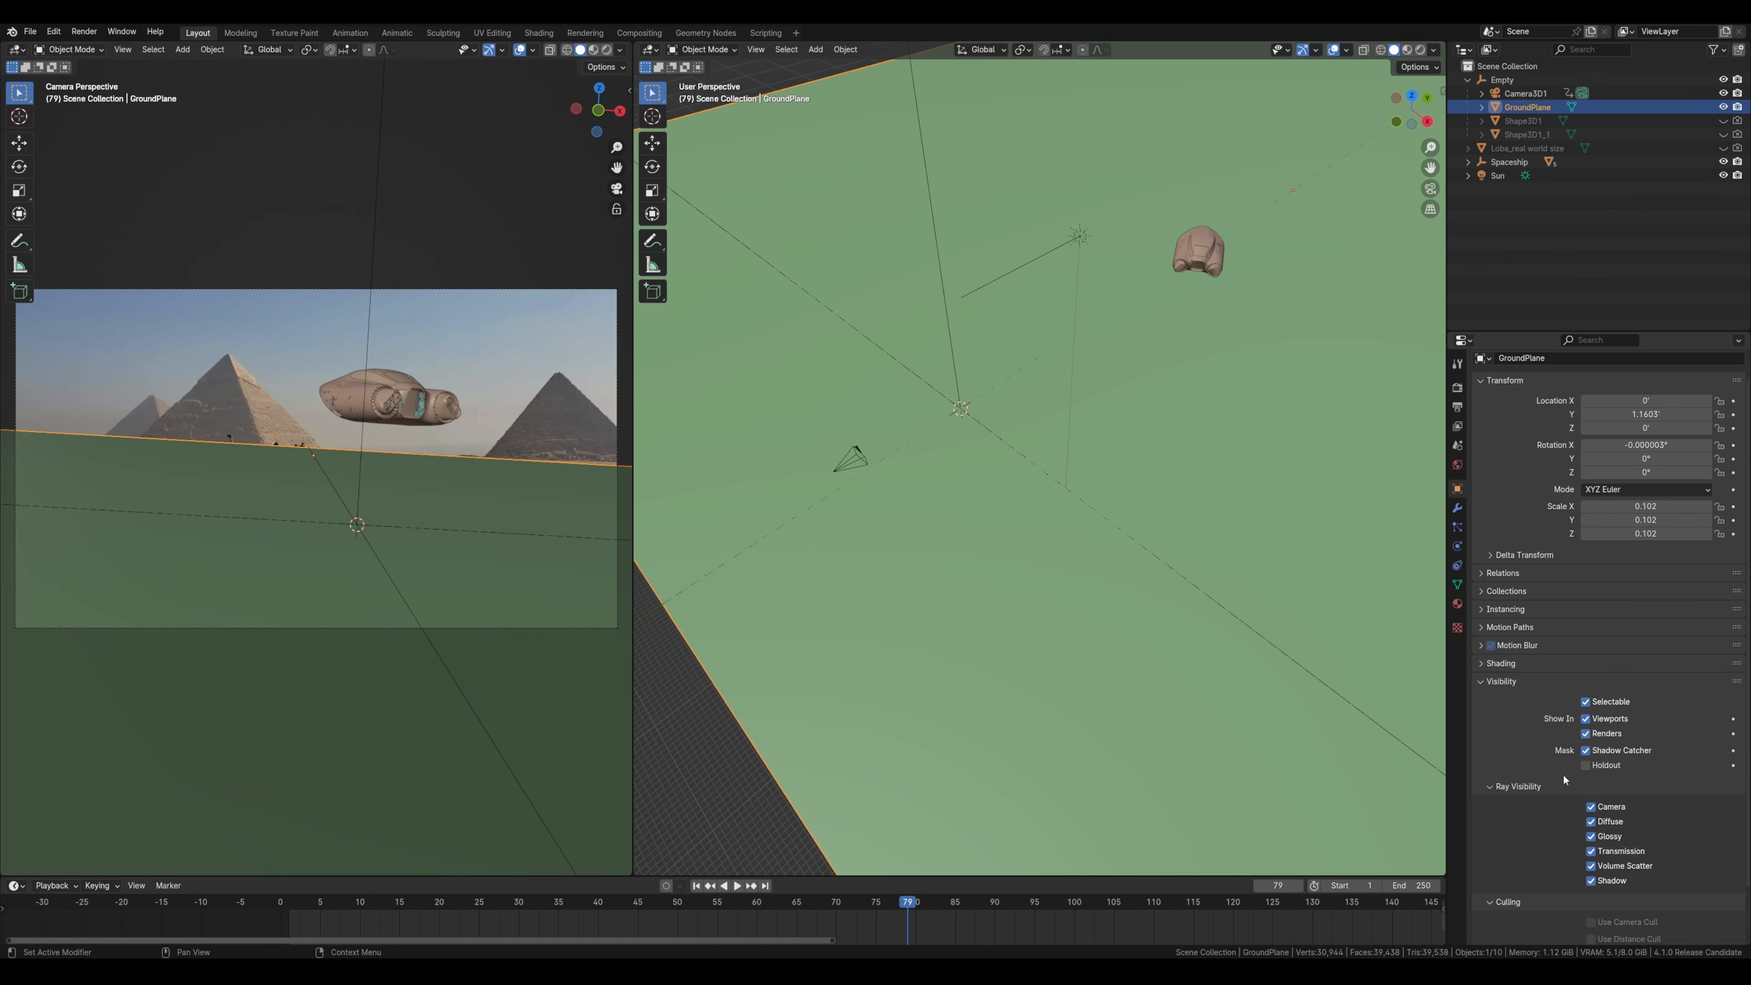
{"action": "left_click", "coordinate": [1519, 897]}
{"action": "scroll", "coordinate": [1562, 810], "scroll_direction": "down", "scroll_amount": 5}
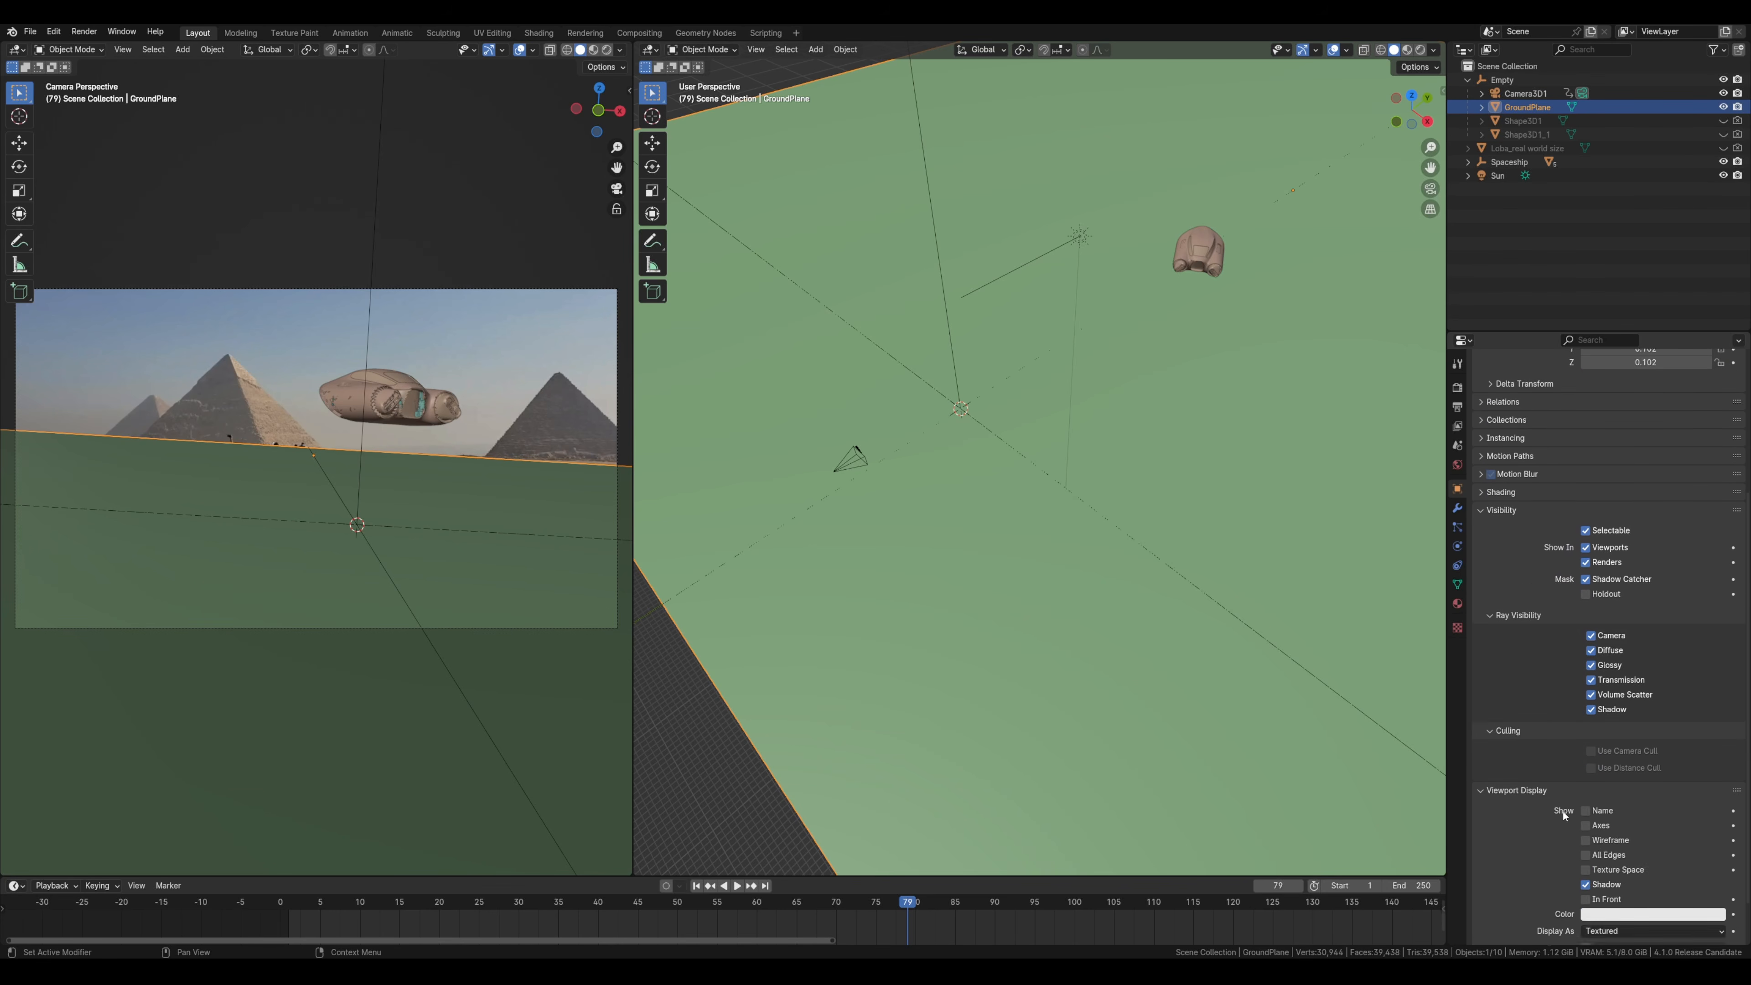
{"action": "left_click", "coordinate": [1618, 878]}
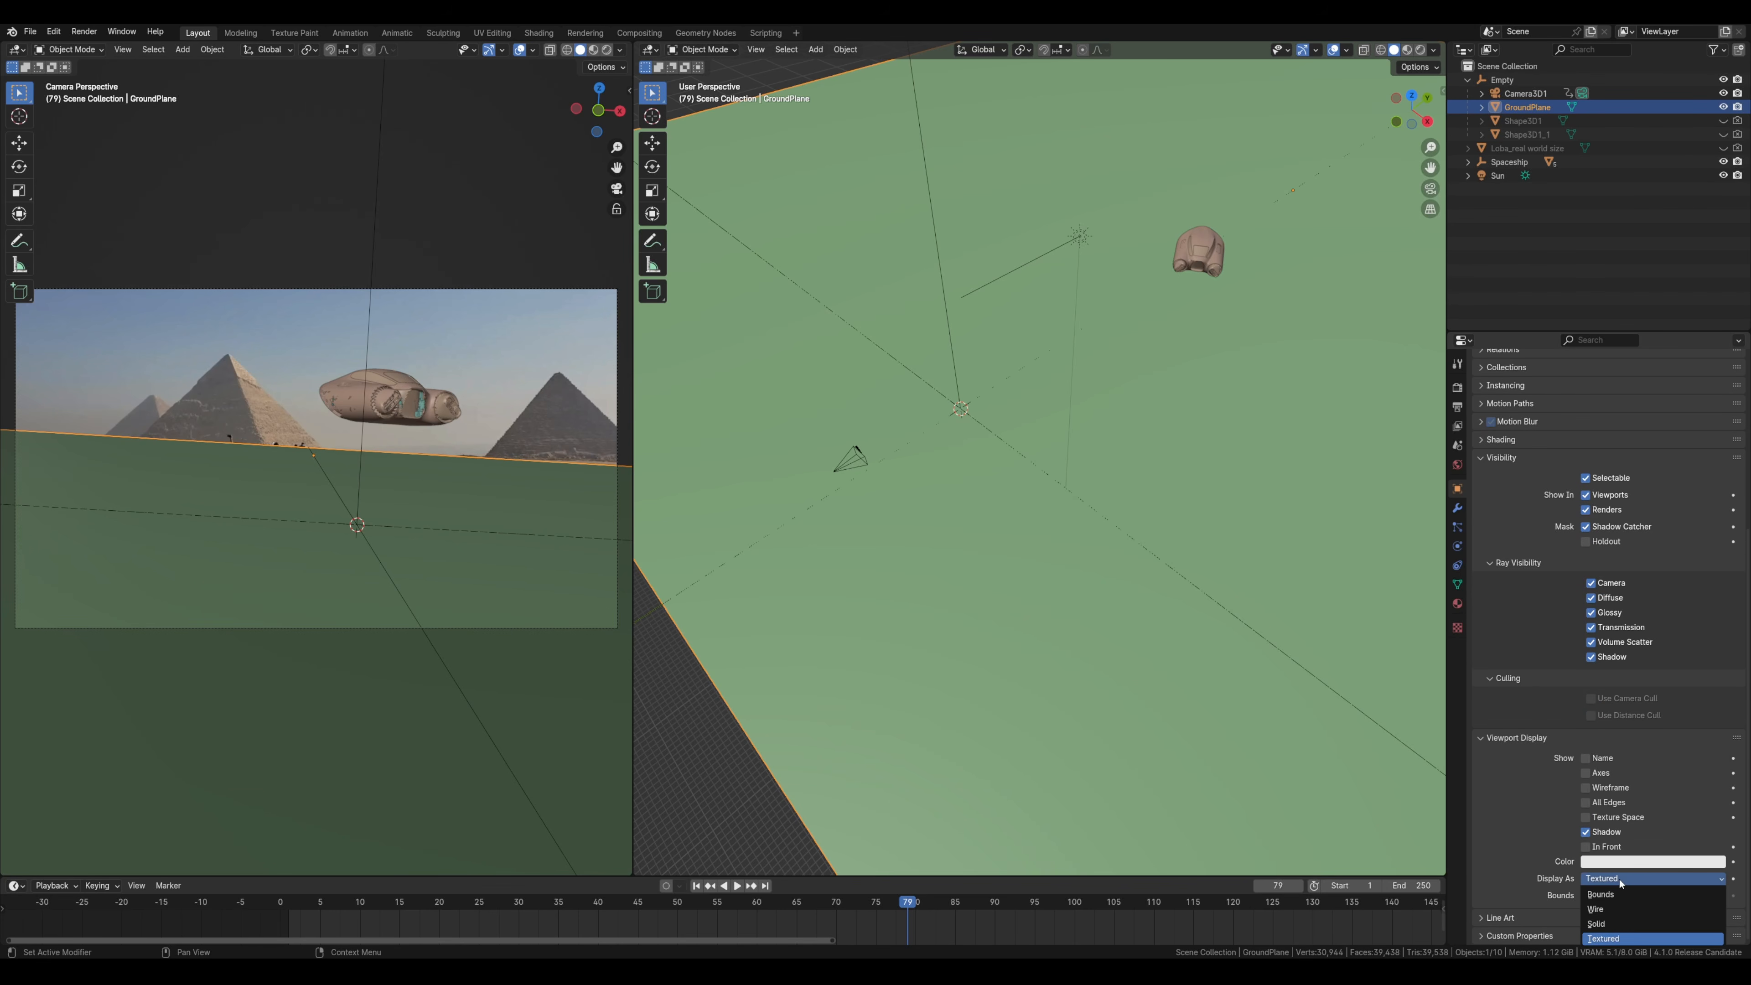
{"action": "left_click", "coordinate": [1618, 907]}
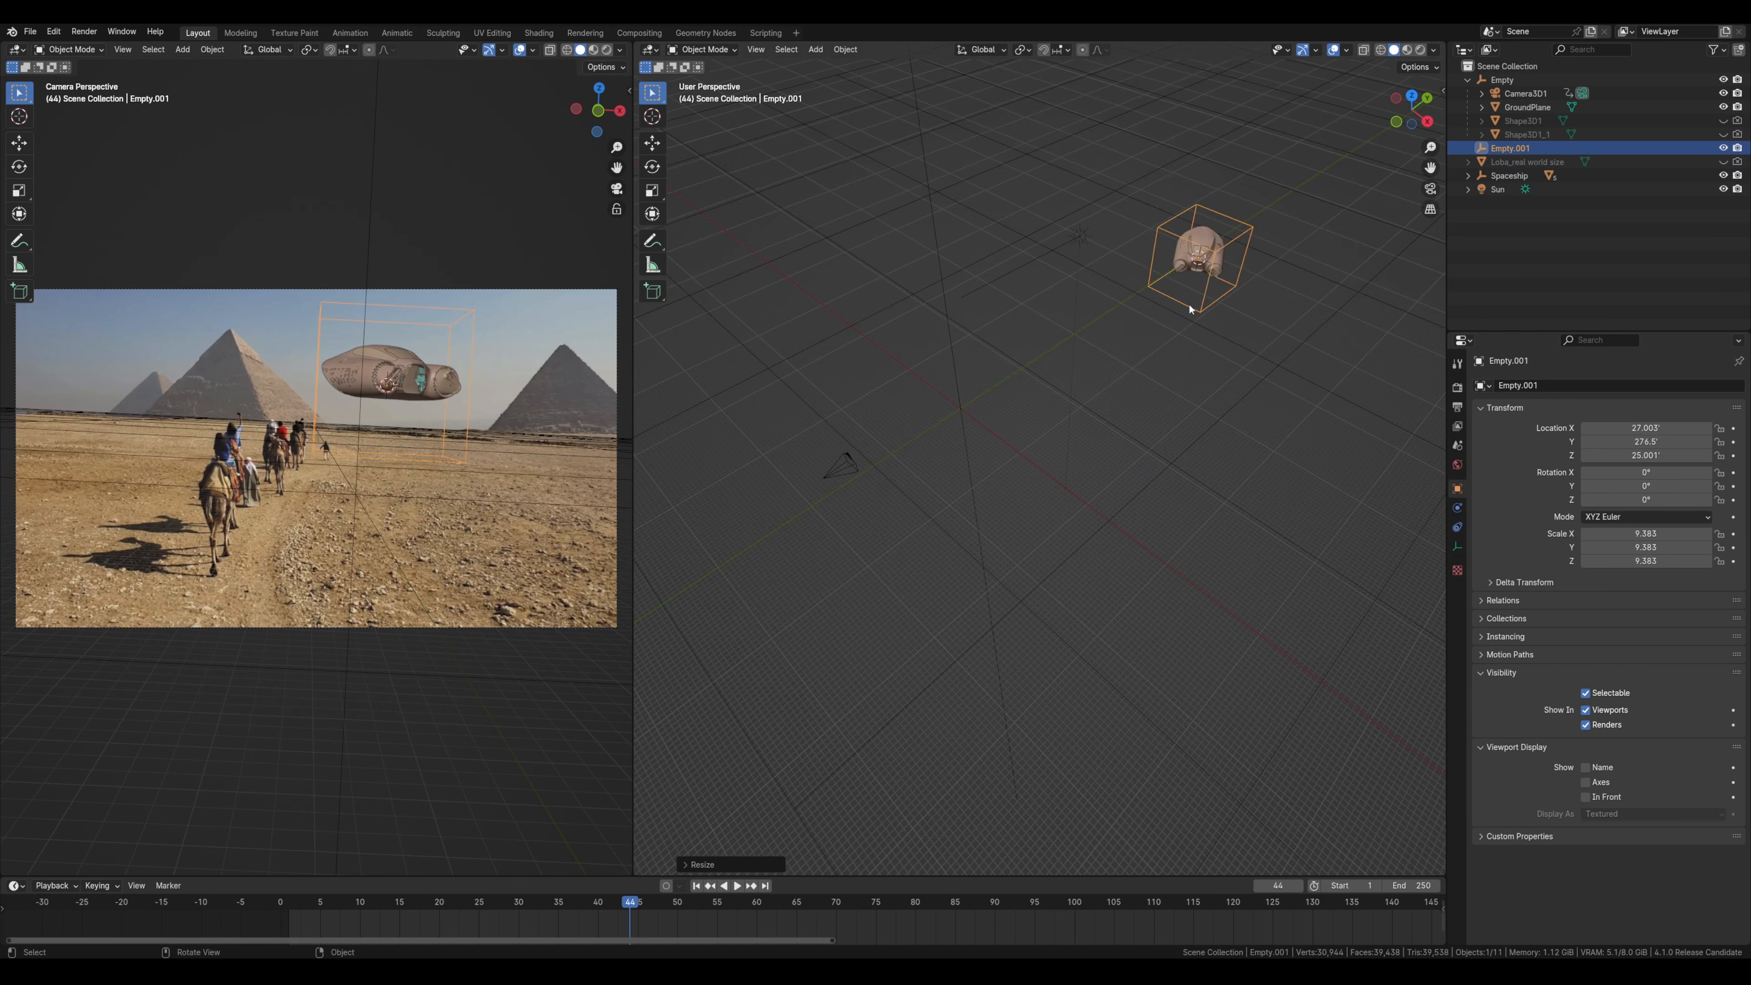
- Flatten the cube empty around the ship by scaling it along Z to 4.804, and rename the empty to spaceship
{"action": "key", "text": "s"}
{"action": "key", "text": "z"}
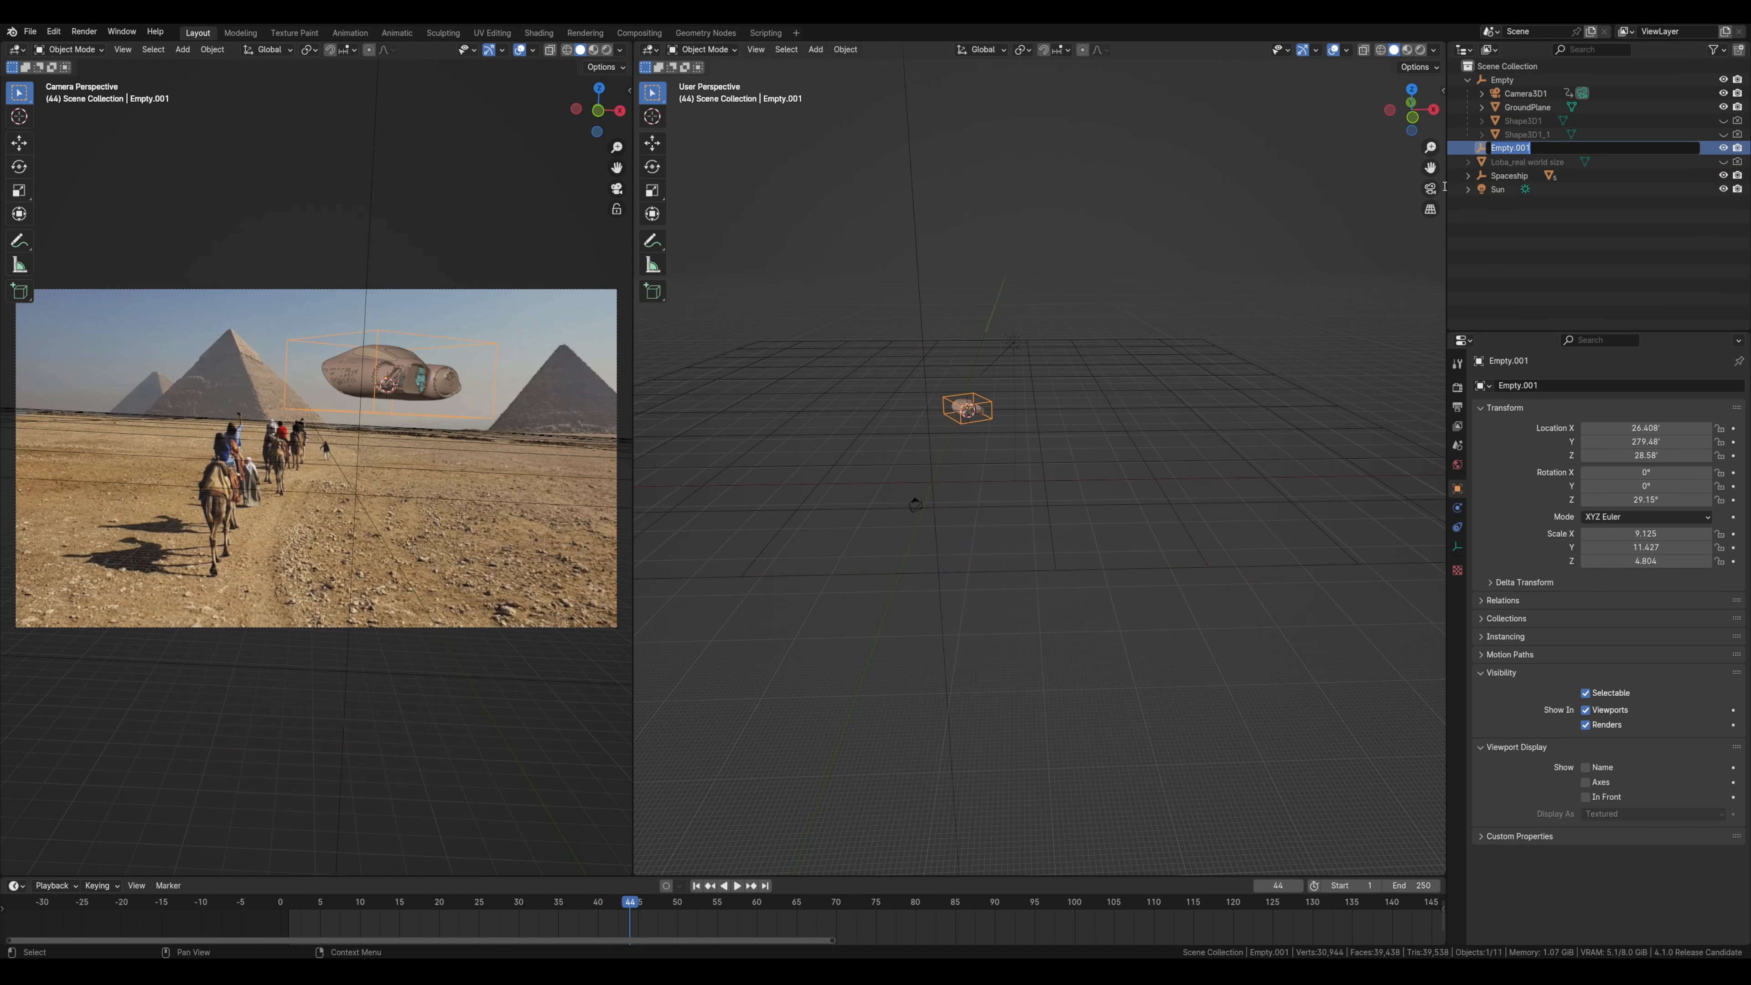
{"action": "type", "text": "aceship"}
{"action": "key", "text": "Return"}
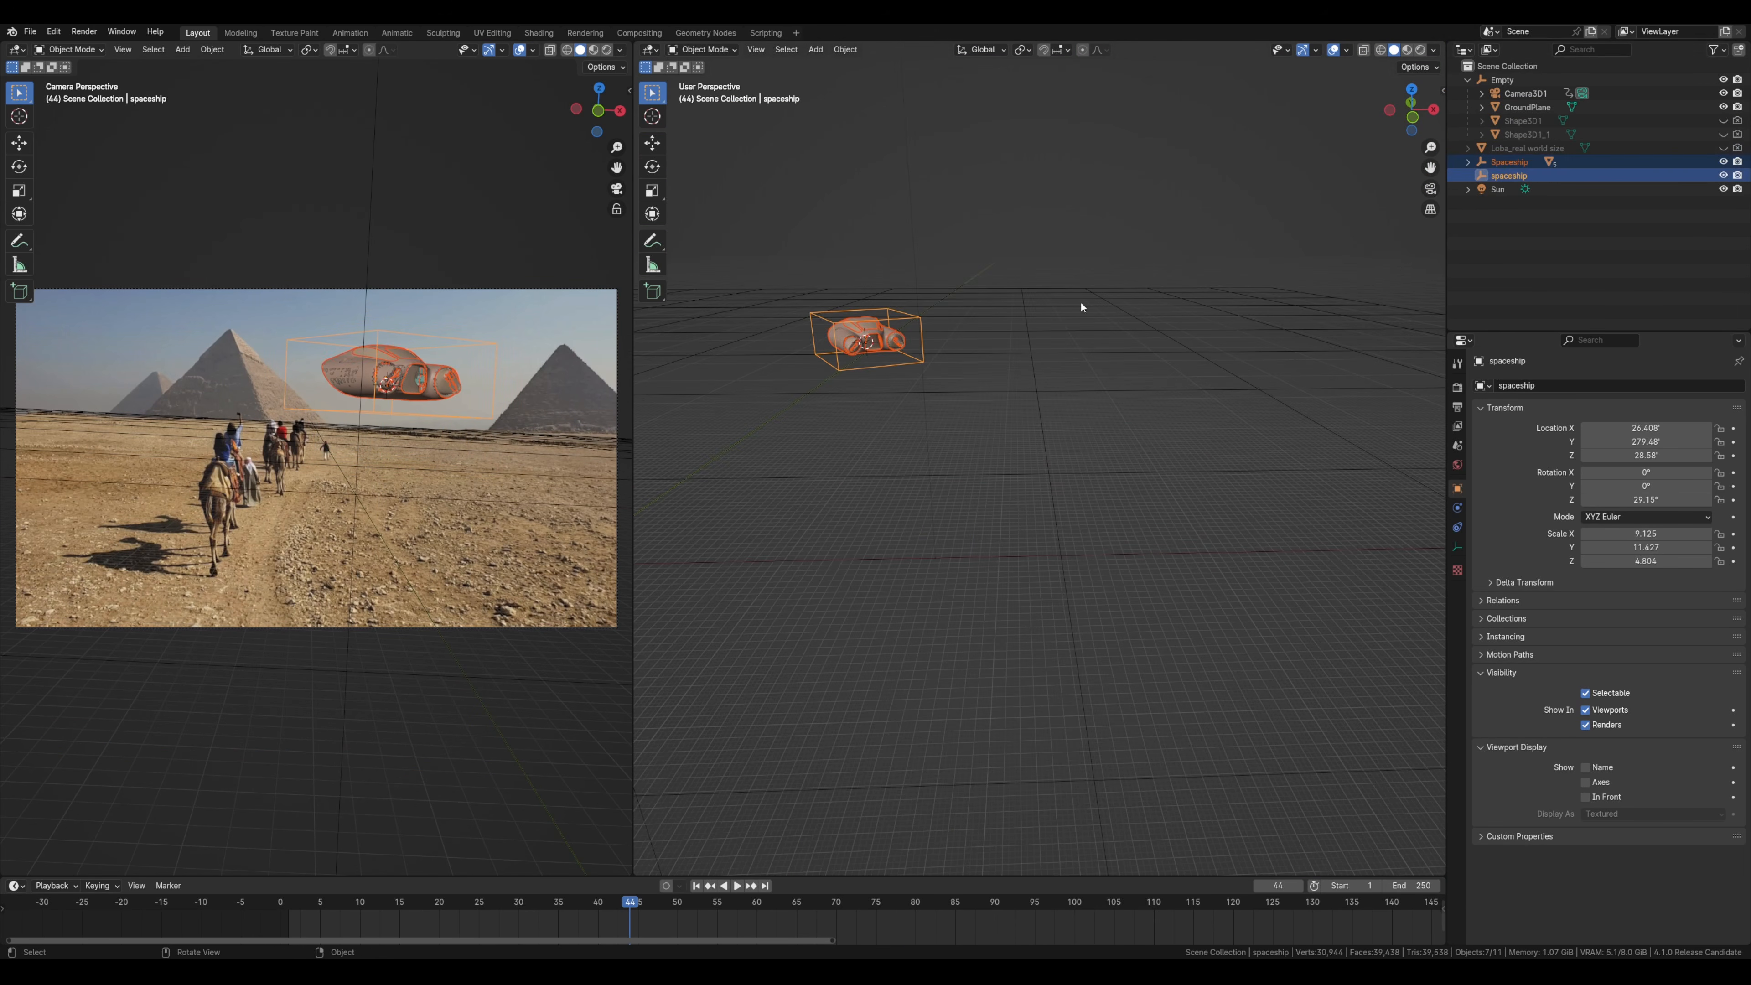
- Parent the Spaceship model to the spaceship cube empty using the Object option and test the parenting with a cancelled move
{"action": "left_click", "coordinate": [1509, 161]}
{"action": "left_click", "coordinate": [899, 318], "text": "shift"}
{"action": "key", "text": "ctrl+p"}
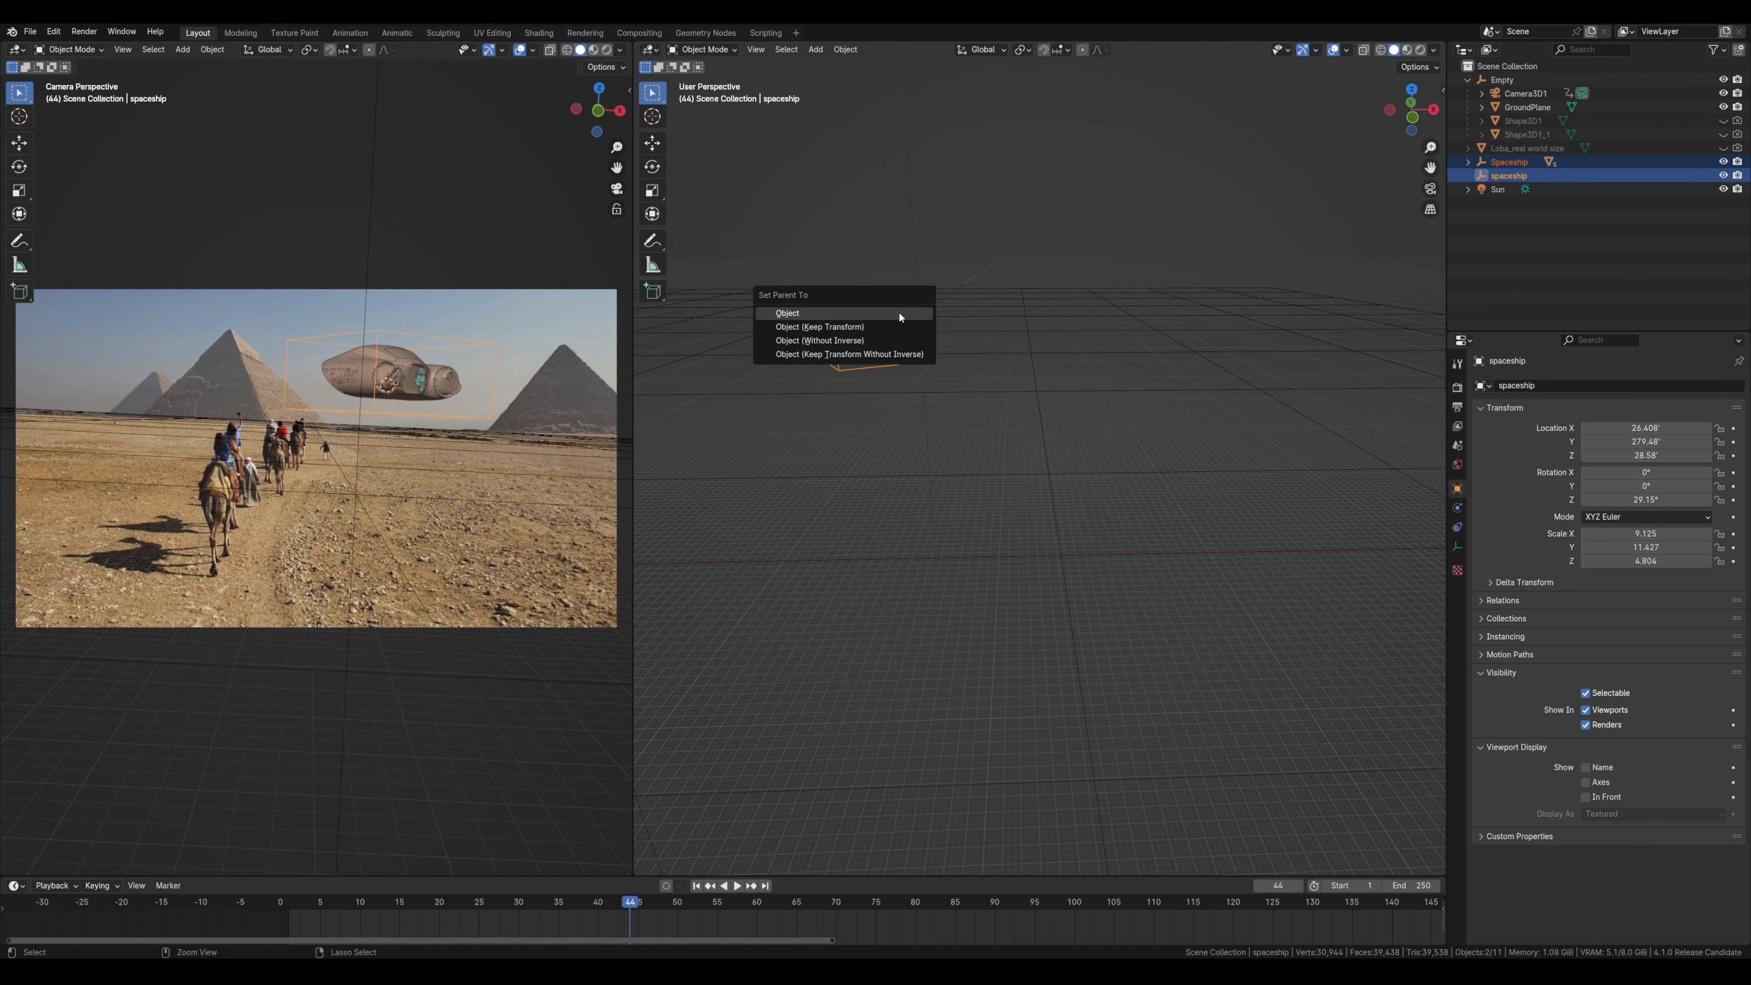
{"action": "left_click", "coordinate": [898, 314]}
{"action": "left_click", "coordinate": [914, 323]}
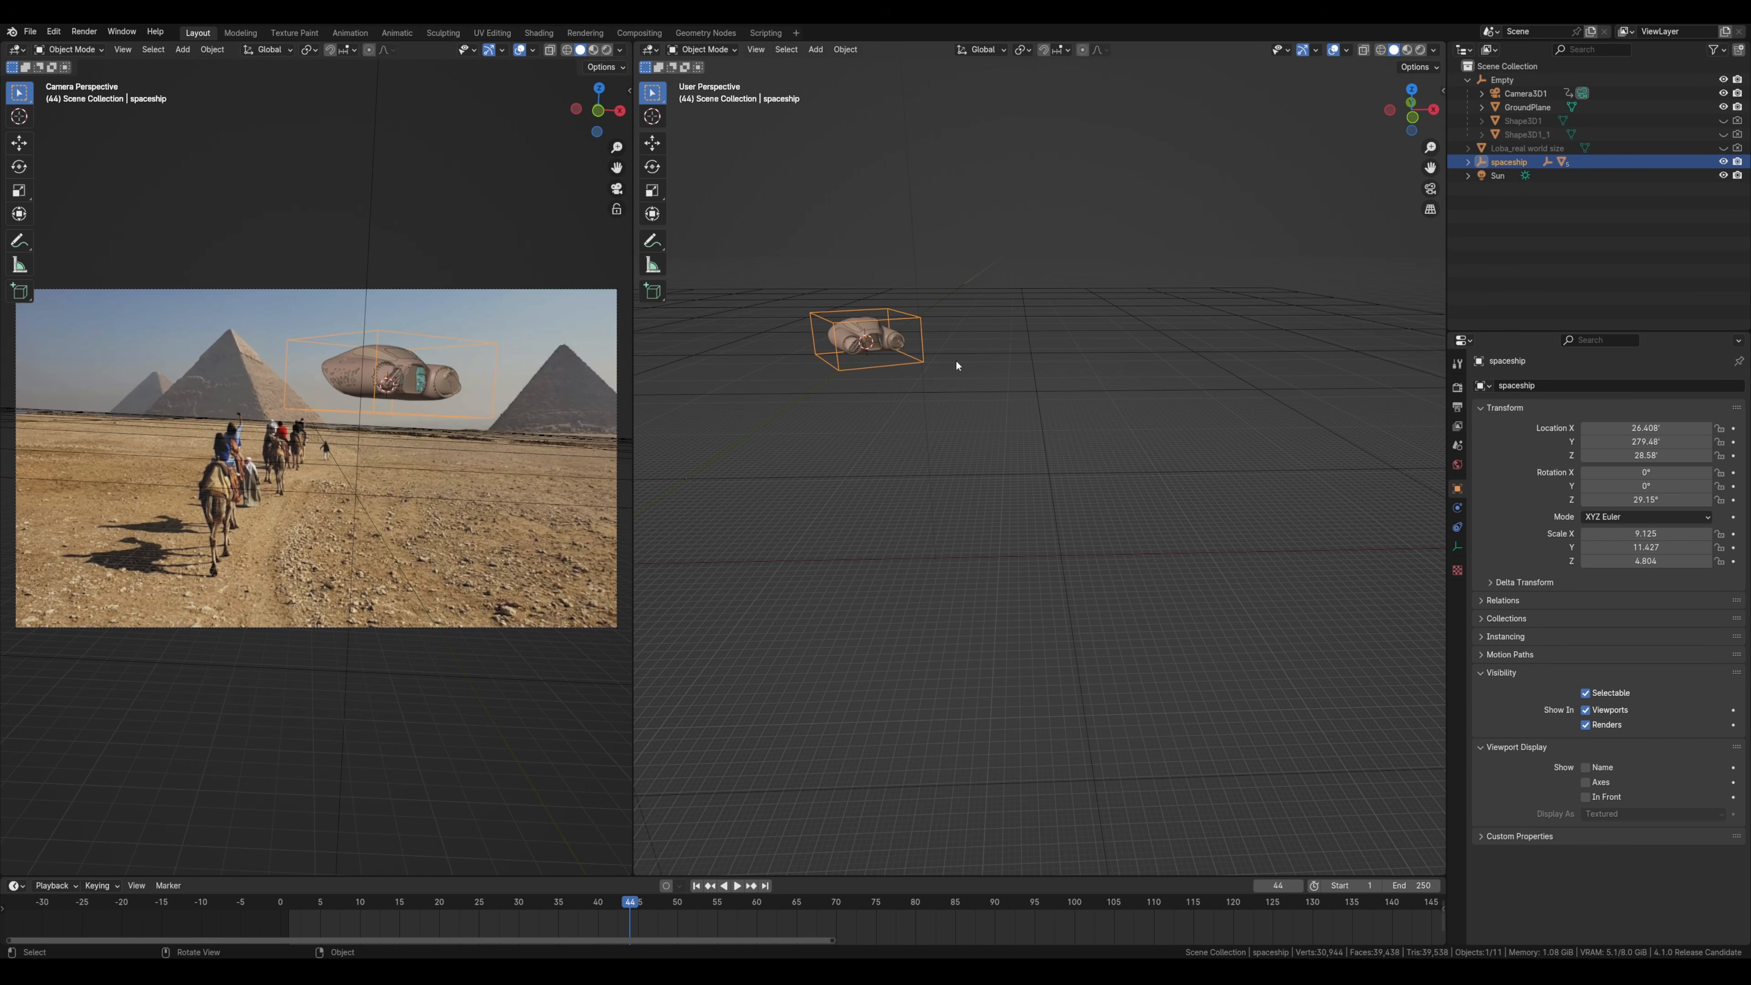
{"action": "key", "text": "g"}
{"action": "right_click", "coordinate": [947, 380]}
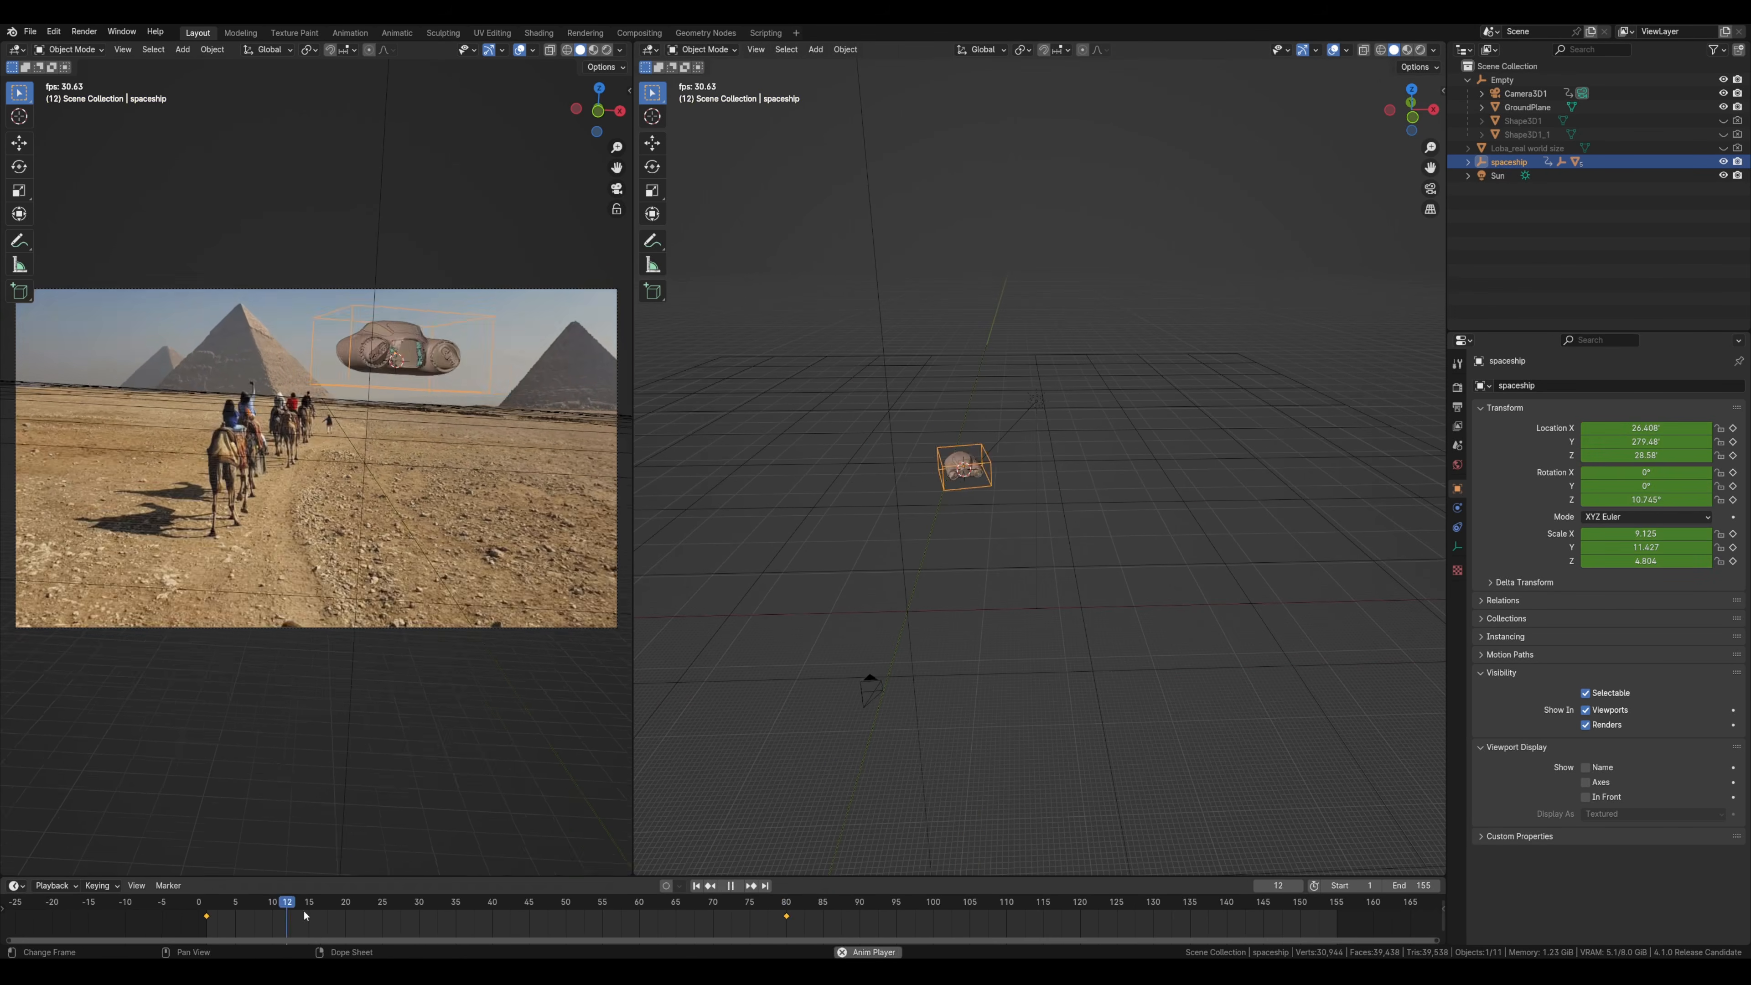
- Check the animation playback and rotate the spaceship empty about -8.34° around its local X axis at frame 131
{"action": "left_click", "coordinate": [993, 567]}
{"action": "key", "text": "space"}
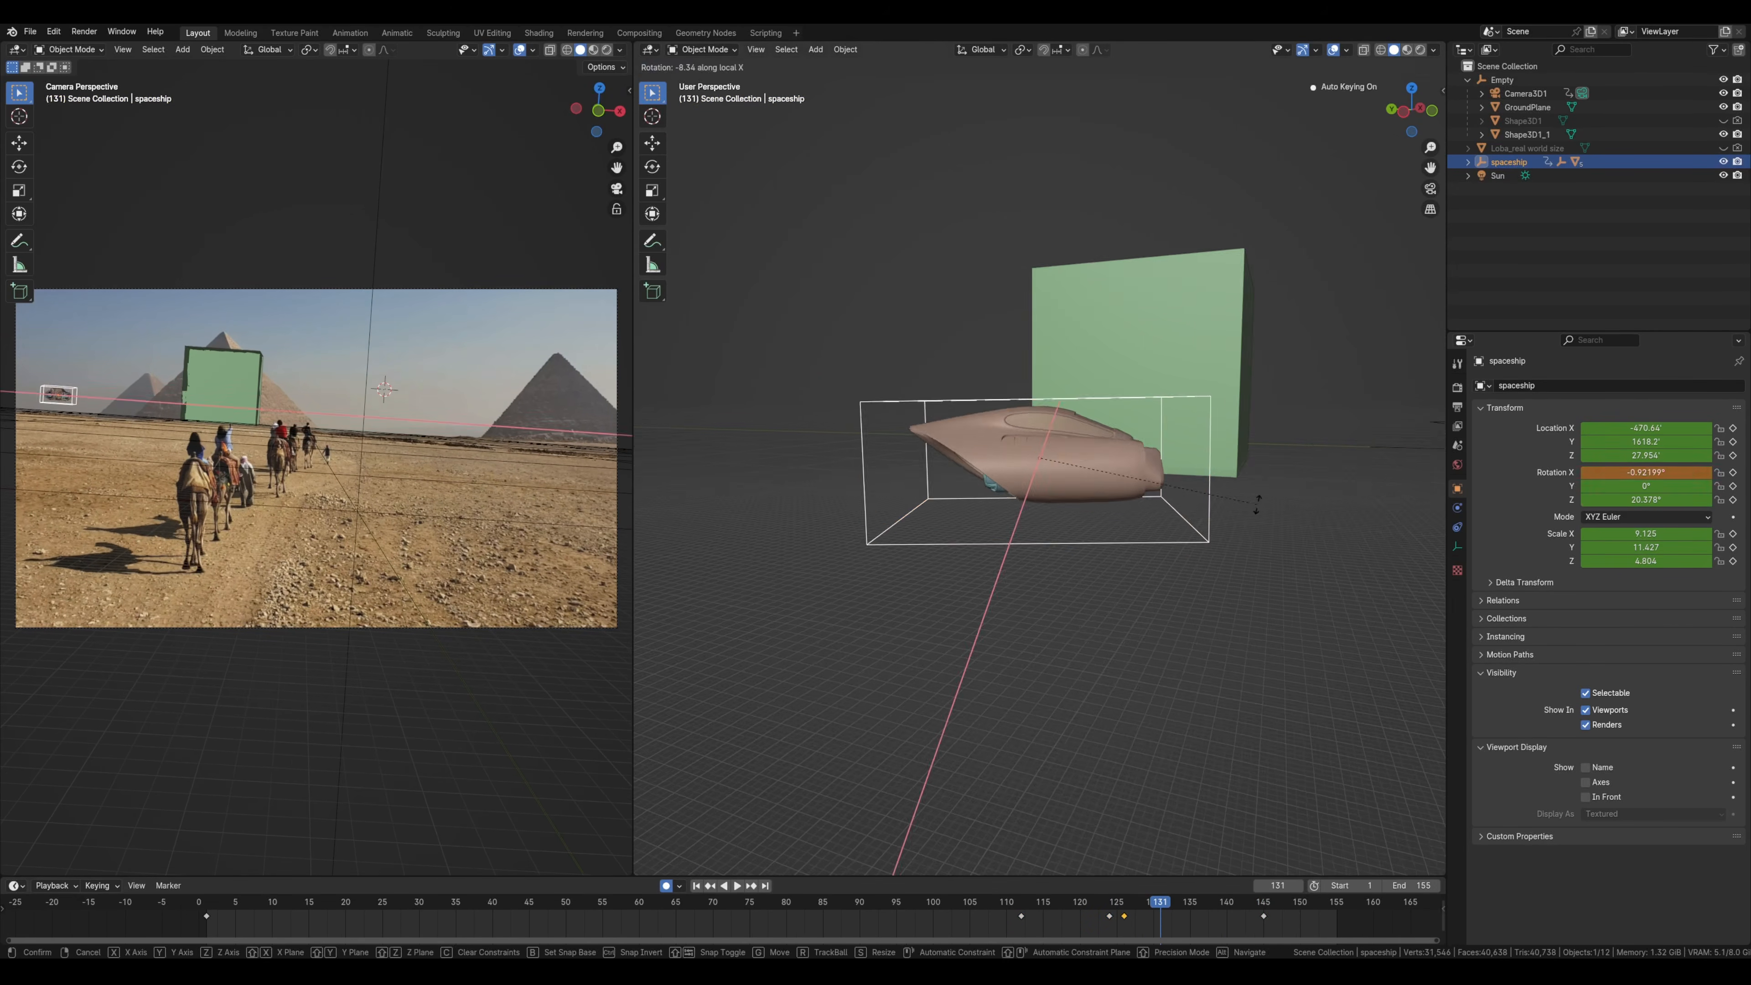
{"action": "left_click", "coordinate": [1256, 503]}
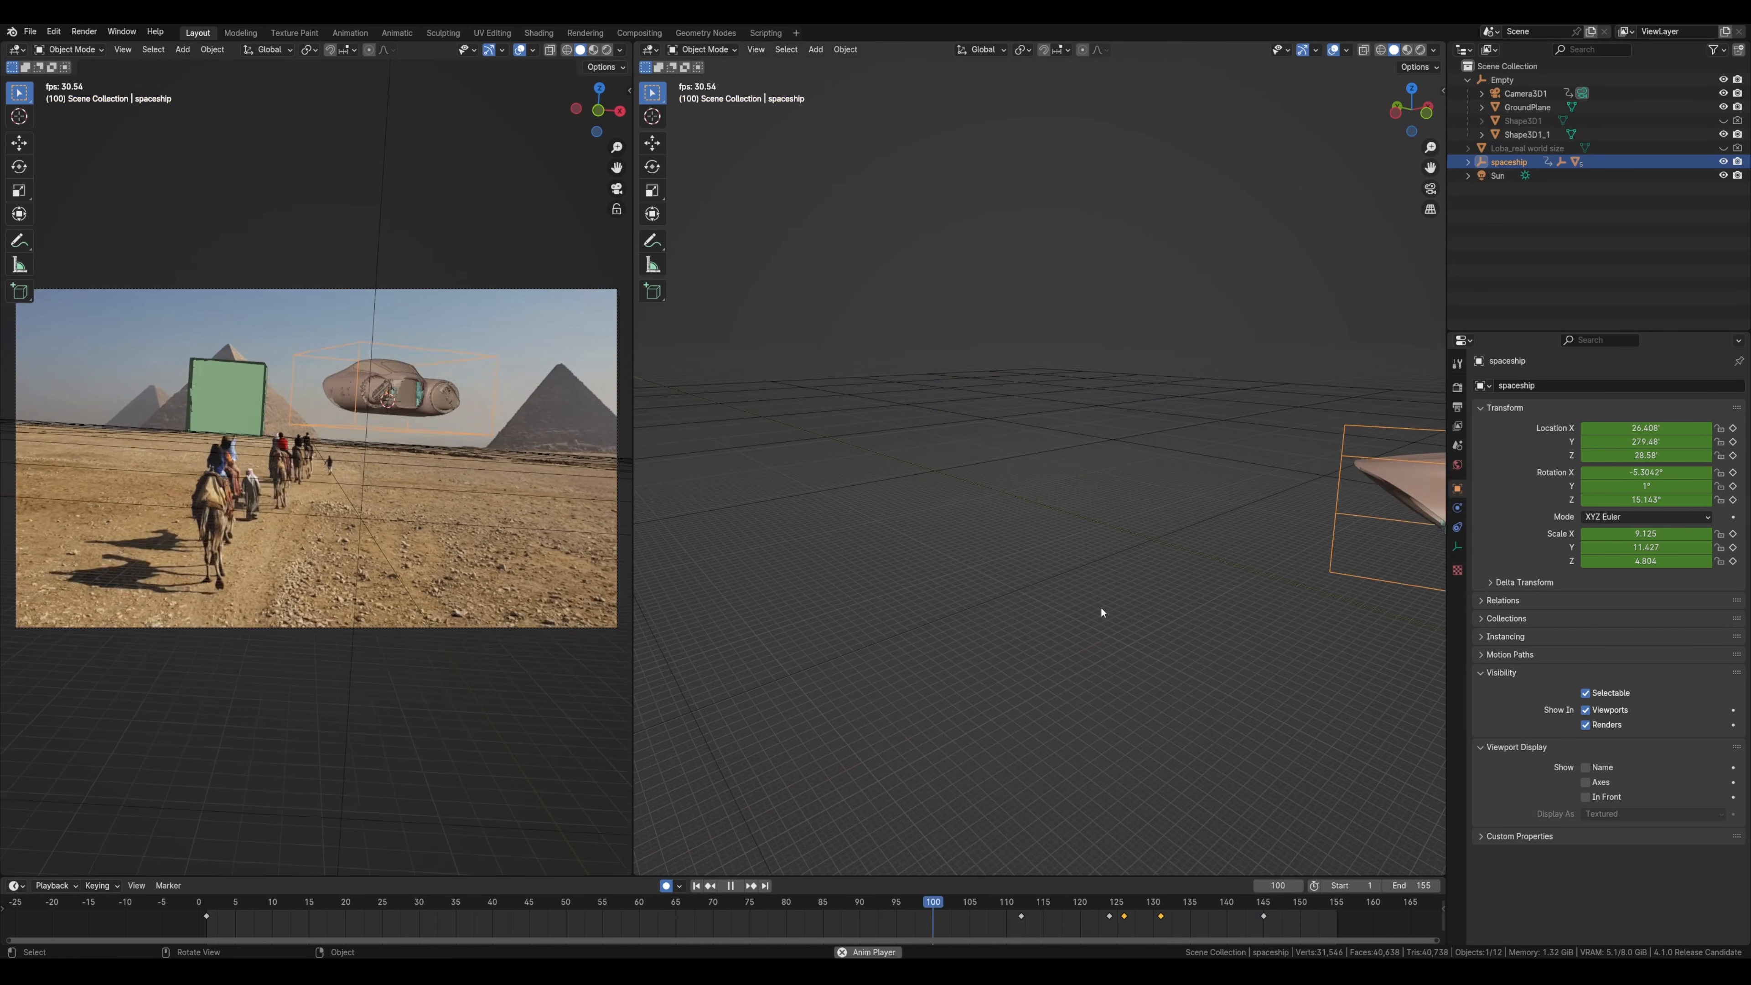
- Switch the camera view to Rendered shading and hide the Shape3D1_1 plane in both the viewport and renders
{"action": "key", "text": "z"}
{"action": "left_click", "coordinate": [474, 362]}
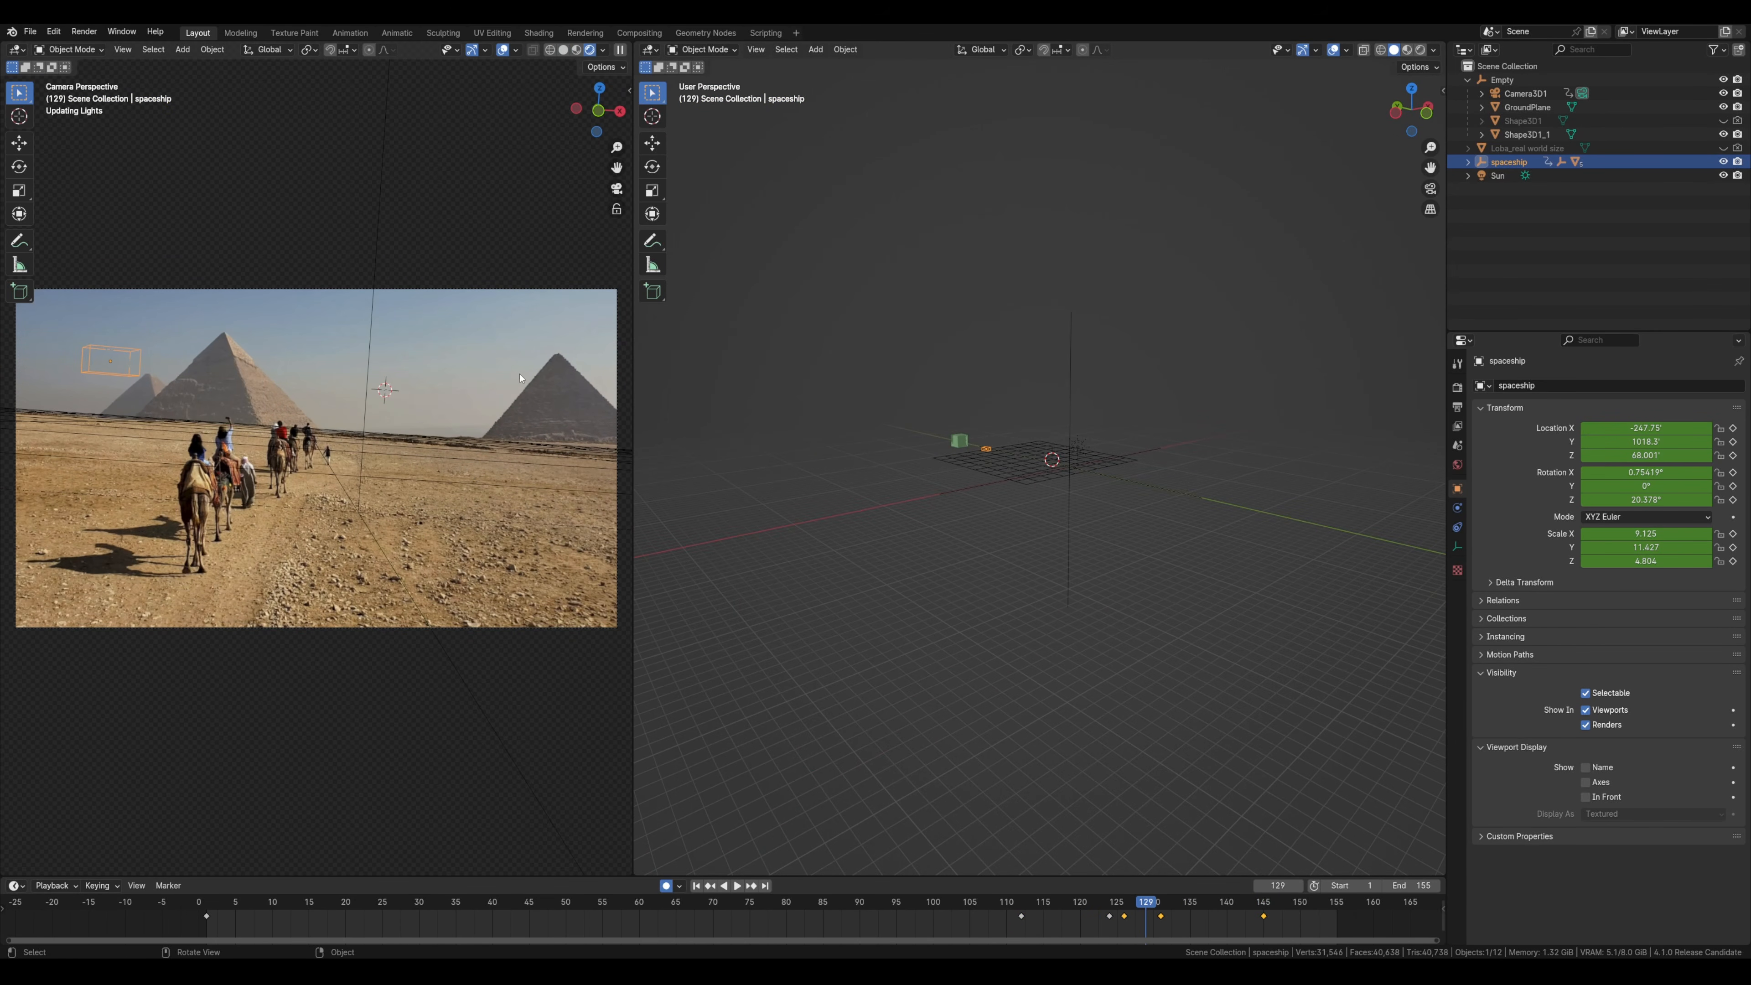
{"action": "left_click", "coordinate": [476, 354]}
{"action": "left_click", "coordinate": [250, 391]}
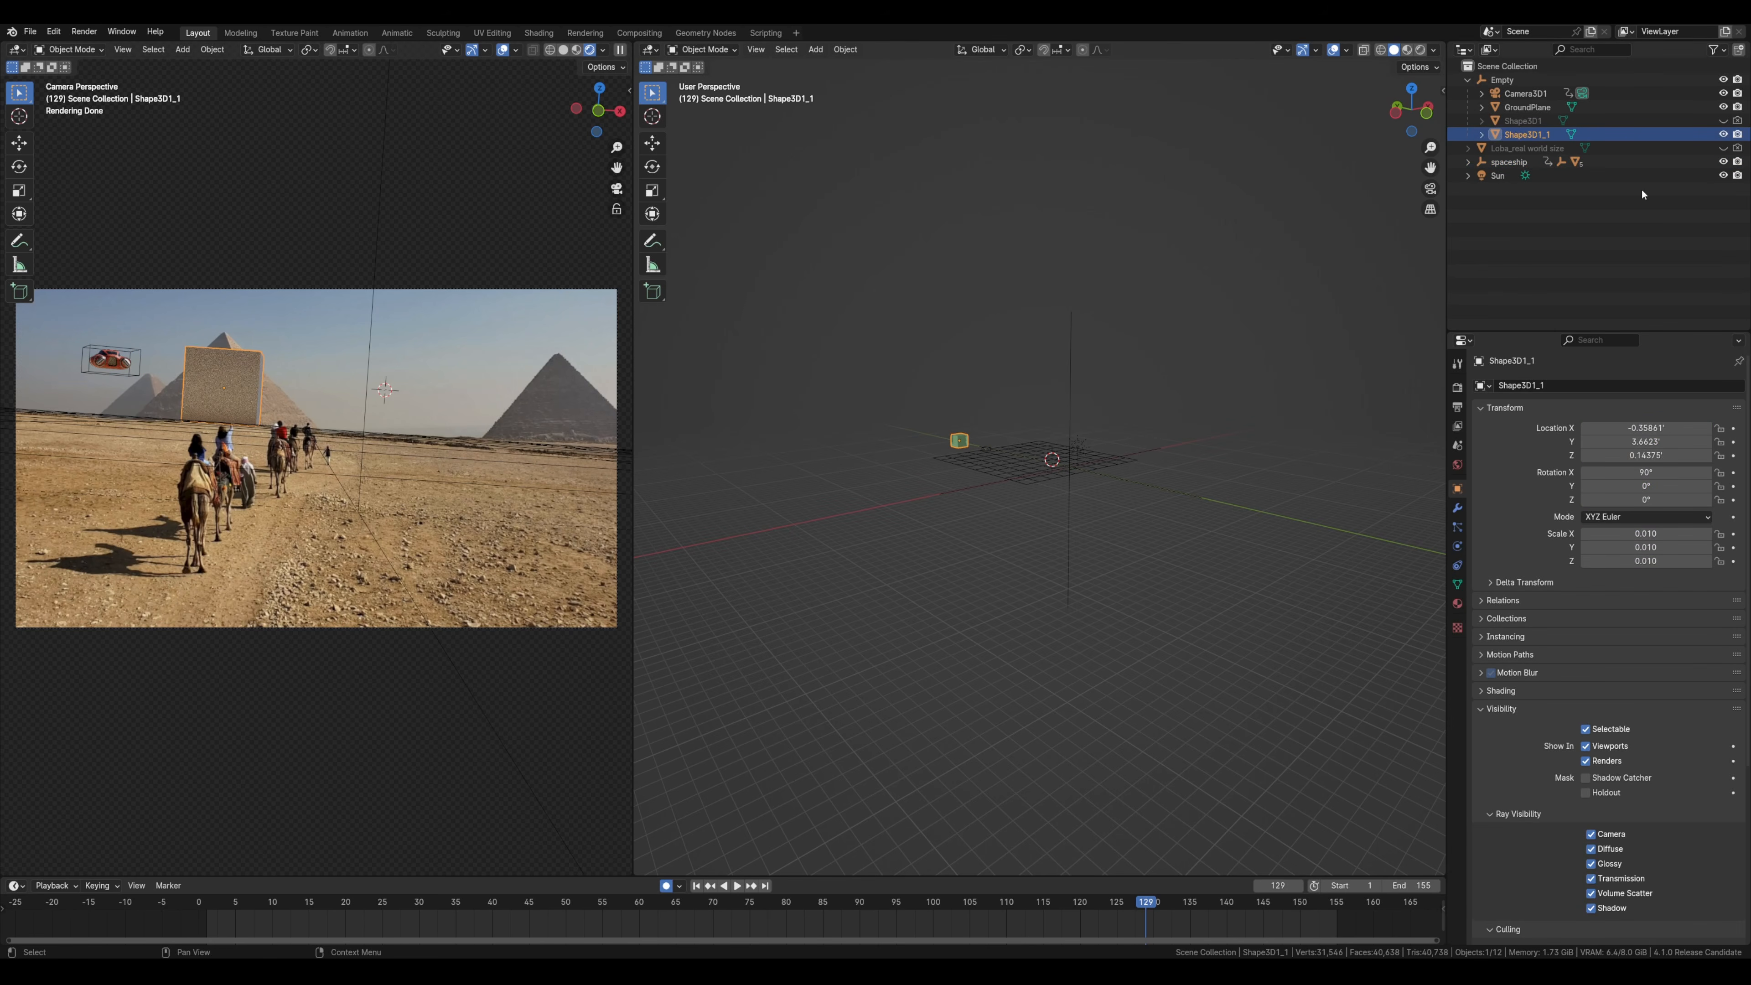
{"action": "left_click", "coordinate": [1723, 133]}
{"action": "left_click", "coordinate": [1737, 134]}
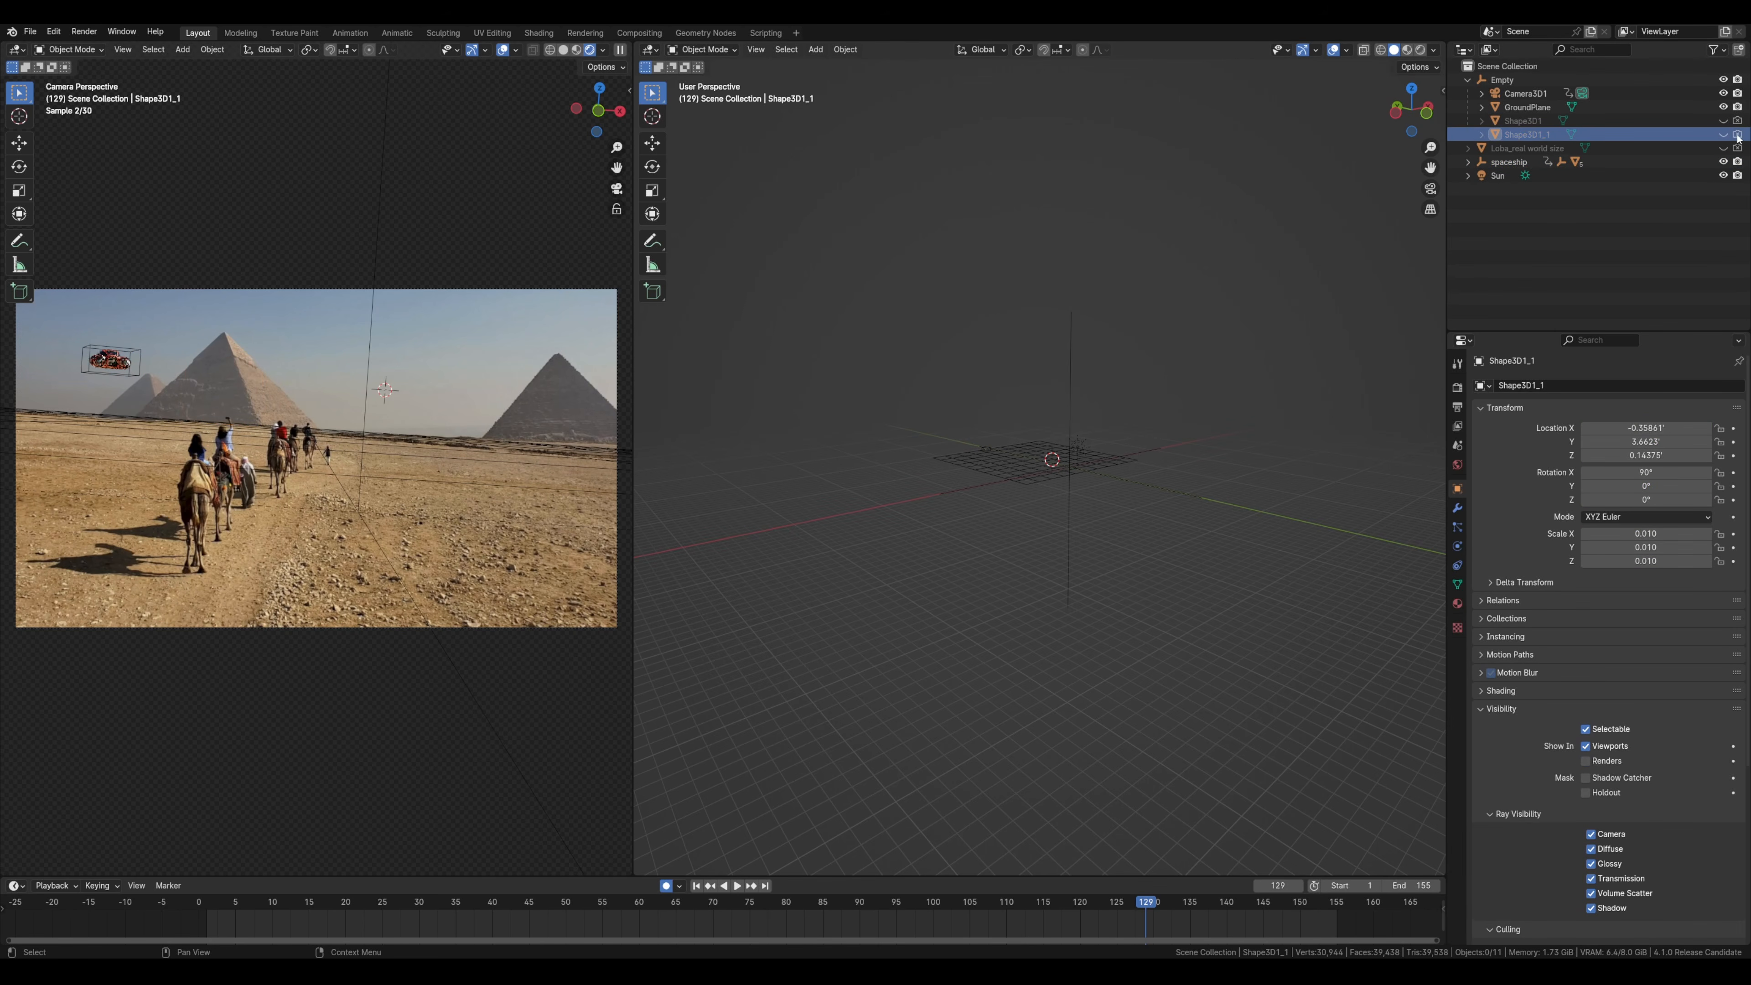
- Go to frame 127, enable Motion Blur in the Cycles render settings and render a still image
{"action": "left_click", "coordinate": [934, 475]}
{"action": "key", "text": "Left"}
{"action": "key", "text": "Left"}
{"action": "left_click", "coordinate": [1456, 387]}
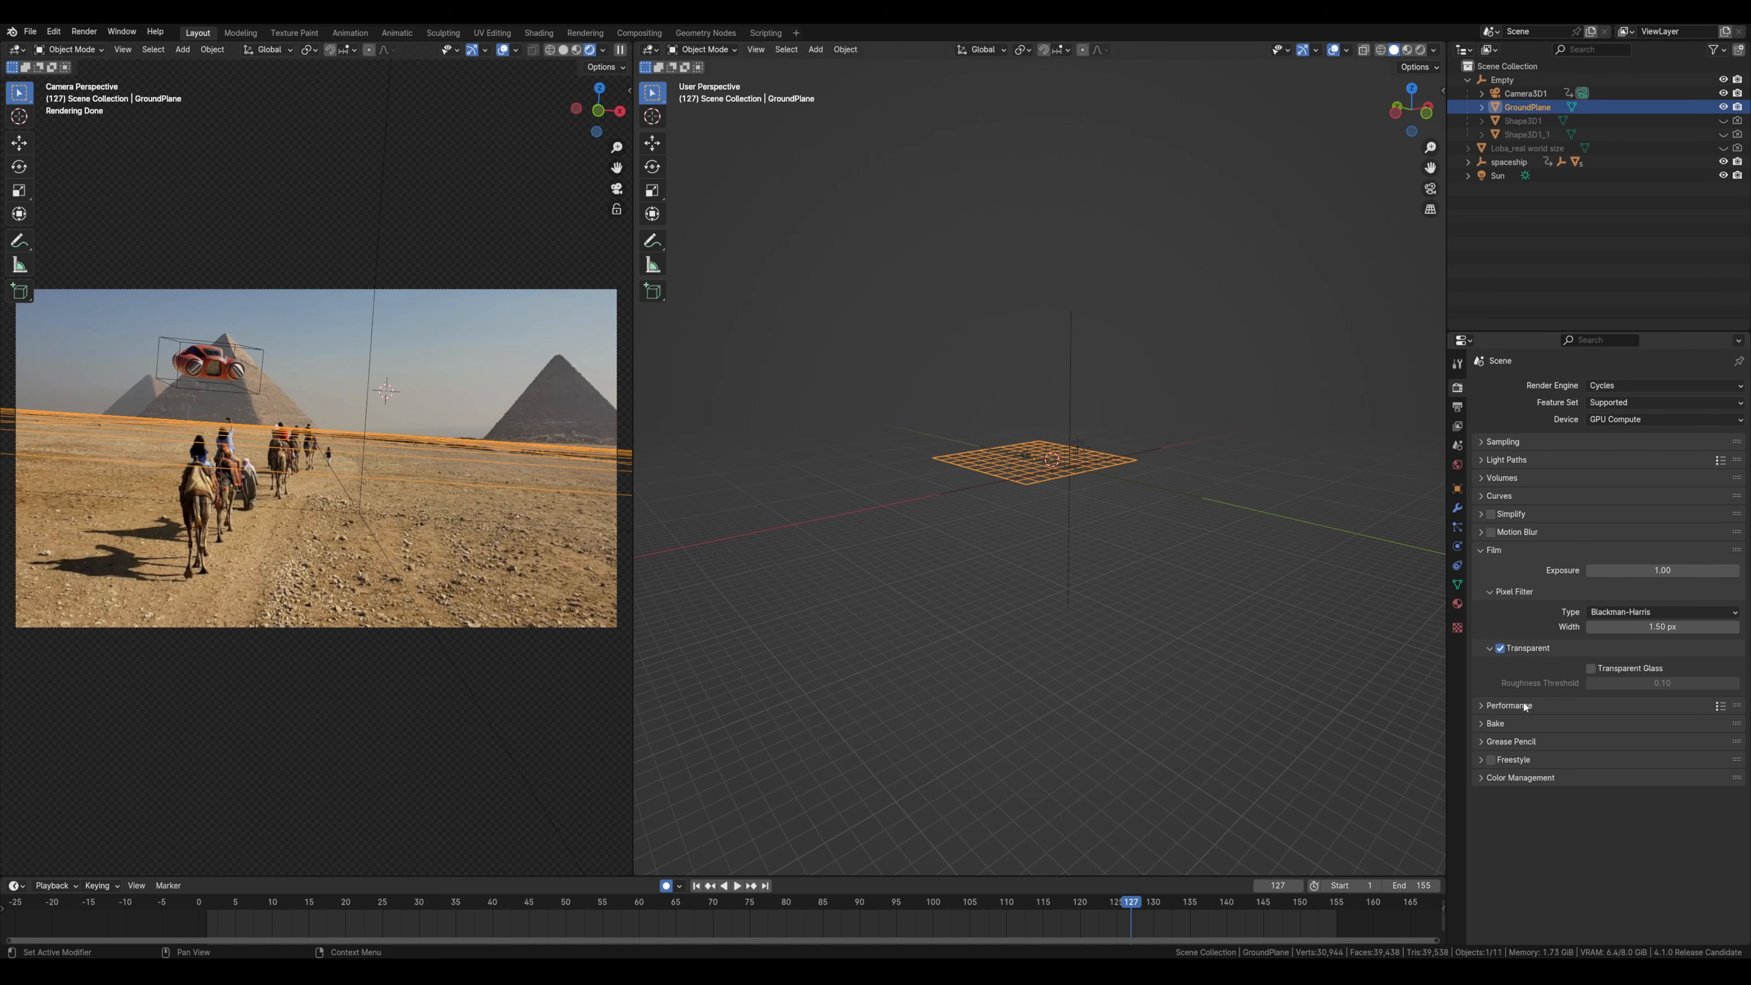
{"action": "left_click", "coordinate": [113, 55]}
{"action": "left_click", "coordinate": [159, 61]}
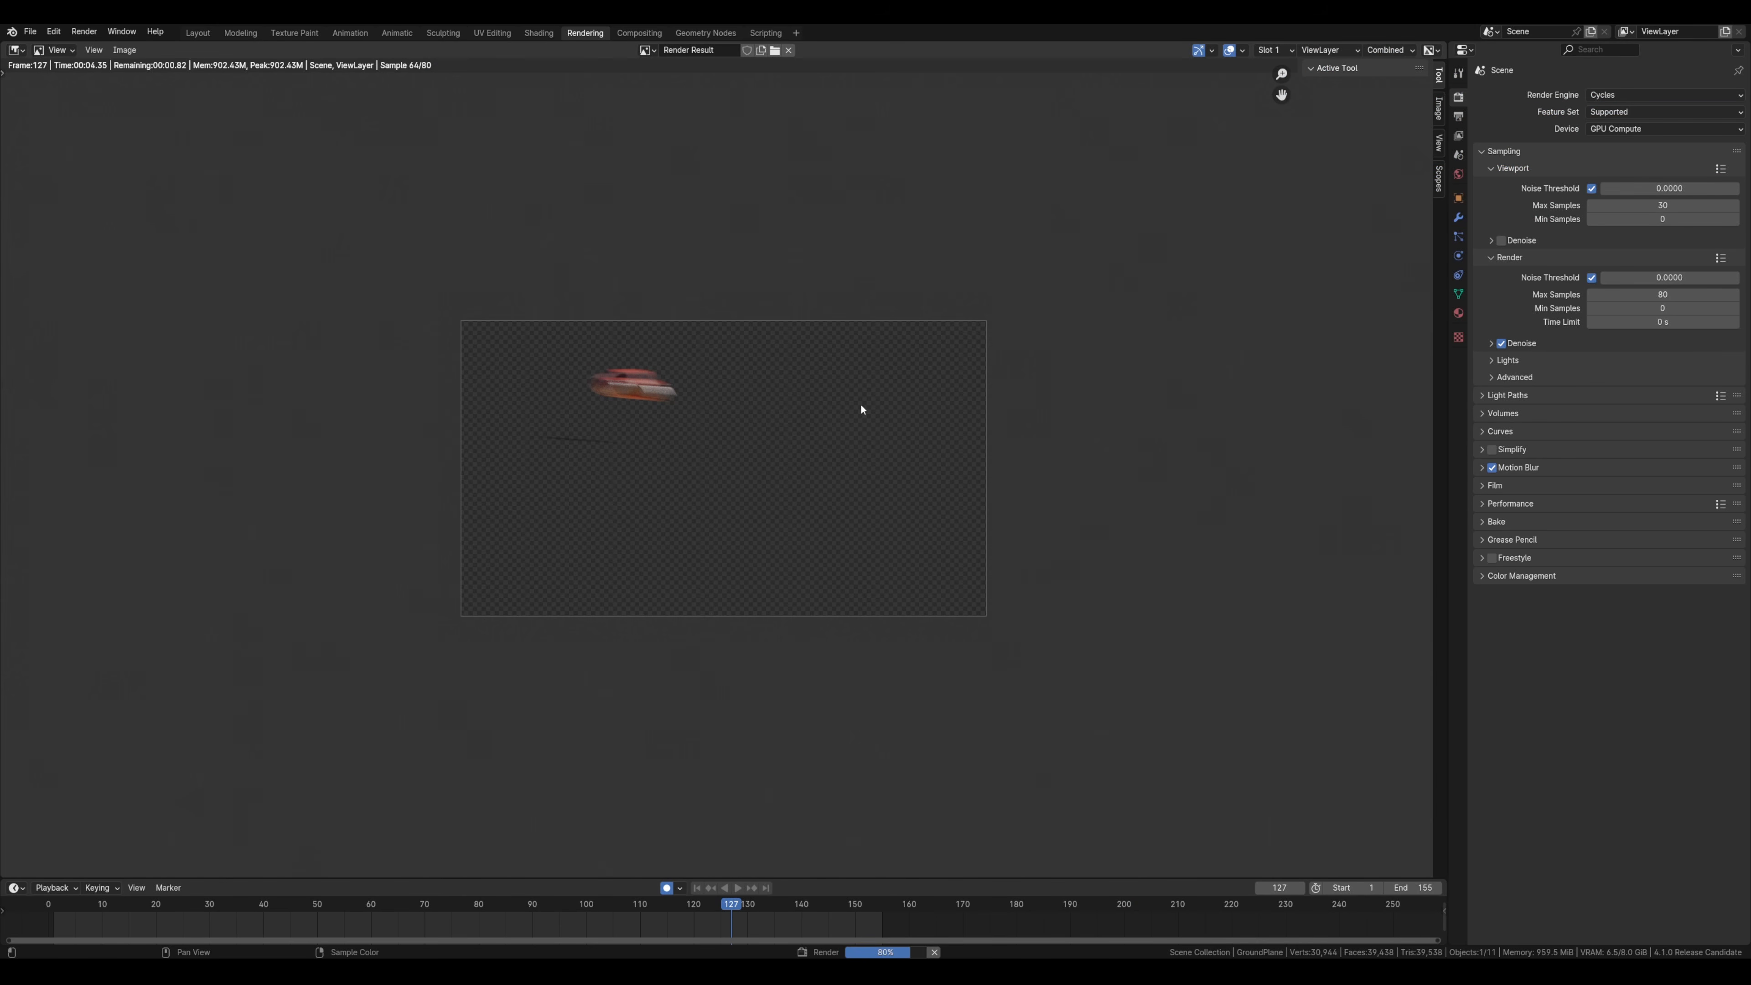
- Set the motion blur shutter to 0.22 and render frame 127 again
{"action": "left_click", "coordinate": [1482, 466]}
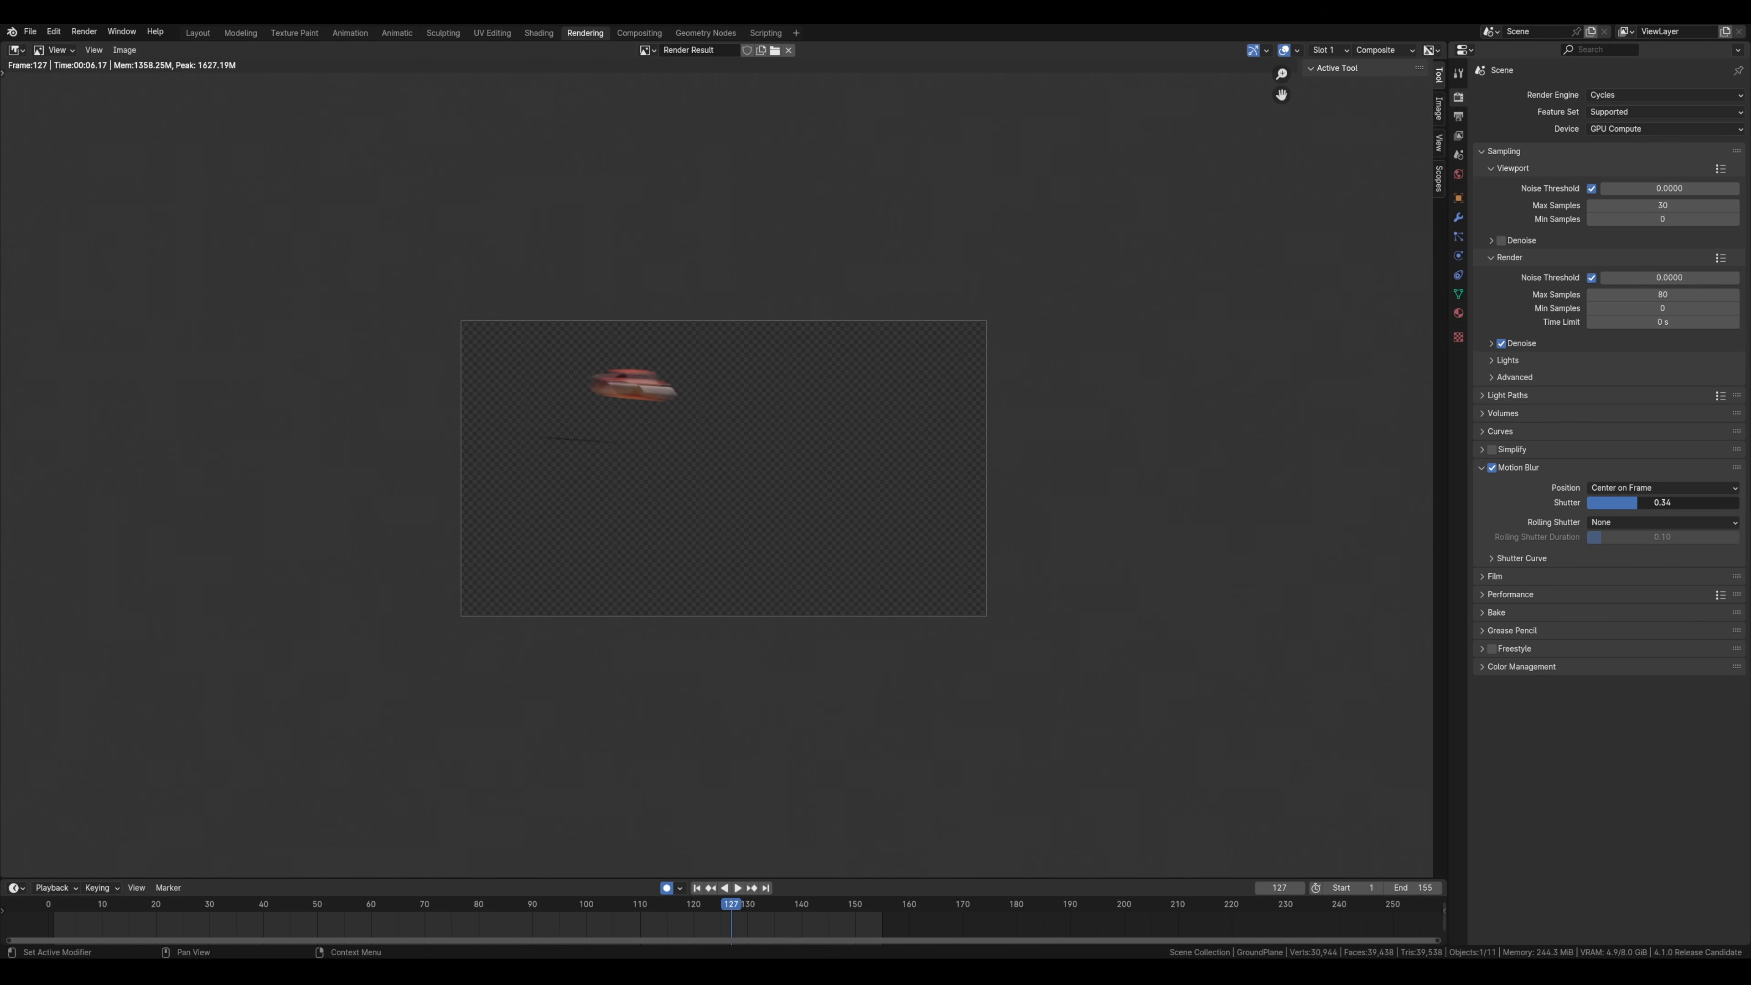
{"action": "left_click", "coordinate": [84, 31]}
{"action": "left_click", "coordinate": [103, 45]}
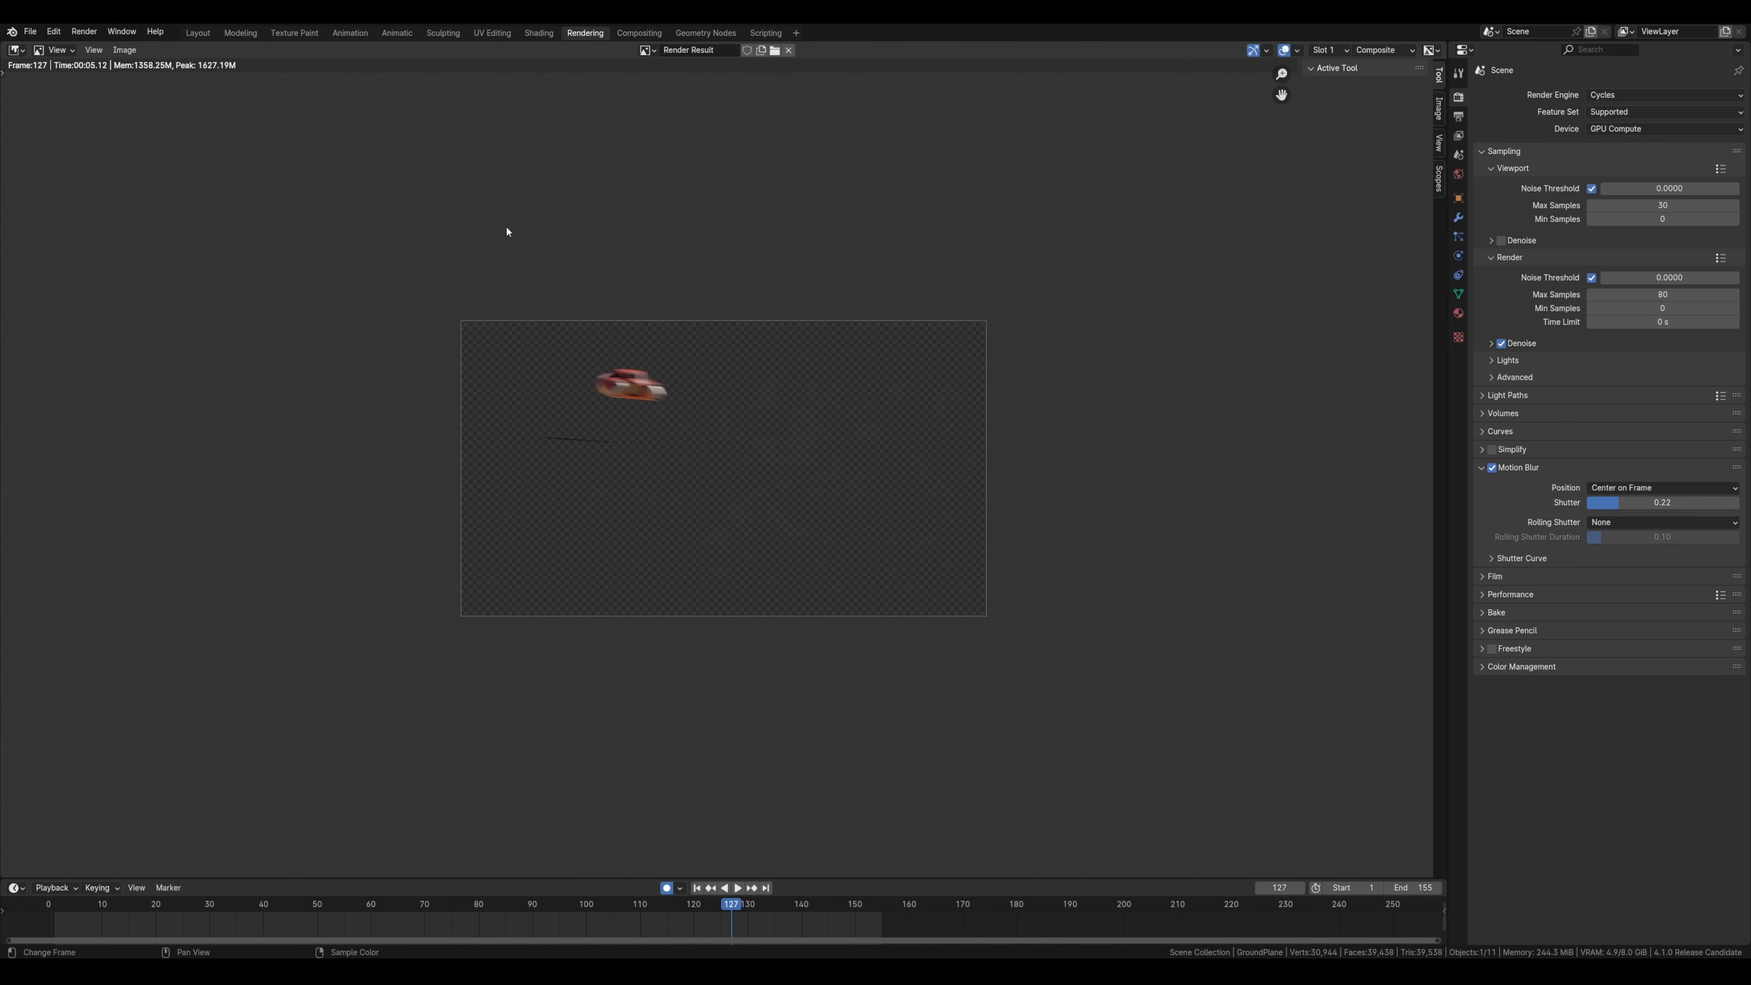
- In the Layout workspace, adjust the GroundPlane's far-edge vertices with proportional editing to match the desert horizon in the footage
{"action": "left_click", "coordinate": [198, 34]}
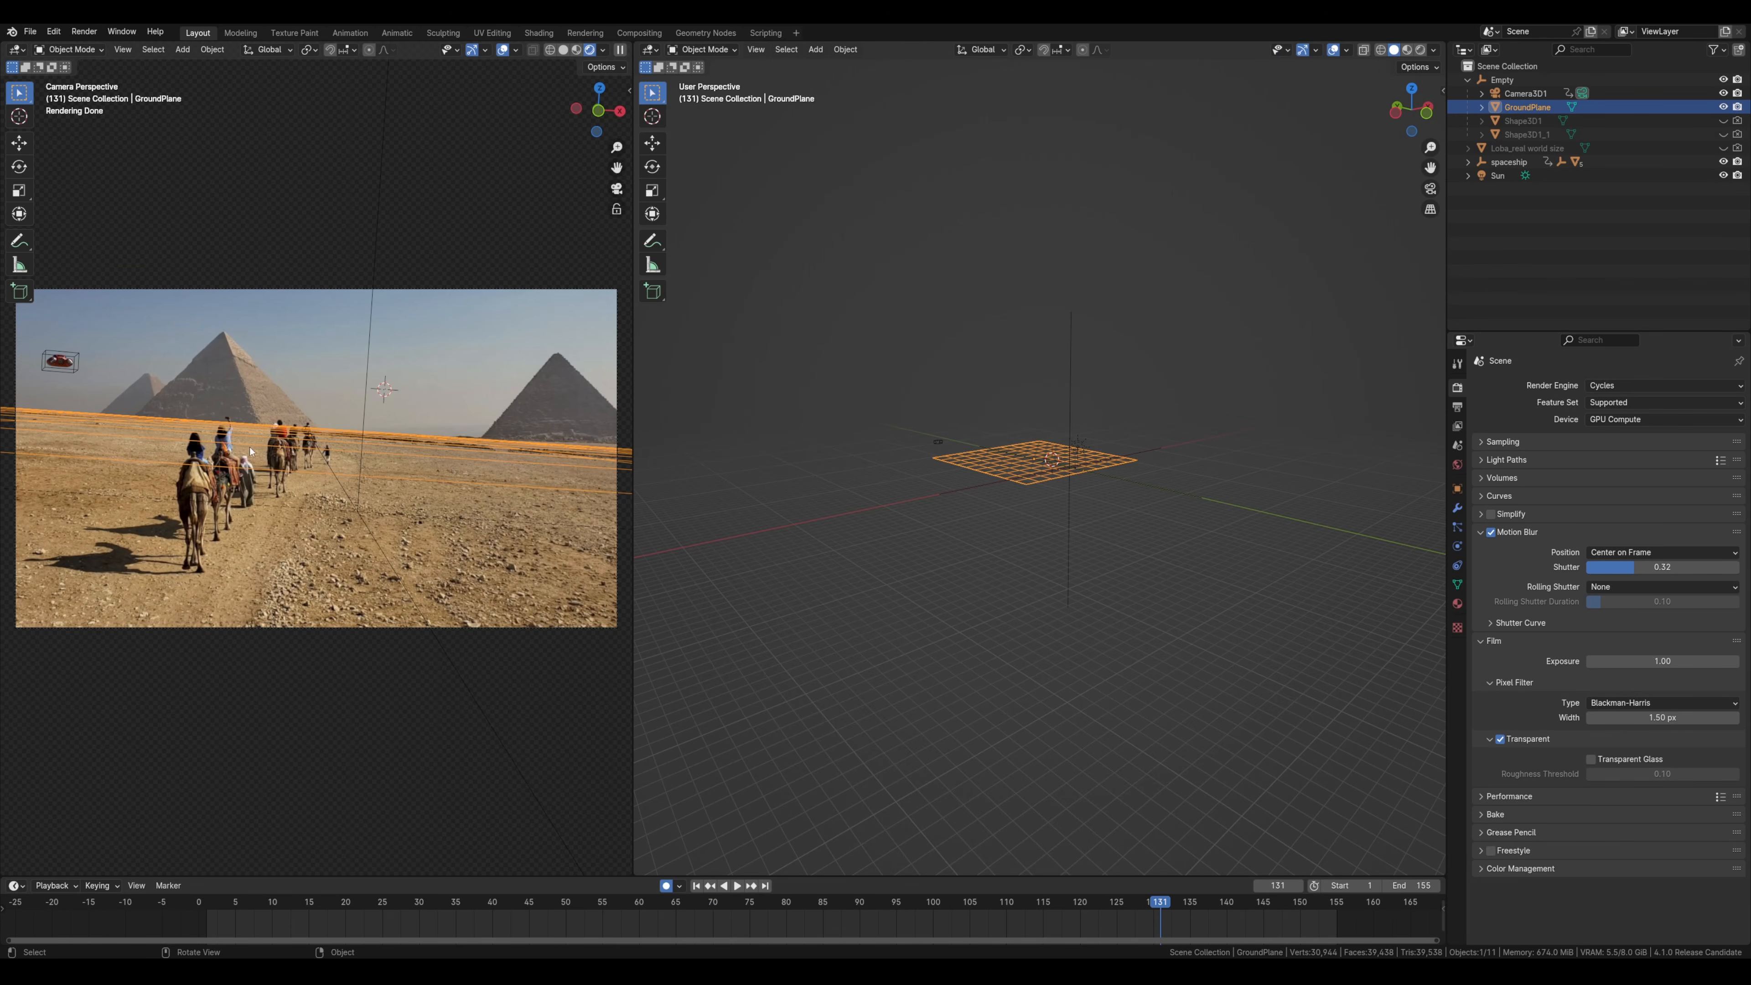
{"action": "scroll", "coordinate": [250, 451], "scroll_direction": "up", "scroll_amount": 6}
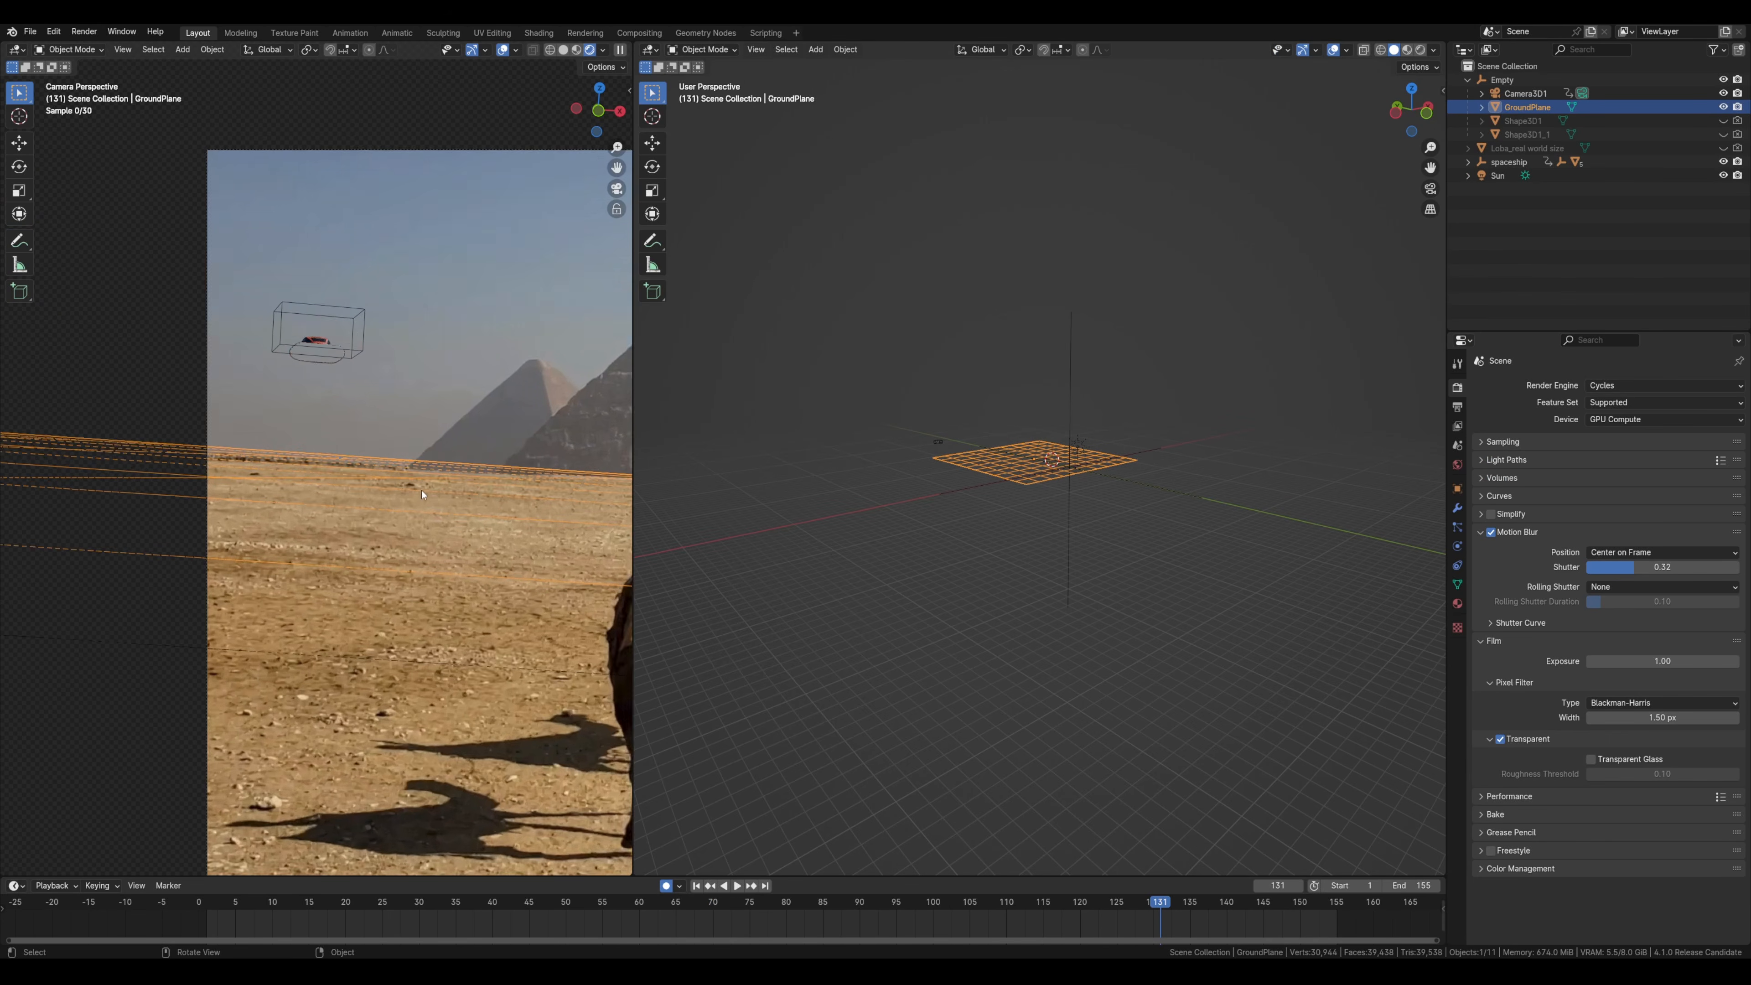
{"action": "scroll", "coordinate": [421, 489], "scroll_direction": "up", "scroll_amount": 2}
{"action": "scroll", "coordinate": [461, 492], "scroll_direction": "up", "scroll_amount": 2}
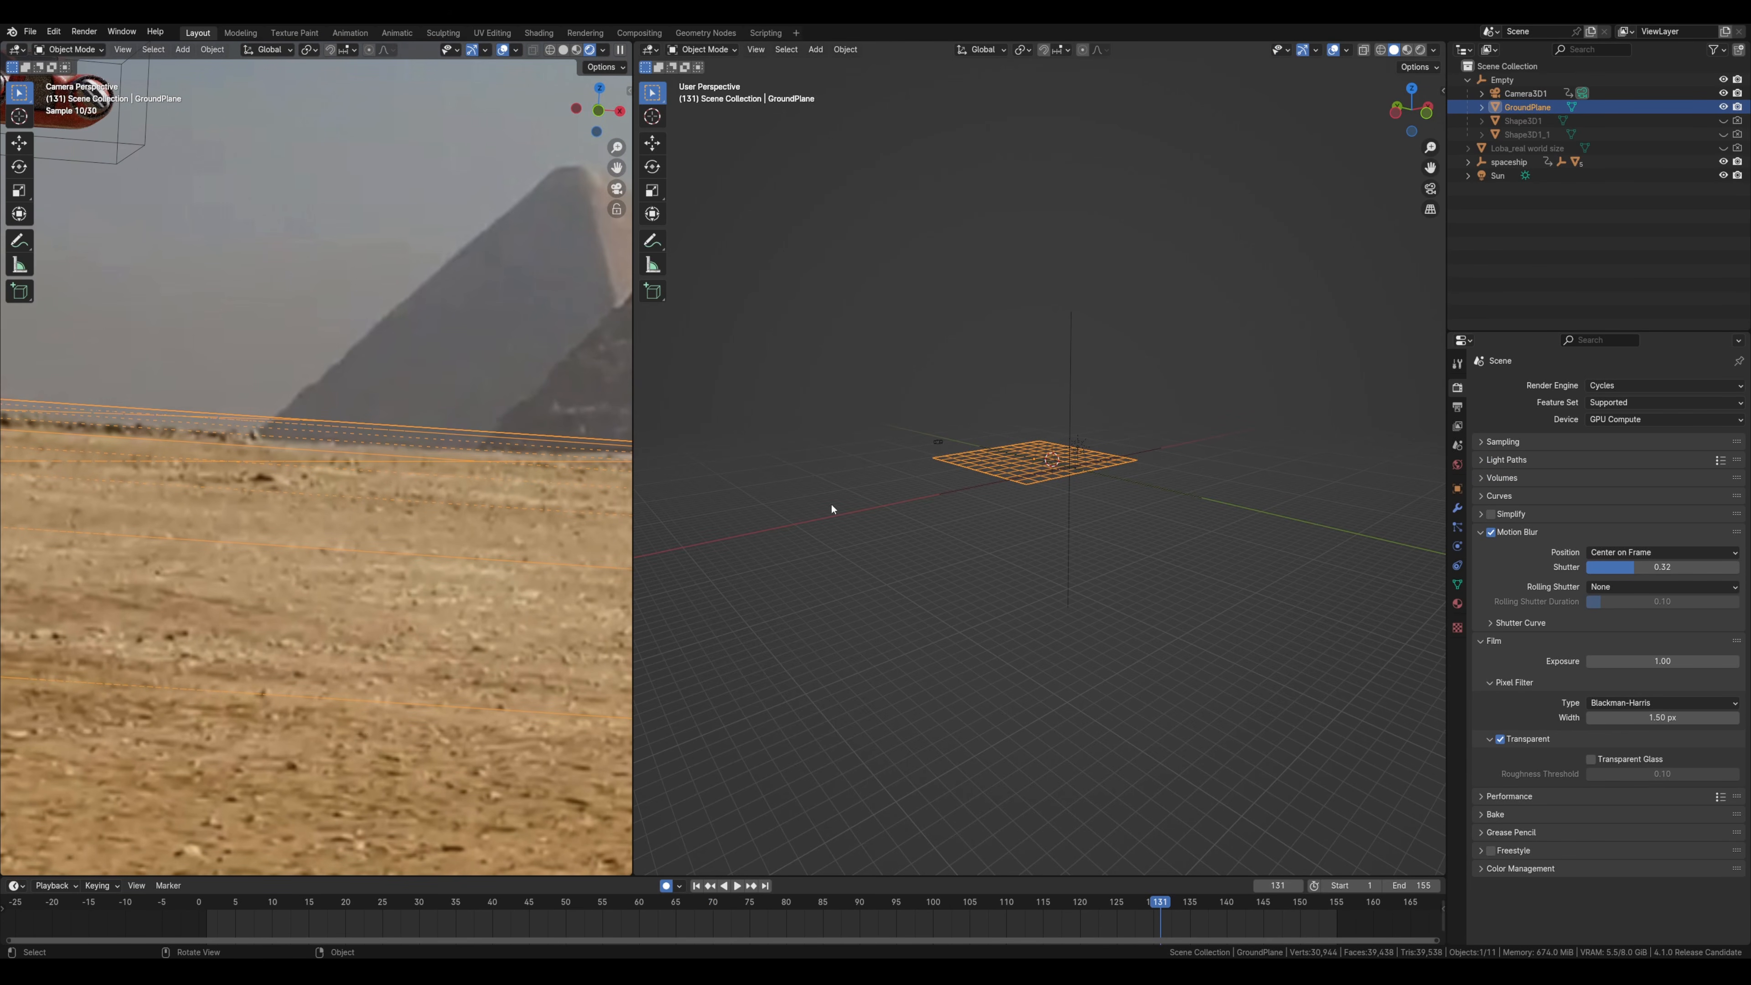
{"action": "scroll", "coordinate": [831, 509], "scroll_direction": "down", "scroll_amount": 4}
{"action": "scroll", "coordinate": [1092, 504], "scroll_direction": "up", "scroll_amount": 3}
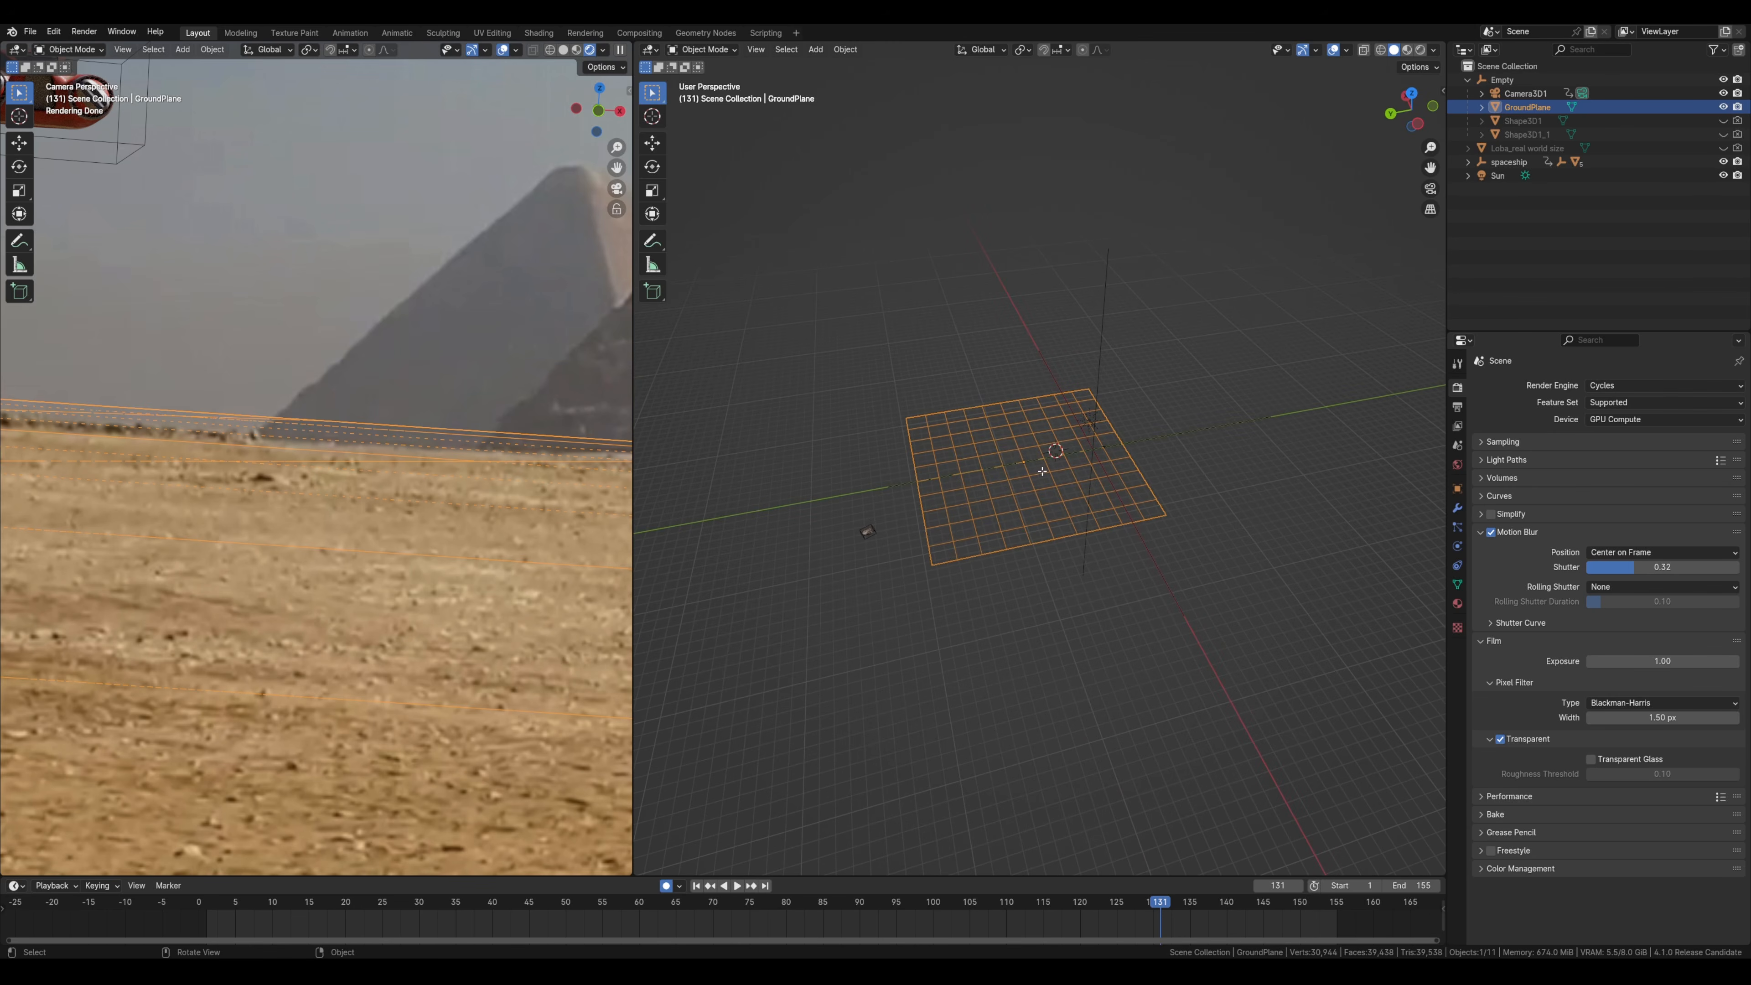
{"action": "key", "text": "Tab"}
{"action": "left_click", "coordinate": [976, 436]}
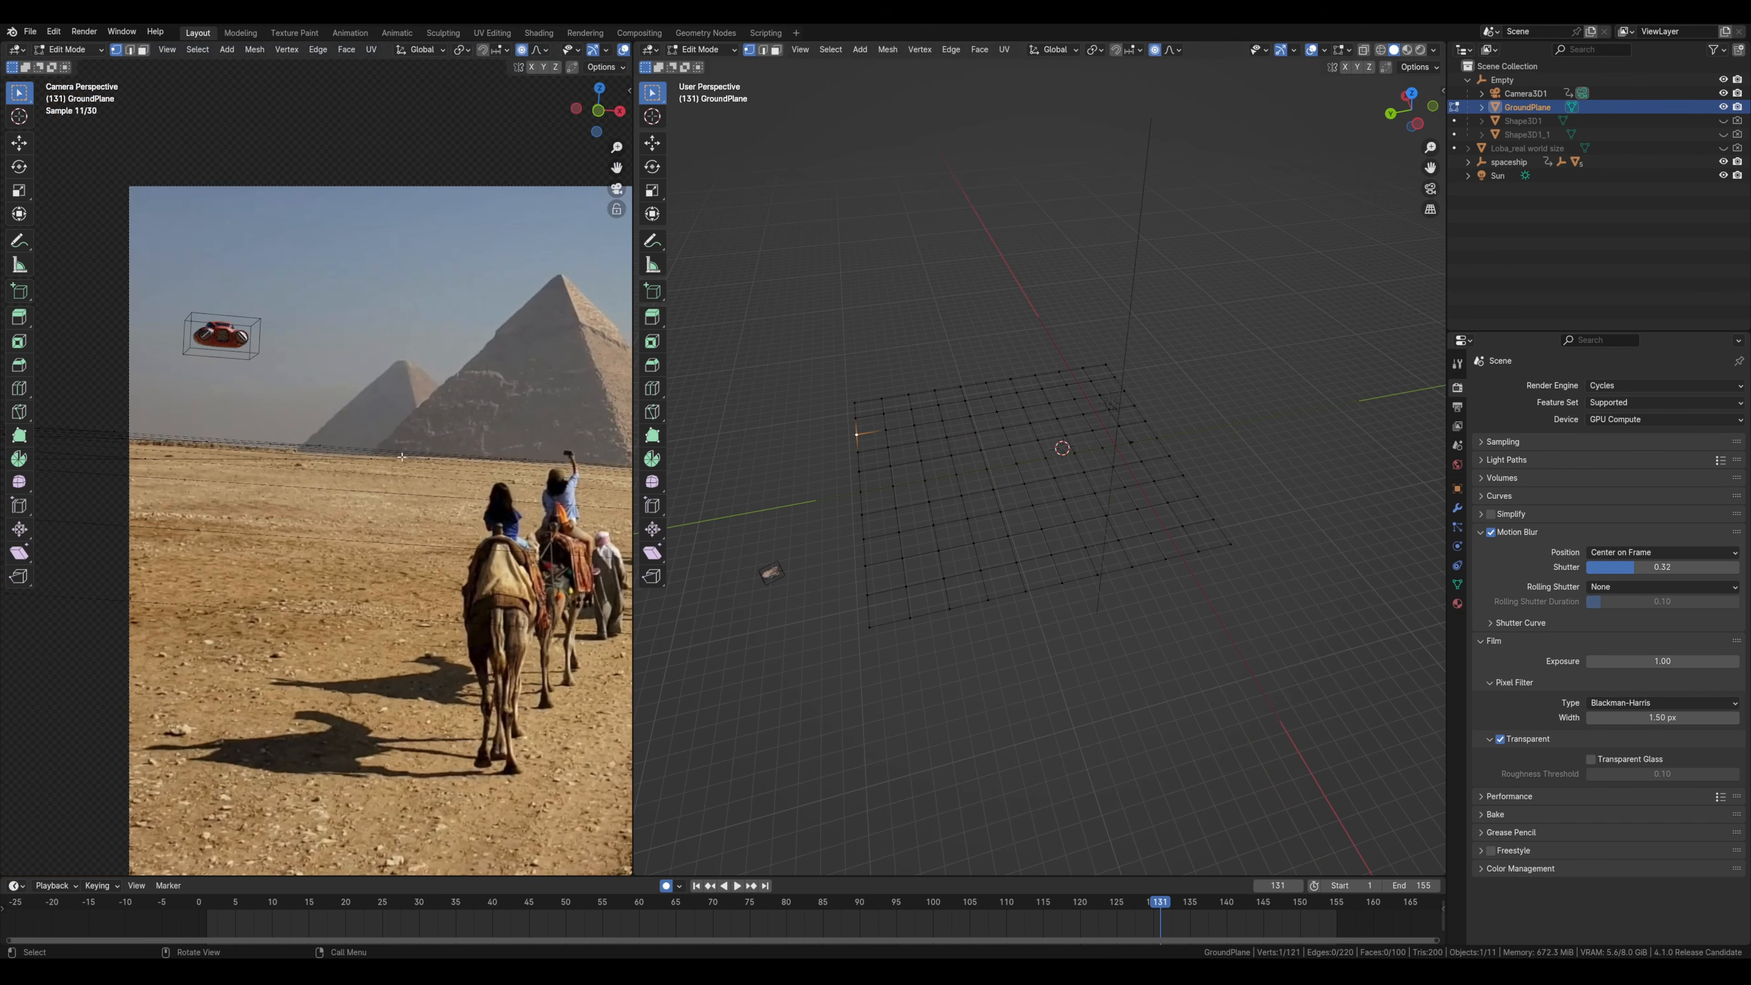
{"action": "key", "text": "o"}
{"action": "key", "text": "g"}
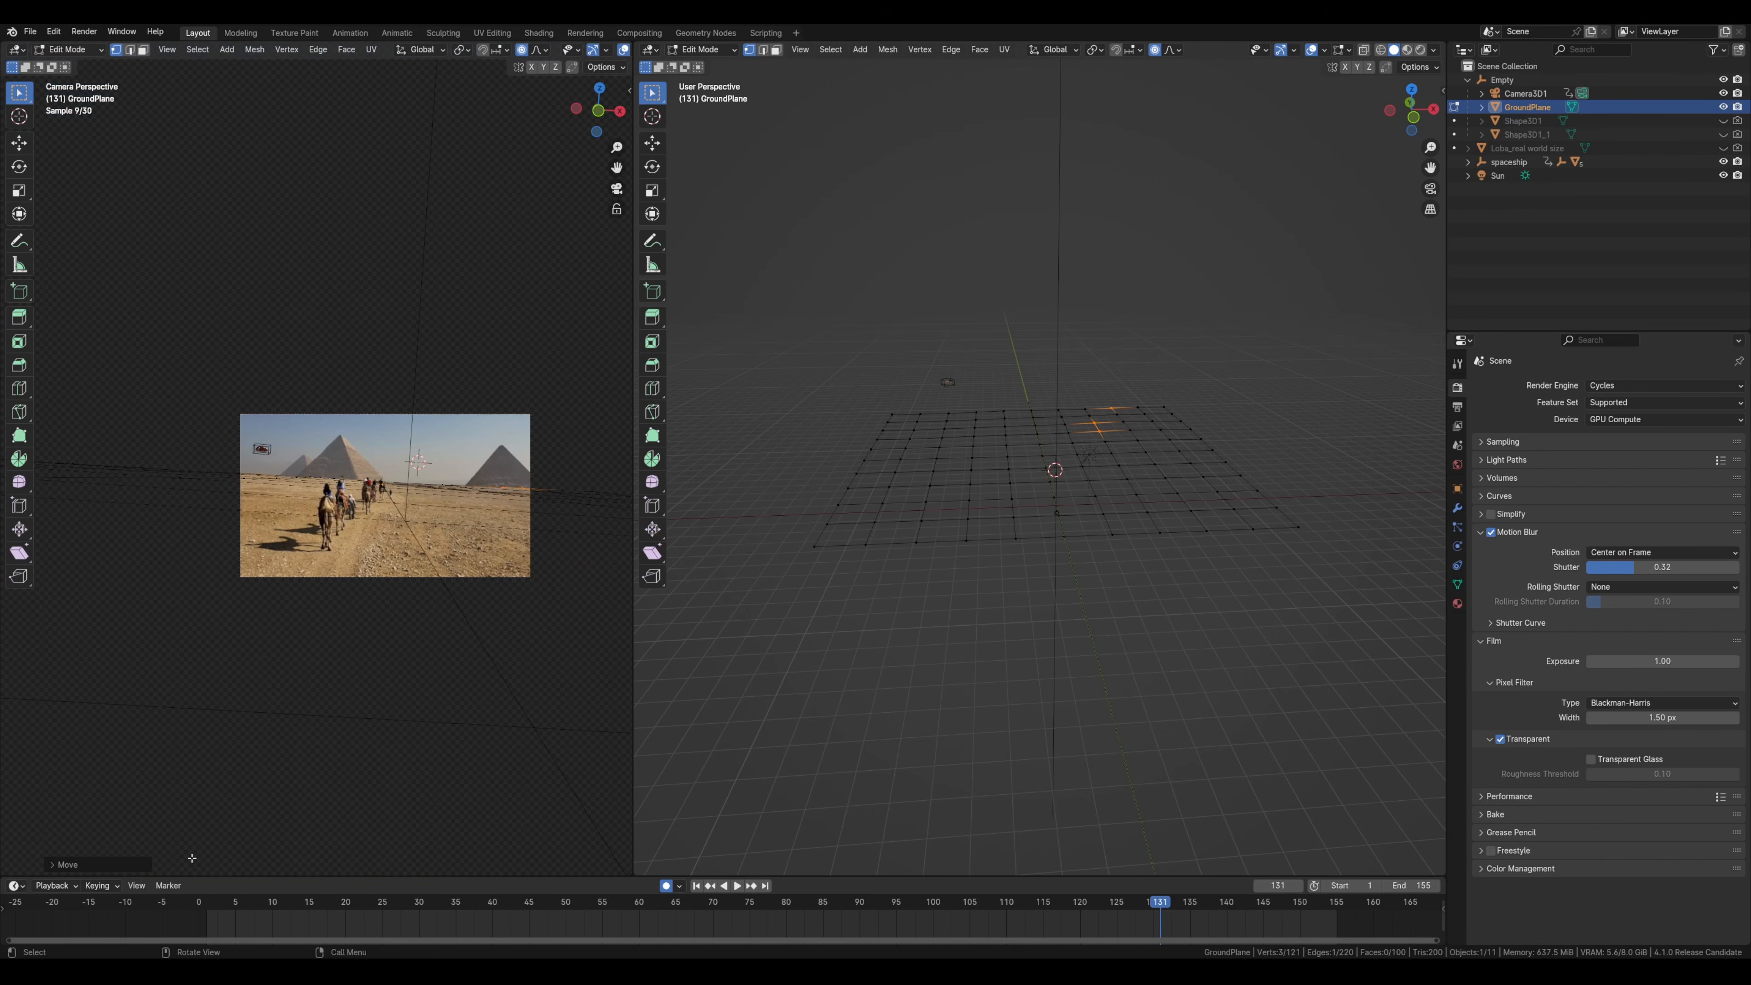
- Scrub to frame 32 and play back the camera view to check the edited ground plane against the footage
{"action": "left_click_drag", "start_coordinate": [223, 900], "coordinate": [433, 901]}
{"action": "scroll", "coordinate": [315, 783], "scroll_direction": "up", "scroll_amount": 5}
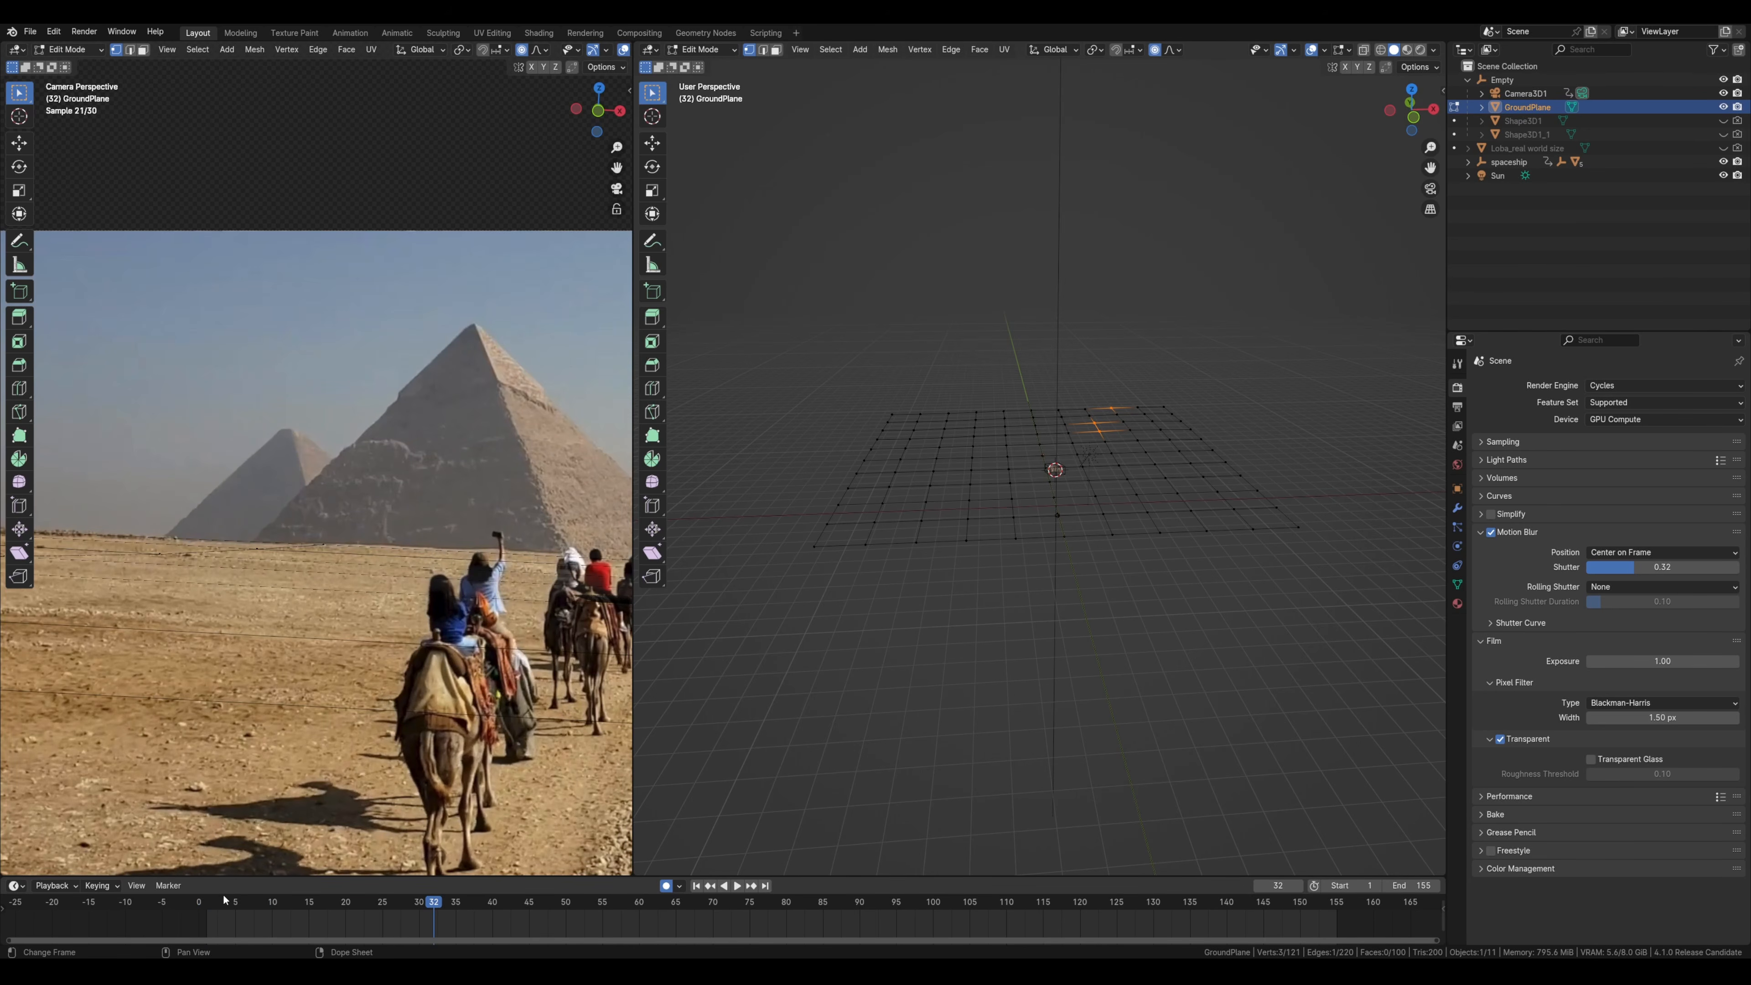
{"action": "key", "text": "space"}
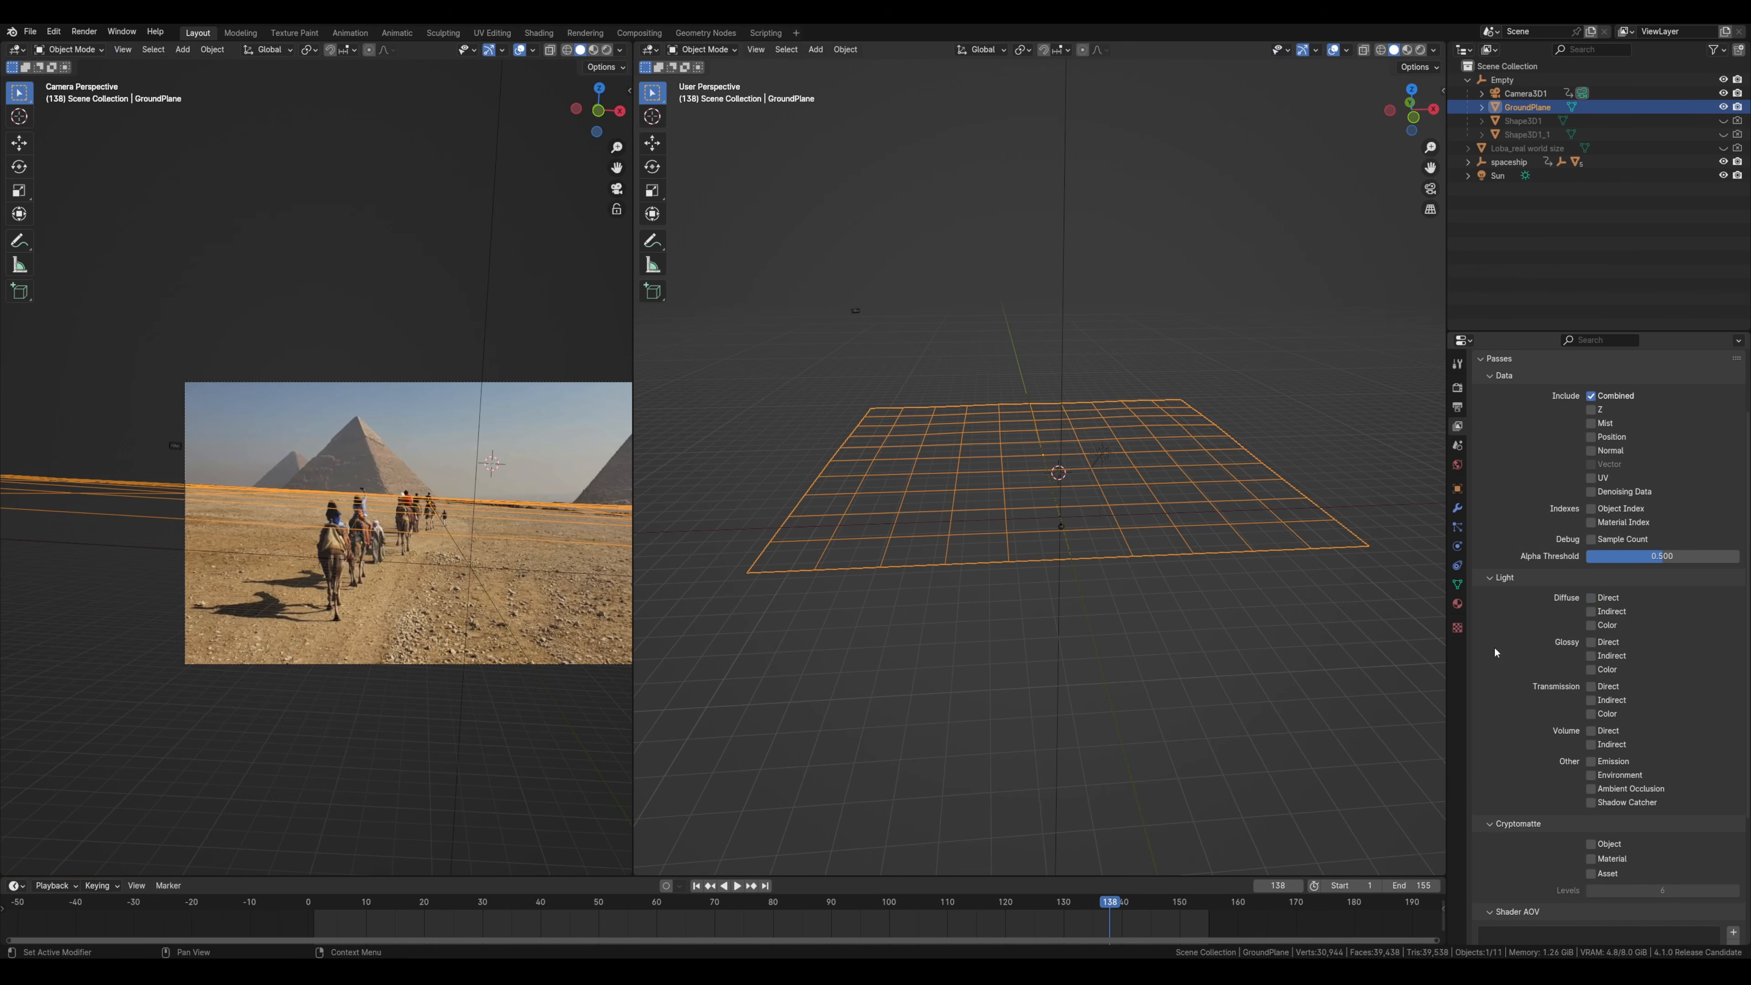
- Enable the Shadow Catcher light pass for the view layer
{"action": "scroll", "coordinate": [1496, 484], "scroll_direction": "up", "scroll_amount": 3}
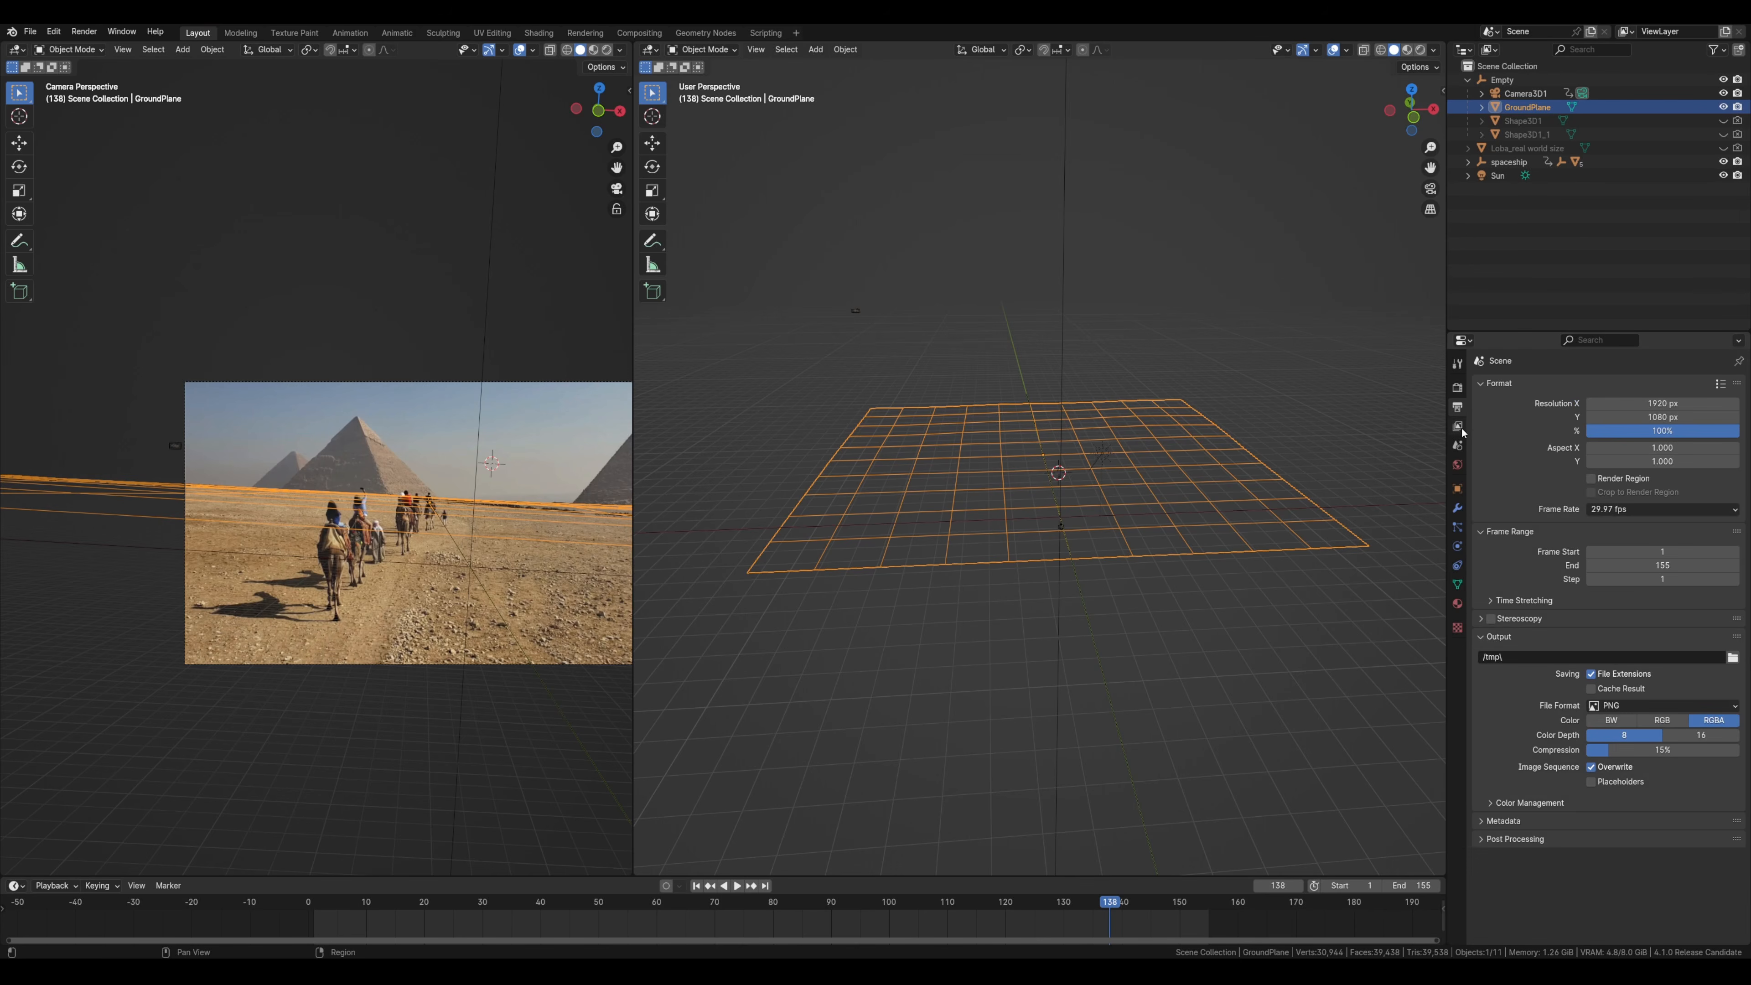
{"action": "scroll", "coordinate": [1555, 704], "scroll_direction": "down", "scroll_amount": 4}
{"action": "scroll", "coordinate": [1555, 703], "scroll_direction": "down", "scroll_amount": 1}
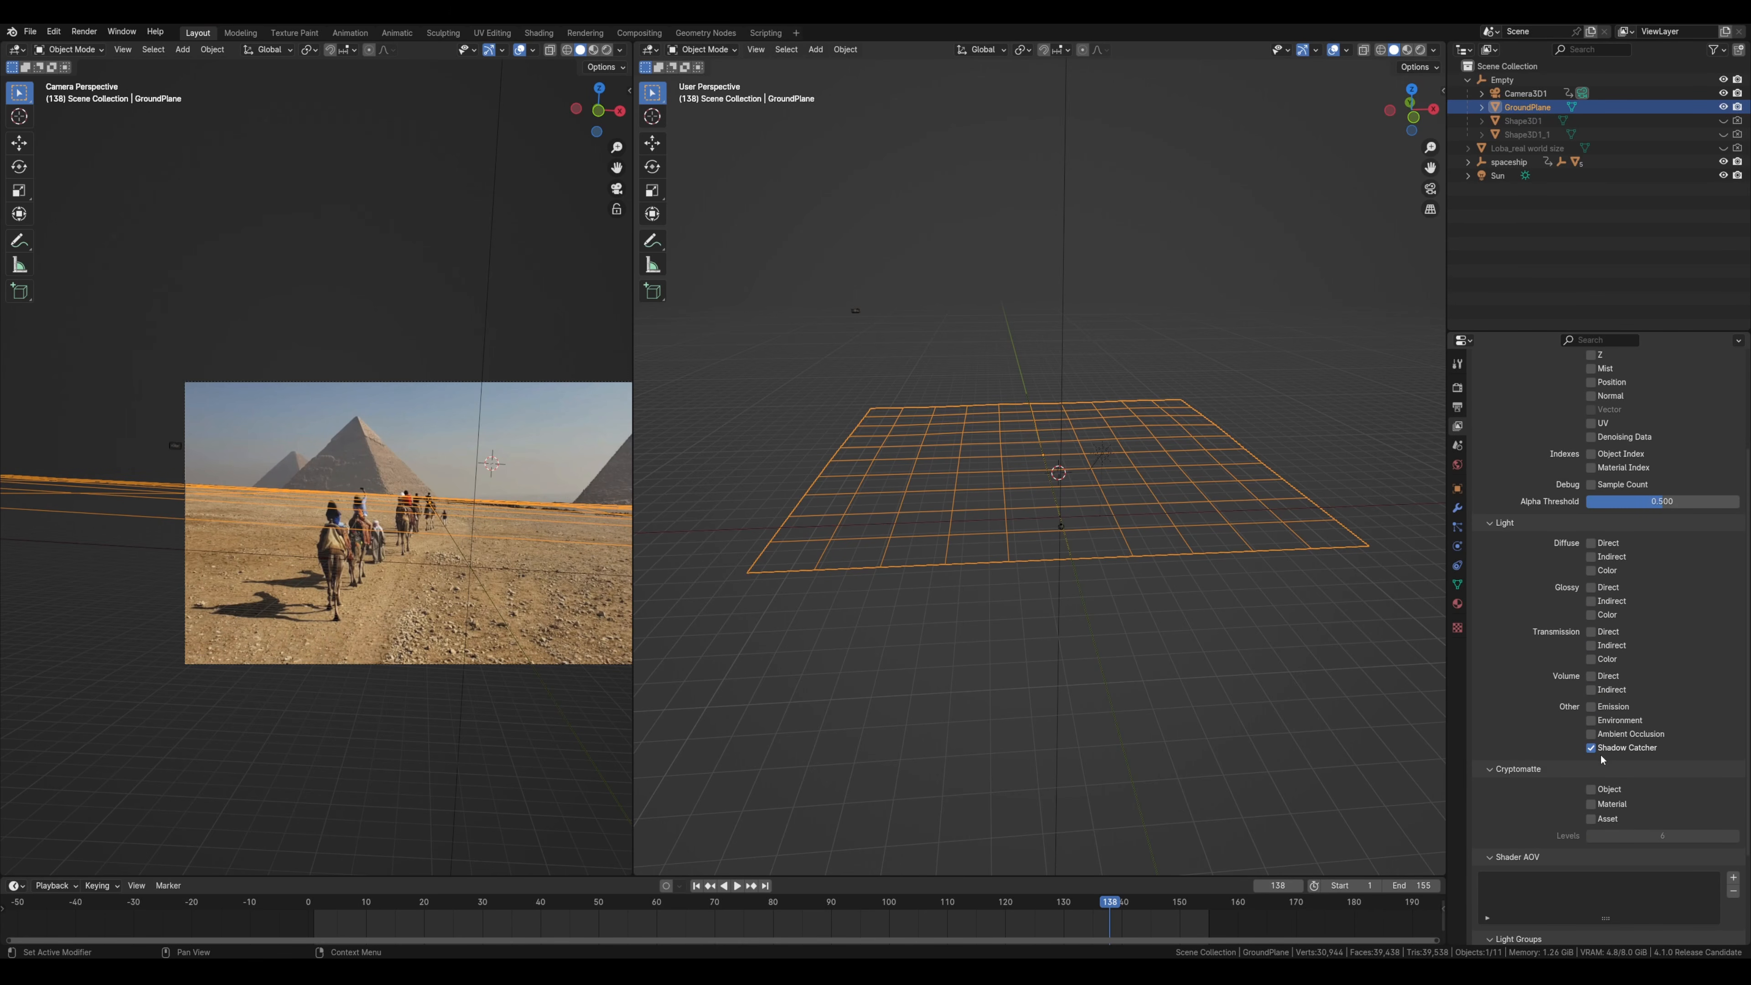
- Set the render output to OpenEXR MultiLayer with Float (Half) color depth and the ZIP (lossless) codec
{"action": "left_click", "coordinate": [1457, 407]}
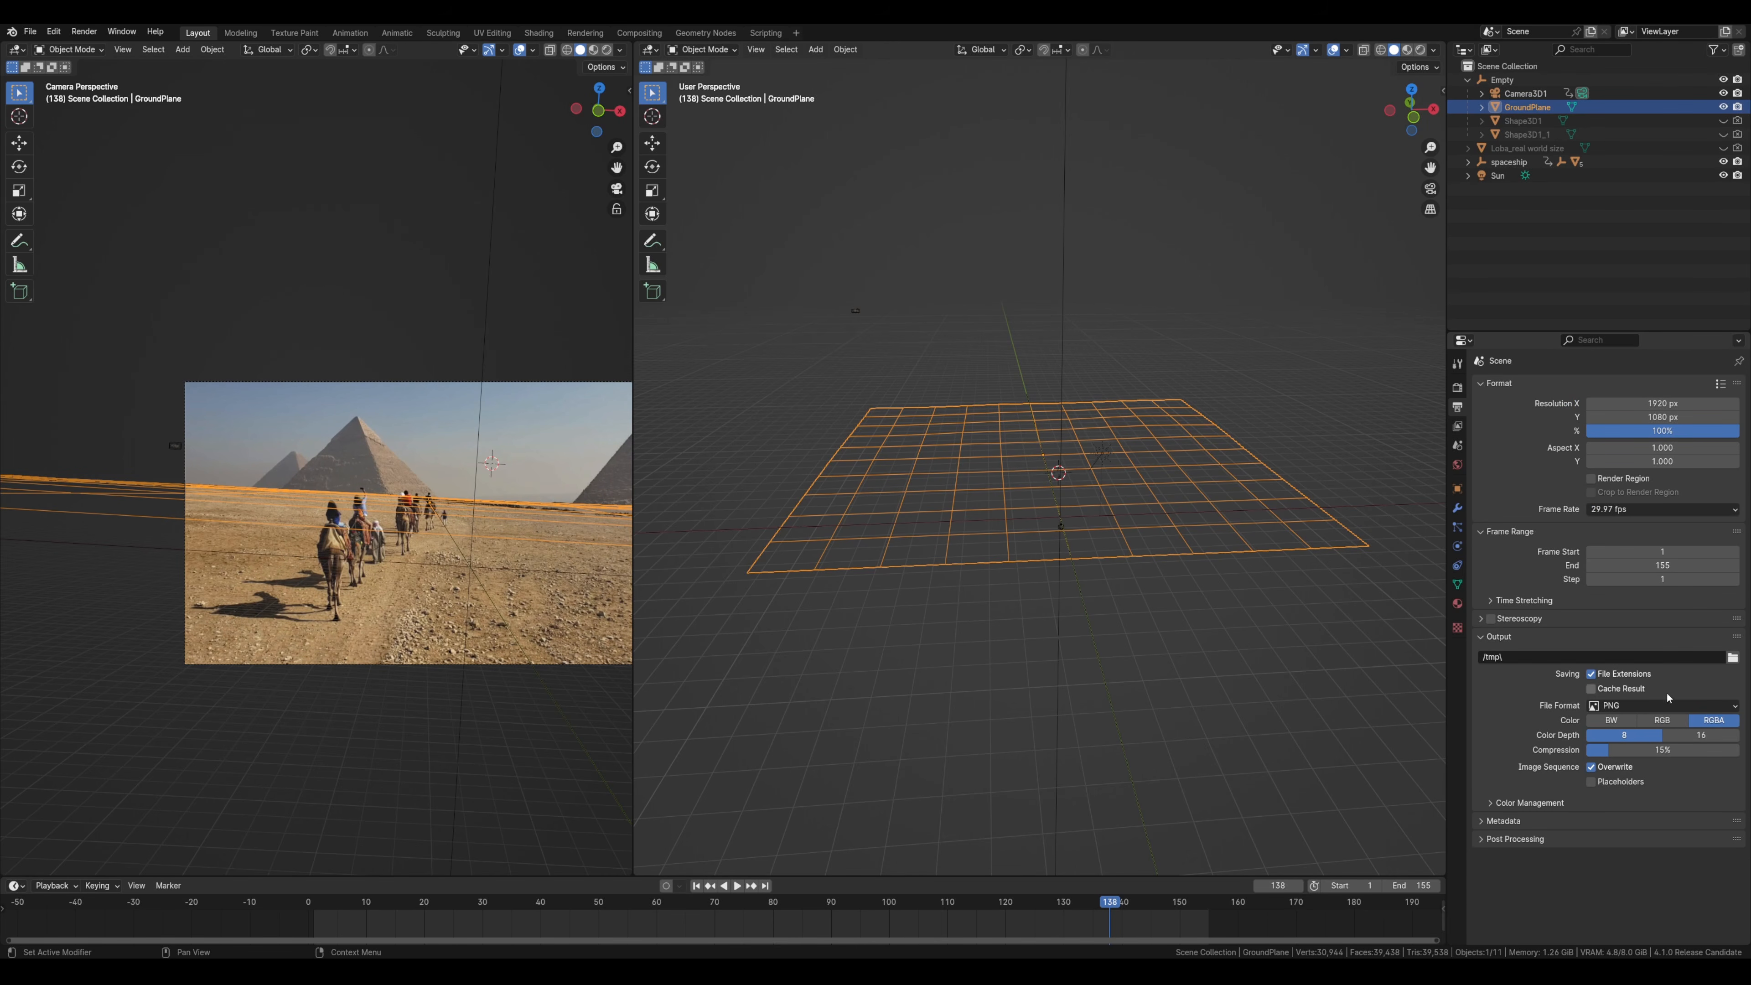
{"action": "left_click", "coordinate": [1654, 703]}
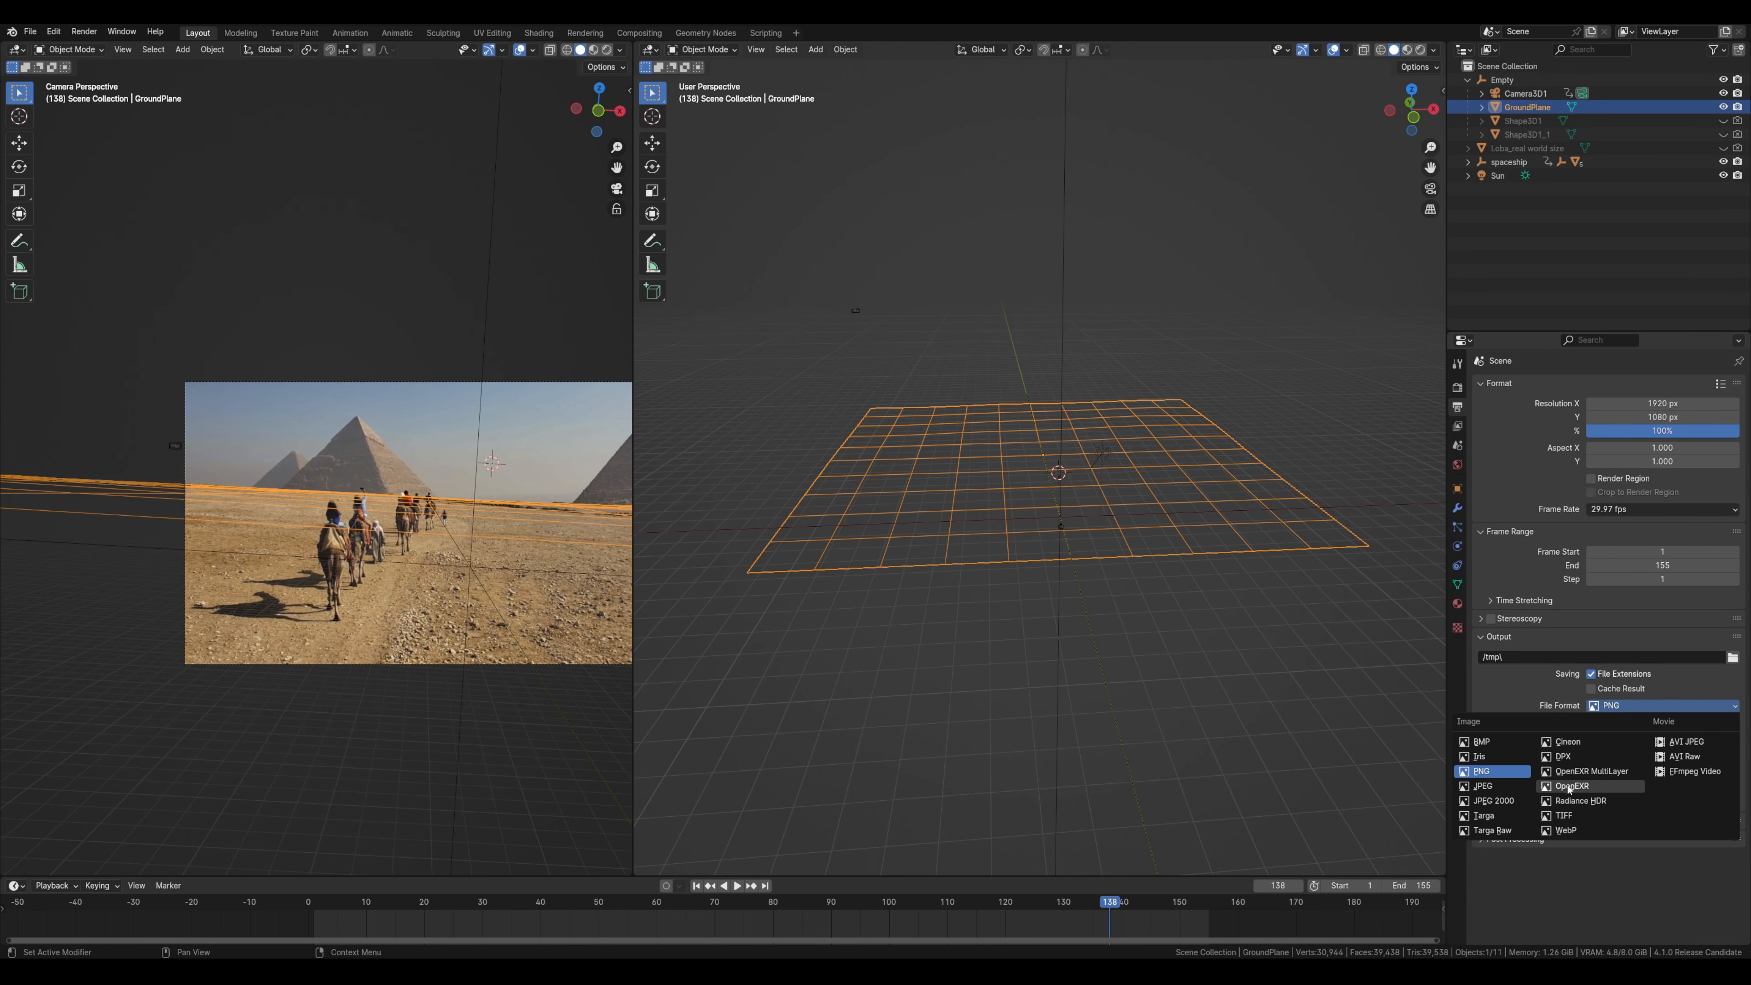
{"action": "left_click", "coordinate": [1588, 771]}
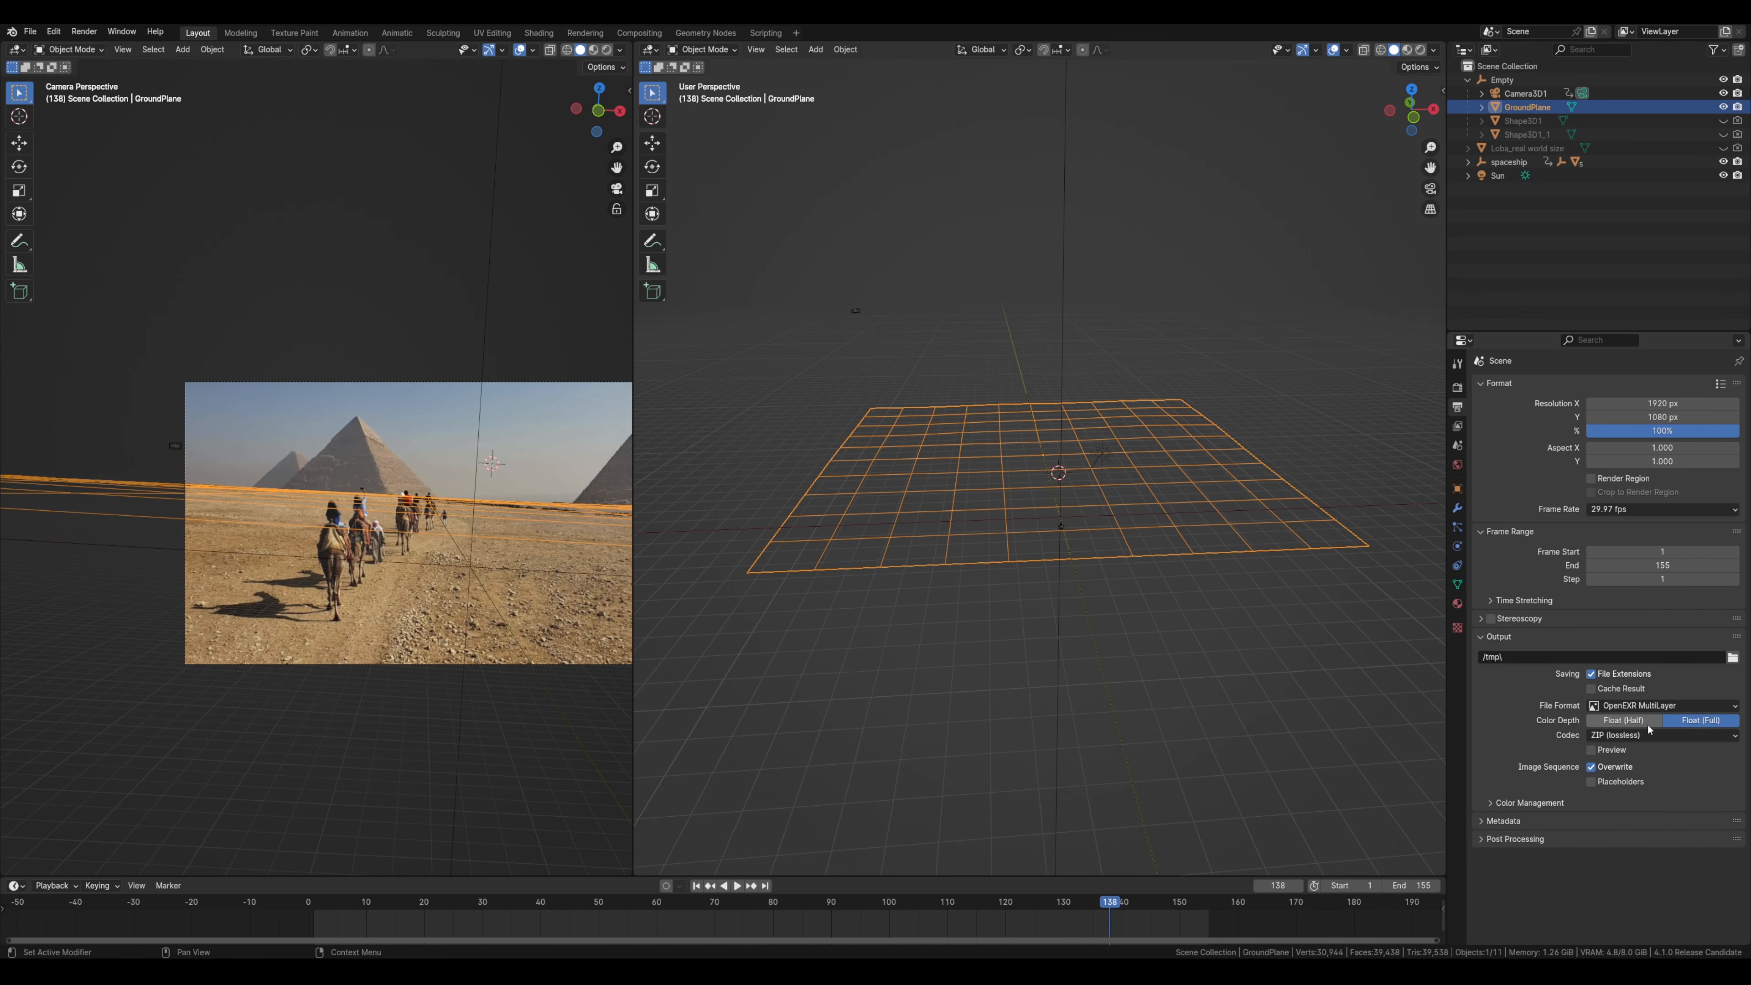
{"action": "left_click", "coordinate": [1630, 722]}
{"action": "left_click", "coordinate": [1630, 735]}
- Set the output resolution scale to 85% and deselect the GroundPlane
{"action": "double_click", "coordinate": [1700, 430]}
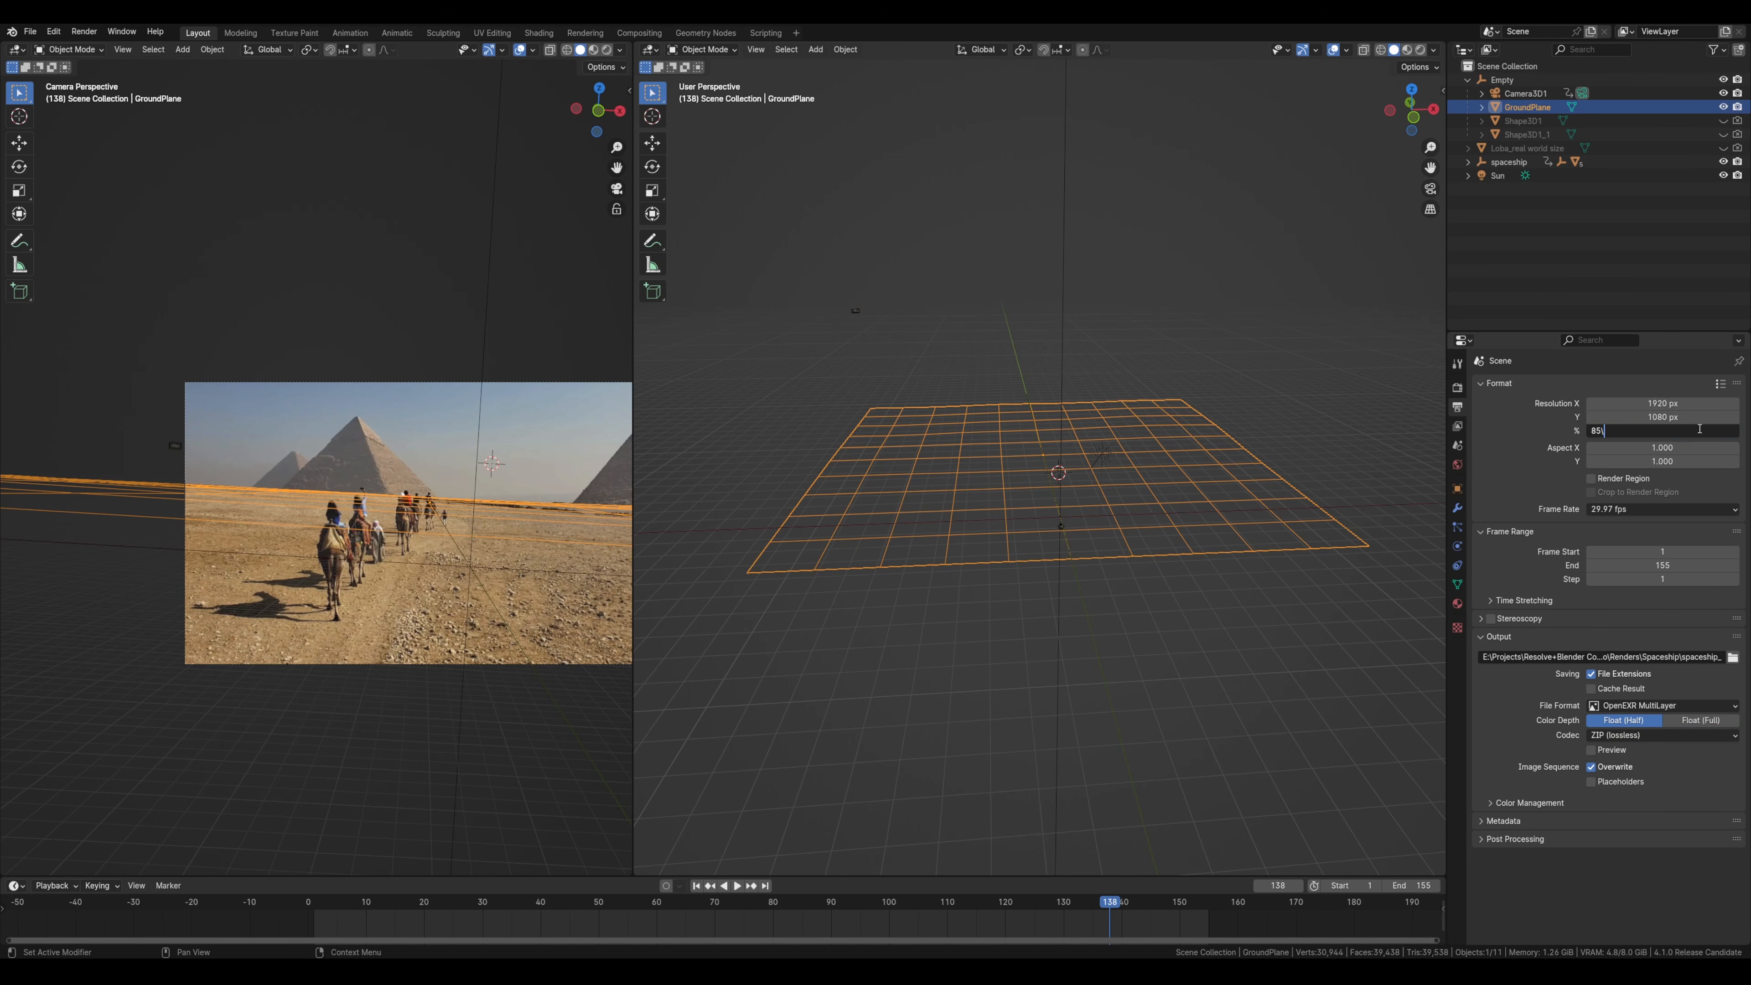
{"action": "key", "text": "Return"}
{"action": "left_click", "coordinate": [1242, 359]}
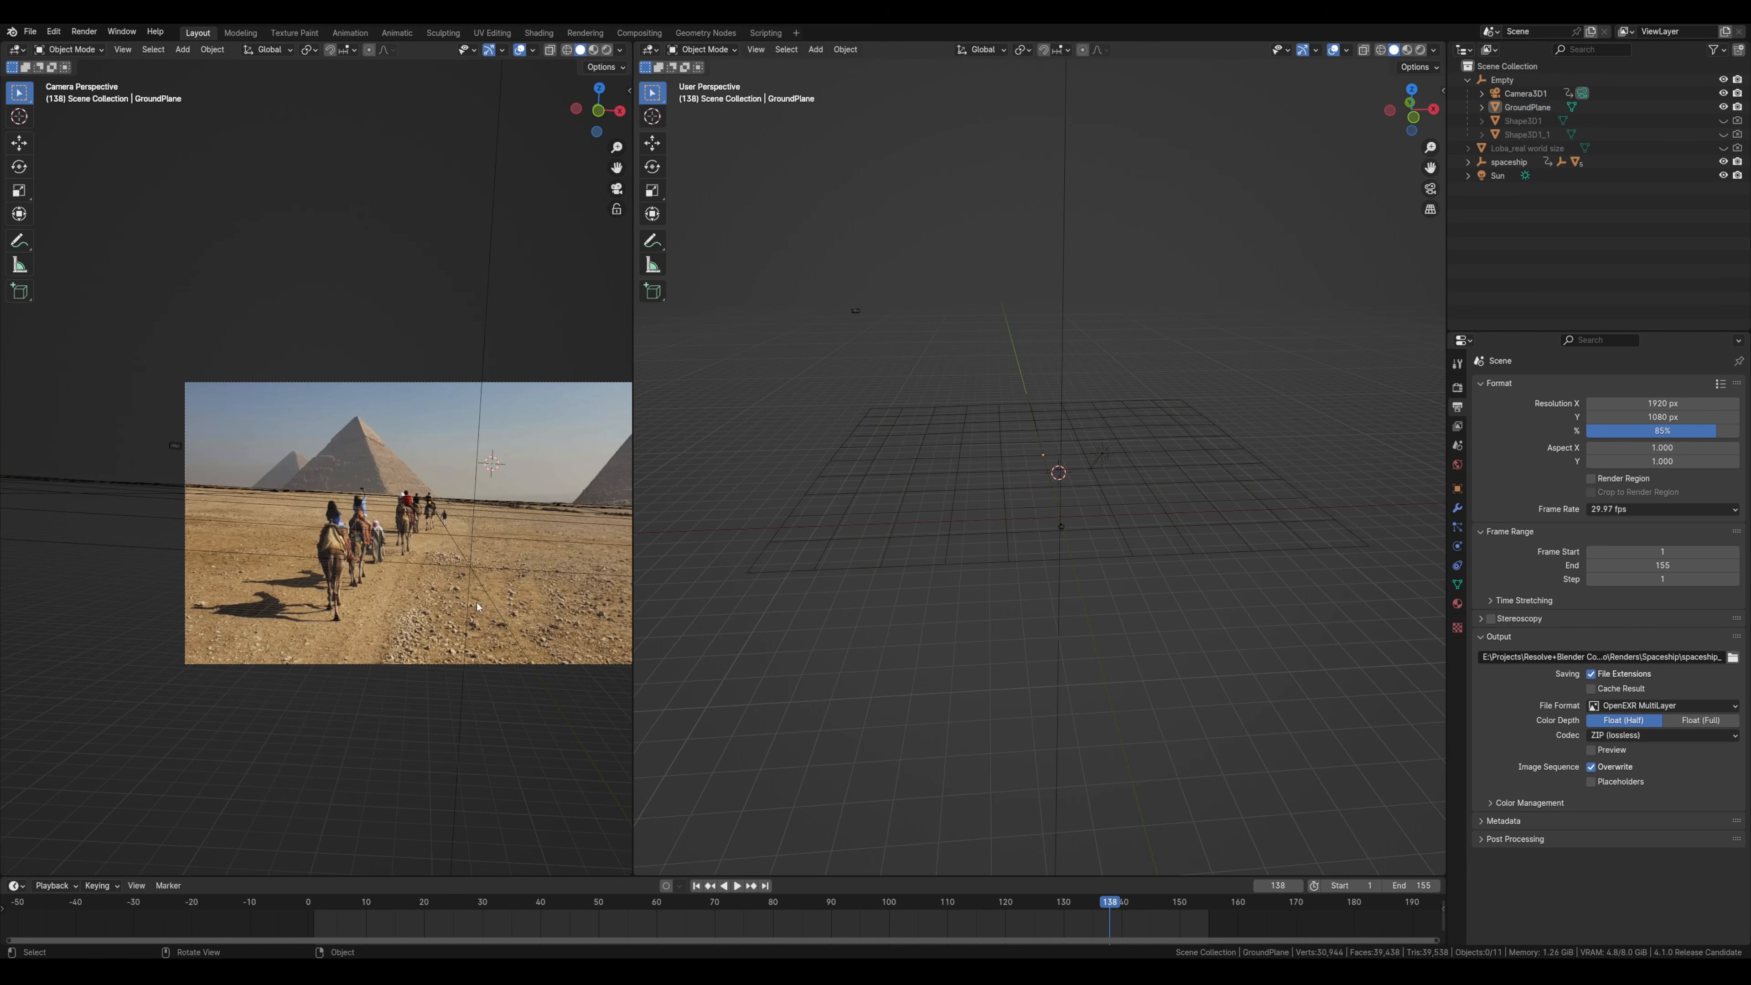
- Save the project file and start rendering the full animation
{"action": "scroll", "coordinate": [478, 607], "scroll_direction": "up", "scroll_amount": 10}
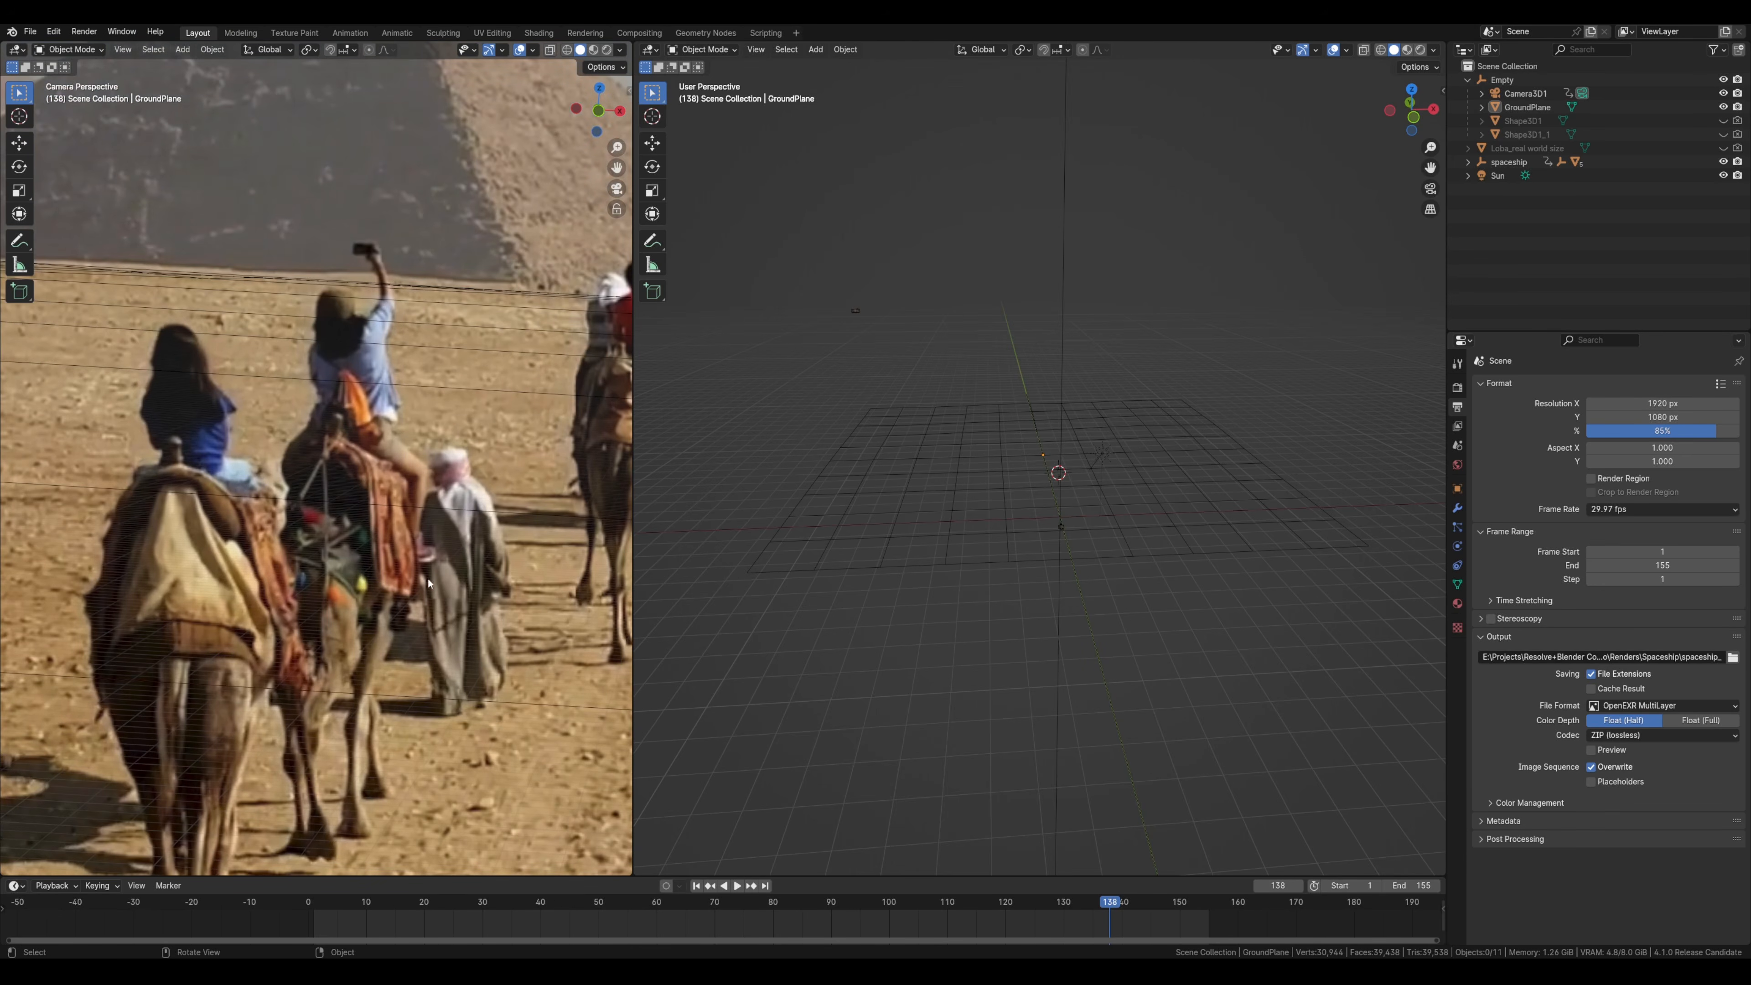
{"action": "scroll", "coordinate": [299, 512], "scroll_direction": "down", "scroll_amount": 5}
{"action": "key", "text": "Home"}
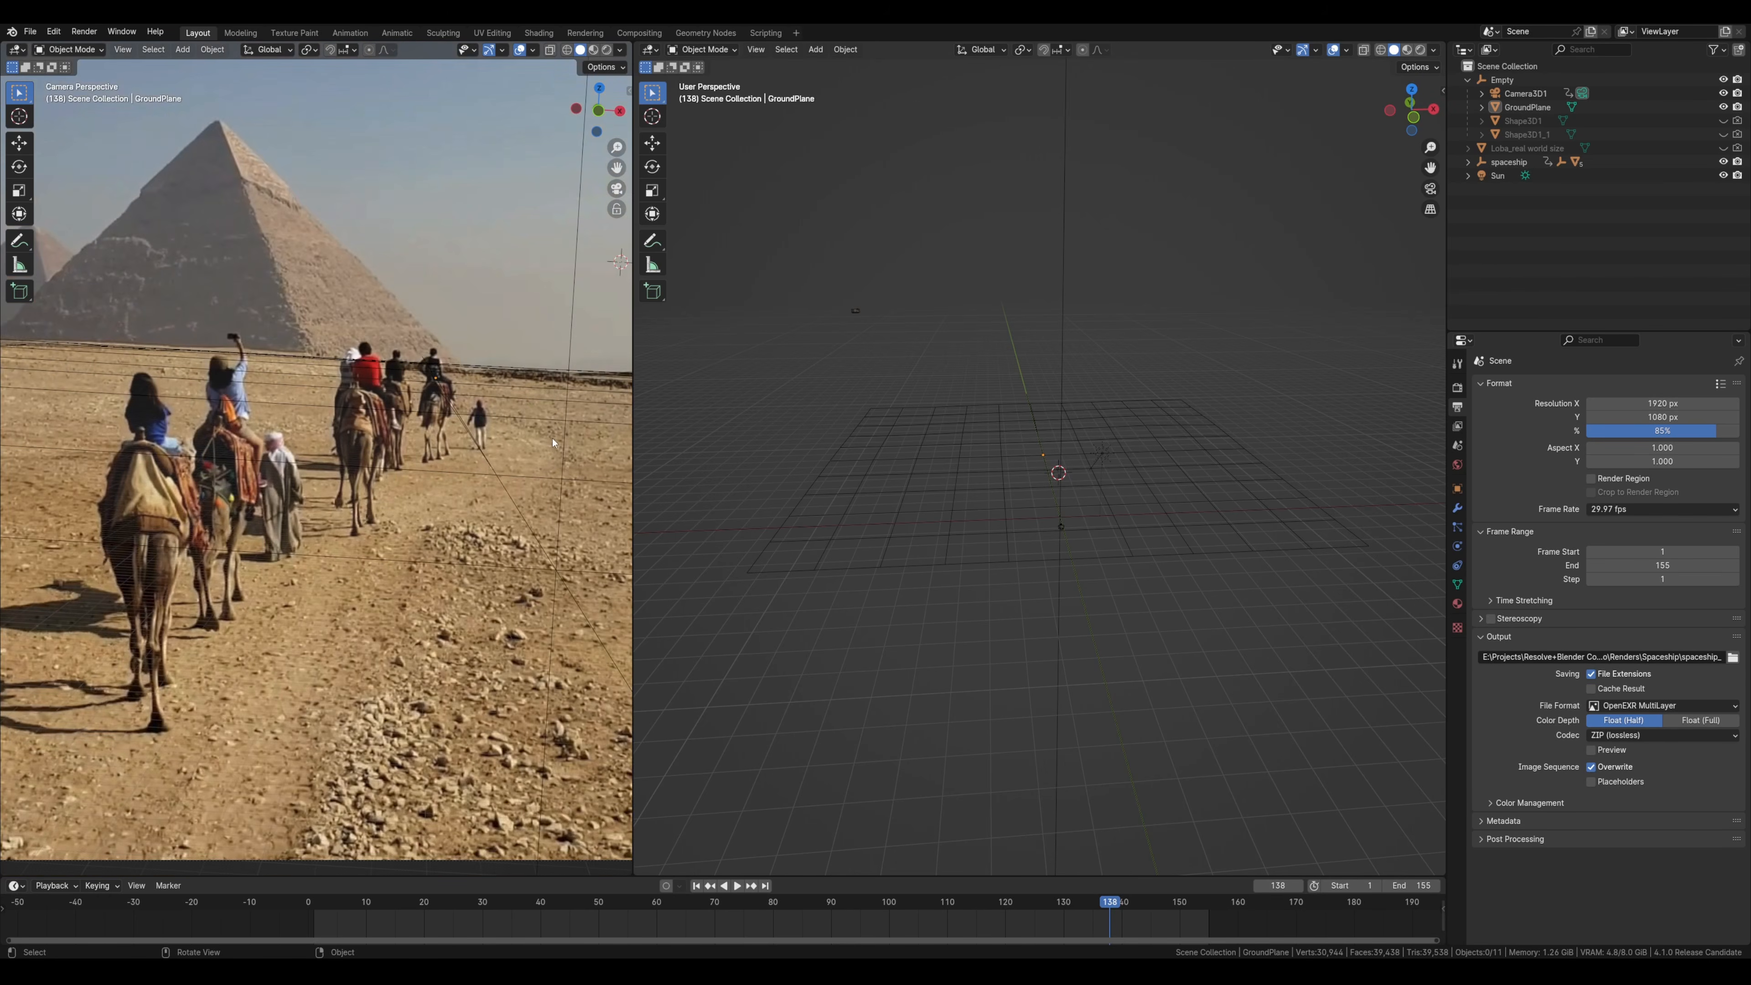
{"action": "key", "text": "ctrl+s"}
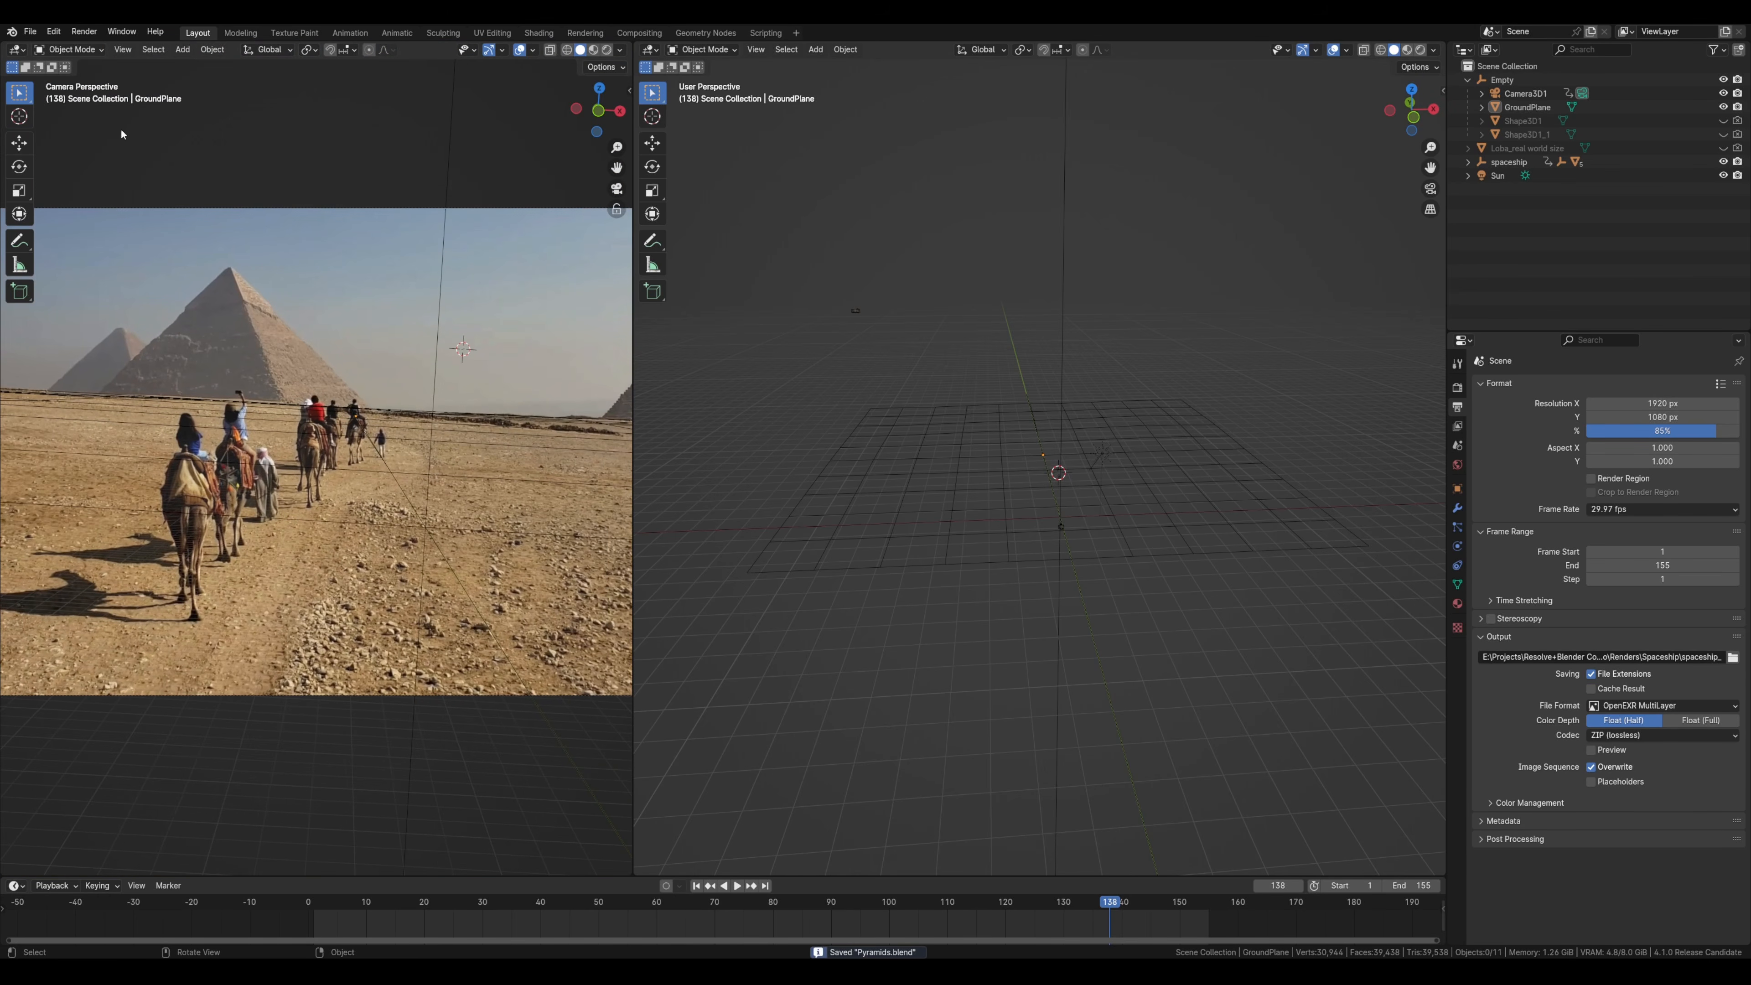
{"action": "left_click", "coordinate": [83, 31]}
{"action": "left_click", "coordinate": [137, 62]}
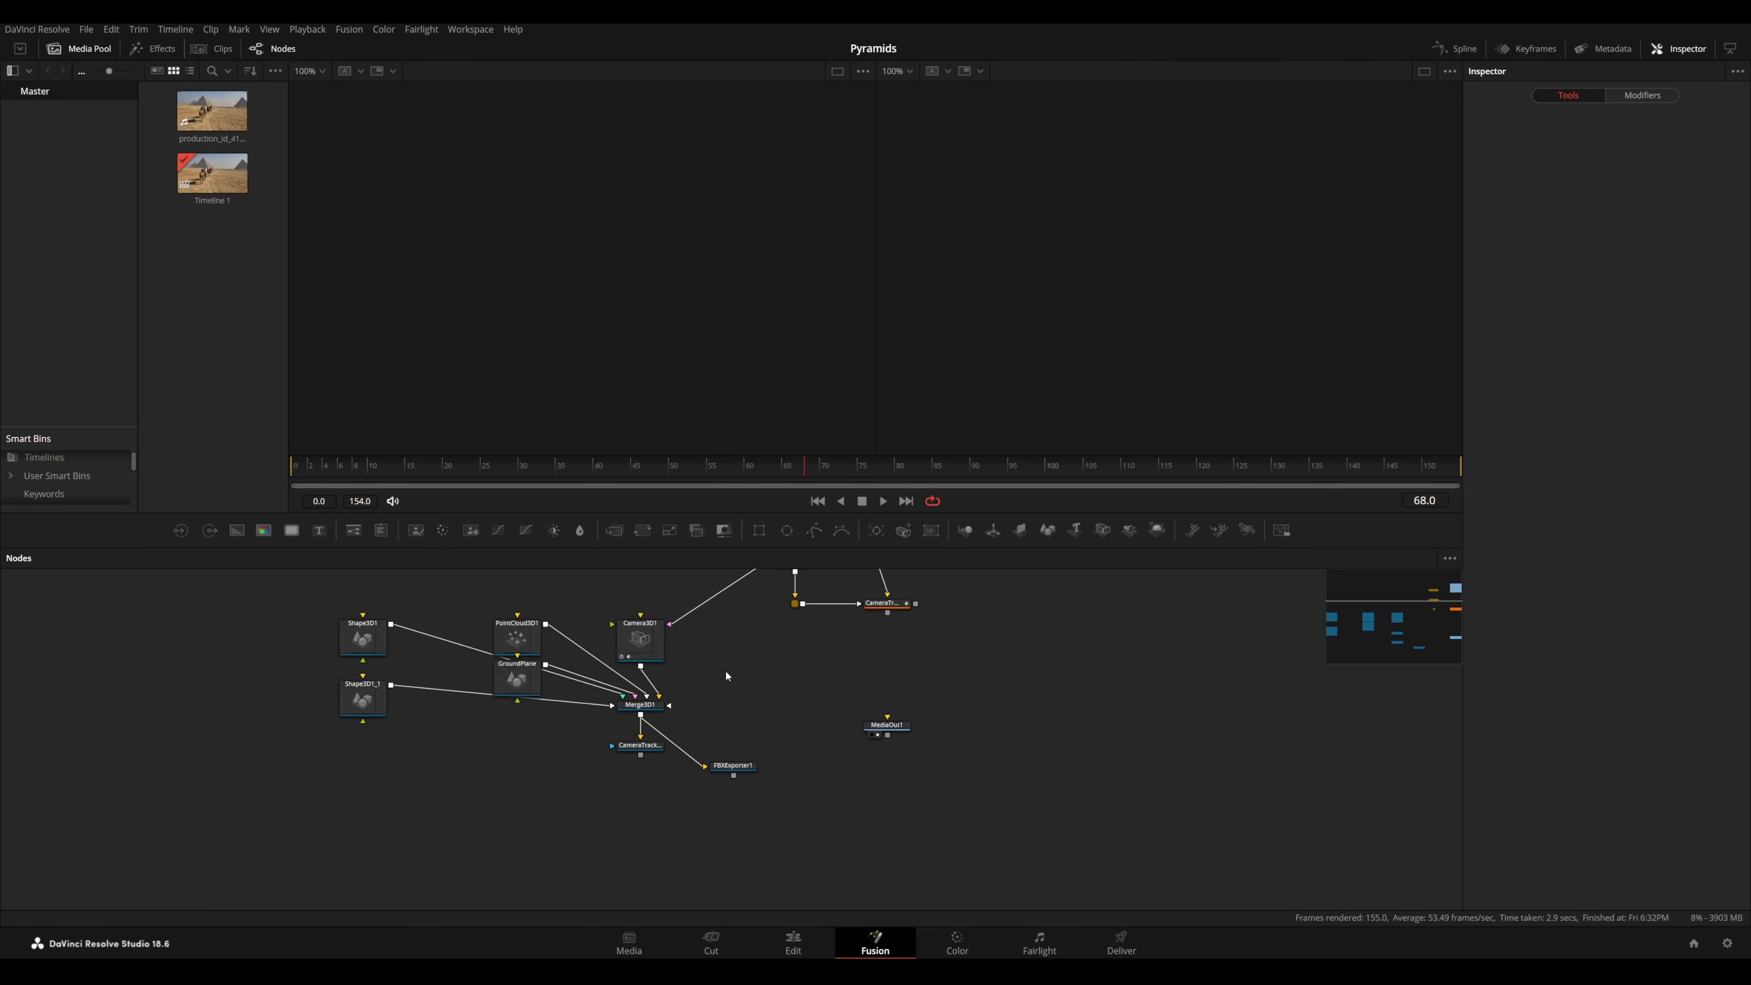
- Switch to DaVinci Resolve Fusion and import the spaceship EXR sequence from the Renders/Spaceship folder into the node graph
{"action": "scroll", "coordinate": [725, 670], "scroll_direction": "down", "scroll_amount": 3}
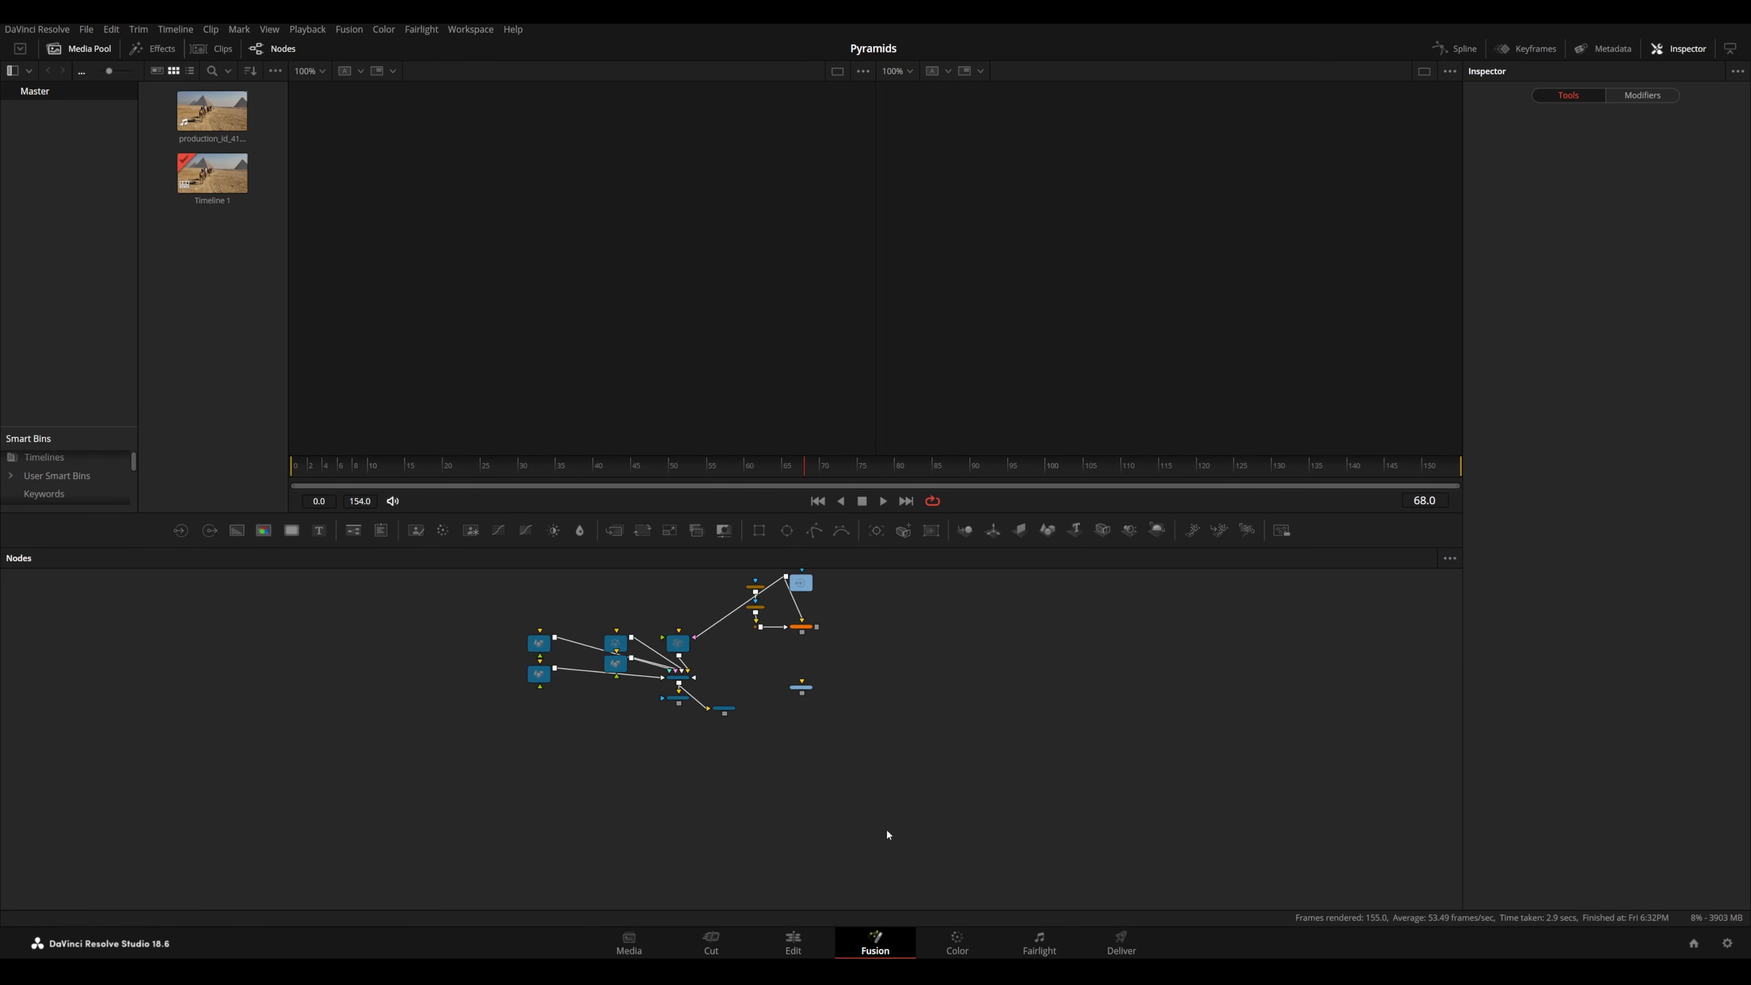
{"action": "key", "text": "alt+Tab"}
{"action": "left_click_drag", "start_coordinate": [1194, 261], "coordinate": [781, 257]}
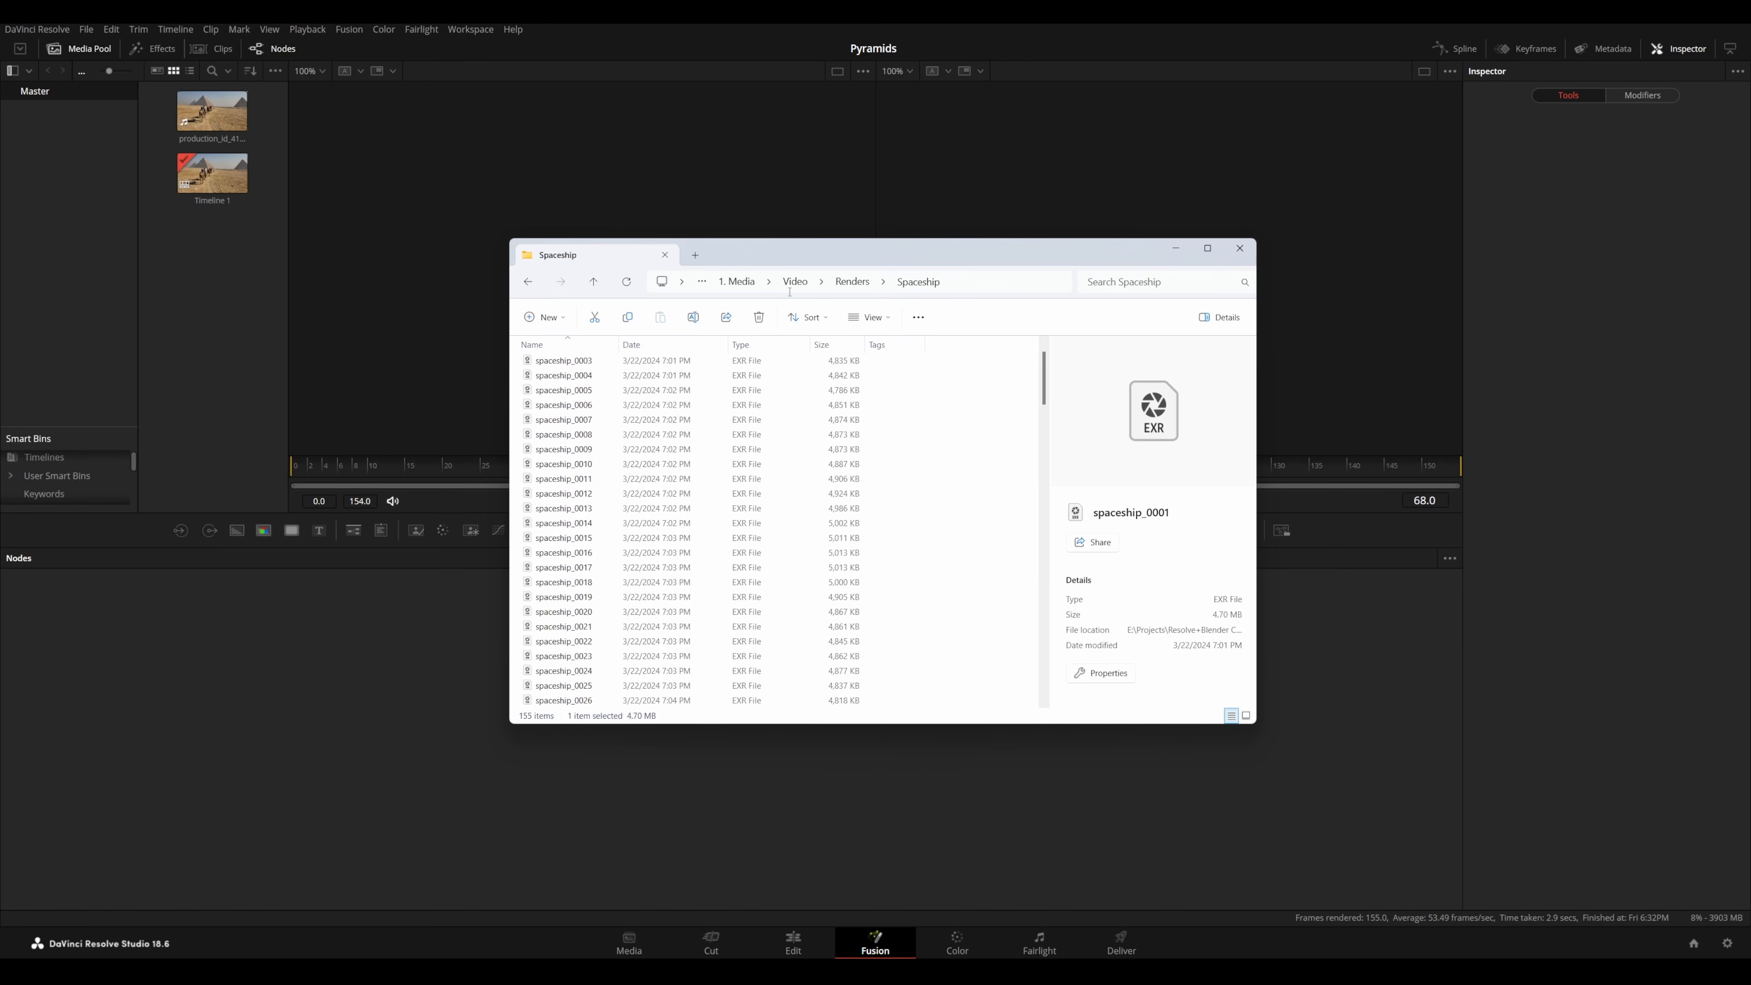
{"action": "key", "text": "ctrl+a"}
{"action": "left_click_drag", "start_coordinate": [597, 445], "coordinate": [529, 636]}
{"action": "left_click", "coordinate": [398, 664]}
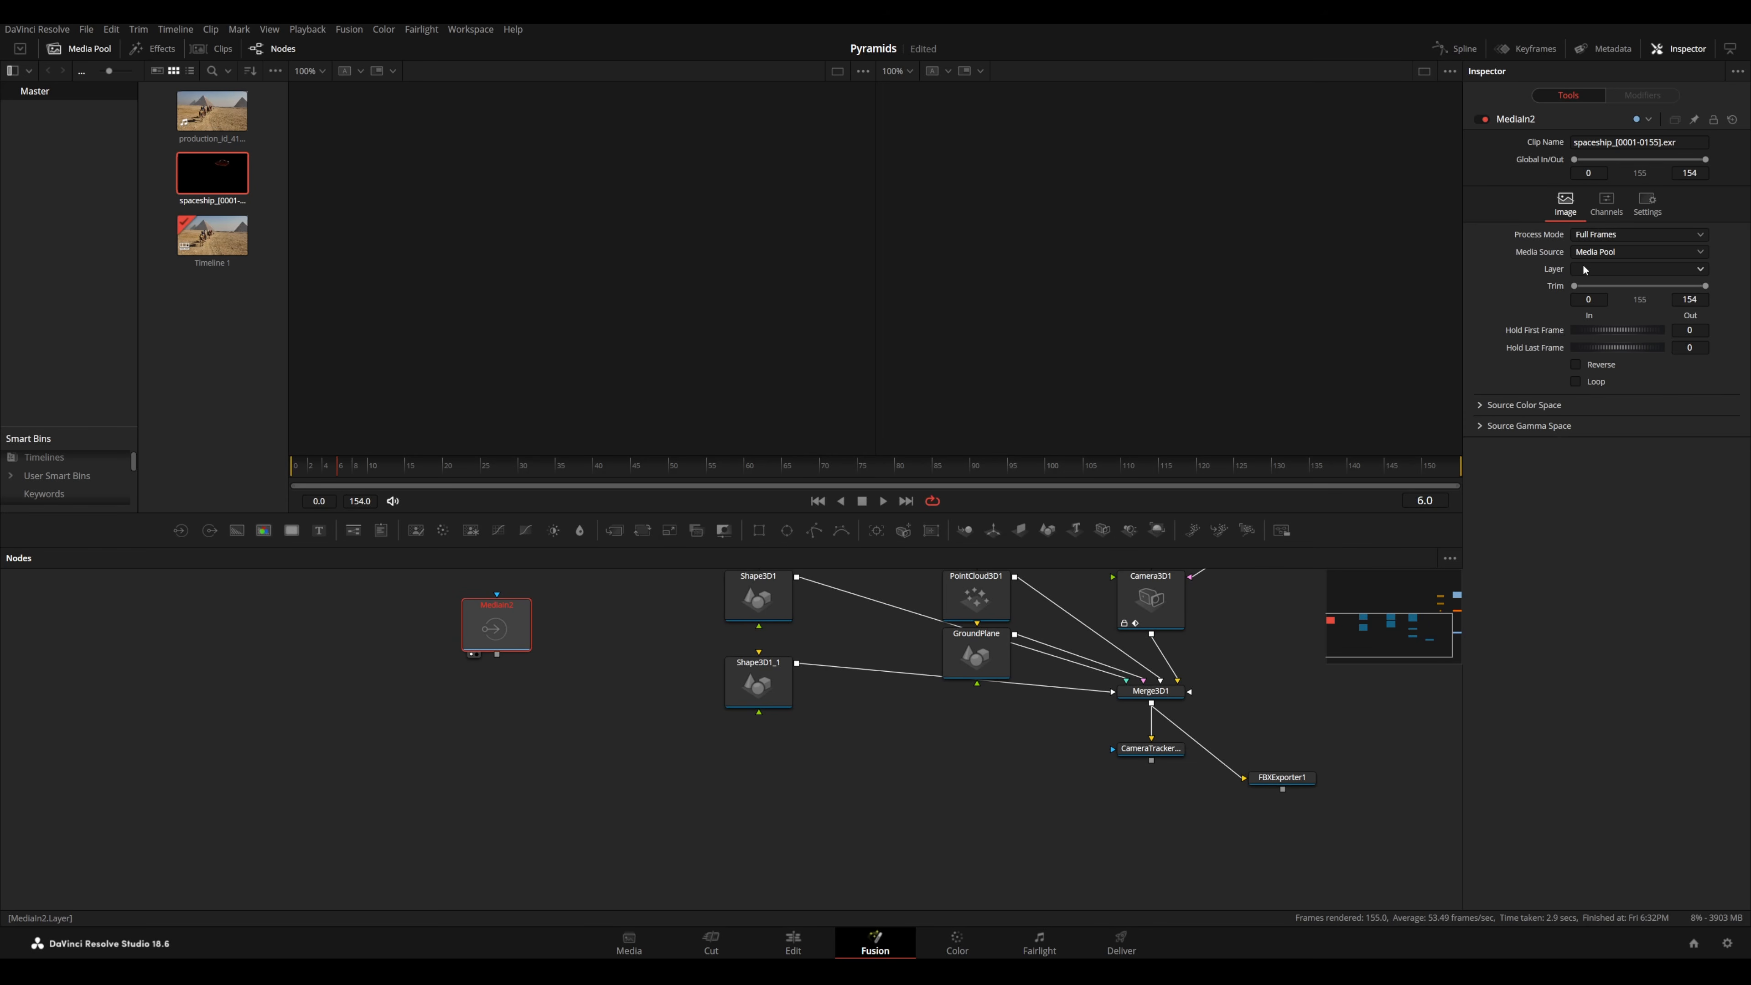
- Set the spaceship media node's layer to Composite.Combined and preview it at frame 49
{"action": "left_click", "coordinate": [1590, 269]}
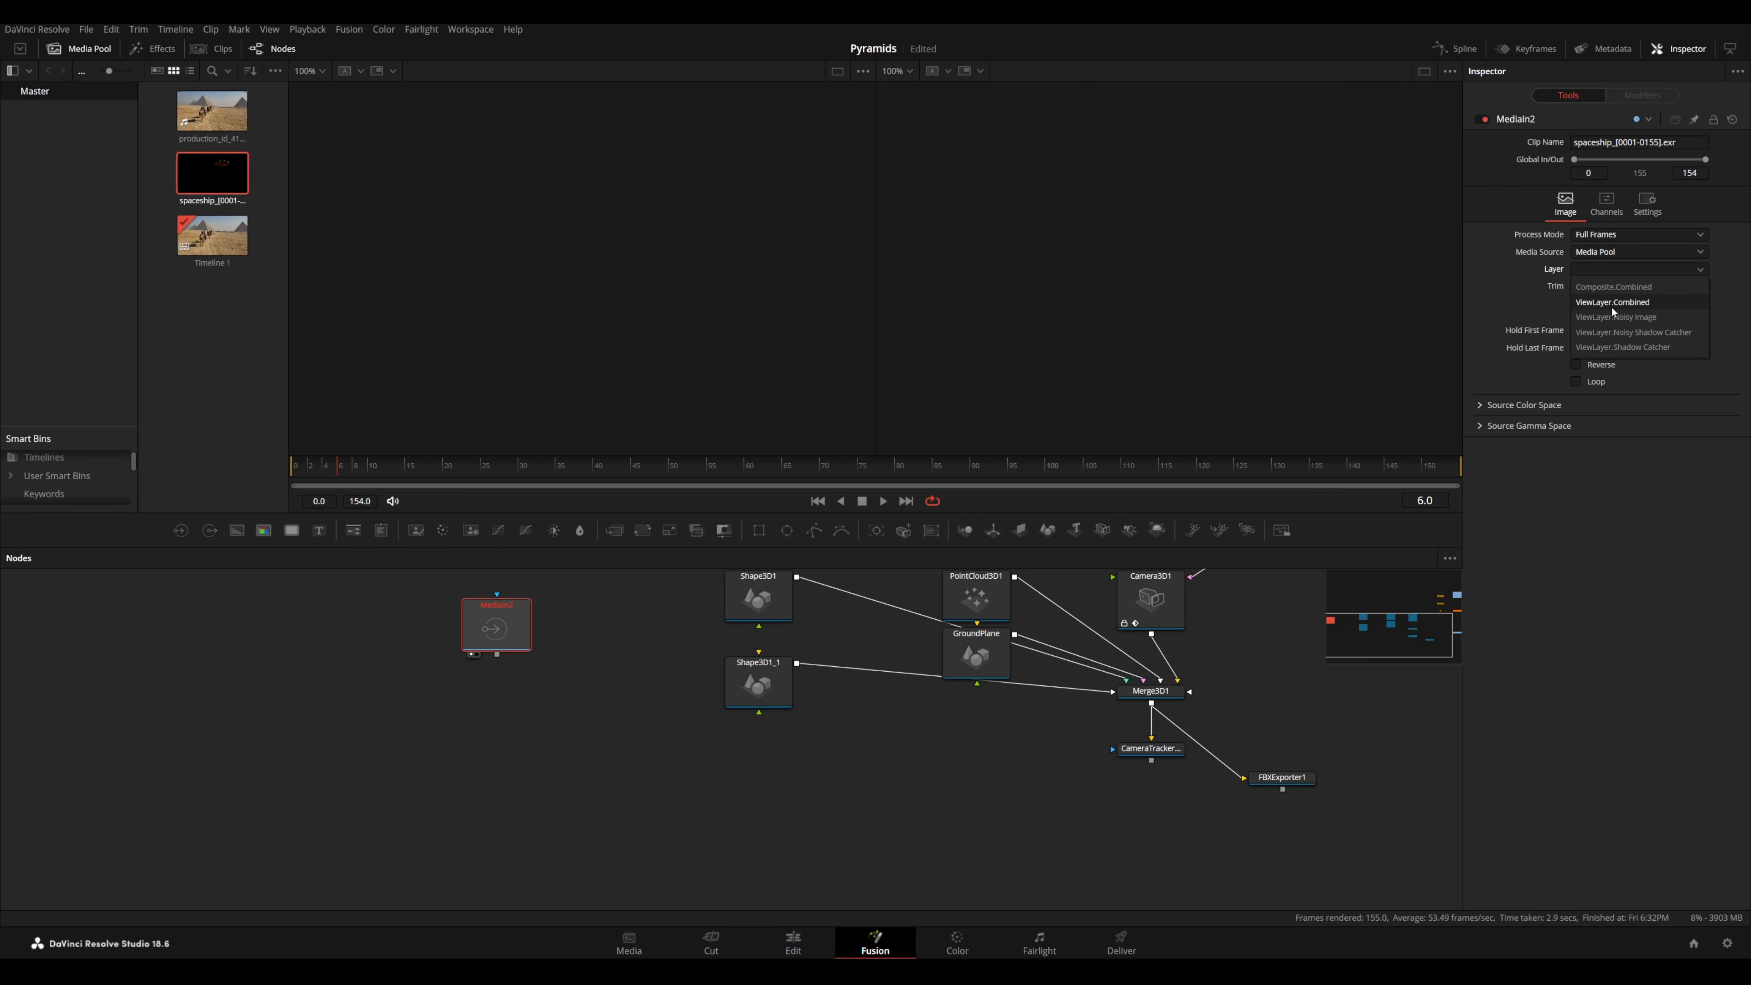
{"action": "left_click", "coordinate": [1617, 292]}
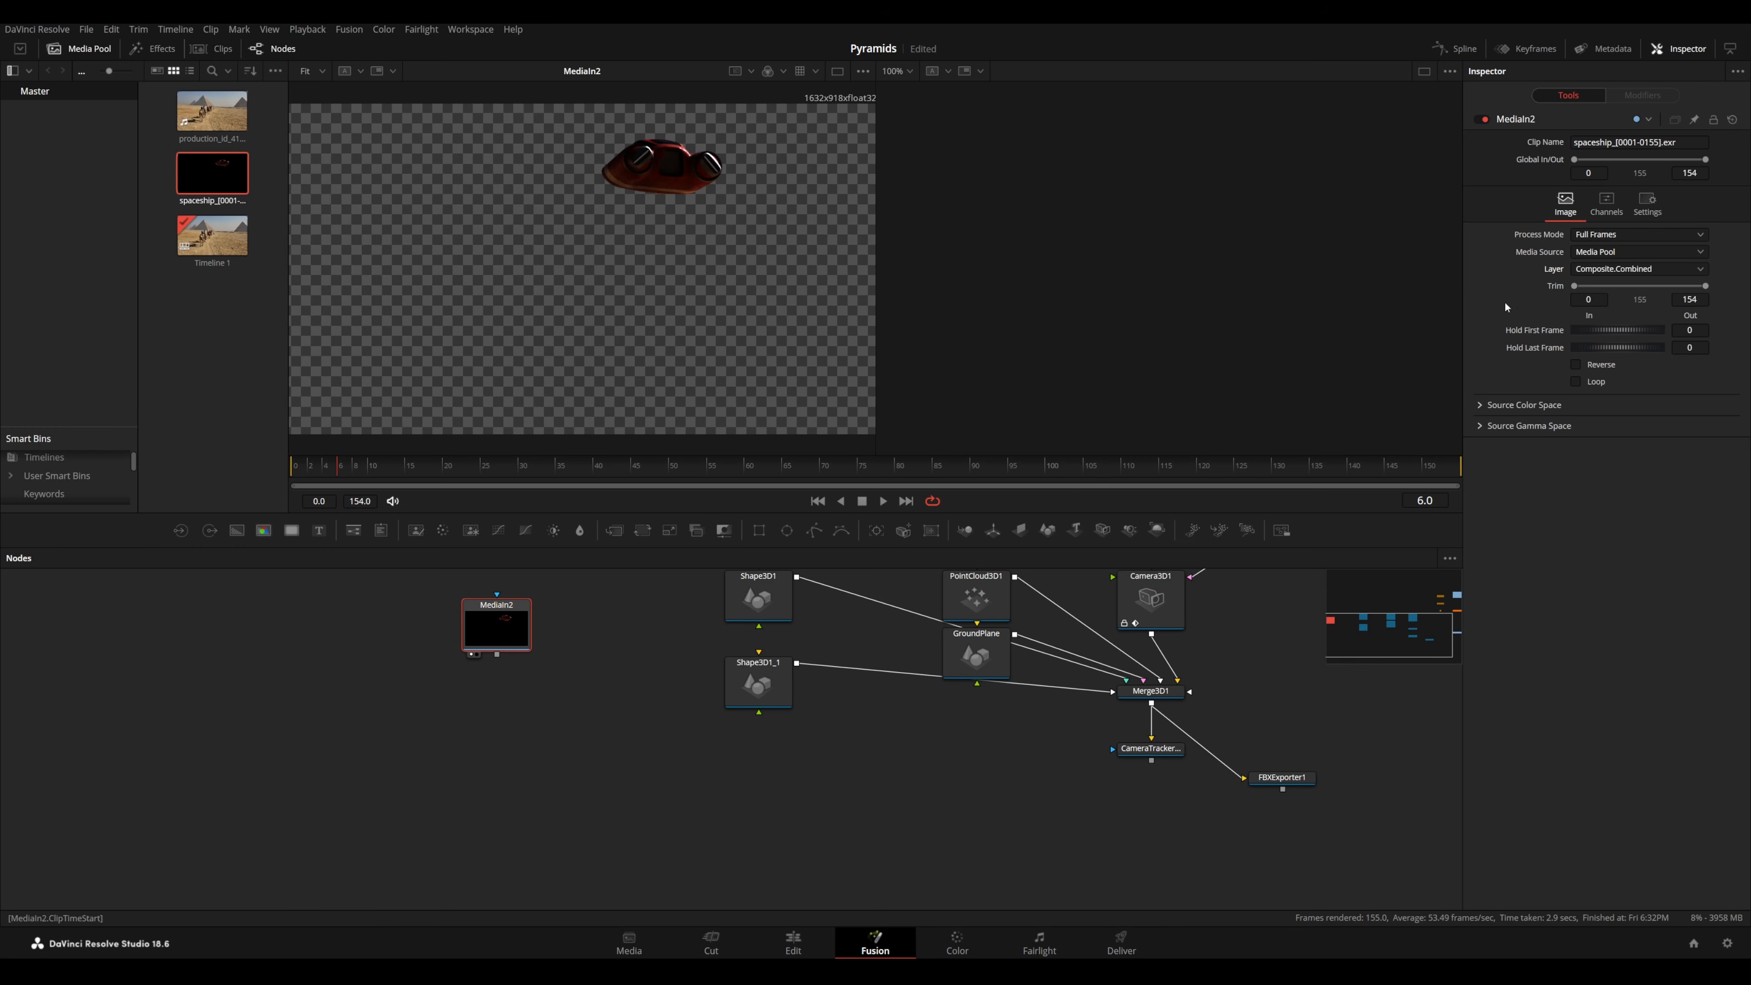
{"action": "scroll", "coordinate": [633, 326], "scroll_direction": "down", "scroll_amount": 5}
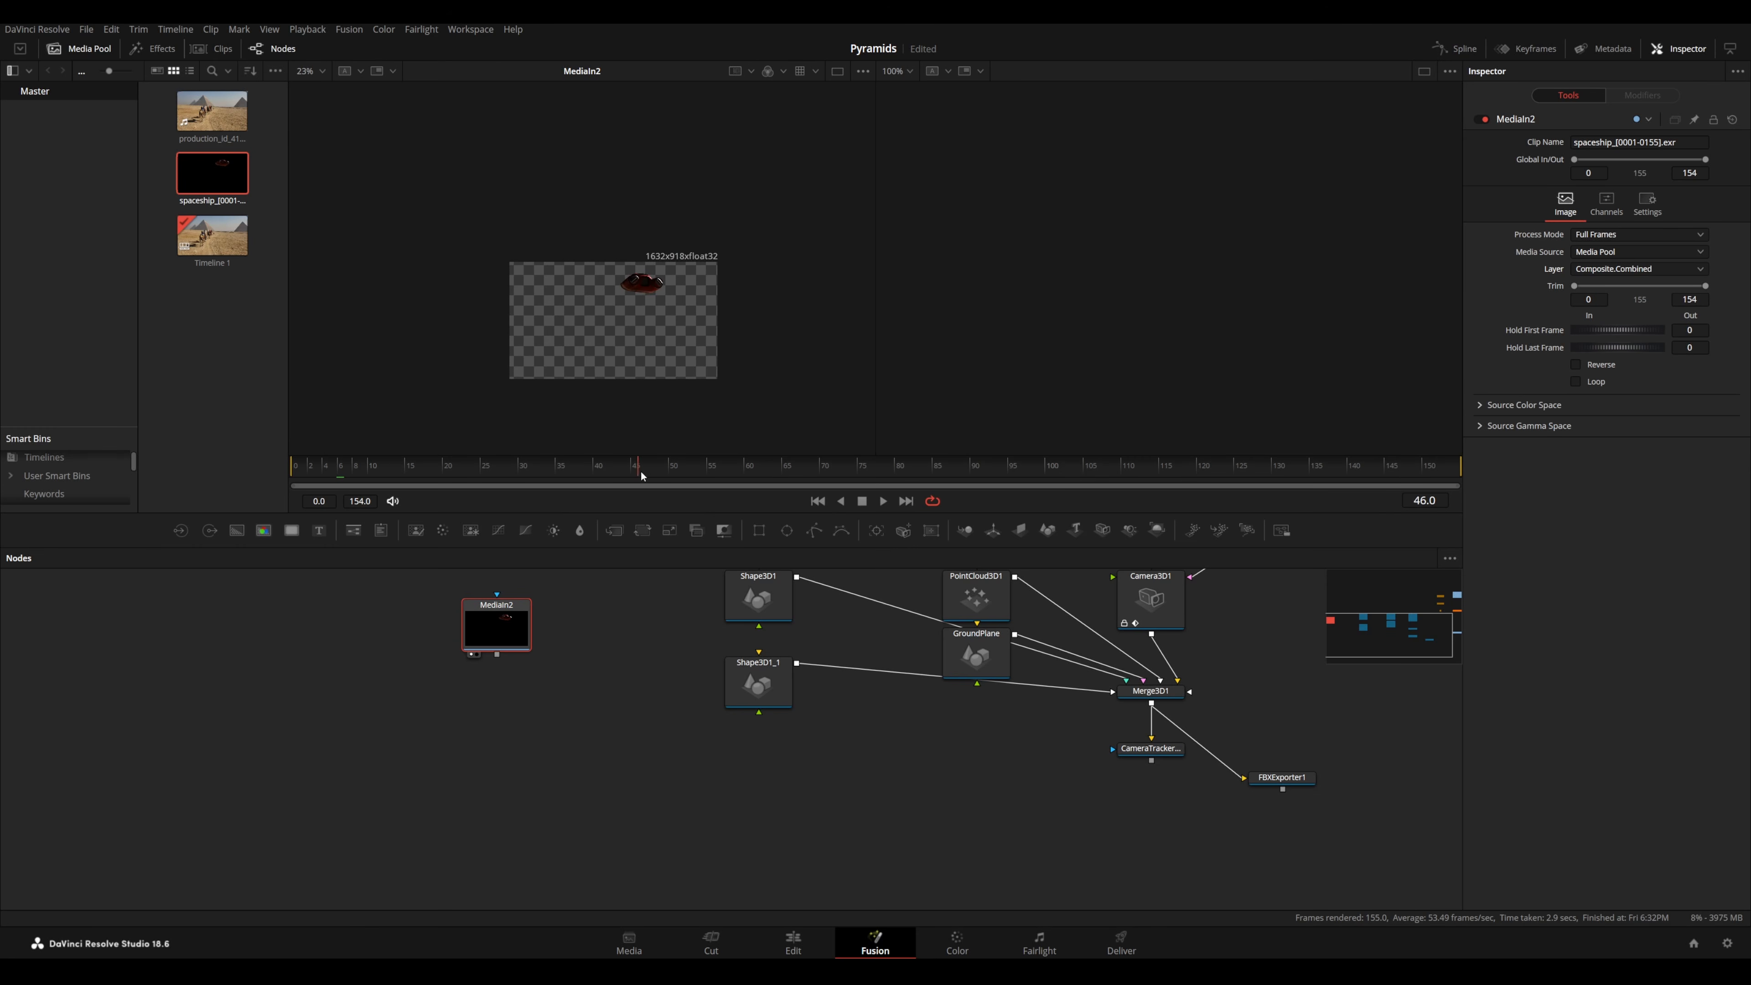
{"action": "left_click_drag", "start_coordinate": [641, 474], "coordinate": [660, 475]}
- Duplicate the spaceship media node, set the copy's layer to ViewLayer.Shadow Catcher and preview it in the first viewer
{"action": "left_click_drag", "start_coordinate": [491, 630], "coordinate": [405, 716]}
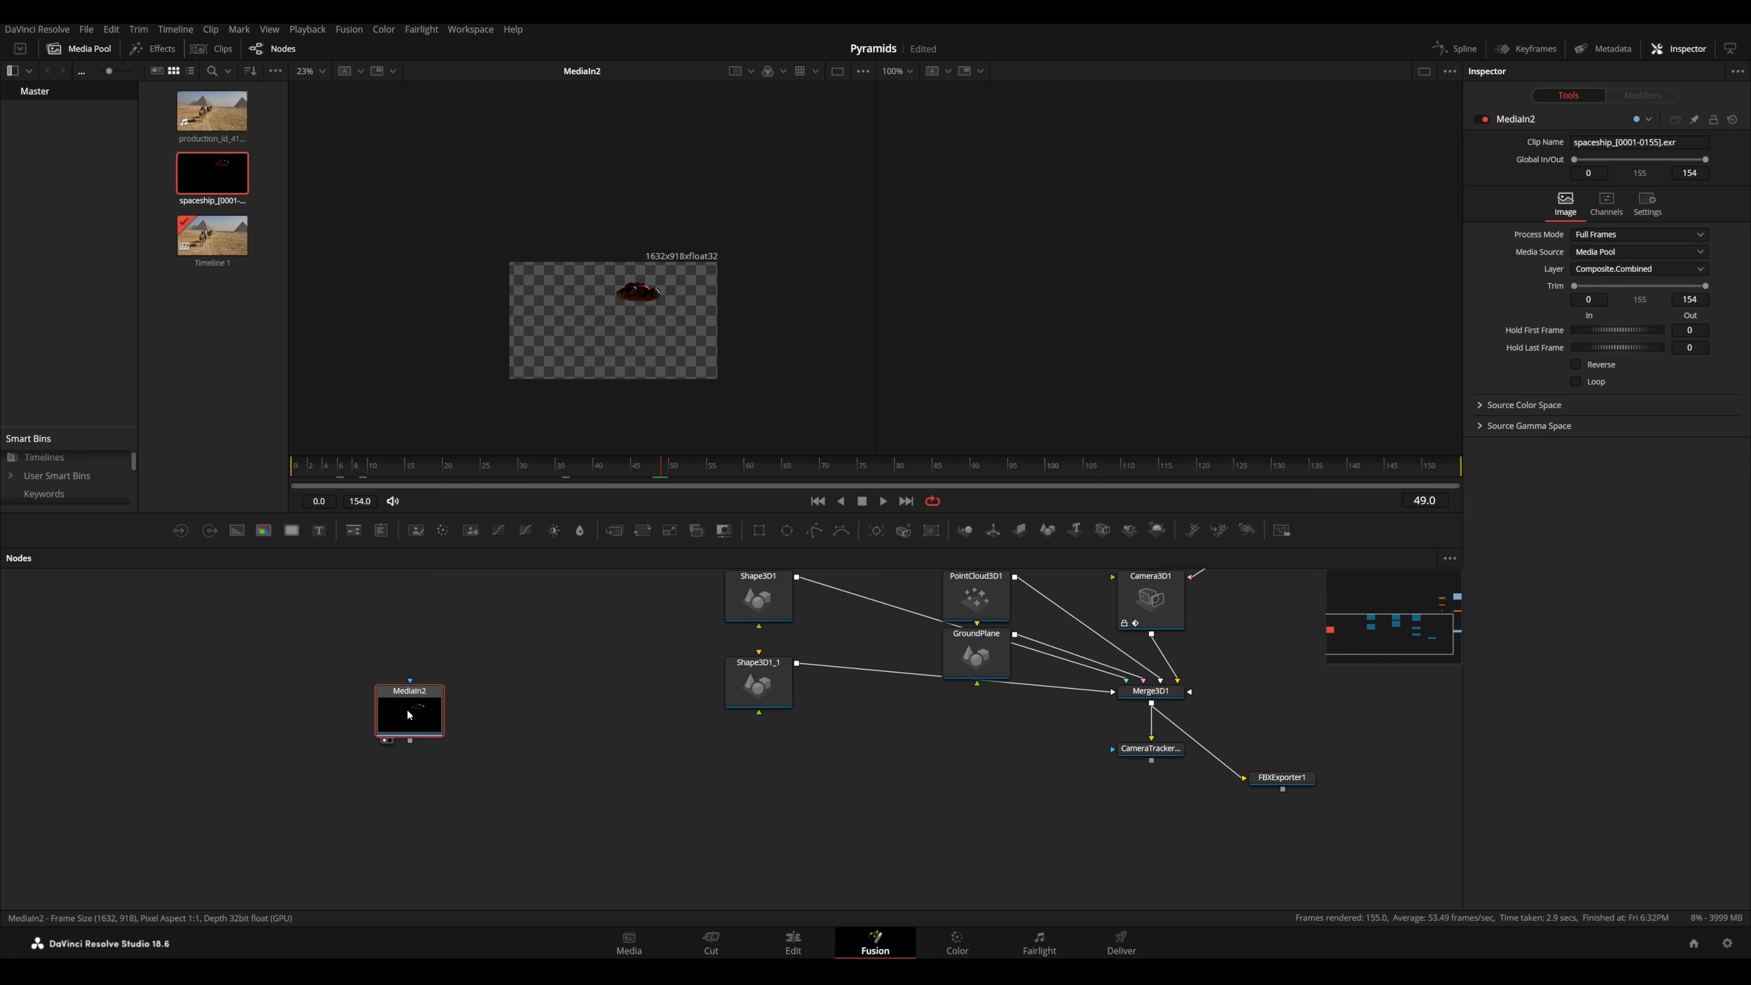
{"action": "key", "text": "ctrl+c"}
{"action": "key", "text": "ctrl+v"}
{"action": "left_click", "coordinate": [1601, 271]}
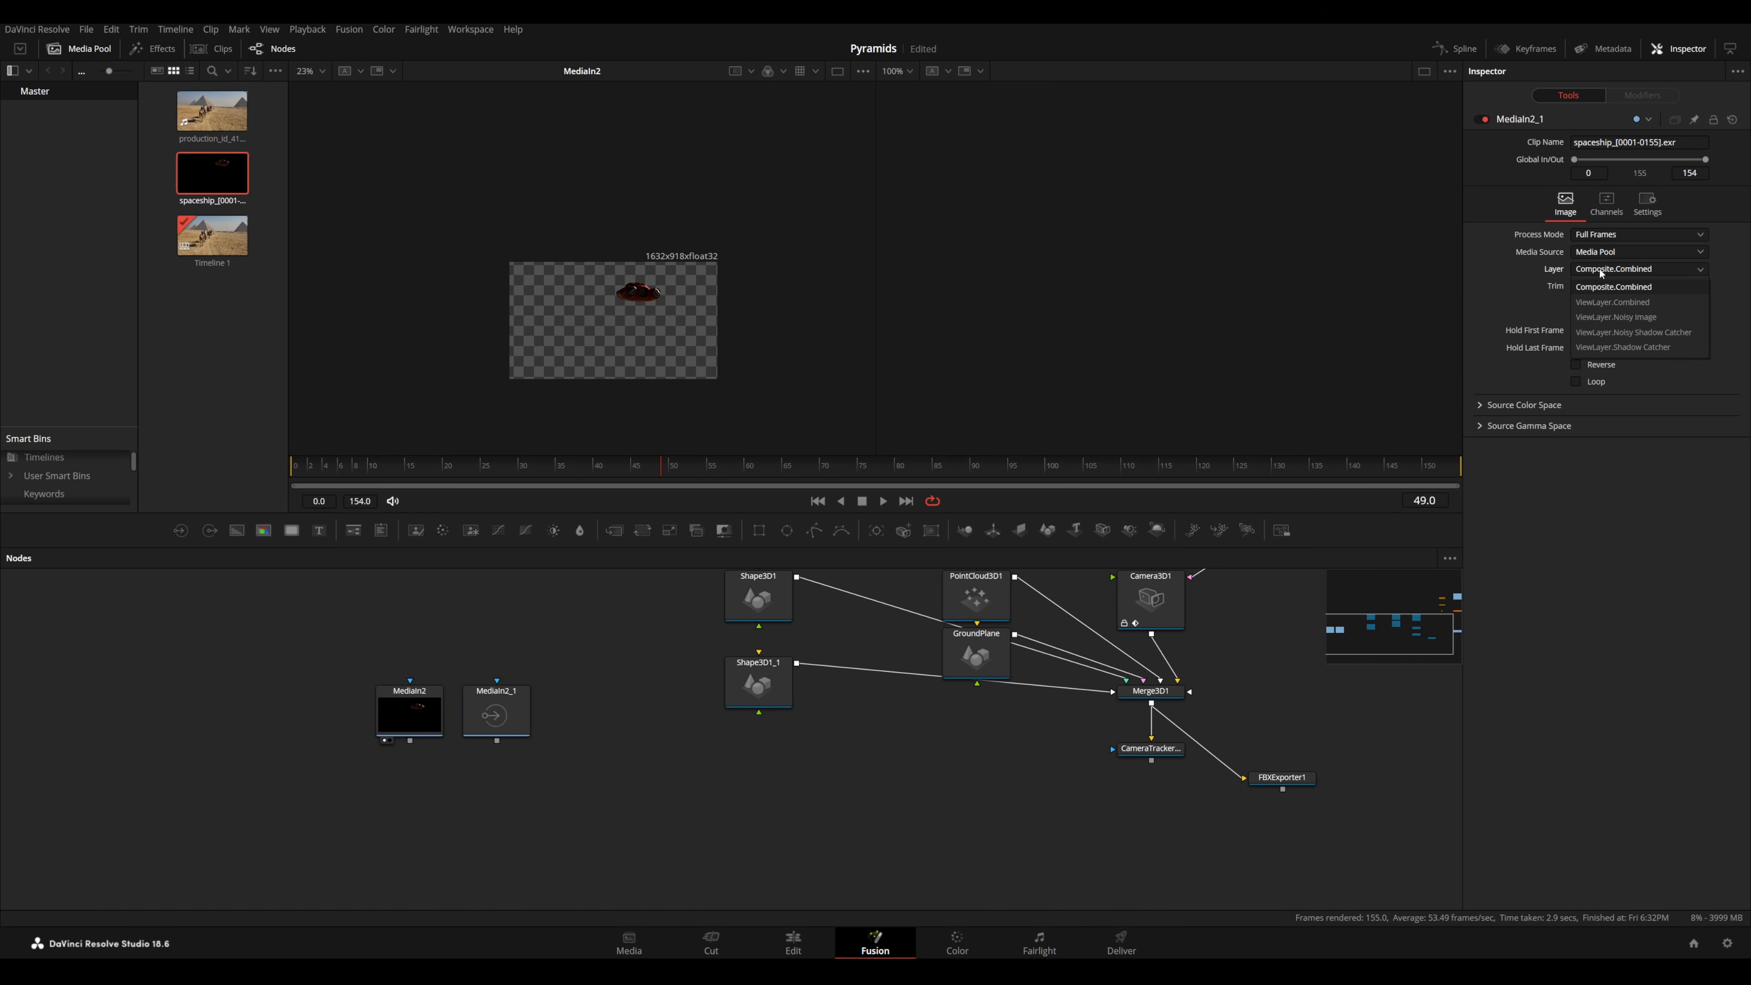
{"action": "left_click", "coordinate": [1623, 347]}
{"action": "left_click", "coordinate": [486, 724]}
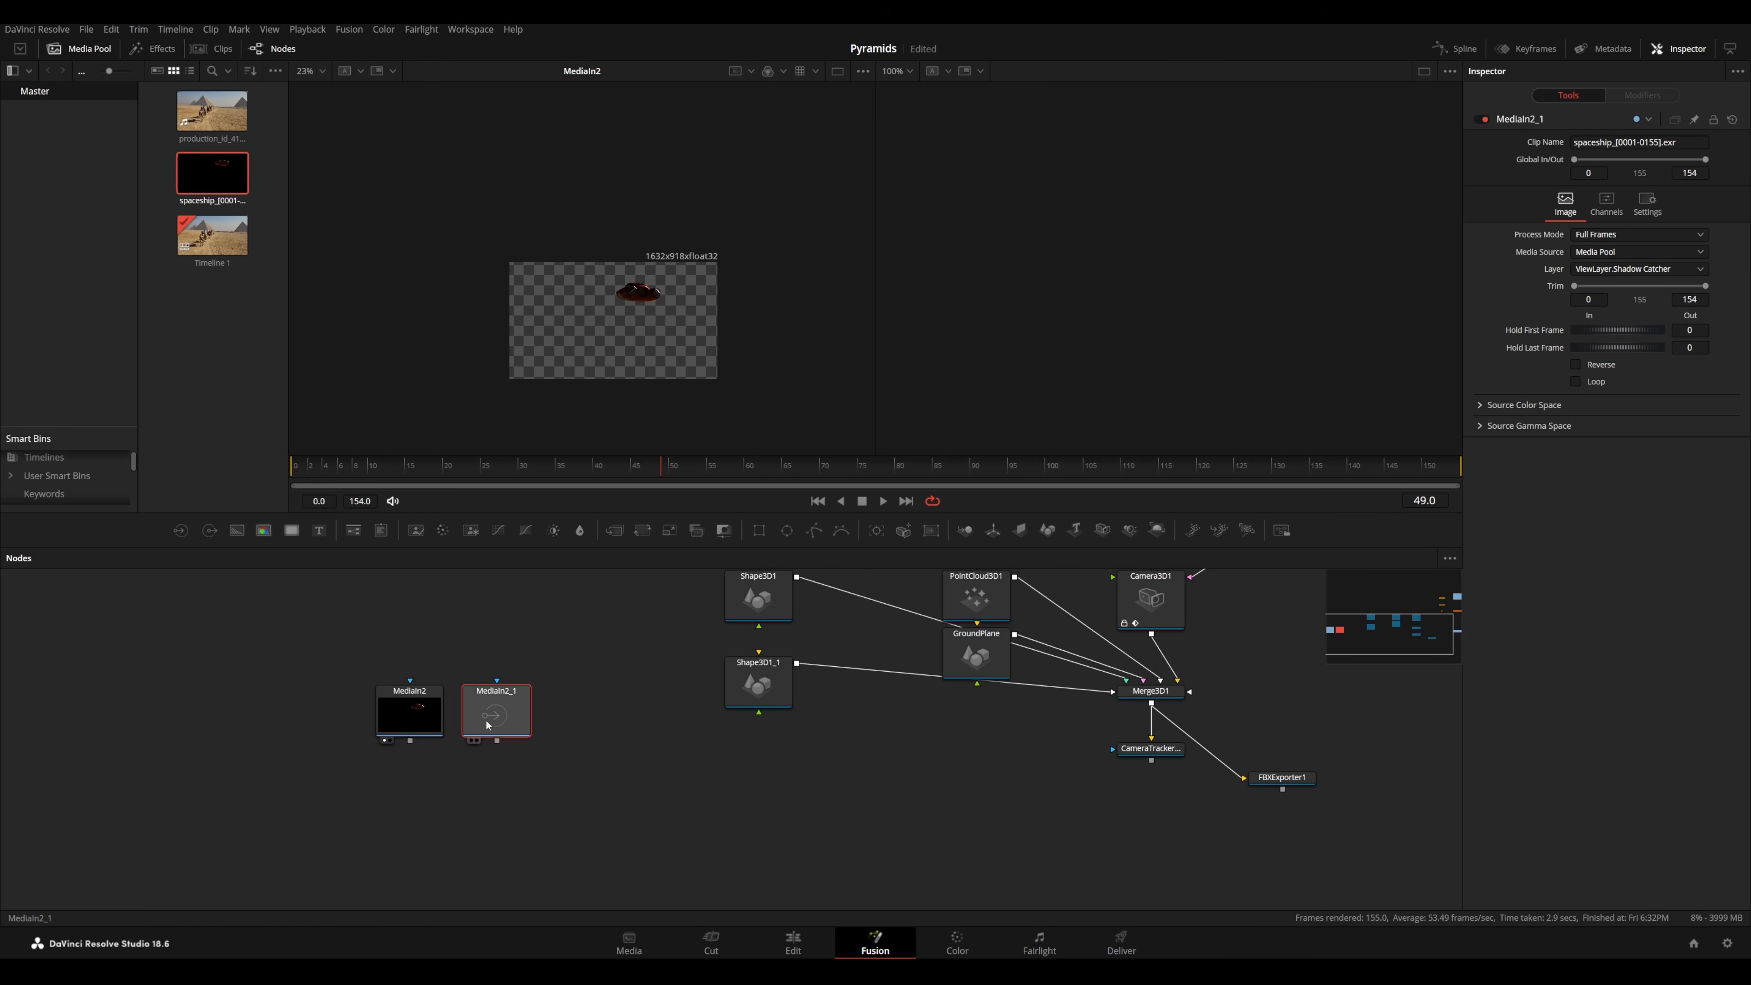
{"action": "left_click_drag", "start_coordinate": [486, 724], "coordinate": [543, 410]}
{"action": "scroll", "coordinate": [543, 410], "scroll_direction": "up", "scroll_amount": 3}
{"action": "scroll", "coordinate": [578, 395], "scroll_direction": "down", "scroll_amount": 1}
- Move the Composite.Combined spaceship node MediaIn2 beside the footage node MediaIn1 and show it in both viewers
{"action": "left_click", "coordinate": [425, 711]}
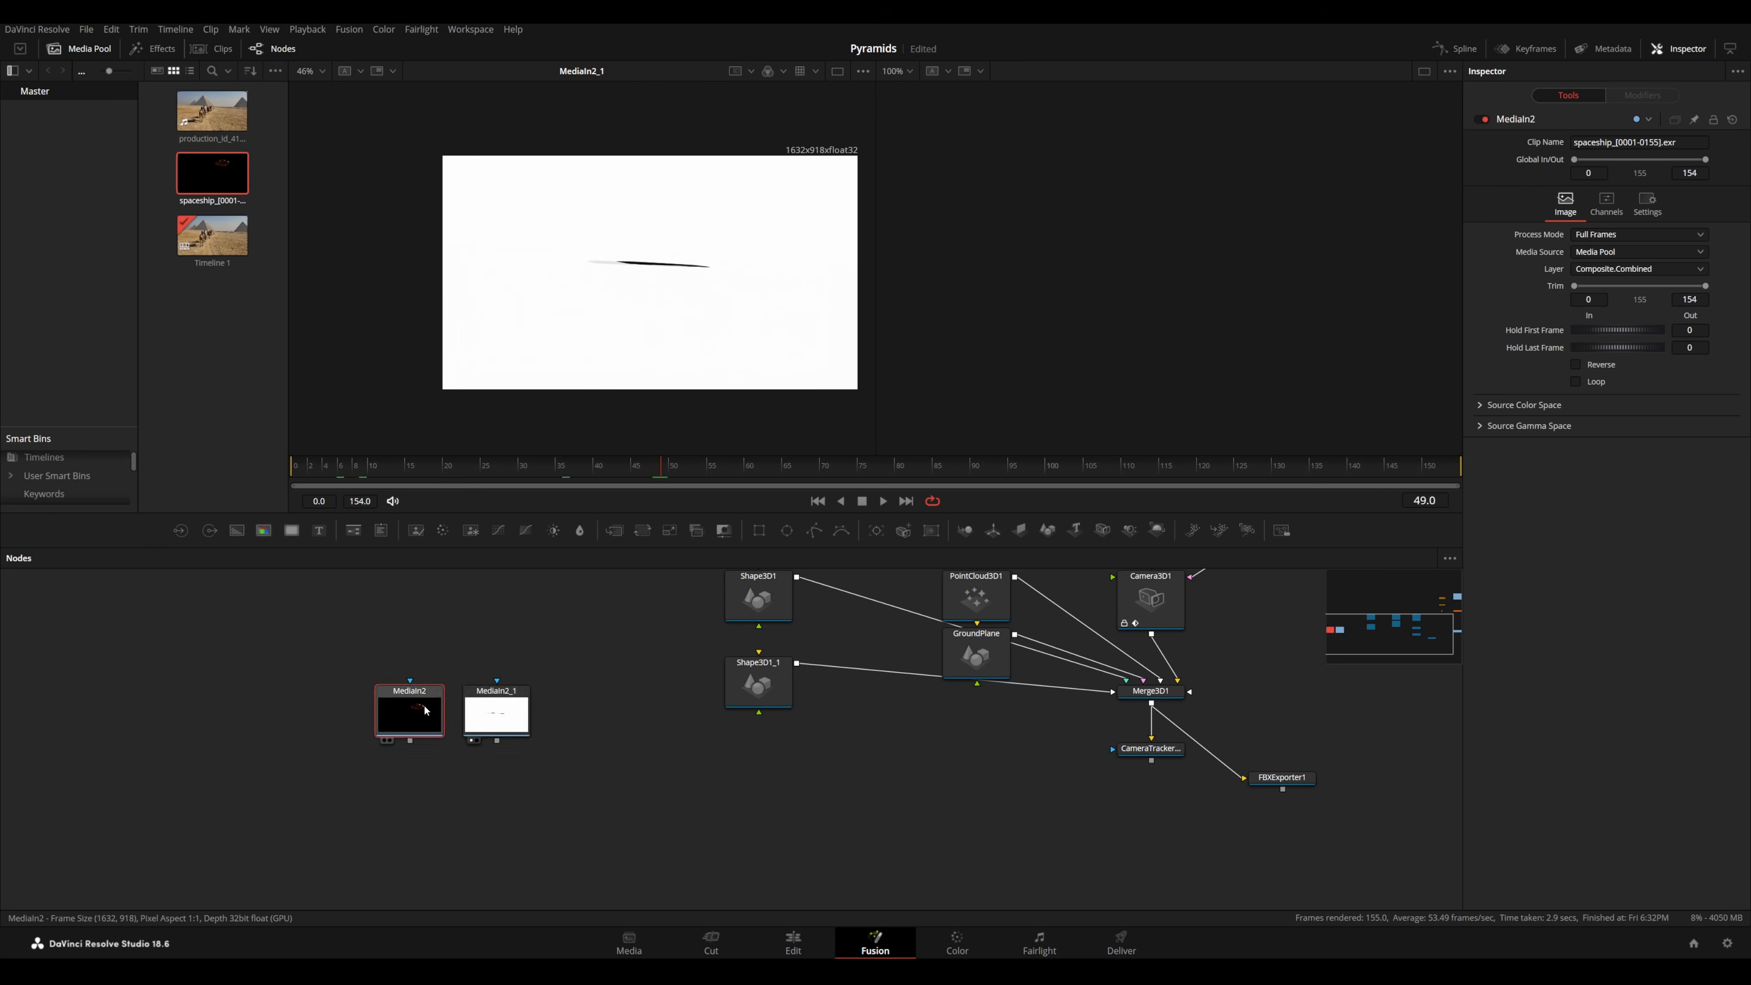
{"action": "key", "text": "1"}
{"action": "scroll", "coordinate": [322, 781], "scroll_direction": "down", "scroll_amount": 2}
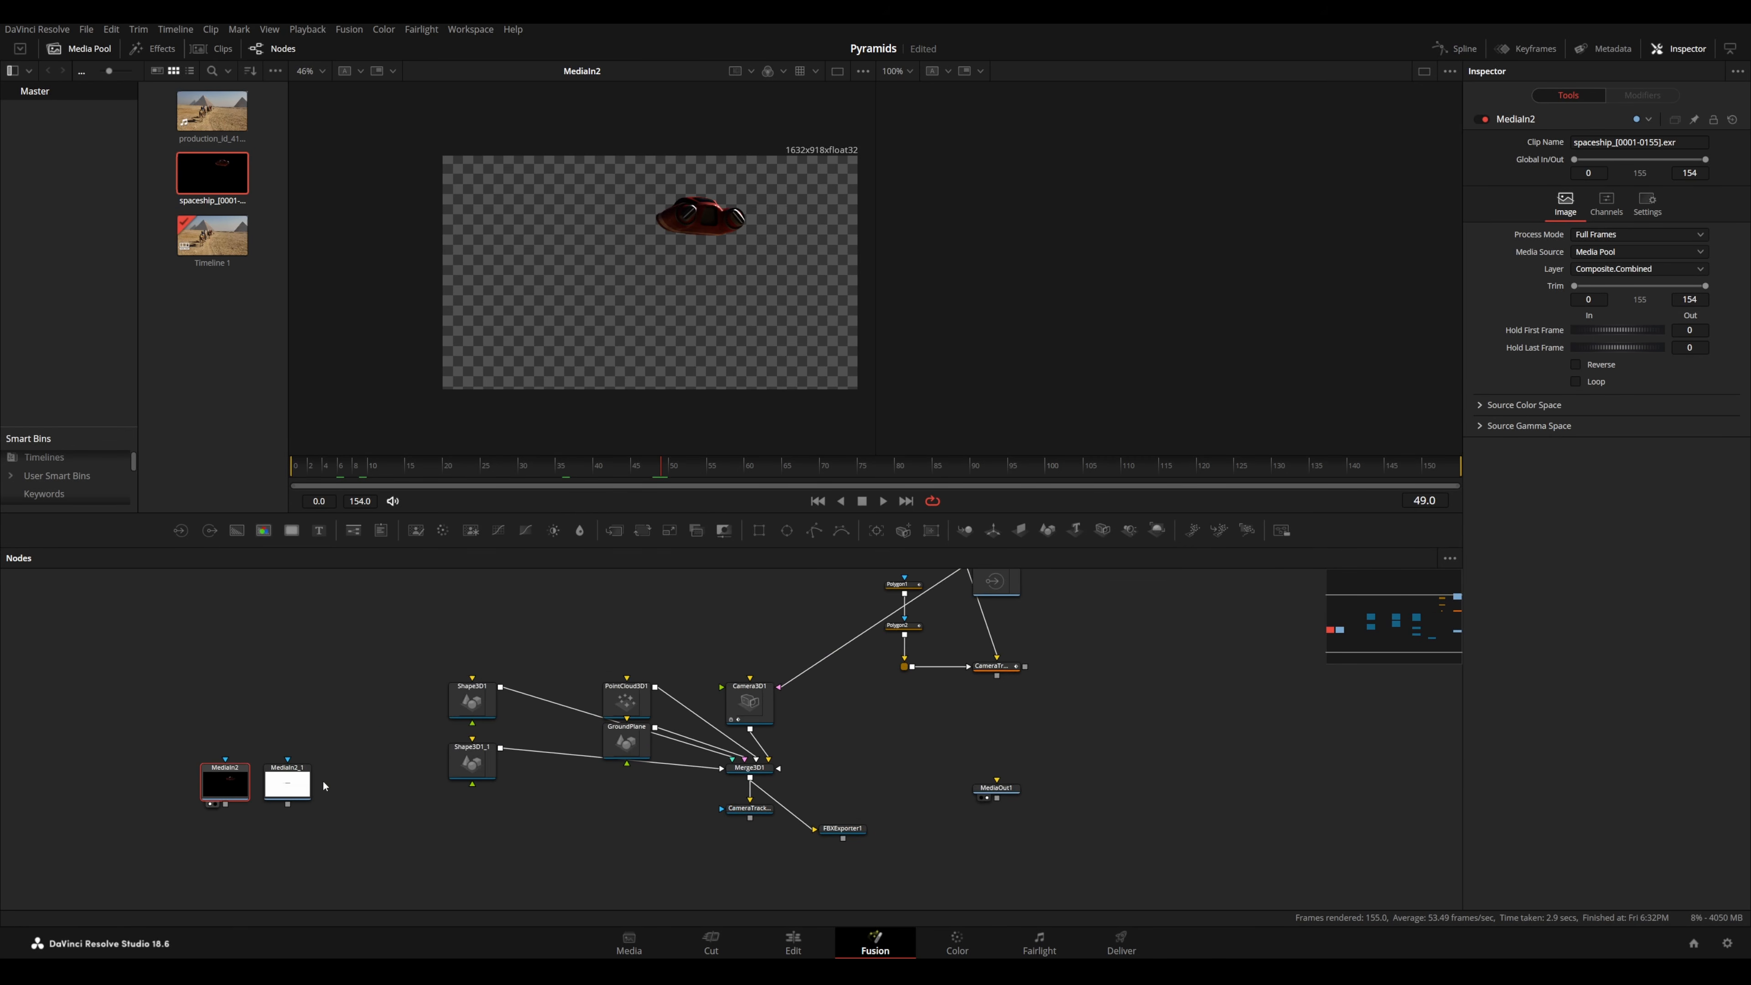
{"action": "scroll", "coordinate": [323, 782], "scroll_direction": "down", "scroll_amount": 2}
{"action": "scroll", "coordinate": [468, 717], "scroll_direction": "up", "scroll_amount": 3}
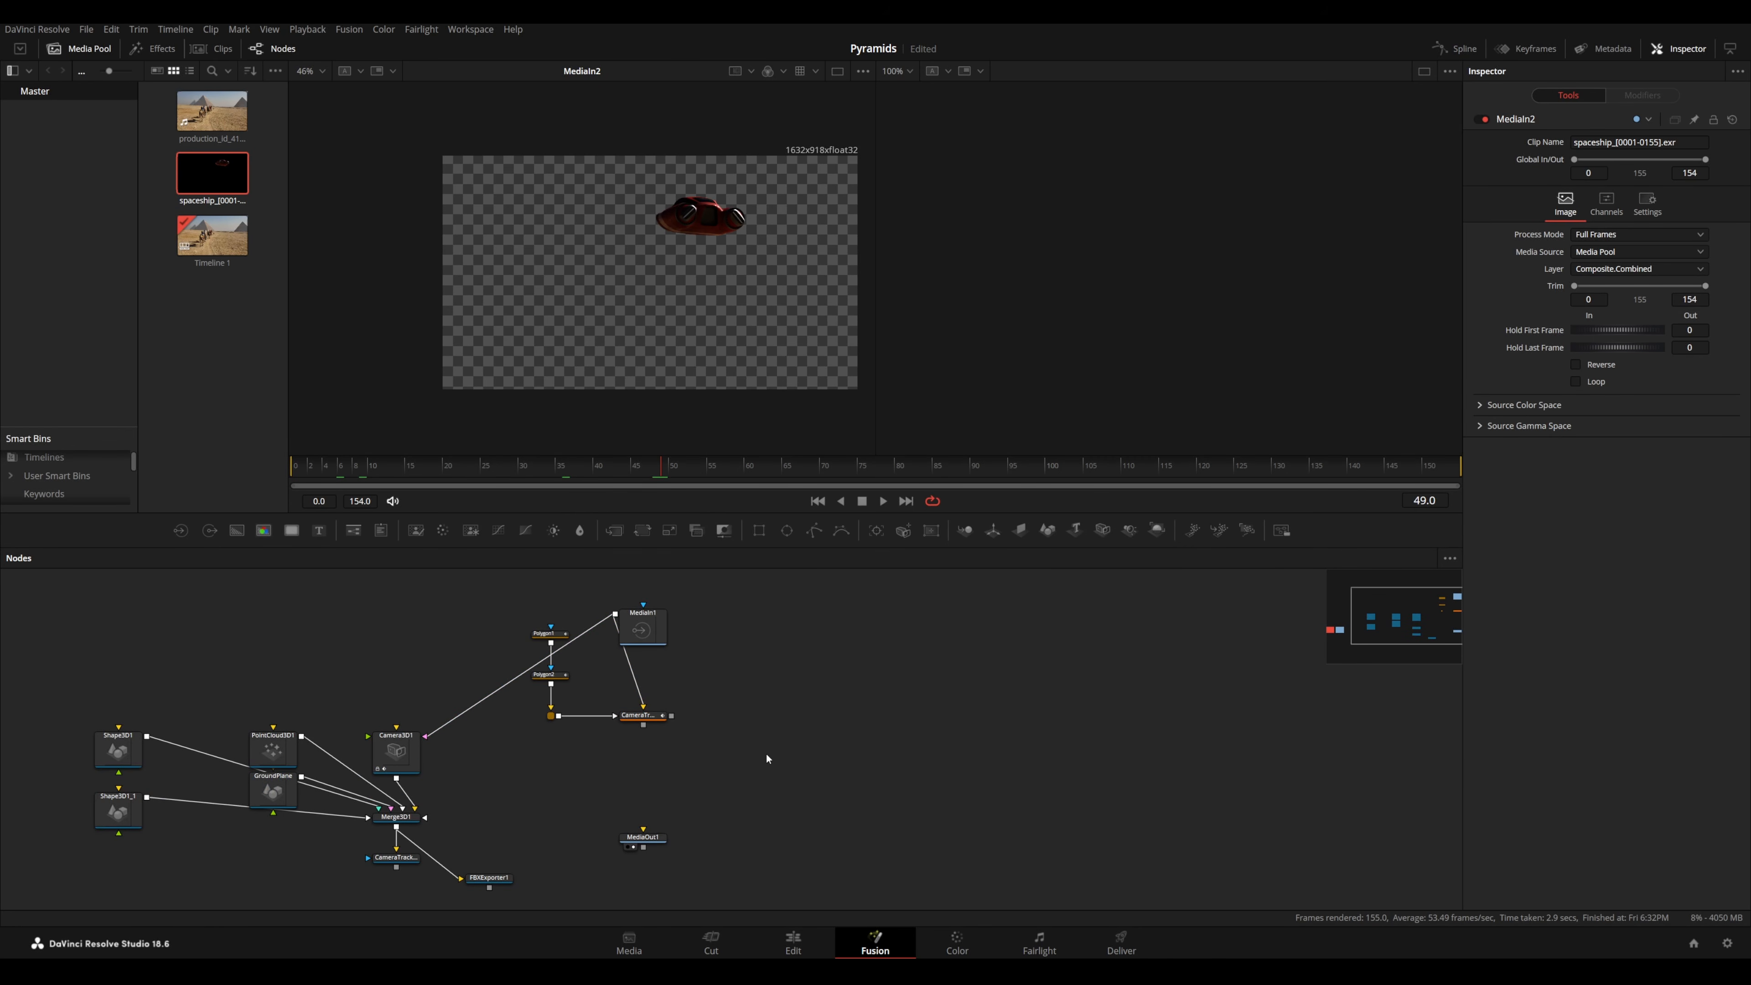
{"action": "scroll", "coordinate": [196, 747], "scroll_direction": "down", "scroll_amount": 2}
{"action": "left_click_drag", "start_coordinate": [168, 743], "coordinate": [778, 623]}
{"action": "scroll", "coordinate": [742, 634], "scroll_direction": "up", "scroll_amount": 3}
{"action": "key", "text": "2"}
{"action": "scroll", "coordinate": [1290, 149], "scroll_direction": "up", "scroll_amount": 3}
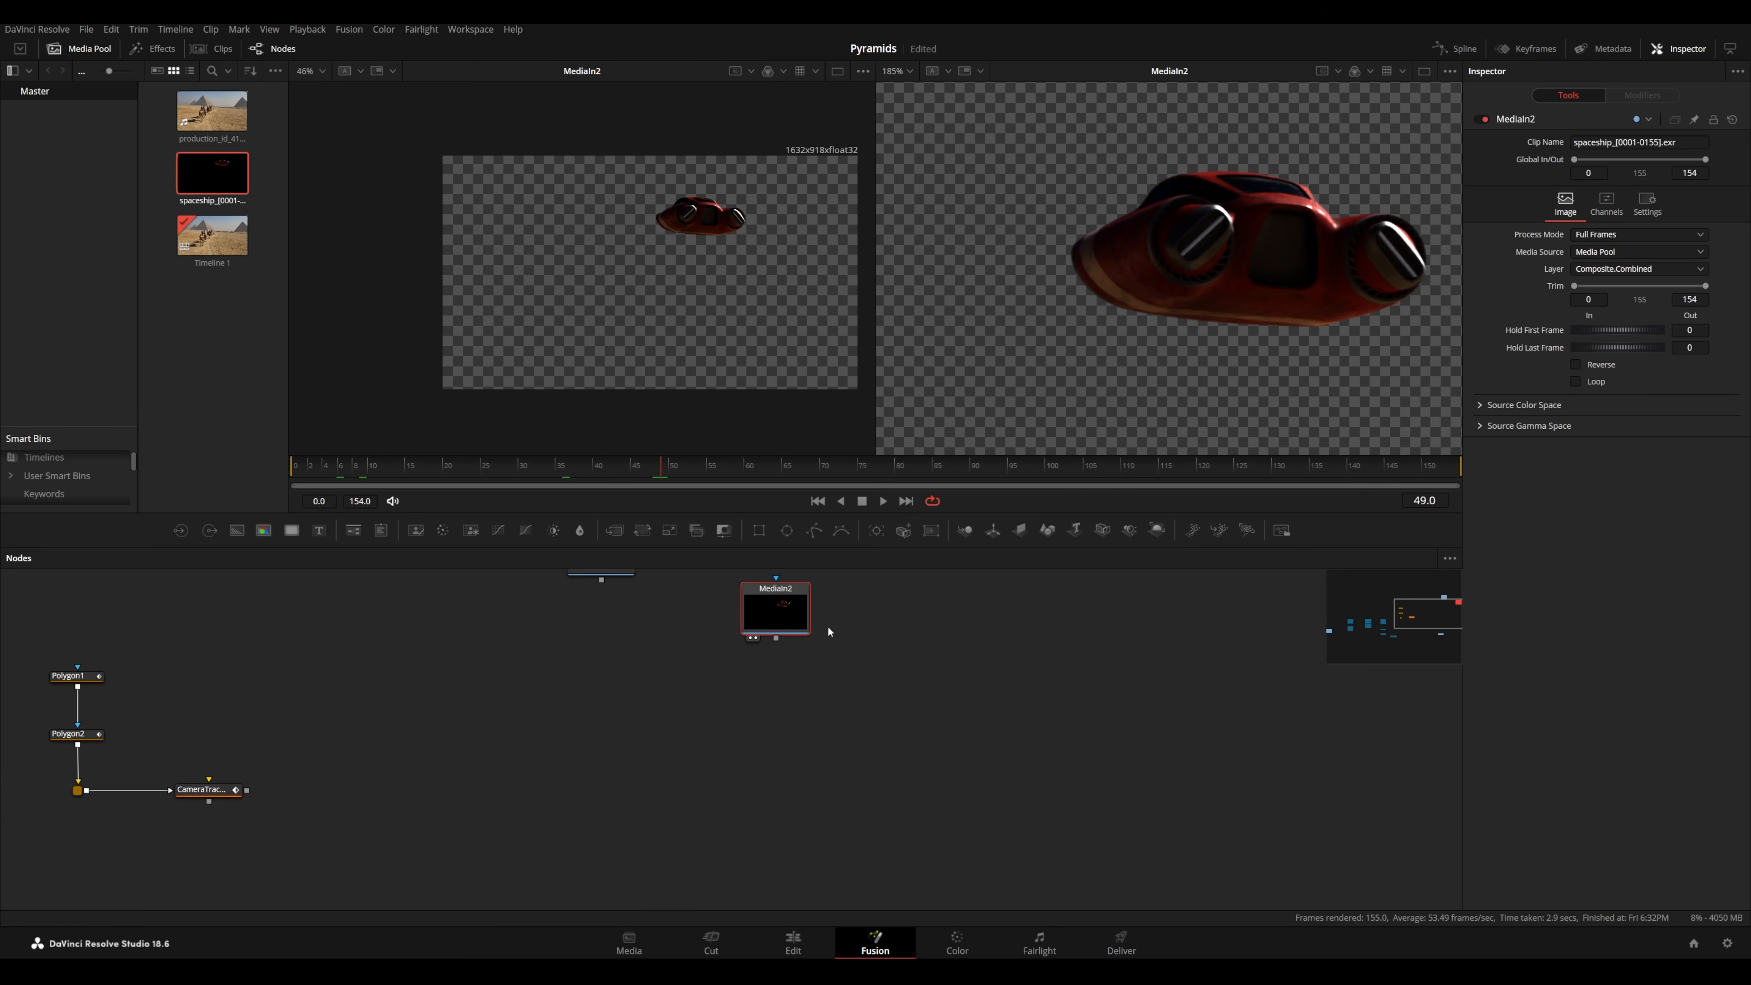
{"action": "scroll", "coordinate": [697, 690], "scroll_direction": "down", "scroll_amount": 2}
{"action": "left_click_drag", "start_coordinate": [651, 737], "coordinate": [714, 696]}
- Add a Gamut node after MediaIn2 and set its output space to sRGB
{"action": "key", "text": "shift+space"}
{"action": "type", "text": "gra"}
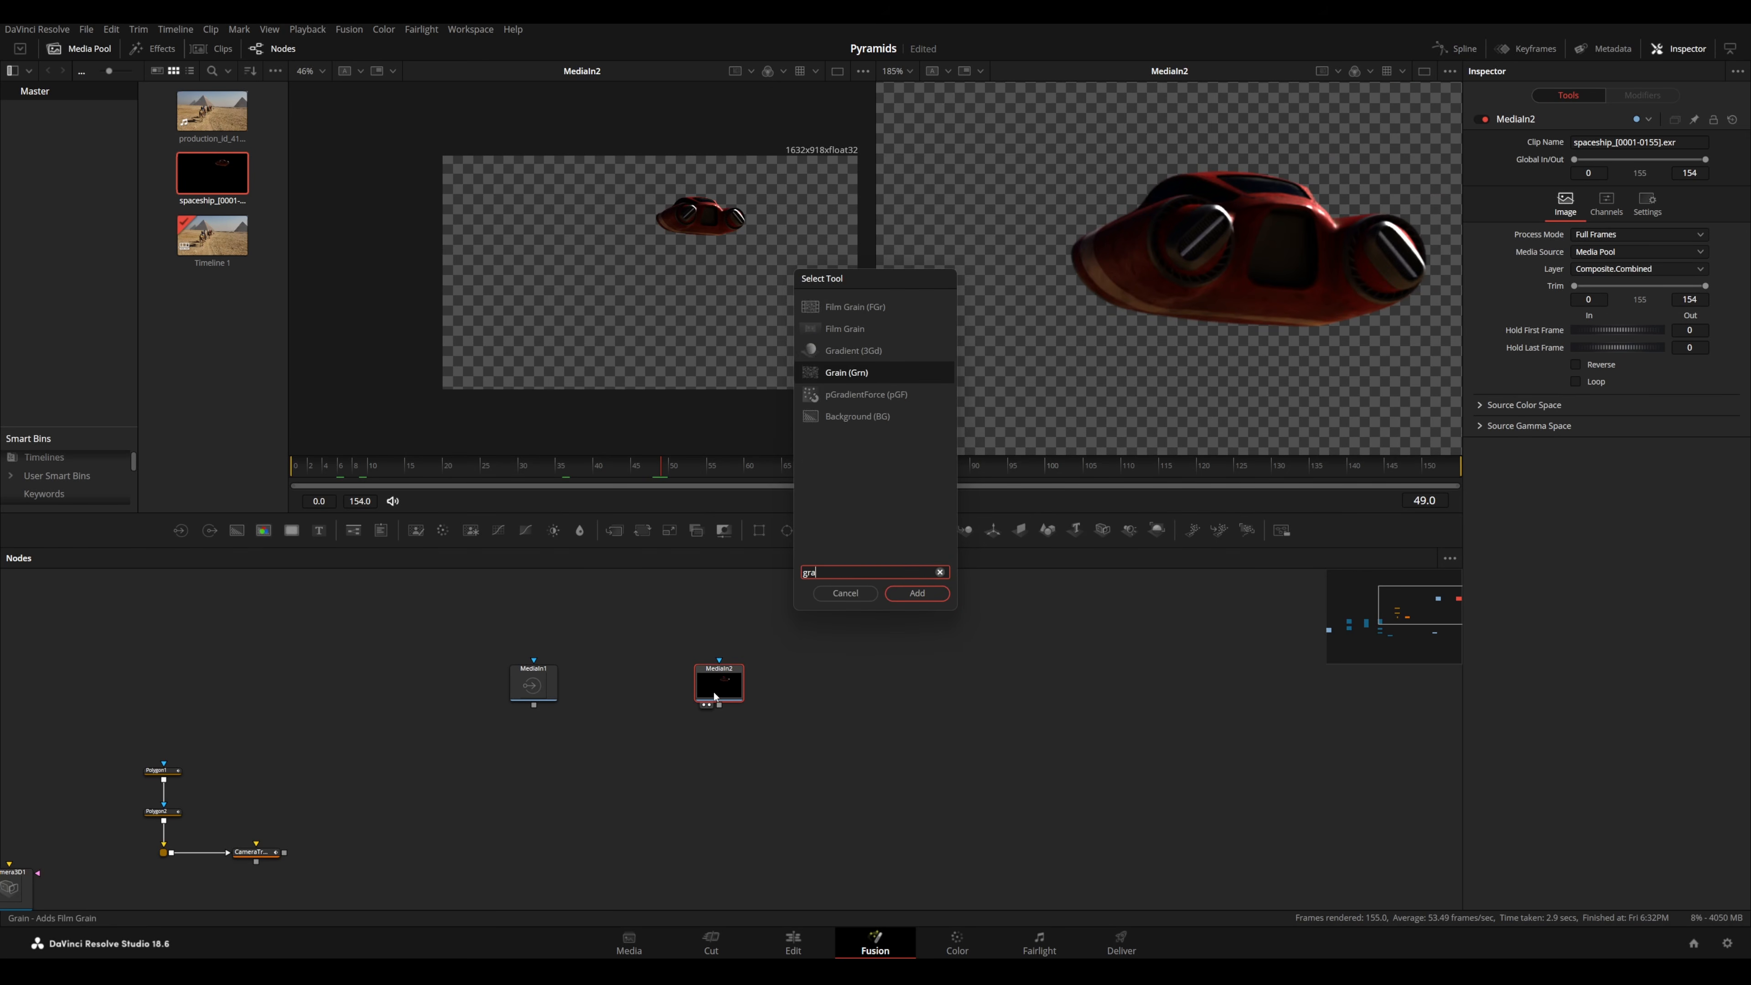
{"action": "key", "text": "BackSpace"}
{"action": "key", "text": "BackSpace"}
{"action": "type", "text": "am"}
{"action": "key", "text": "Return"}
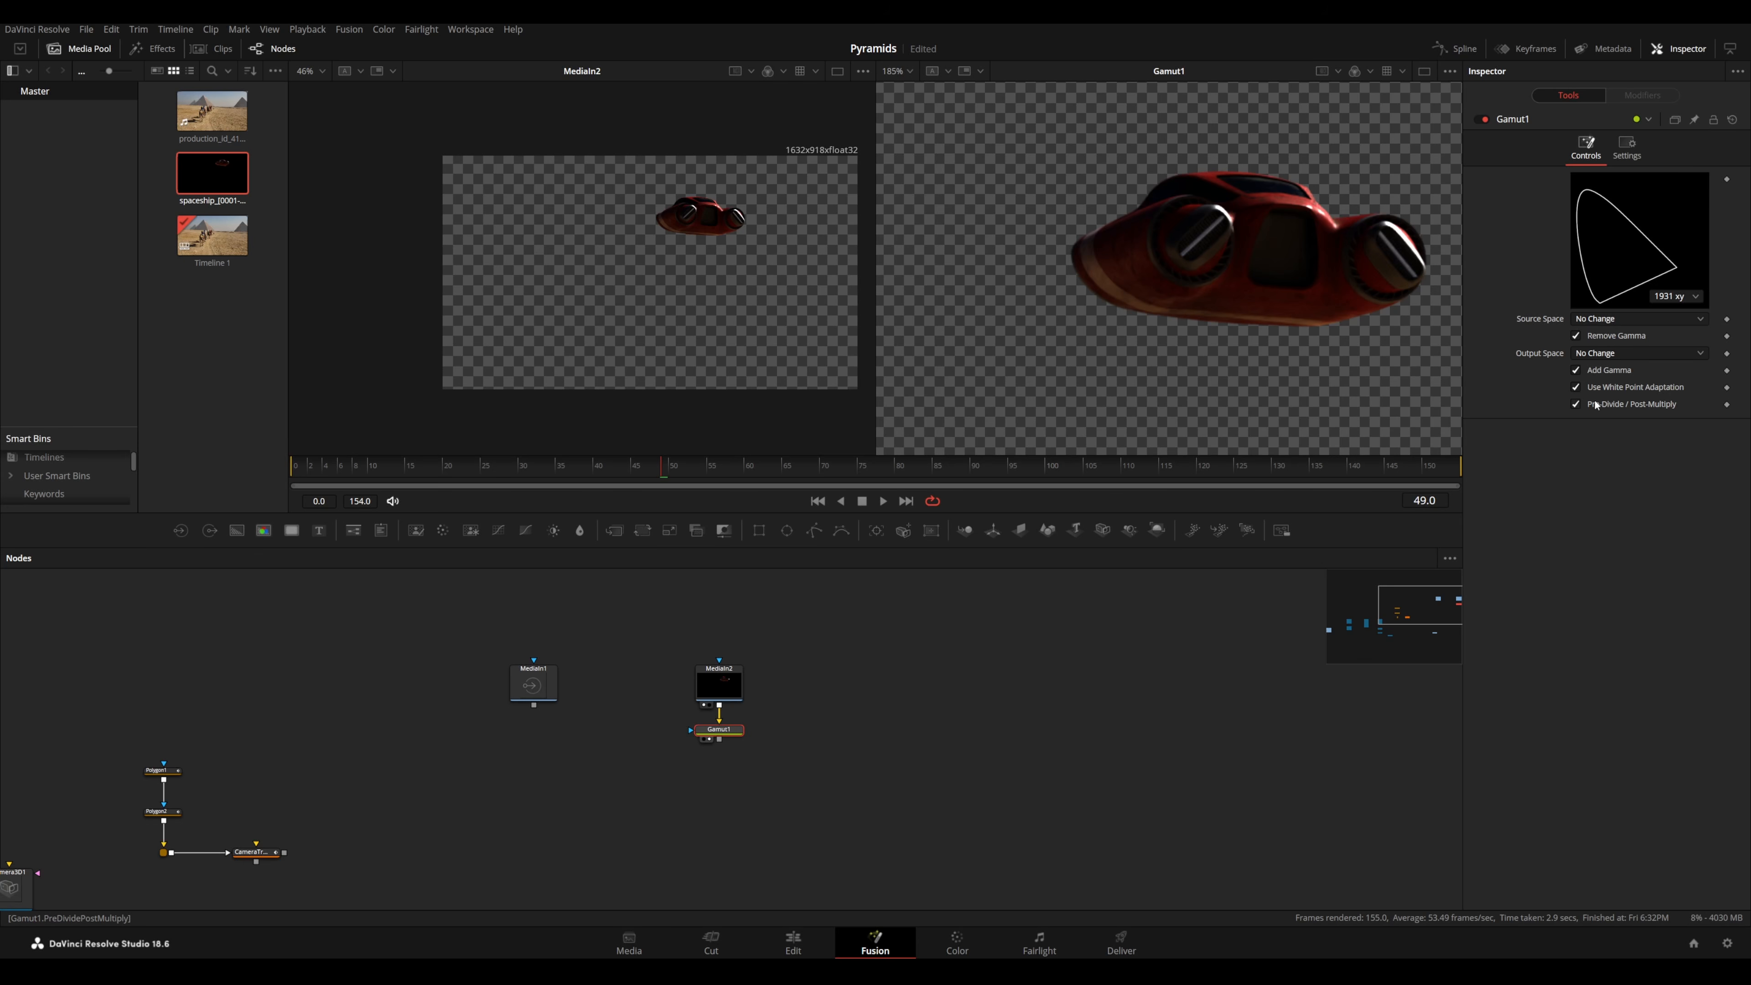
{"action": "left_click", "coordinate": [1596, 353]}
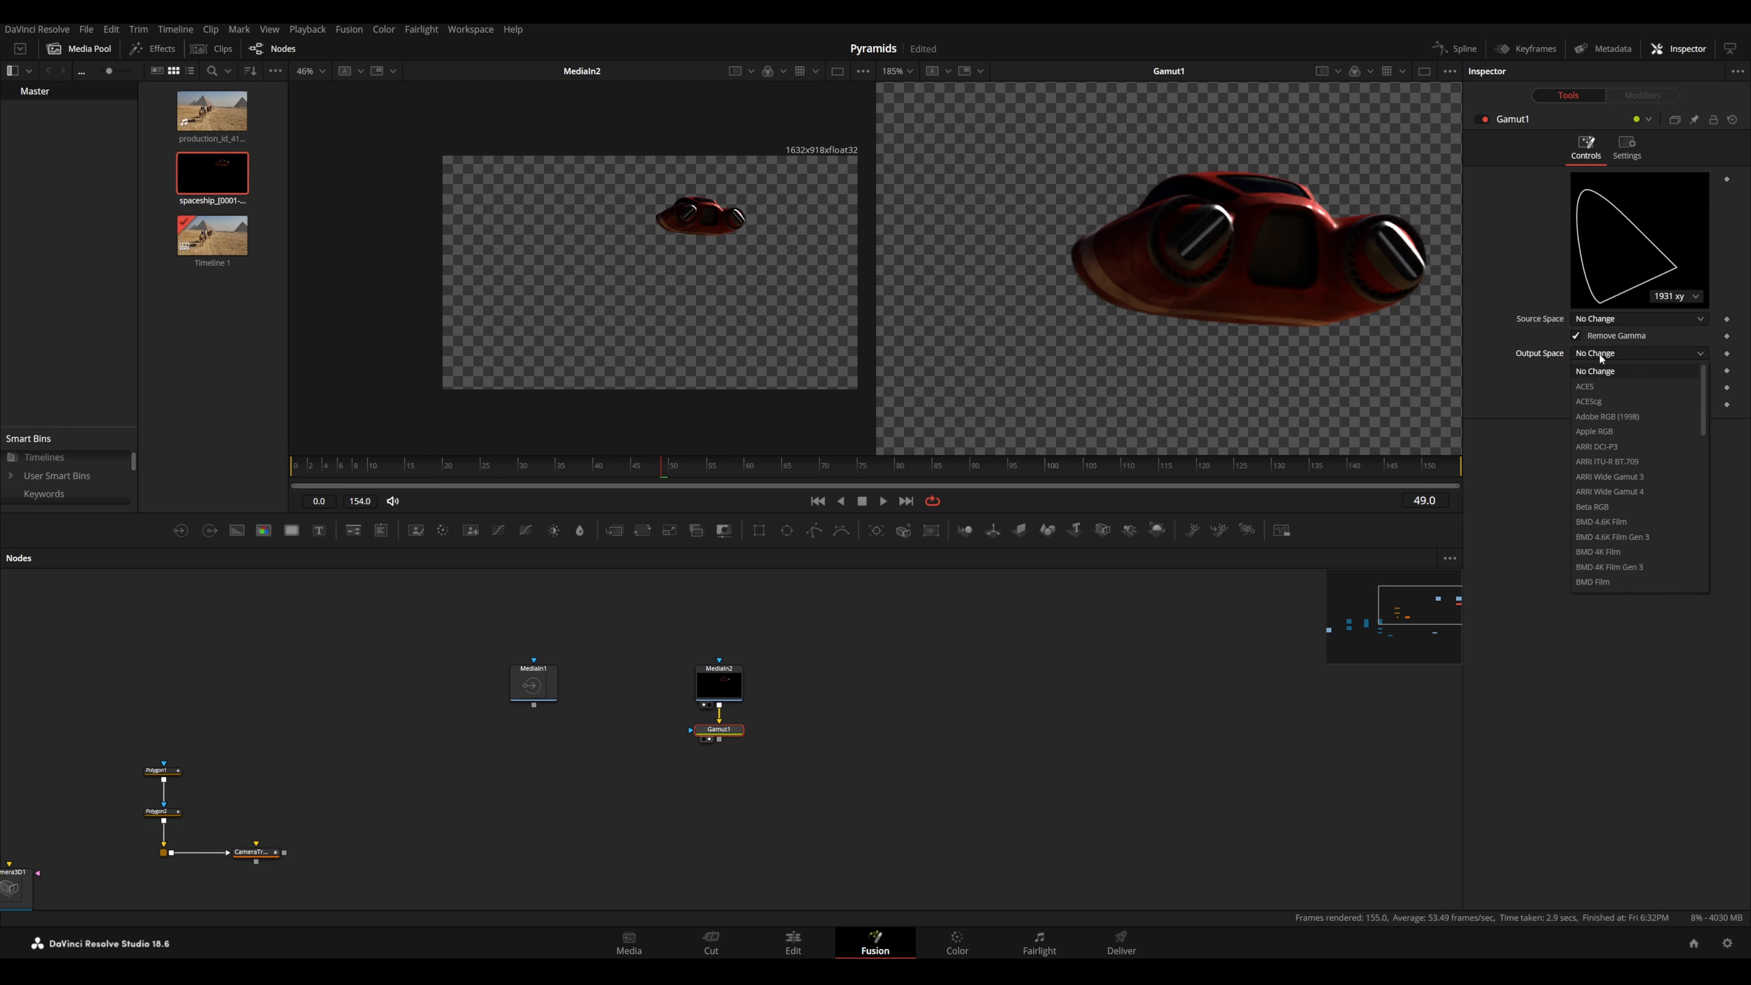
{"action": "scroll", "coordinate": [1596, 427], "scroll_direction": "down", "scroll_amount": 5}
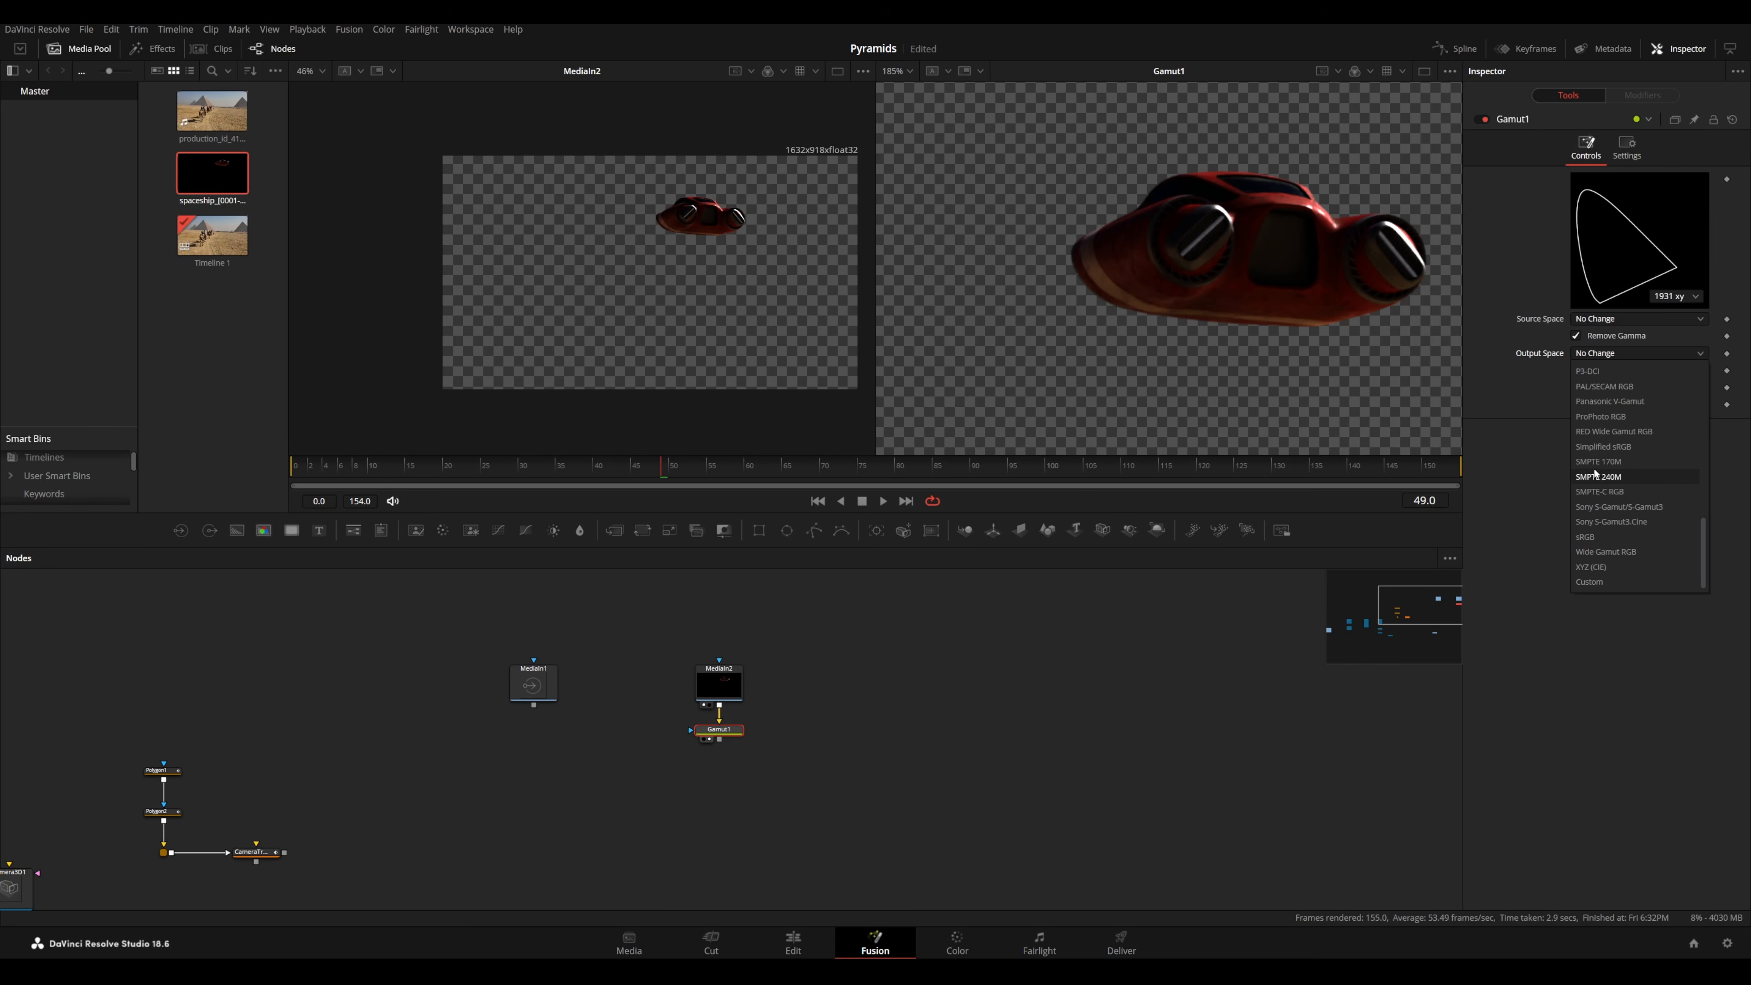
{"action": "left_click", "coordinate": [1599, 537]}
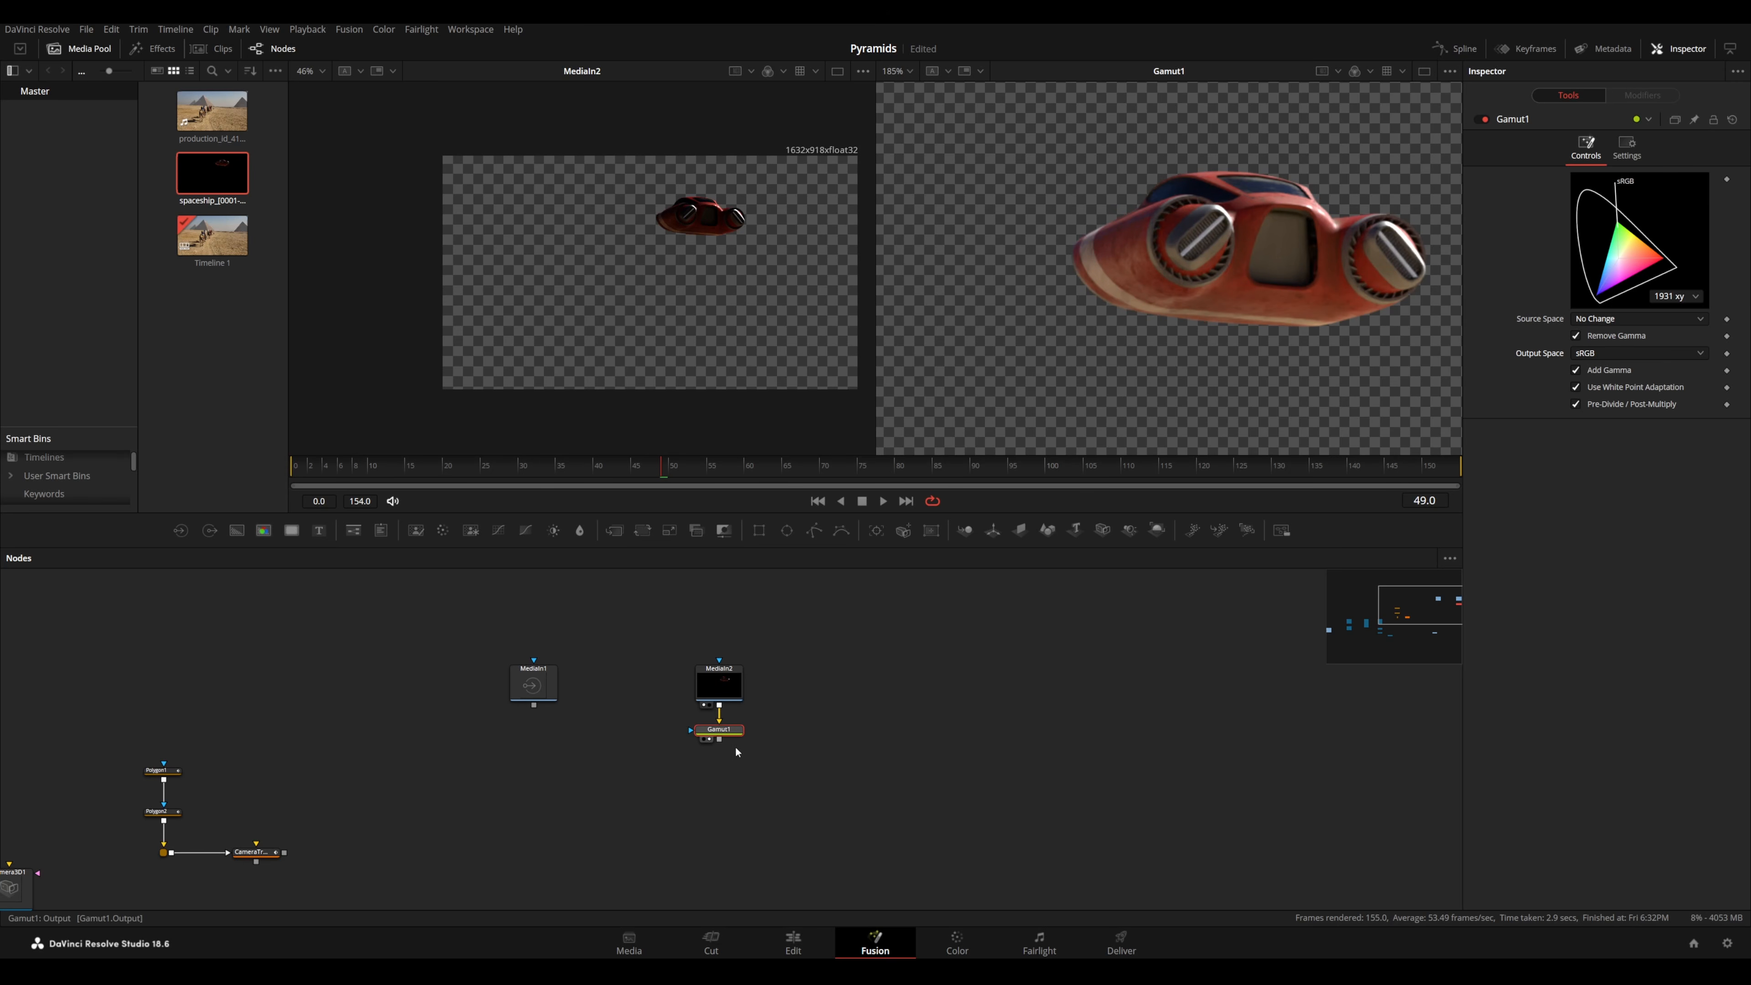
- Merge the gamut-corrected spaceship over the MediaIn1 footage, tidy the nodes and preview the composite up to frame 130
{"action": "left_click_drag", "start_coordinate": [533, 705], "coordinate": [612, 818]}
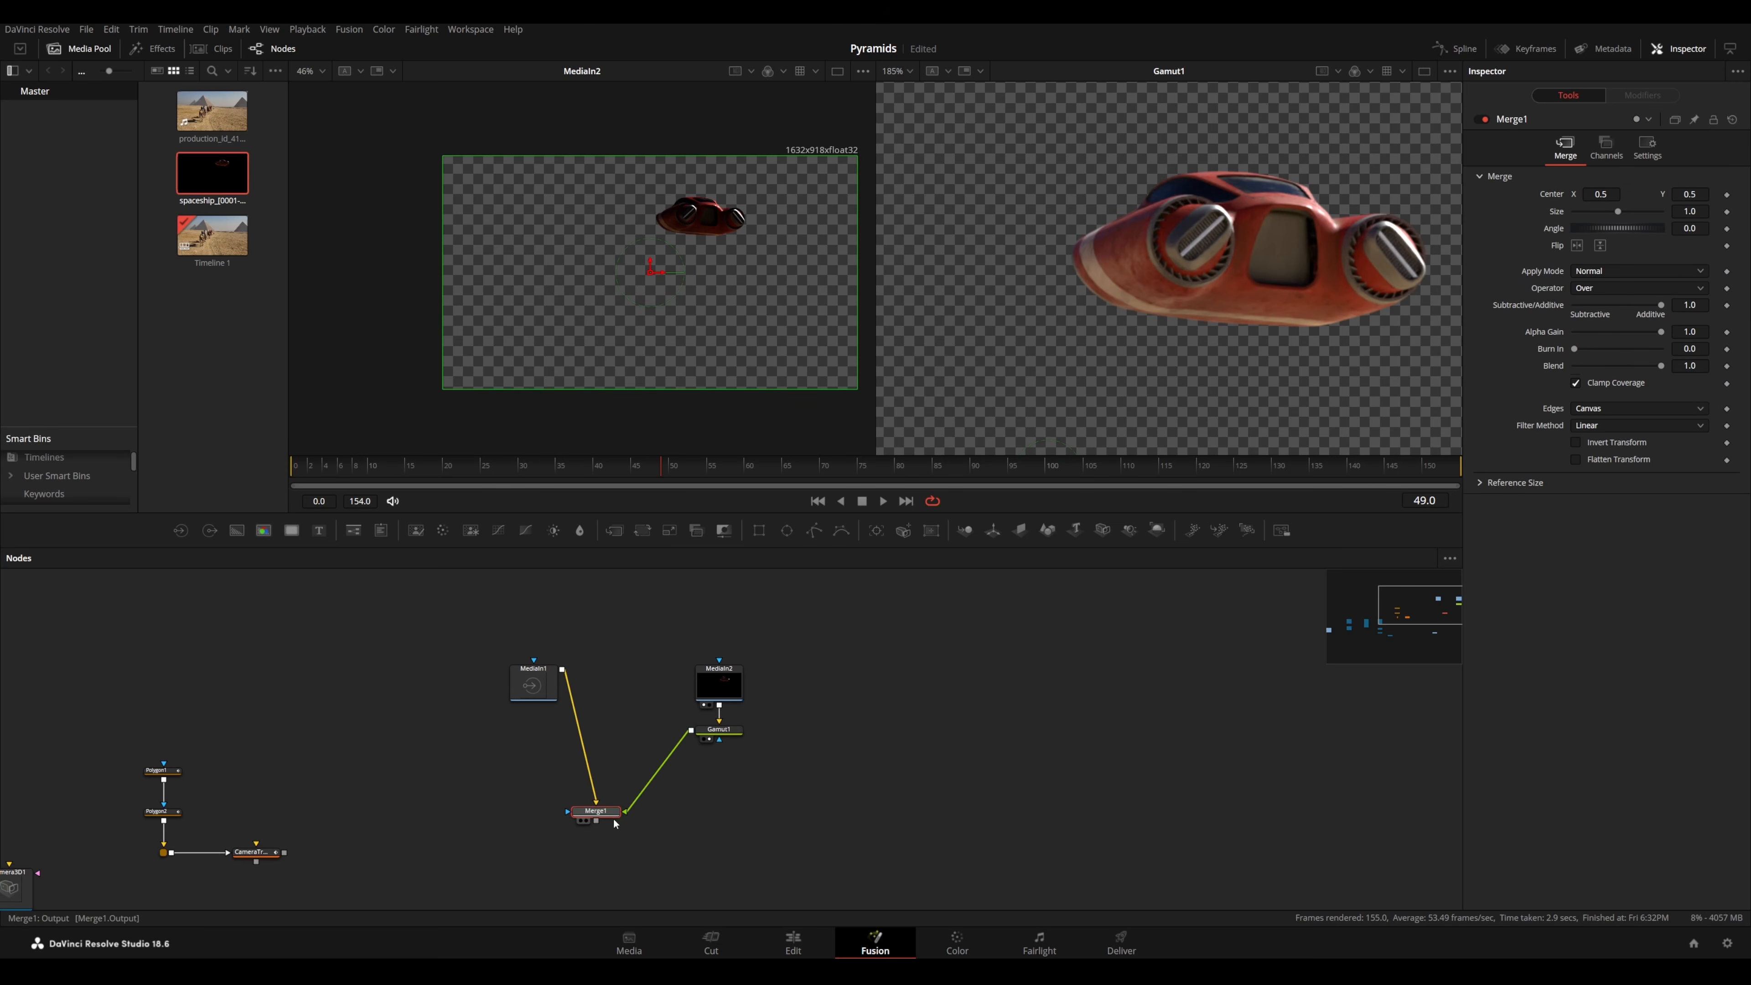
{"action": "left_click_drag", "start_coordinate": [534, 682], "coordinate": [504, 704]}
{"action": "left_click", "coordinate": [600, 469]}
{"action": "left_click_drag", "start_coordinate": [603, 501], "coordinate": [1273, 481]}
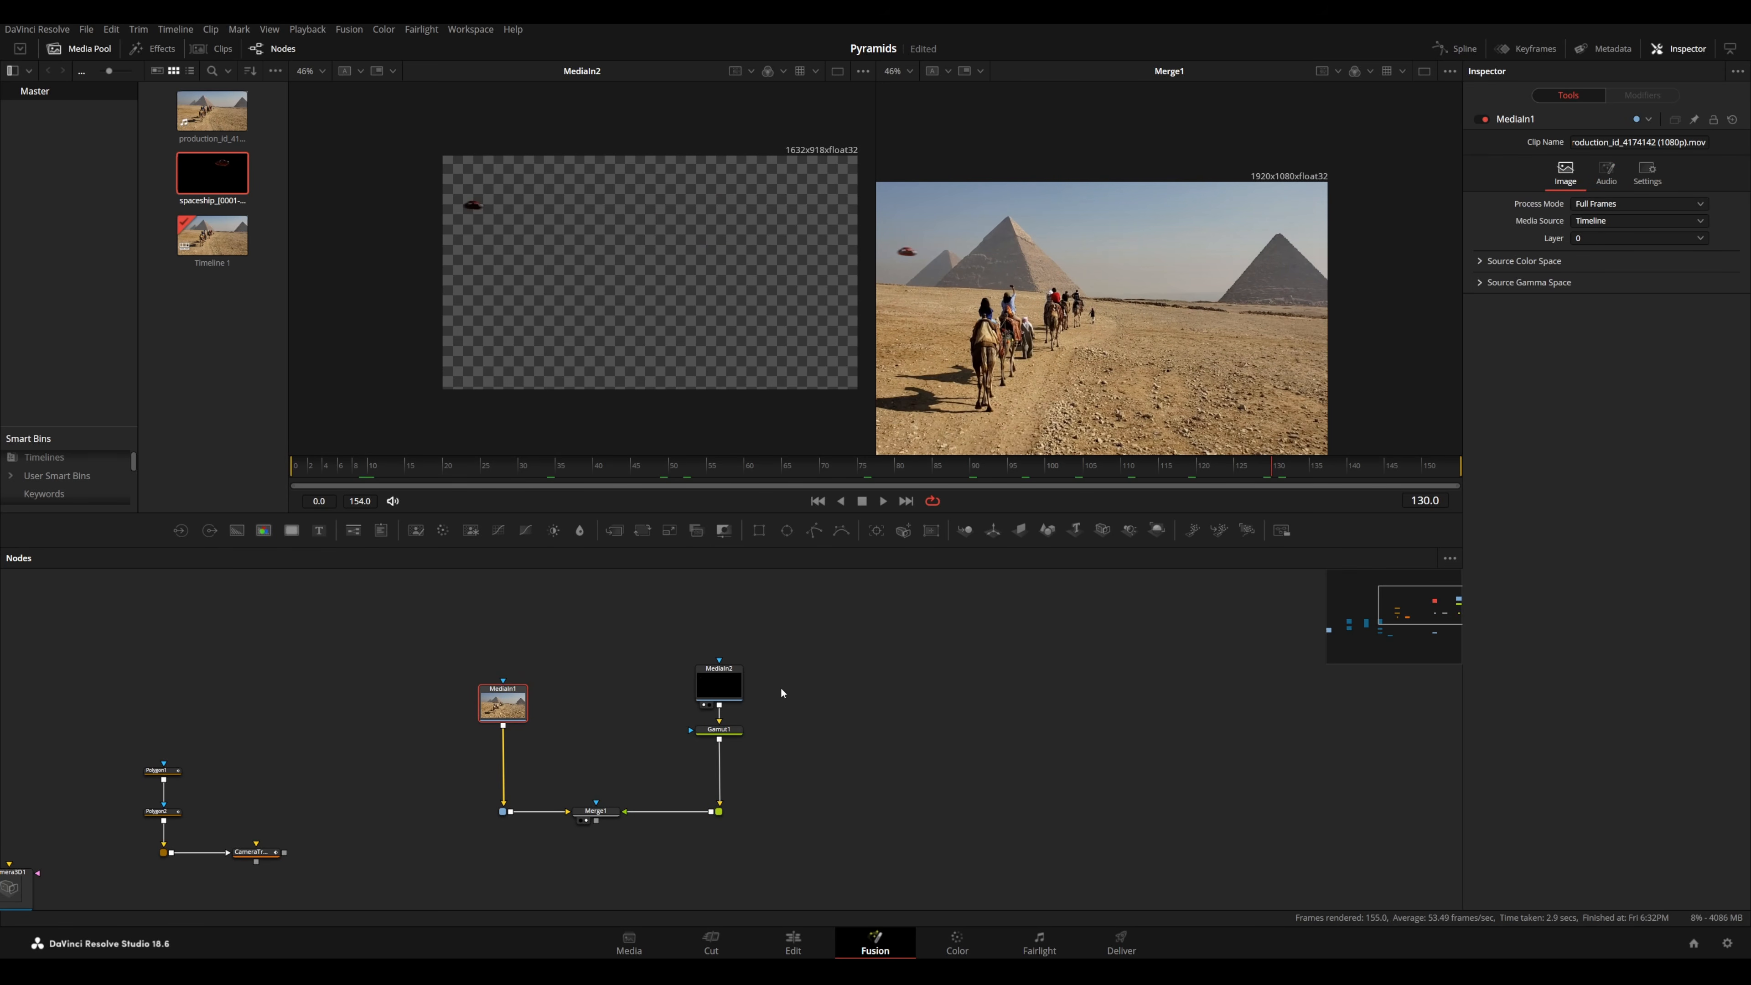
- Merge the shadow catcher node MediaIn2_1 over the footage between MediaIn1 and Merge1, spacing the nodes out neatly
{"action": "scroll", "coordinate": [674, 719], "scroll_direction": "down", "scroll_amount": 3}
{"action": "left_click_drag", "start_coordinate": [675, 713], "coordinate": [672, 635]}
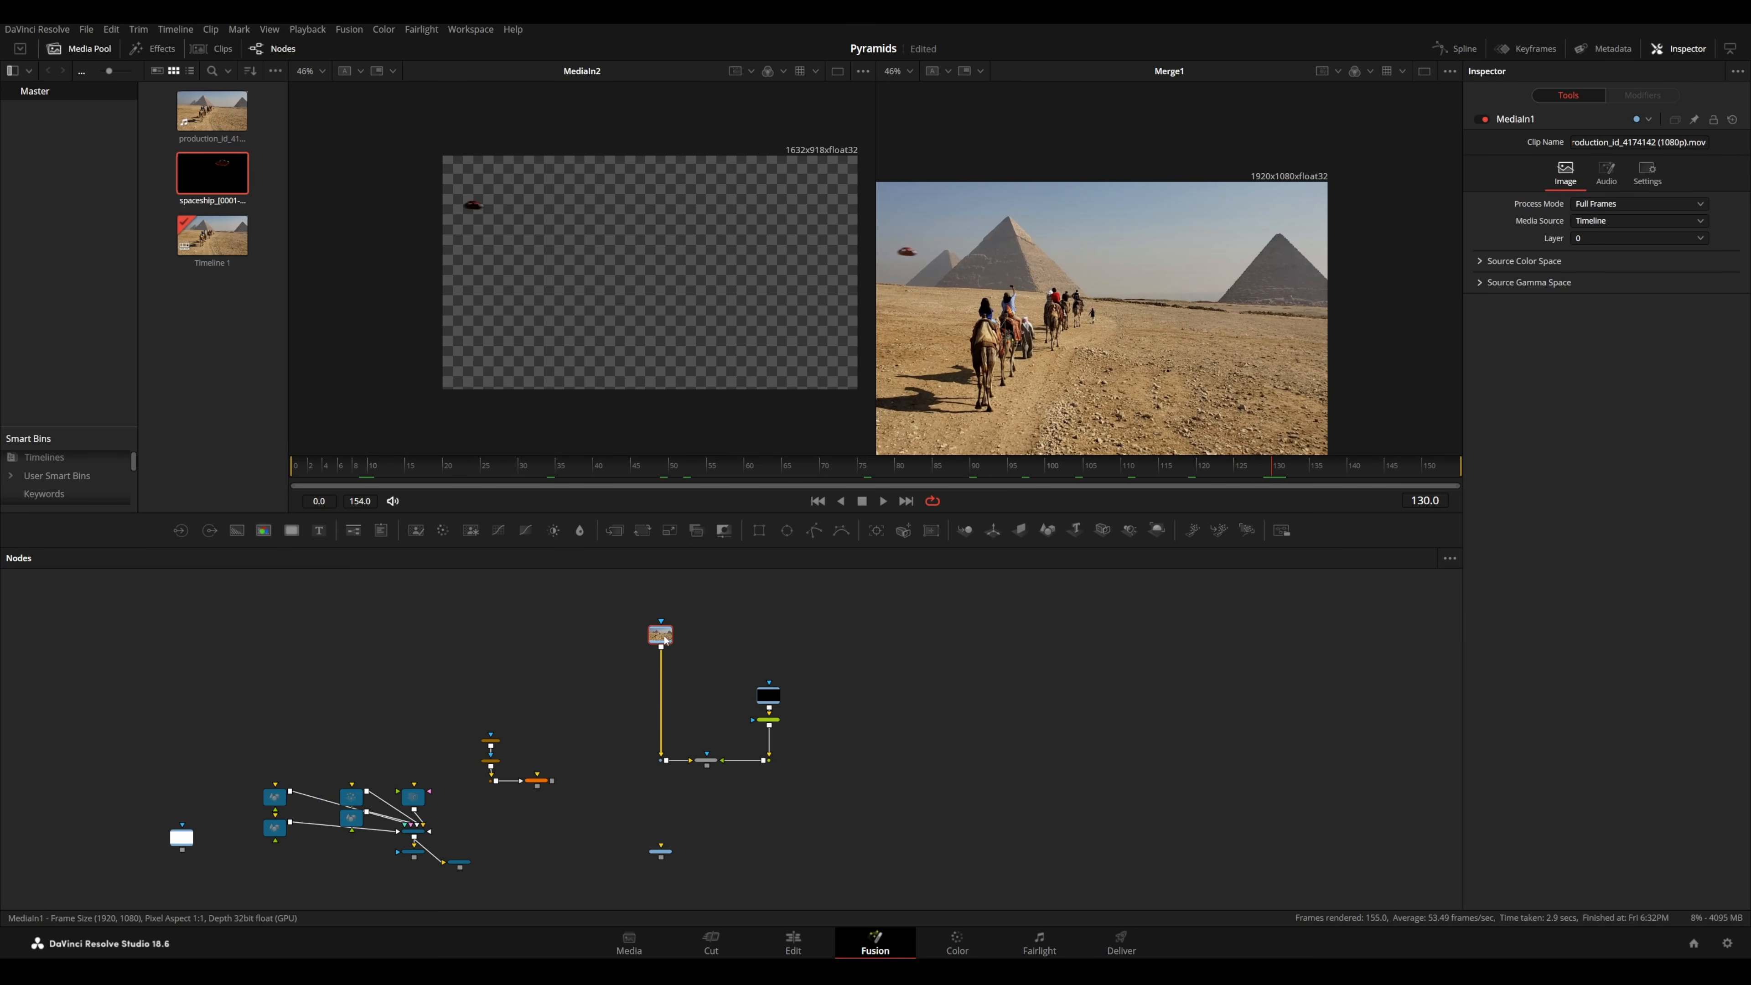
{"action": "scroll", "coordinate": [361, 823], "scroll_direction": "up", "scroll_amount": 3}
{"action": "left_click_drag", "start_coordinate": [31, 855], "coordinate": [722, 773]}
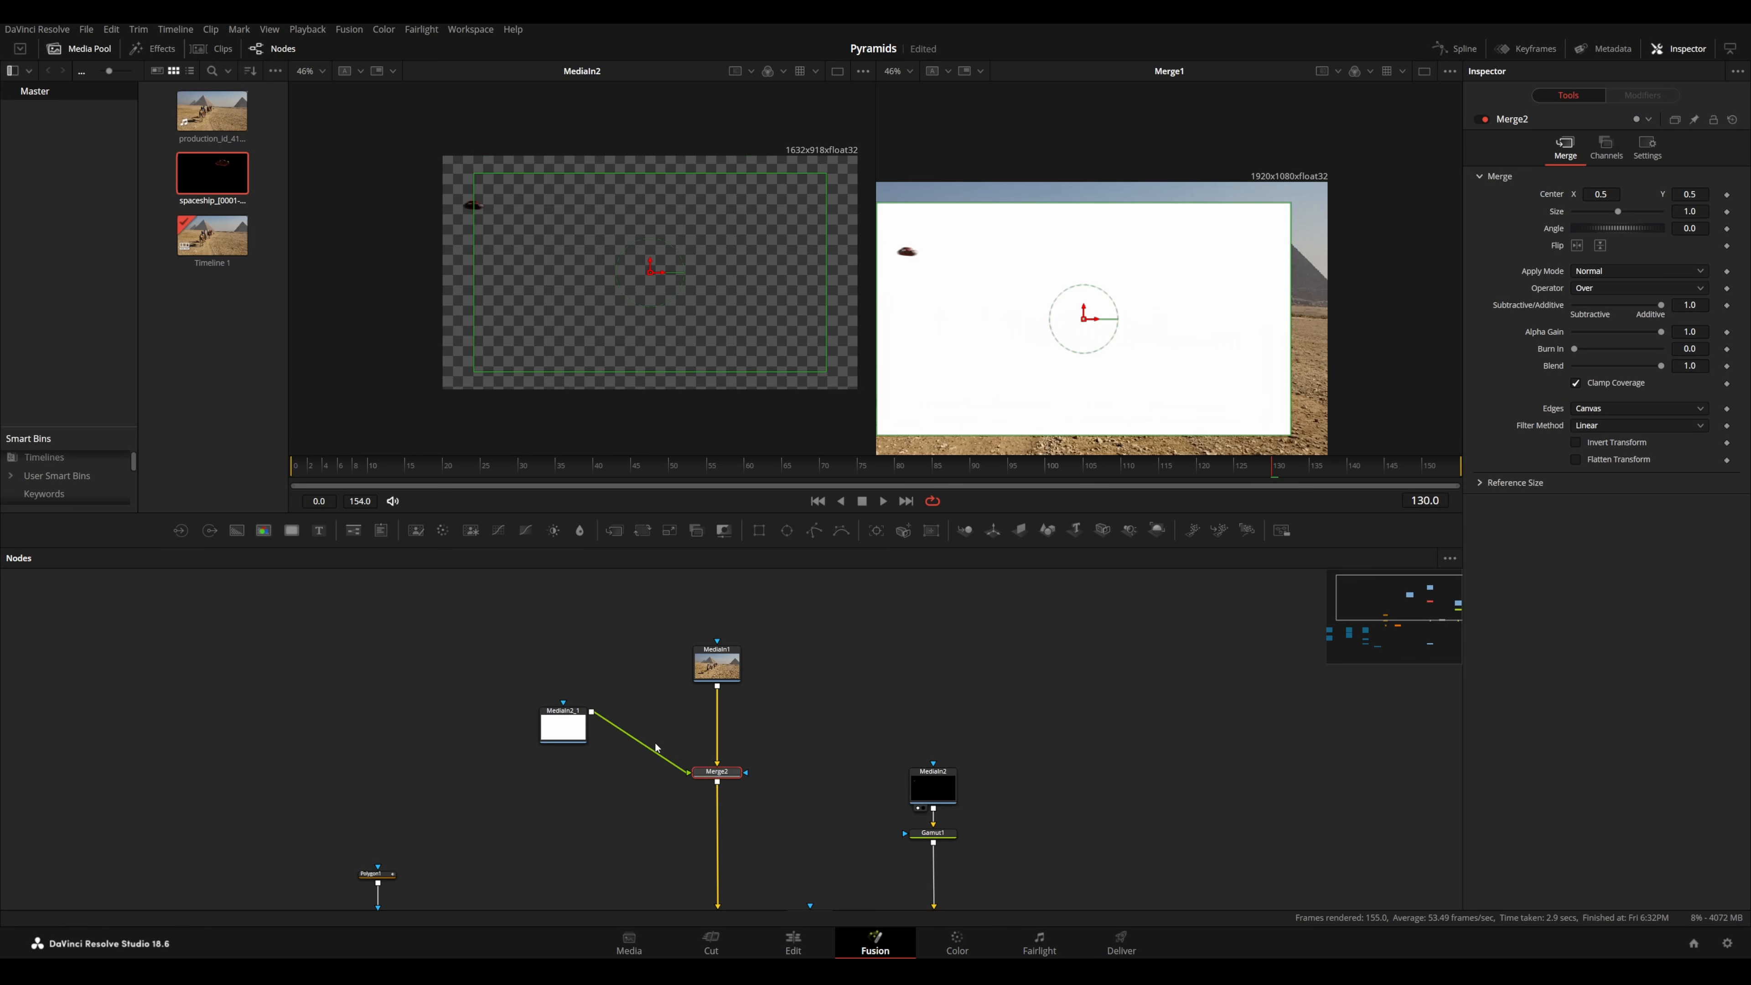
{"action": "left_click", "coordinate": [692, 742]}
{"action": "left_click_drag", "start_coordinate": [566, 723], "coordinate": [565, 683]}
- Add a 1920 × 1080 Resize node after the shadow catcher node MediaIn2_1
{"action": "scroll", "coordinate": [1101, 318], "scroll_direction": "down", "scroll_amount": 3}
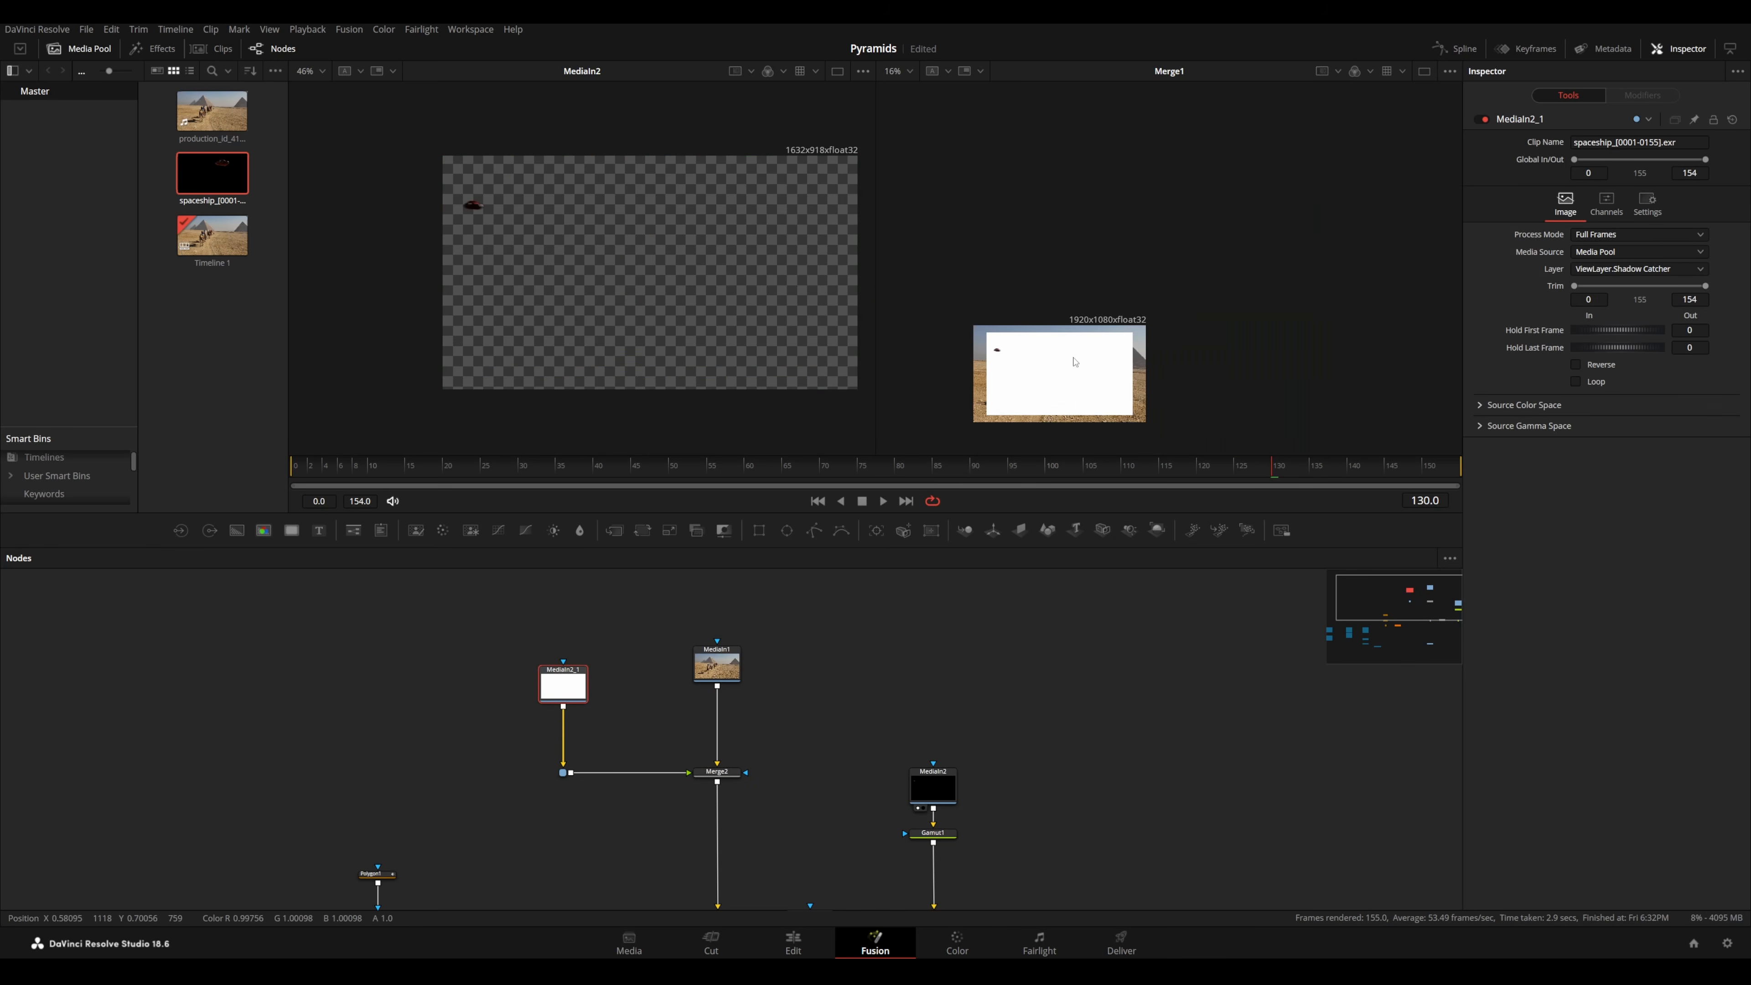
{"action": "scroll", "coordinate": [844, 681], "scroll_direction": "down", "scroll_amount": 2}
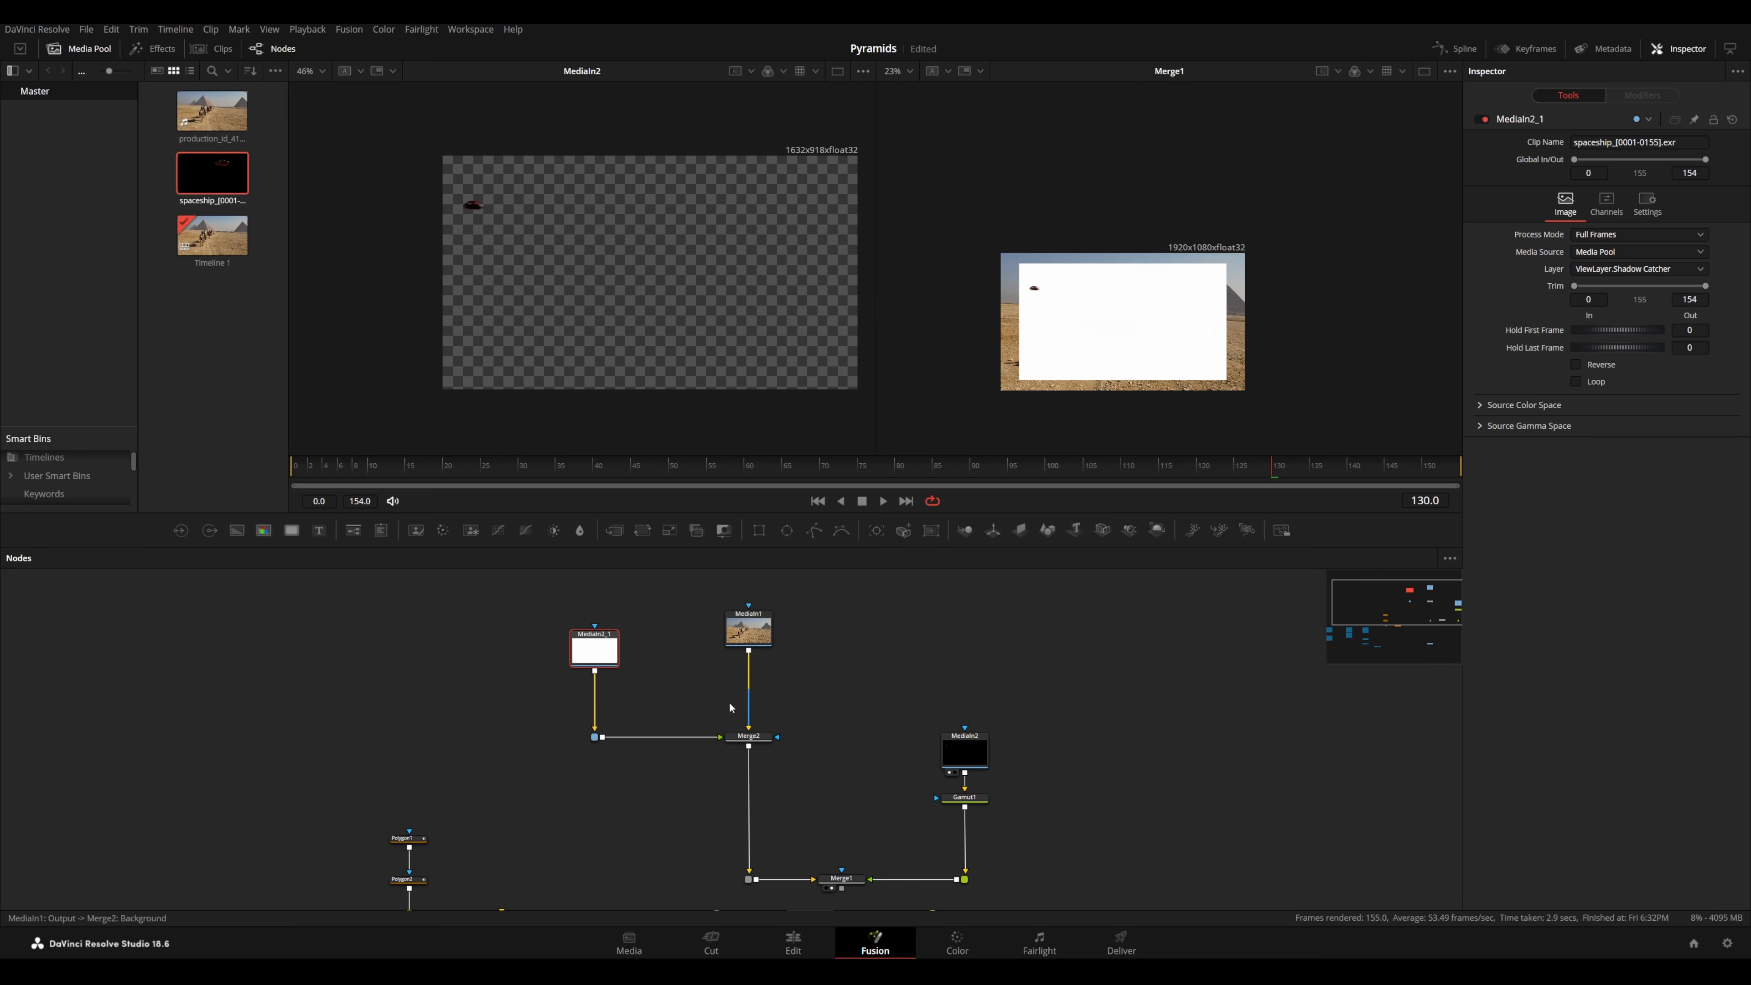
{"action": "key", "text": "shift+space"}
{"action": "type", "text": "res"}
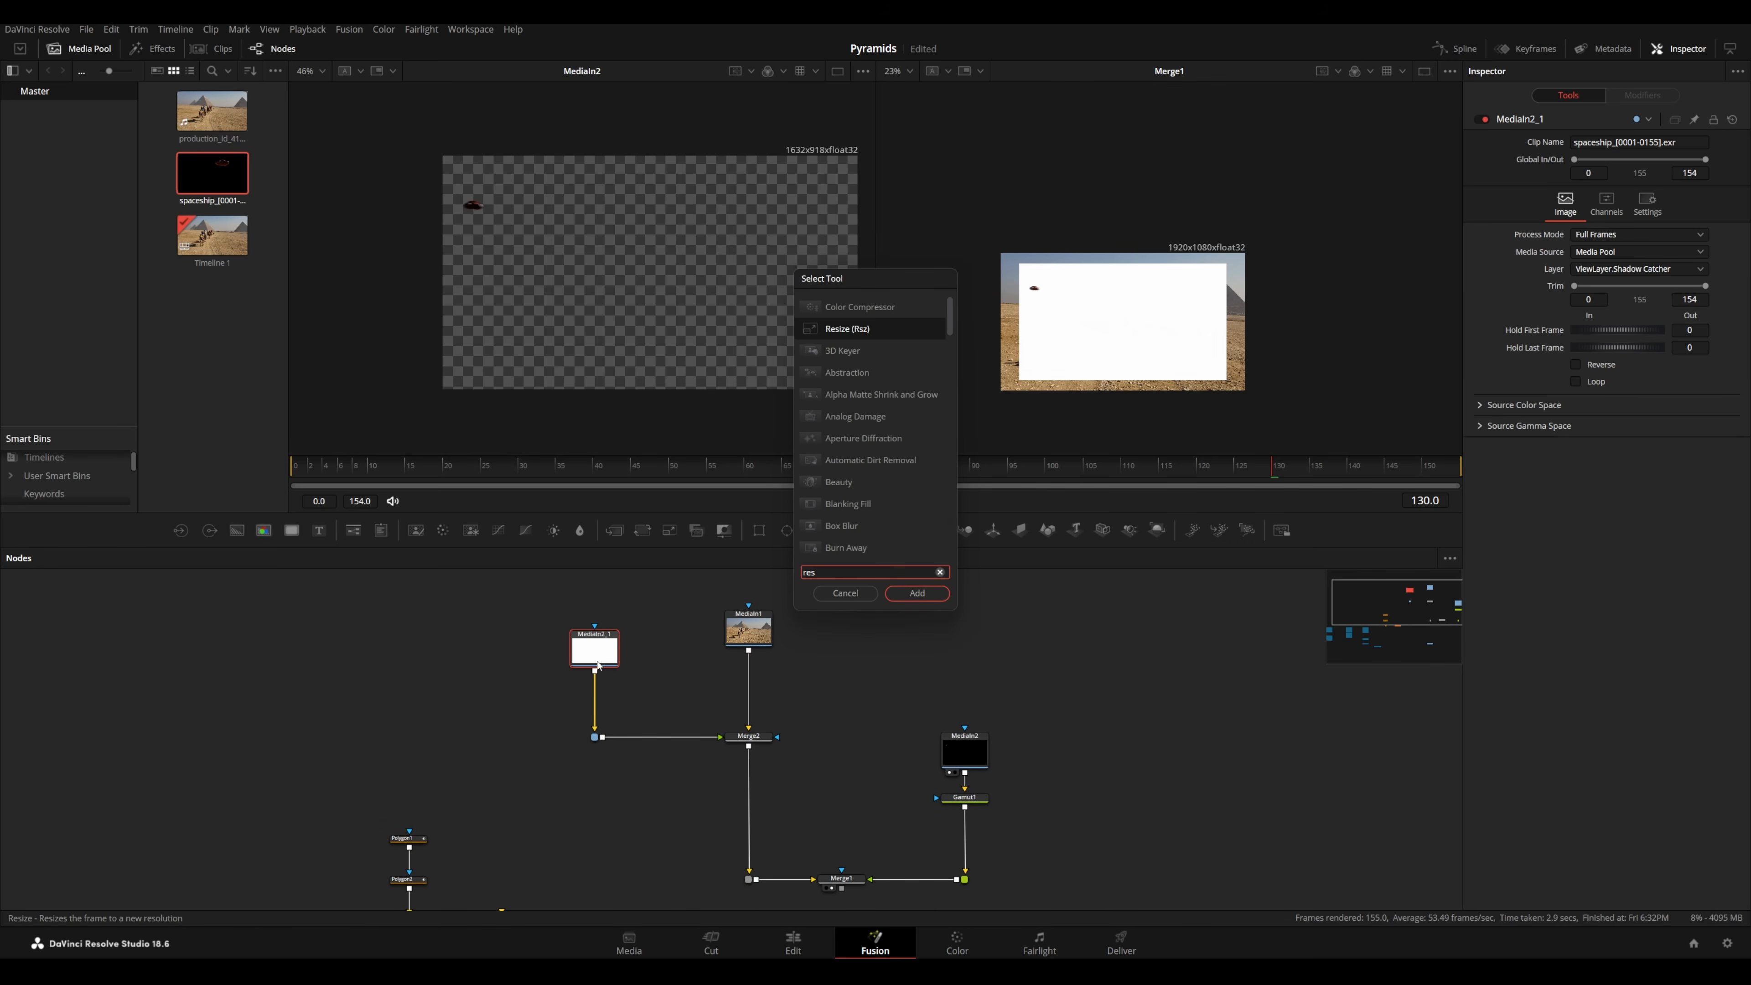
{"action": "key", "text": "Return"}
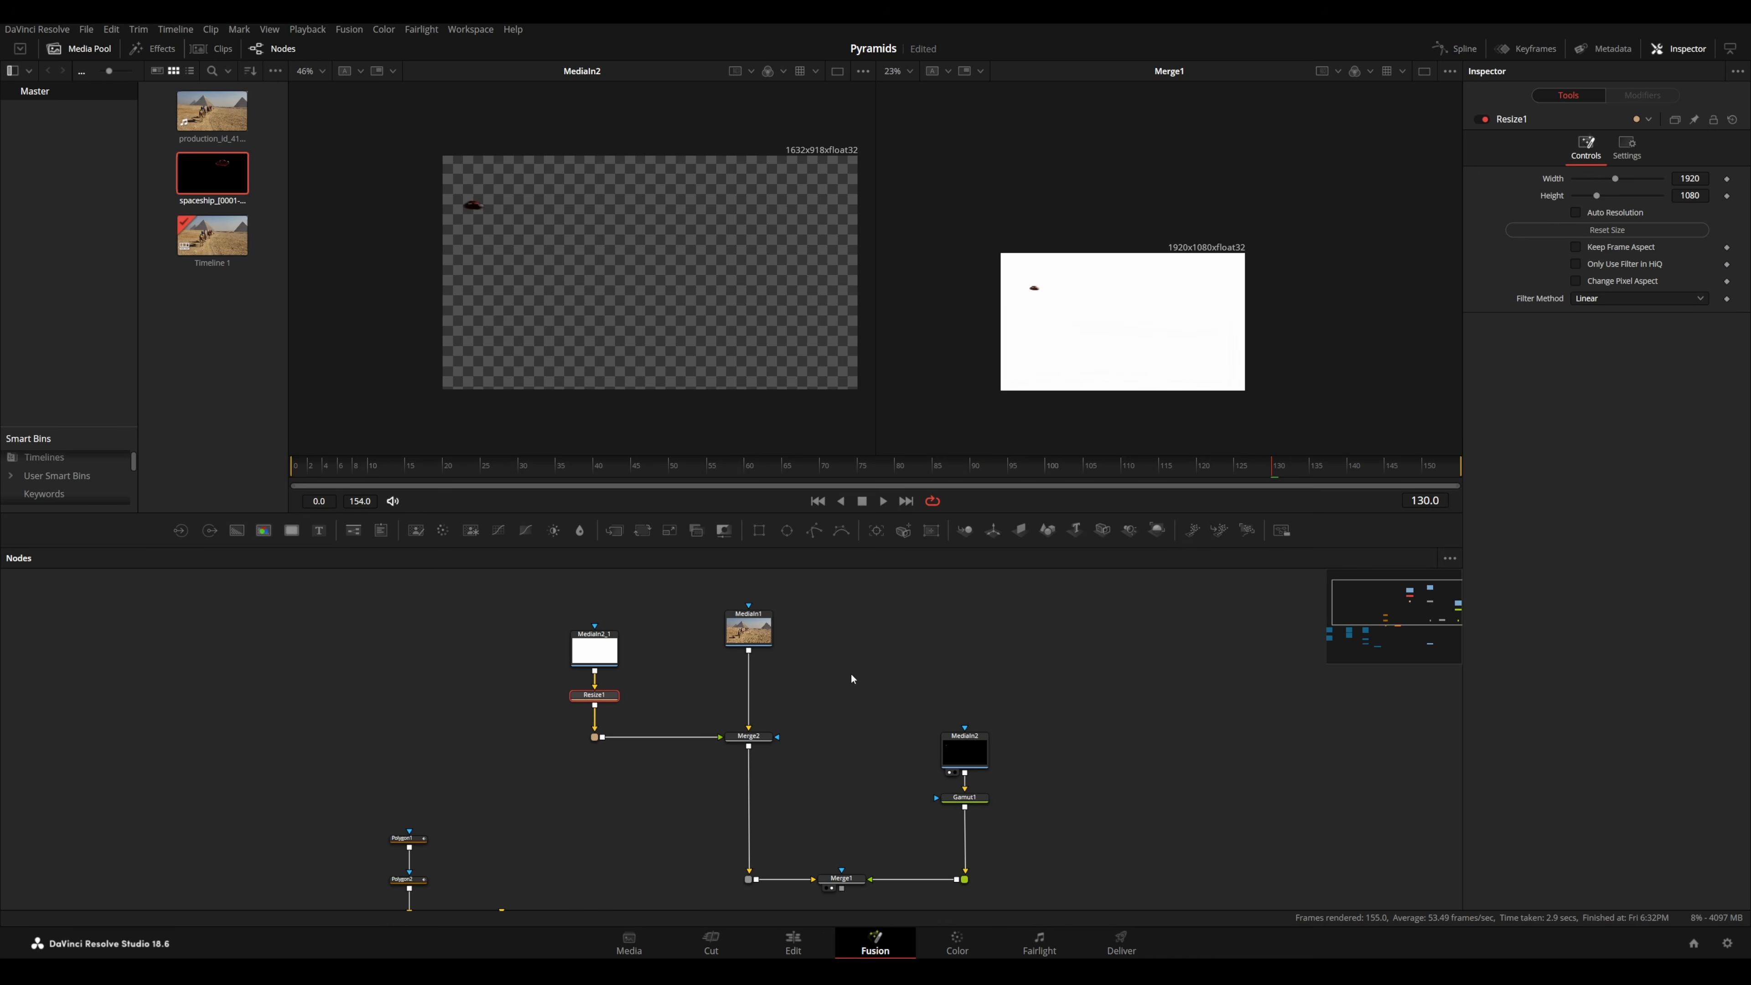
- Move MediaIn2 and its Gamut node up and insert a copy of the Resize node after Gamut1
{"action": "left_click", "coordinate": [955, 745]}
{"action": "left_click", "coordinate": [947, 793], "text": "ctrl"}
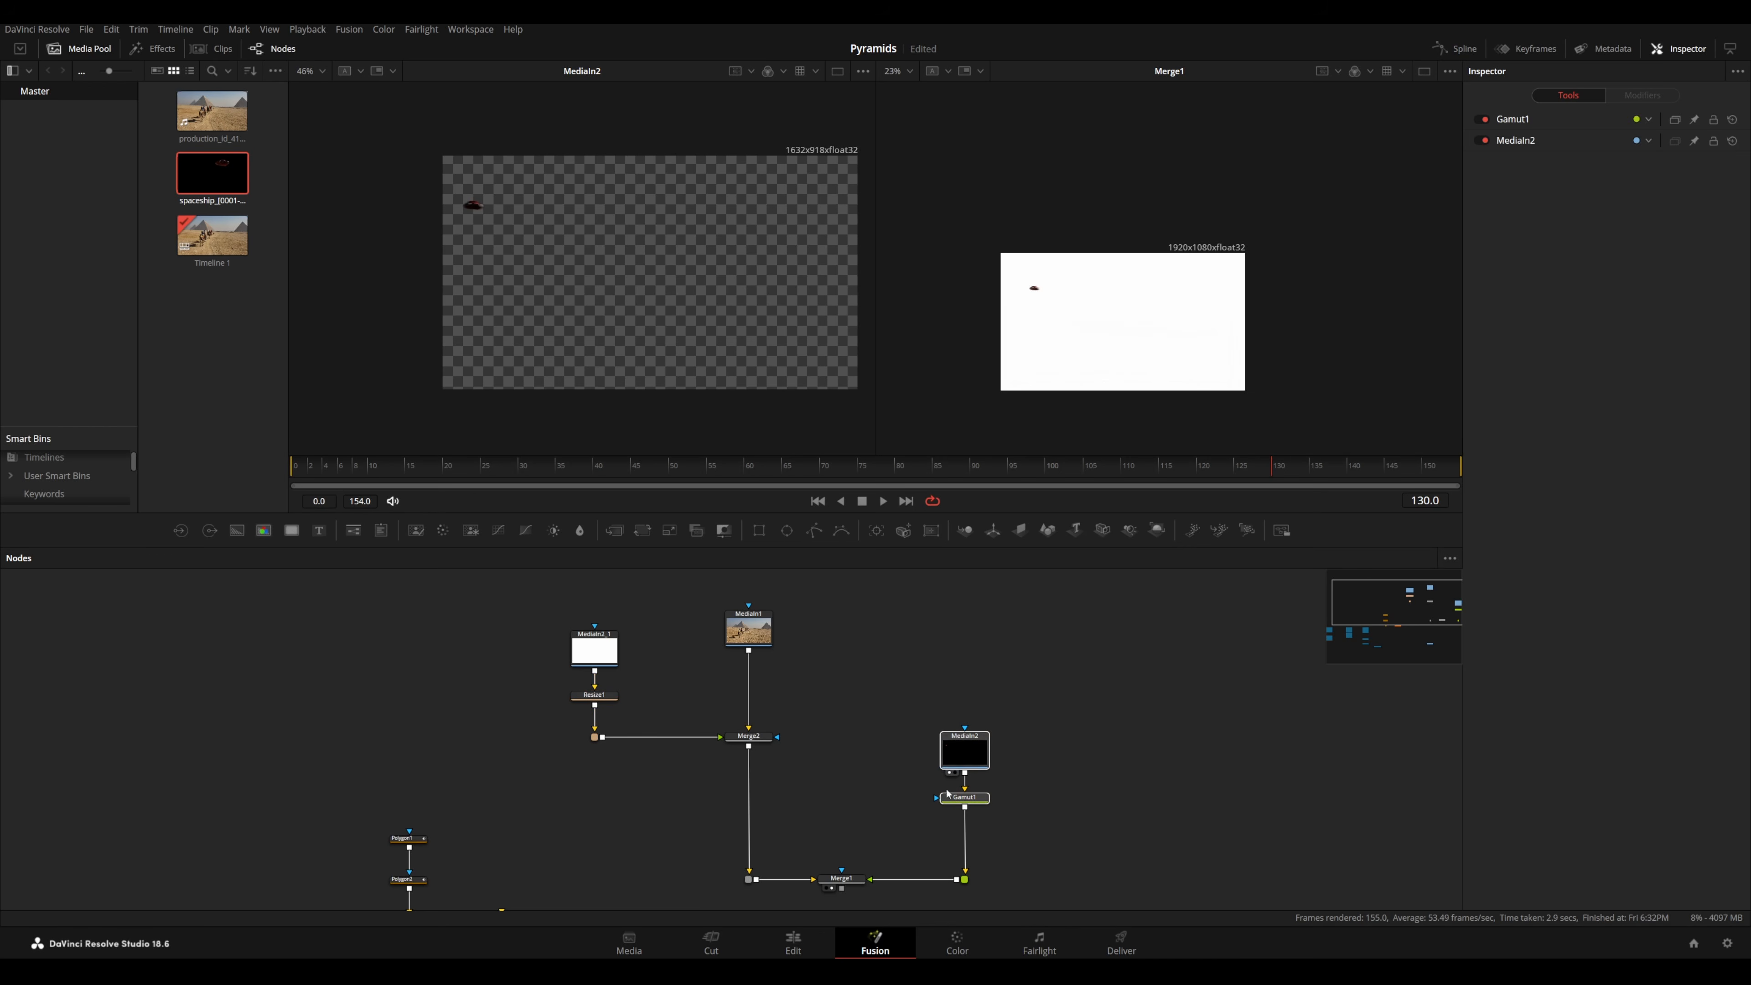
{"action": "left_click_drag", "start_coordinate": [947, 792], "coordinate": [947, 752]}
{"action": "left_click", "coordinate": [964, 756]}
{"action": "key", "text": "ctrl+v"}
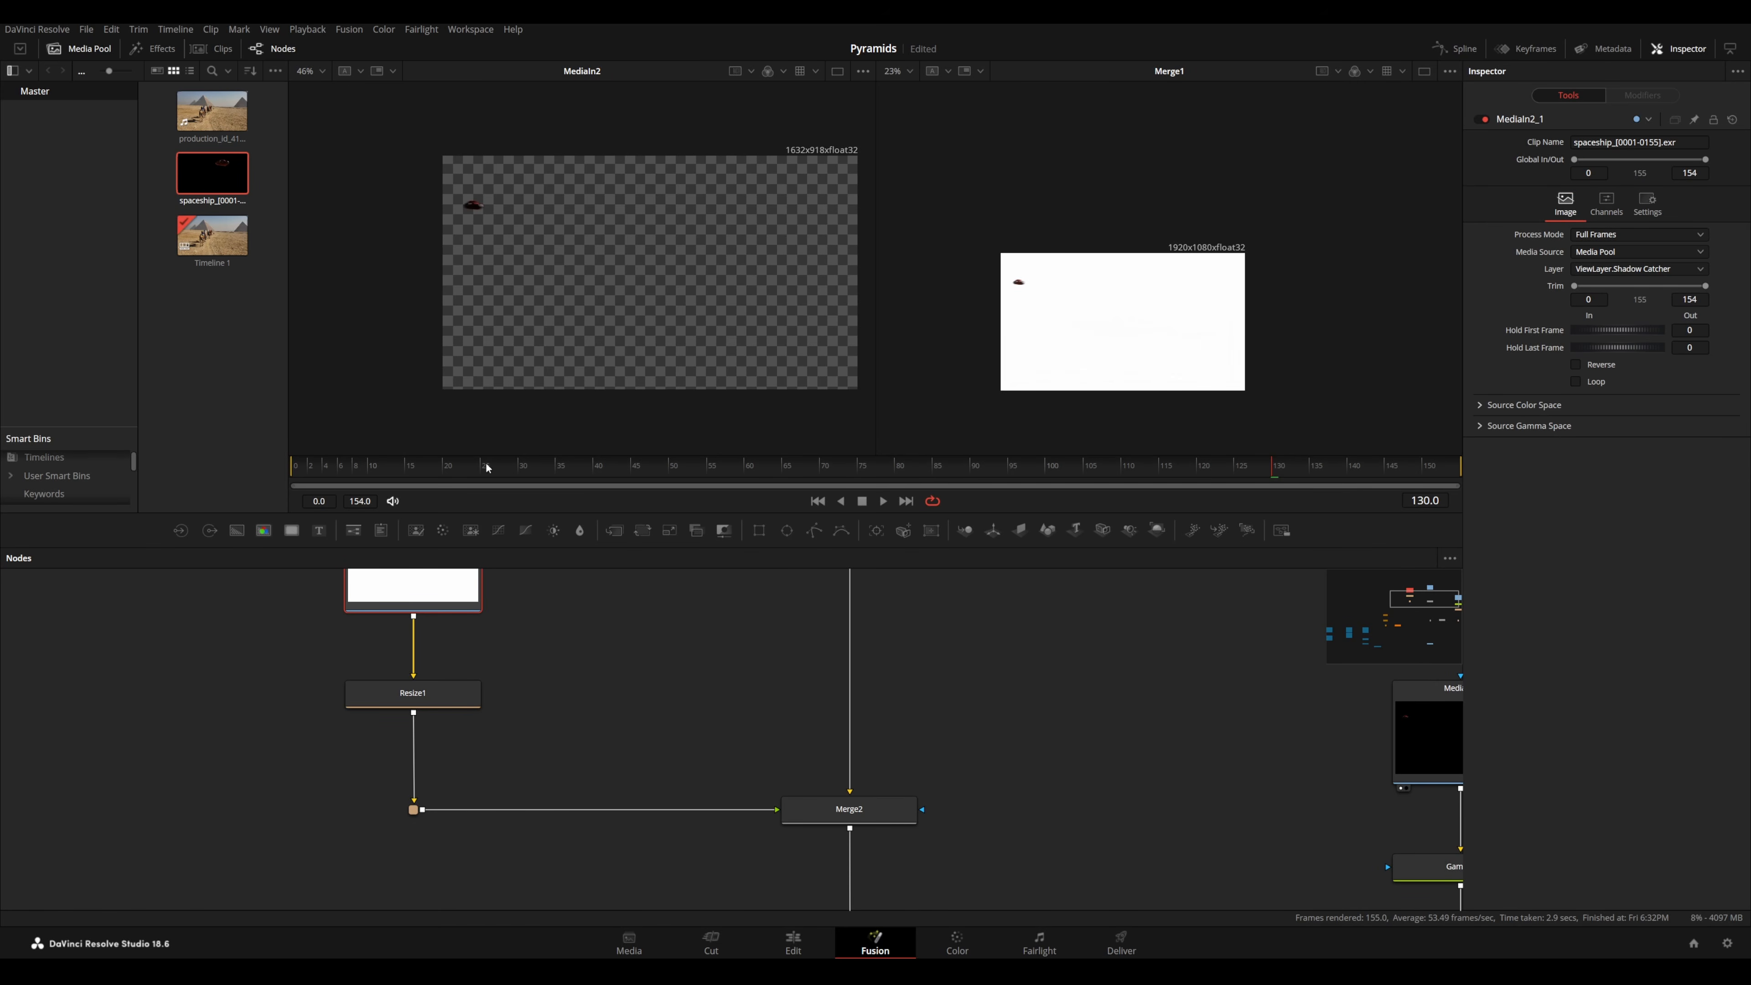
- At frame 23, set Merge2's apply mode to Multiply and lower its blend to 0.669 to soften the spaceship's shadow
{"action": "left_click_drag", "start_coordinate": [486, 468], "coordinate": [472, 472]}
{"action": "left_click", "coordinate": [827, 810]}
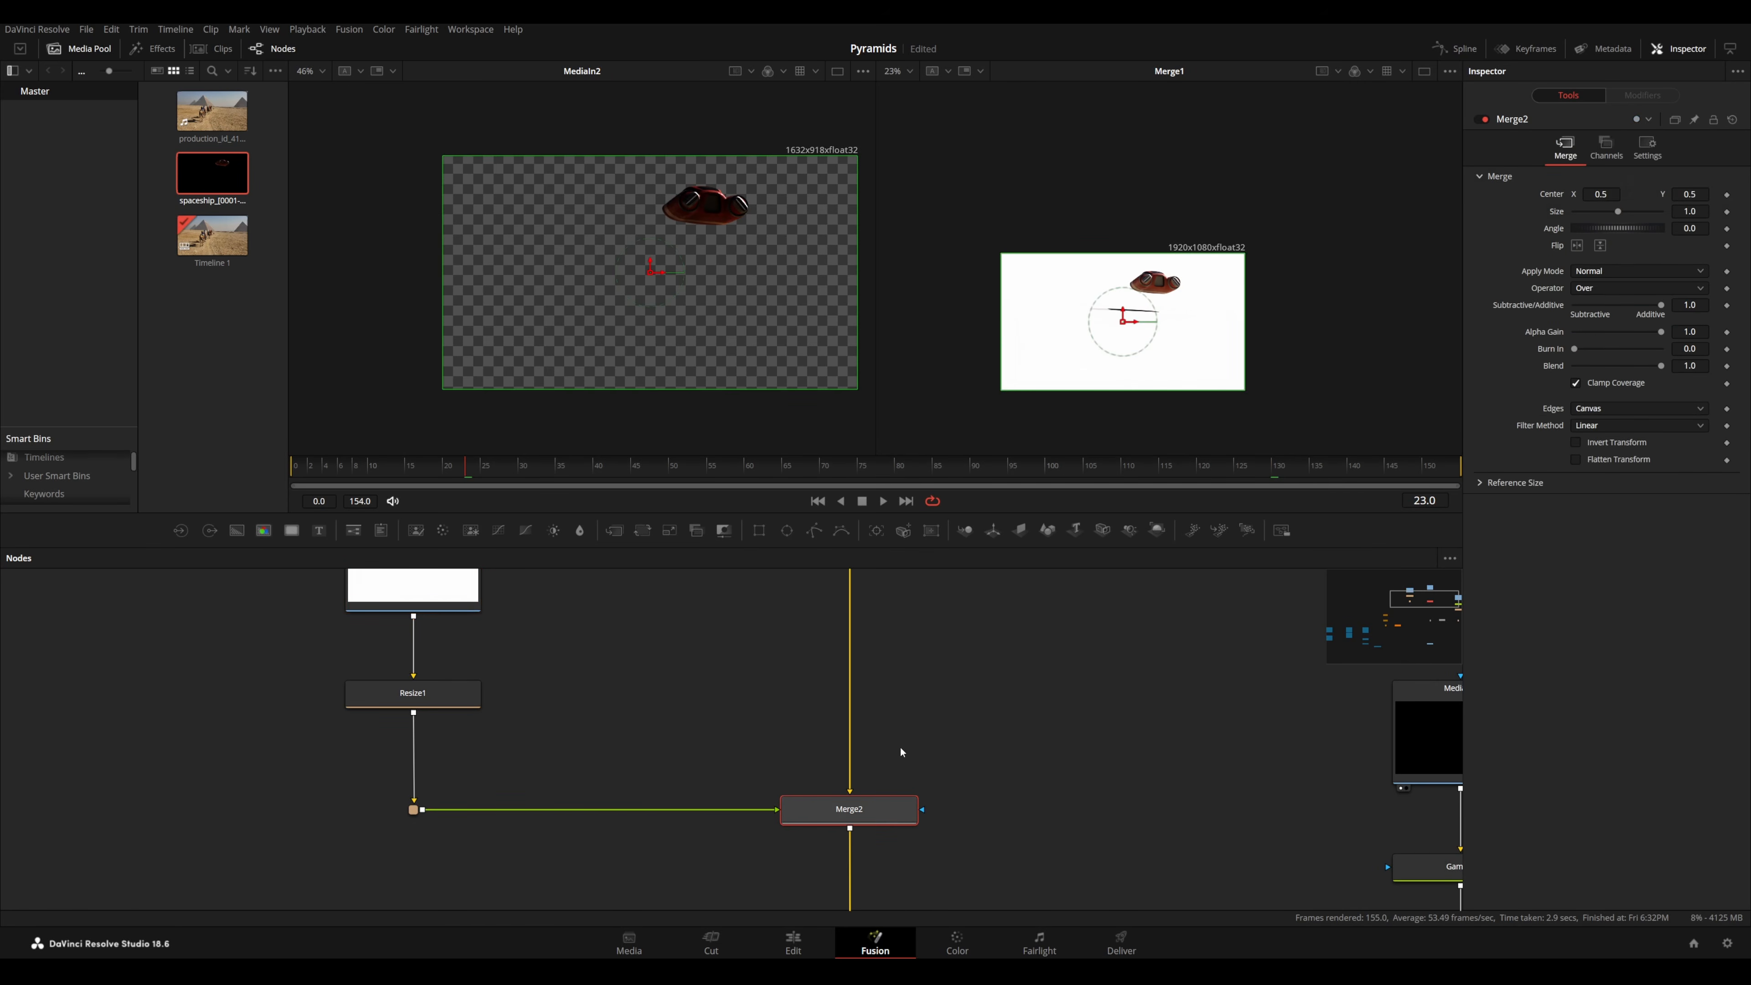
{"action": "scroll", "coordinate": [900, 747], "scroll_direction": "down", "scroll_amount": 3}
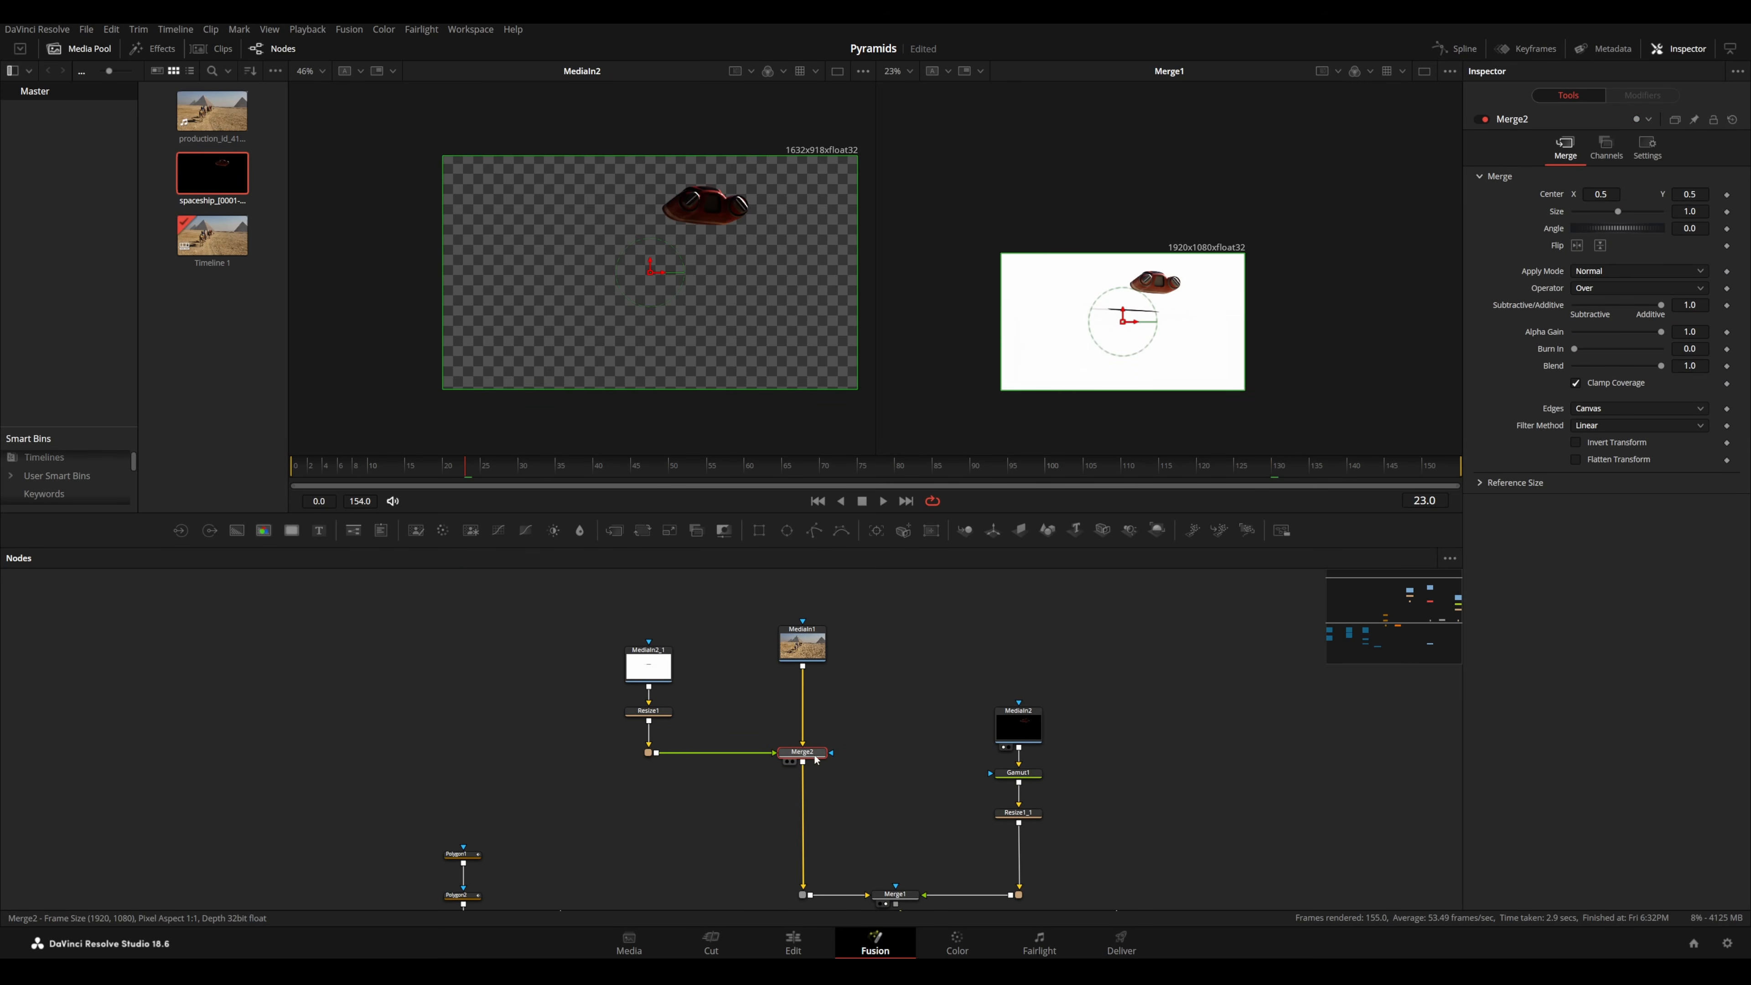
{"action": "left_click", "coordinate": [1599, 271]}
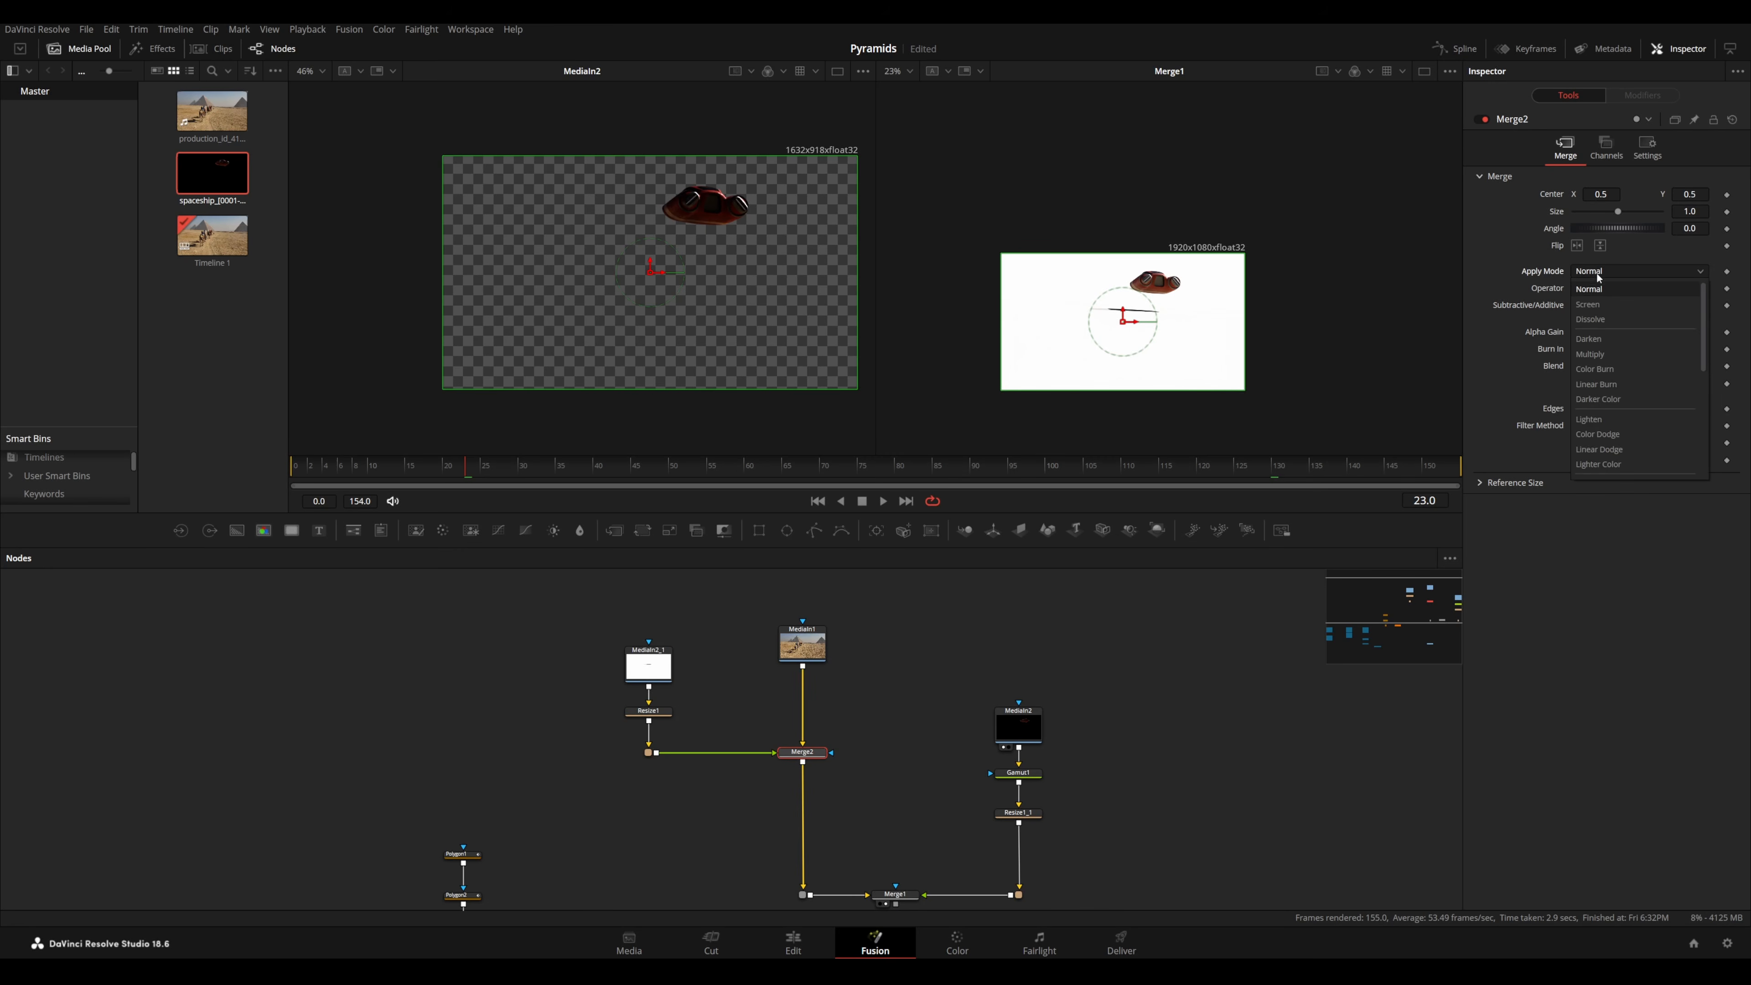
{"action": "left_click", "coordinate": [1591, 354]}
{"action": "scroll", "coordinate": [1165, 318], "scroll_direction": "up", "scroll_amount": 2}
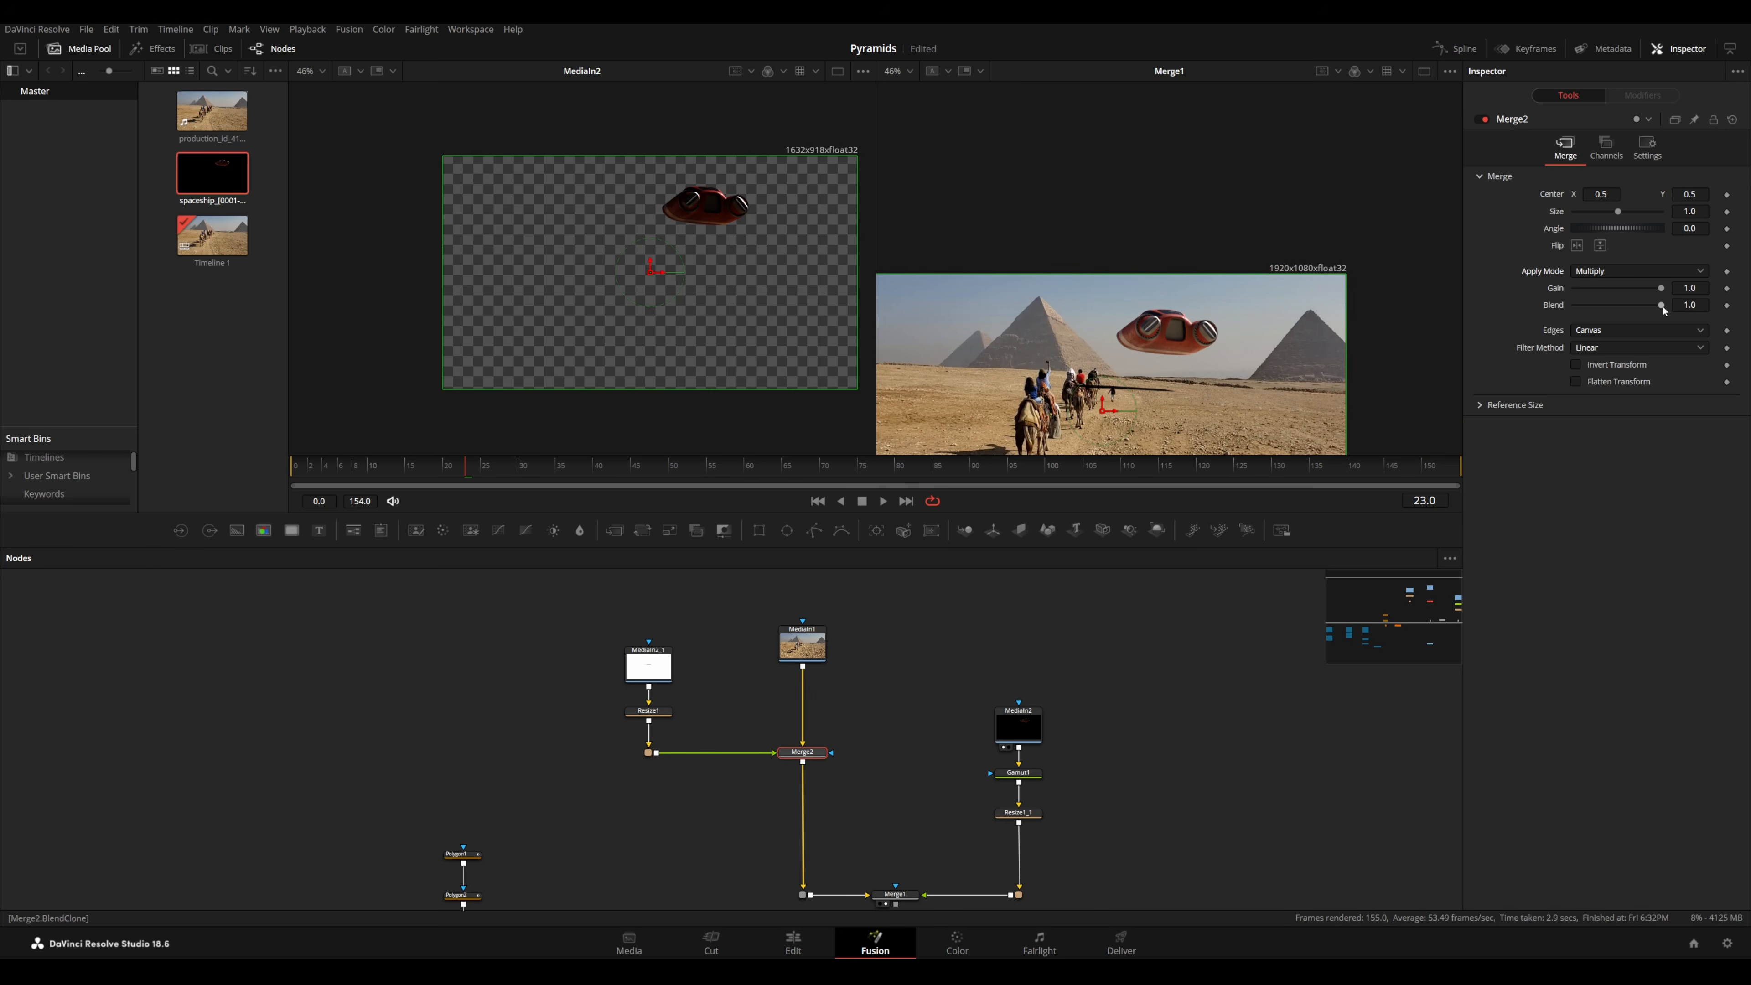
{"action": "left_click_drag", "start_coordinate": [1115, 393], "coordinate": [1173, 302]}
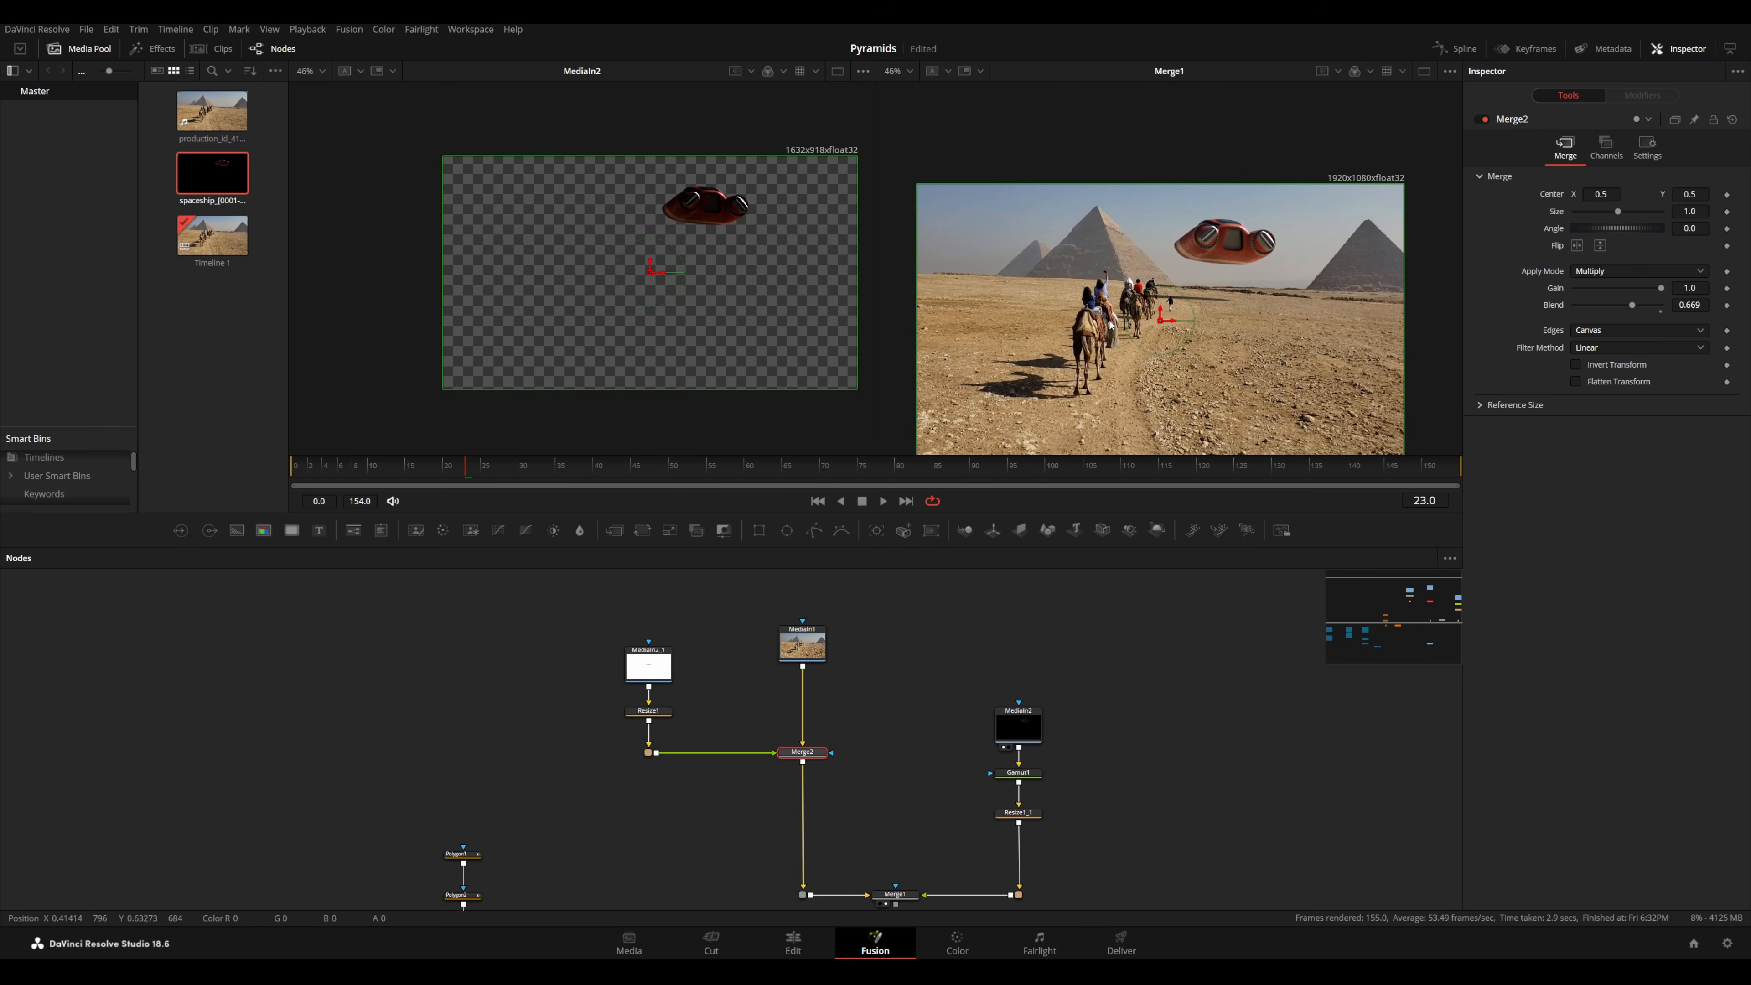
{"action": "scroll", "coordinate": [1163, 352], "scroll_direction": "up", "scroll_amount": 6}
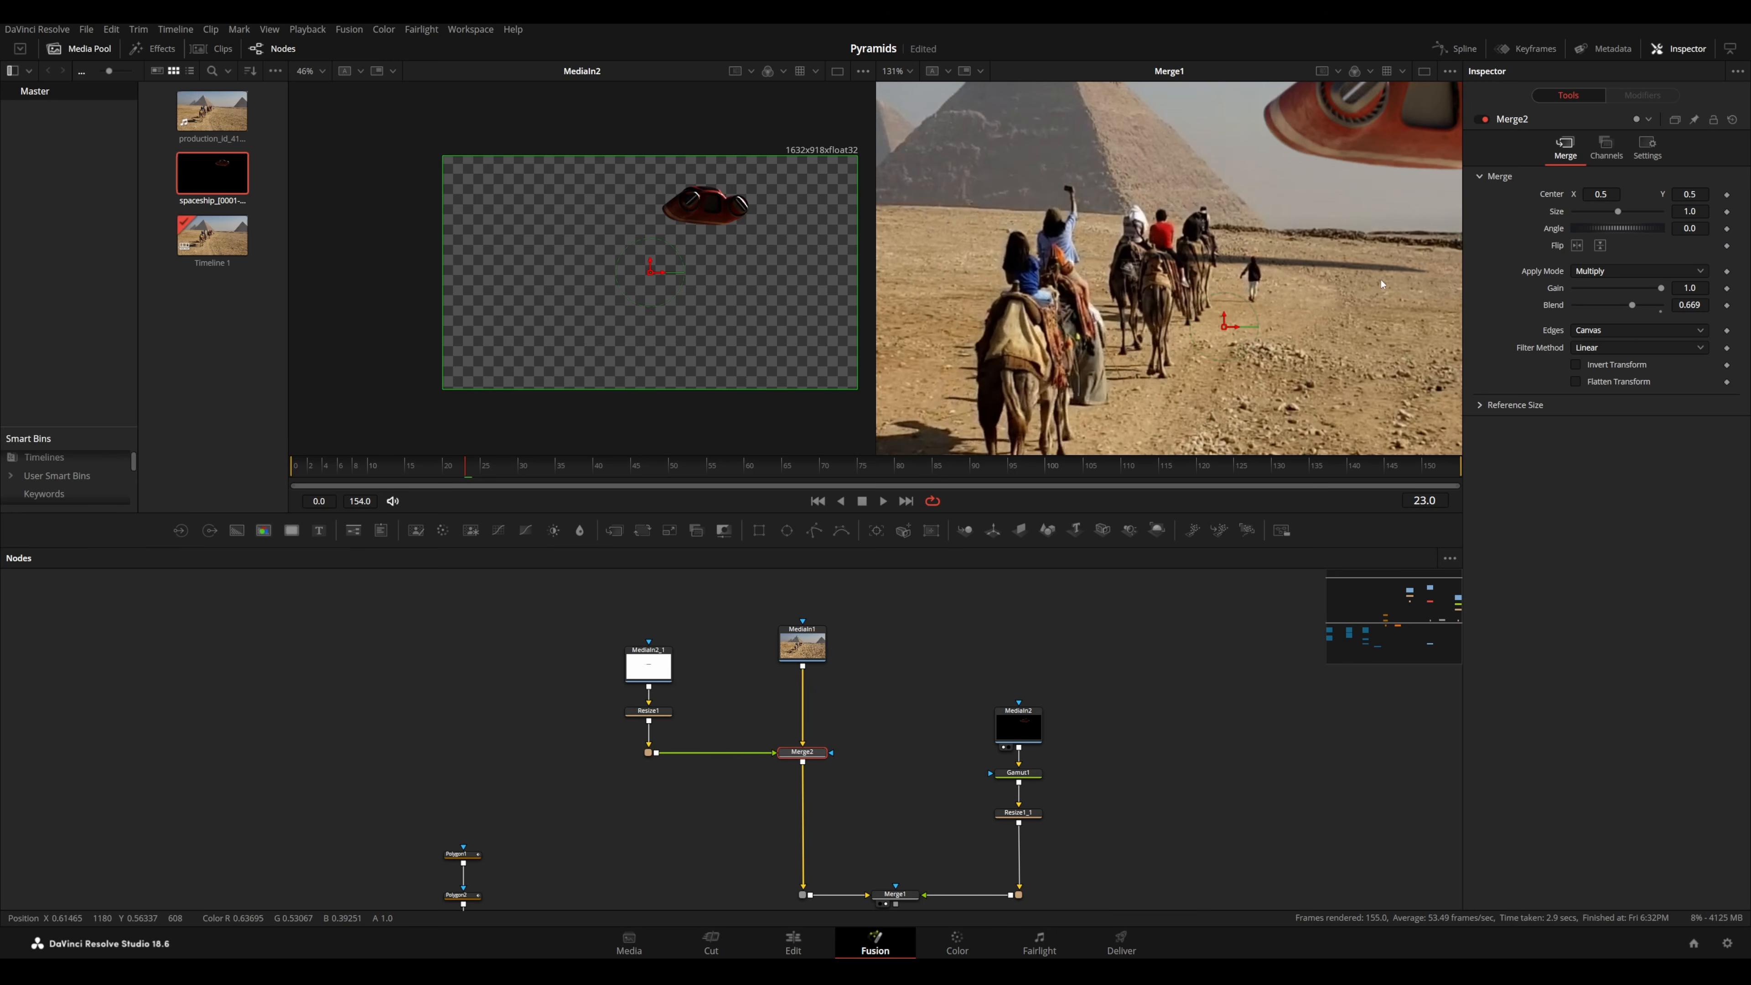
- Insert a ColorCorrector node after Resize1 in the shadow catcher branch and adjust its tint slightly on the colour wheel
{"action": "scroll", "coordinate": [772, 655], "scroll_direction": "up", "scroll_amount": 3}
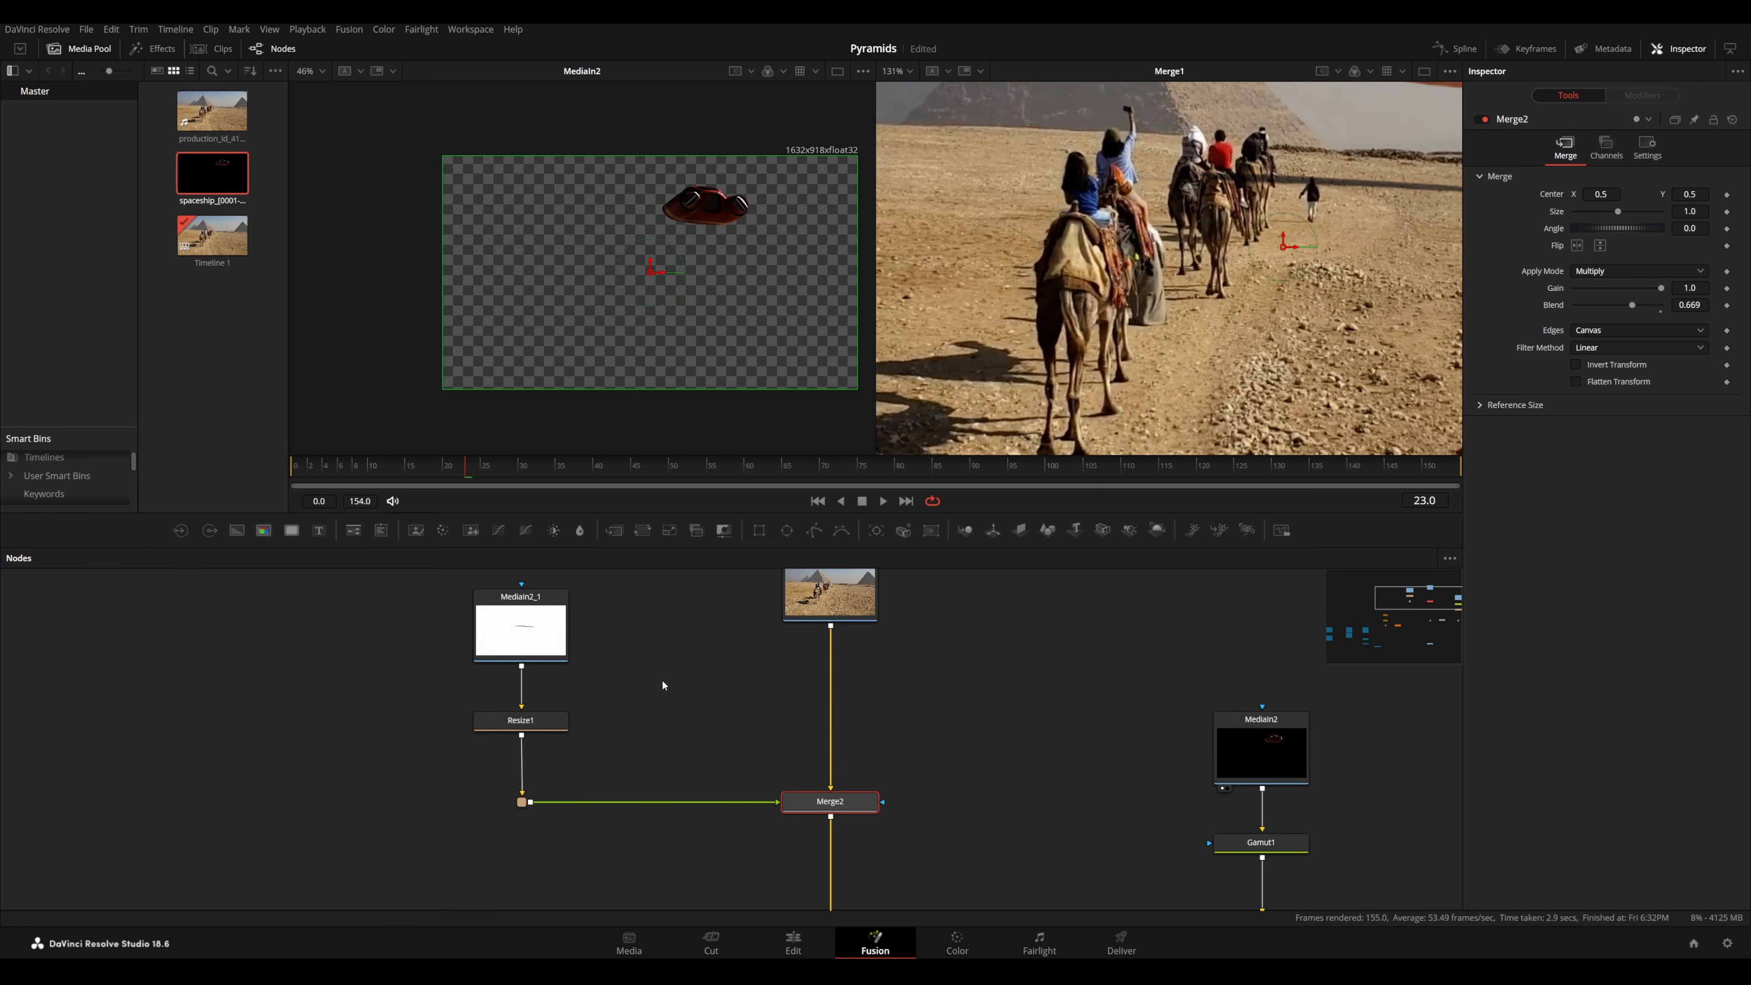
{"action": "left_click_drag", "start_coordinate": [471, 586], "coordinate": [687, 786]}
{"action": "left_click_drag", "start_coordinate": [554, 728], "coordinate": [556, 651]}
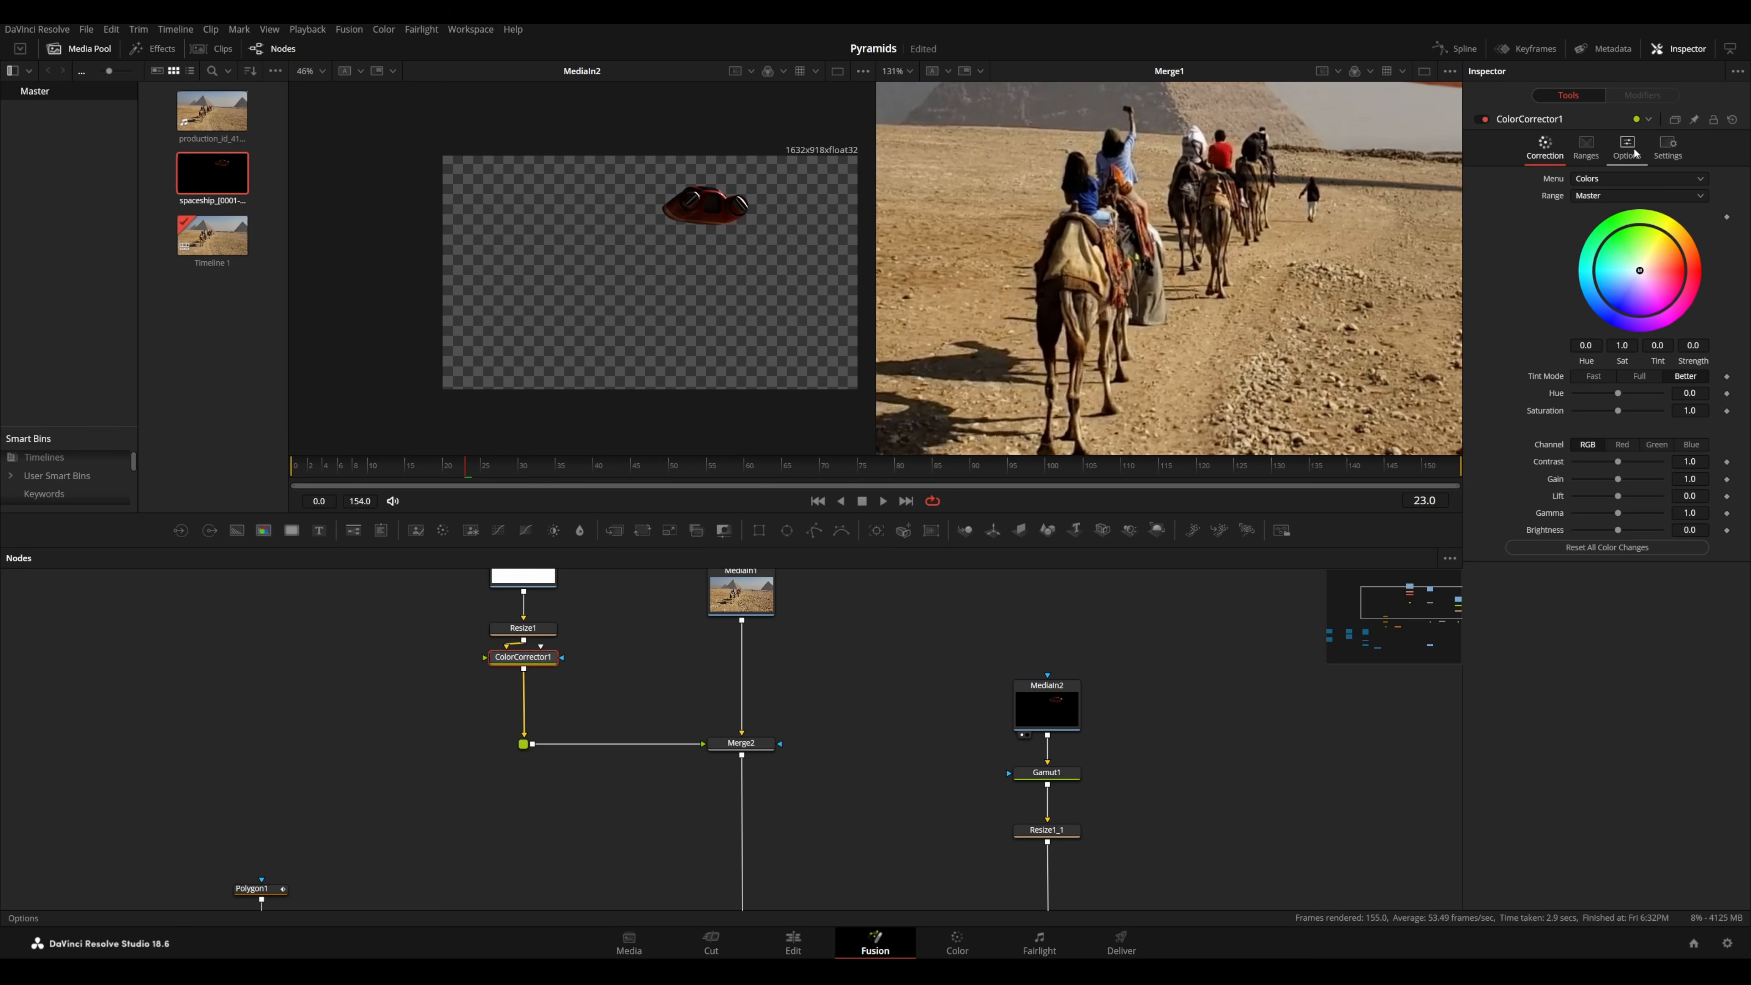
{"action": "left_click", "coordinate": [1627, 146]}
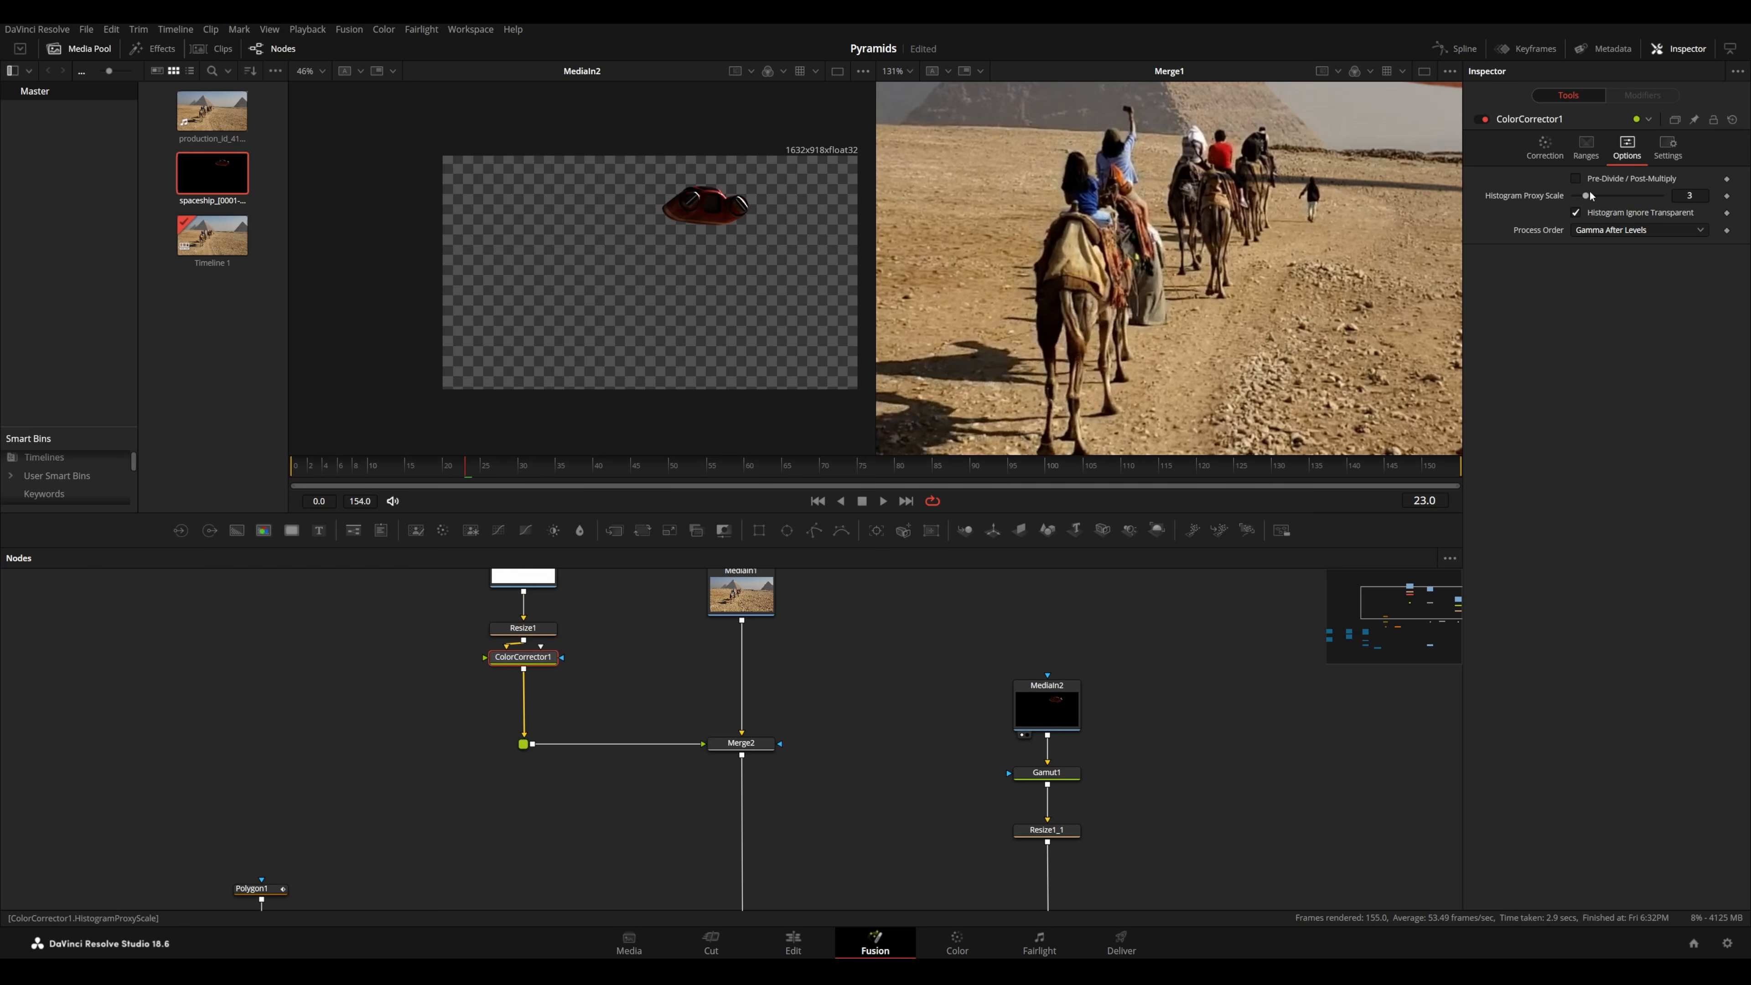
{"action": "left_click", "coordinate": [1545, 147]}
{"action": "left_click", "coordinate": [1645, 266]}
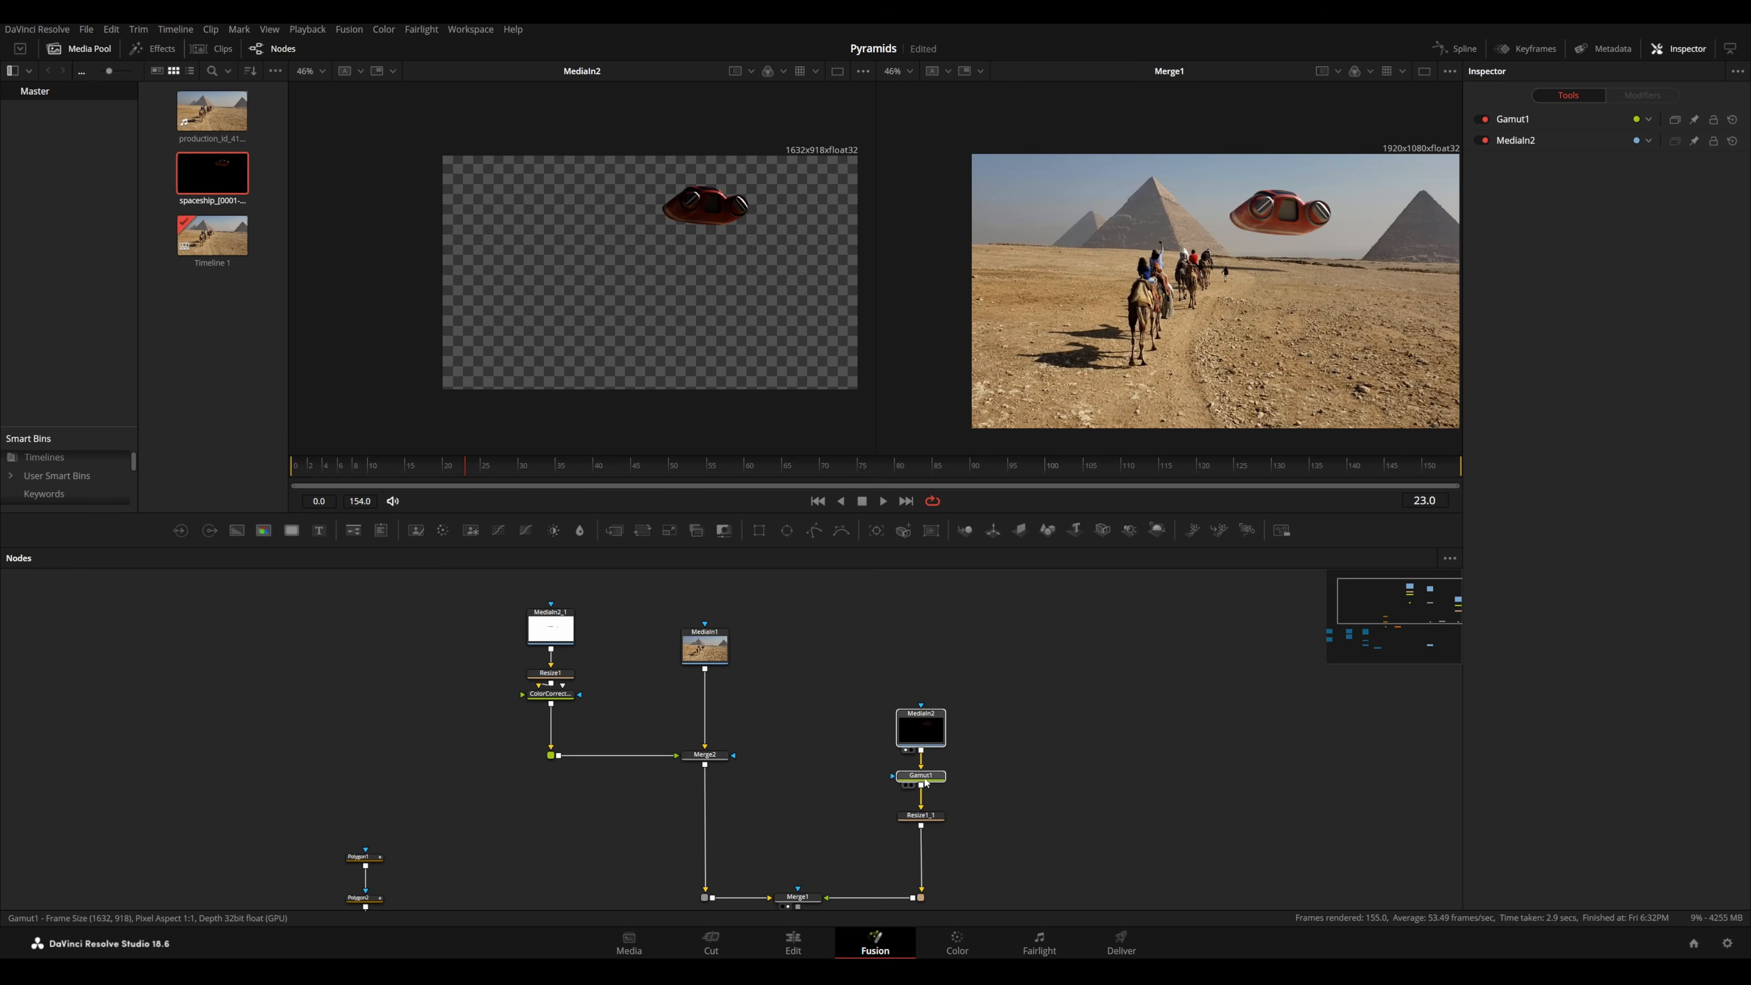
- Move MediaIn2, Gamut1 and Resize1_1 closer together and insert another ColorCorrector node after Resize1_1
{"action": "left_click_drag", "start_coordinate": [920, 775], "coordinate": [920, 755]}
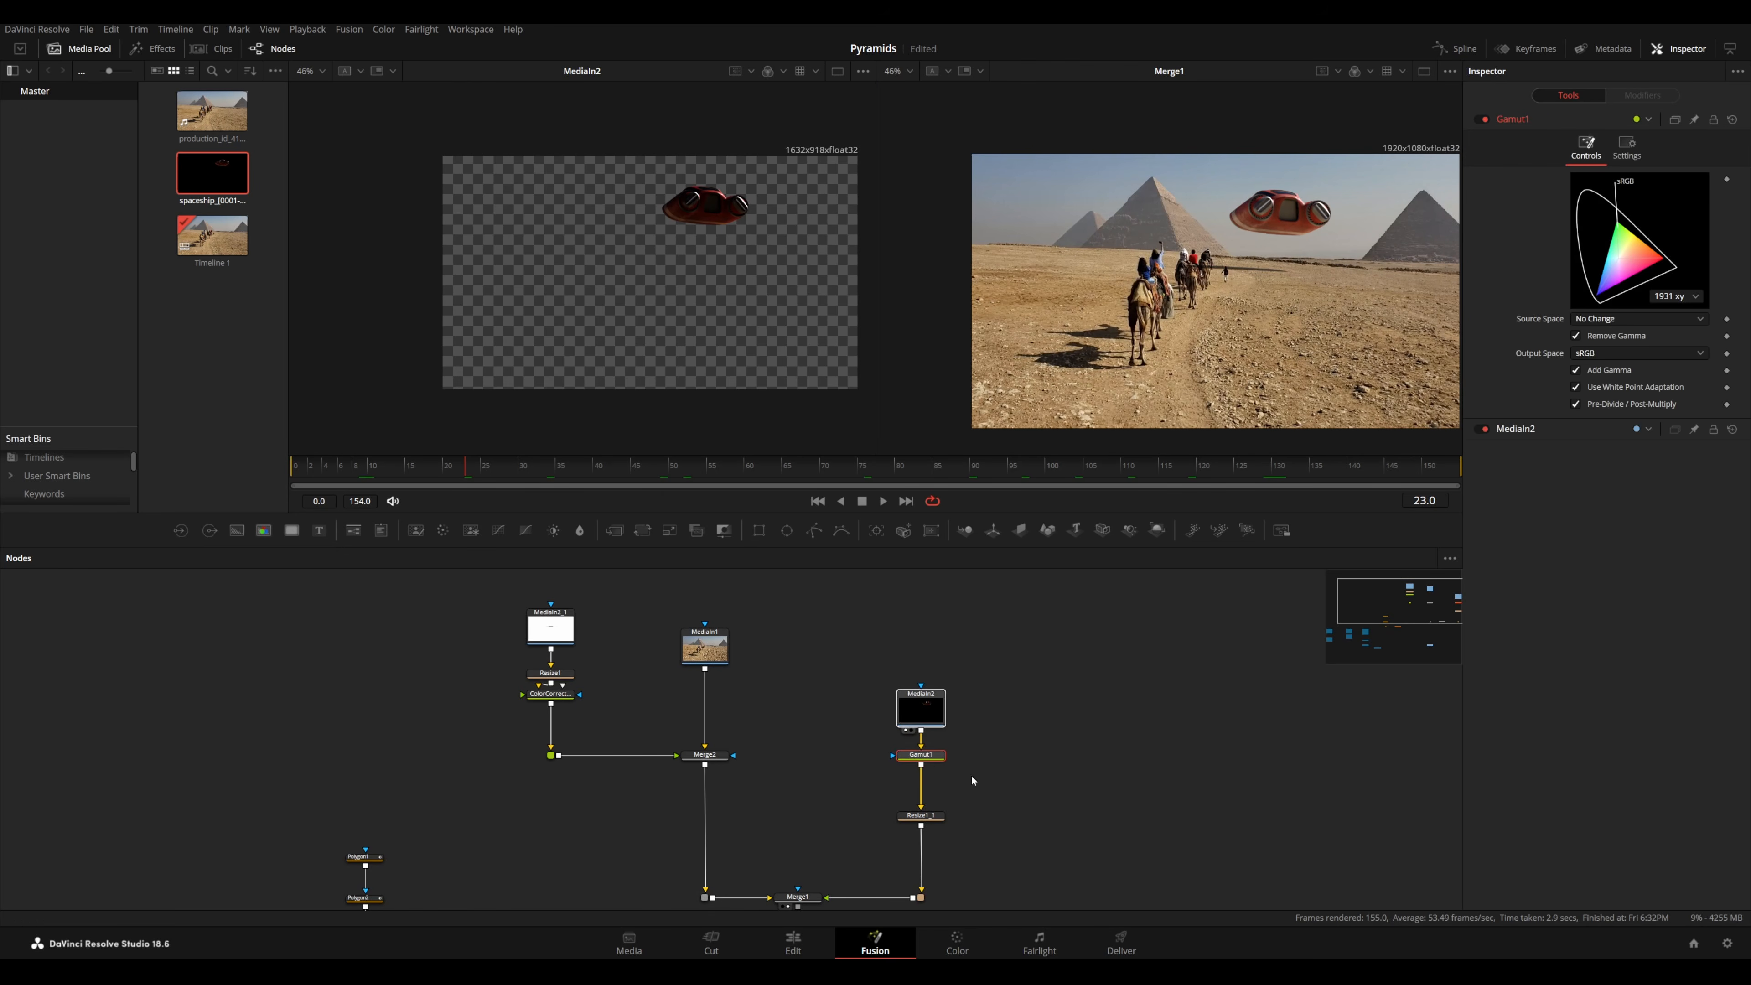
{"action": "scroll", "coordinate": [953, 781], "scroll_direction": "up", "scroll_amount": 2}
{"action": "left_click_drag", "start_coordinate": [921, 861], "coordinate": [903, 784]}
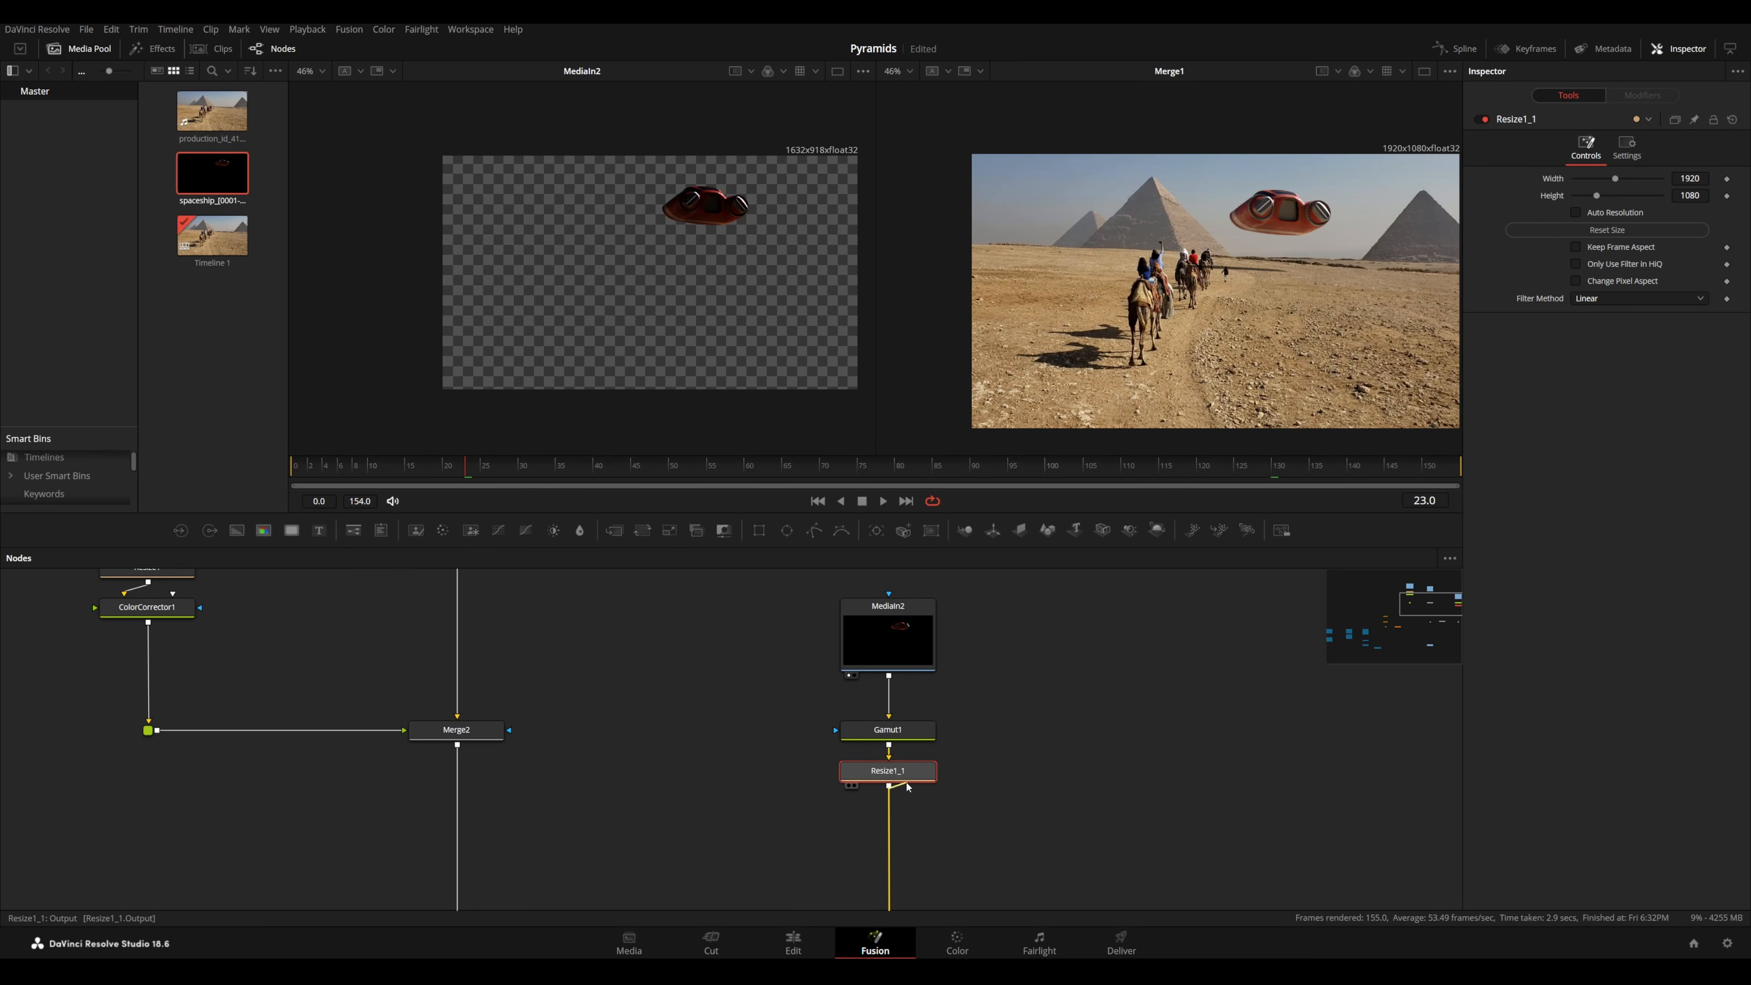
{"action": "key", "text": "shift+space"}
{"action": "type", "text": "cc"}
{"action": "key", "text": "Return"}
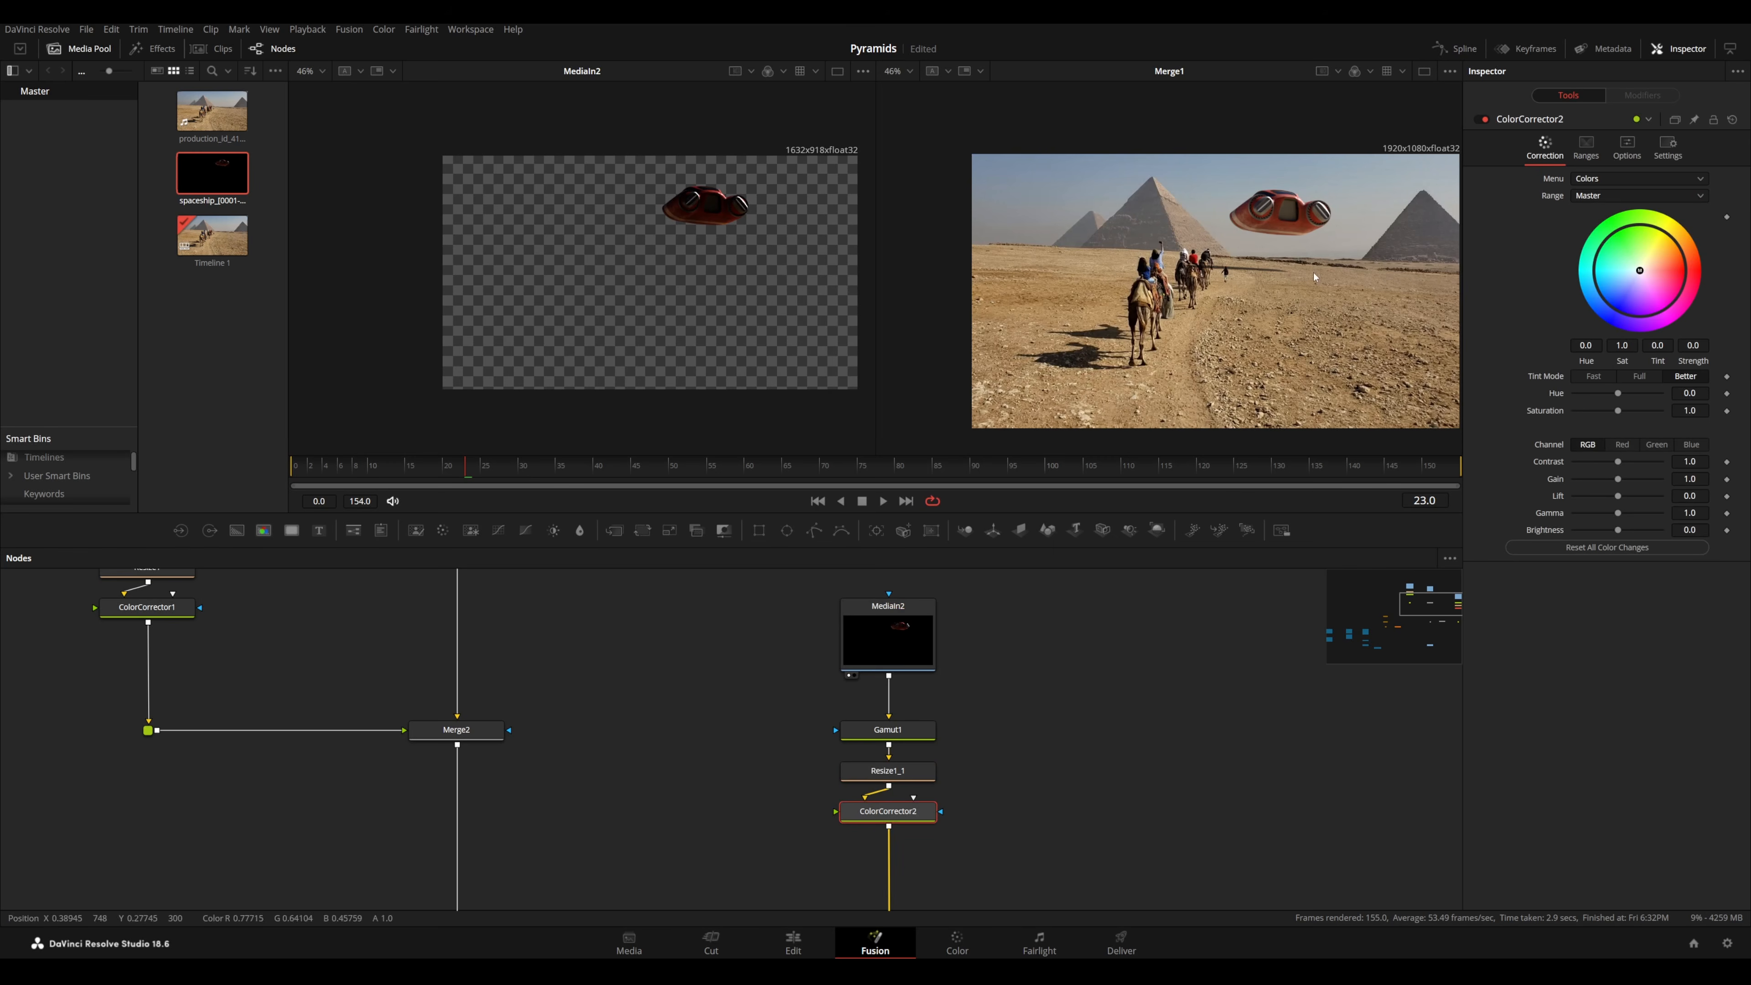
- Lower ColorCorrector2's contrast to 0.78 to match the spaceship to the hazy footage
{"action": "left_click", "coordinate": [1626, 154]}
{"action": "left_click", "coordinate": [1543, 147]}
{"action": "scroll", "coordinate": [1266, 331], "scroll_direction": "up", "scroll_amount": 1}
{"action": "scroll", "coordinate": [1266, 331], "scroll_direction": "down", "scroll_amount": 1}
{"action": "left_click_drag", "start_coordinate": [1258, 237], "coordinate": [1223, 346]}
{"action": "scroll", "coordinate": [1223, 346], "scroll_direction": "up", "scroll_amount": 1}
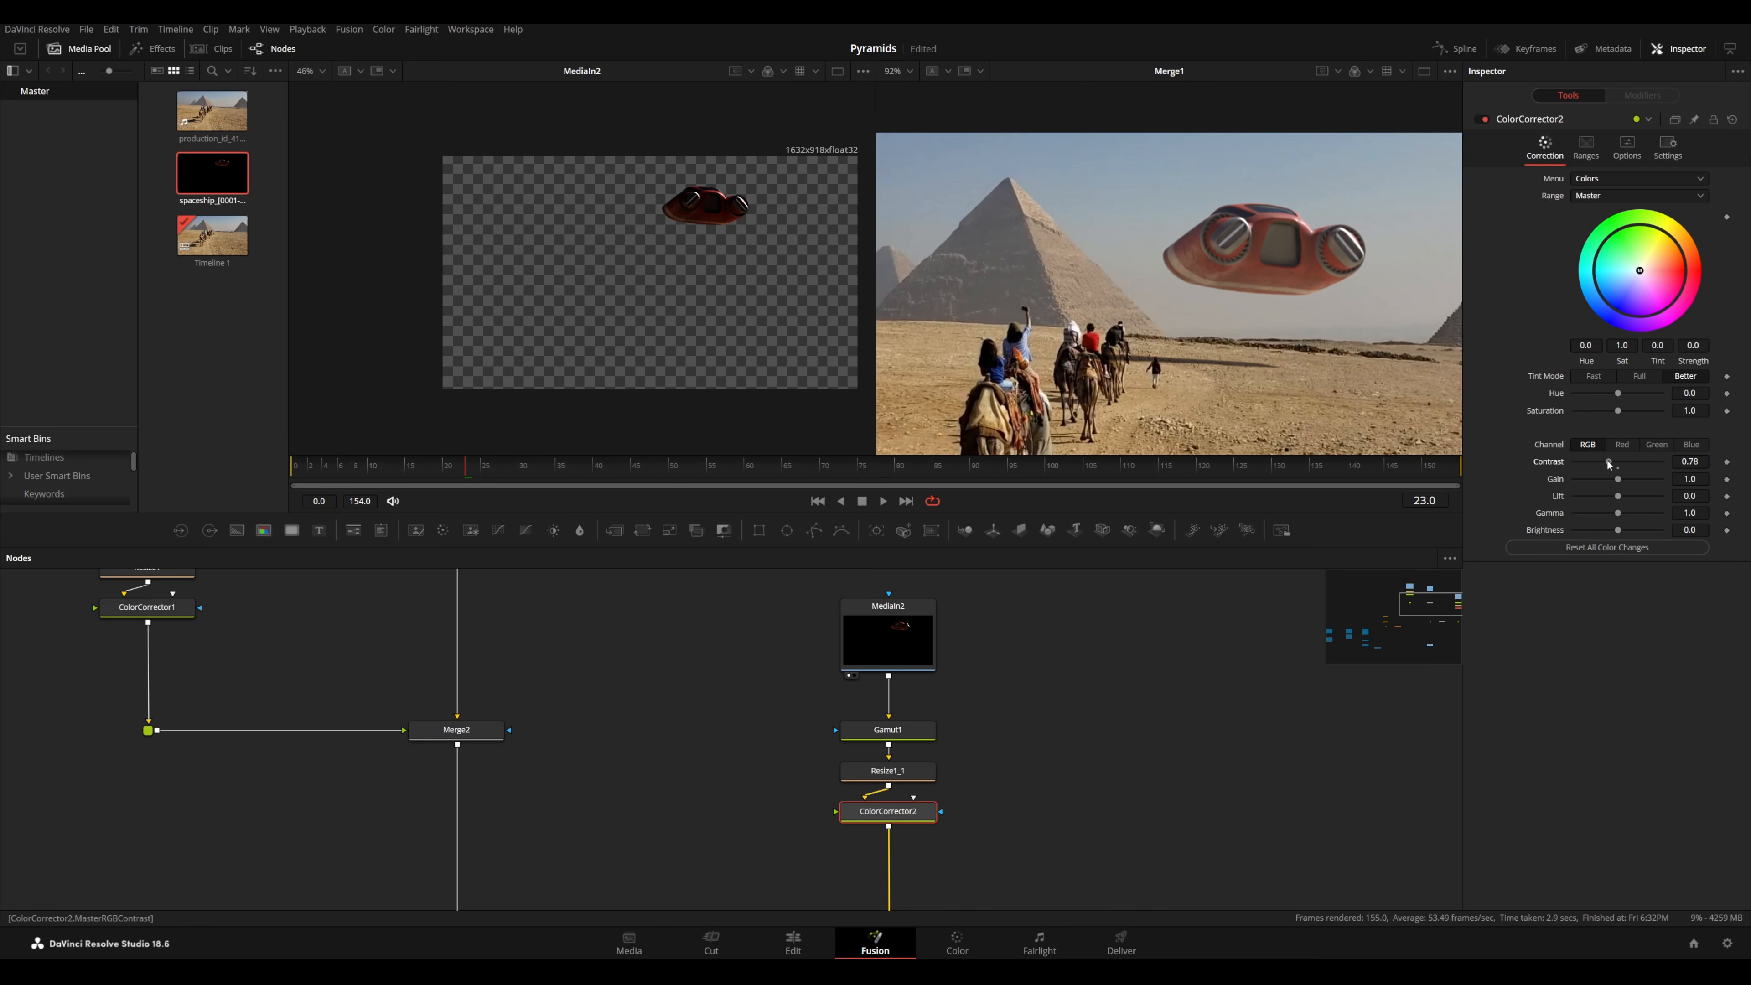
{"action": "scroll", "coordinate": [1188, 414], "scroll_direction": "down", "scroll_amount": 3}
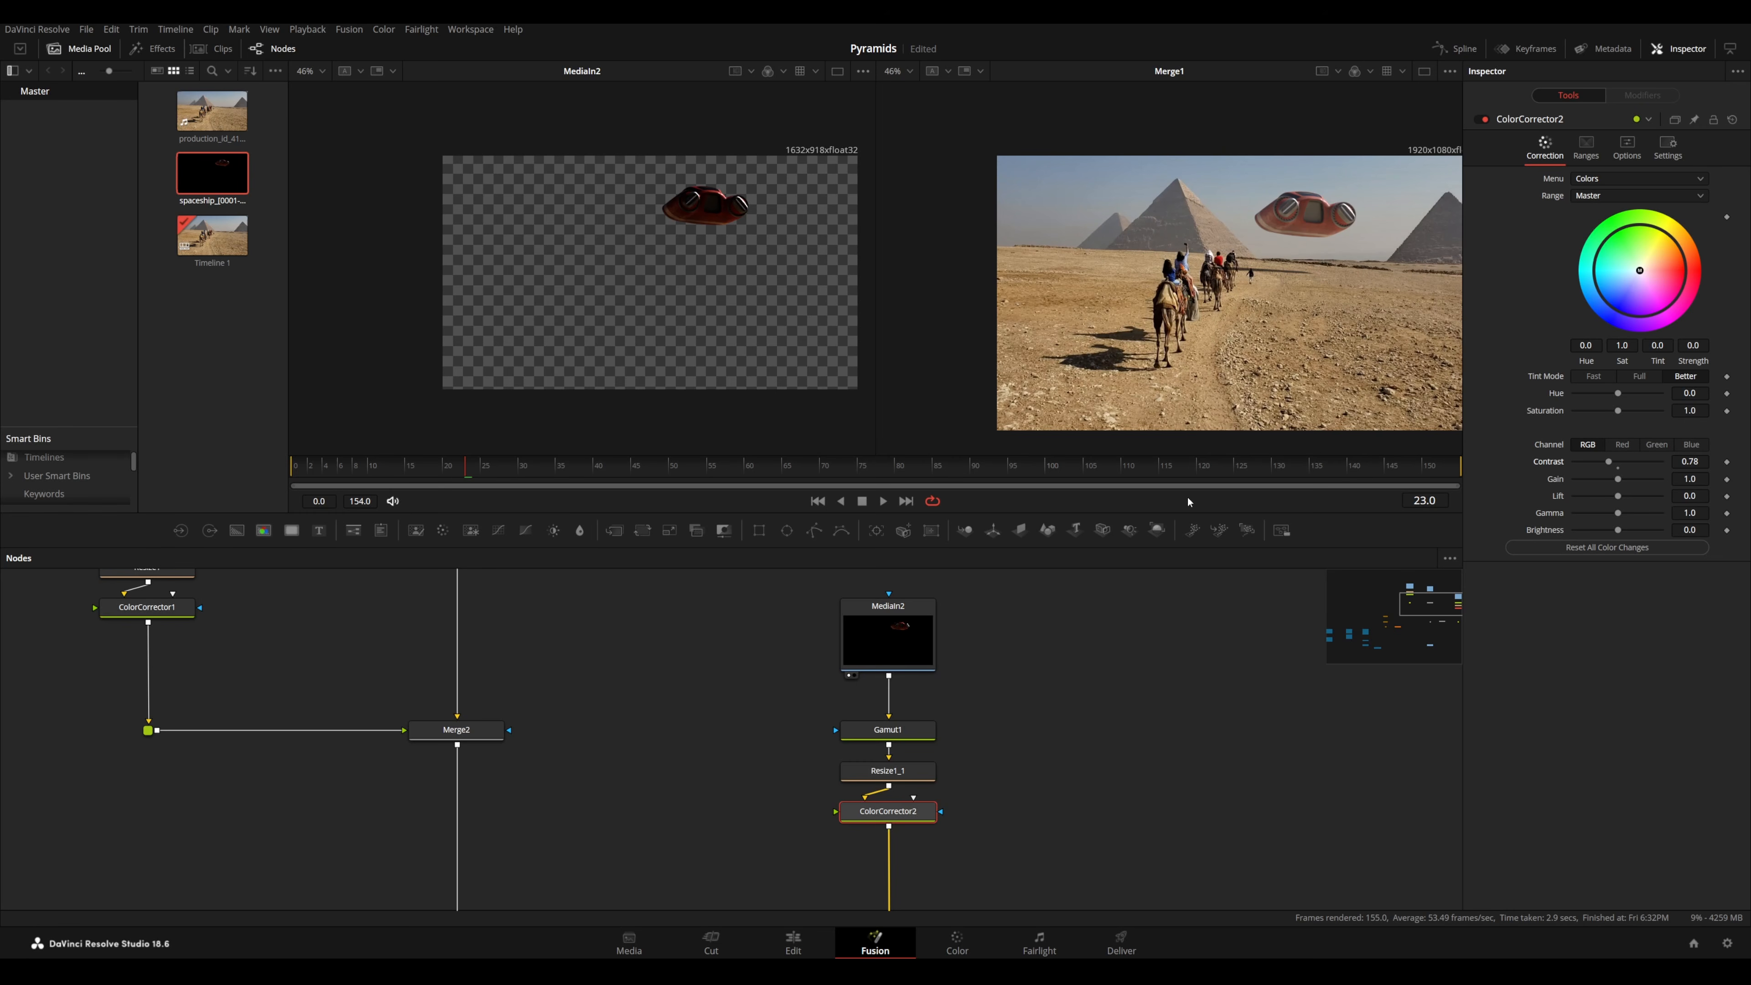
- Keyframe ColorCorrector2's contrast from 0.78 at frame 126 down to 0.11 as the spaceship flies into the distance
{"action": "left_click_drag", "start_coordinate": [312, 472], "coordinate": [1248, 475]}
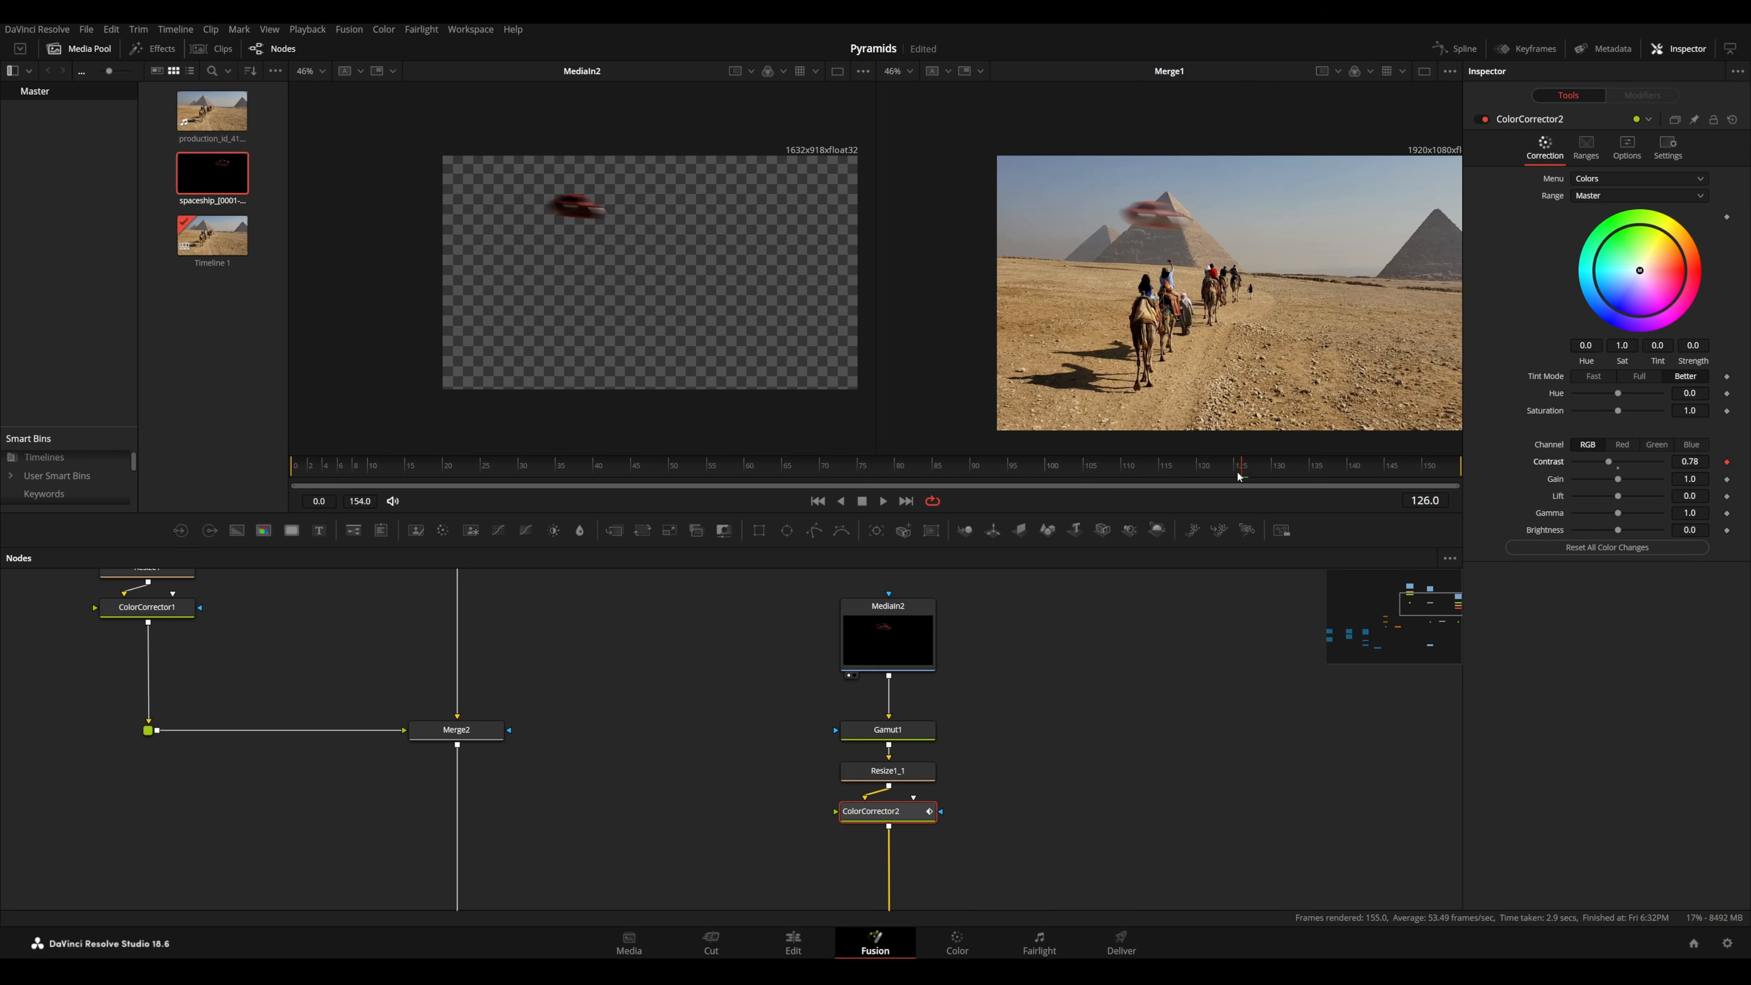
{"action": "left_click_drag", "start_coordinate": [1246, 475], "coordinate": [1293, 475]}
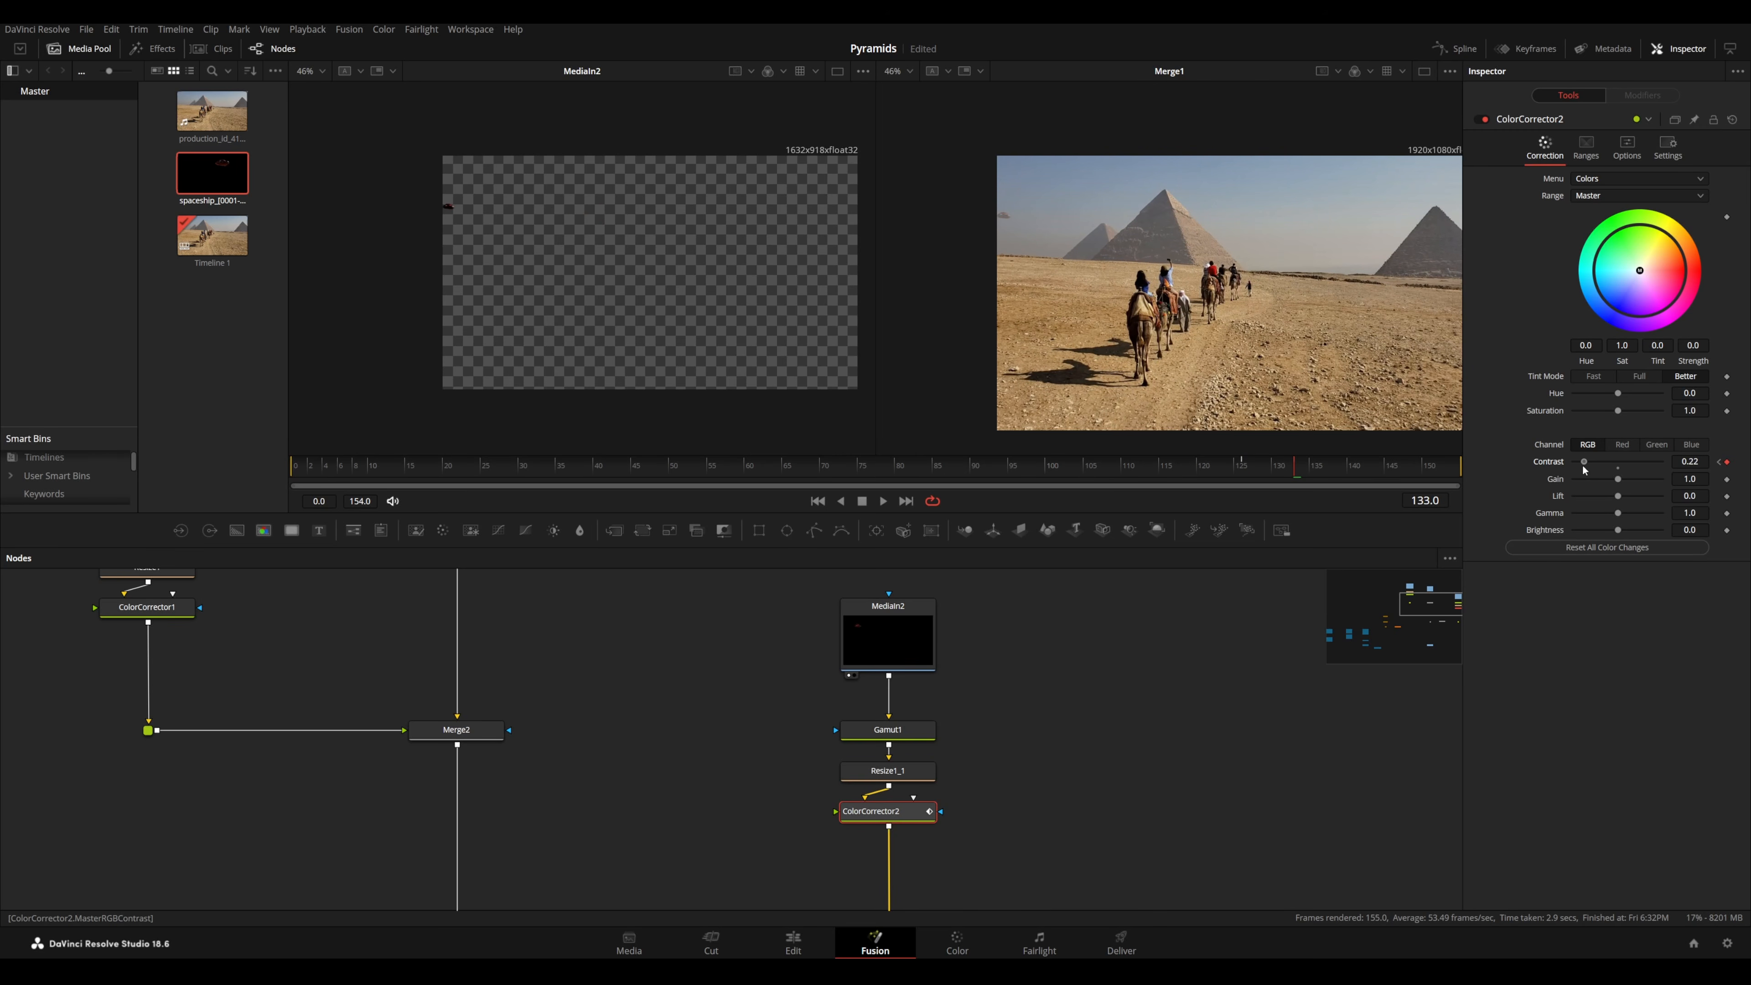
{"action": "left_click_drag", "start_coordinate": [1585, 464], "coordinate": [1588, 463]}
{"action": "left_click_drag", "start_coordinate": [1284, 475], "coordinate": [1361, 463]}
{"action": "scroll", "coordinate": [1185, 302], "scroll_direction": "down", "scroll_amount": 2}
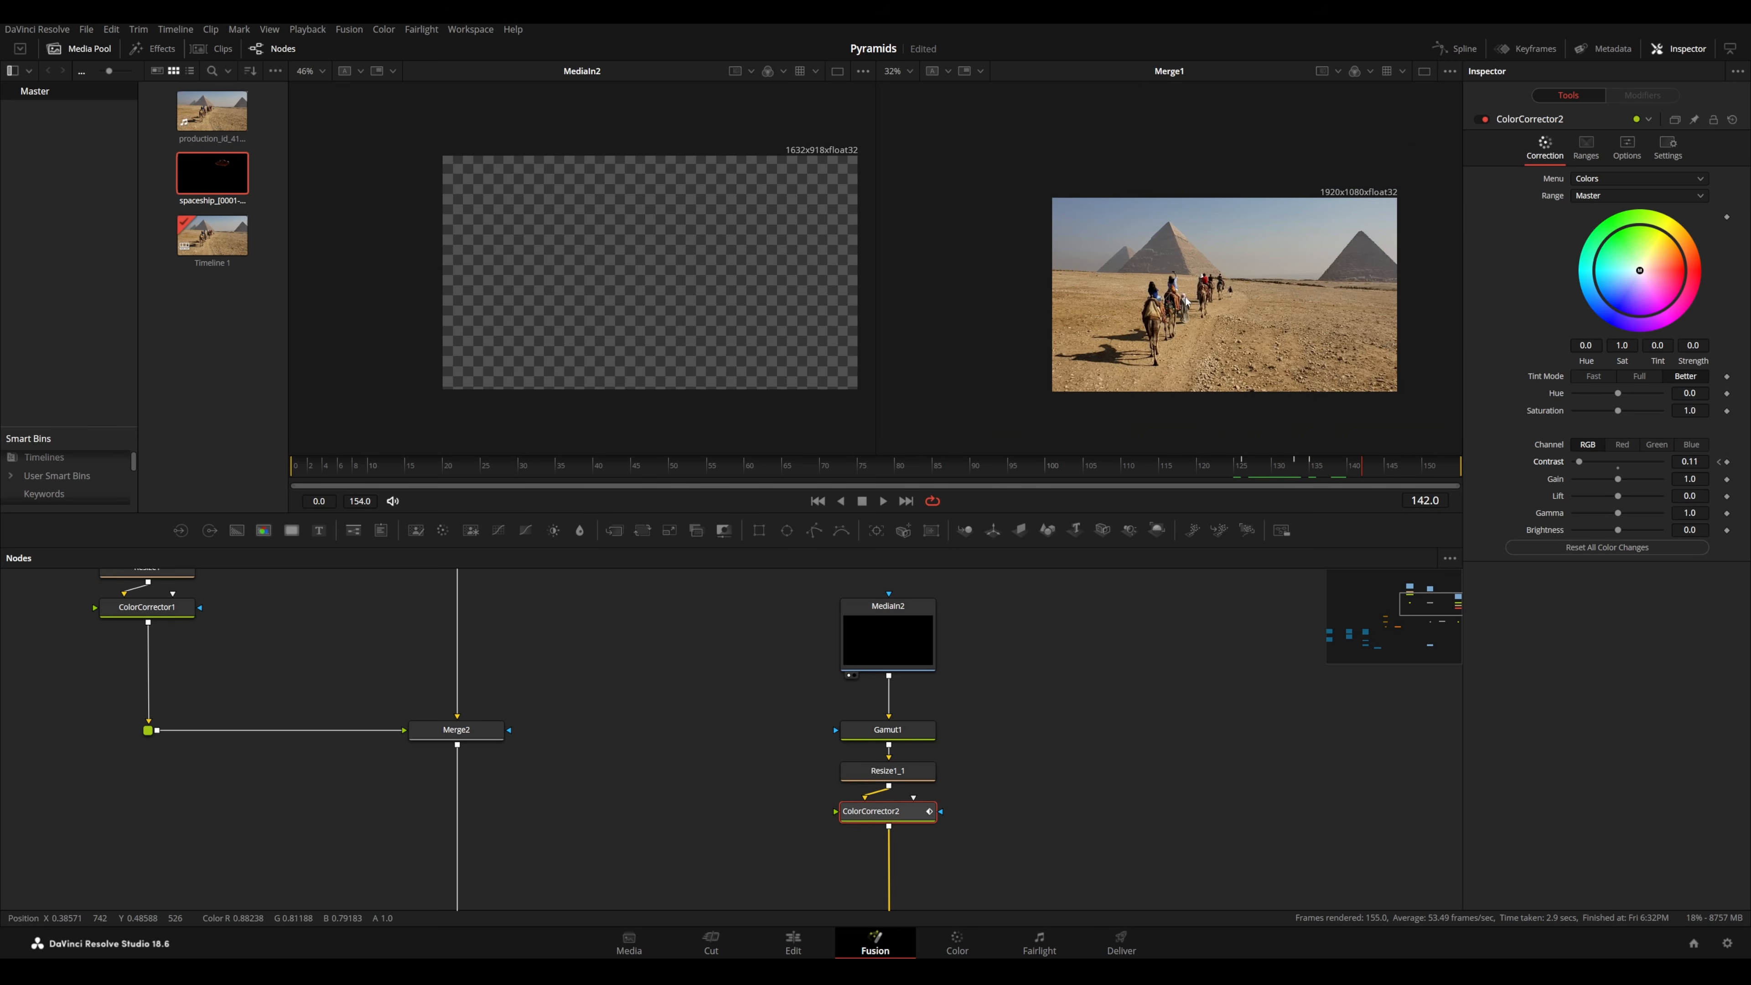
{"action": "left_click_drag", "start_coordinate": [347, 467], "coordinate": [1361, 483]}
- Hide the Media Pool and enlarge the composite at frame 21 around the camel riders and the spaceship's shadow
{"action": "scroll", "coordinate": [761, 669], "scroll_direction": "down", "scroll_amount": 4}
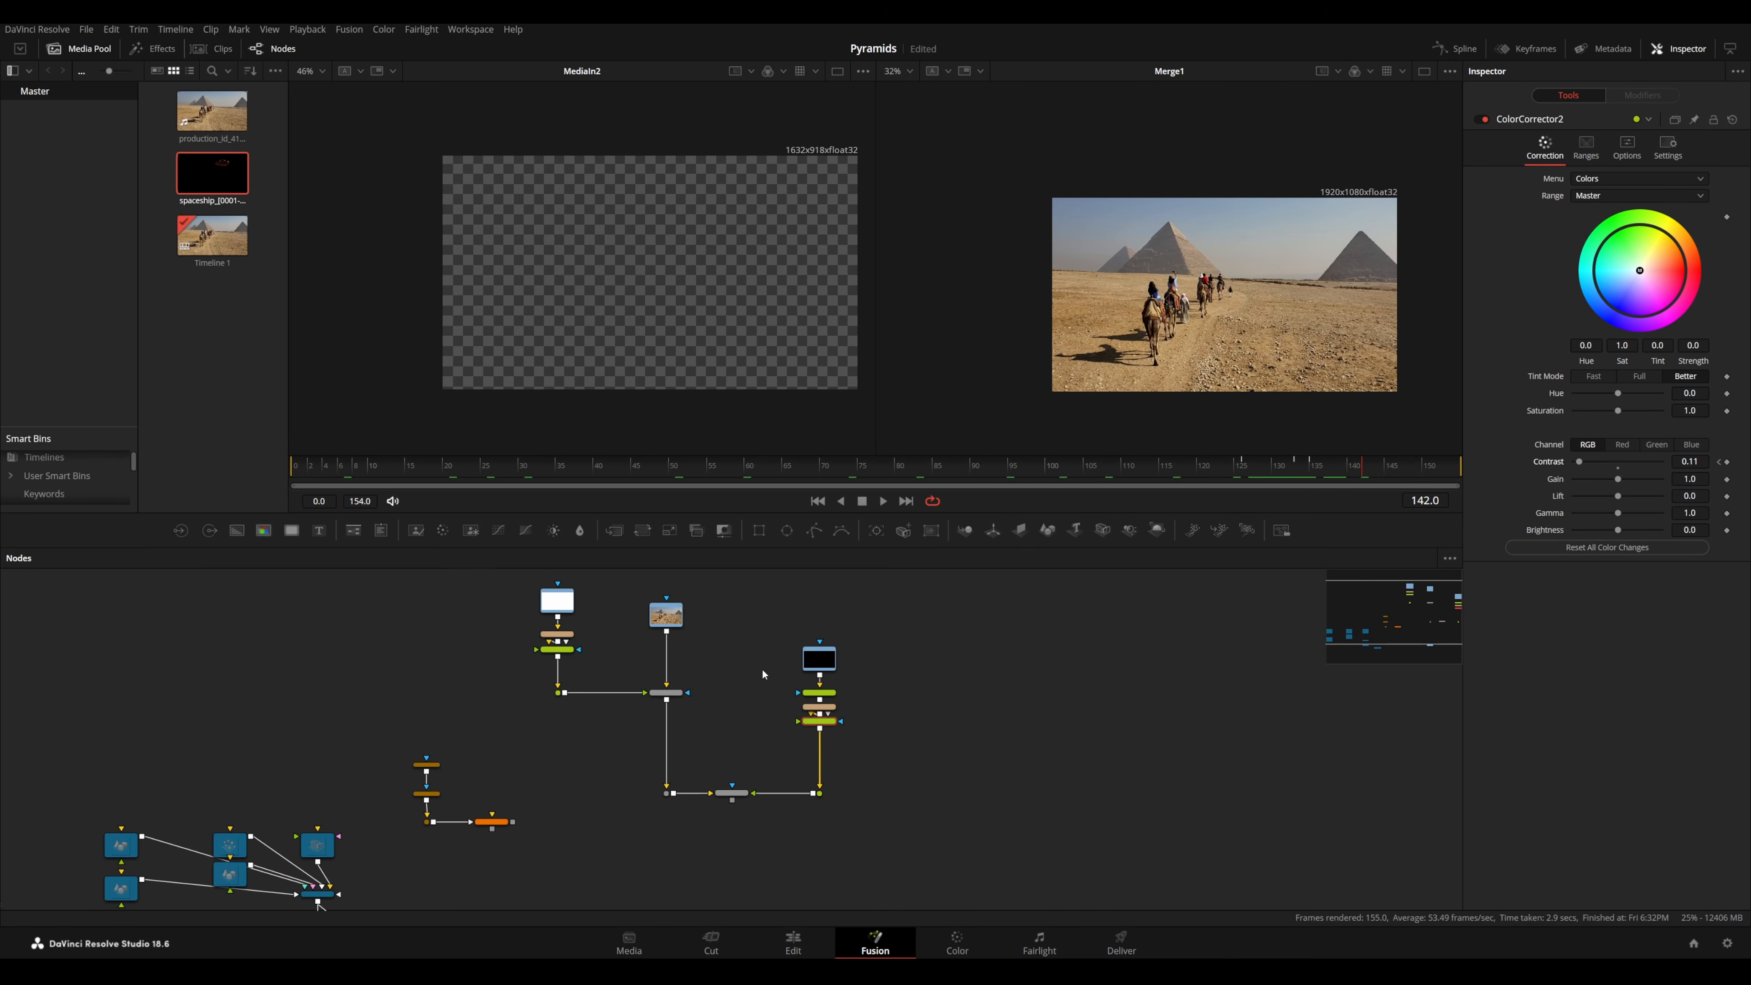
{"action": "left_click", "coordinate": [459, 465]}
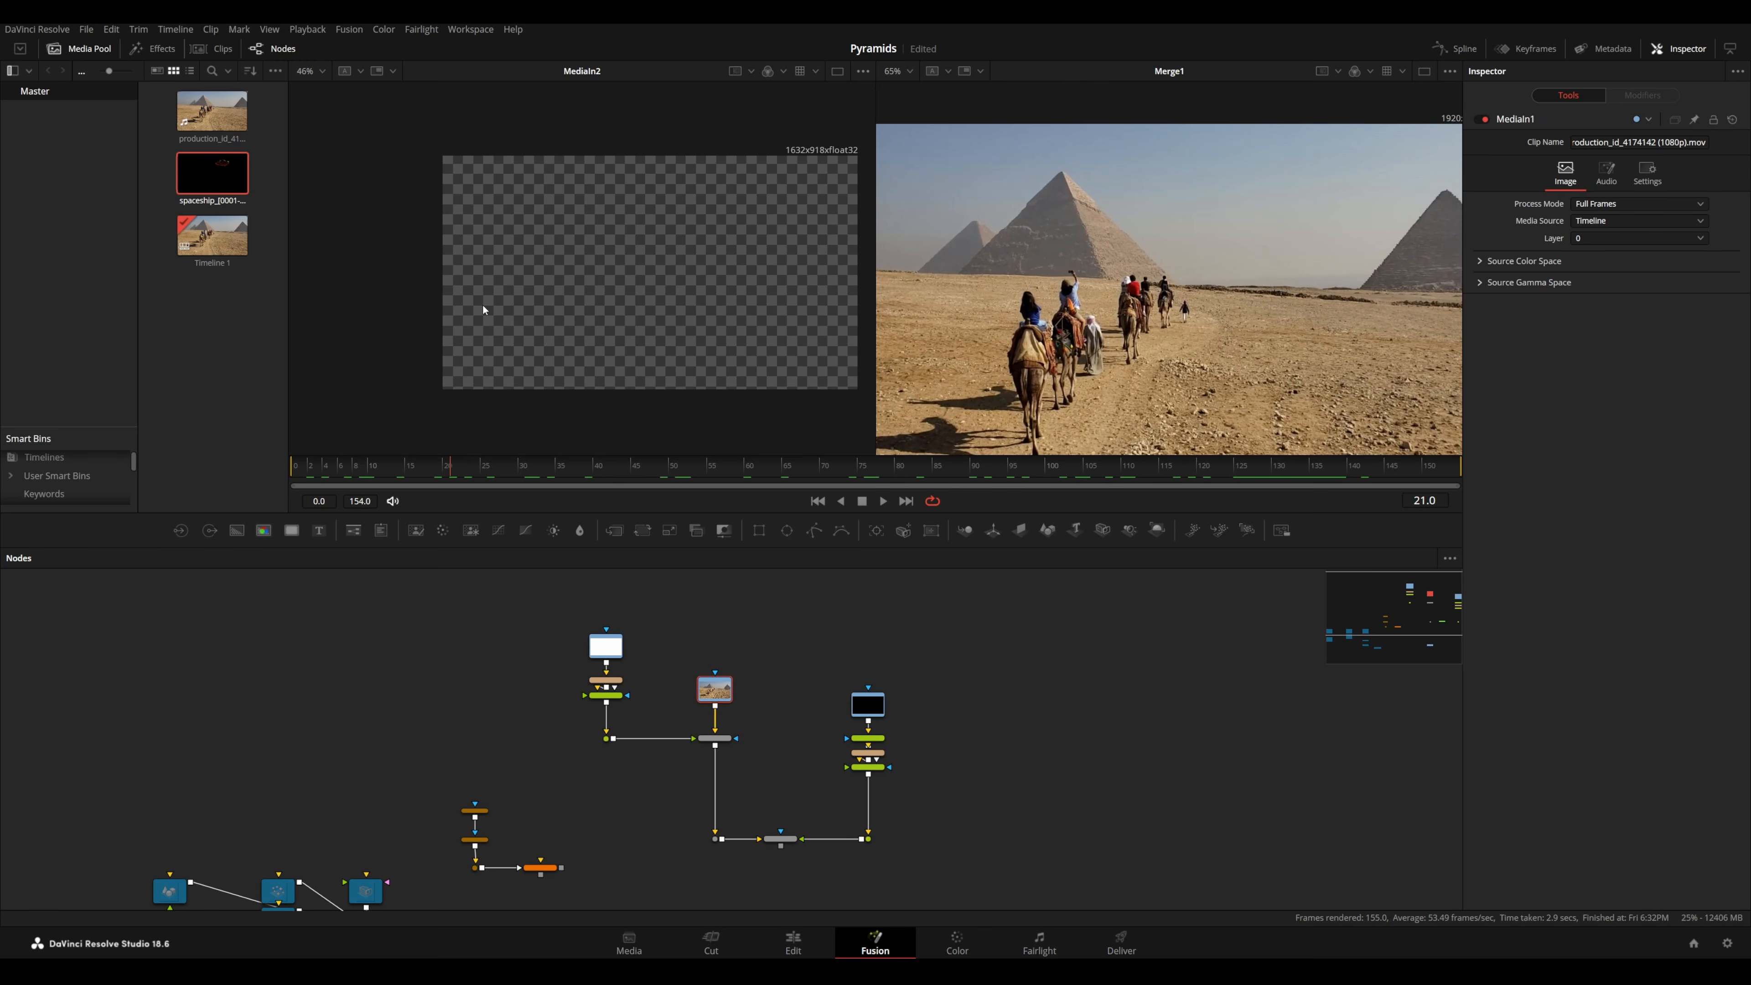
{"action": "left_click", "coordinate": [79, 48]}
{"action": "scroll", "coordinate": [1084, 273], "scroll_direction": "up", "scroll_amount": 4}
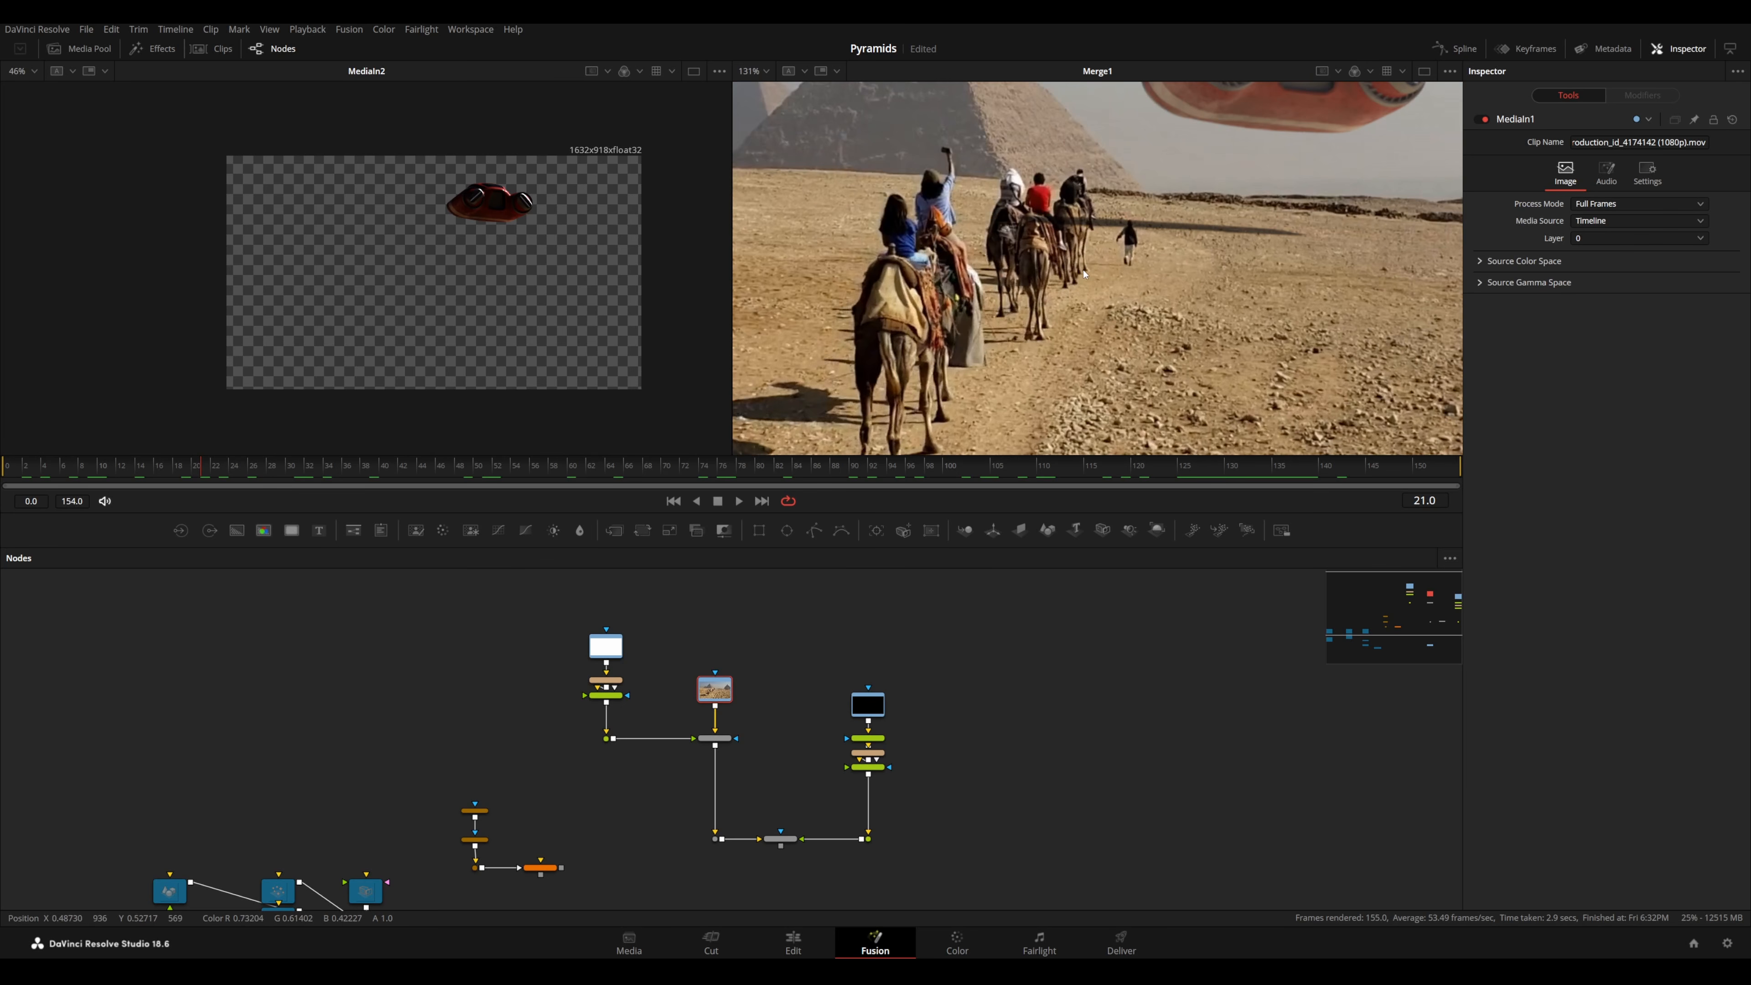
- Draw three animated Polygon masks around the camel riders and the gap between them, keyframing them to follow the riders
{"action": "left_click_drag", "start_coordinate": [295, 481], "coordinate": [215, 482]}
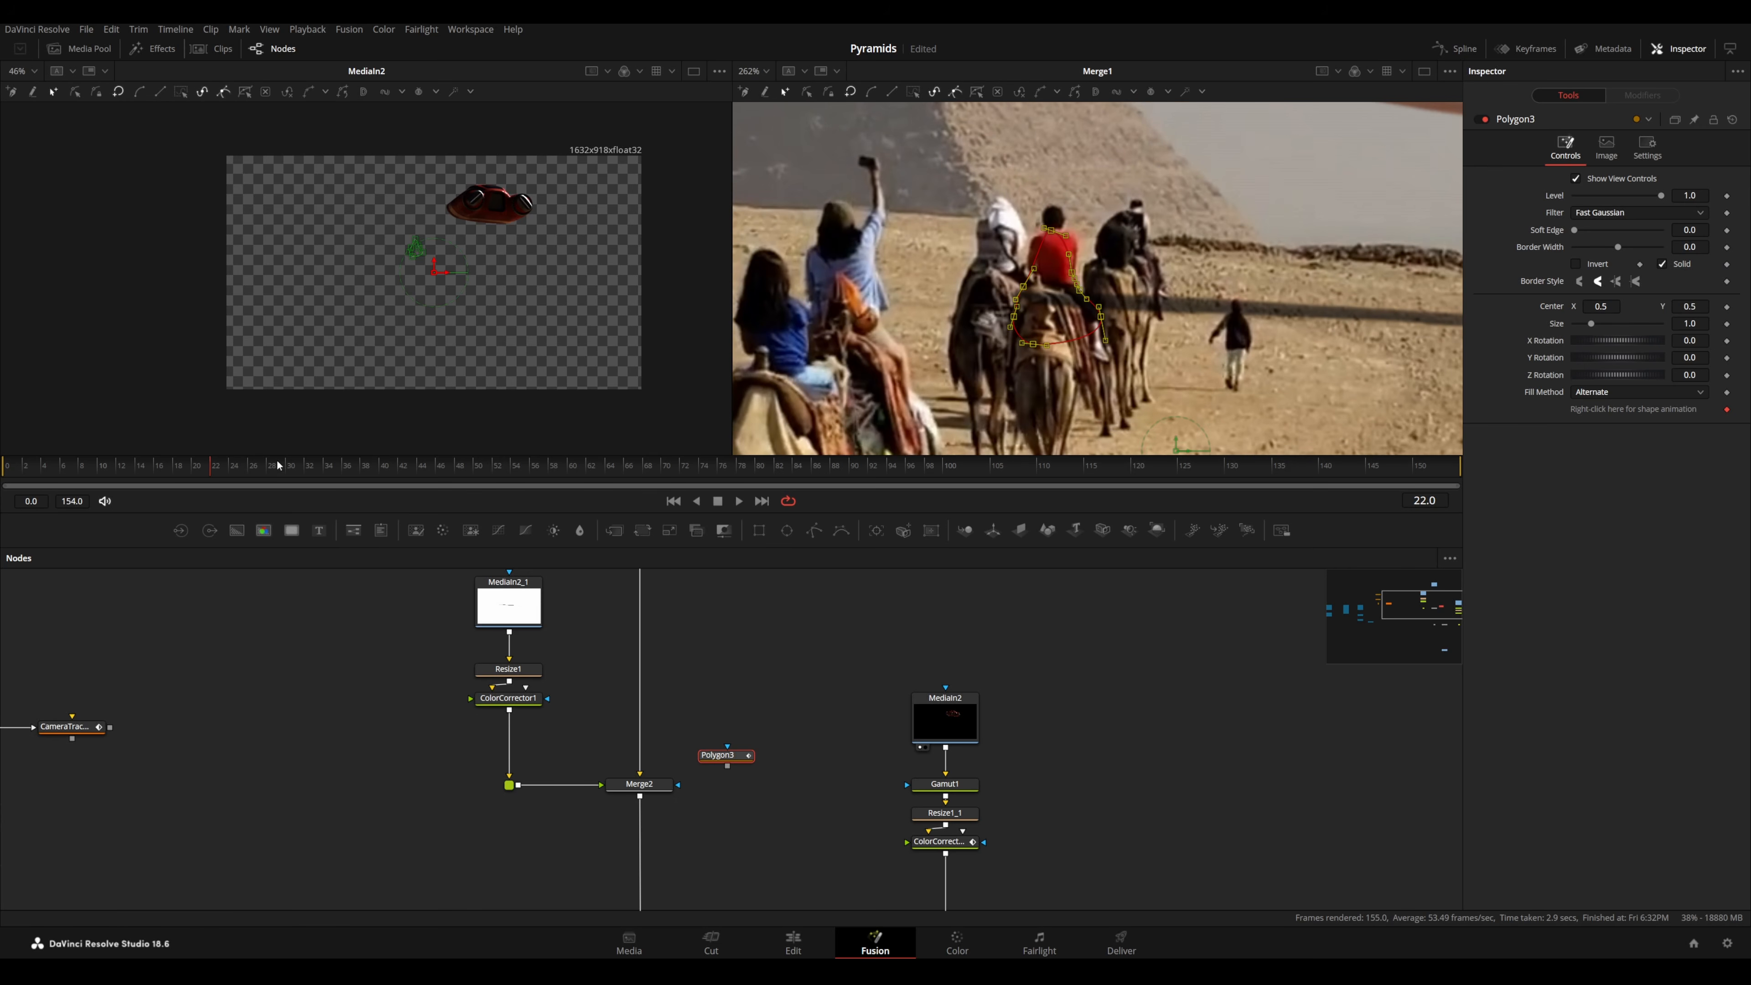
{"action": "left_click_drag", "start_coordinate": [159, 472], "coordinate": [733, 480]}
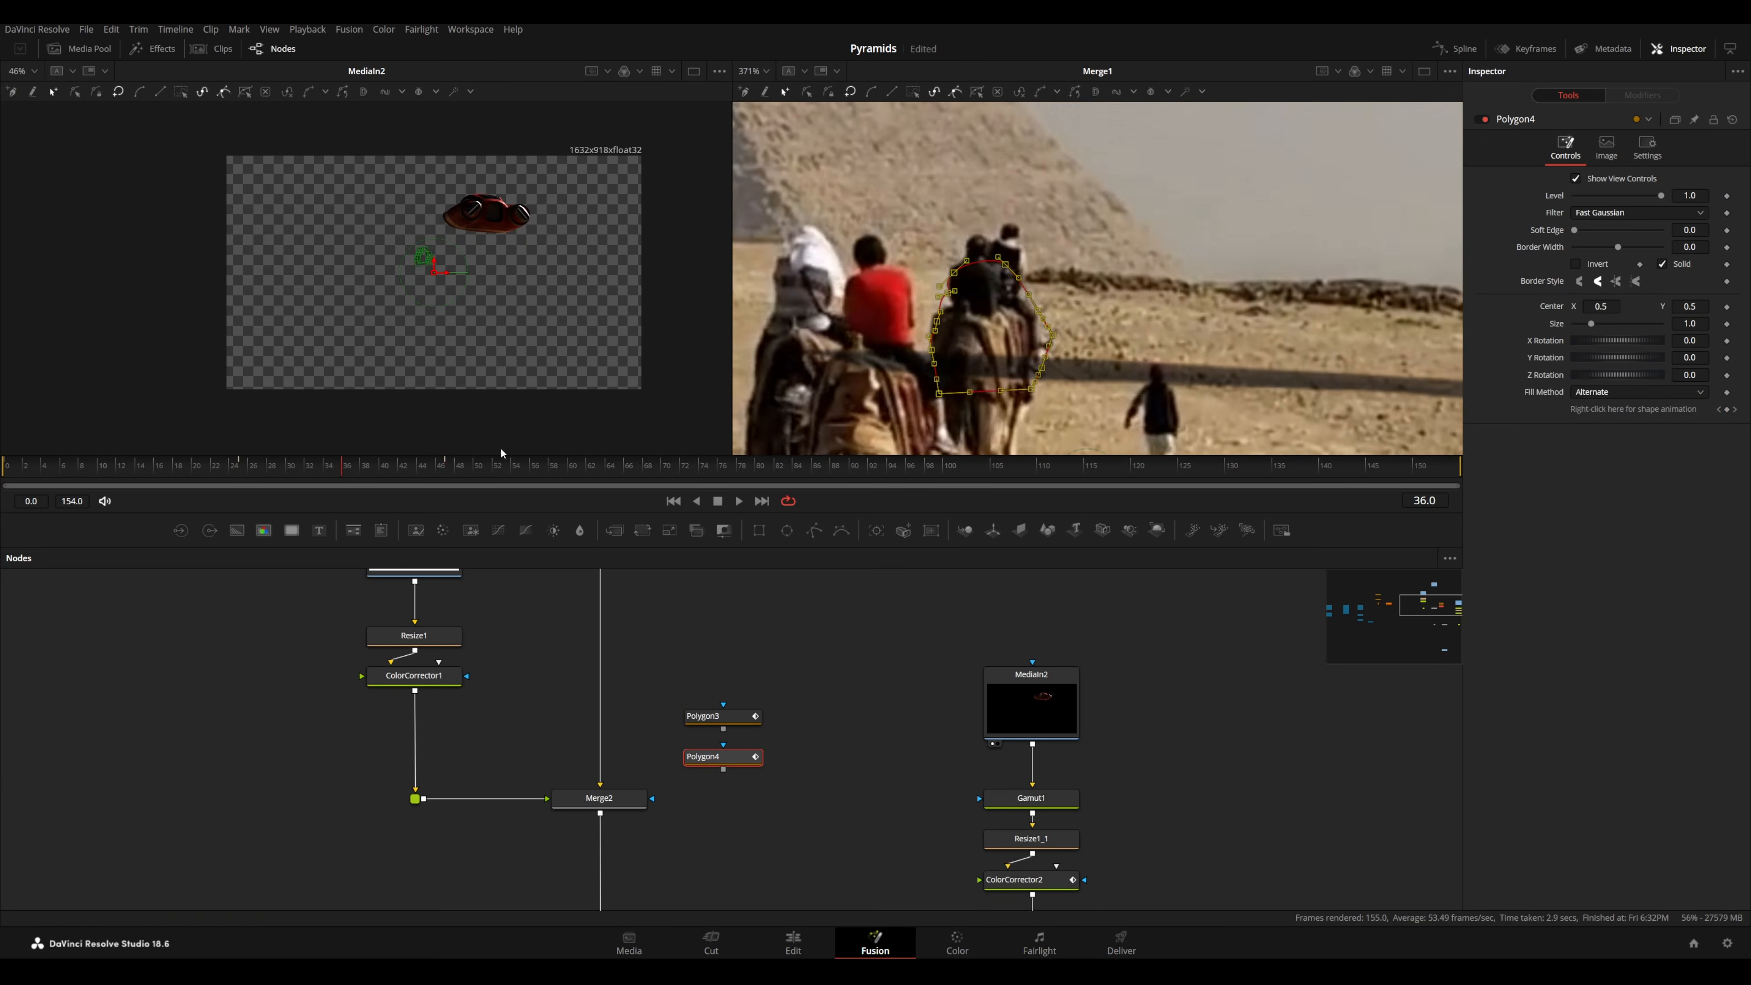
{"action": "left_click_drag", "start_coordinate": [501, 477], "coordinate": [616, 475]}
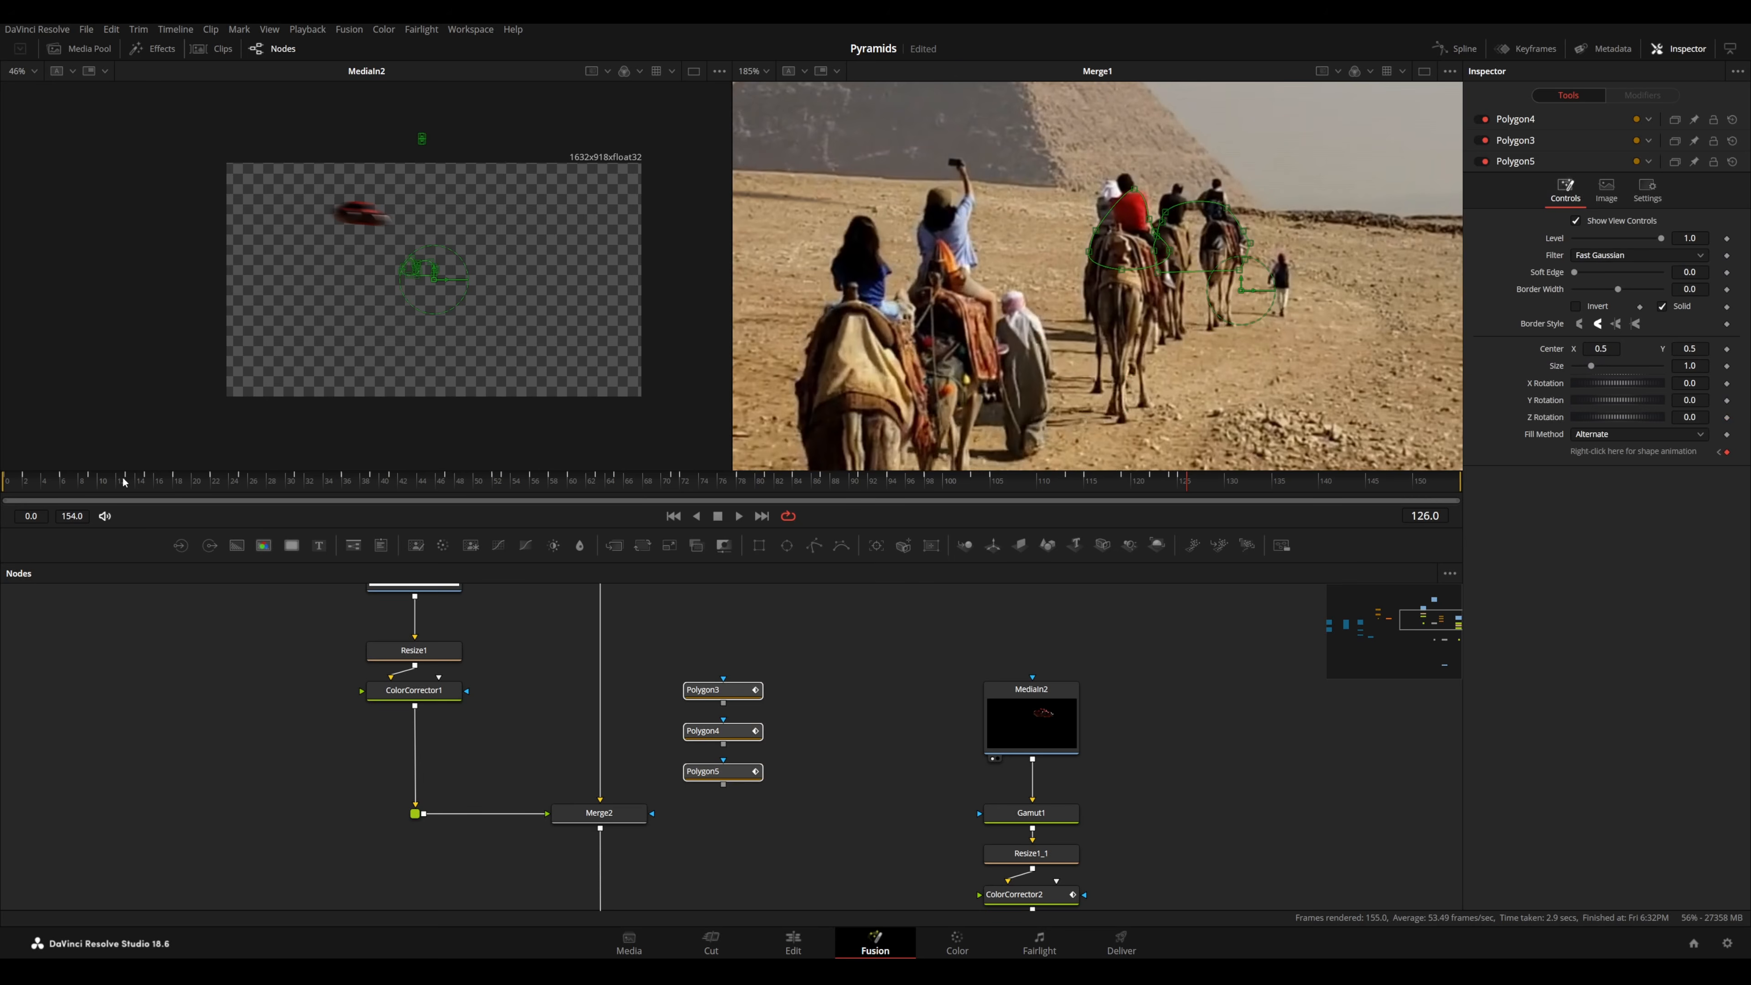
{"action": "left_click", "coordinate": [61, 492]}
{"action": "left_click_drag", "start_coordinate": [61, 493], "coordinate": [826, 560]}
- Chain Polygon3 into Polygon4 and Polygon4 into Polygon5, and show Polygon5's combined mask in the first viewer
{"action": "scroll", "coordinate": [799, 716], "scroll_direction": "up", "scroll_amount": 2}
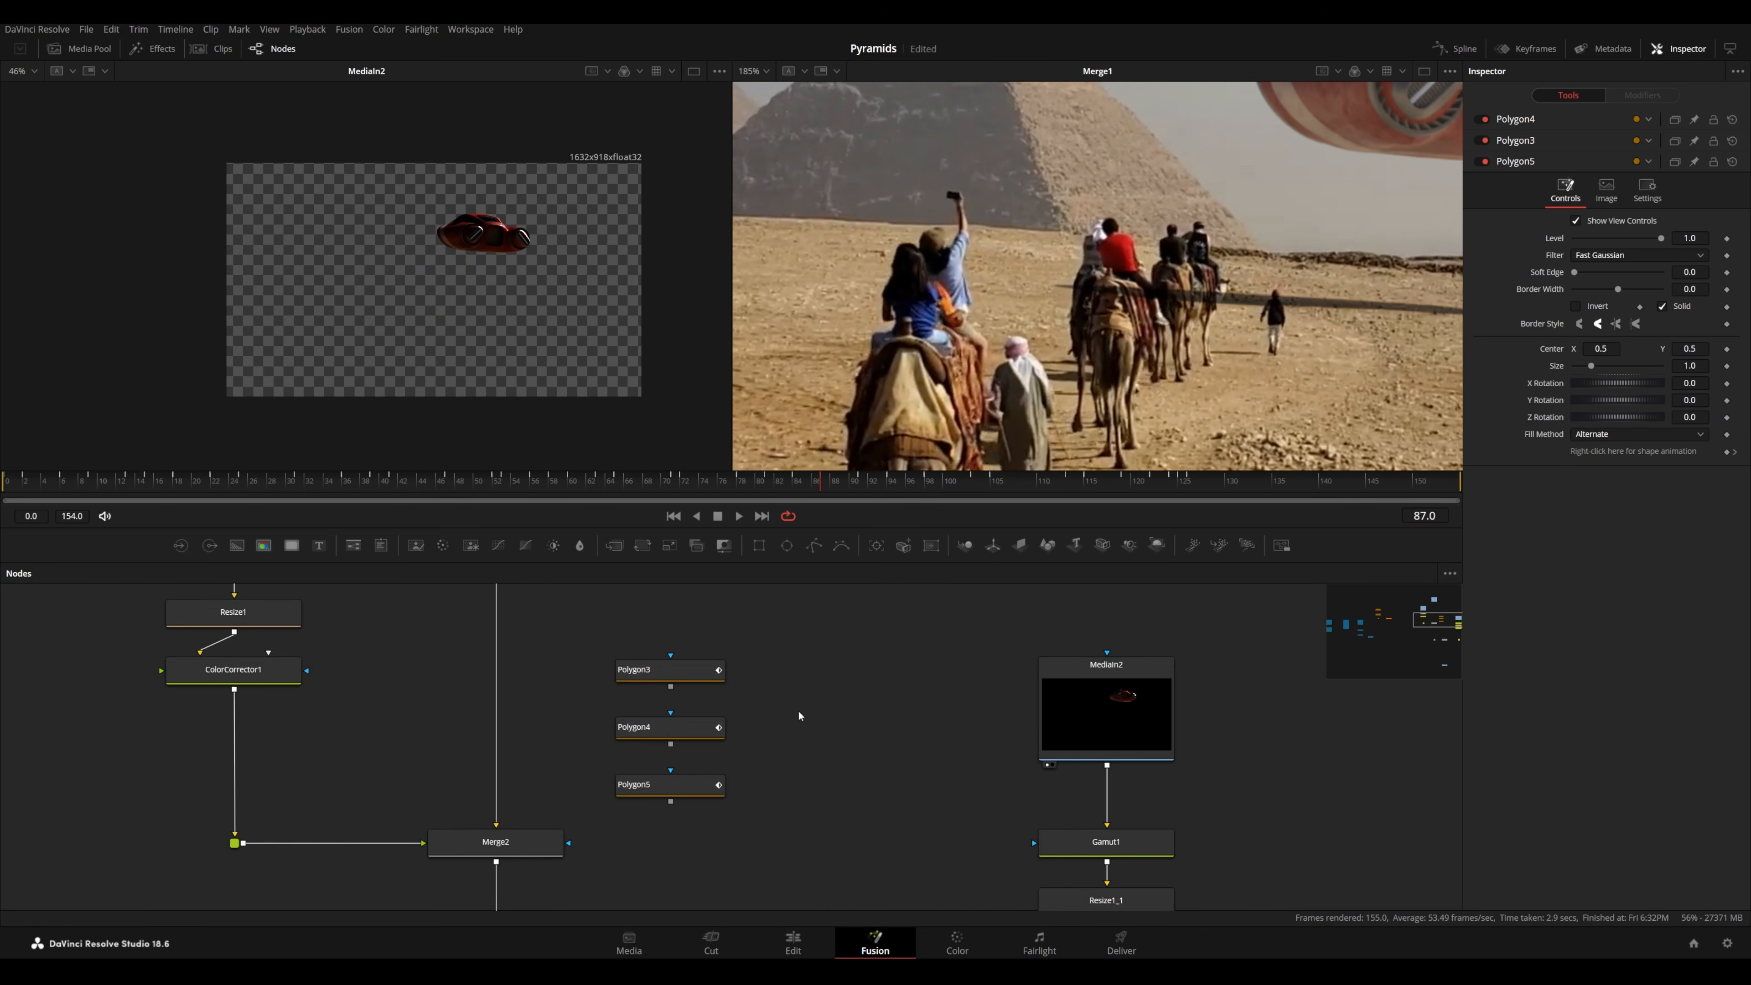
{"action": "left_click", "coordinate": [678, 784]}
{"action": "key", "text": "1"}
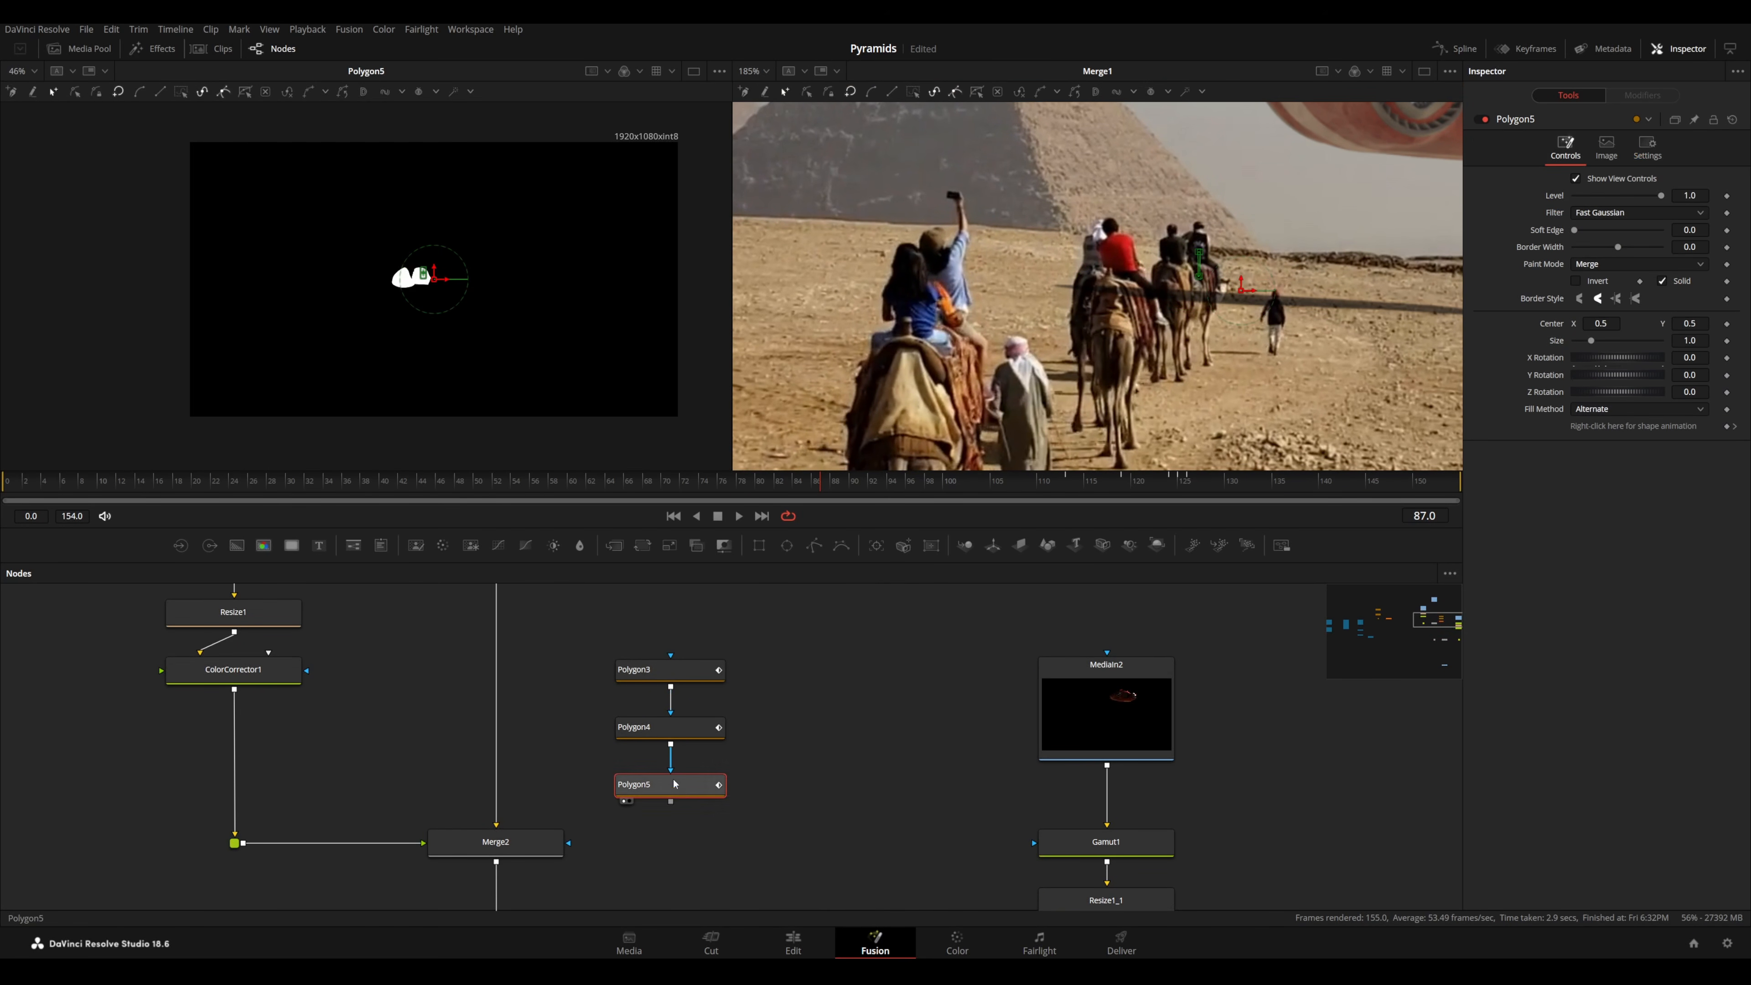
{"action": "scroll", "coordinate": [425, 331], "scroll_direction": "up", "scroll_amount": 2}
- Invert the Polygon3 mask and set Polygon4's paint mode to Subtract
{"action": "left_click", "coordinate": [661, 669]}
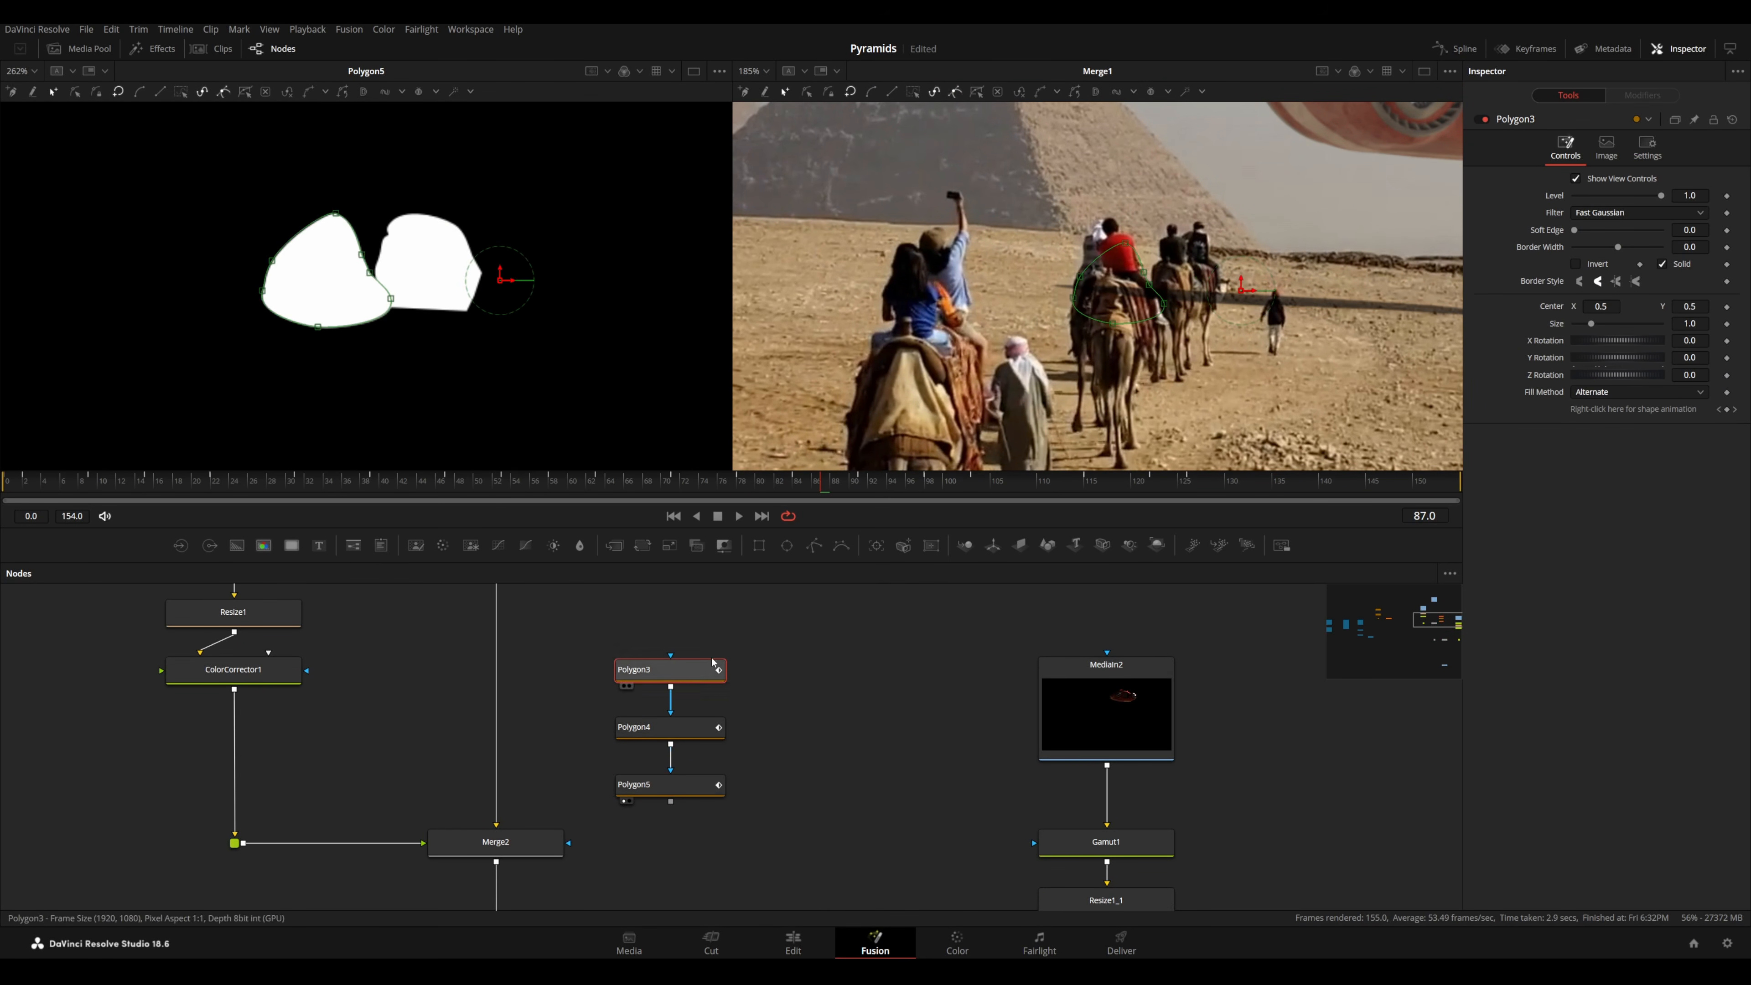
{"action": "left_click", "coordinate": [1581, 265]}
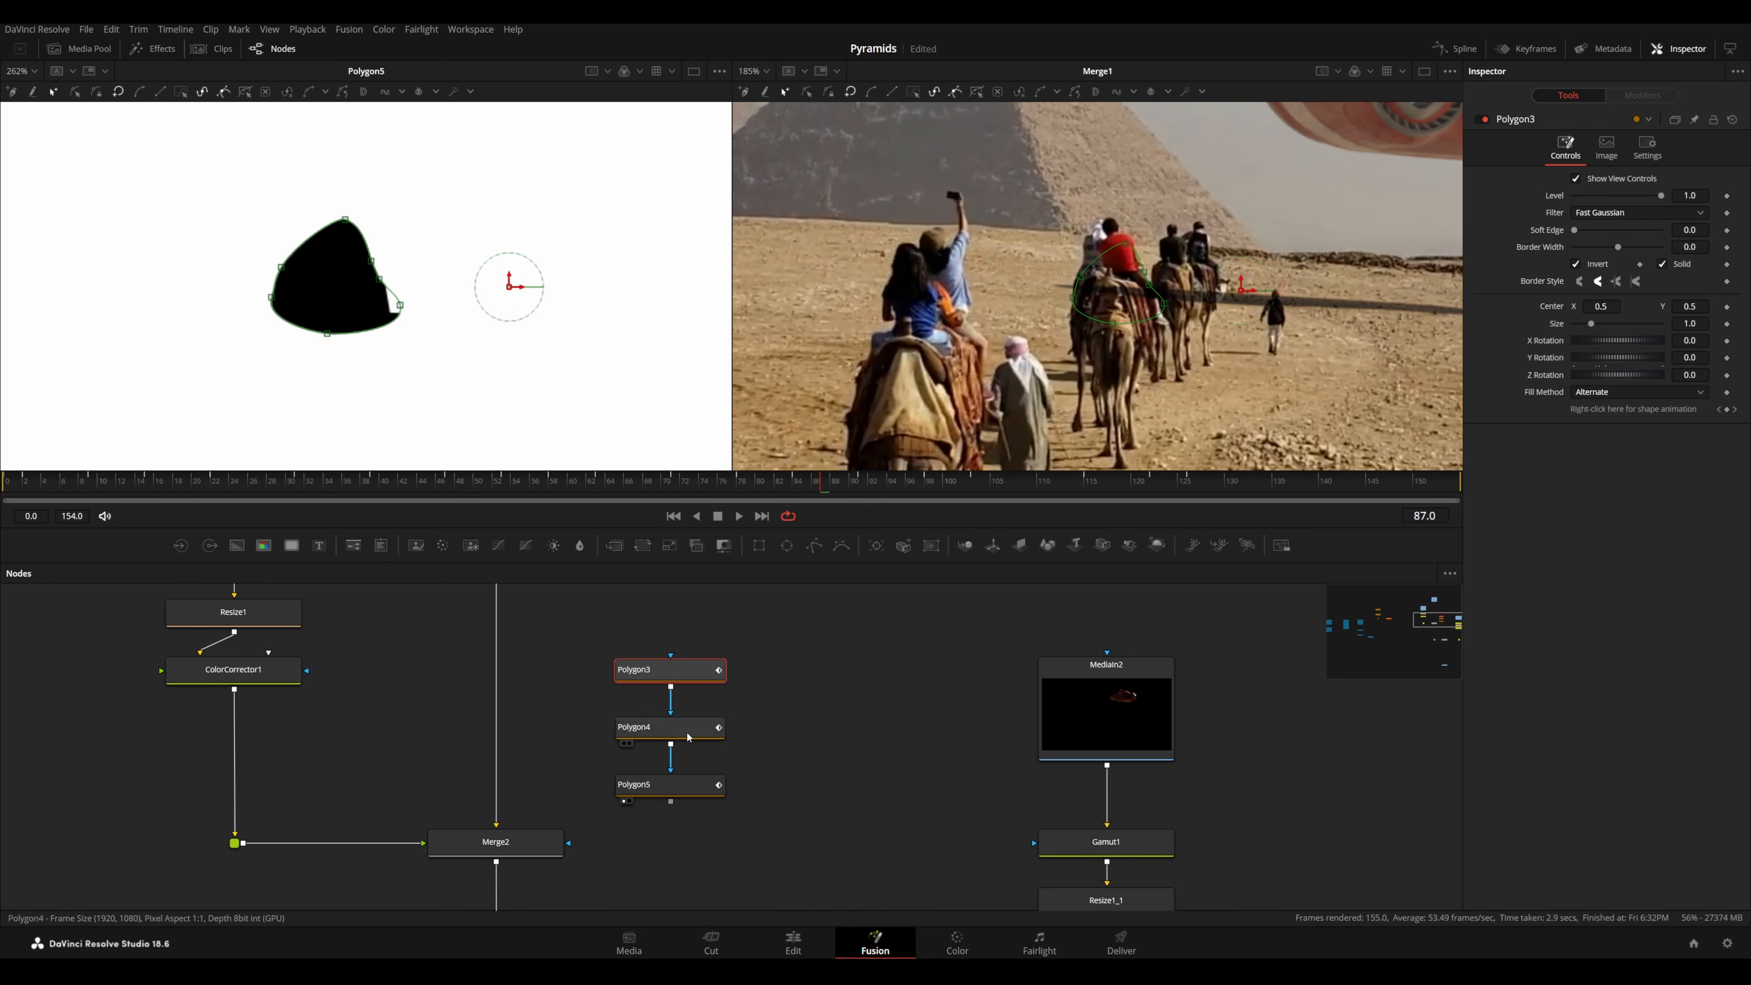
{"action": "left_click", "coordinate": [655, 727]}
{"action": "left_click", "coordinate": [1620, 266]}
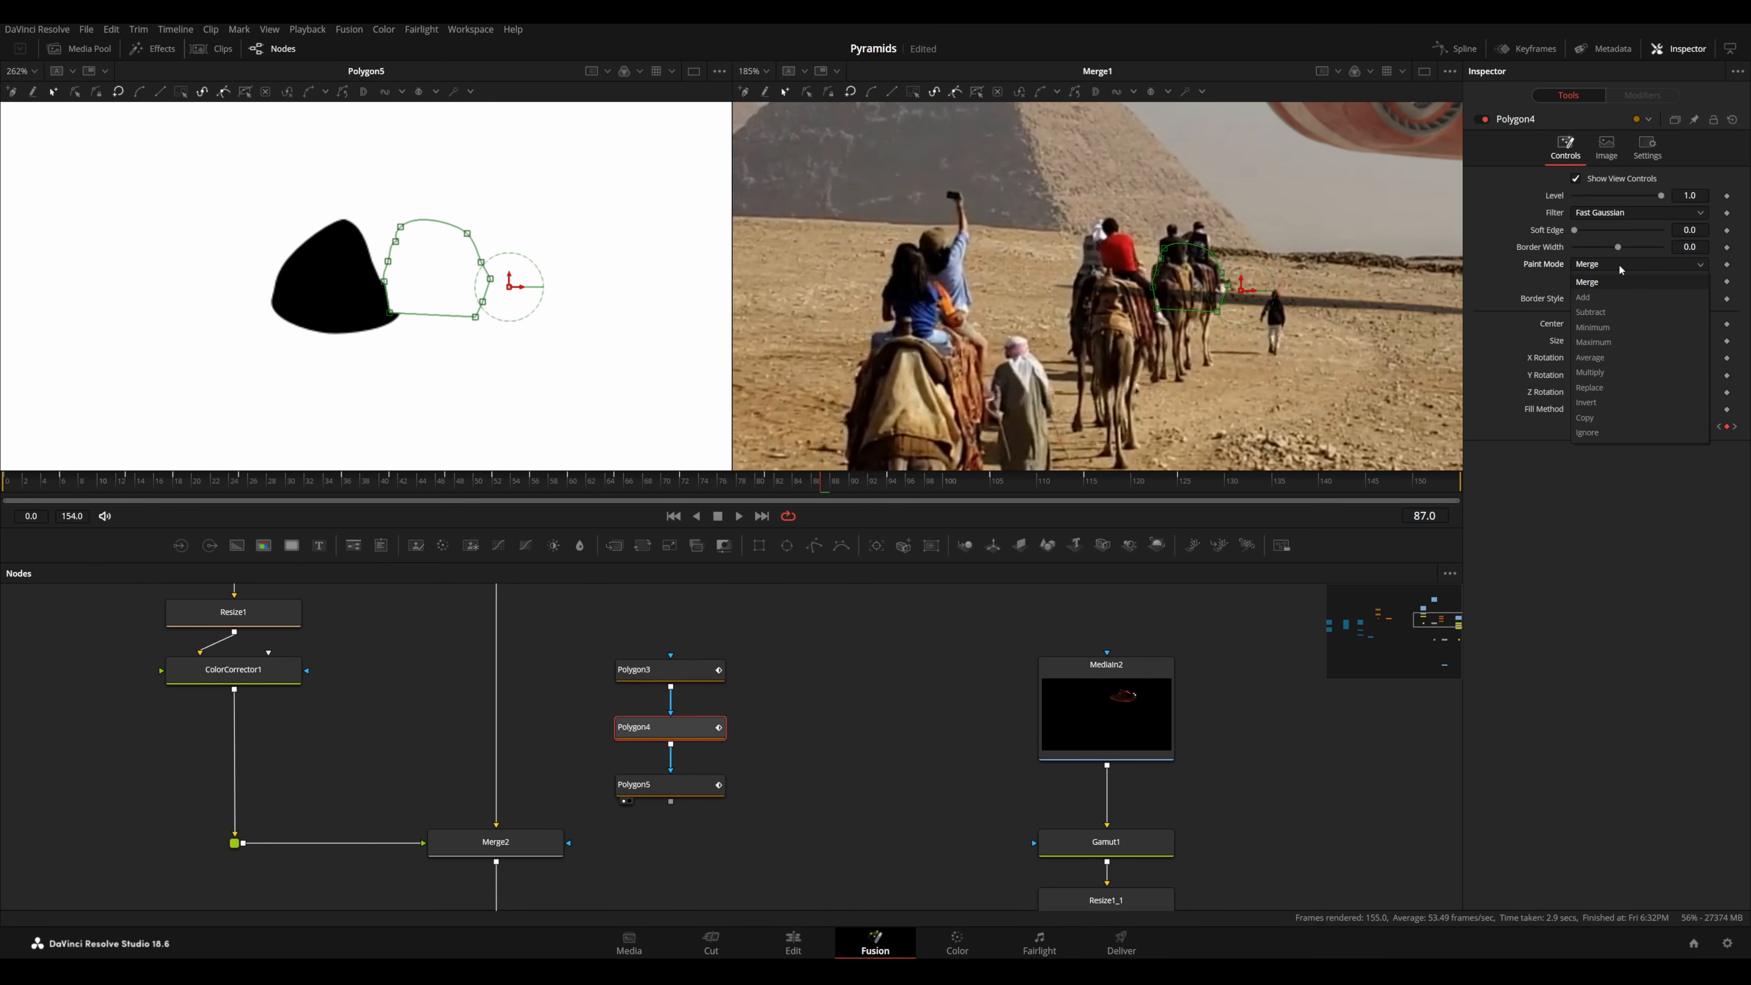
{"action": "left_click", "coordinate": [1592, 312]}
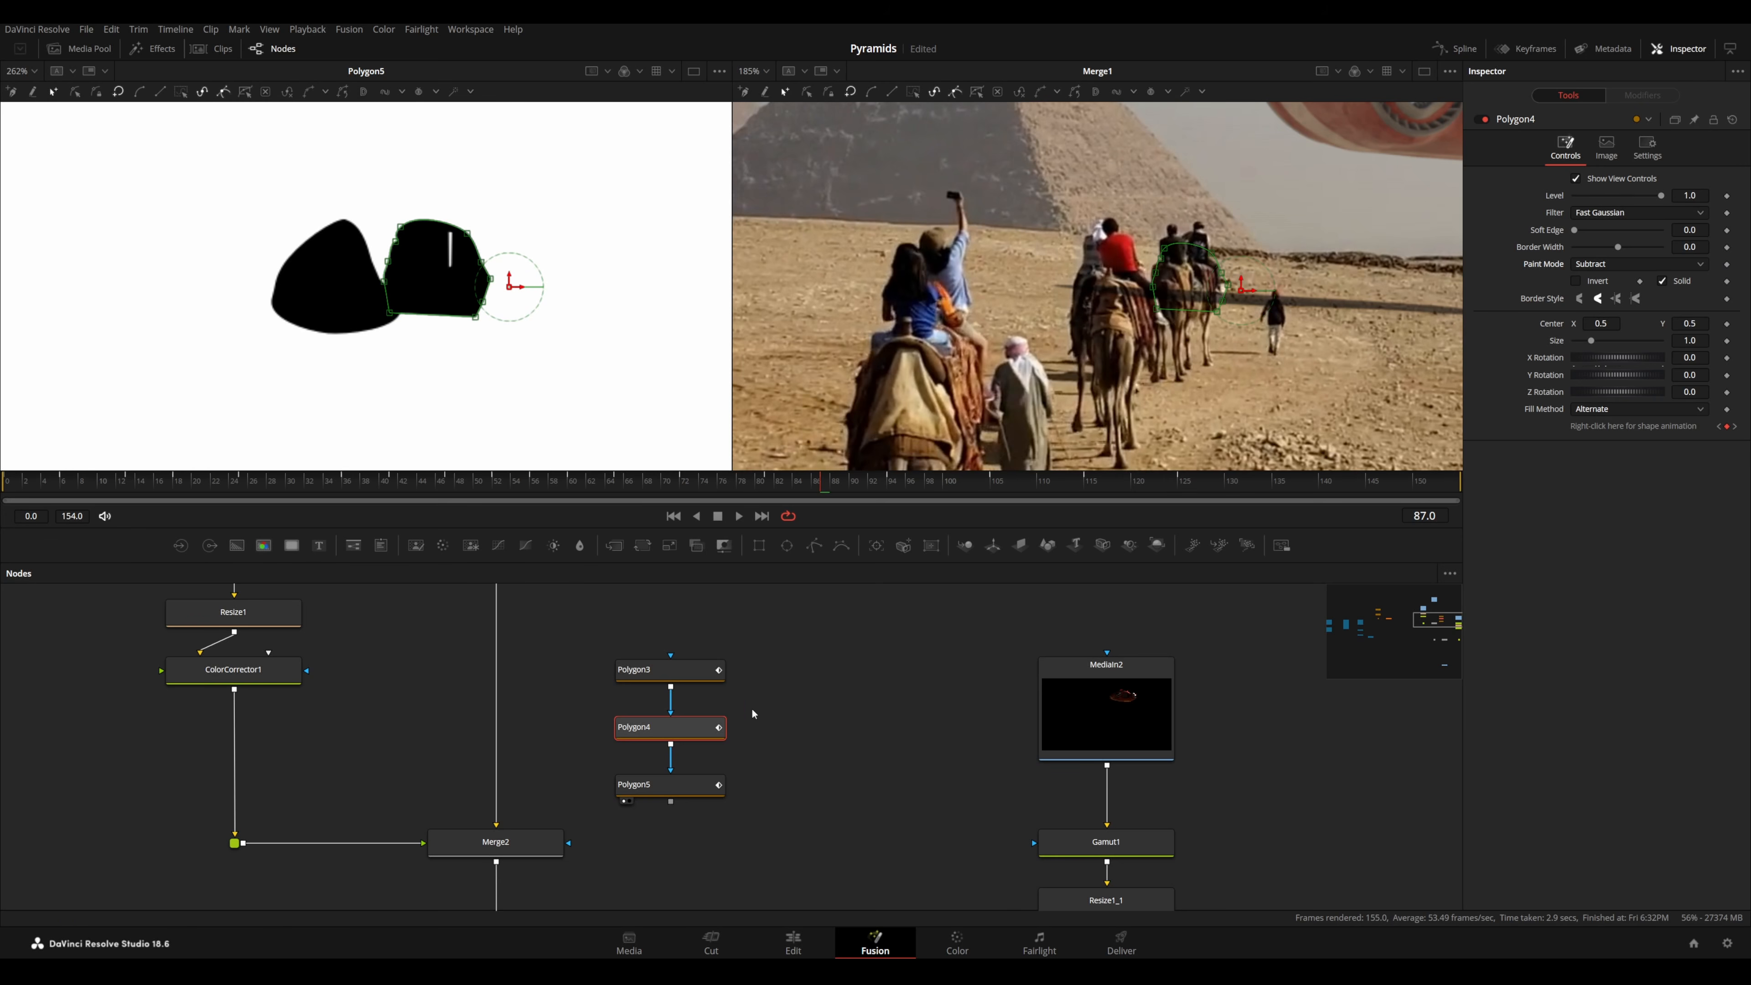
- Set Polygon5's paint mode to Add so the gap inside the rider mask is kept
{"action": "key", "text": "Down"}
{"action": "left_click", "coordinate": [1608, 266]}
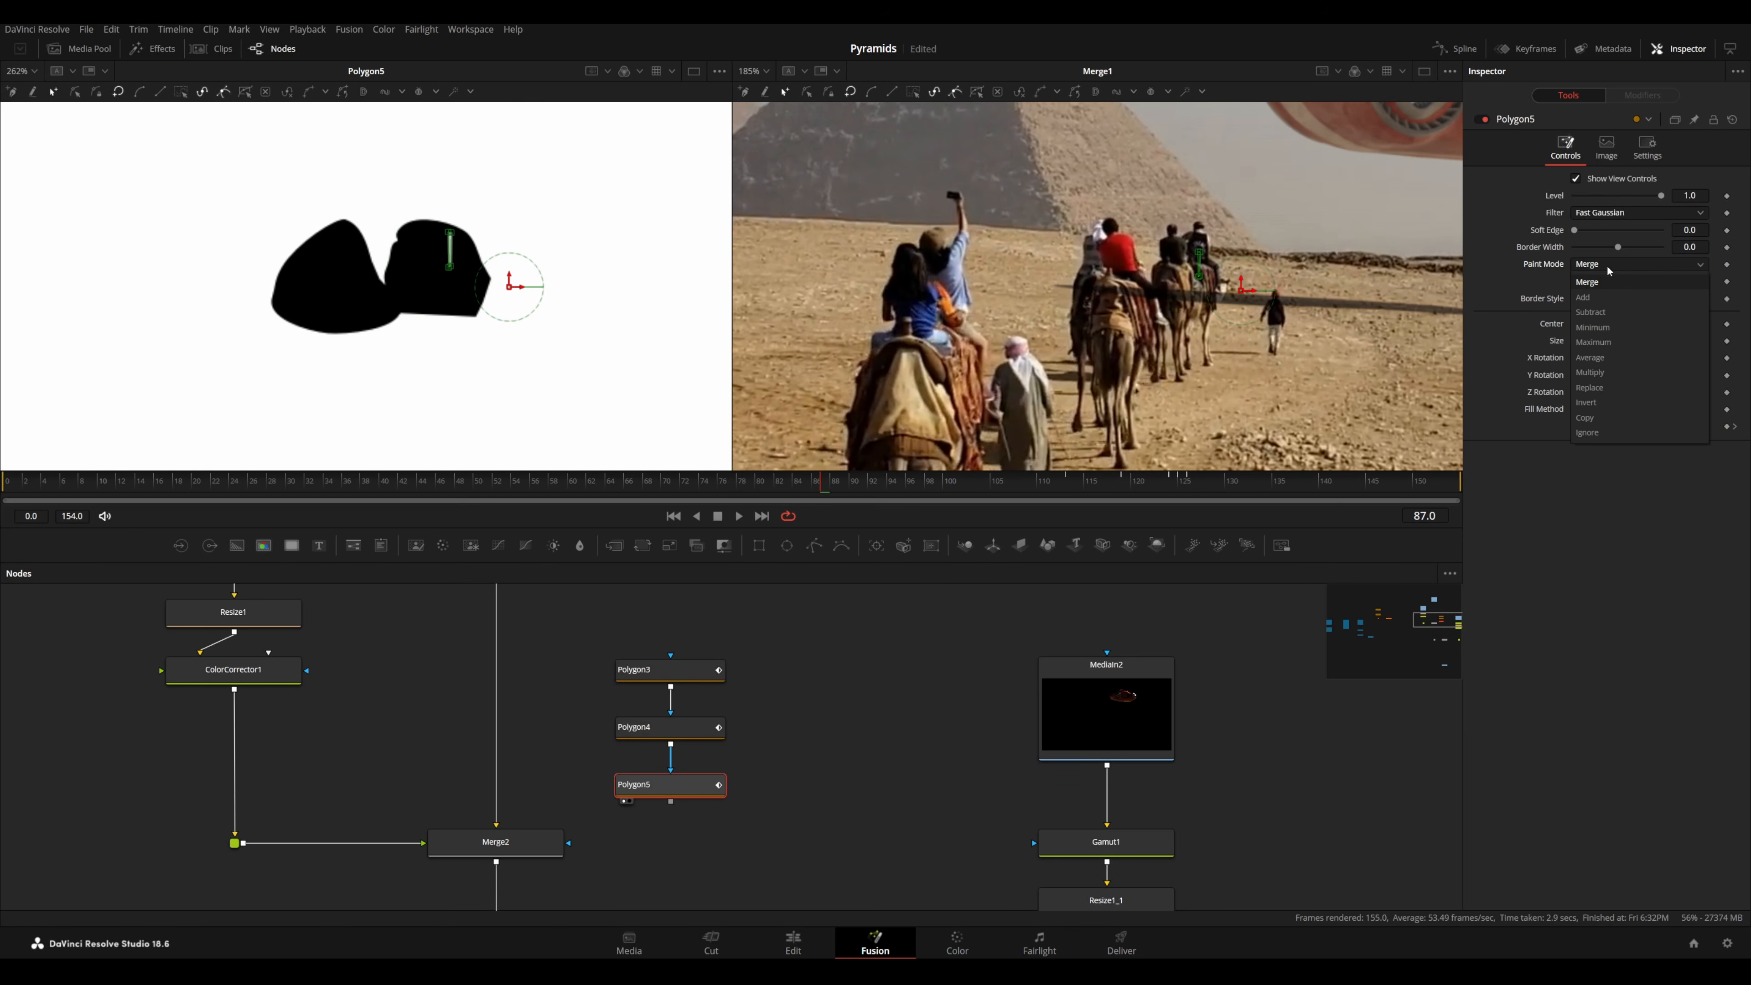
{"action": "left_click", "coordinate": [1596, 298]}
{"action": "scroll", "coordinate": [457, 266], "scroll_direction": "up", "scroll_amount": 2}
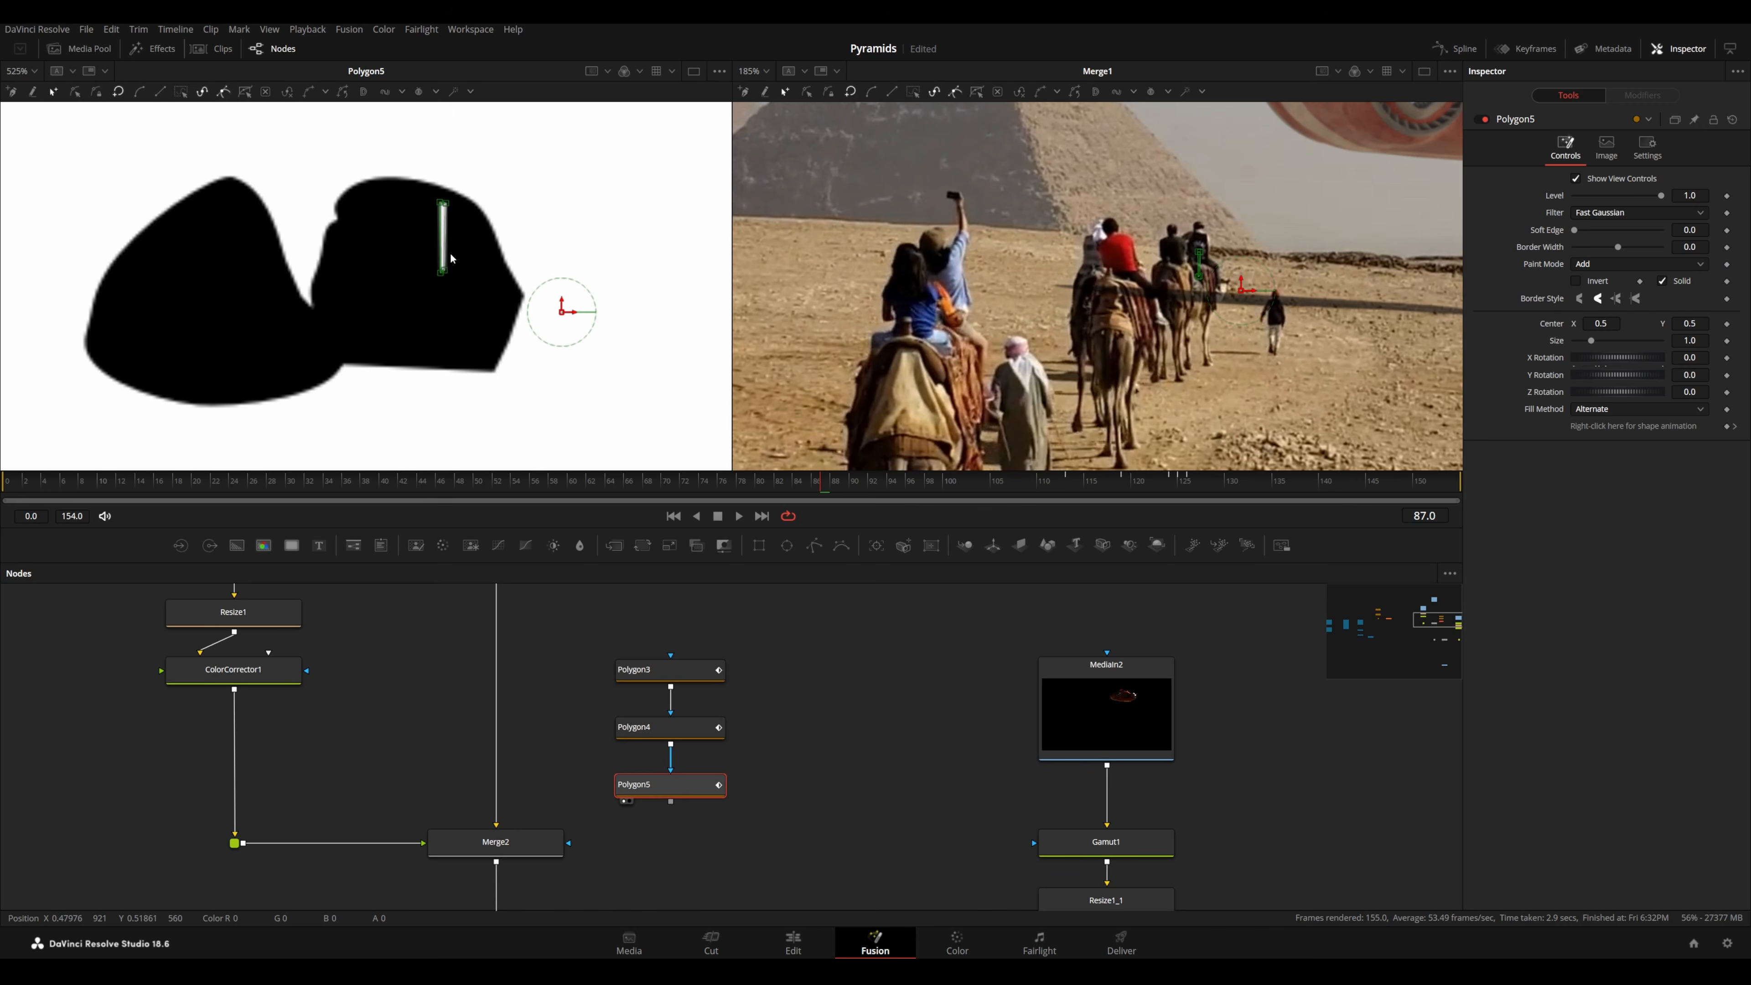
- Connect Polygon5's output to Merge2's mask input through a routed corner and check the riders against the shadow at frame 122
{"action": "left_click", "coordinate": [1072, 482]}
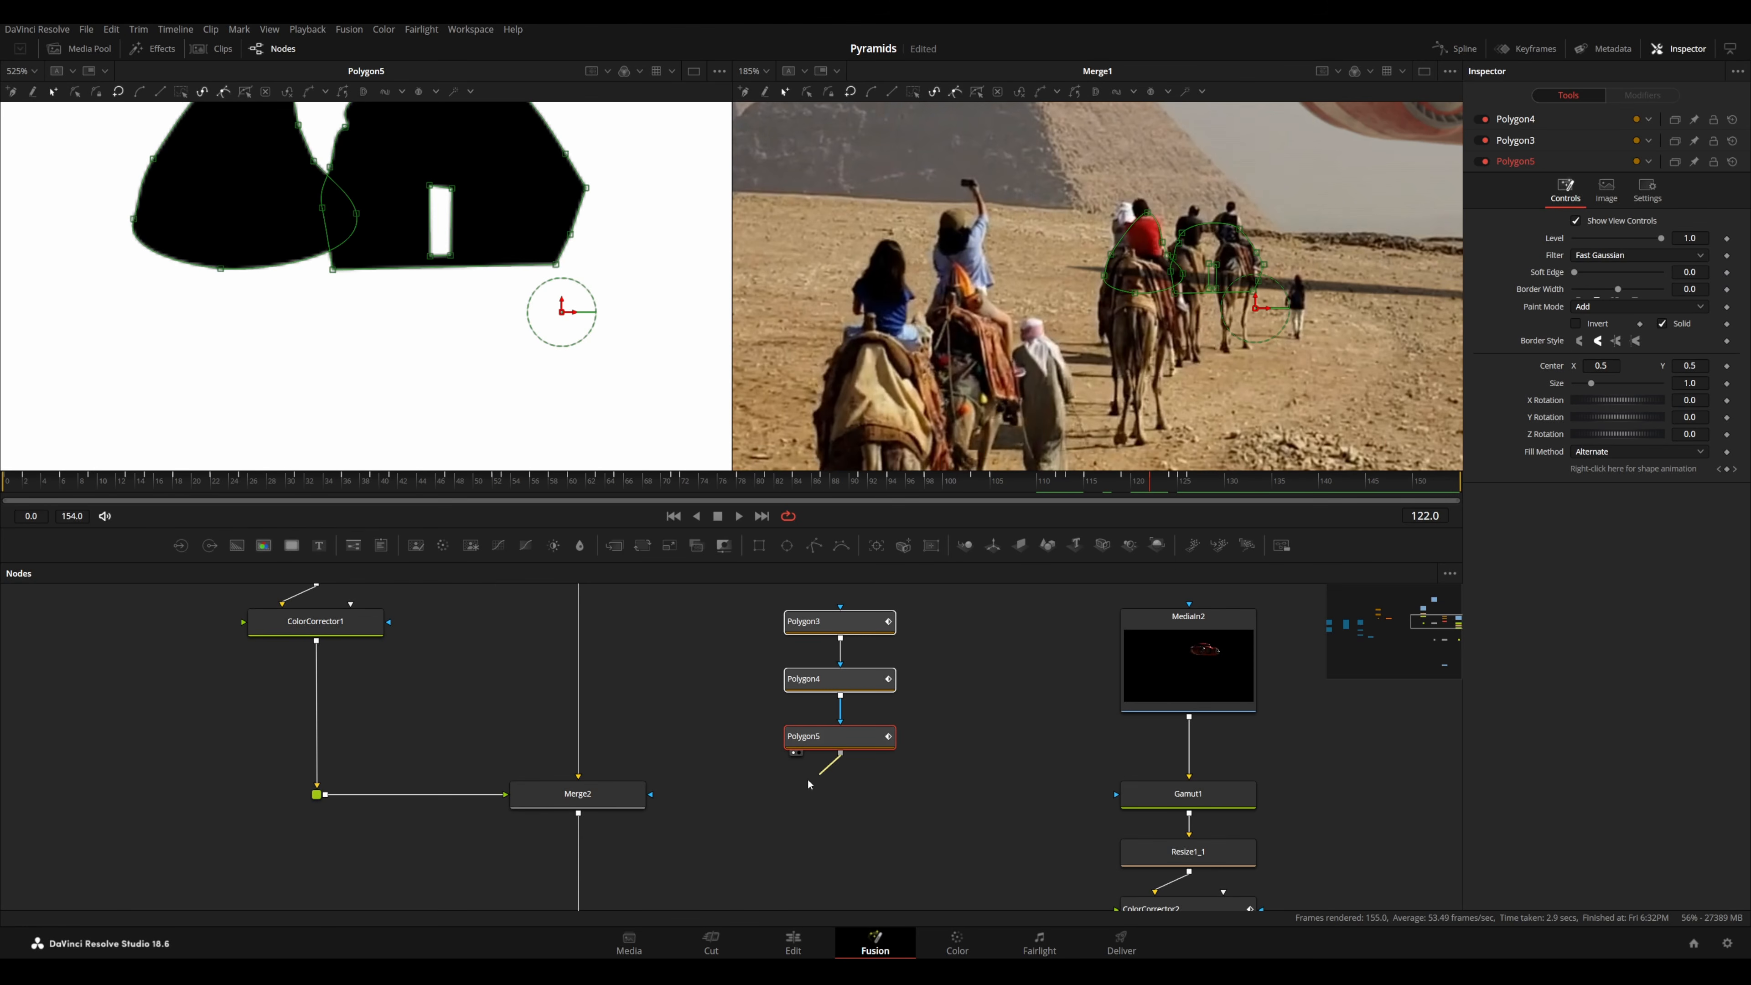
{"action": "left_click_drag", "start_coordinate": [834, 752], "coordinate": [692, 803]}
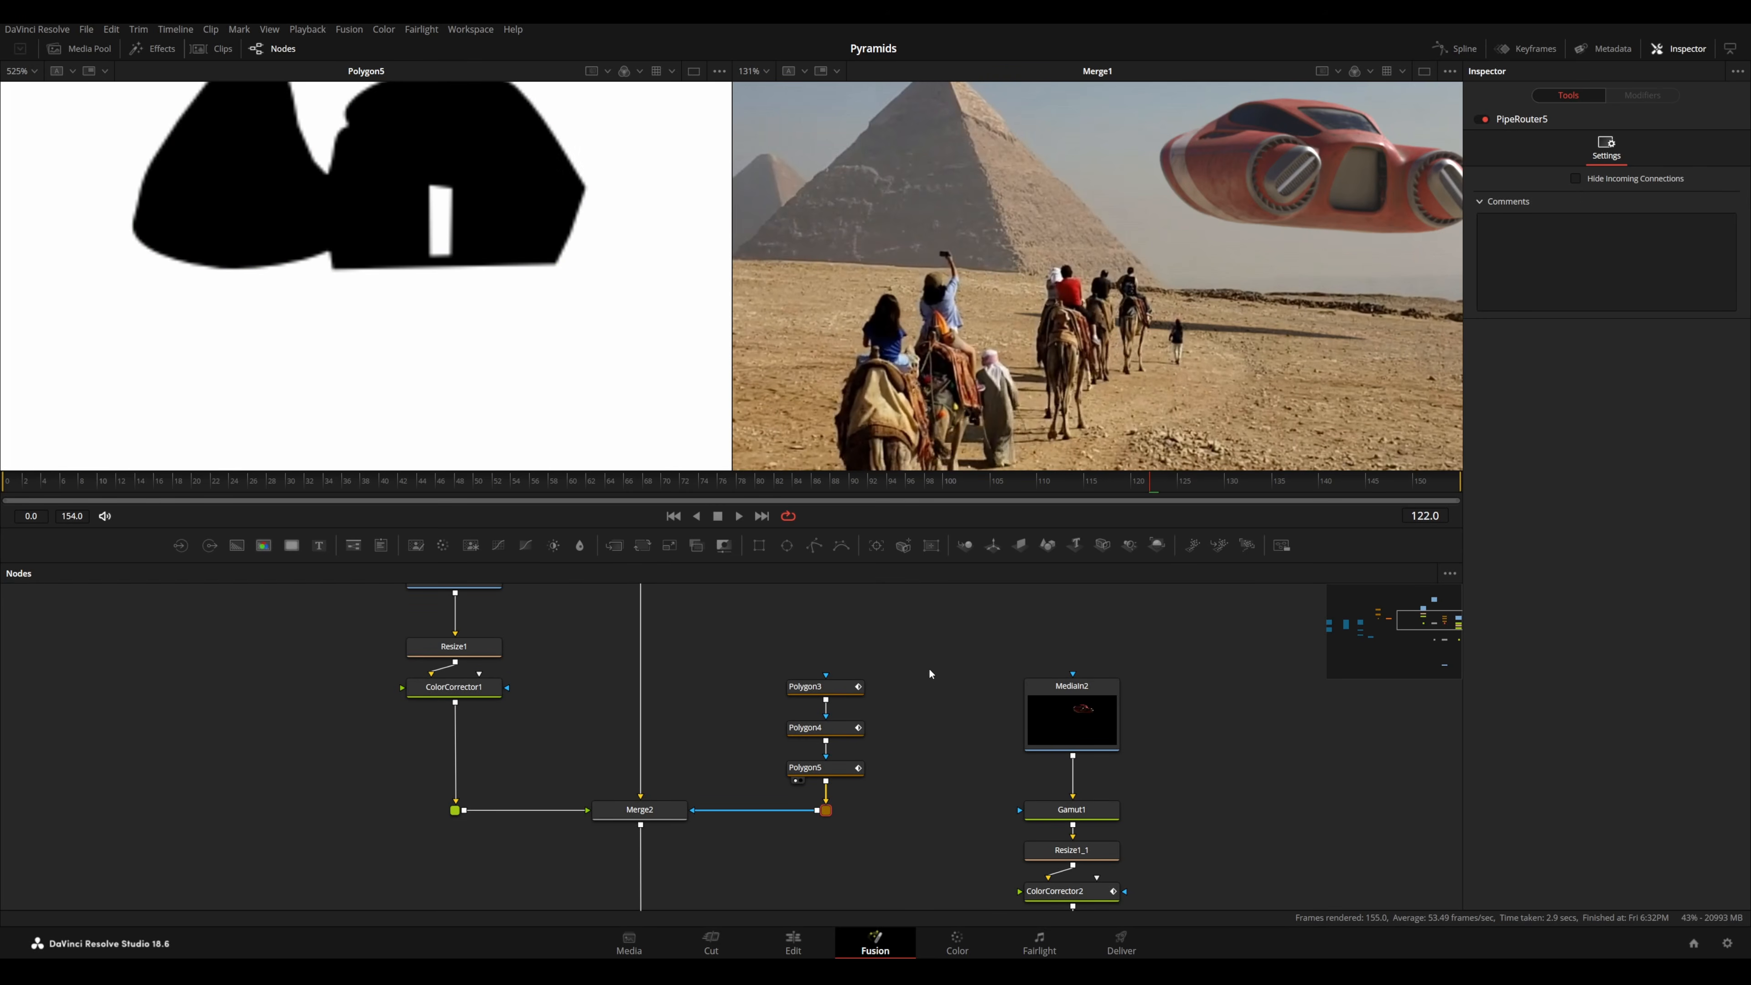
{"action": "scroll", "coordinate": [1103, 324], "scroll_direction": "up", "scroll_amount": 3}
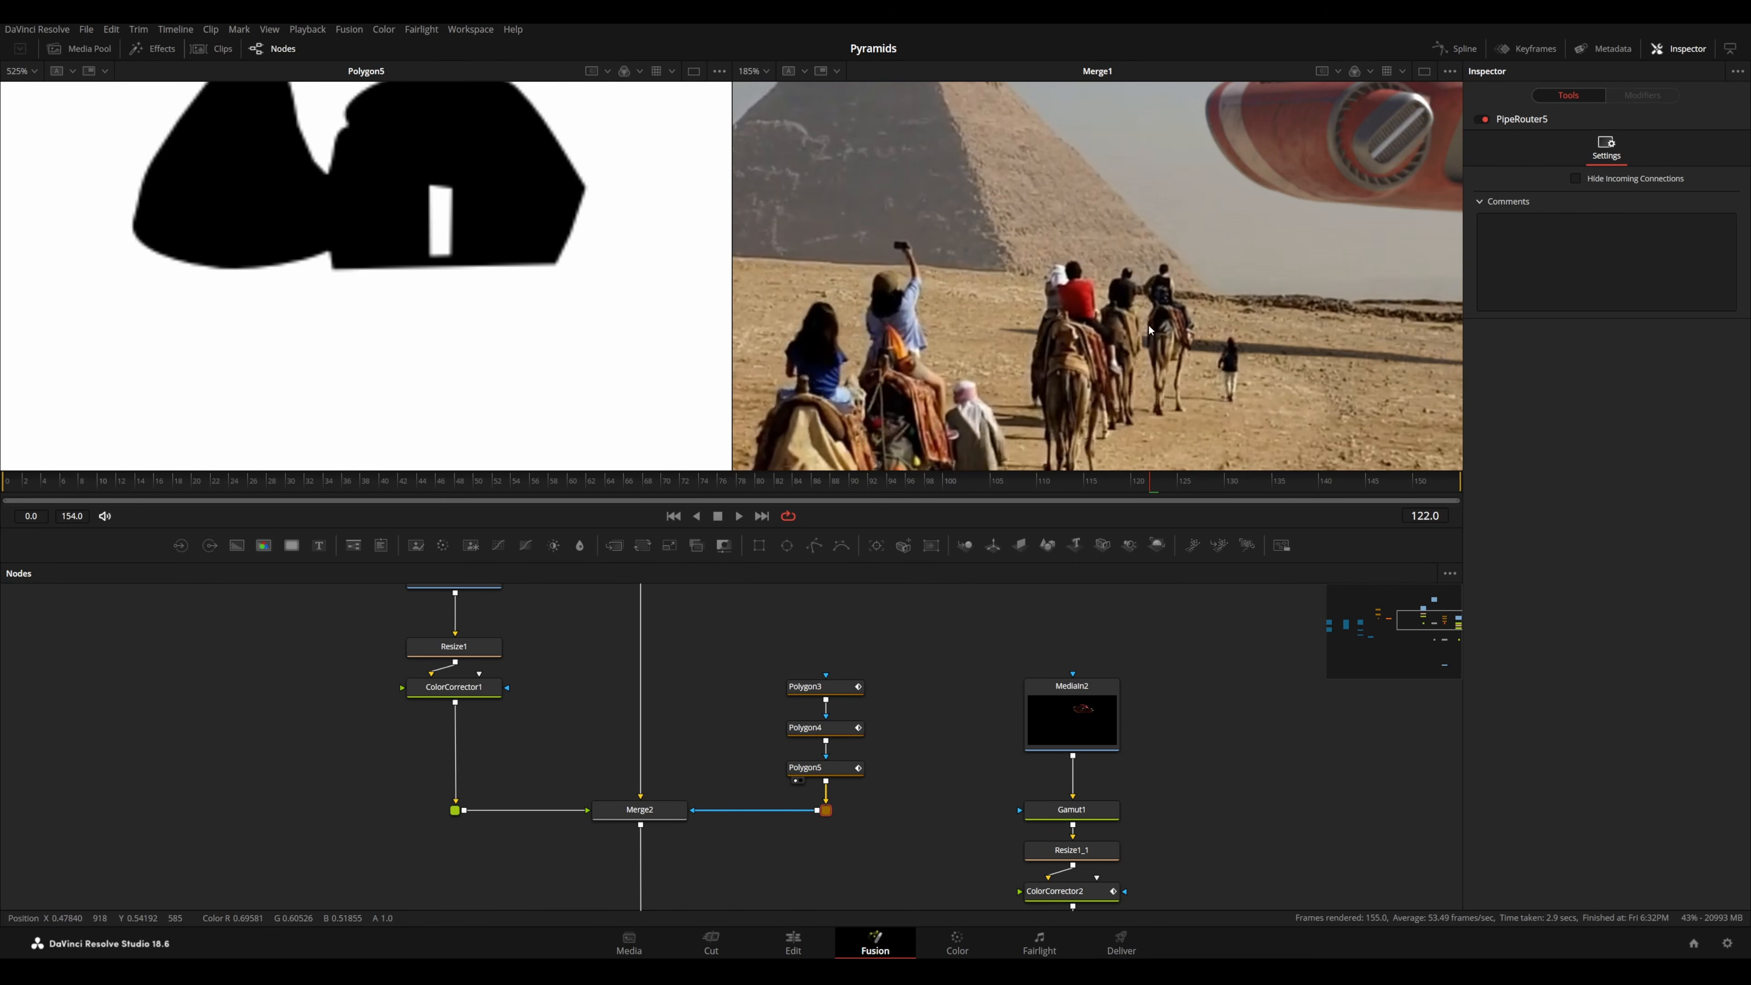
- Play back the whole composite in the viewer, and connect Merge1's output to MediaOut1
{"action": "scroll", "coordinate": [1149, 329], "scroll_direction": "down", "scroll_amount": 5}
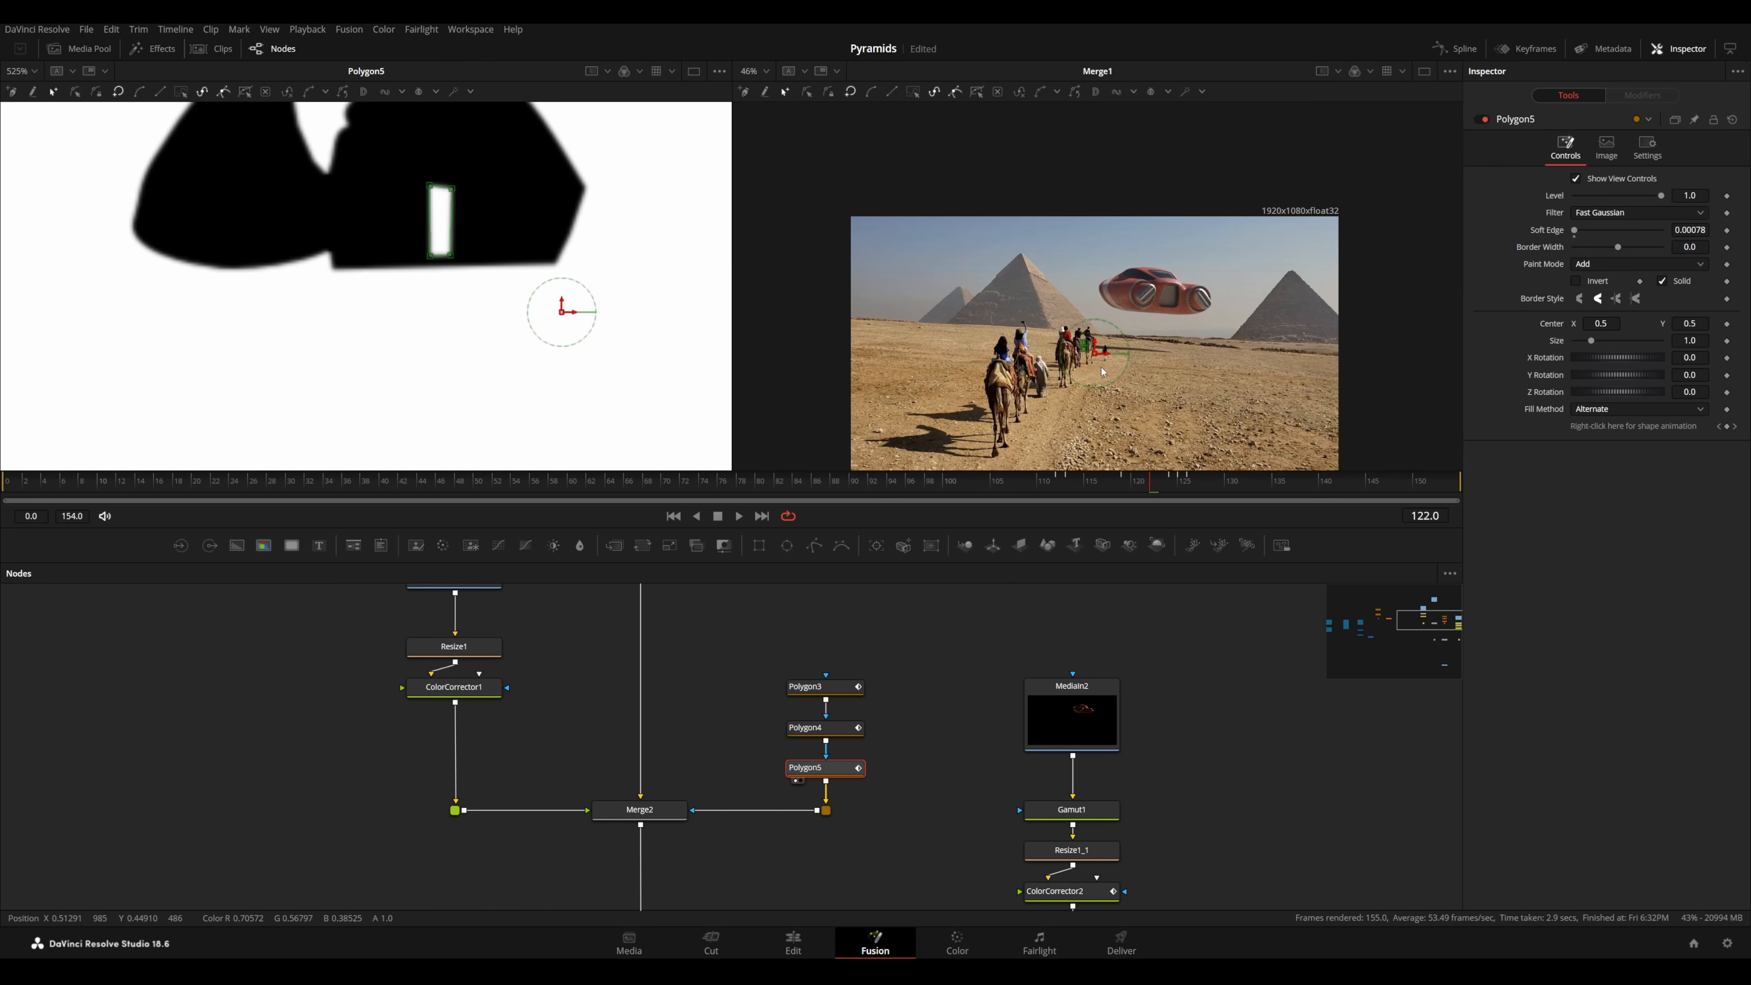
{"action": "left_click_drag", "start_coordinate": [1339, 253], "coordinate": [1345, 194]}
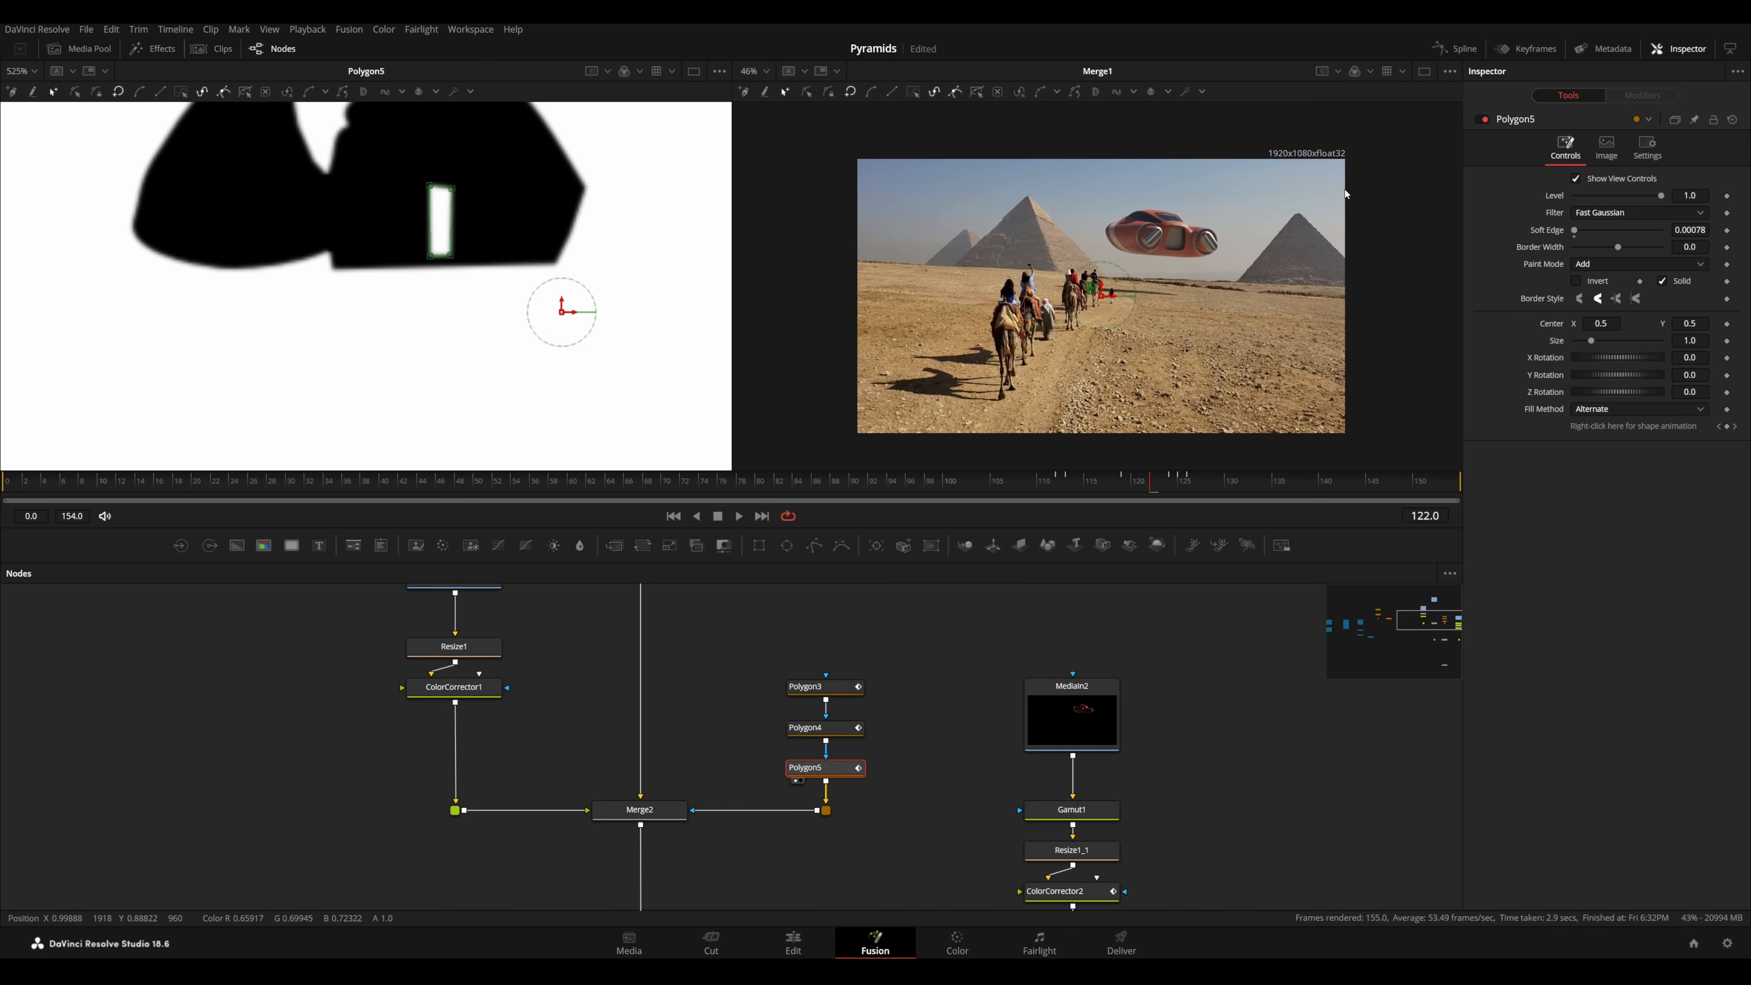
{"action": "key", "text": "j"}
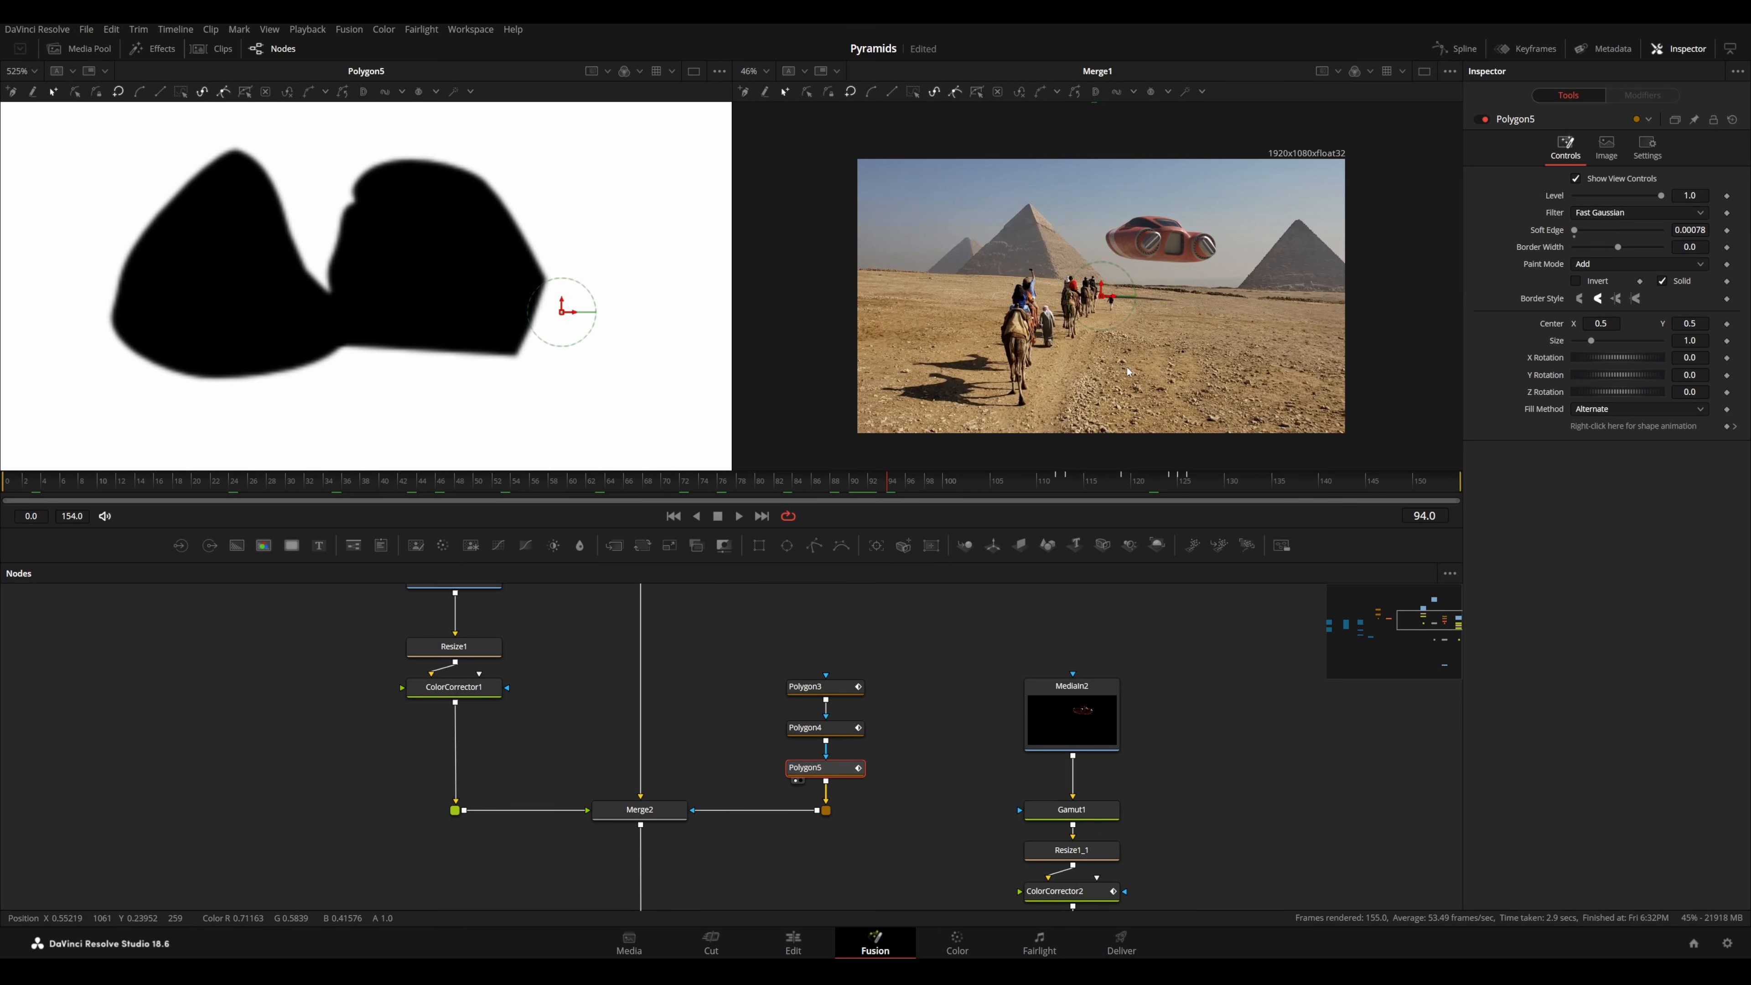
{"action": "scroll", "coordinate": [777, 762], "scroll_direction": "down", "scroll_amount": 5}
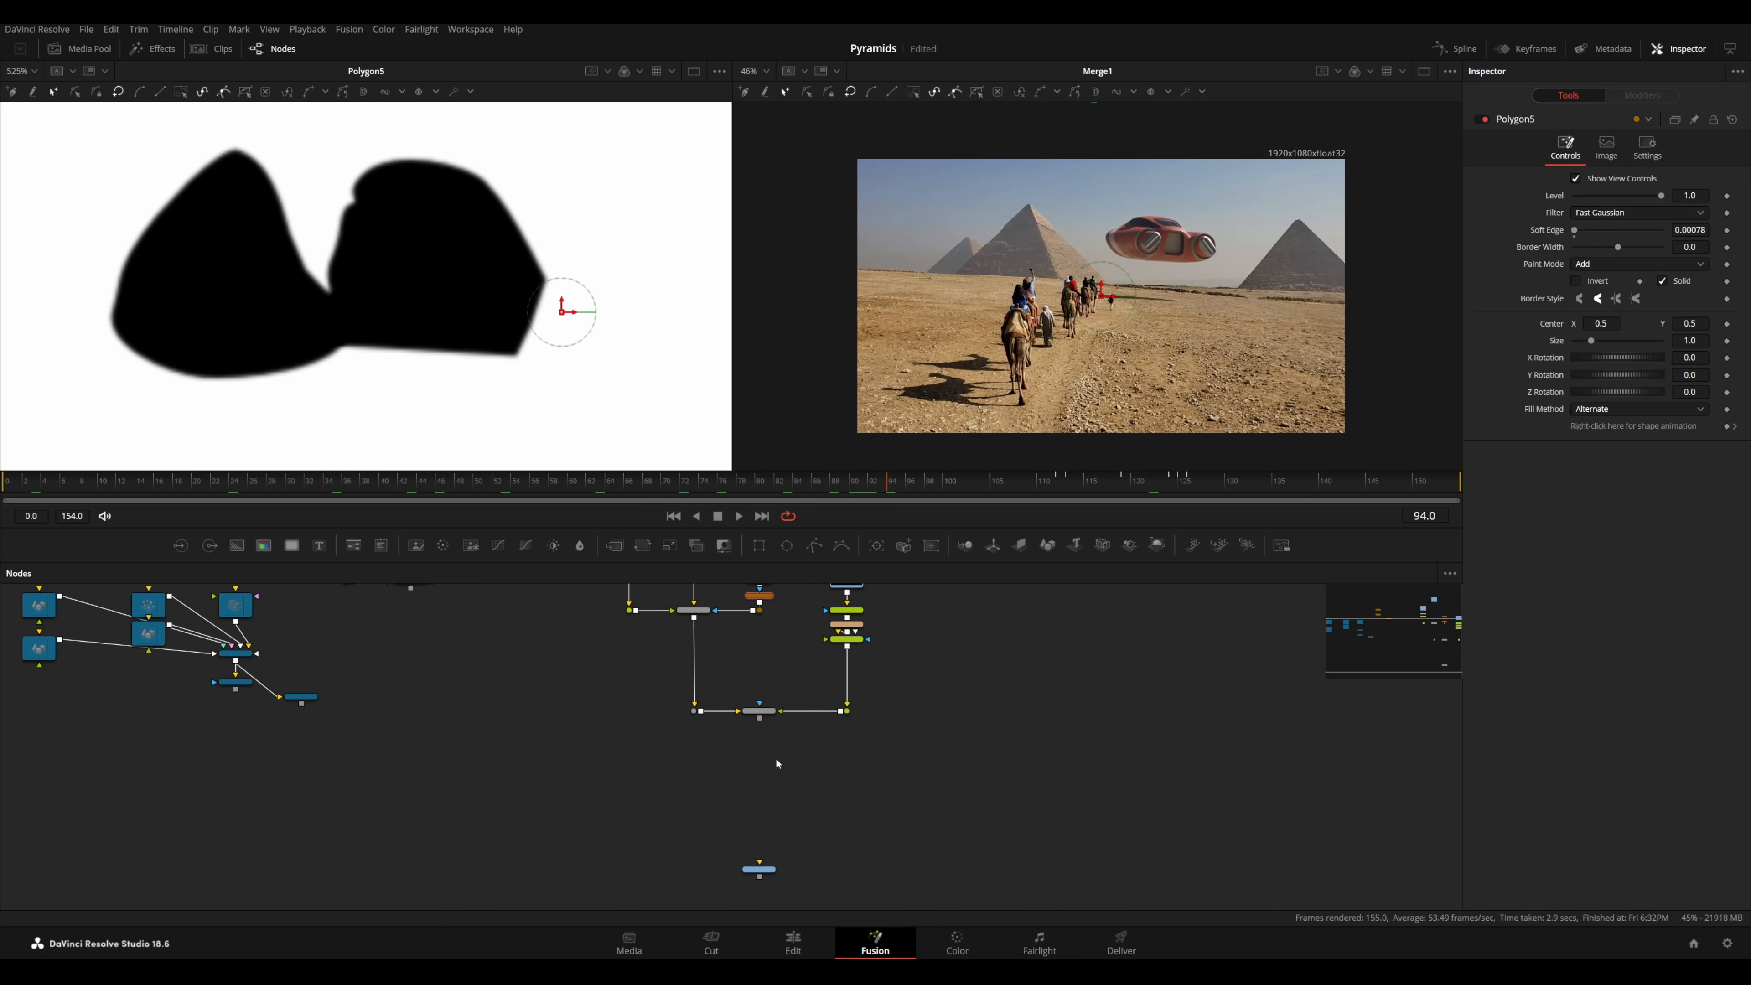
{"action": "left_click_drag", "start_coordinate": [759, 719], "coordinate": [759, 867]}
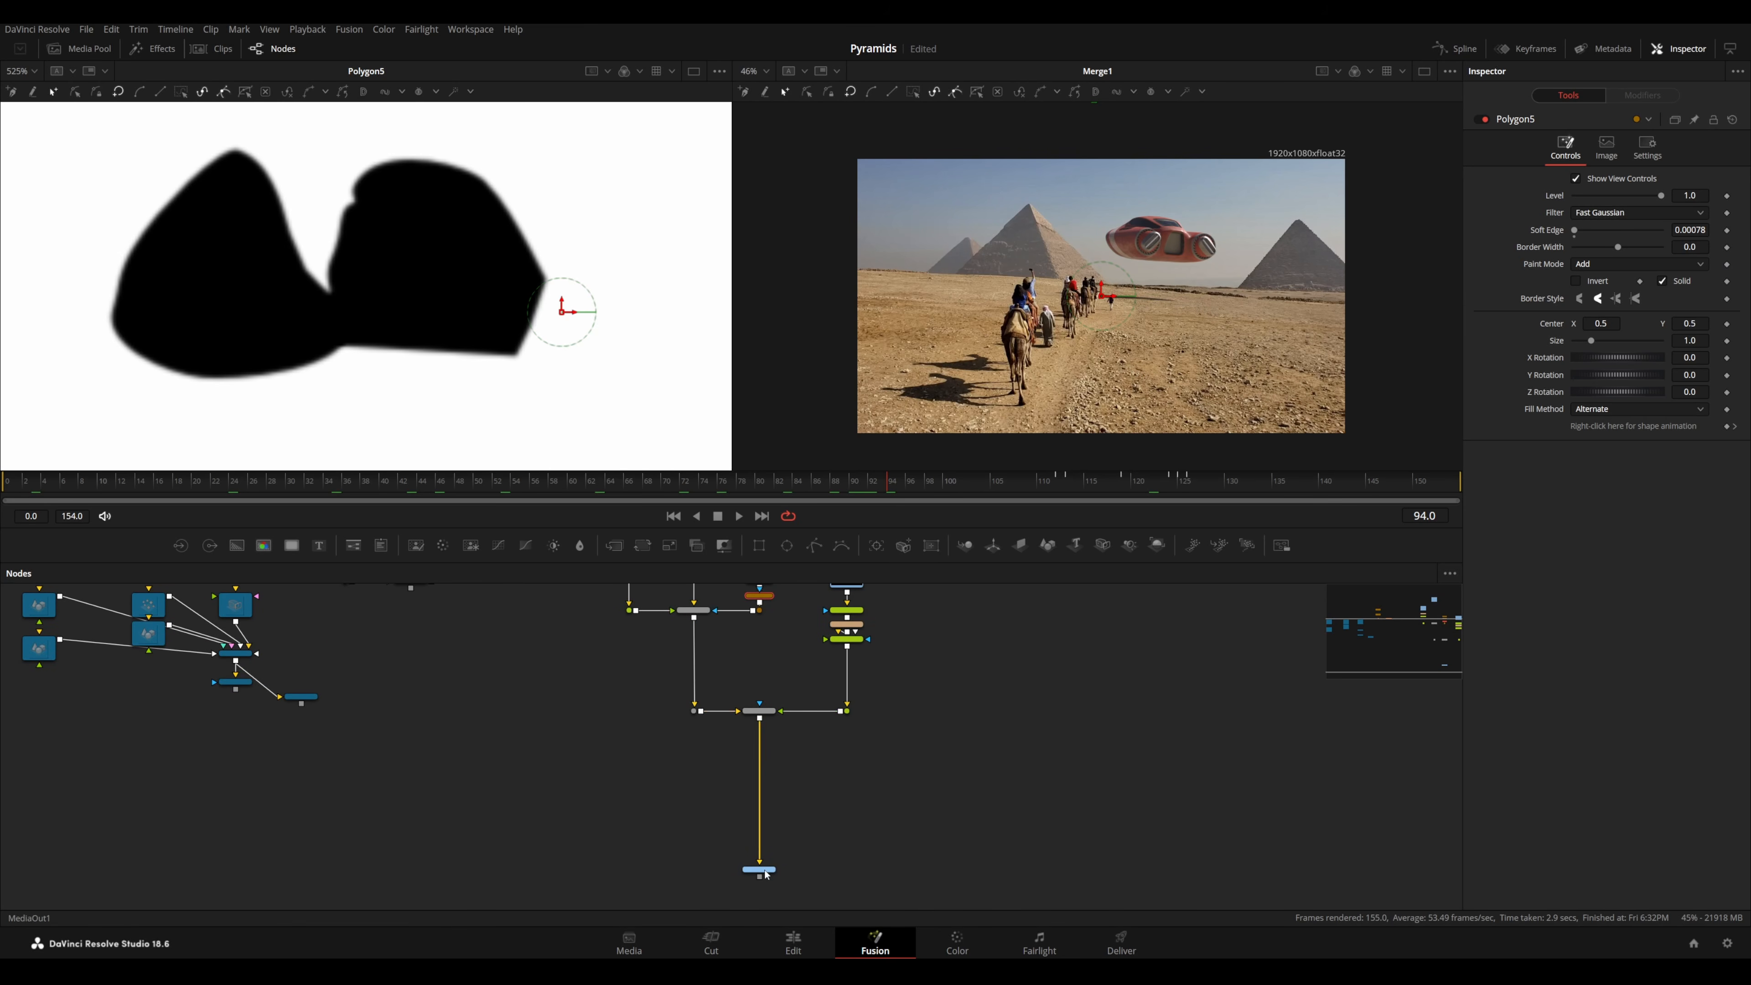
- Switch to the Edit page and enable render caching for the timeline
{"action": "left_click", "coordinate": [792, 941]}
{"action": "left_click_drag", "start_coordinate": [186, 539], "coordinate": [425, 562]}
{"action": "left_click", "coordinate": [307, 30]}
{"action": "mouse_move", "coordinate": [346, 99]}
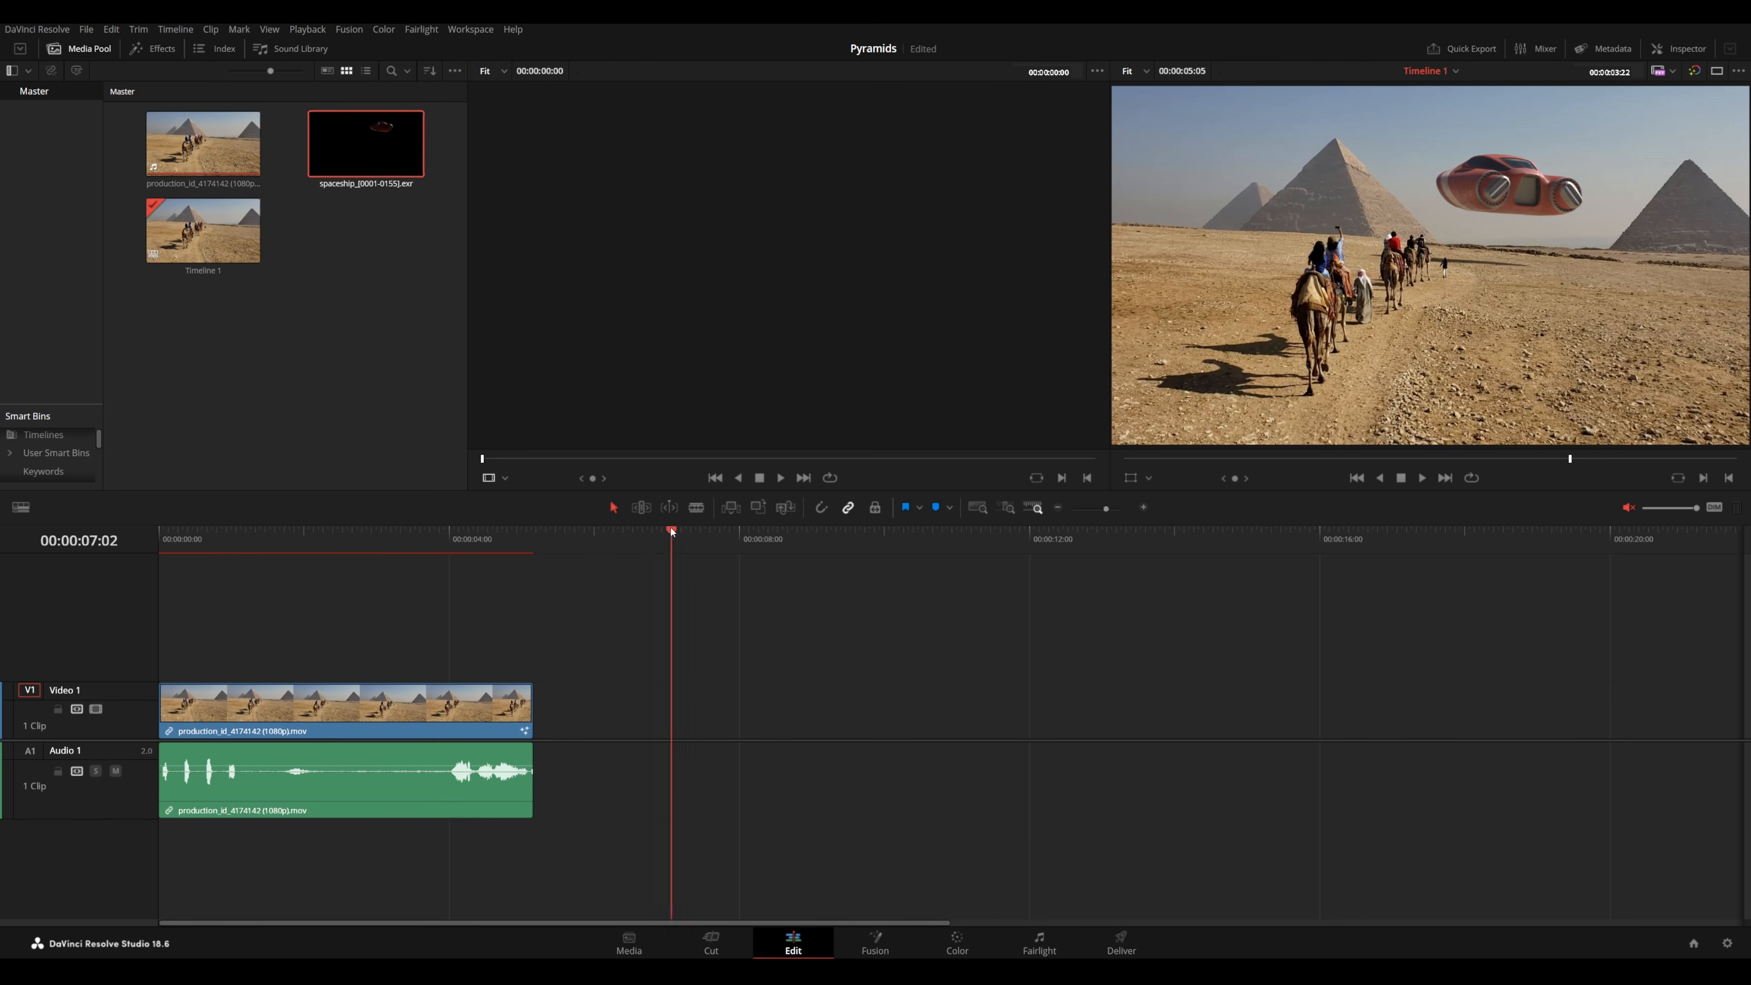
- Play the timeline from its start to review the spaceship composite
{"action": "left_click", "coordinate": [399, 541]}
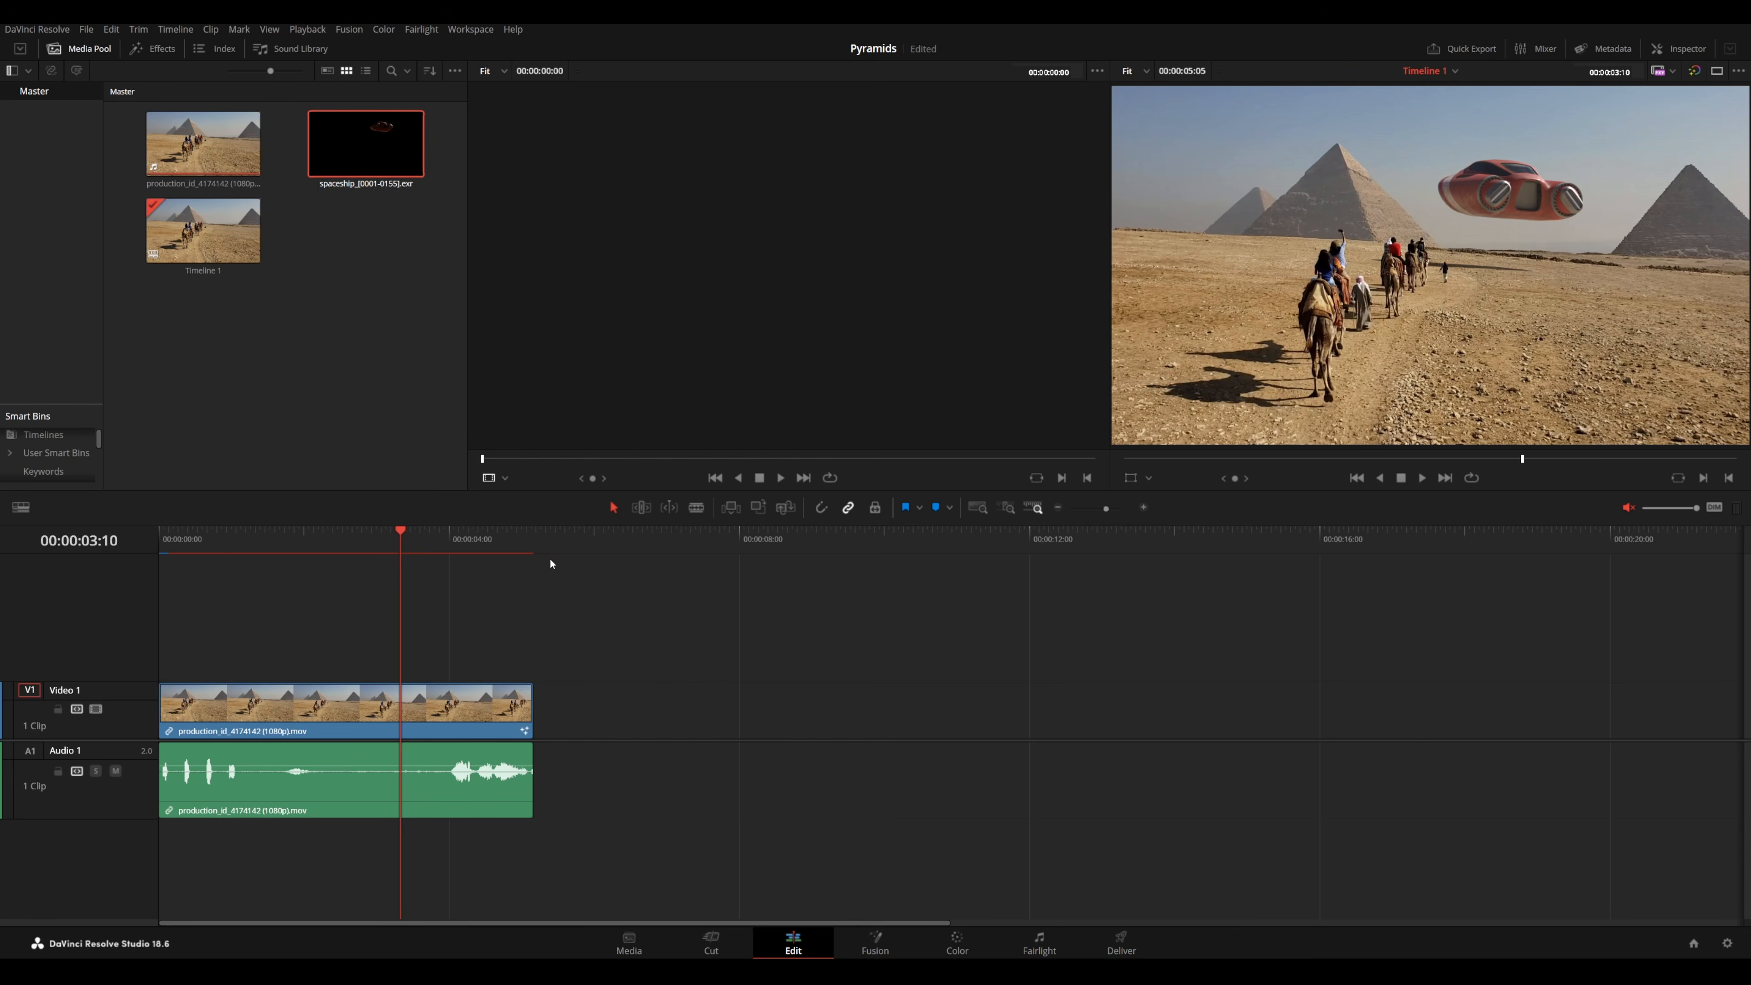
{"action": "key", "text": "Home"}
{"action": "key", "text": "space"}
{"action": "scroll", "coordinate": [1450, 282], "scroll_direction": "down", "scroll_amount": 3}
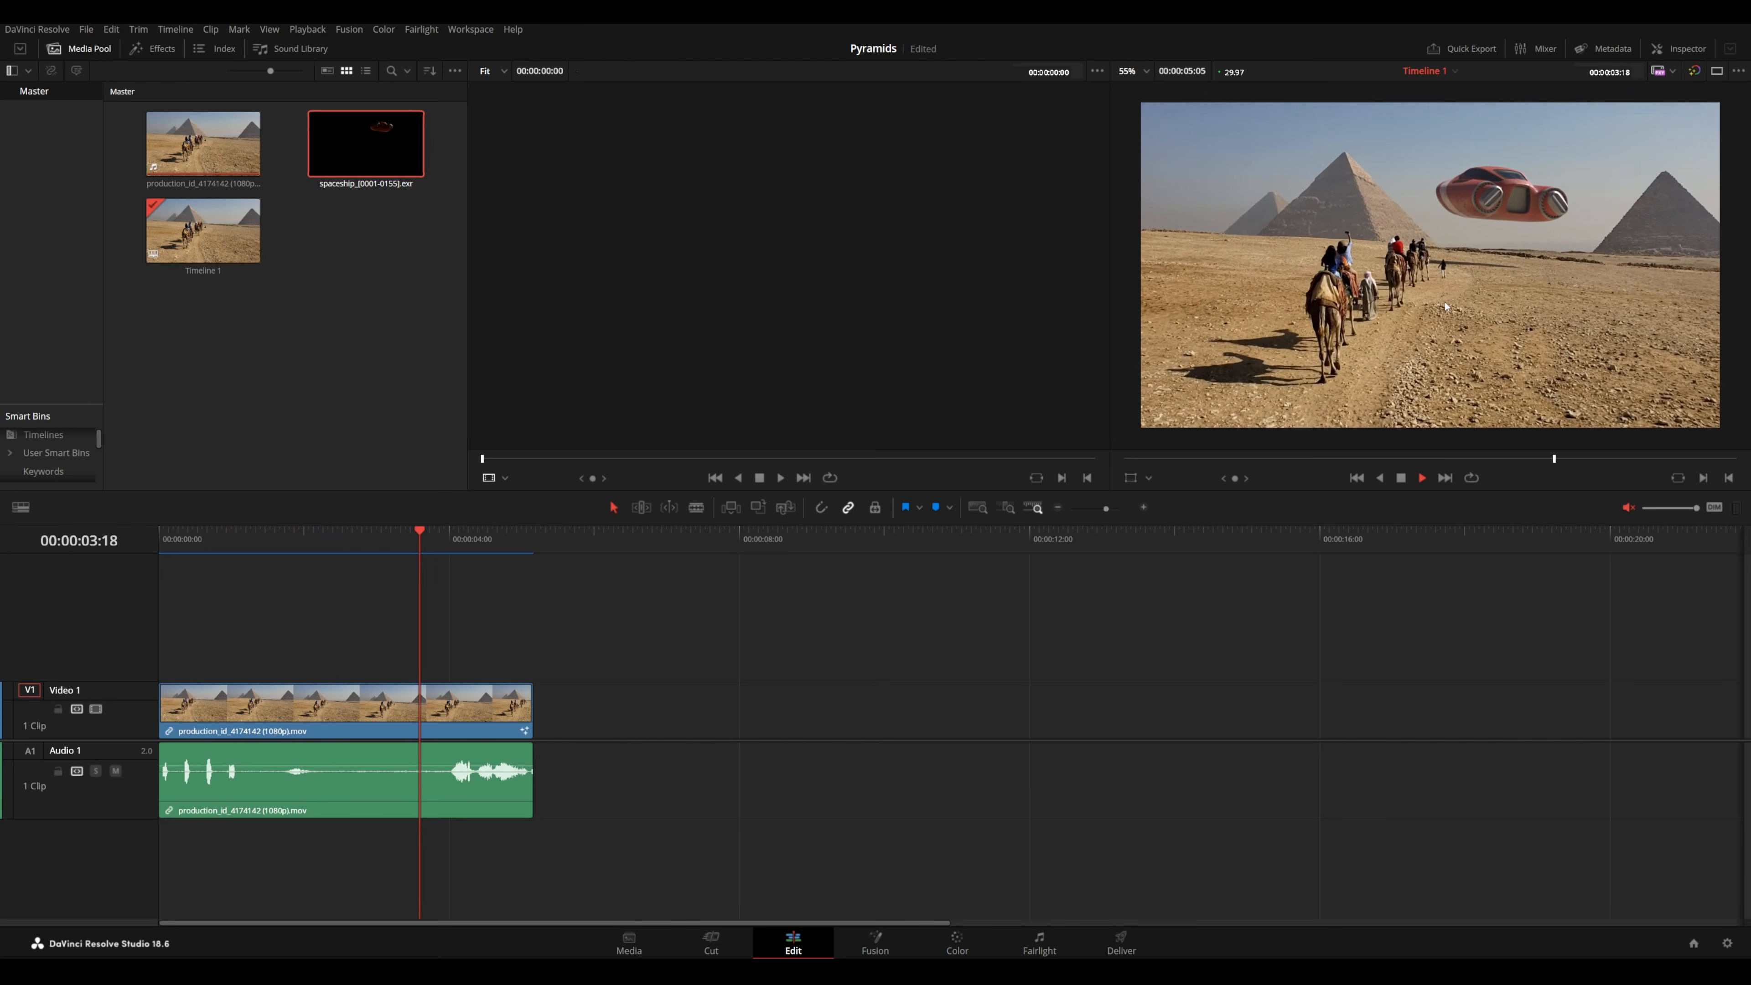
{"action": "key", "text": "space"}
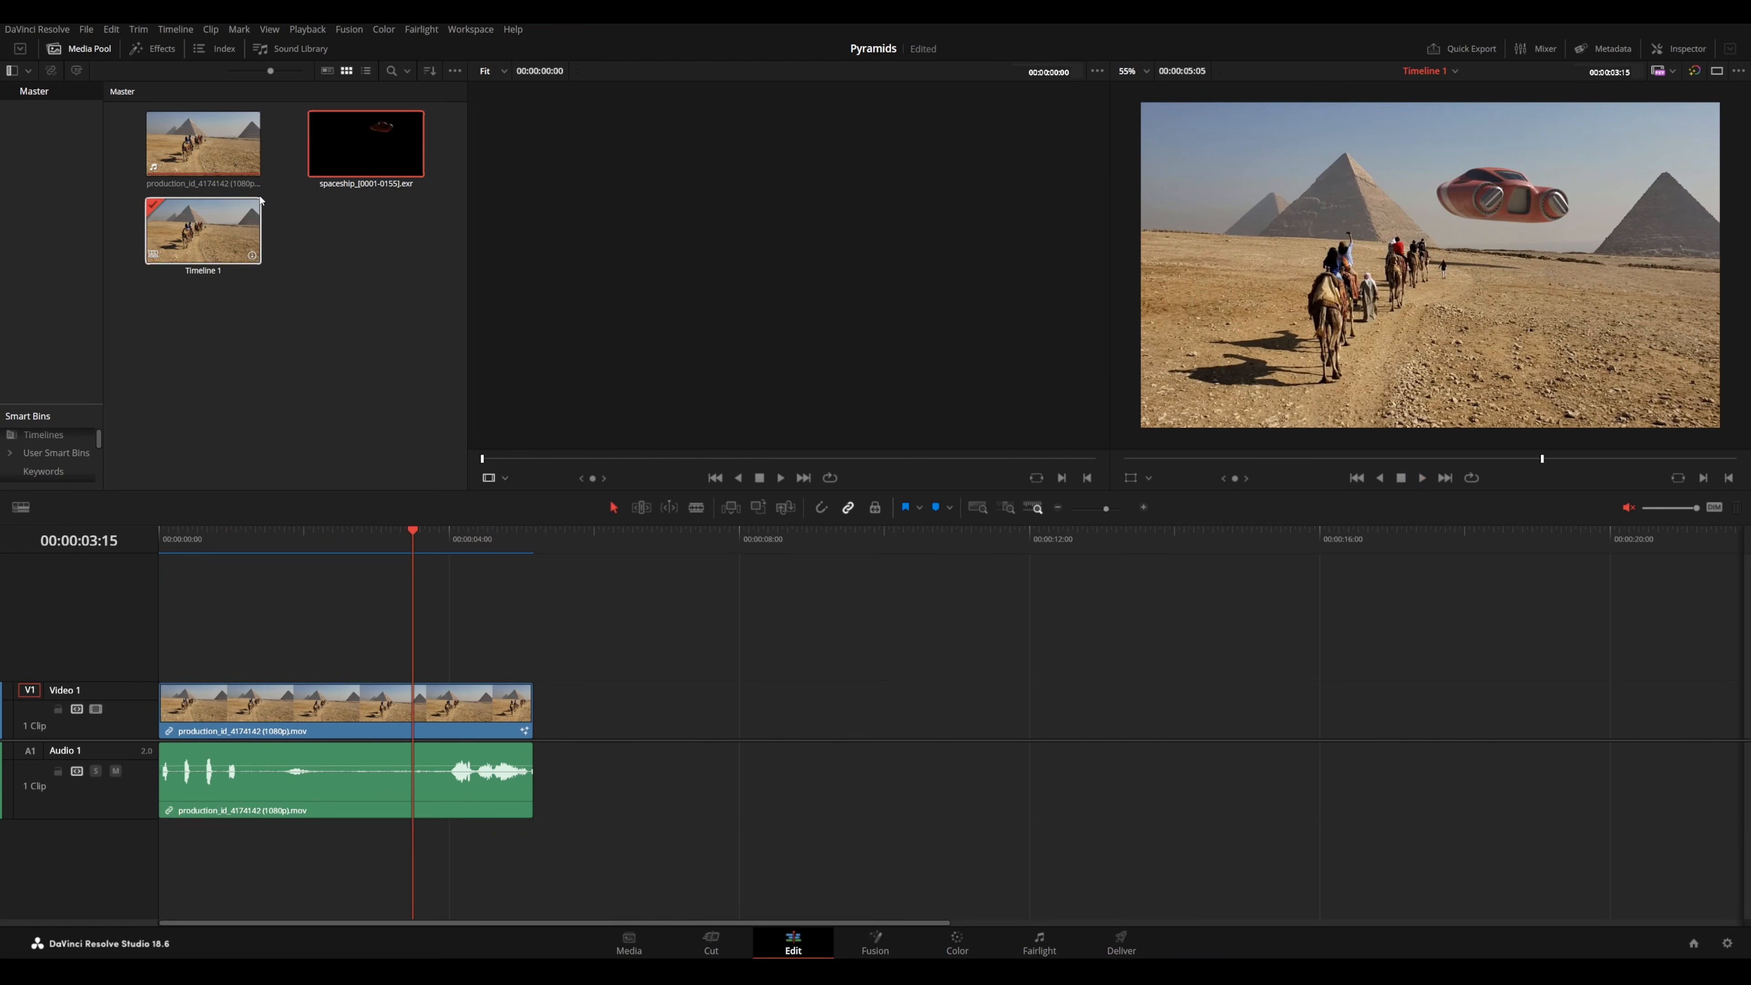
- Search the effects for "adj", favourite Adjustment Clip, and place one on Video 2 from about 00:00:04:03 to the end of the footage
{"action": "left_click", "coordinate": [153, 49]}
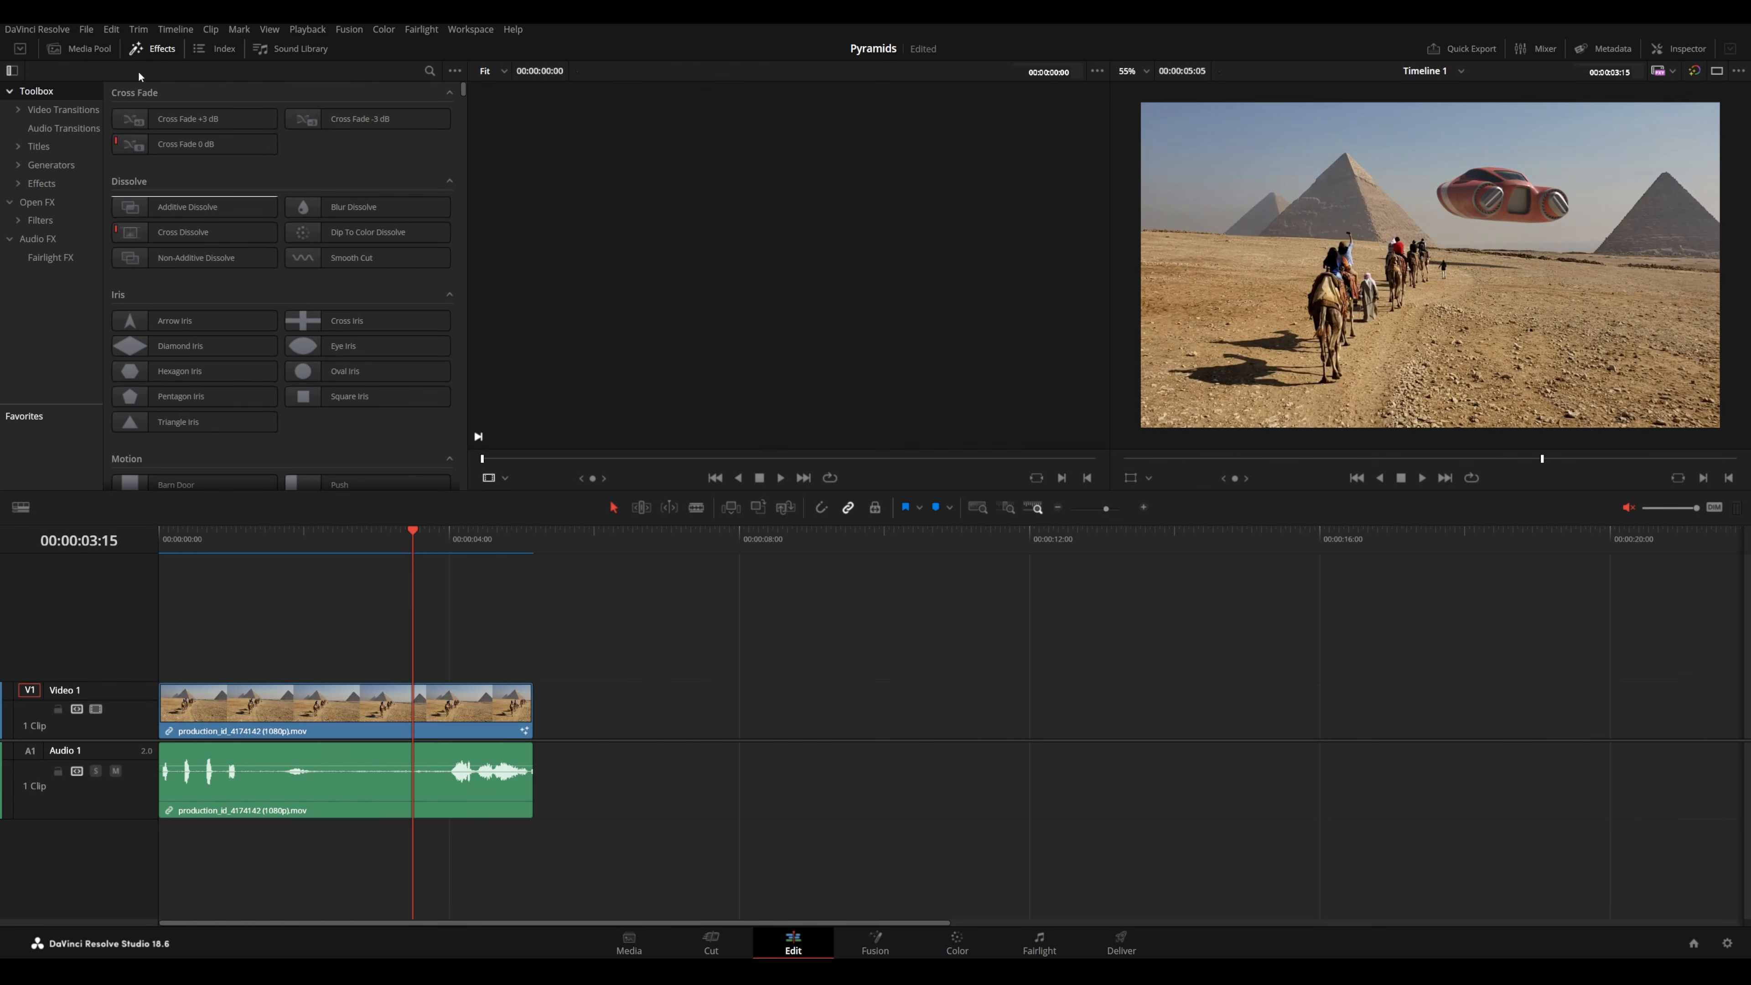
{"action": "left_click", "coordinate": [430, 70]}
{"action": "type", "text": "adj"}
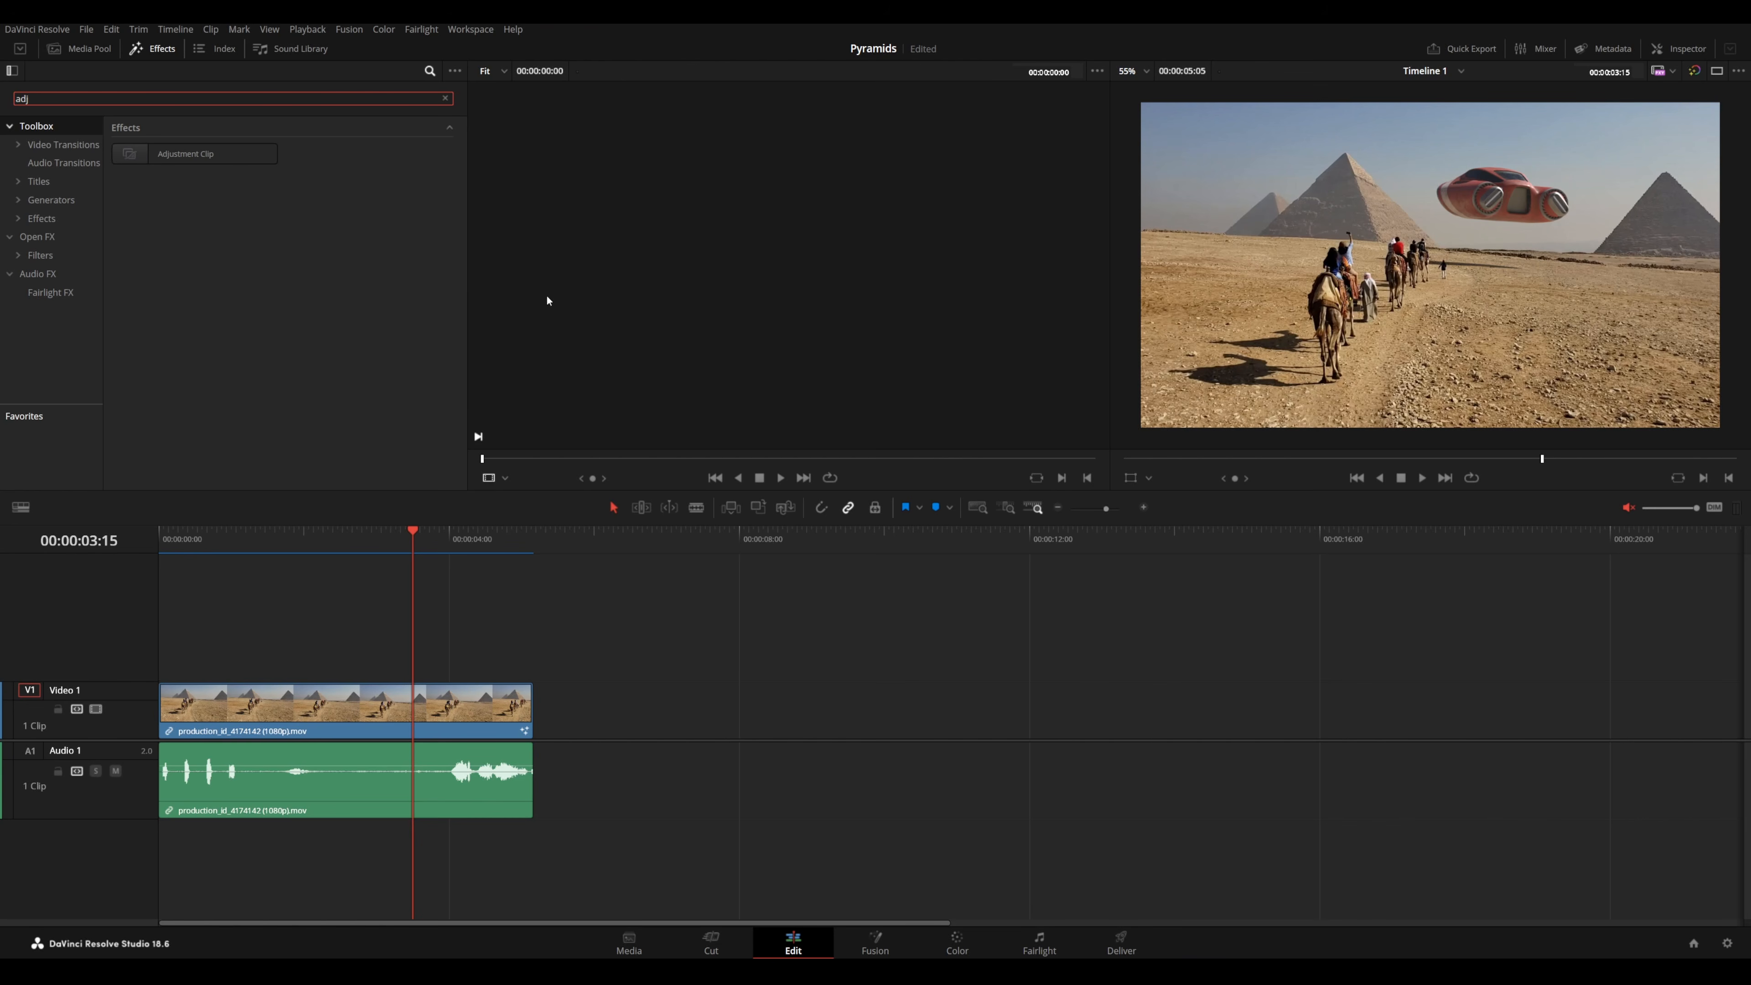
{"action": "left_click", "coordinate": [271, 153]}
{"action": "left_click_drag", "start_coordinate": [42, 437], "coordinate": [490, 616]}
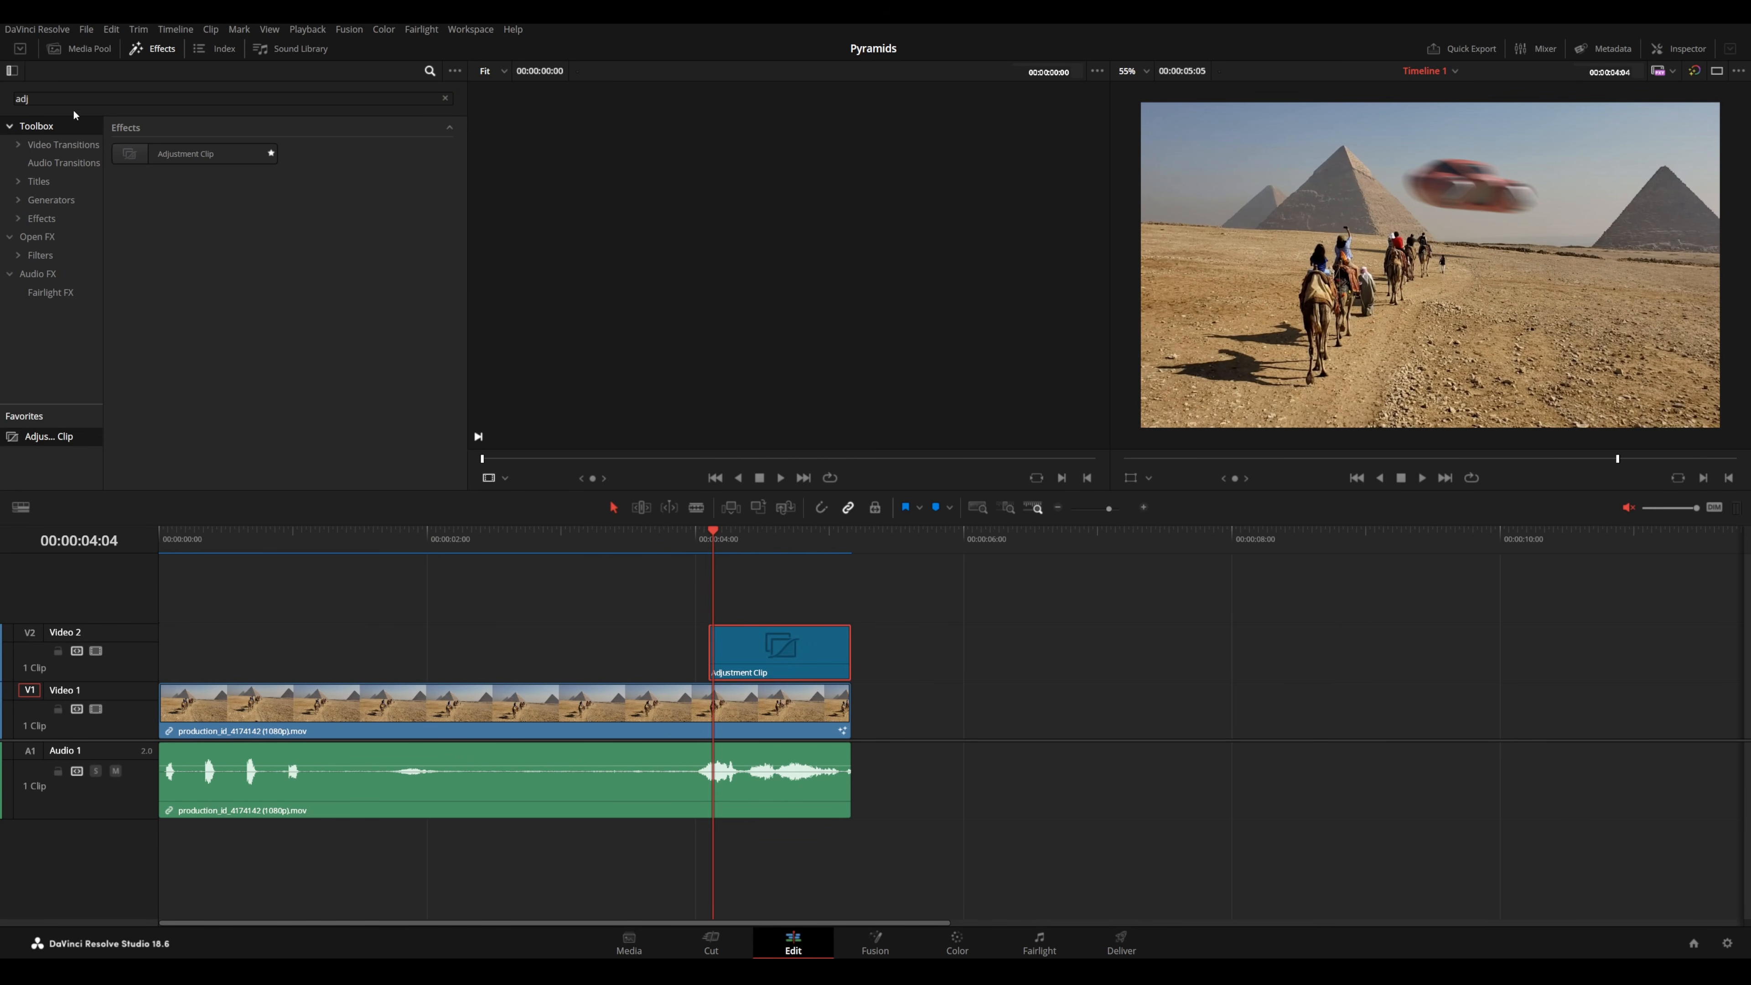
- Search the effects for "shake" and apply the Open FX Camera Shake to the adjustment clip
{"action": "left_click", "coordinate": [69, 101]}
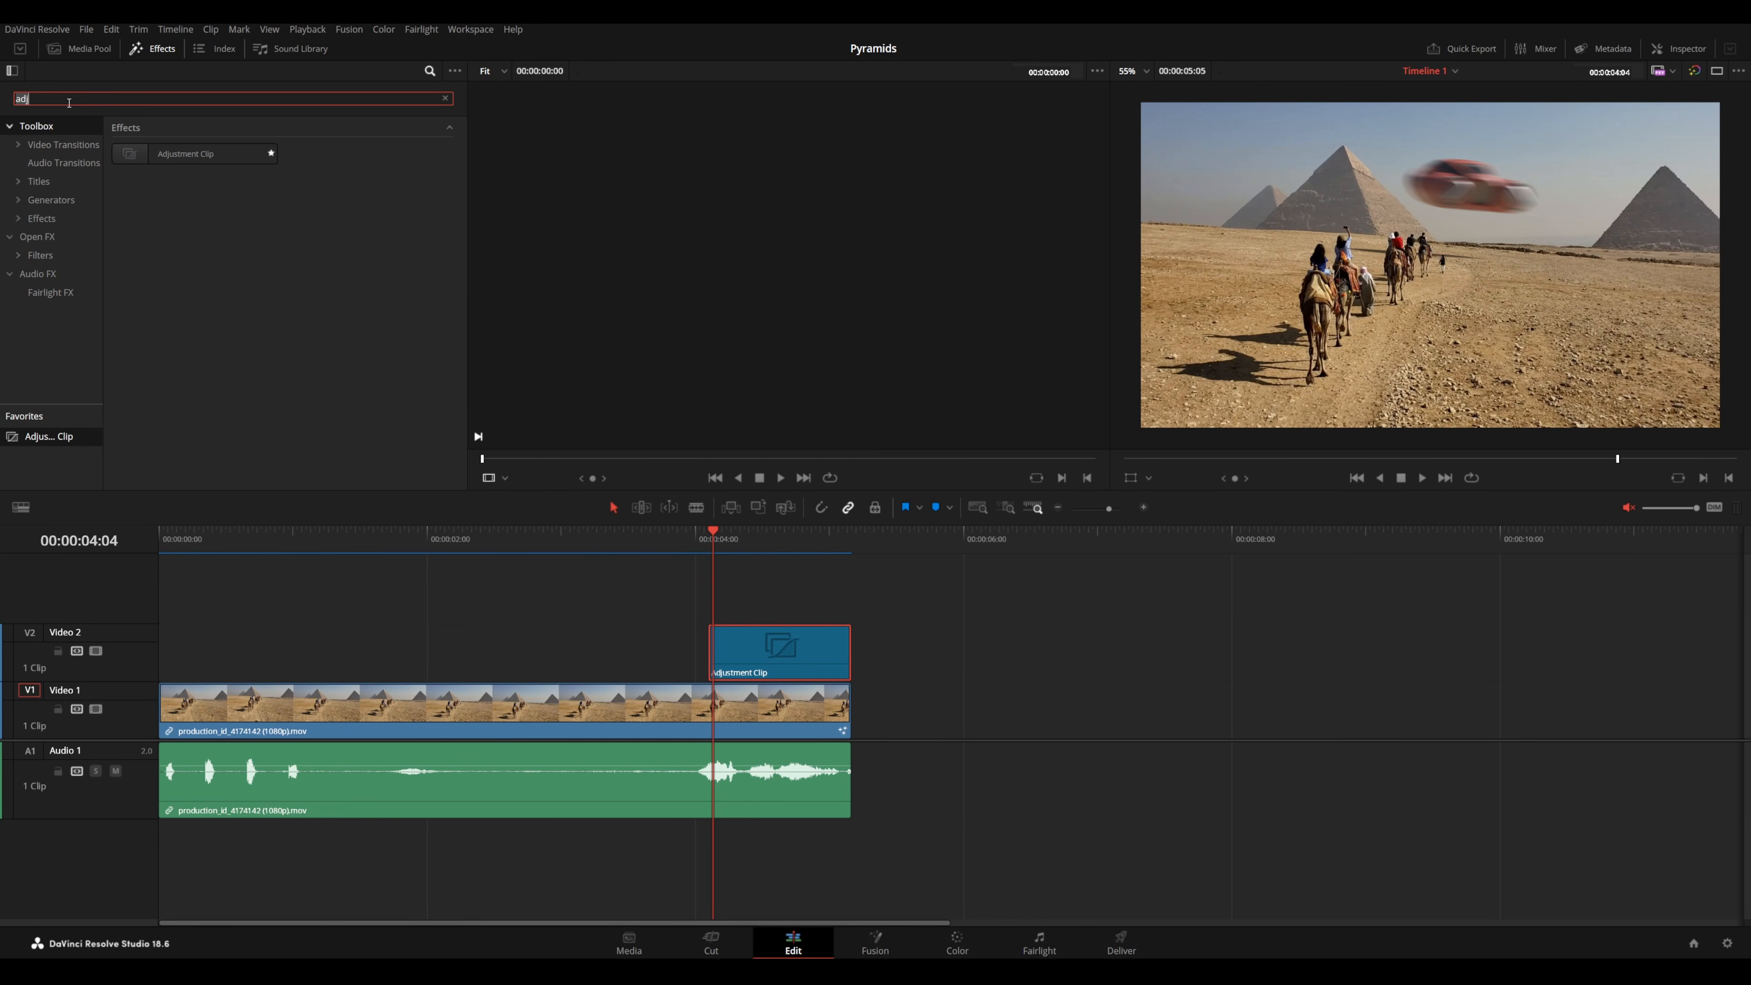
{"action": "type", "text": "shake"}
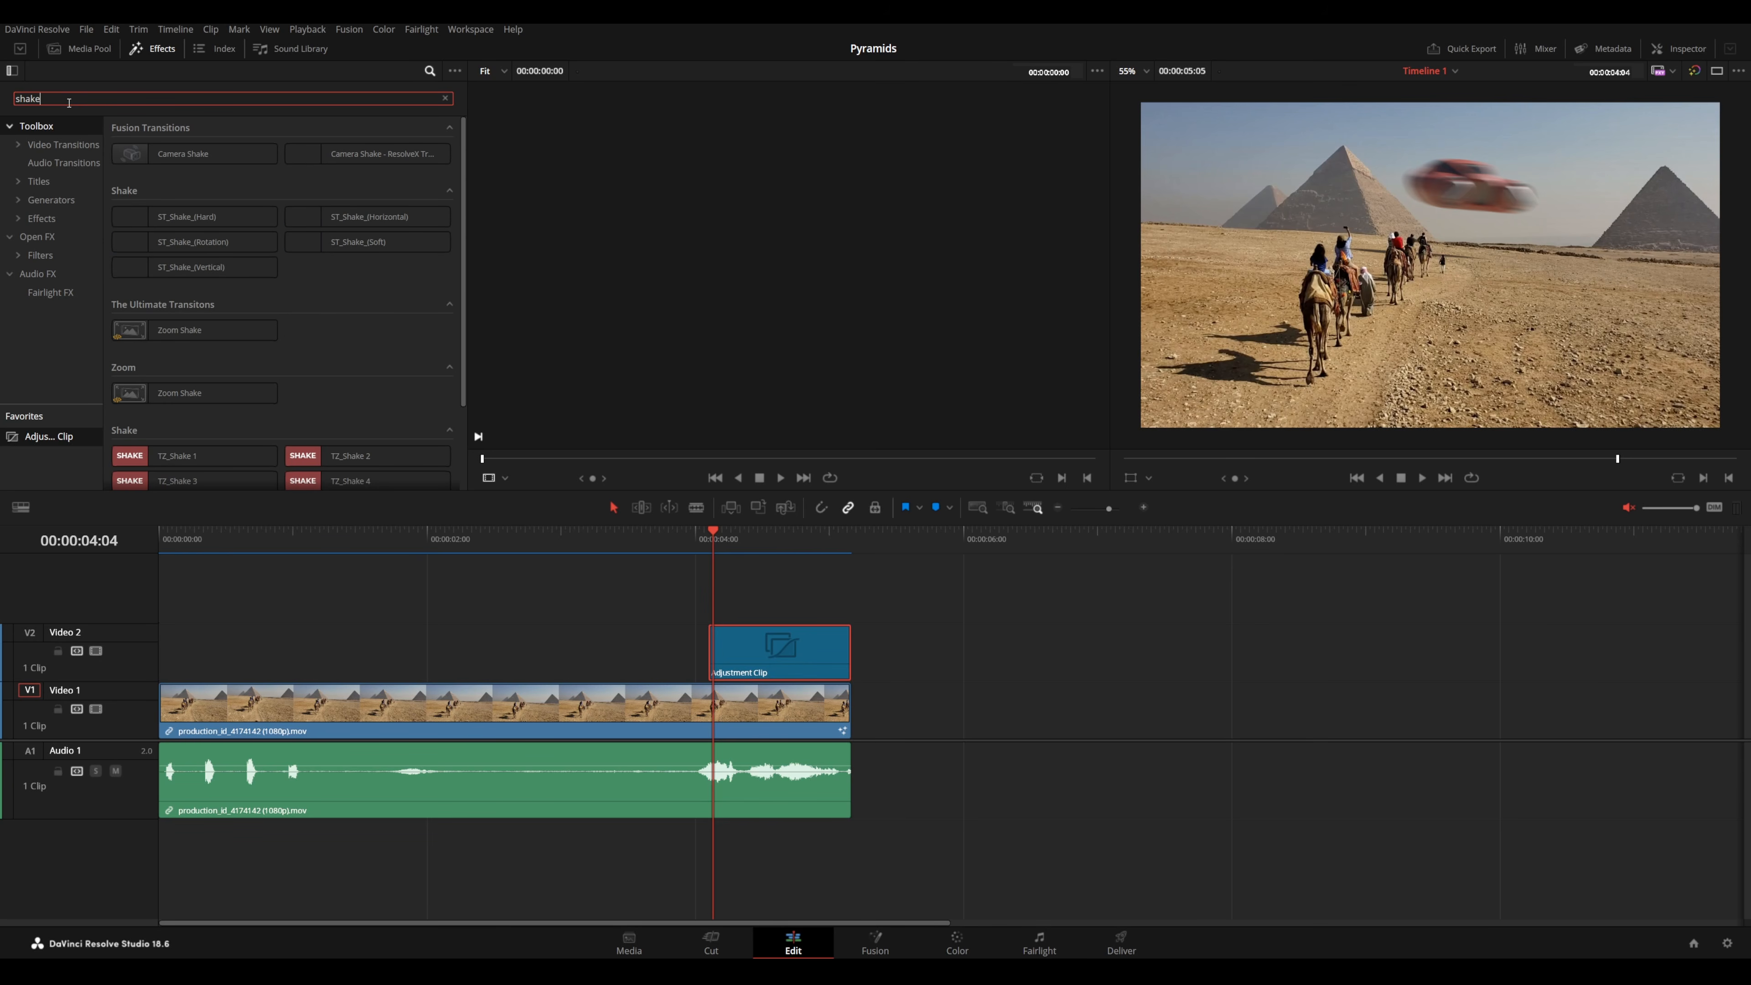
{"action": "left_click", "coordinate": [65, 222]}
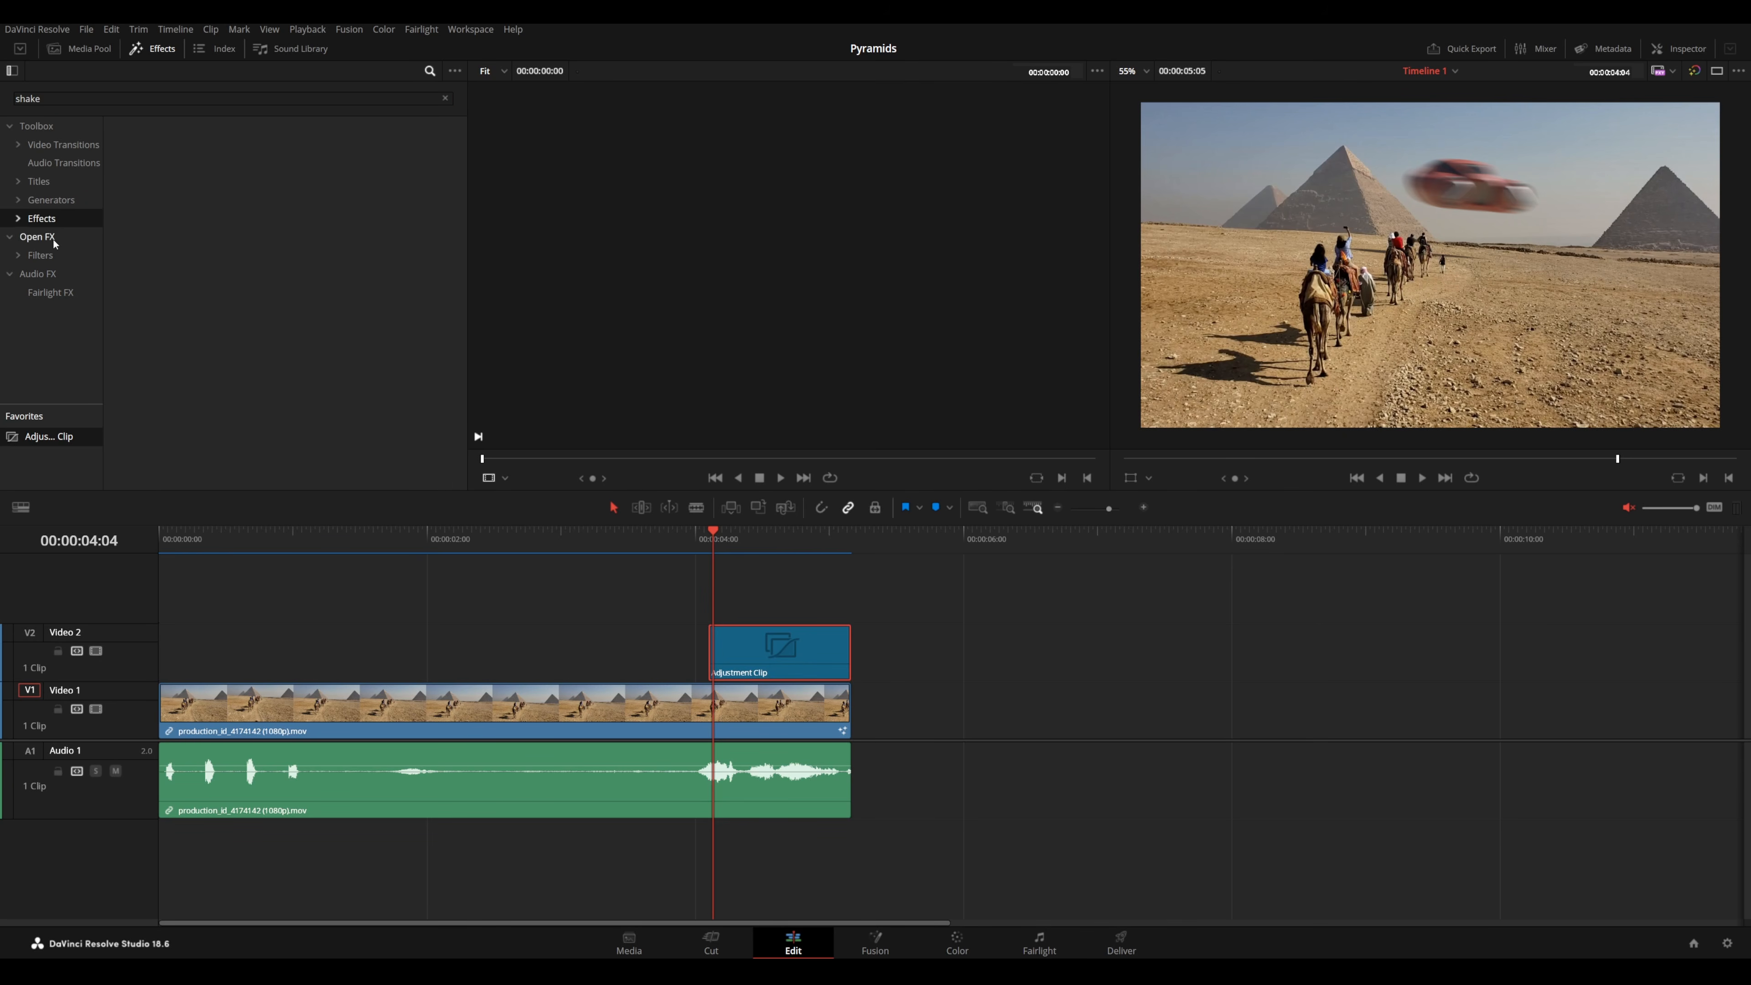
{"action": "left_click", "coordinate": [56, 239]}
{"action": "left_click_drag", "start_coordinate": [182, 152], "coordinate": [793, 656]}
- Set Camera Shake's Motion Scale to 1.767, Speed Scale to 1.783, Motion Blur to 0.666 and PTR Speed to 0.512
{"action": "left_click", "coordinate": [1658, 50]}
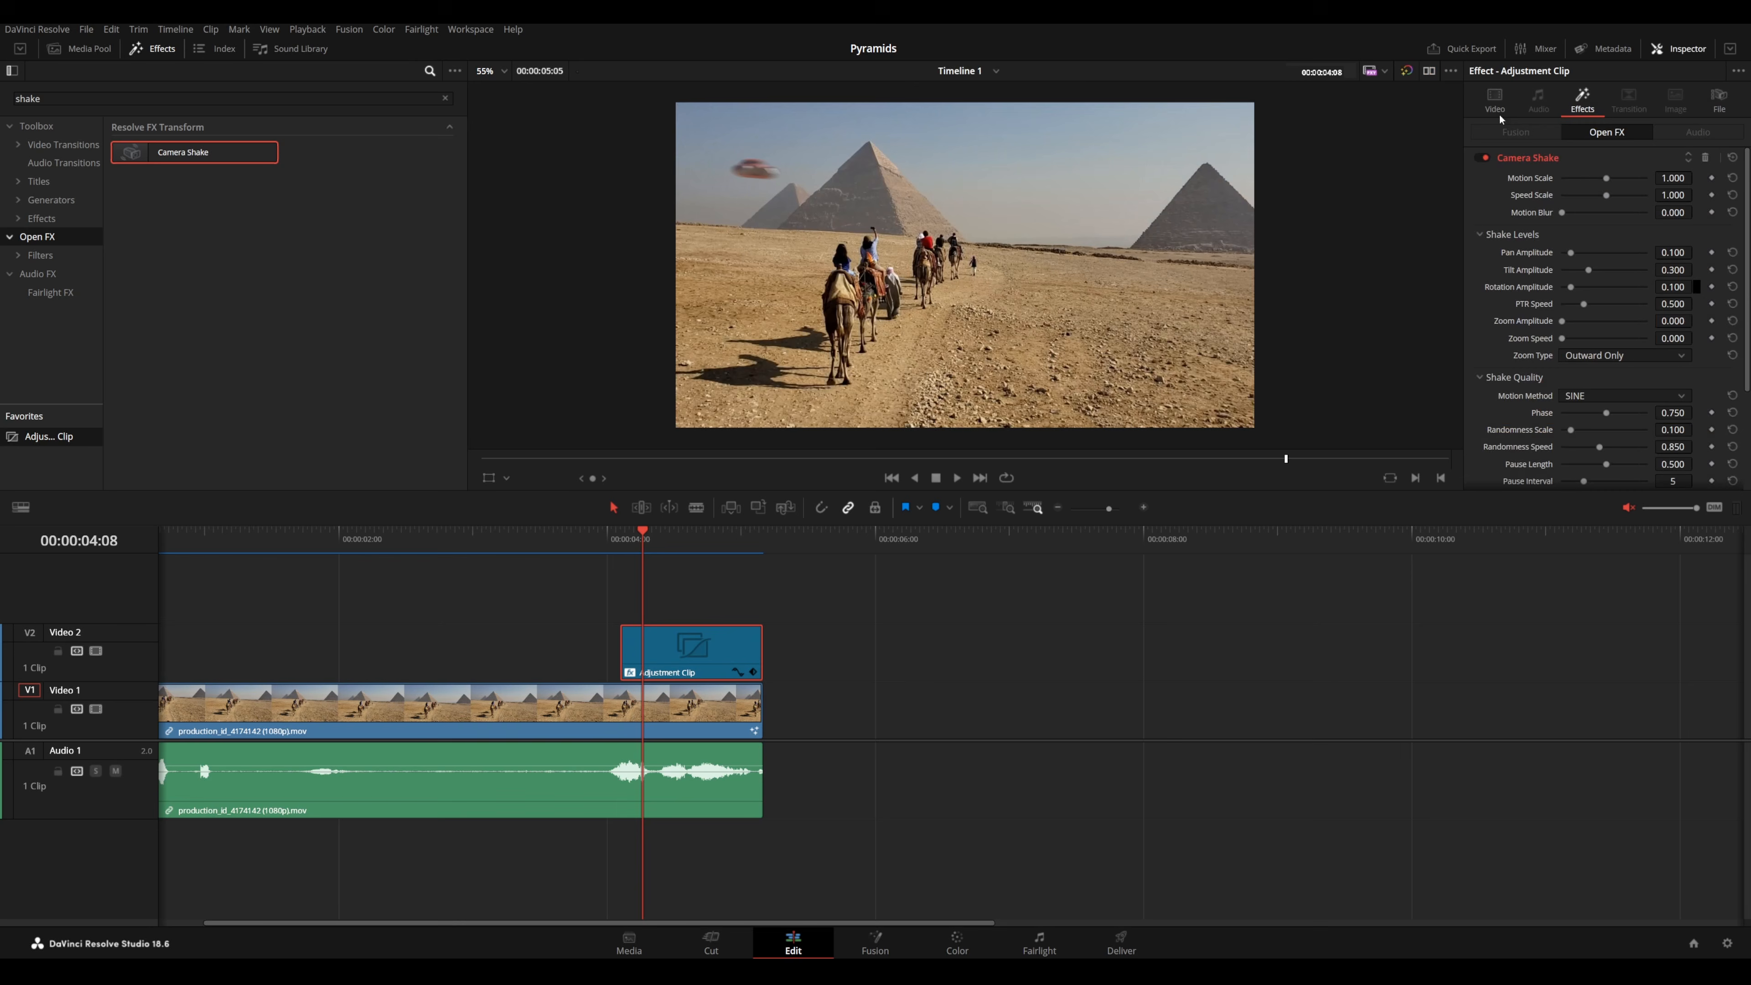
{"action": "left_click_drag", "start_coordinate": [1563, 214], "coordinate": [1641, 195]}
{"action": "left_click_drag", "start_coordinate": [1583, 304], "coordinate": [1584, 304]}
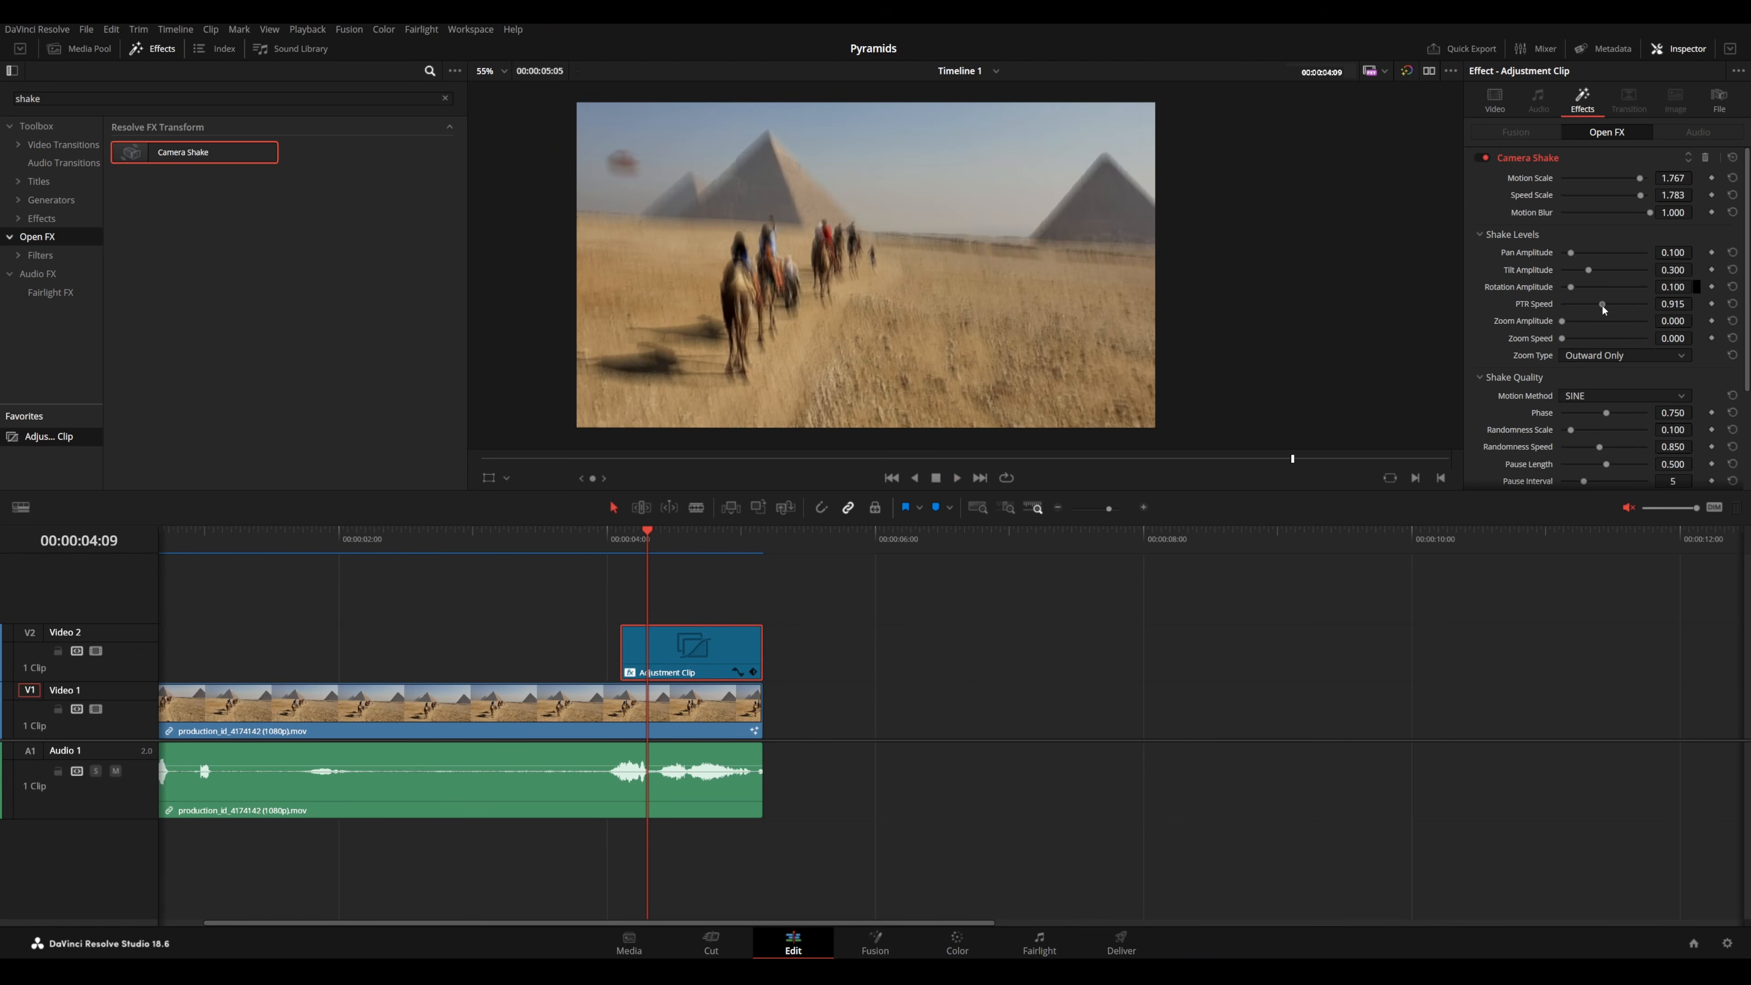
{"action": "left_click_drag", "start_coordinate": [1649, 212], "coordinate": [1620, 213]}
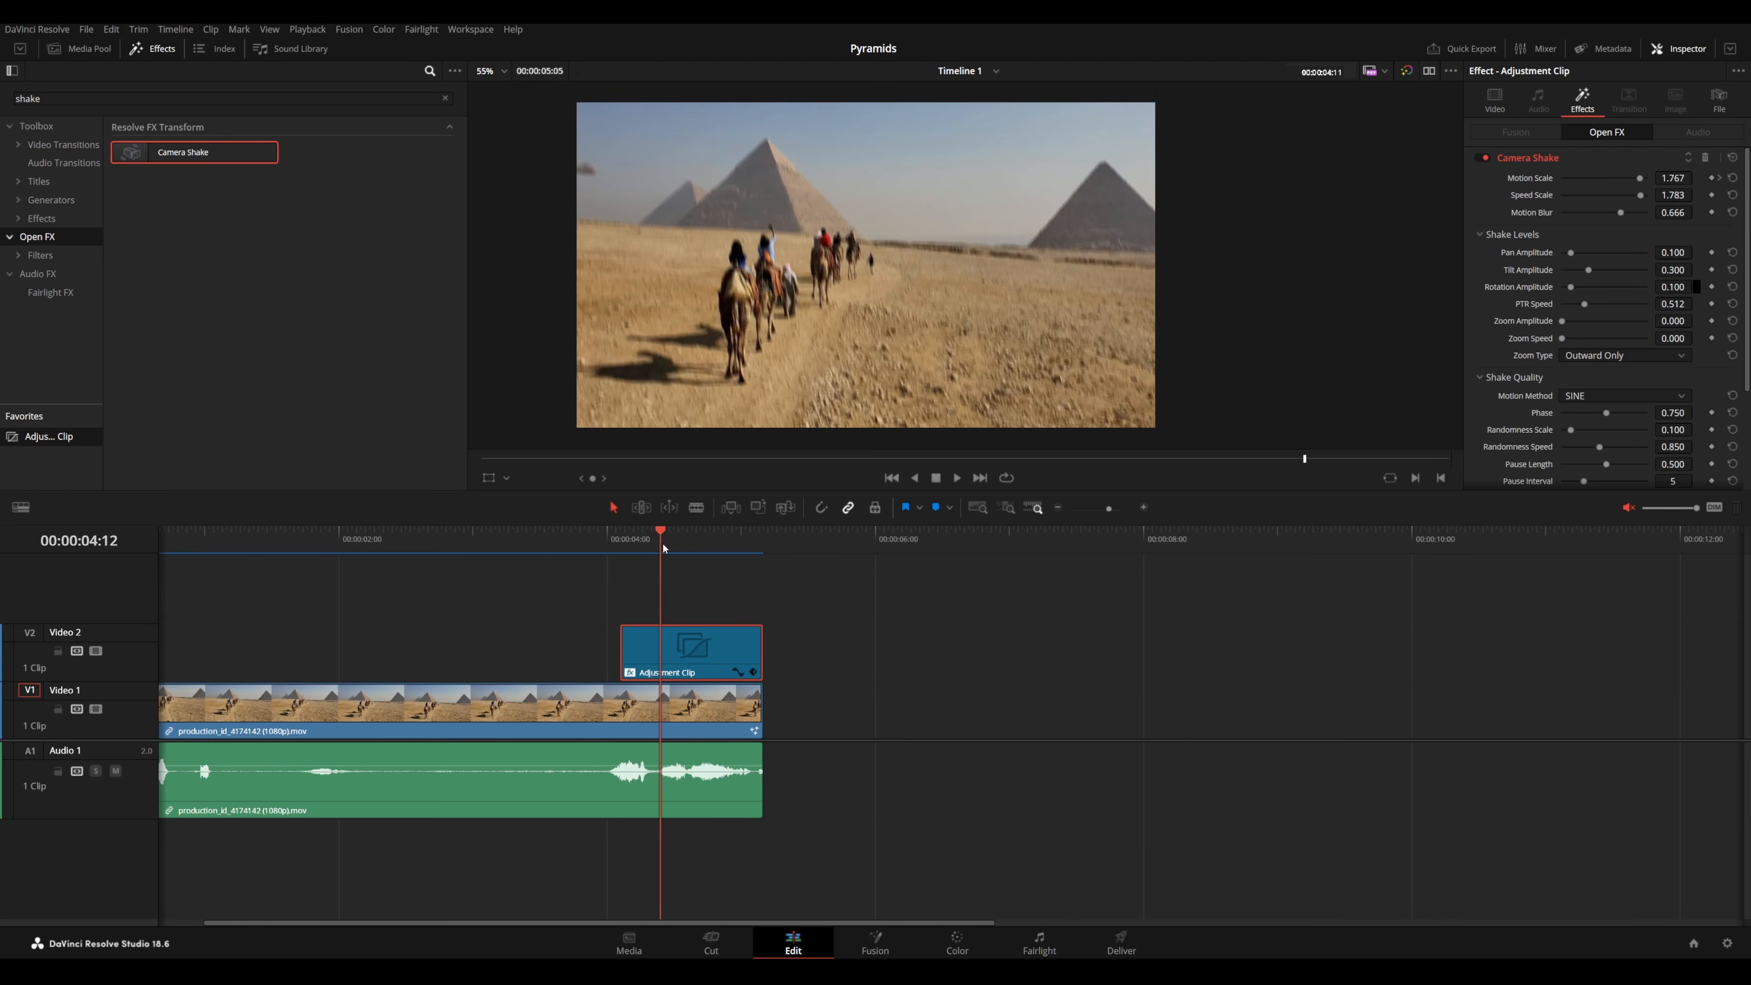
- Keyframe a lower Motion Scale at 00:00:04:26 so the shake fades out, and play it from the adjustment clip's start
{"action": "left_click_drag", "start_coordinate": [673, 543], "coordinate": [723, 559]}
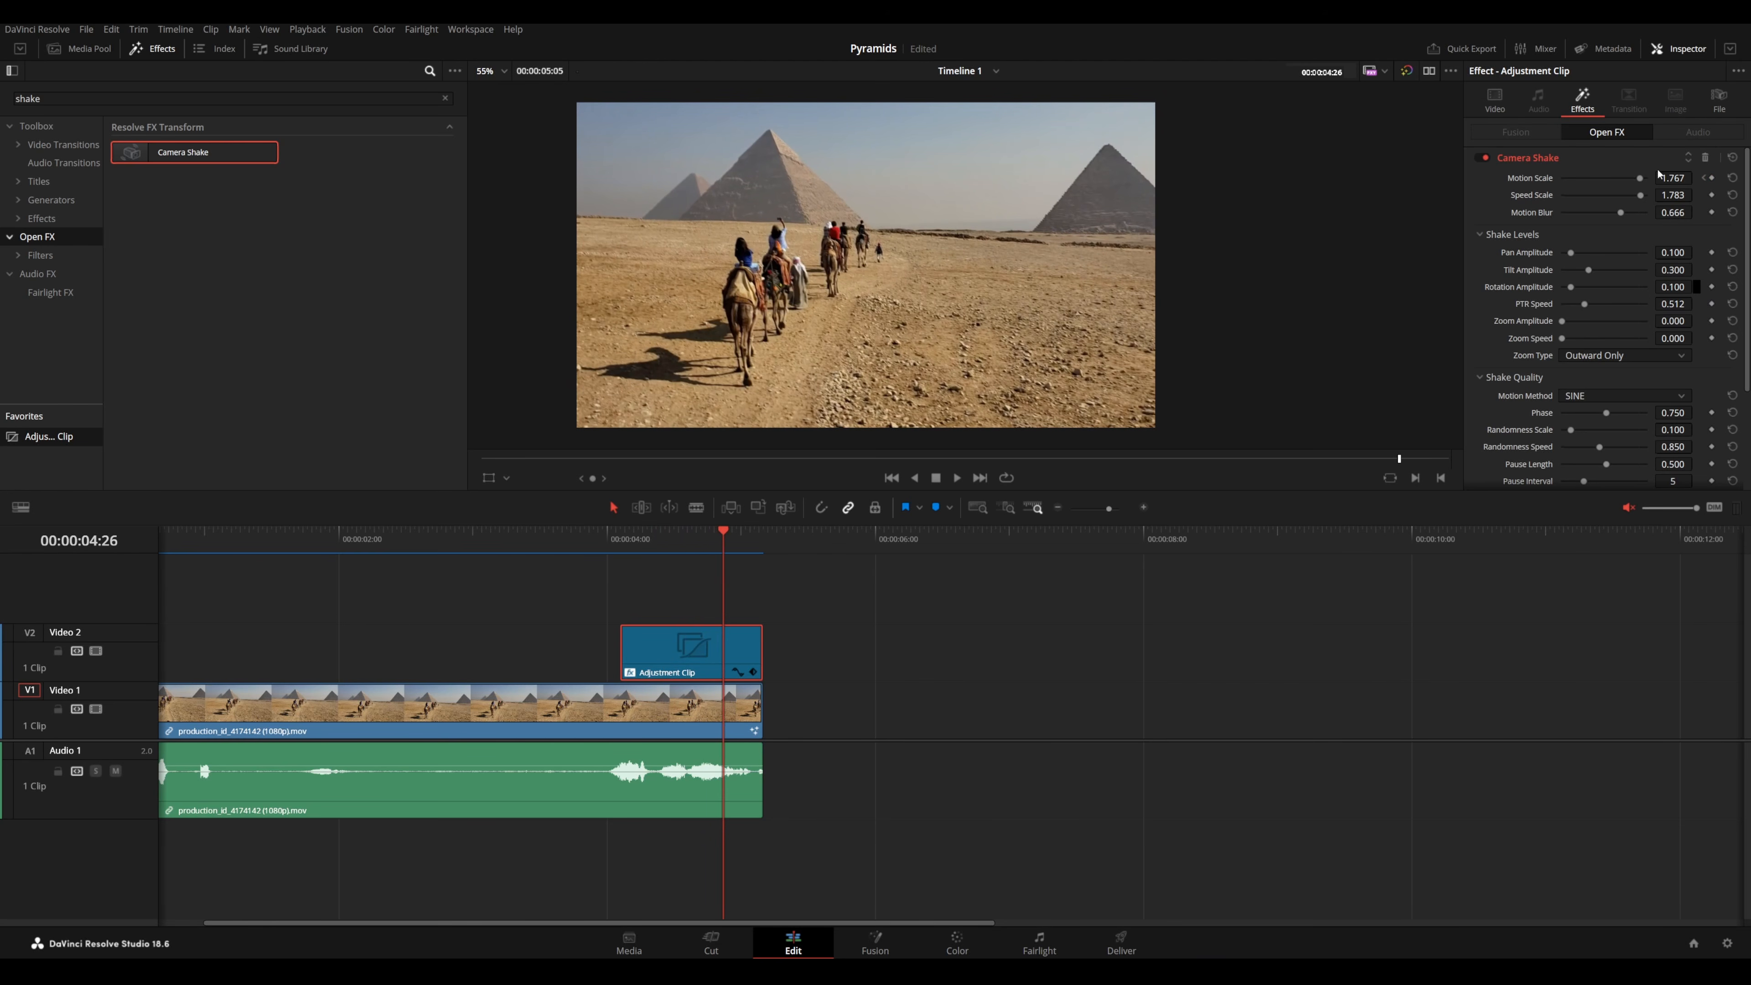
{"action": "left_click_drag", "start_coordinate": [1640, 182], "coordinate": [1218, 307]}
{"action": "left_click", "coordinate": [624, 544]}
{"action": "key", "text": "space"}
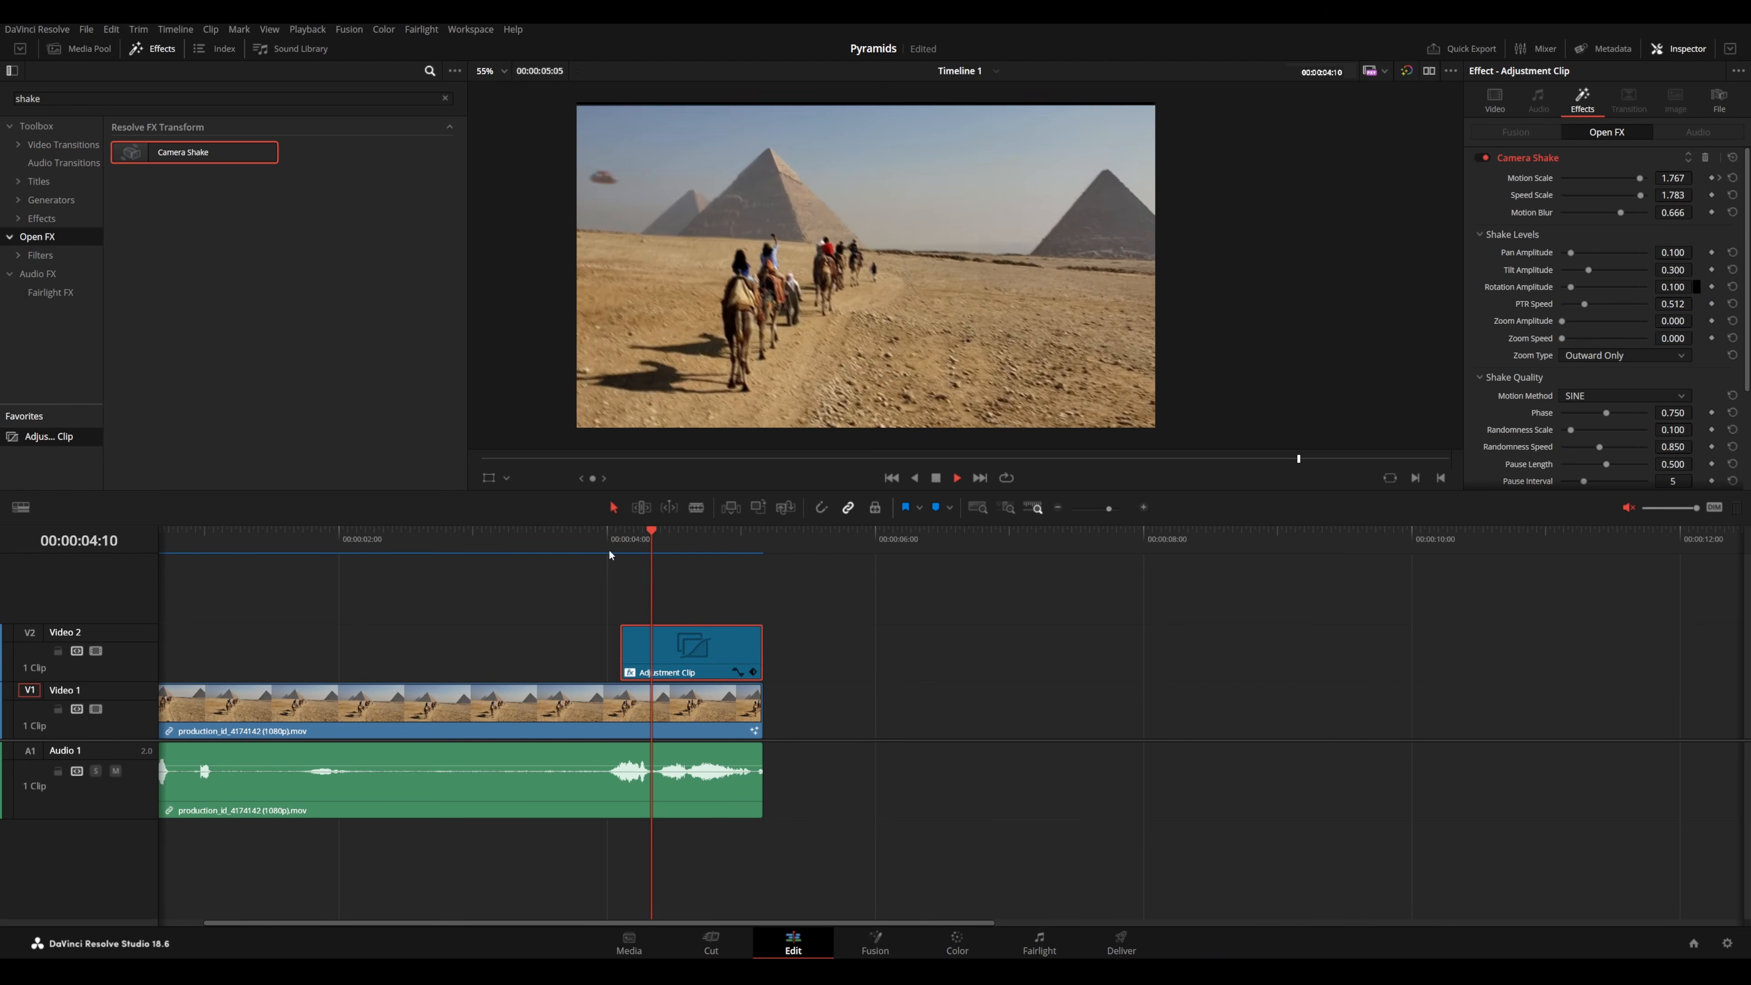
- Check the frame edges near 00:00:04:11 and set Camera Shake's blanking Border Type to Reflect
{"action": "left_click_drag", "start_coordinate": [638, 543], "coordinate": [655, 547]}
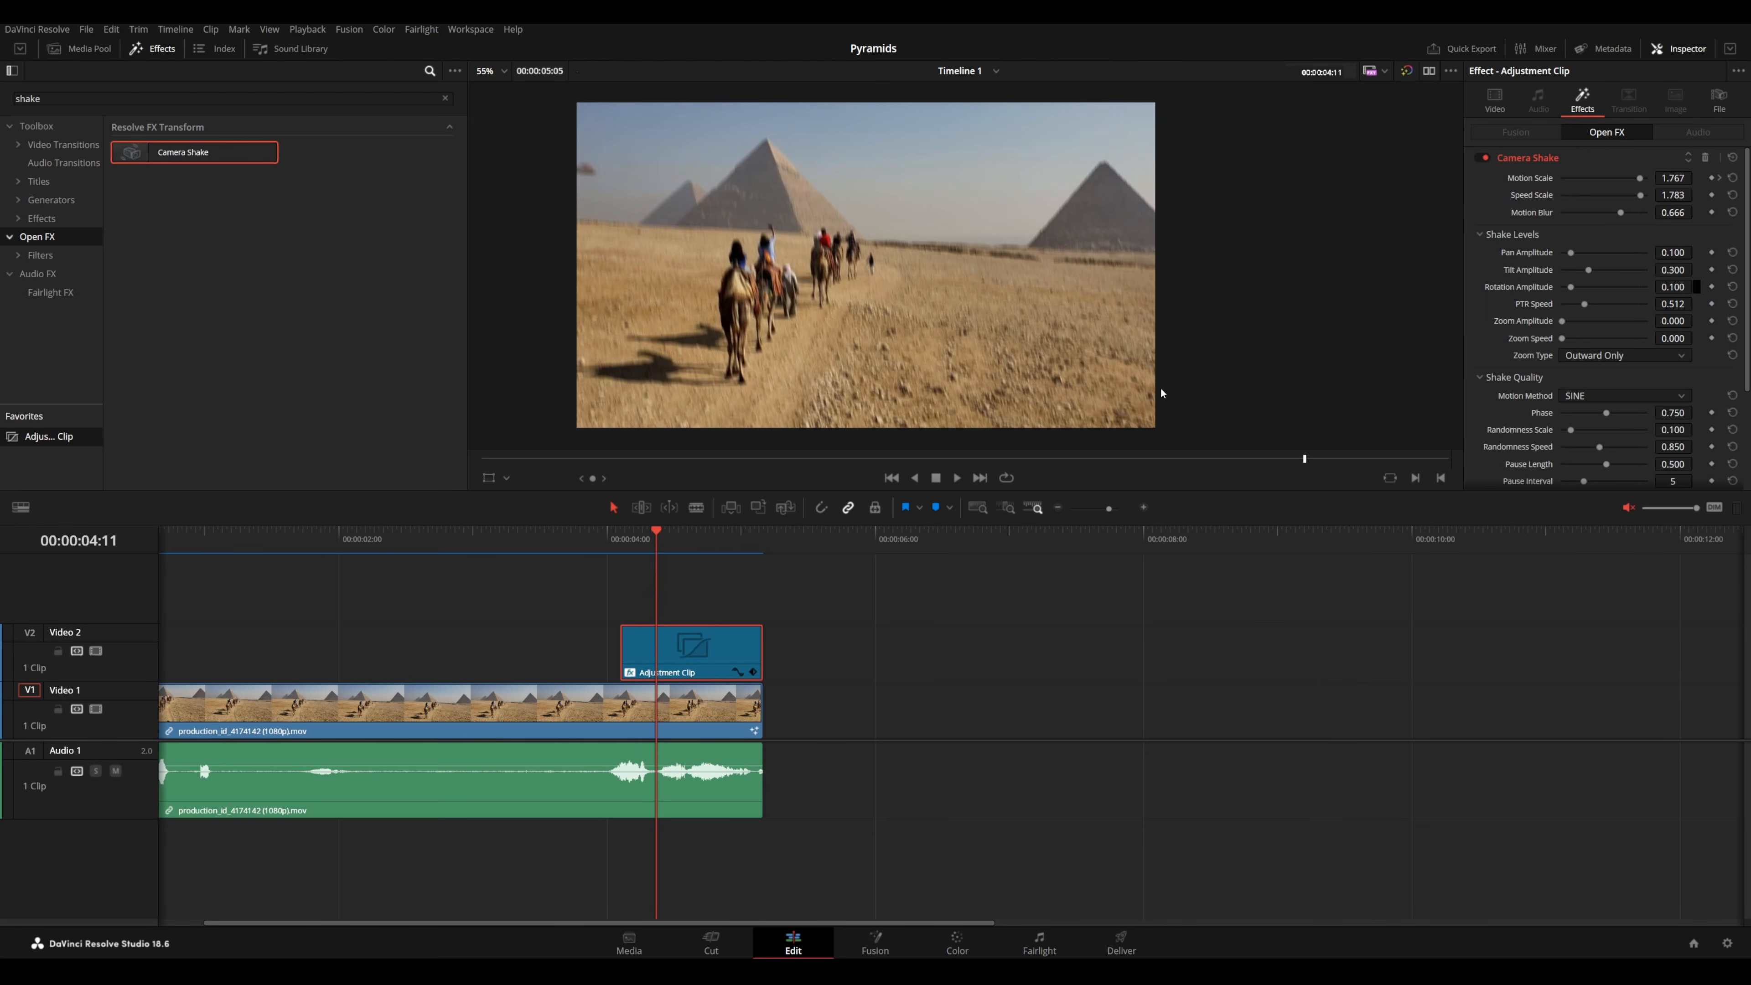
{"action": "scroll", "coordinate": [1553, 369], "scroll_direction": "down", "scroll_amount": 3}
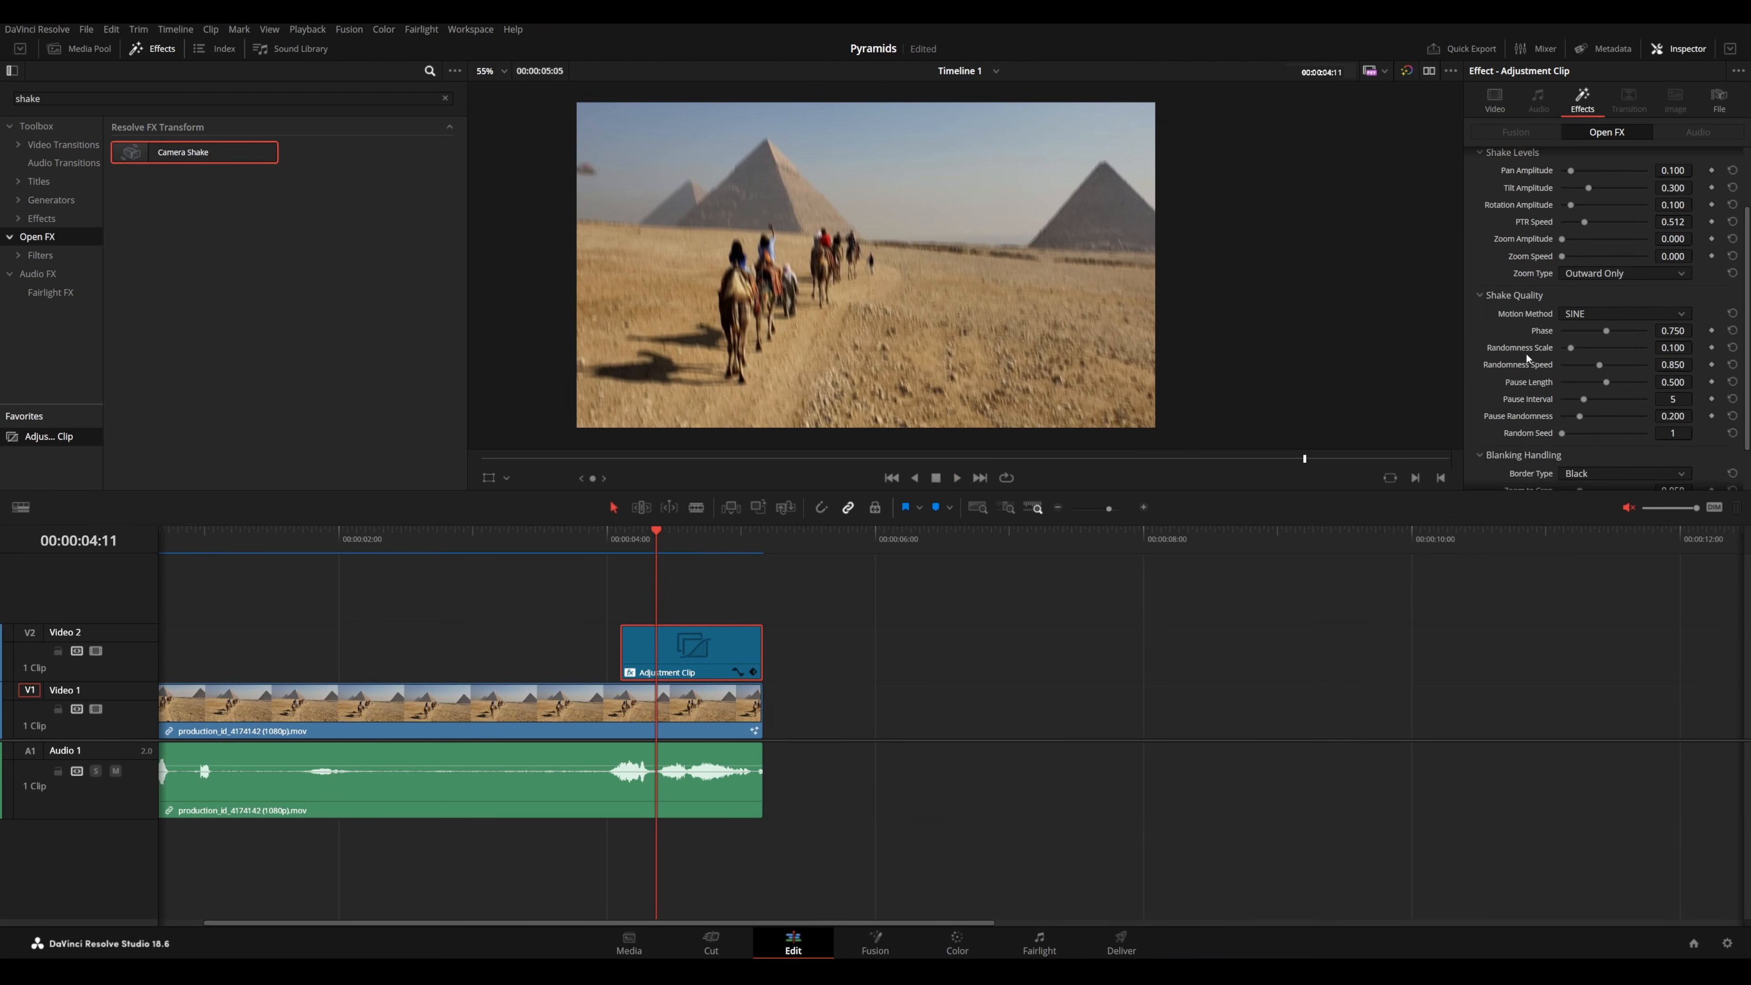
{"action": "left_click", "coordinate": [1583, 419]}
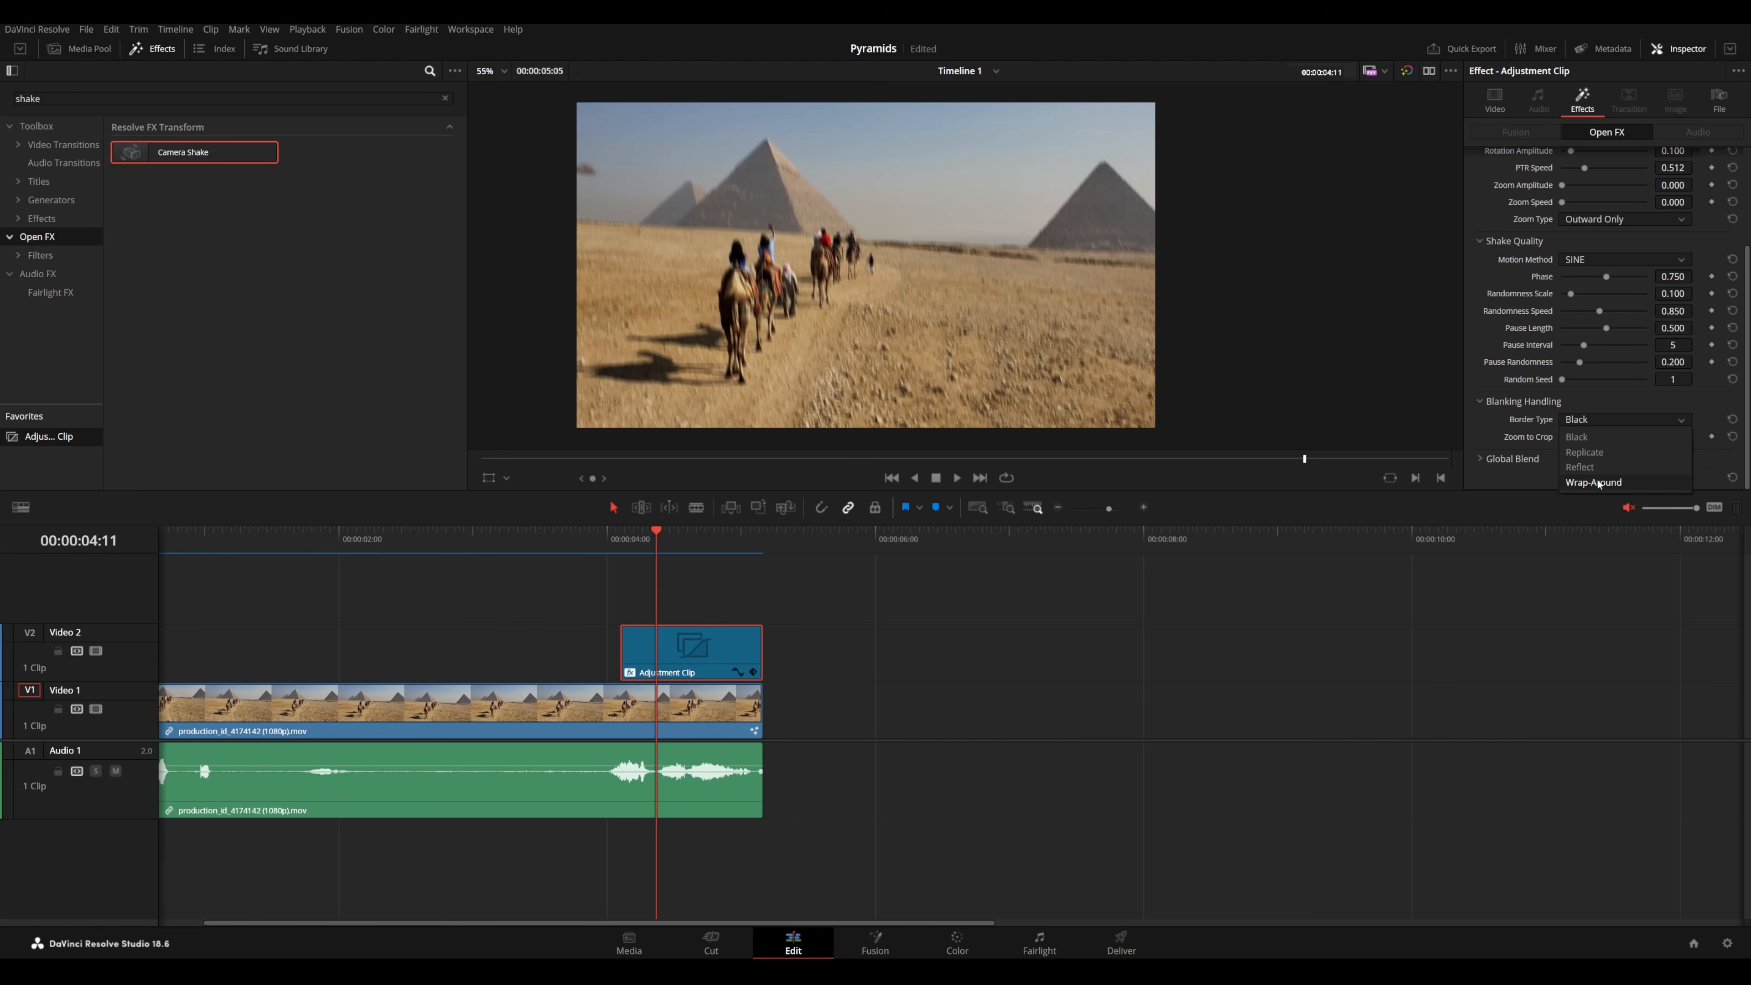
{"action": "left_click", "coordinate": [1583, 467]}
- Review the shaken section, and play the whole timeline in a loop
{"action": "left_click_drag", "start_coordinate": [620, 545], "coordinate": [643, 589]}
{"action": "key", "text": "space"}
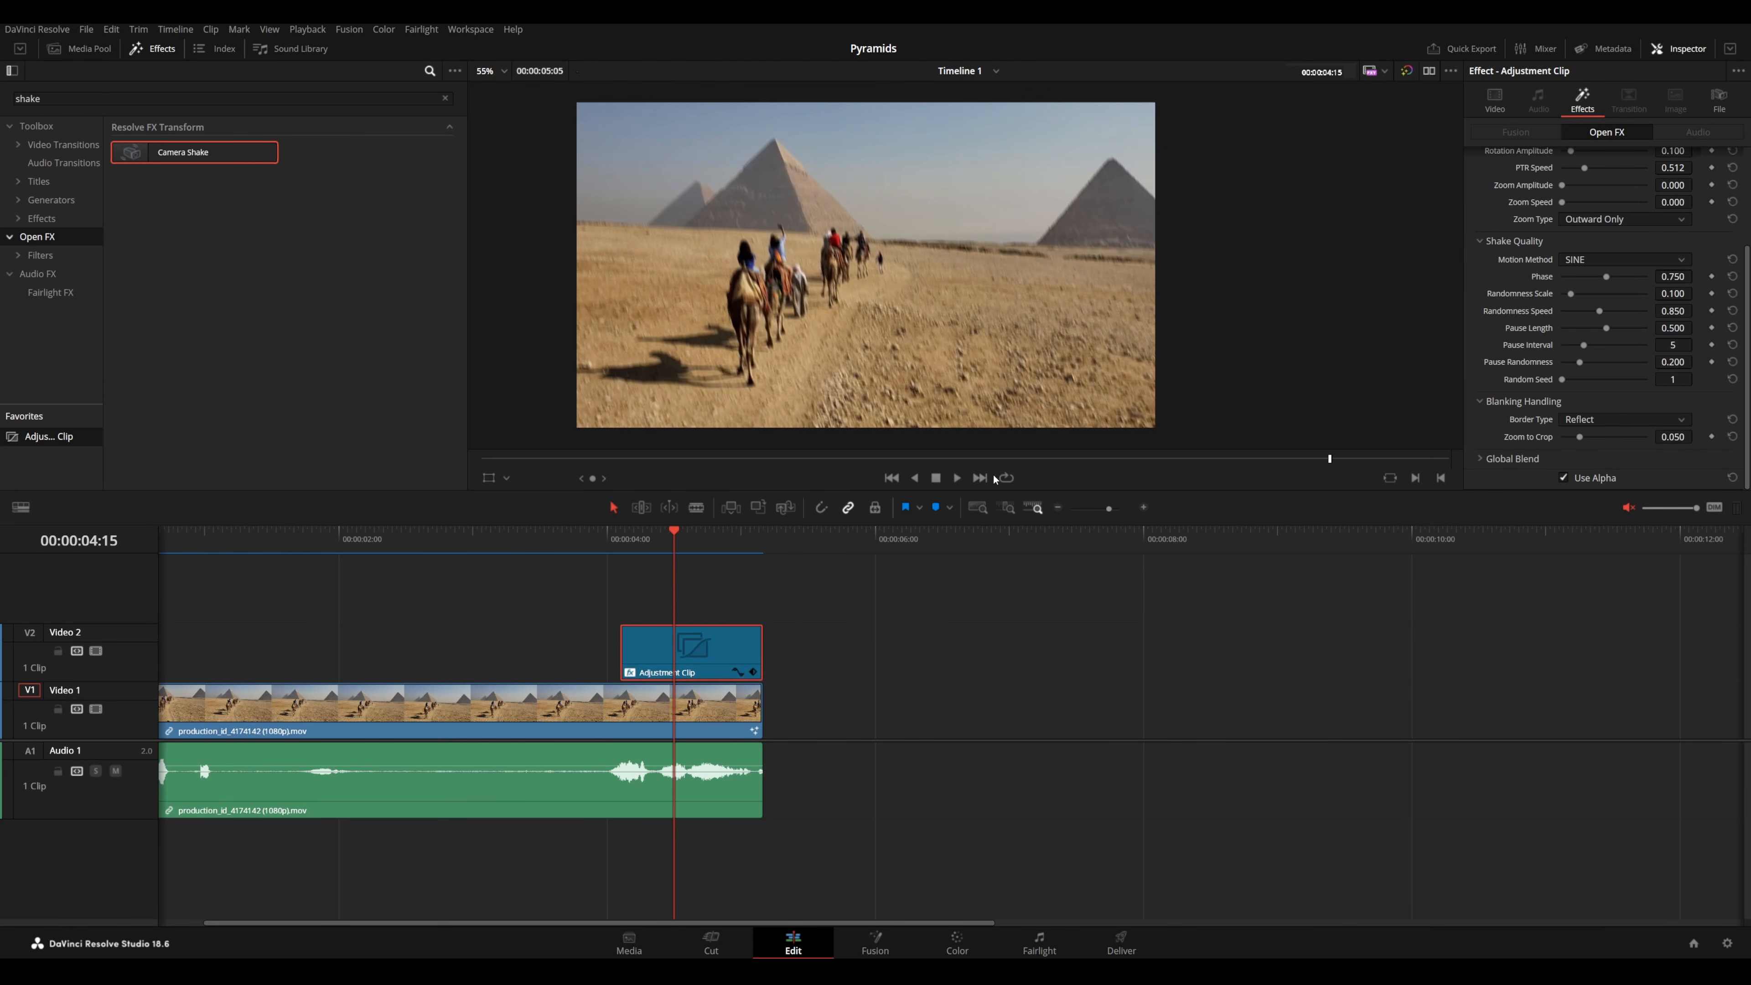
{"action": "left_click", "coordinate": [955, 479]}
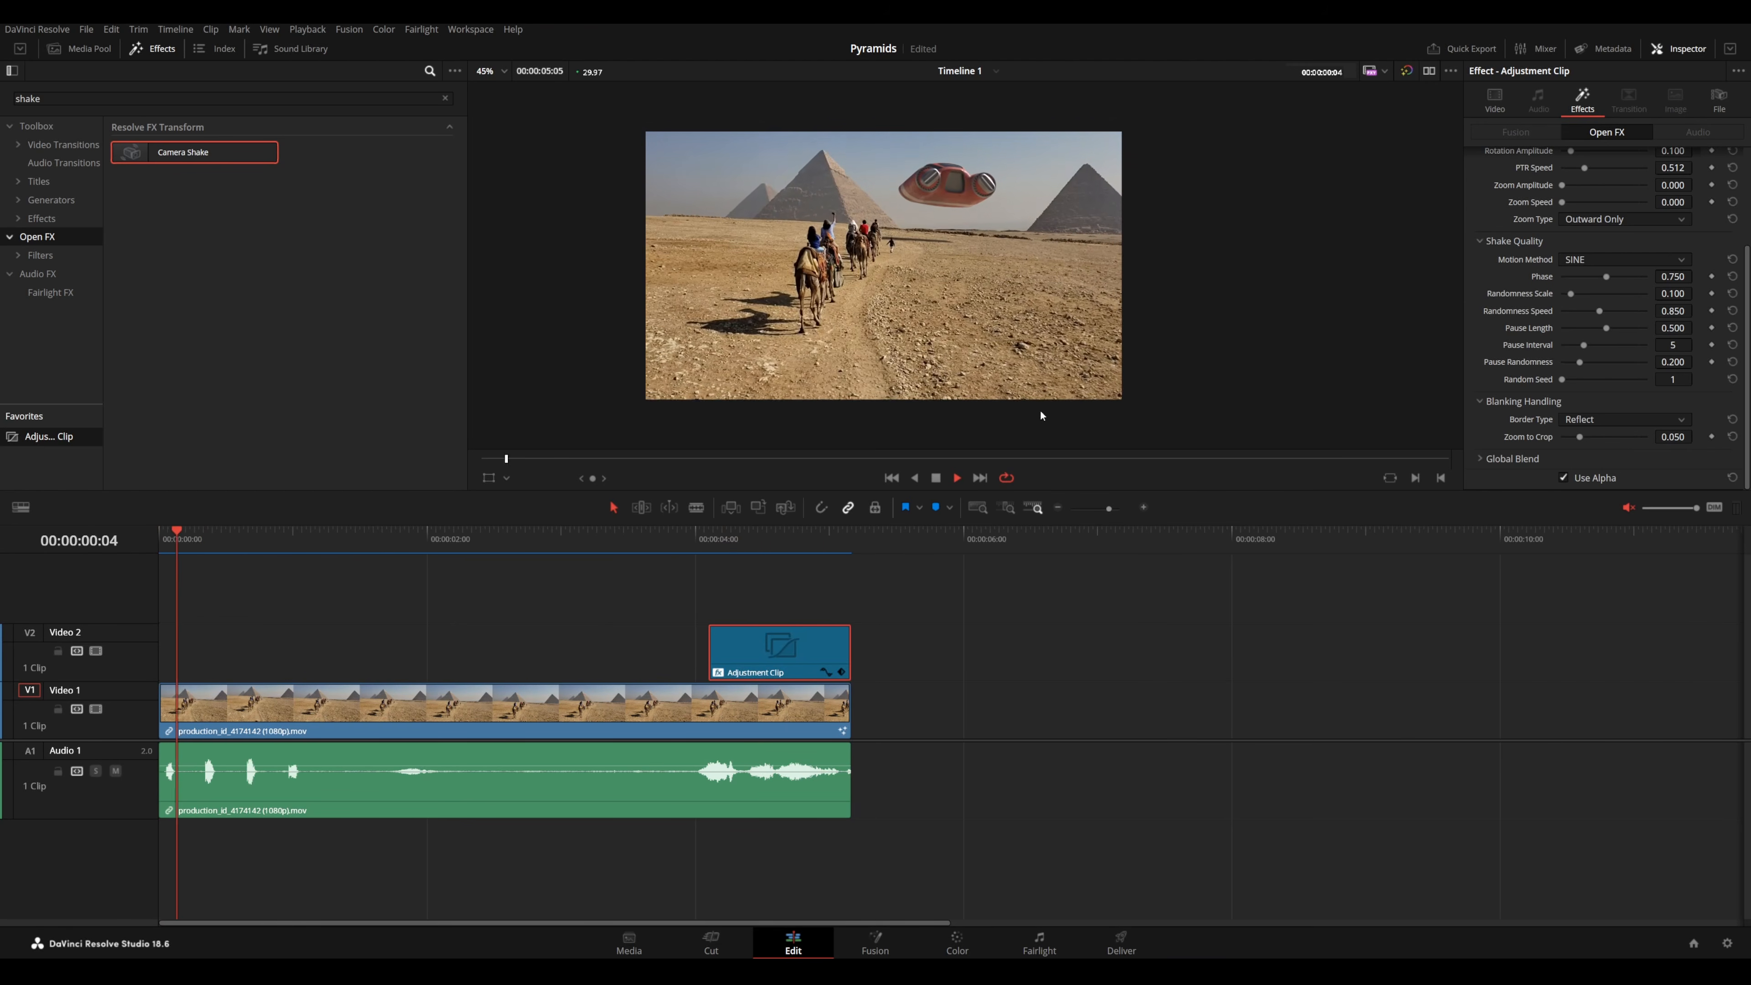